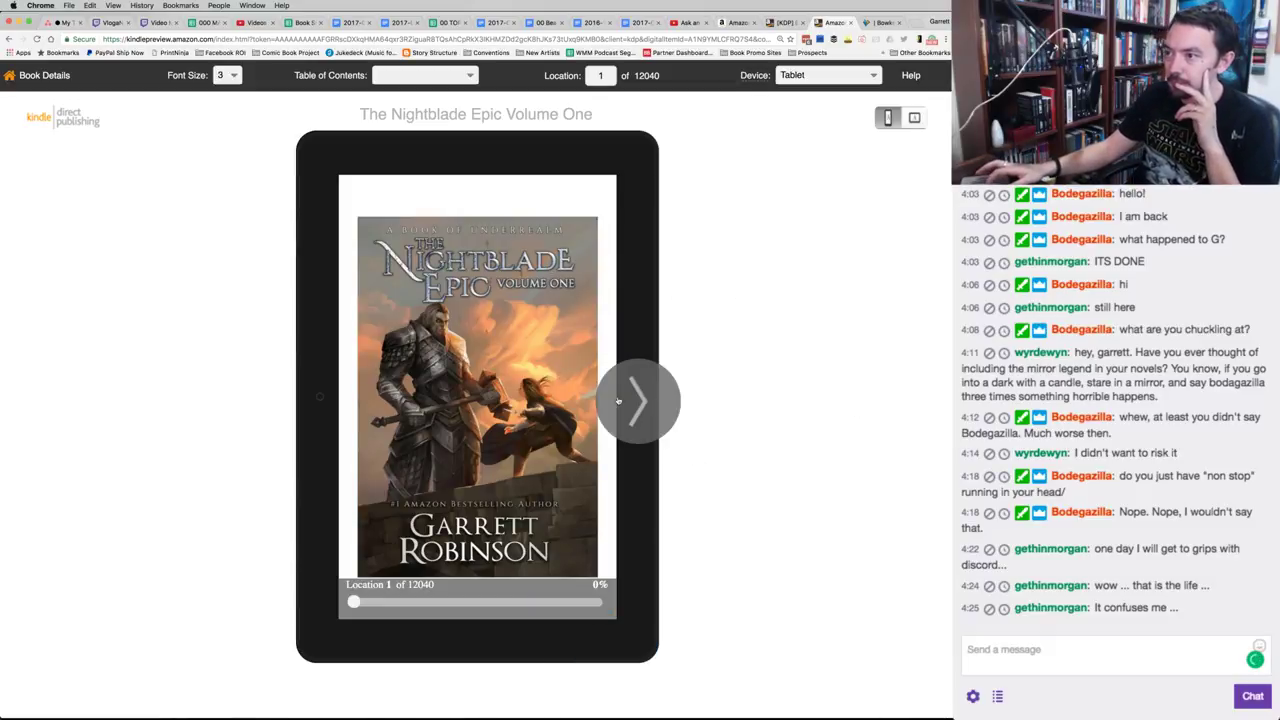
Page forward from the book cover through the linked Contents pages to the copyright page, checking the entries and layout.
{"action": "left_click", "coordinate": [639, 402]}
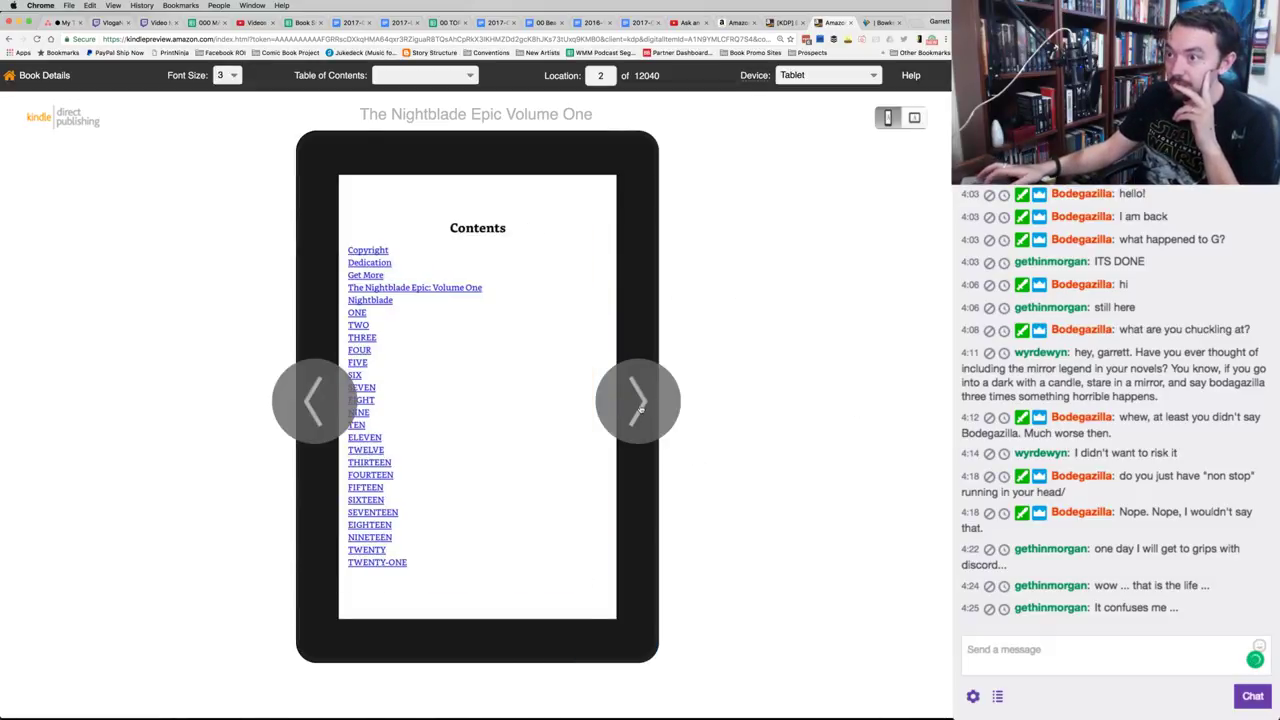
{"action": "left_click", "coordinate": [640, 404]}
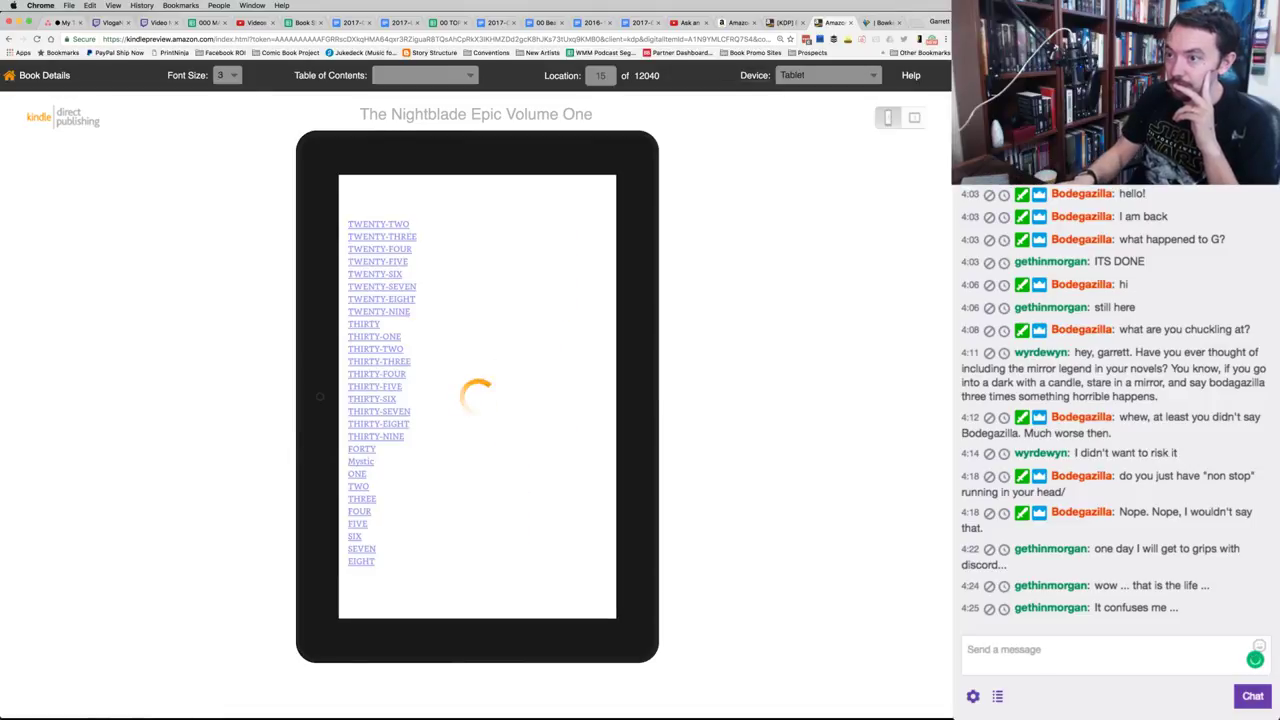
{"action": "left_click", "coordinate": [640, 404]}
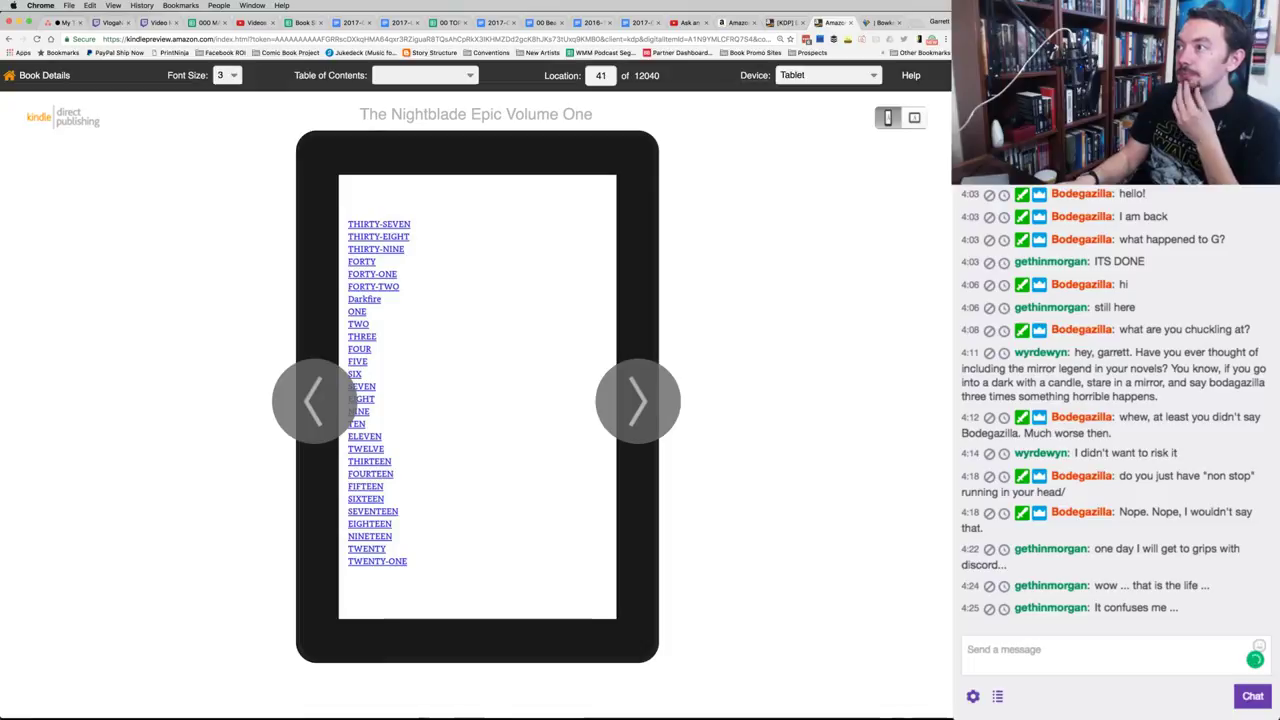
{"action": "key", "text": "Right"}
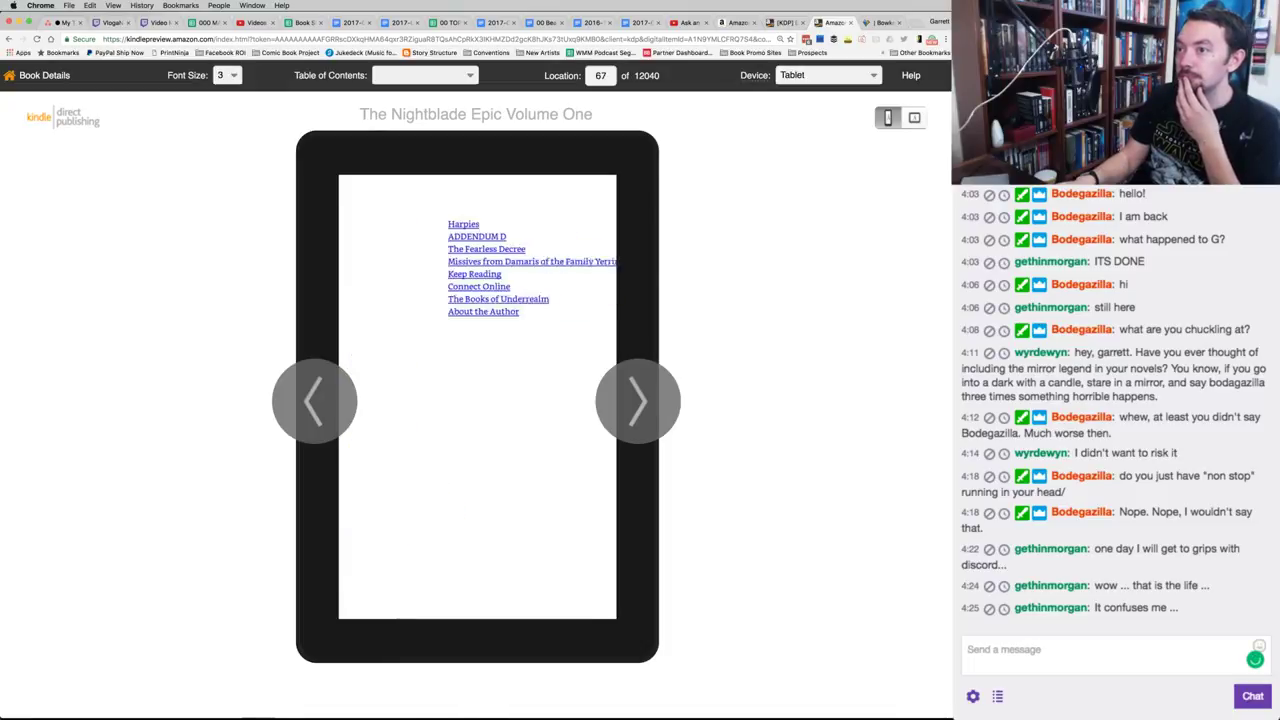
{"action": "left_click", "coordinate": [640, 404]}
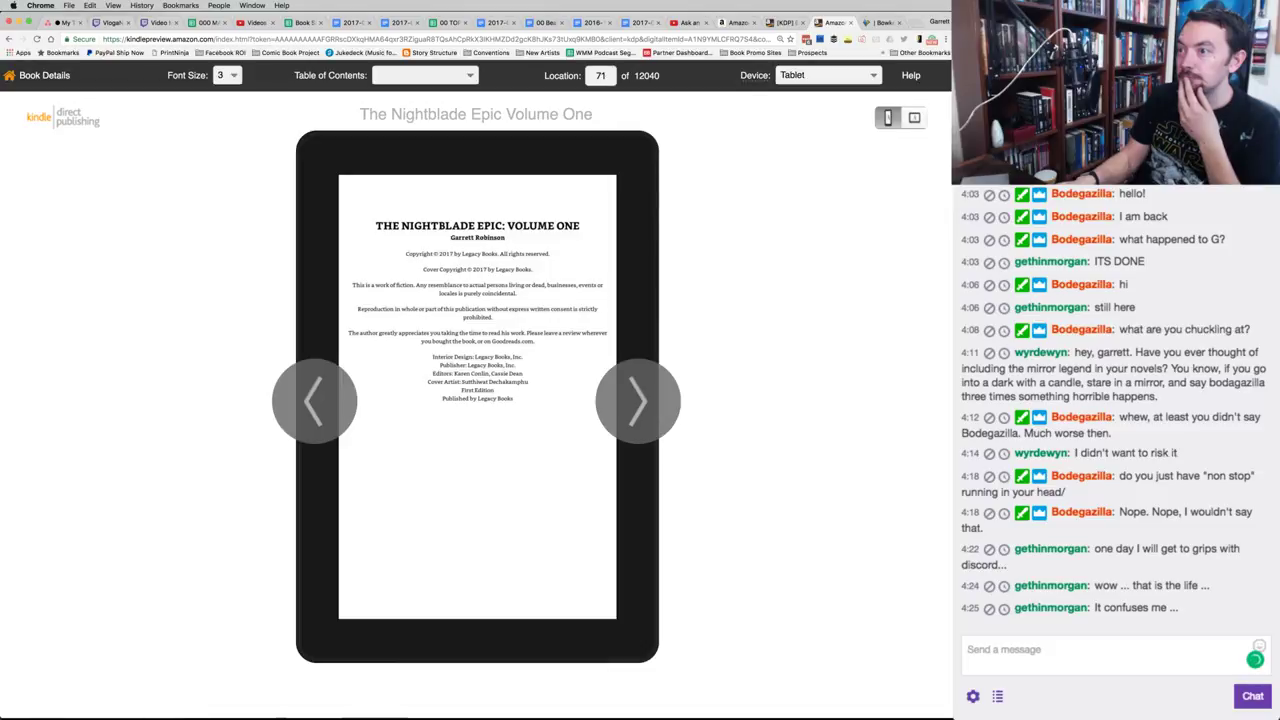
Check the formatting of the remaining front matter, including the dedication, Get More and Nightblade title pages, up to chapter ONE.
{"action": "key", "text": "Right"}
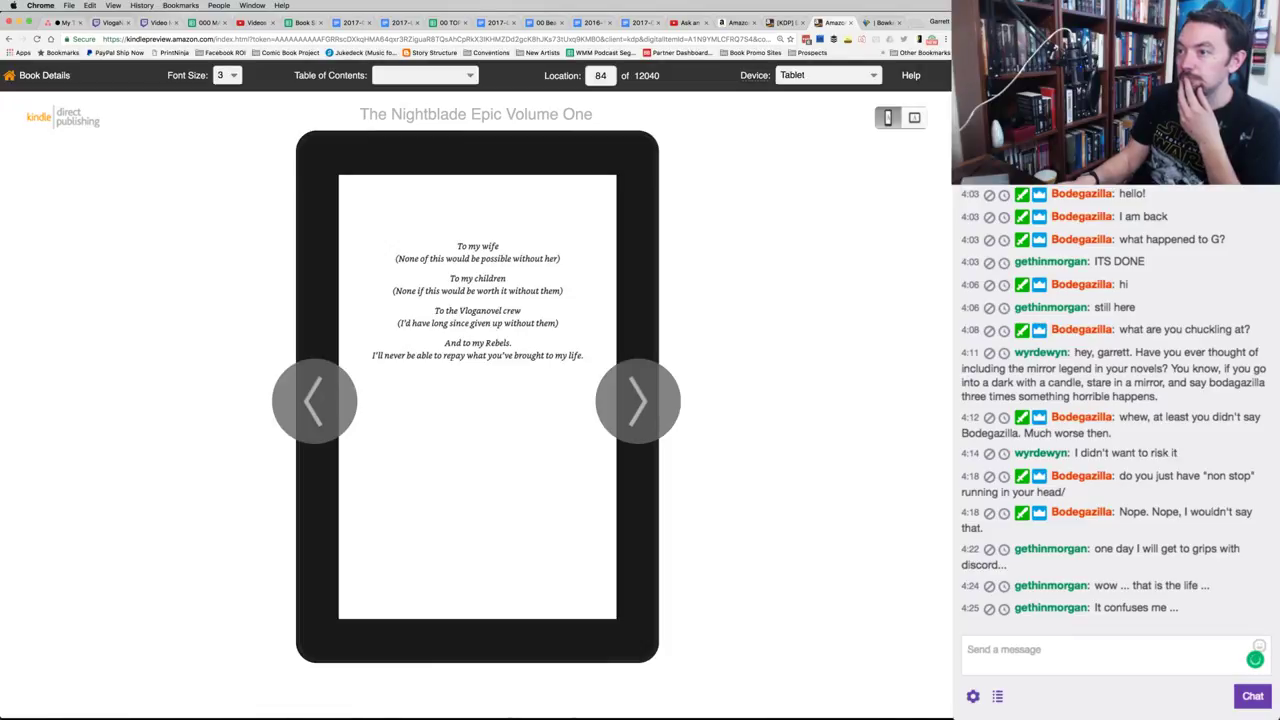
{"action": "key", "text": "Right"}
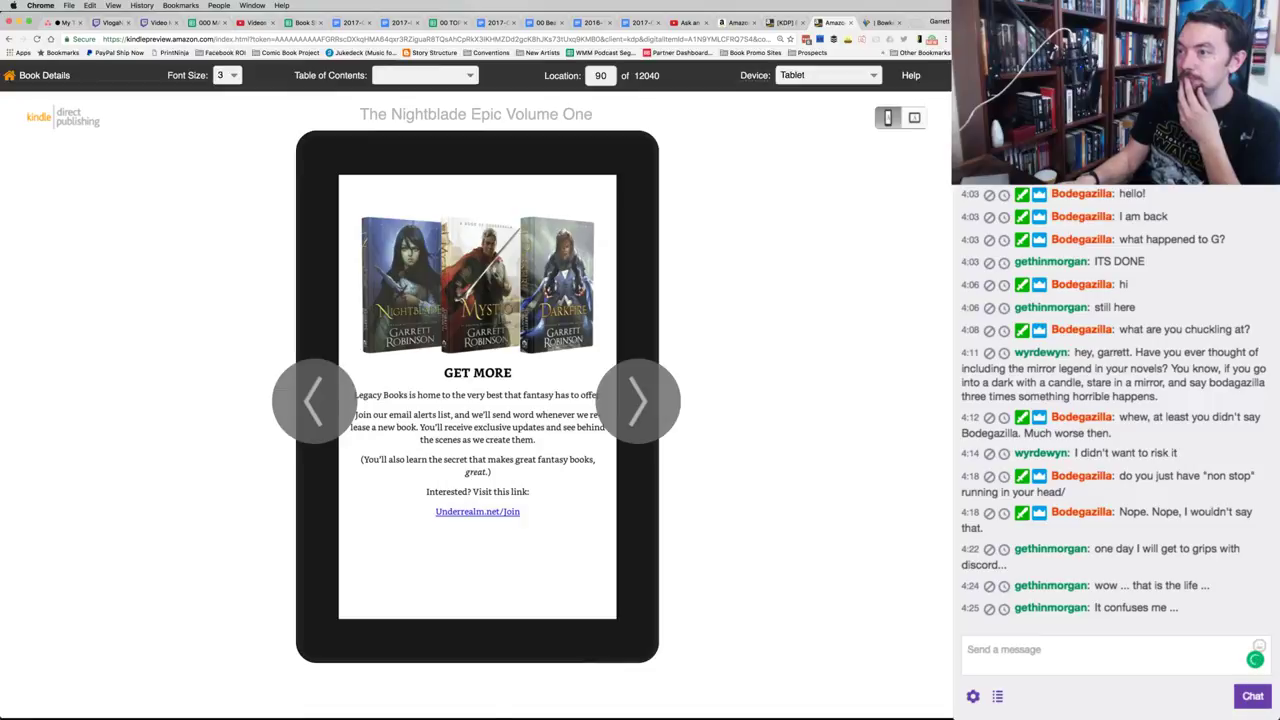
{"action": "key", "text": "Right"}
{"action": "key", "text": "Right"}
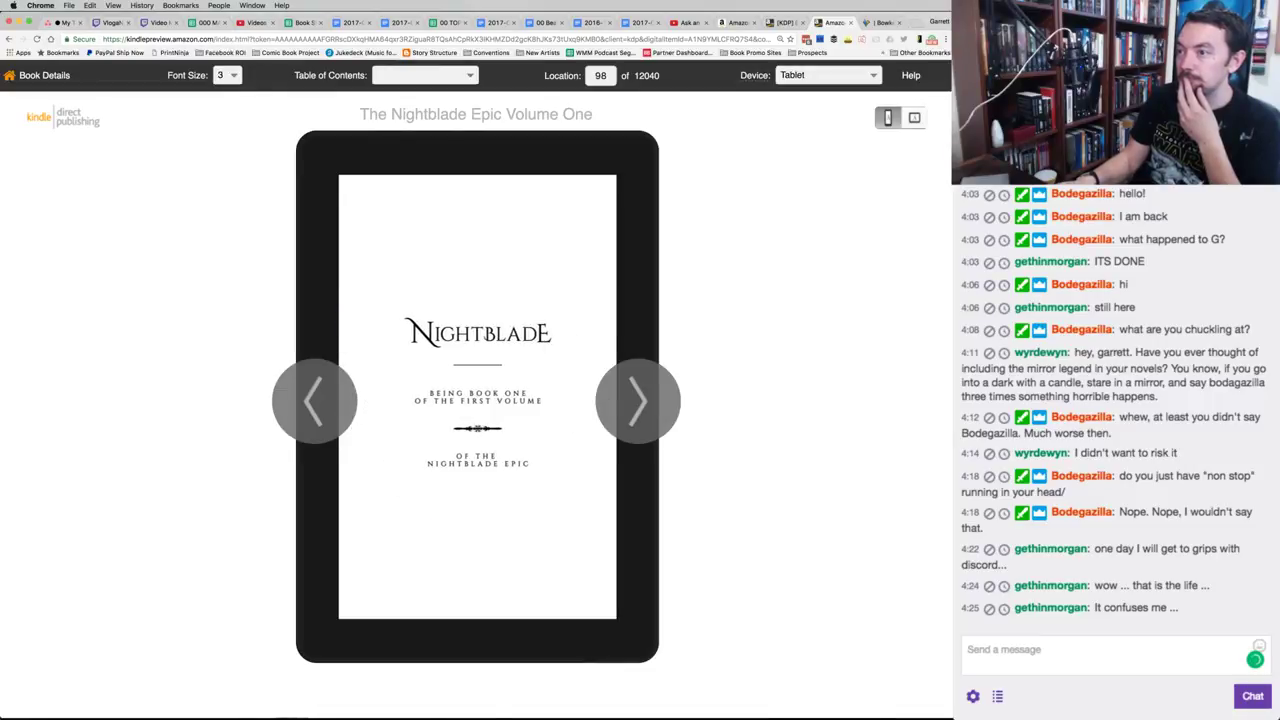
{"action": "key", "text": "Right"}
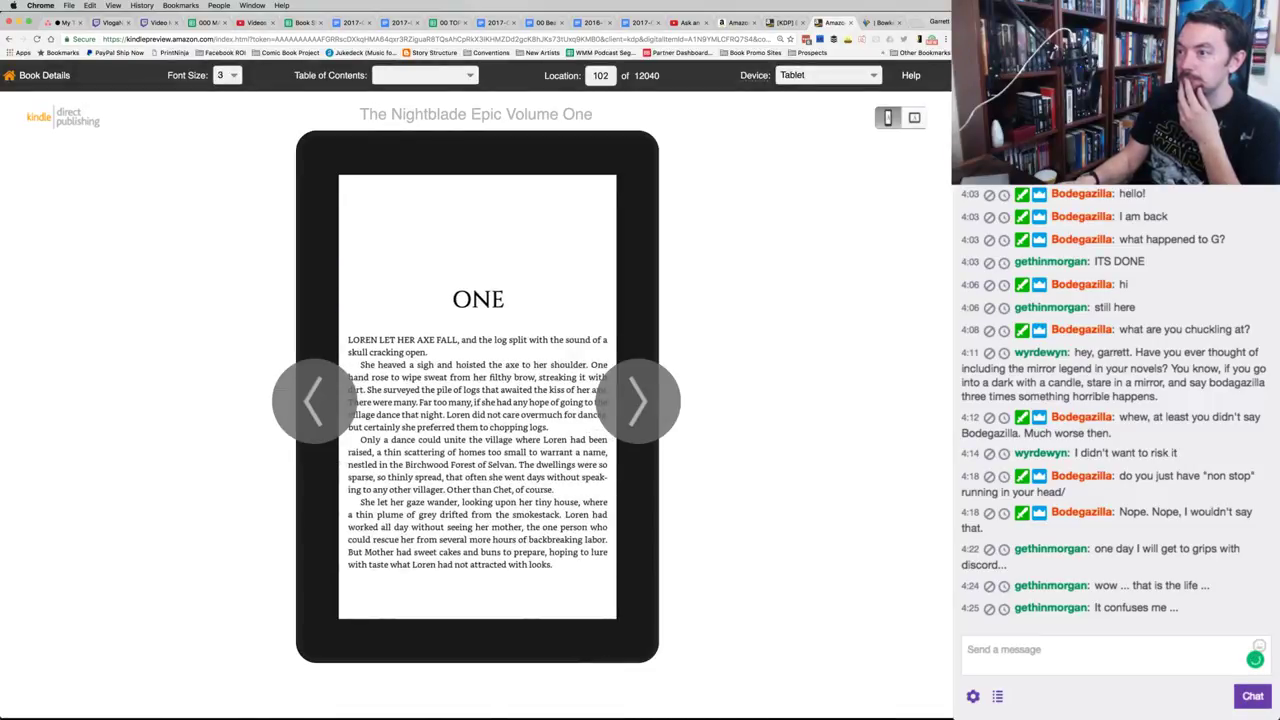
Page through chapter ONE to the opening of chapter TWO to check the body text formatting.
{"action": "key", "text": "Right"}
{"action": "key", "text": "Right"}
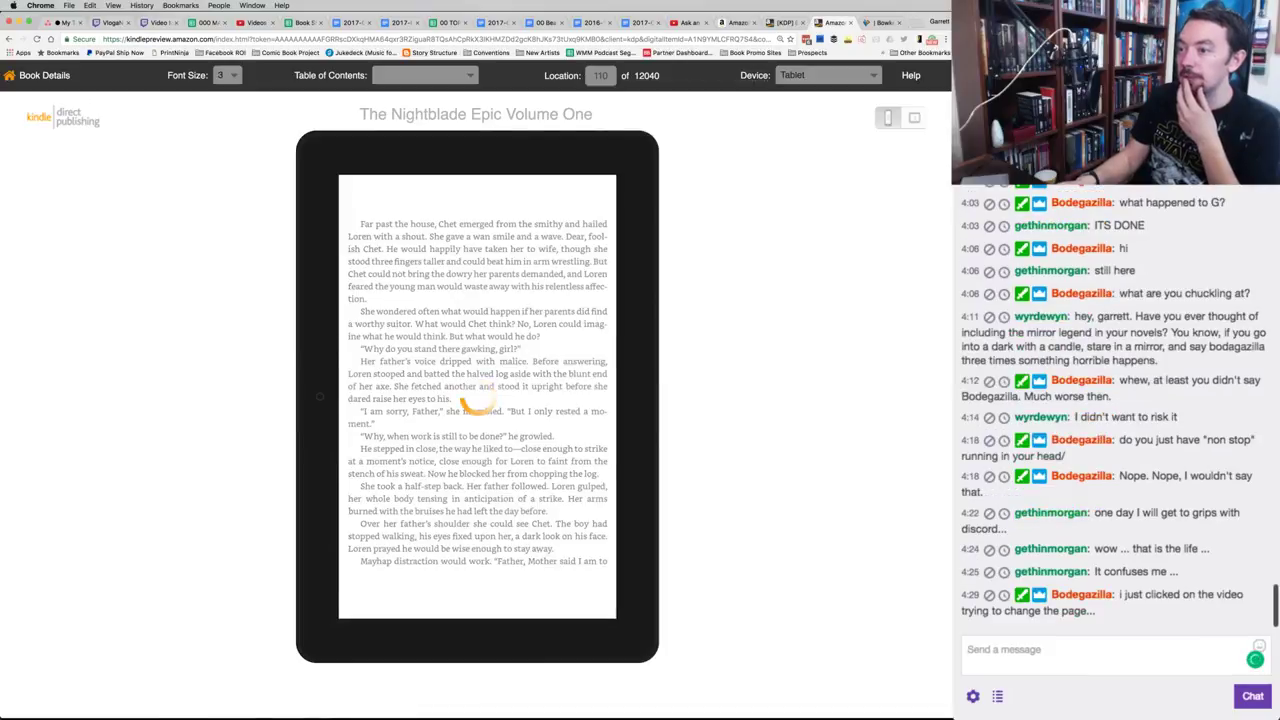
{"action": "key", "text": "Right"}
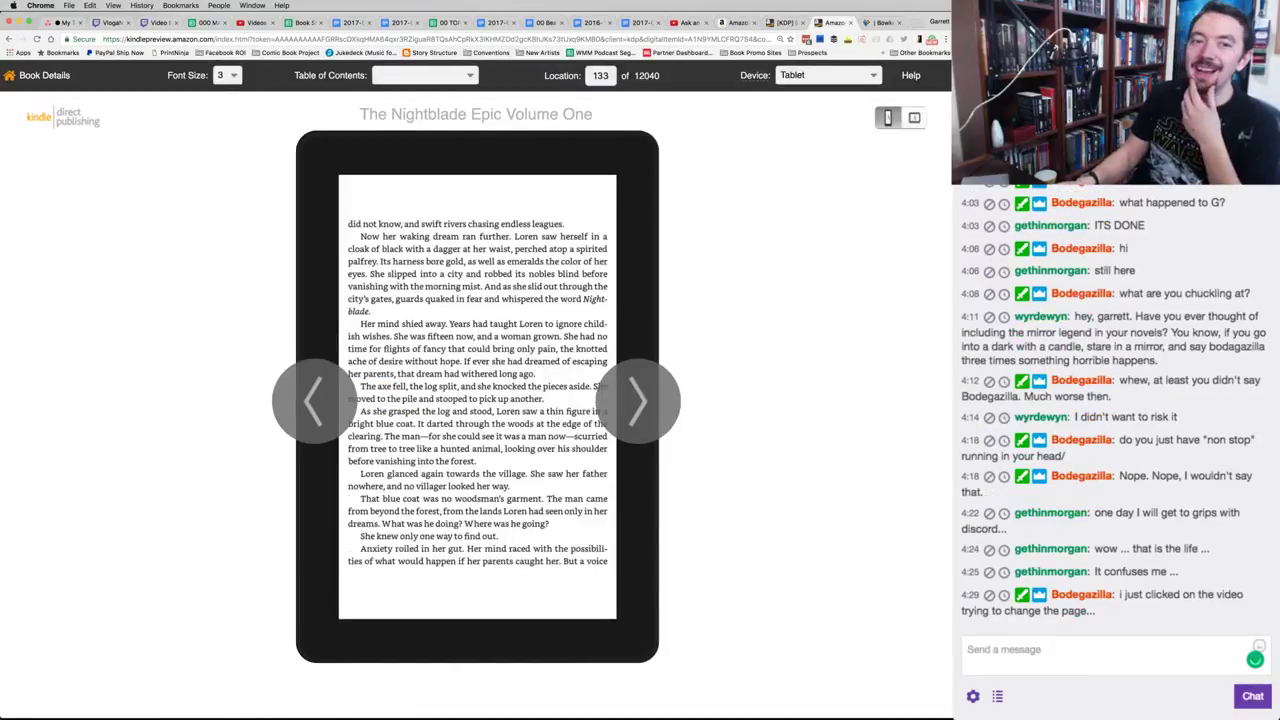
{"action": "key", "text": "Right"}
{"action": "key", "text": "Right"}
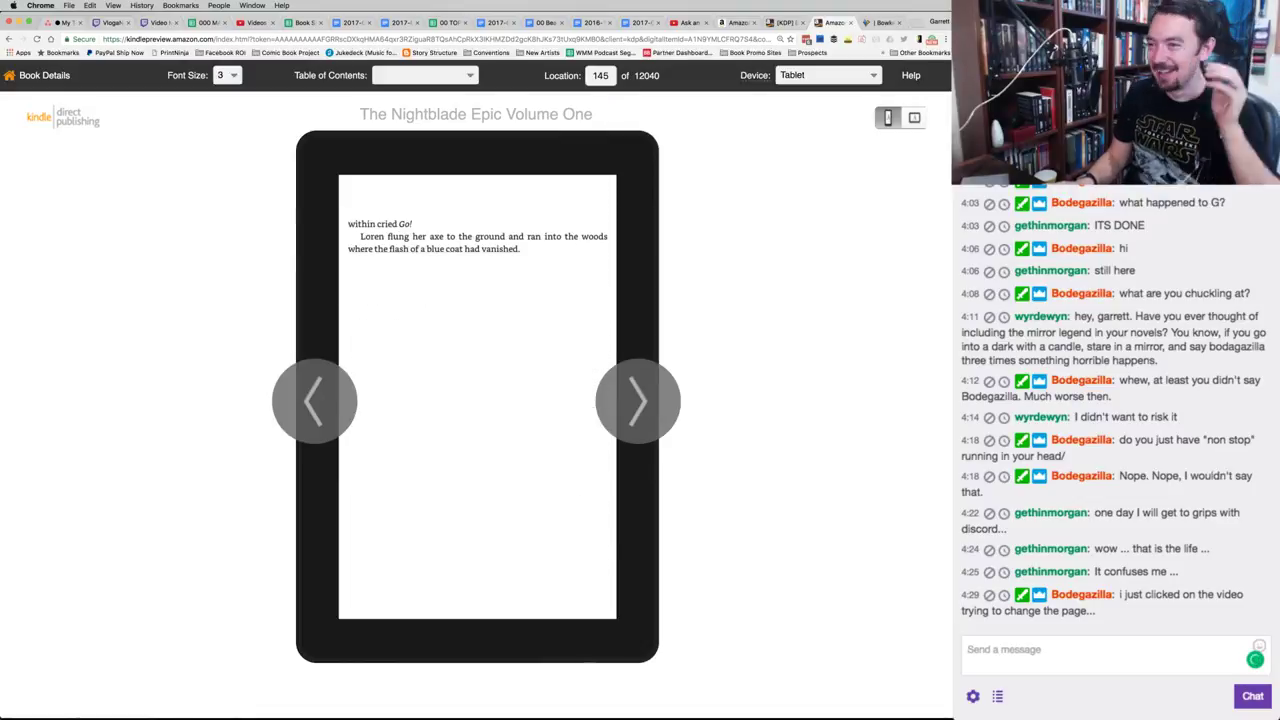
{"action": "key", "text": "Right"}
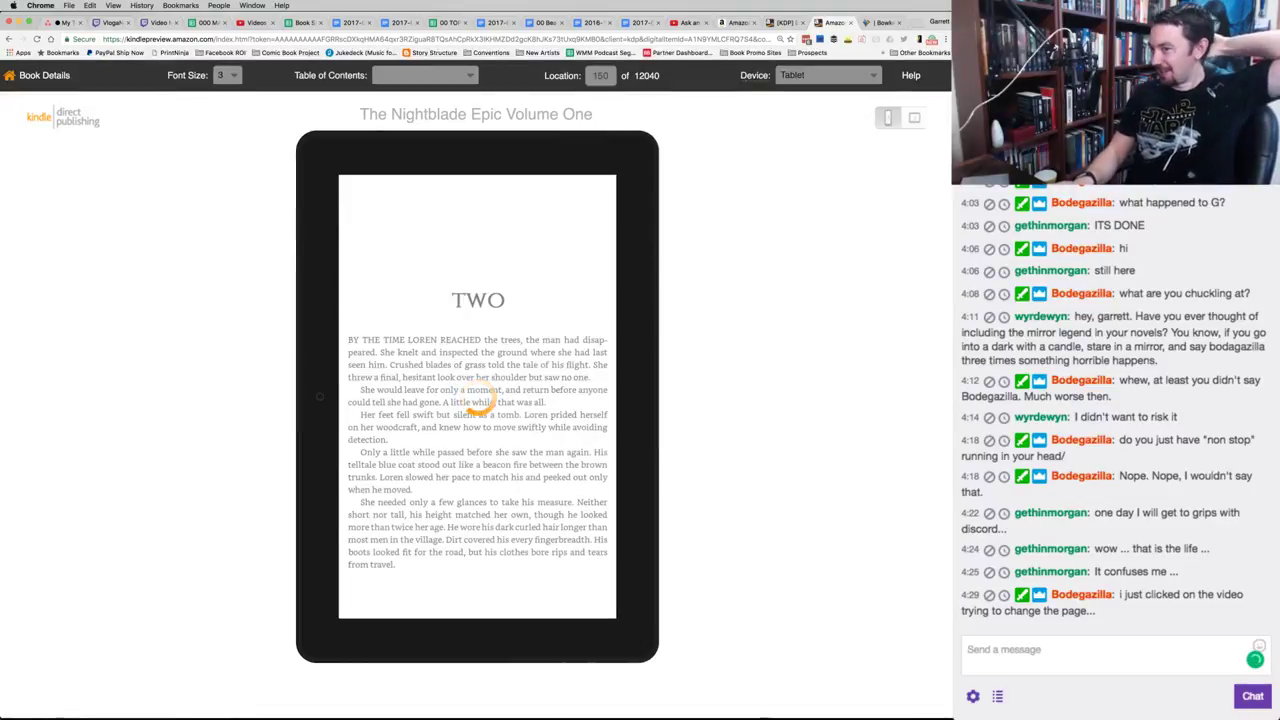
{"action": "key", "text": "Right"}
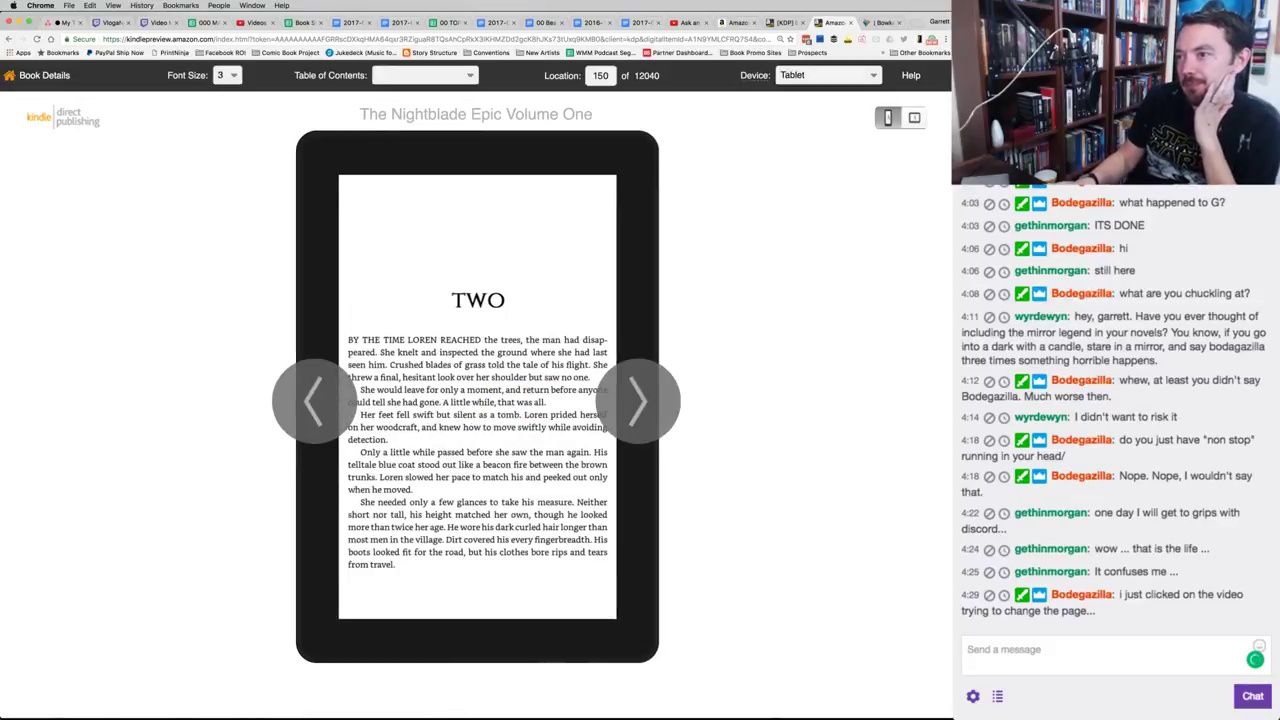
Page back through chapter ONE to the Nightblade title page, rechecking each page's layout.
{"action": "key", "text": "Left"}
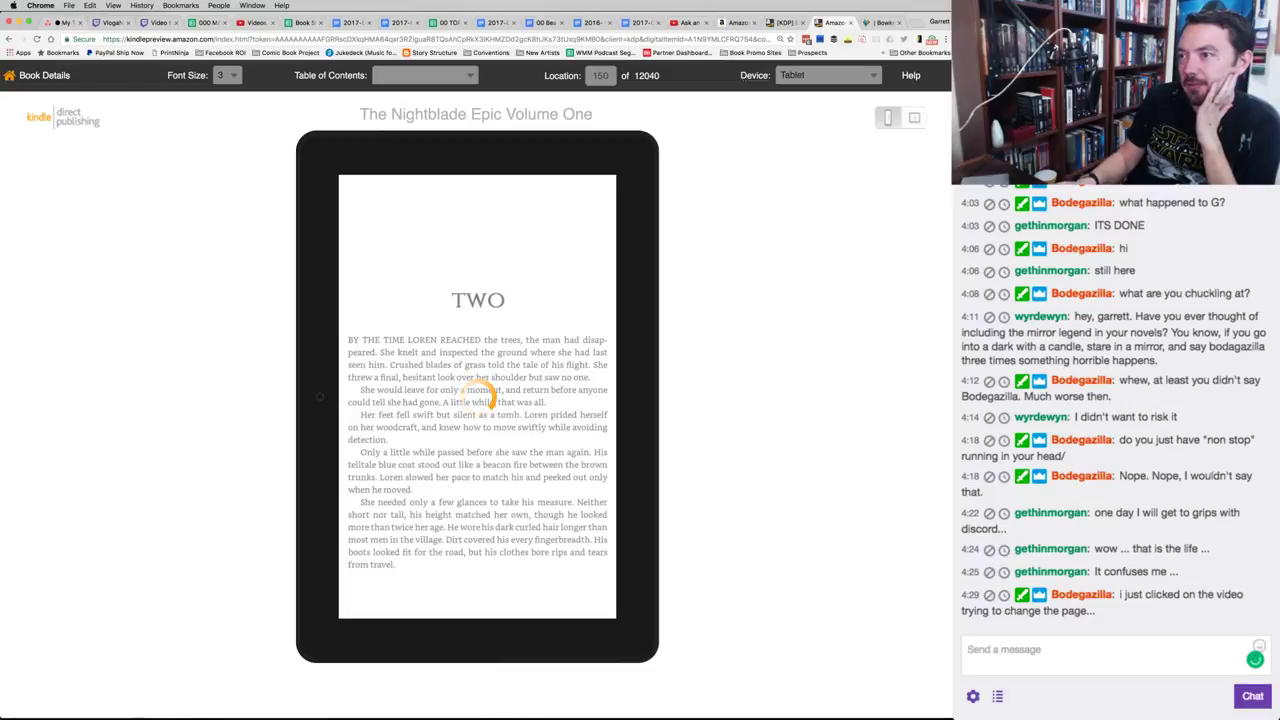
{"action": "key", "text": "Left"}
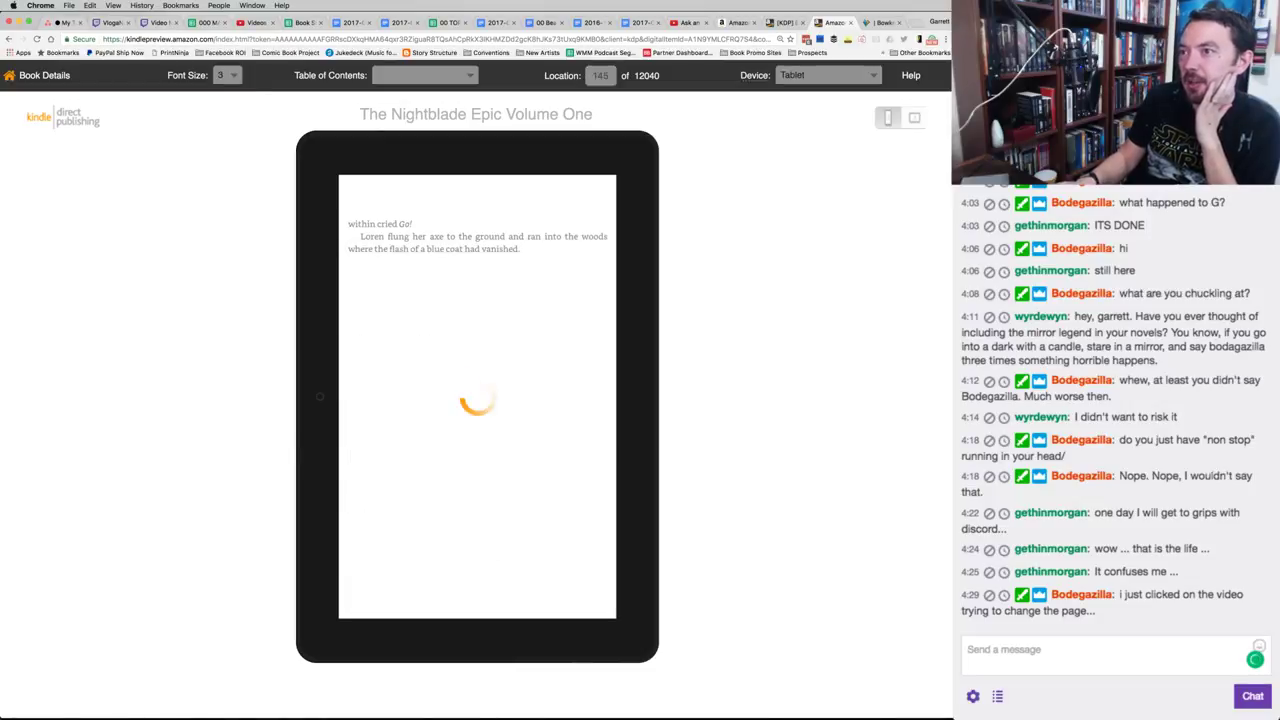
{"action": "key", "text": "Left"}
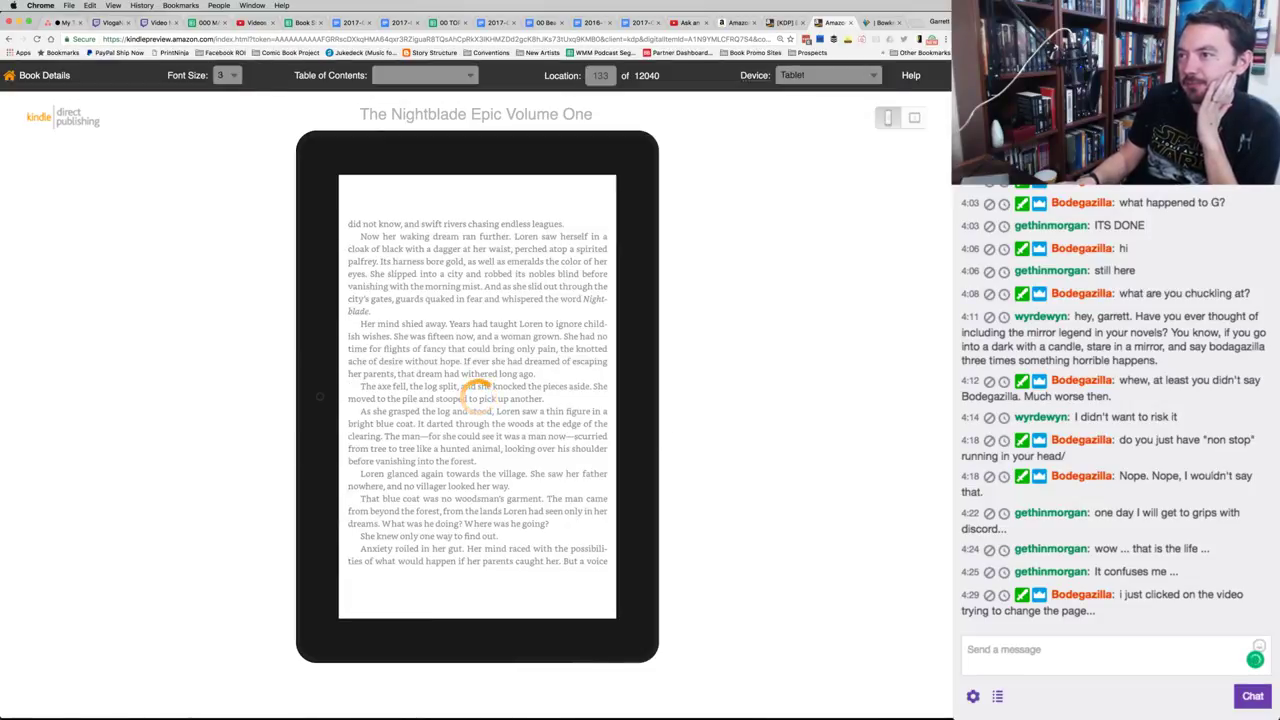
{"action": "key", "text": "Left"}
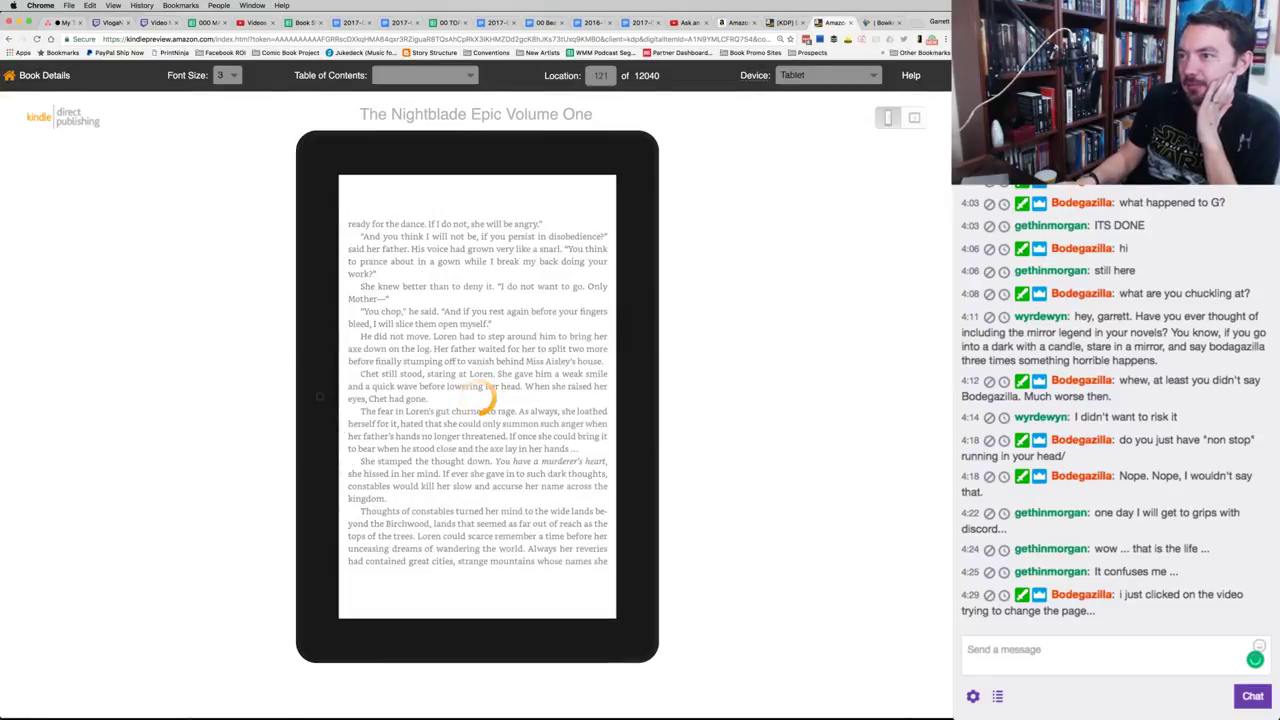
{"action": "key", "text": "Left"}
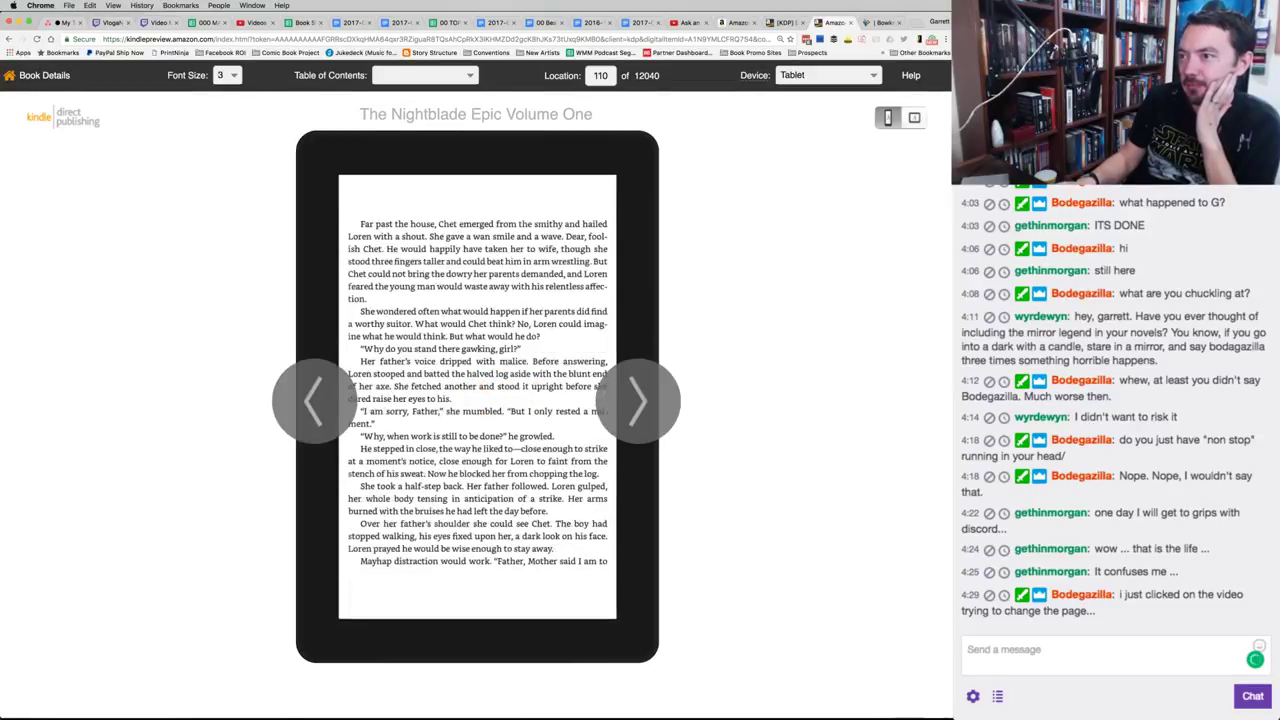
{"action": "key", "text": "Left"}
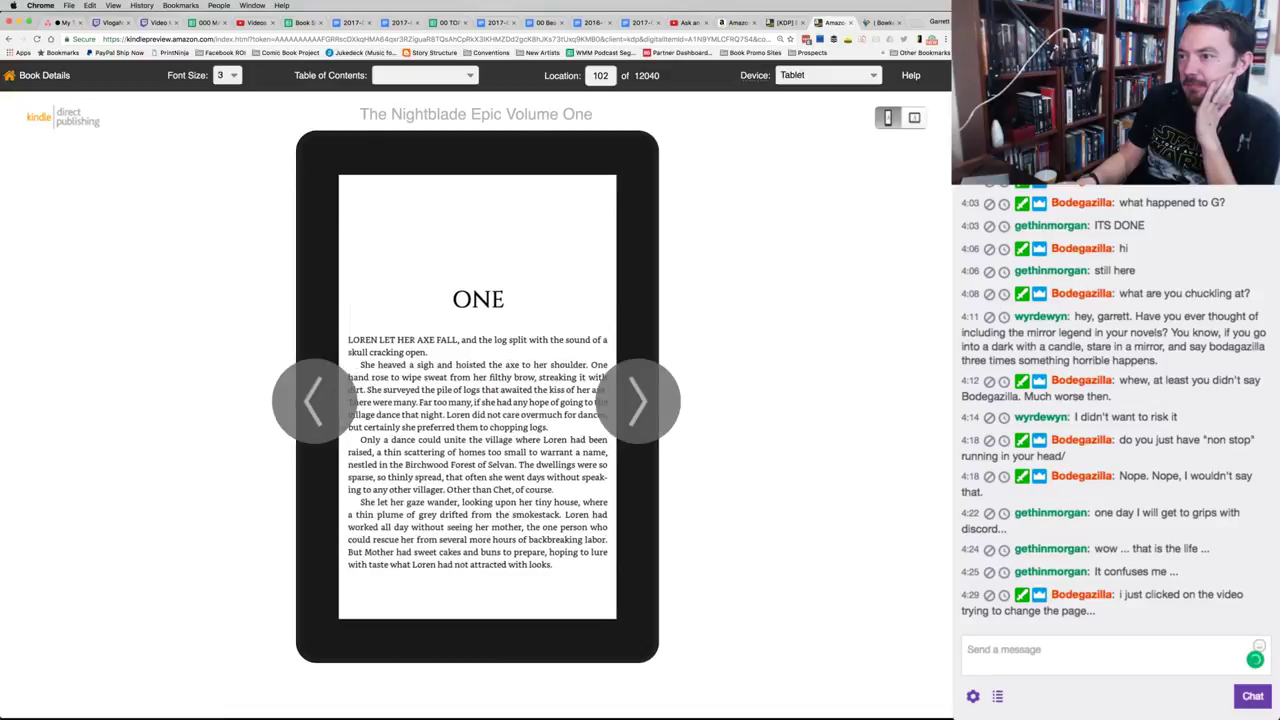
{"action": "key", "text": "Left"}
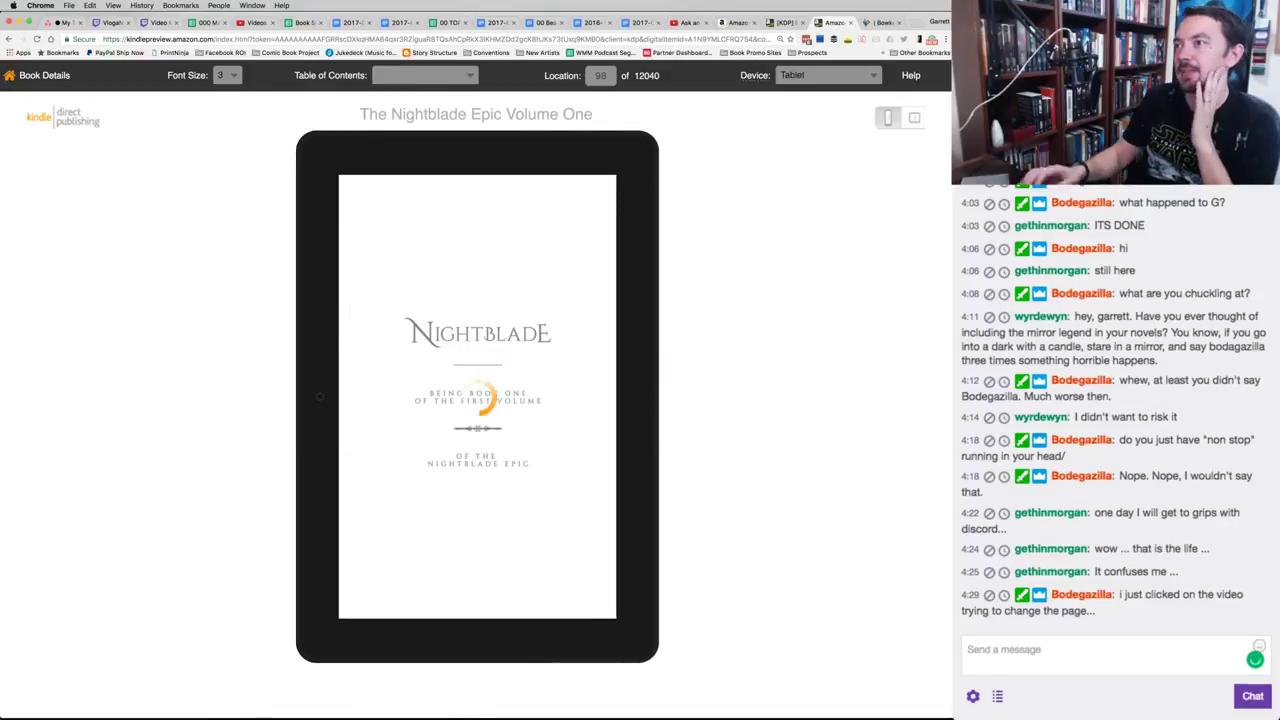
Re-examine the first few pages of chapter ONE and return to the chapter's opening page.
{"action": "key", "text": "Right"}
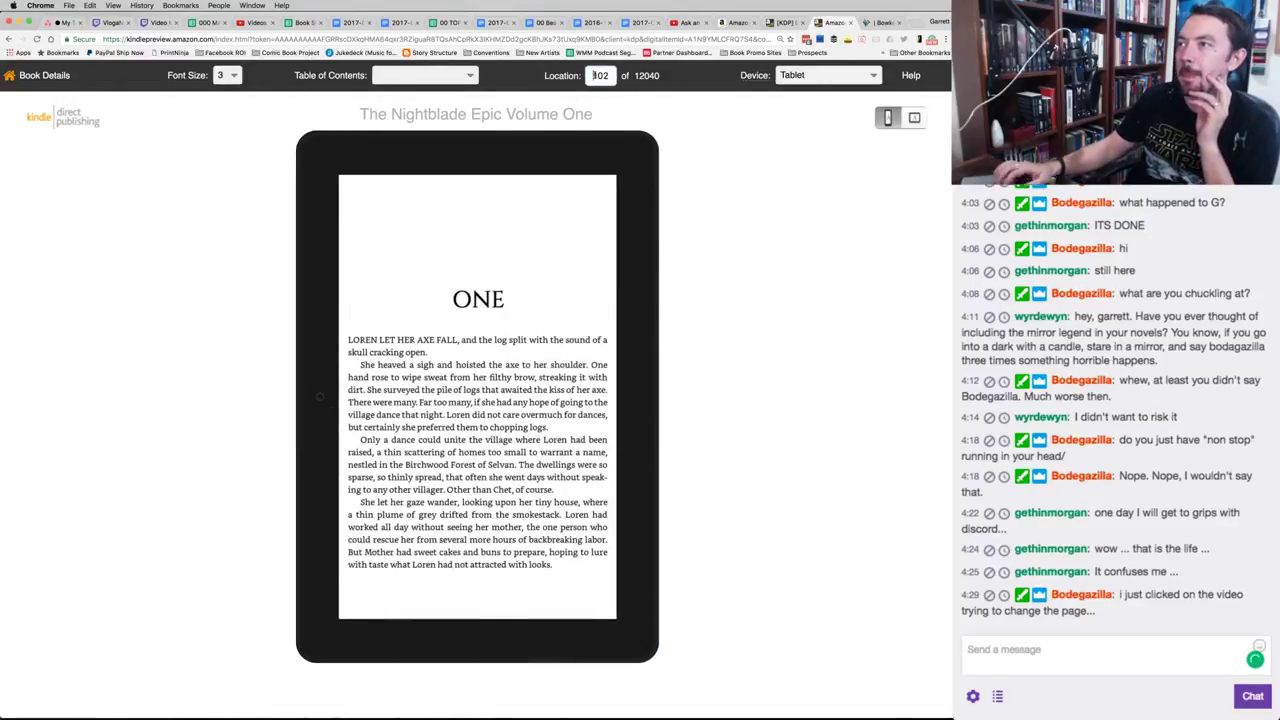
{"action": "key", "text": "Right"}
{"action": "key", "text": "Right"}
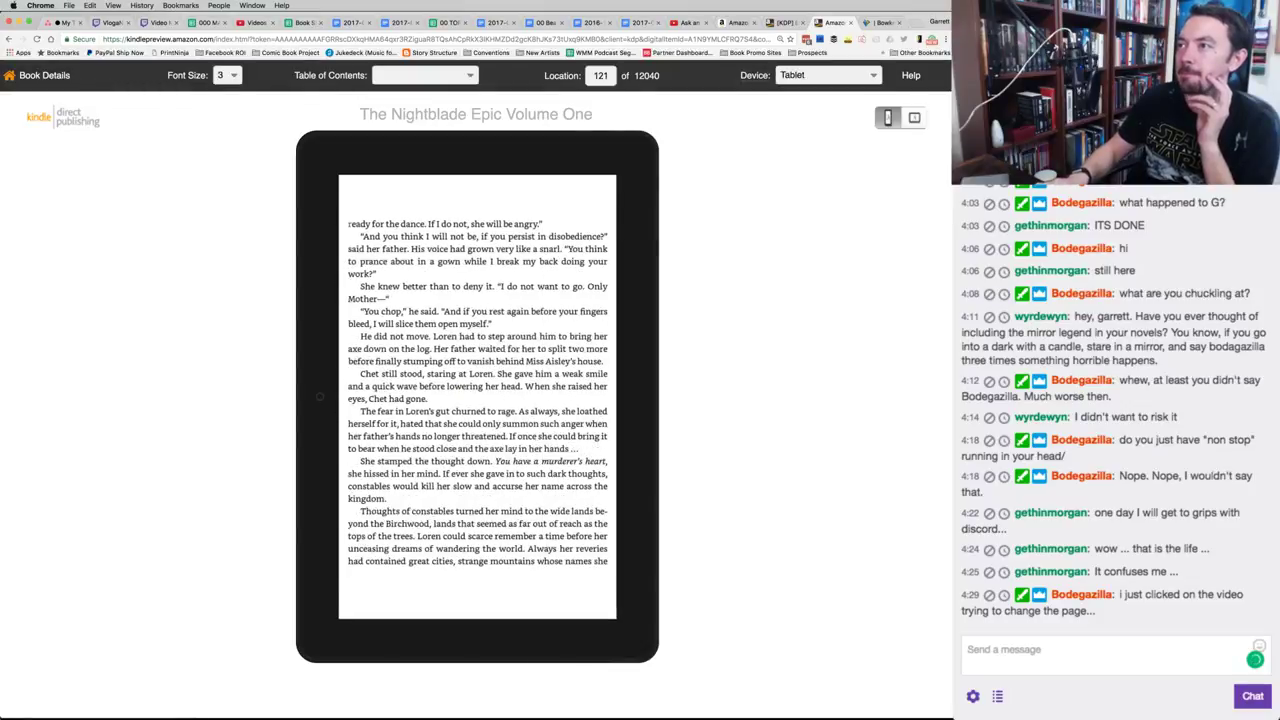
{"action": "key", "text": "Left"}
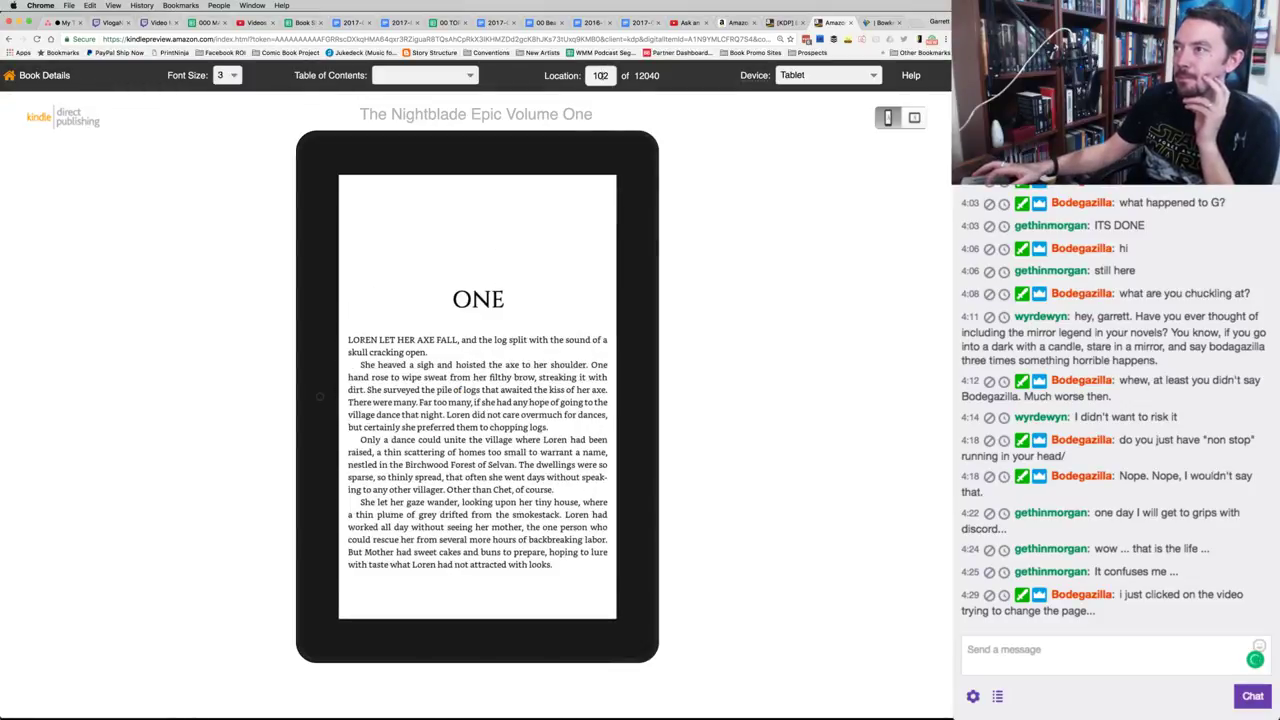
Jump to location 150 and page through chapter TWO to its final page to check the text layout.
{"action": "type", "text": "150"}
{"action": "key", "text": "Return"}
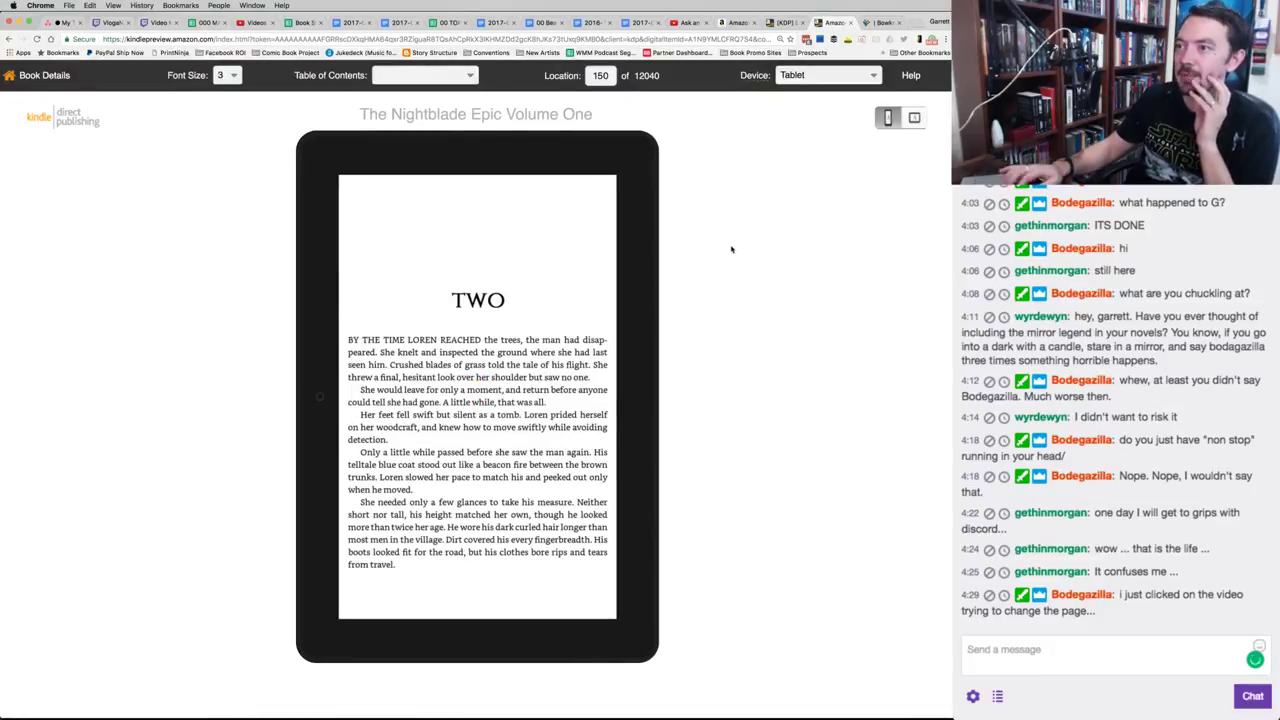
{"action": "key", "text": "Right"}
{"action": "key", "text": "Right"}
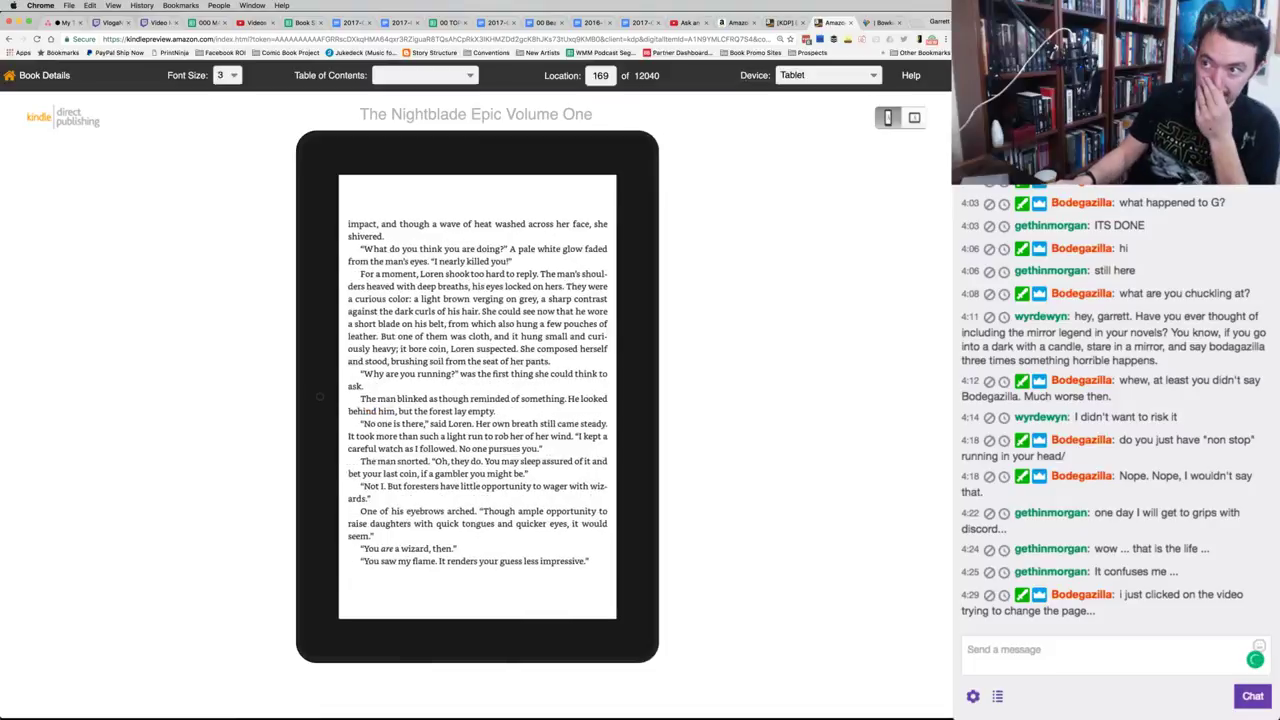
{"action": "key", "text": "Right"}
{"action": "key", "text": "Right"}
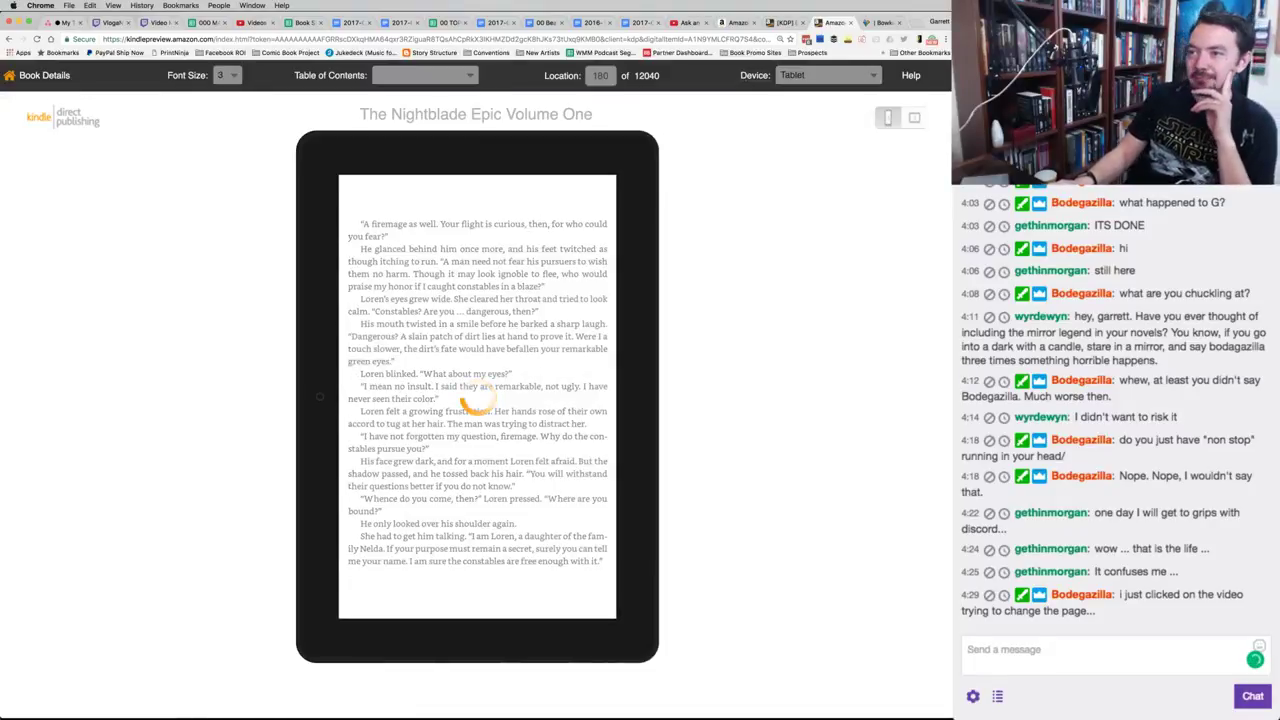
{"action": "key", "text": "Right"}
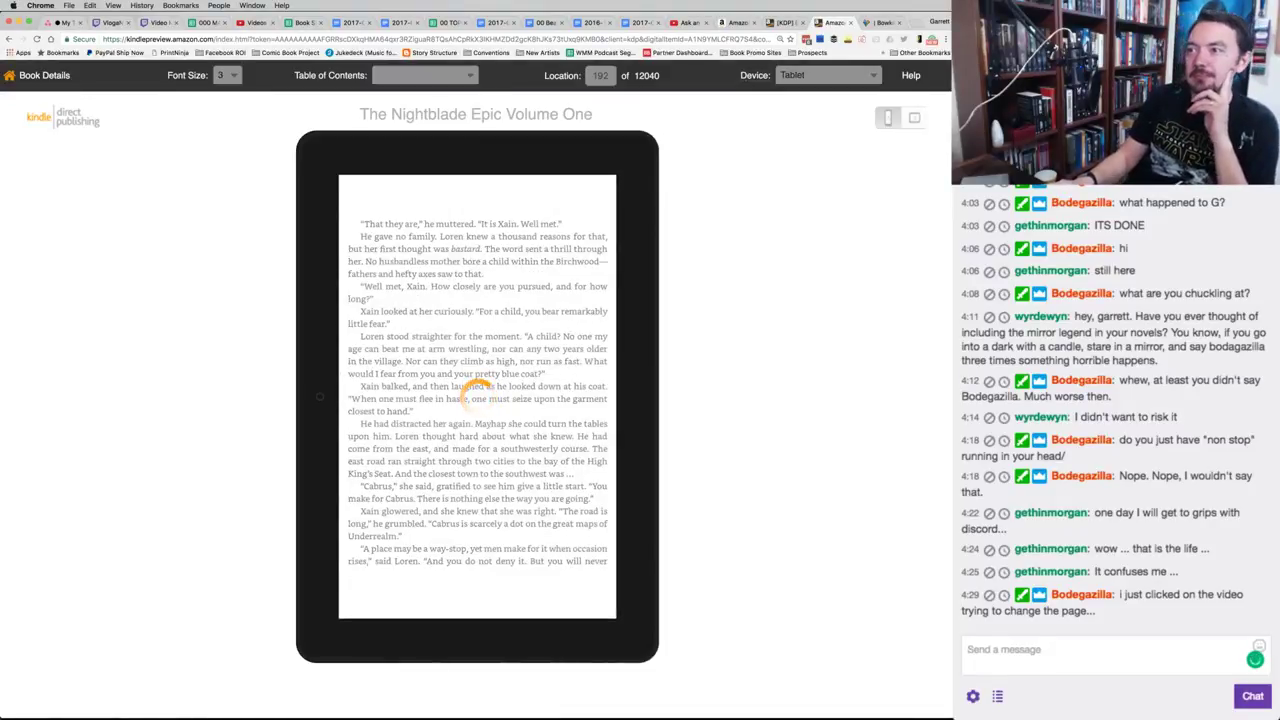
{"action": "key", "text": "Right"}
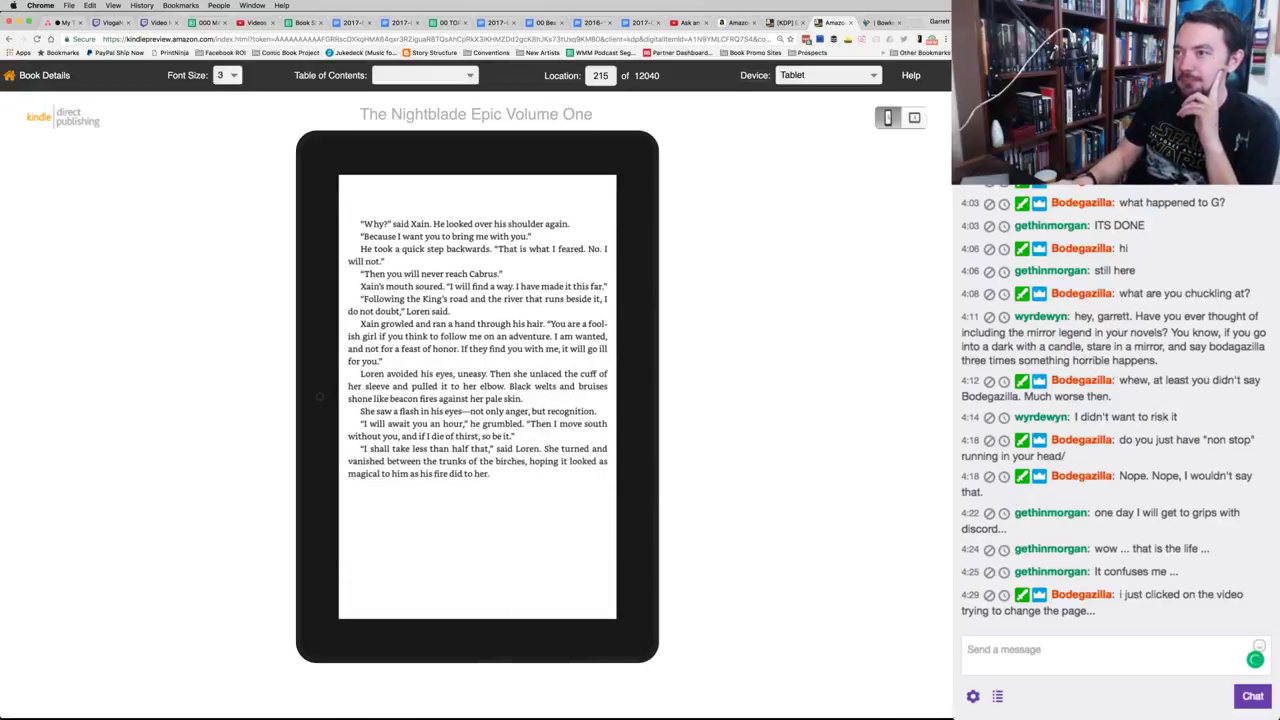
Return to the book's Contents page and follow the chapter EIGHT link listed under Mystic.
{"action": "left_click", "coordinate": [417, 80]}
{"action": "left_click", "coordinate": [410, 109]}
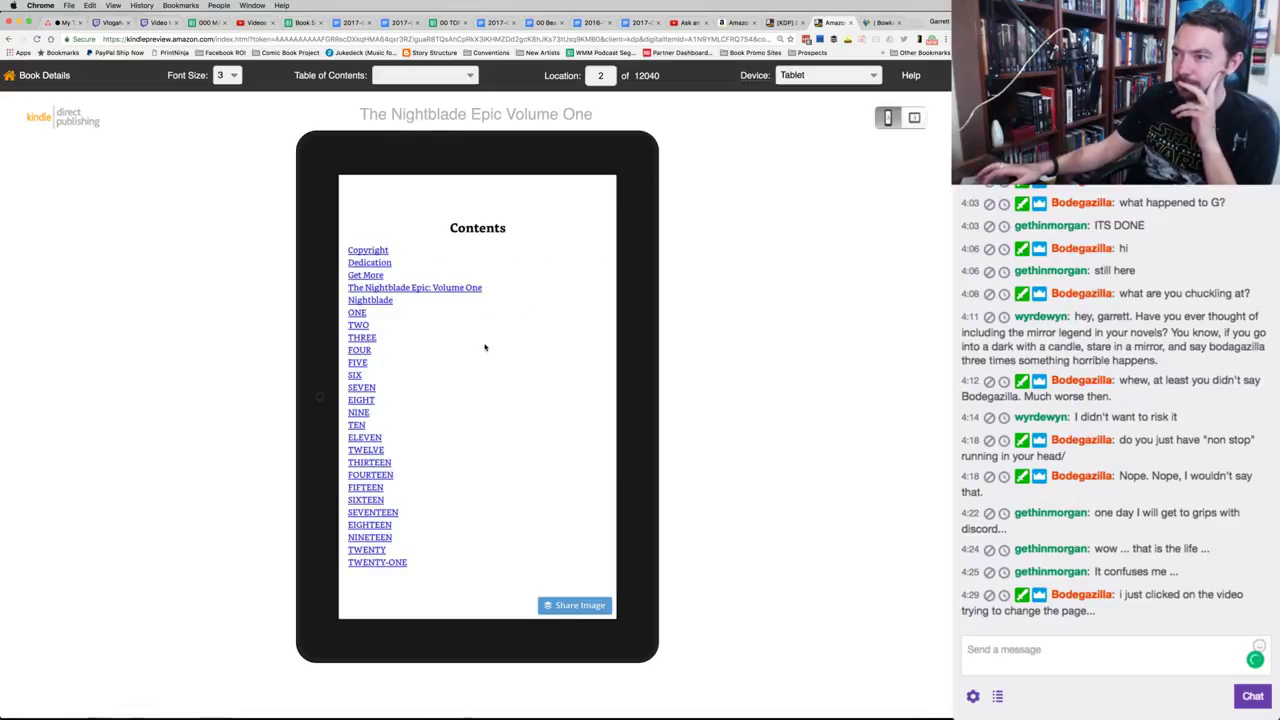
{"action": "key", "text": "Right"}
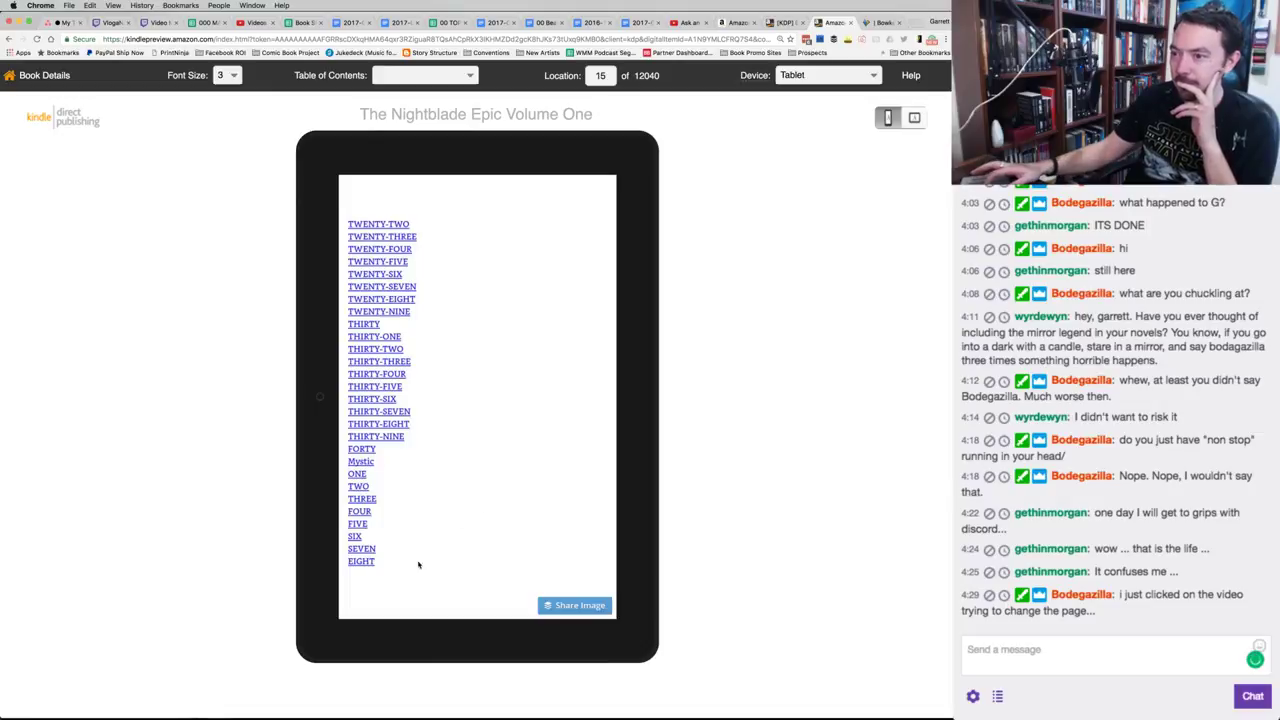
{"action": "left_click", "coordinate": [356, 563]}
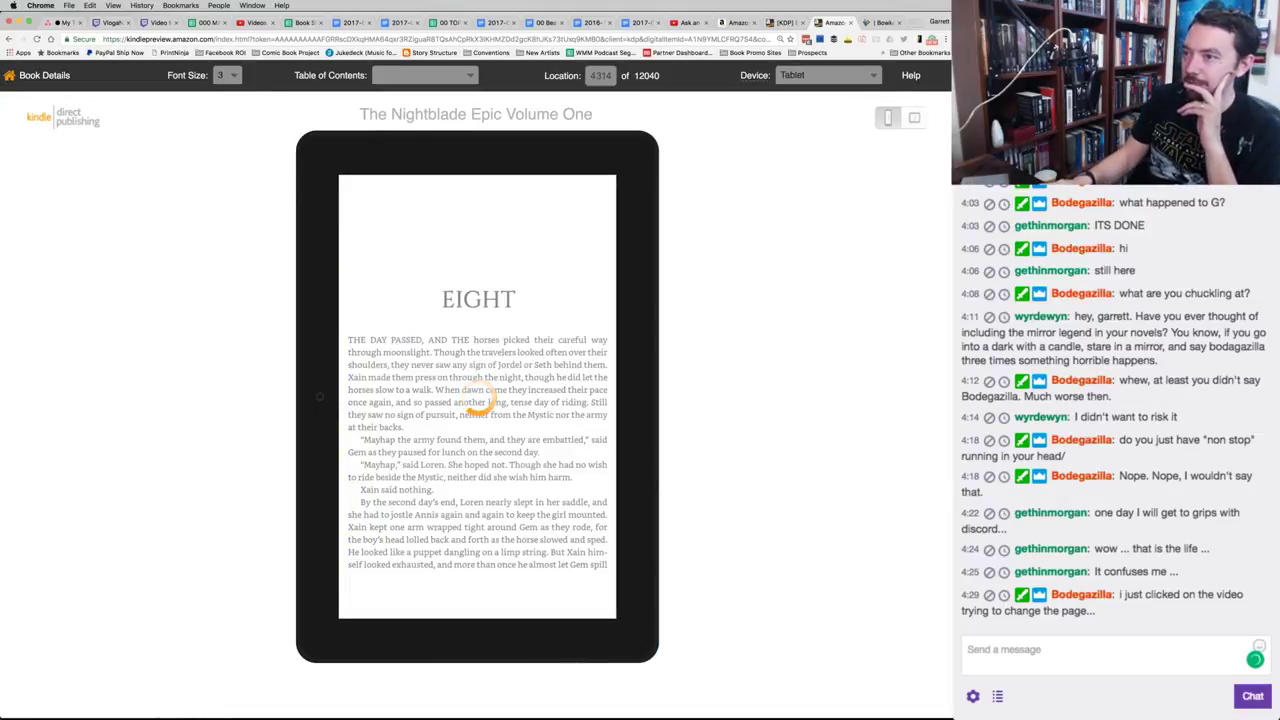
Page through Mystic's chapter EIGHT to check the body text and the ornamental scene break.
{"action": "key", "text": "Right"}
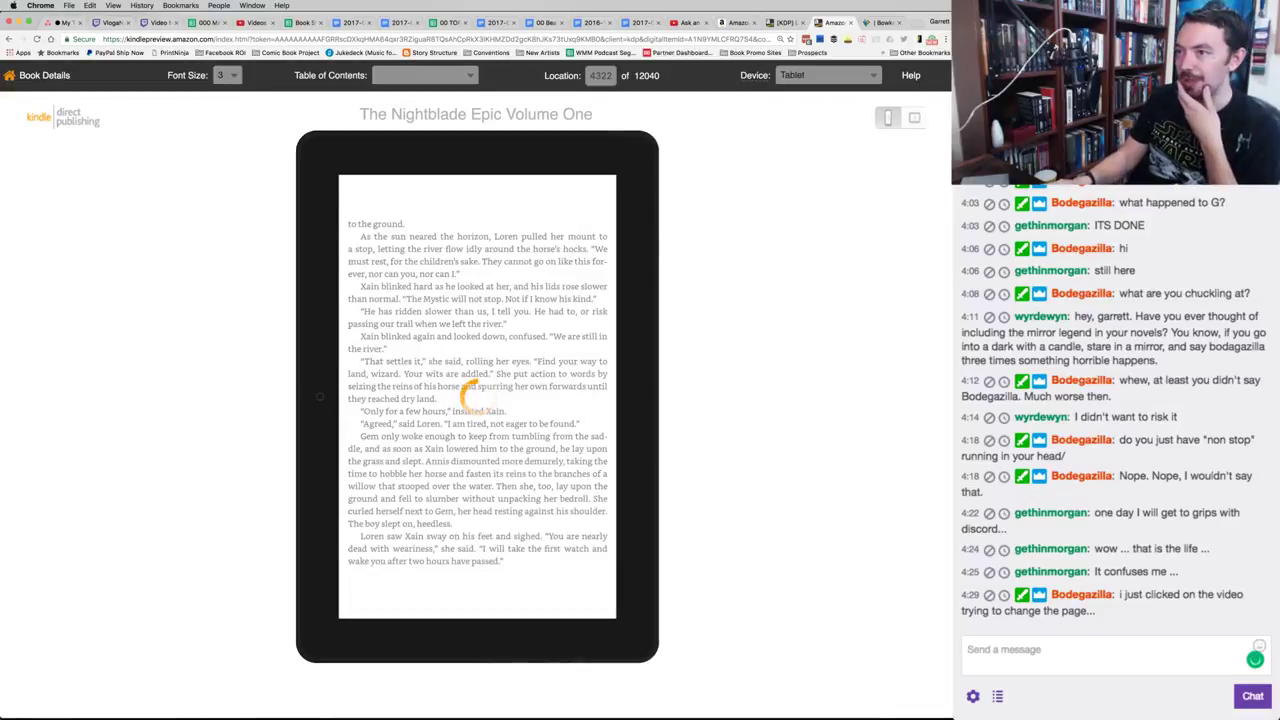
{"action": "key", "text": "Right"}
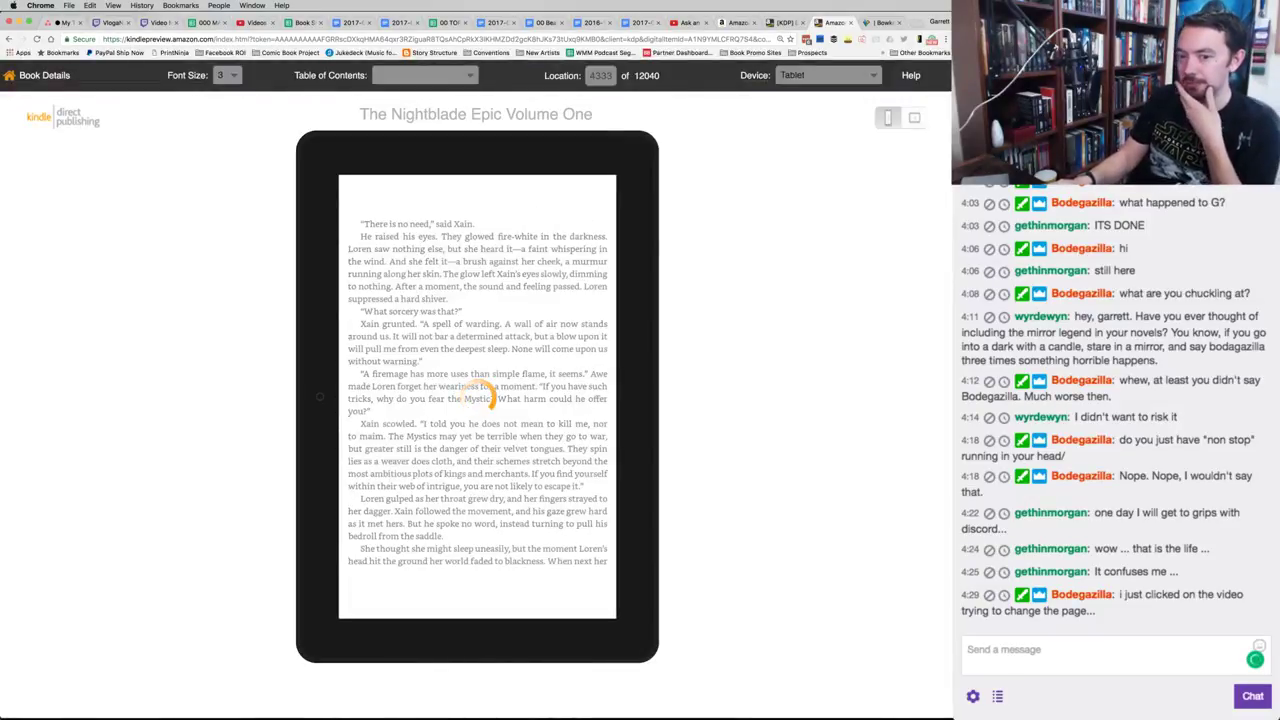
{"action": "key", "text": "Right"}
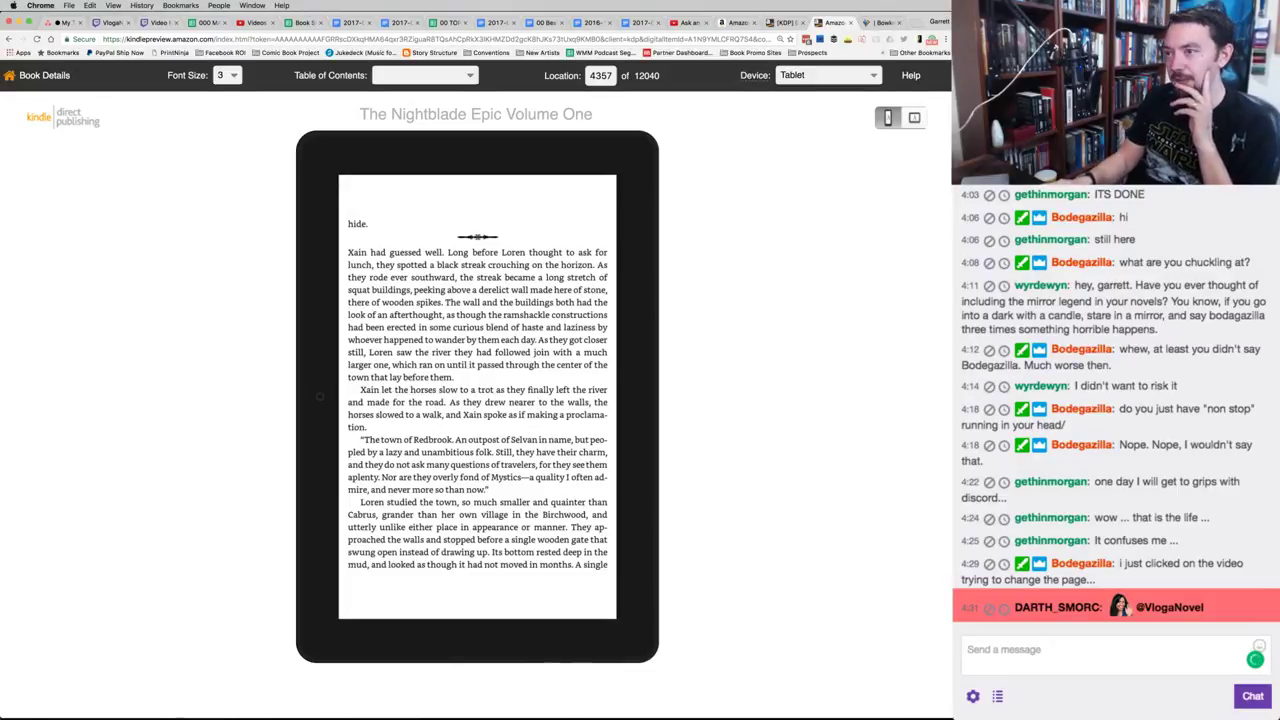
Examine the text layout on the pages following the scene break in Mystic's chapter EIGHT.
{"action": "key", "text": "Right"}
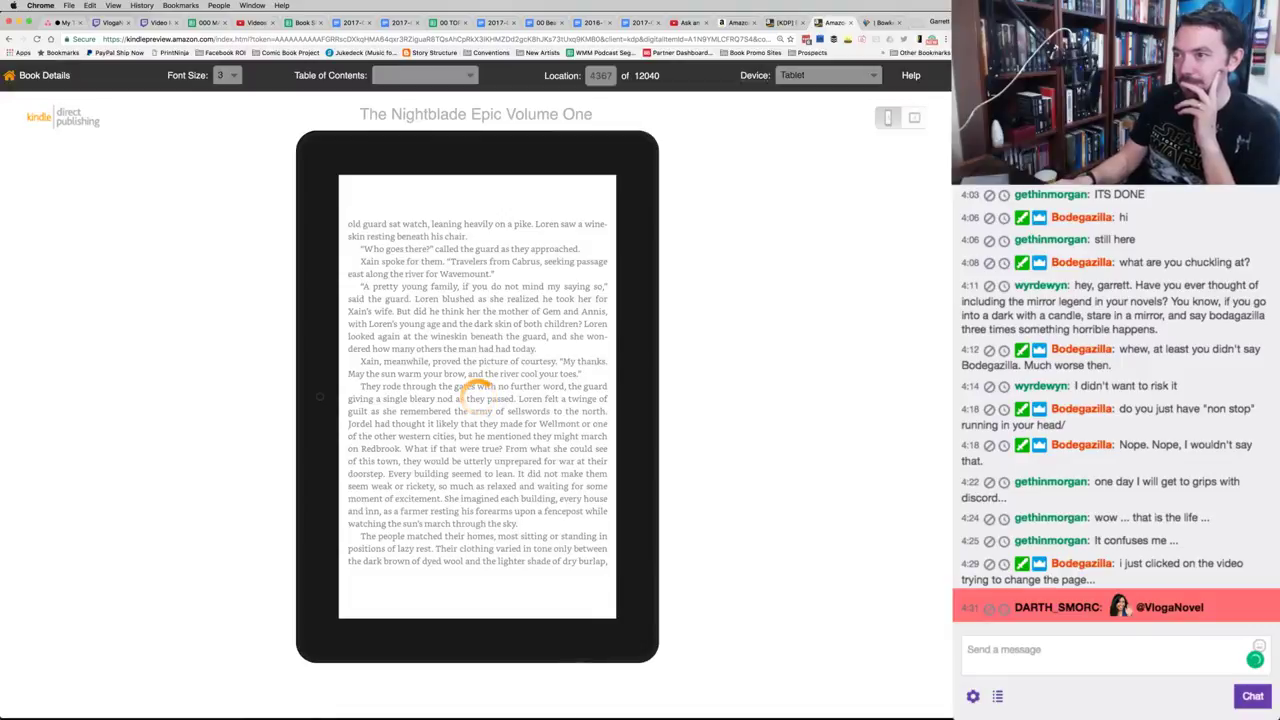
{"action": "key", "text": "Right"}
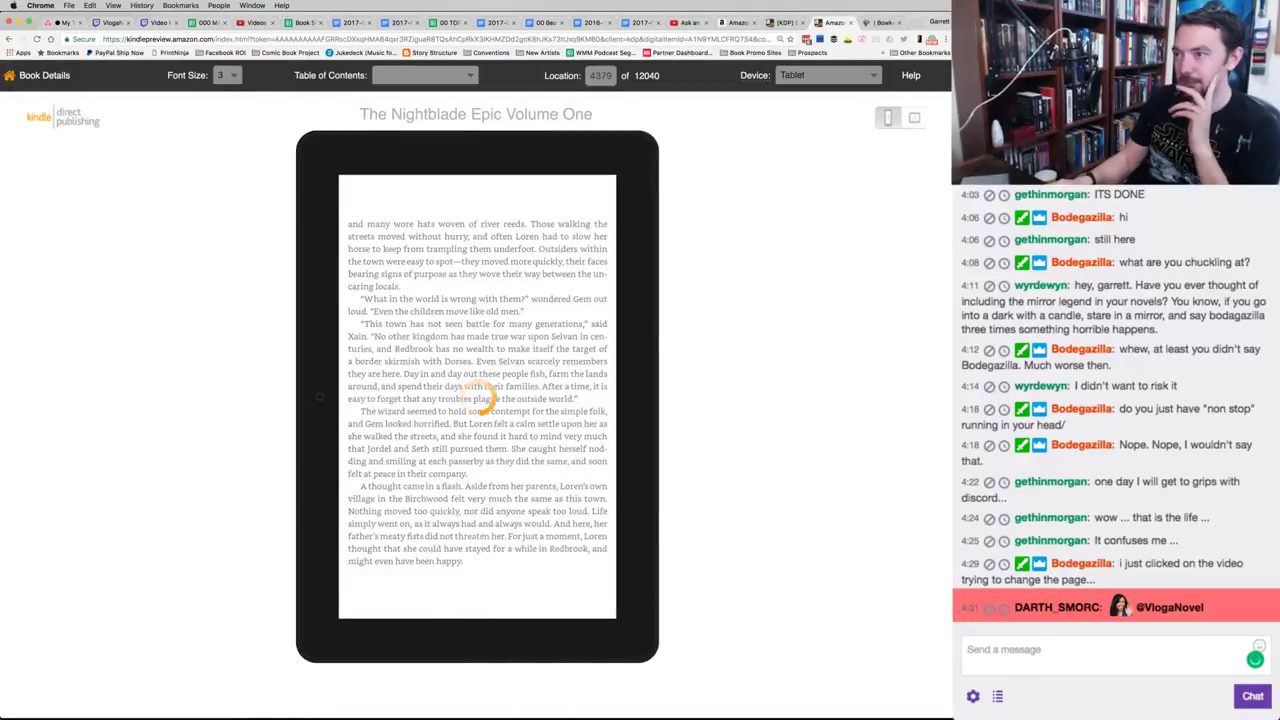
{"action": "key", "text": "Right"}
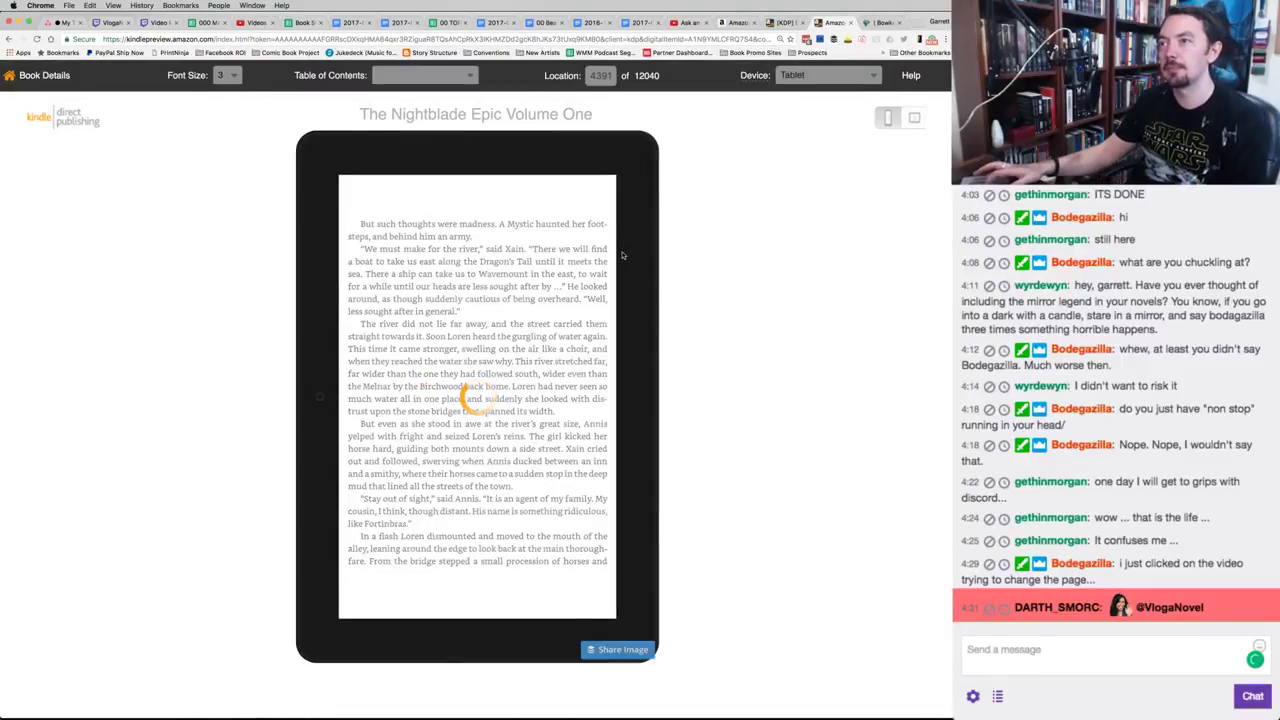
Return to the book's Contents, page to its Darkfire section and follow the chapter THIRTY-NINE link.
{"action": "left_click", "coordinate": [419, 75]}
{"action": "left_click", "coordinate": [415, 110]}
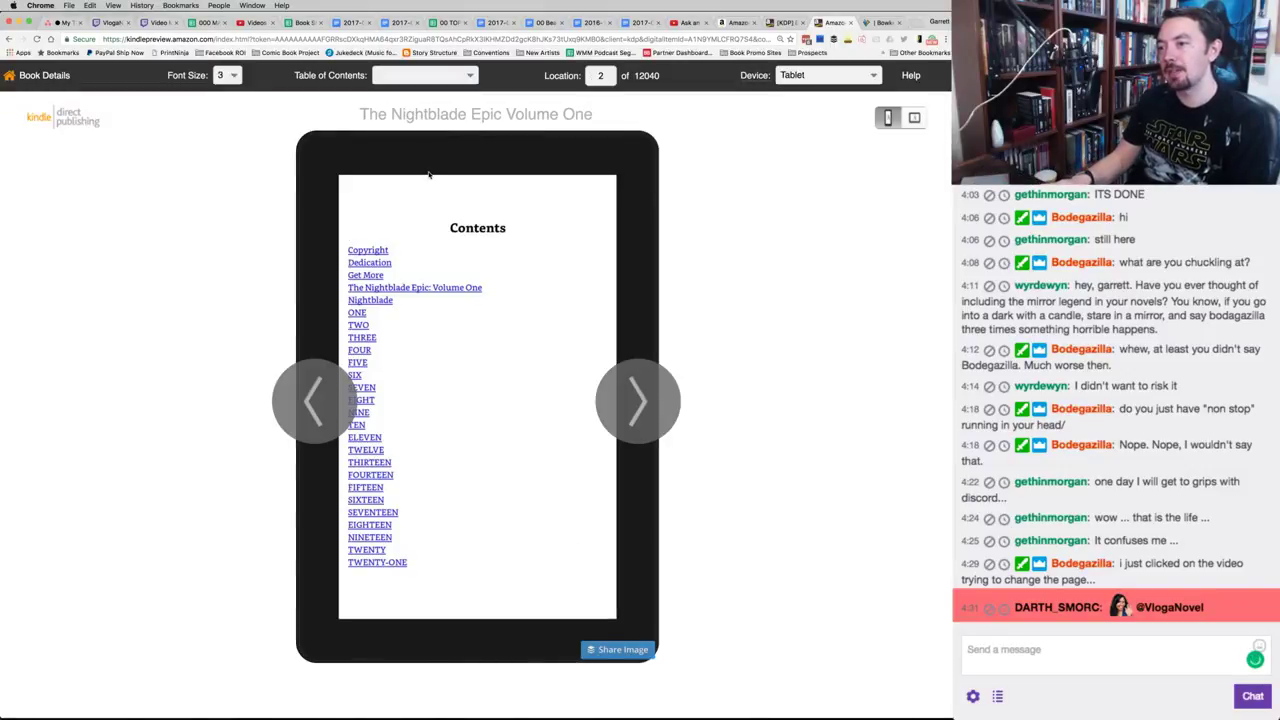
{"action": "key", "text": "Right"}
{"action": "key", "text": "Right"}
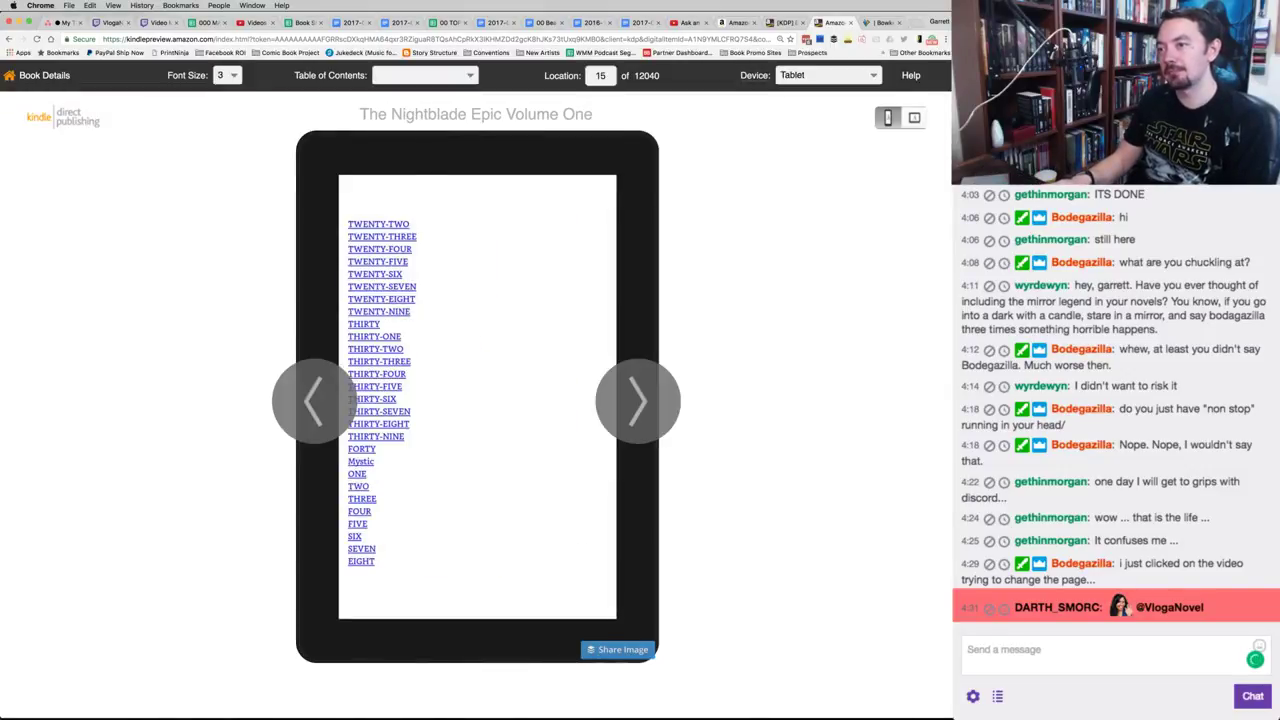
{"action": "key", "text": "Right"}
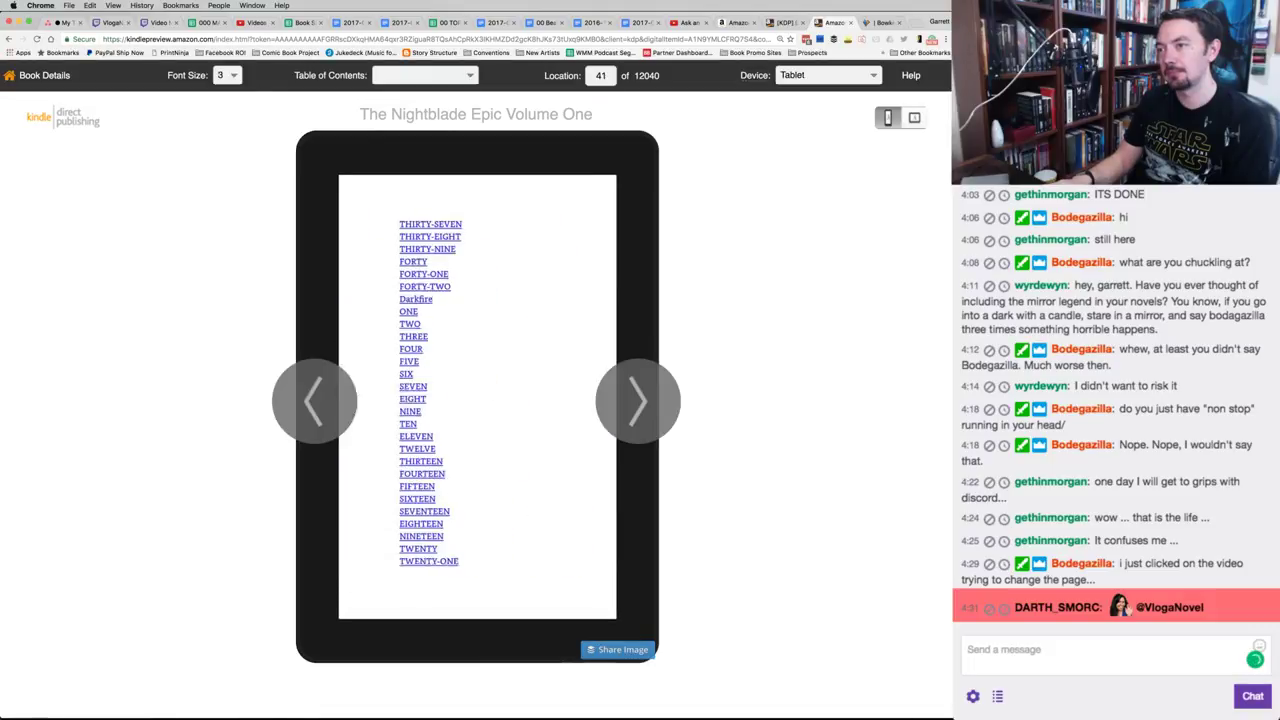
{"action": "key", "text": "Right"}
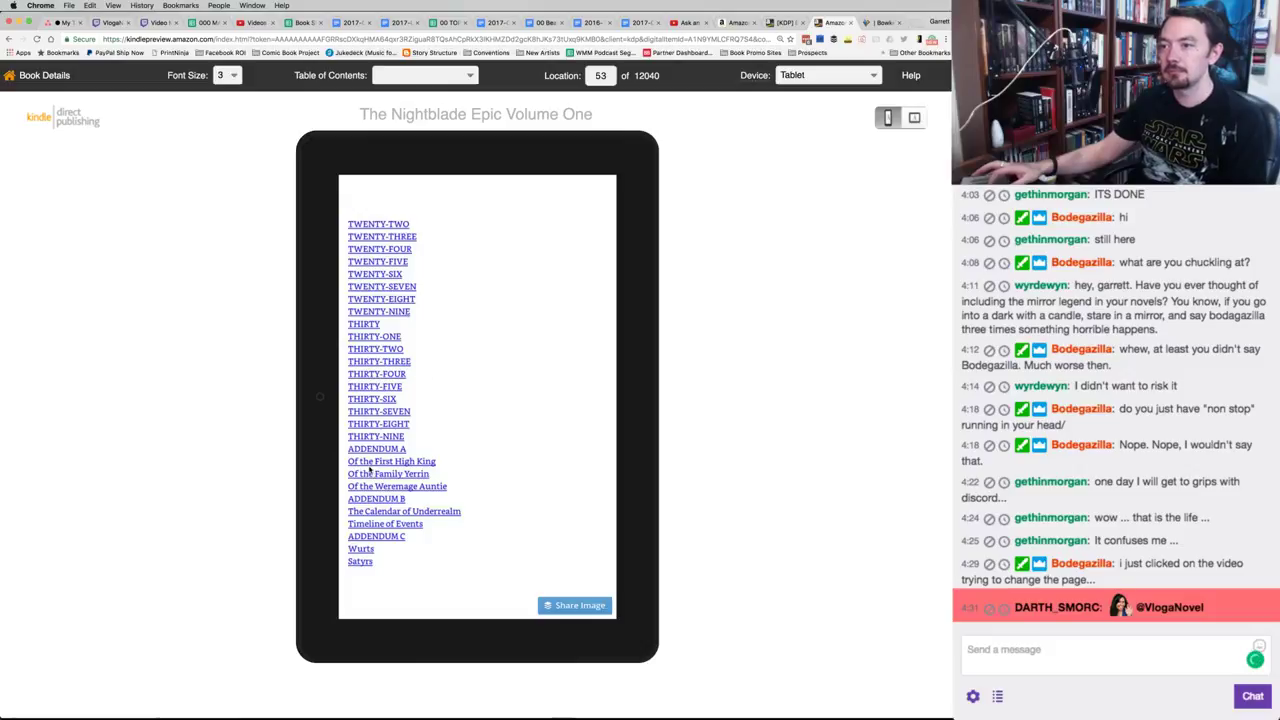
{"action": "left_click", "coordinate": [363, 440]}
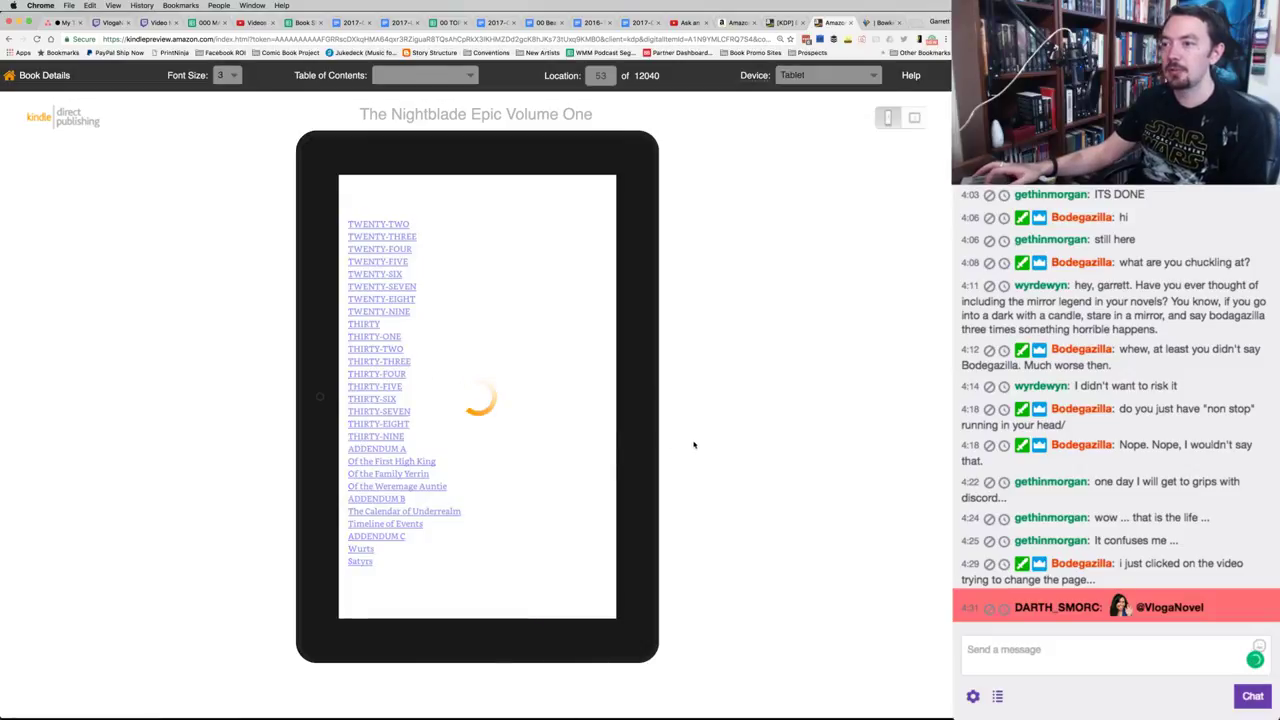
Page through Darkfire's chapter THIRTY-NINE to its final page to check the body text and italics.
{"action": "key", "text": "Right"}
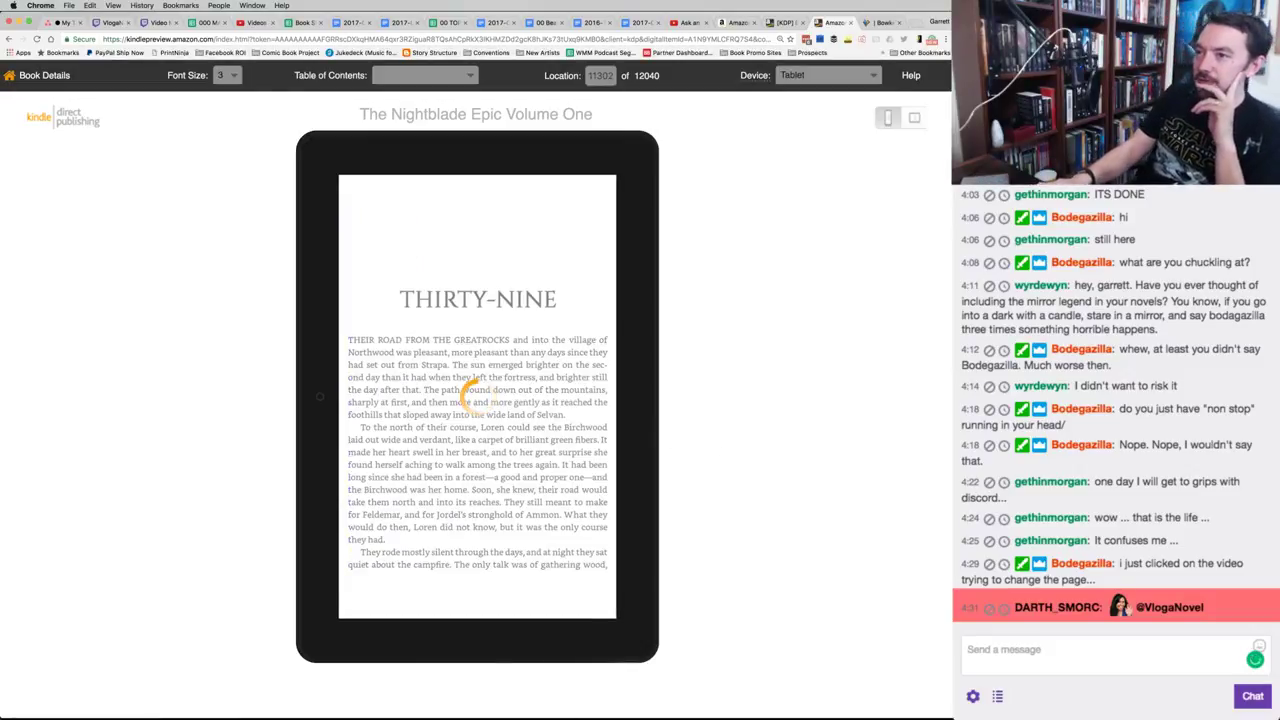
{"action": "key", "text": "Right"}
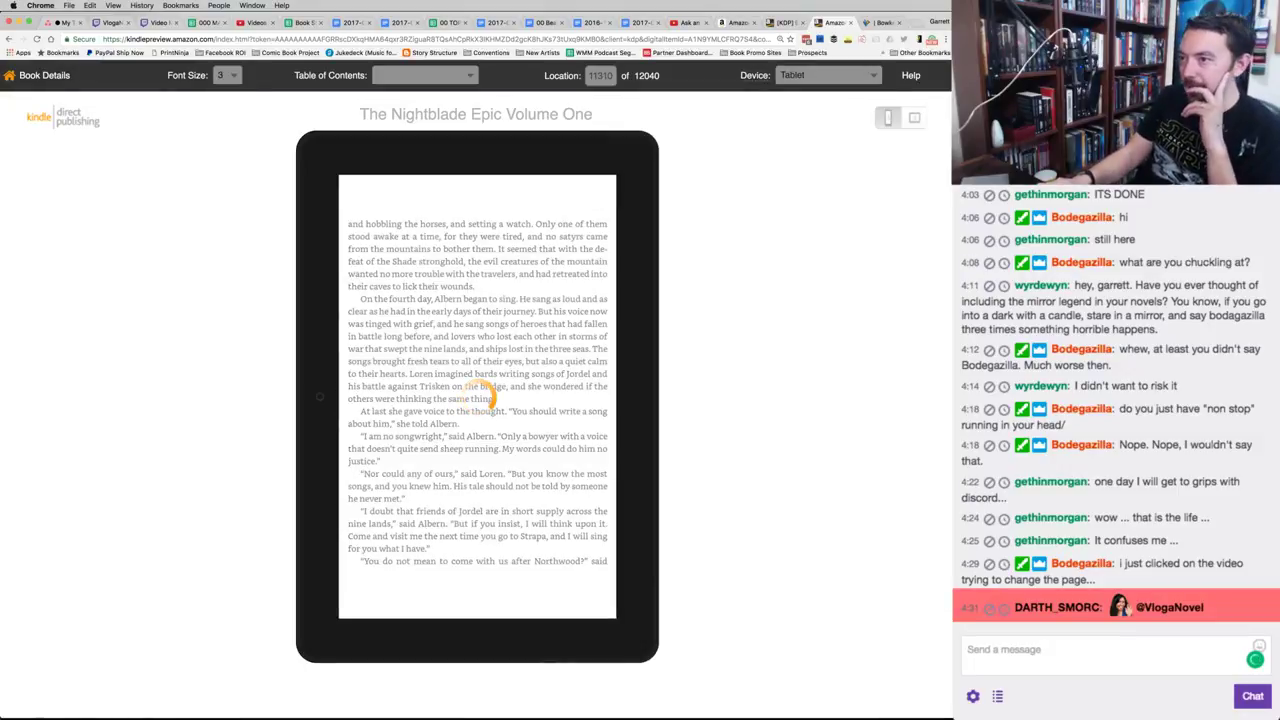
{"action": "key", "text": "Right"}
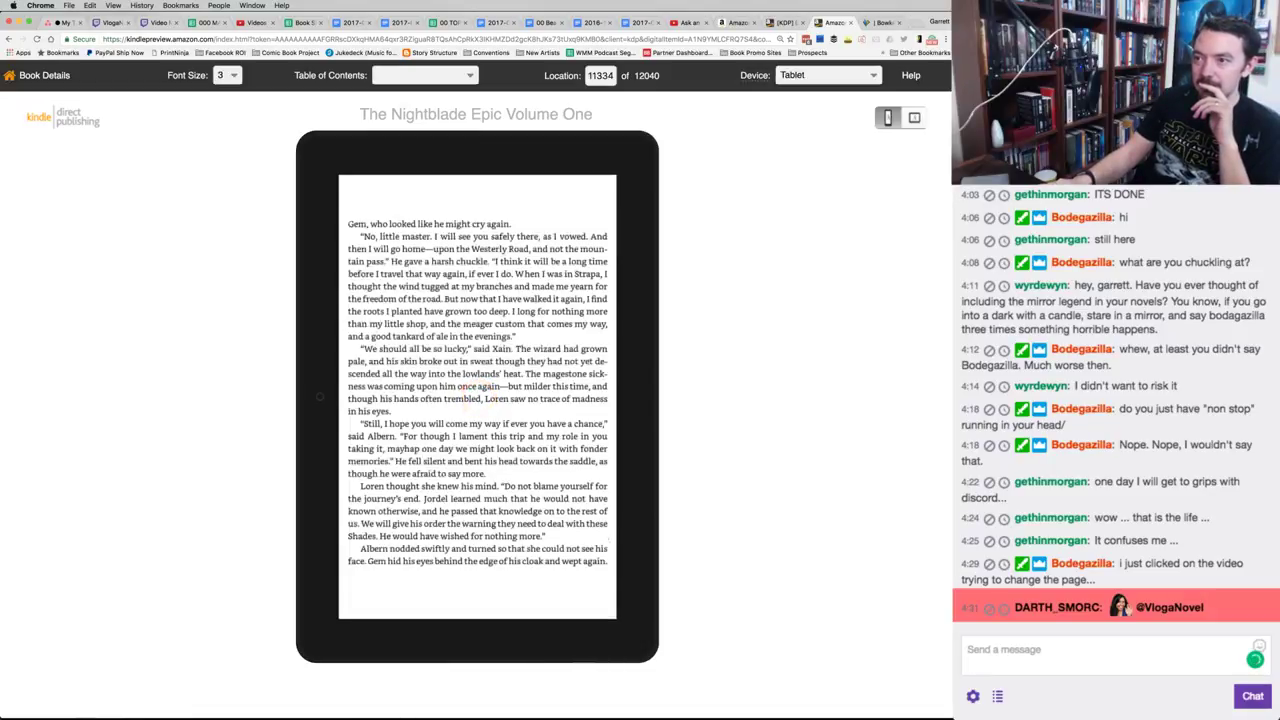
{"action": "key", "text": "Right"}
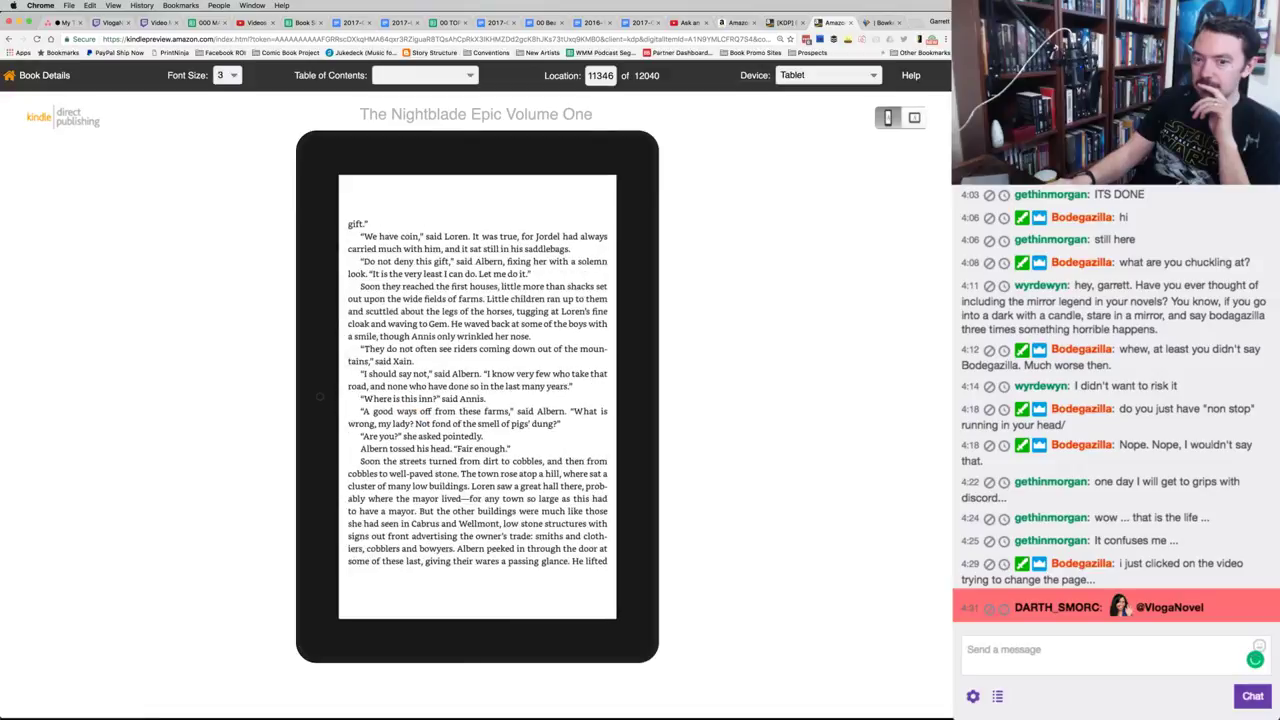
{"action": "key", "text": "Right"}
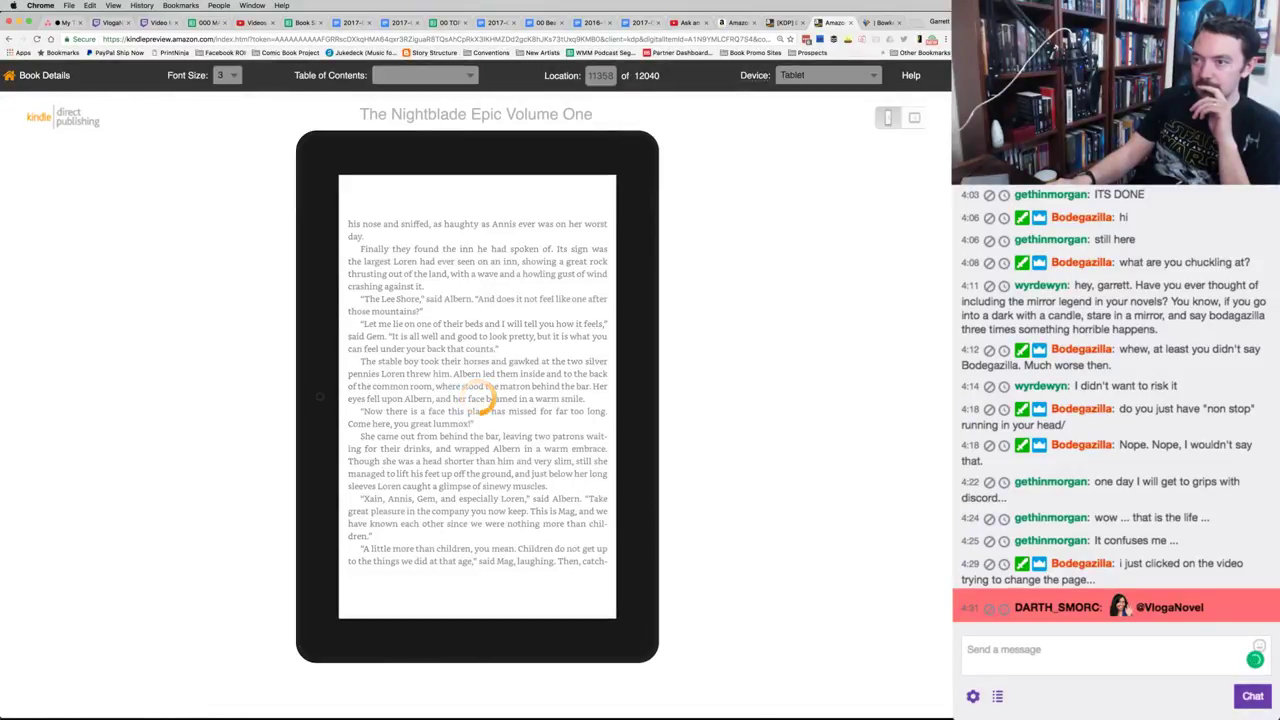
{"action": "key", "text": "Right"}
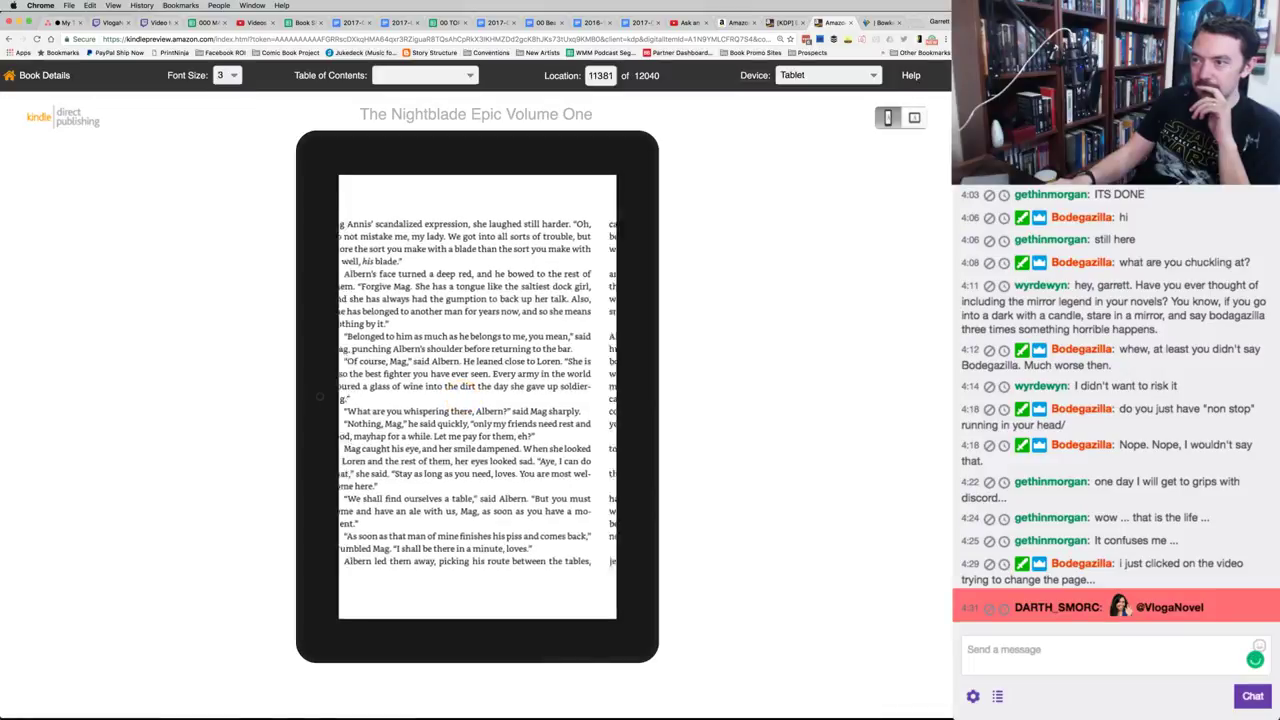
{"action": "key", "text": "Right"}
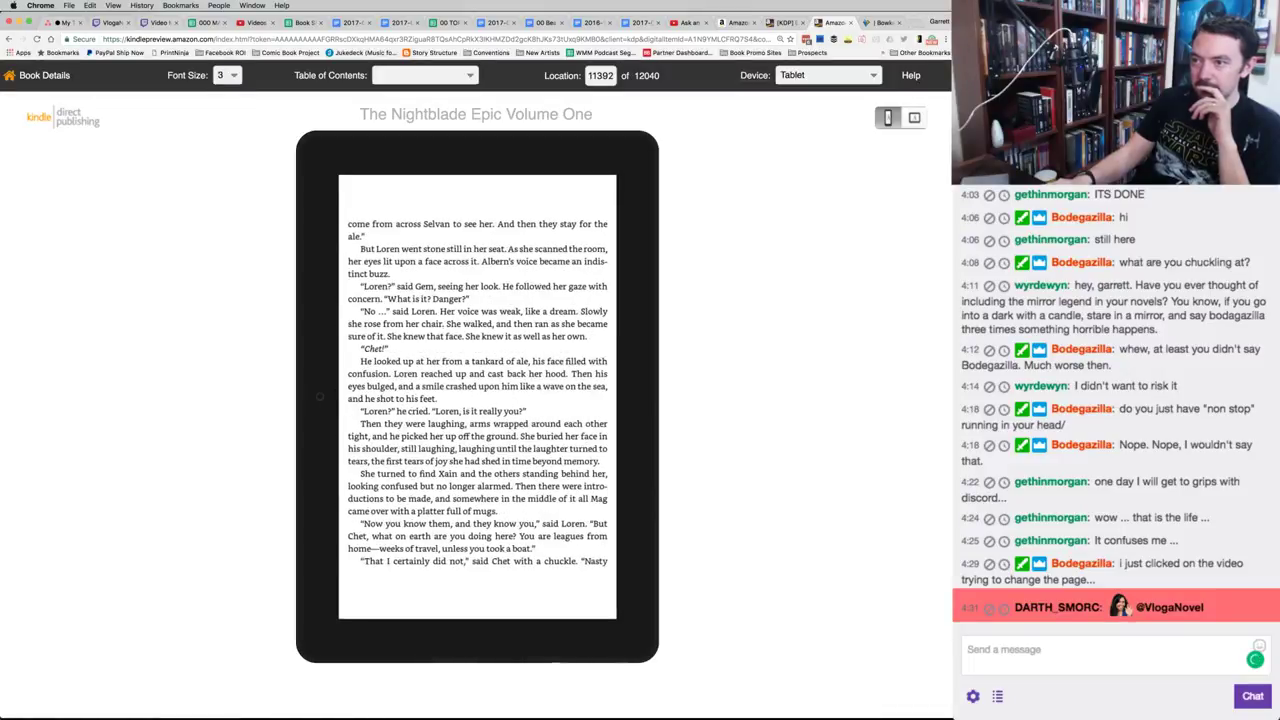
{"action": "key", "text": "Right"}
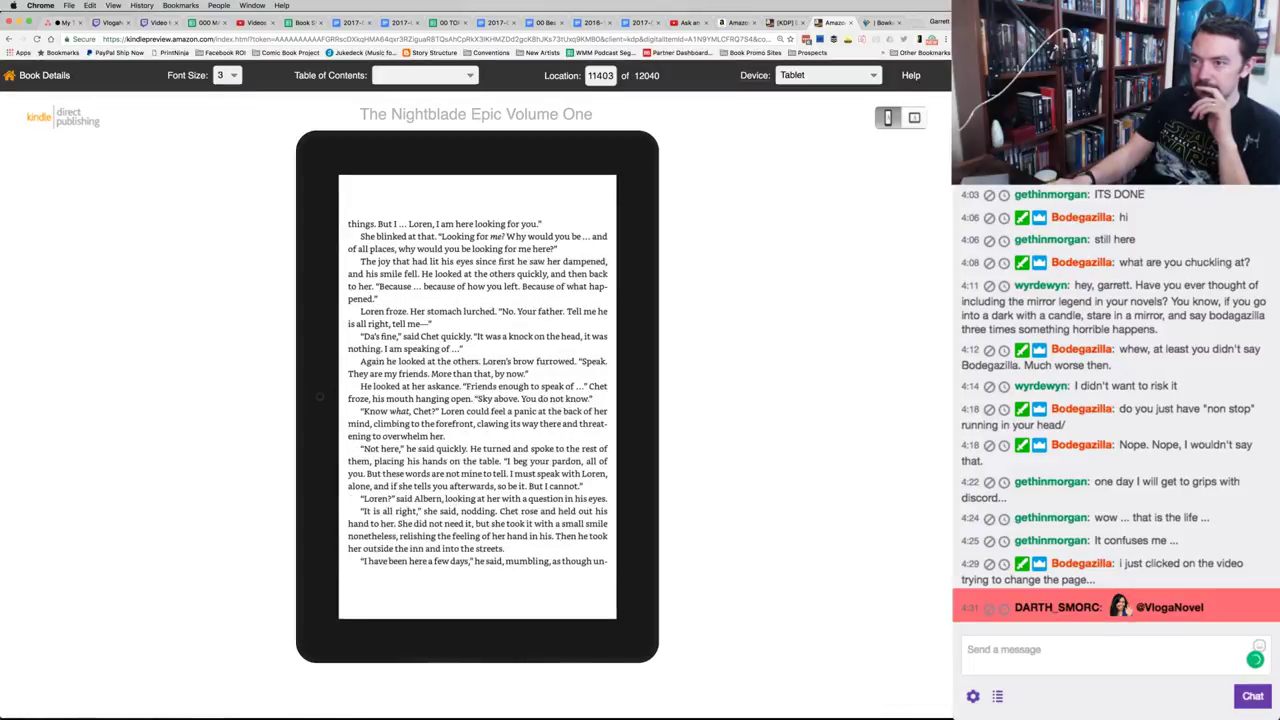
{"action": "key", "text": "Right"}
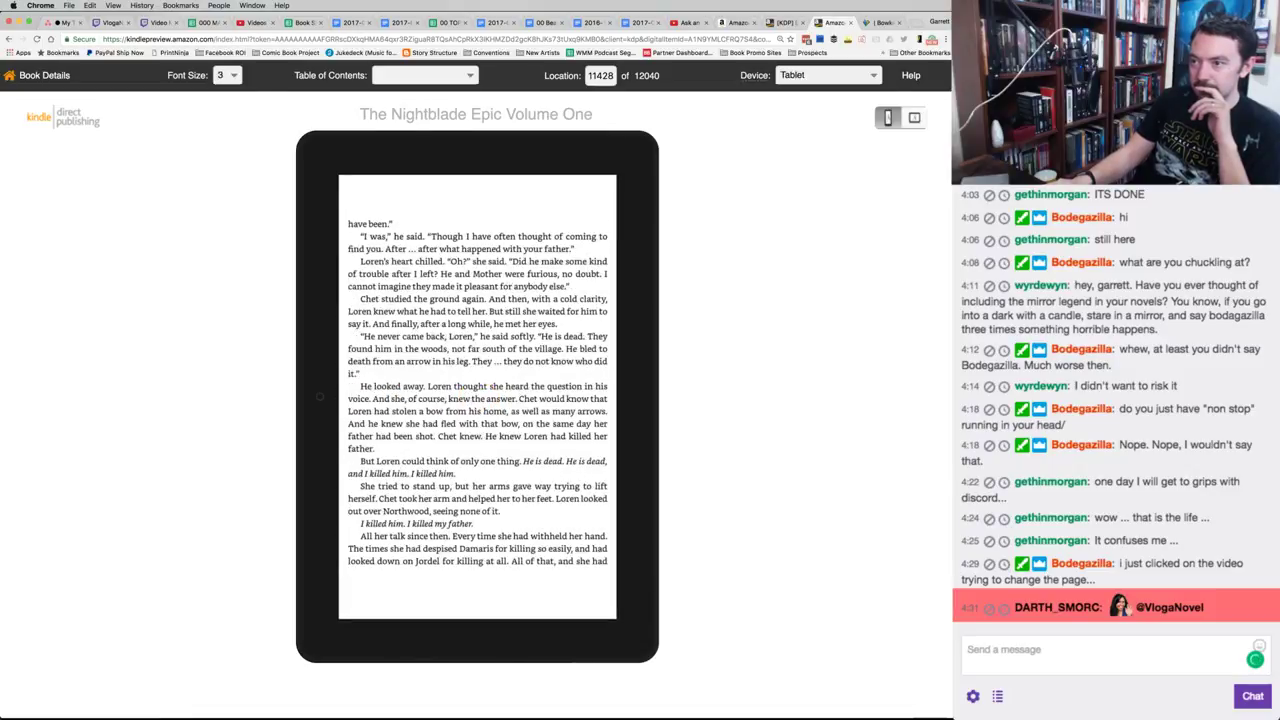
{"action": "key", "text": "Right"}
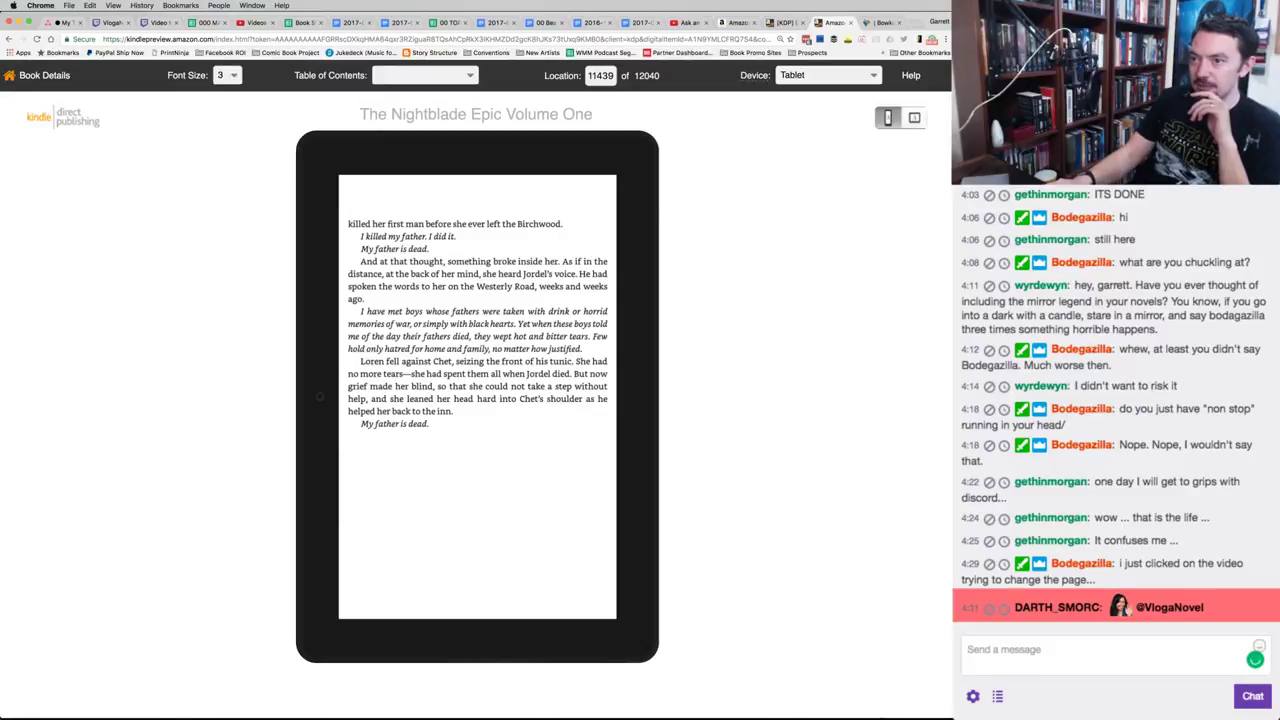
{"action": "key", "text": "Right"}
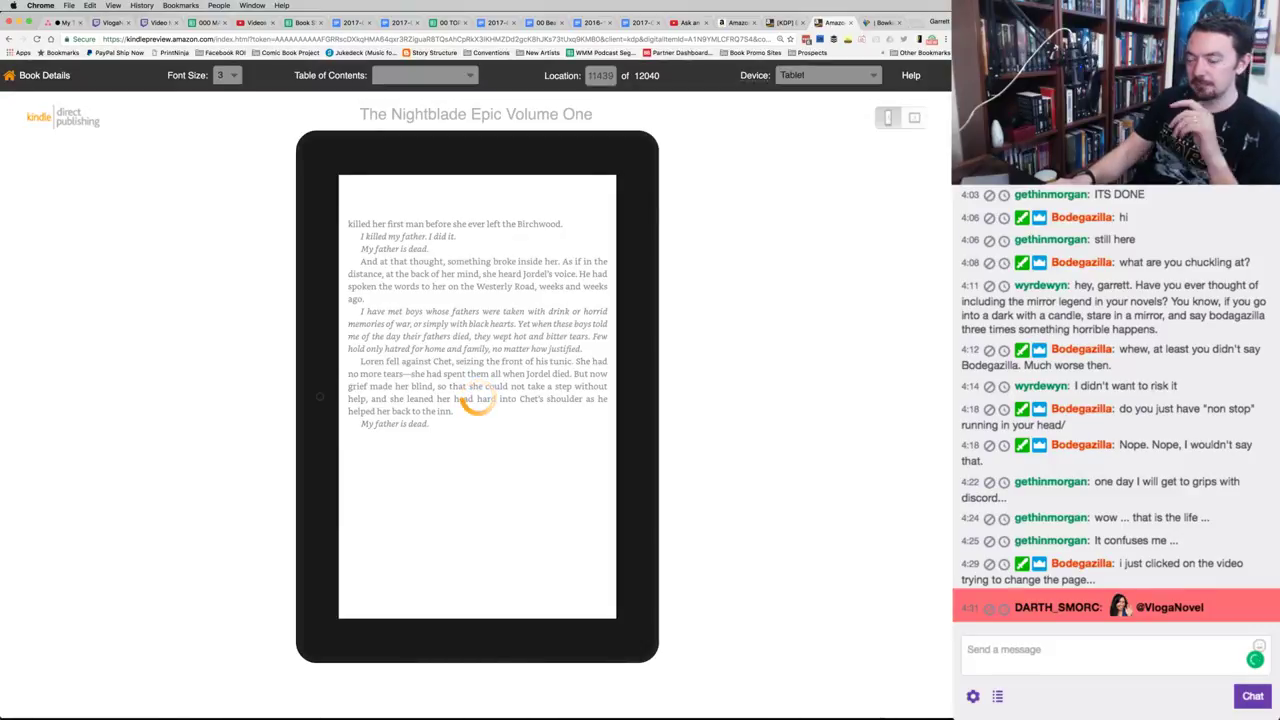
Recheck the last pages of chapter THIRTY-NINE and continue past the Addendum A title page to its first essay.
{"action": "key", "text": "super+Tab"}
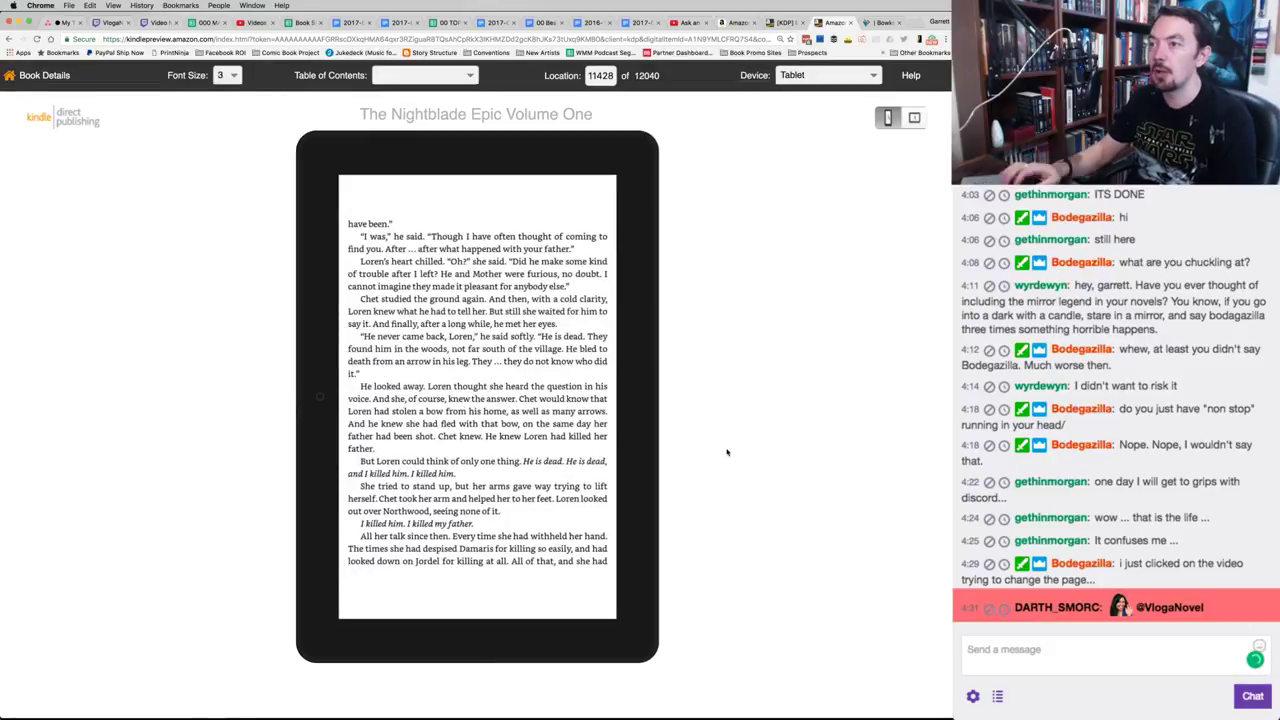
{"action": "key", "text": "Right"}
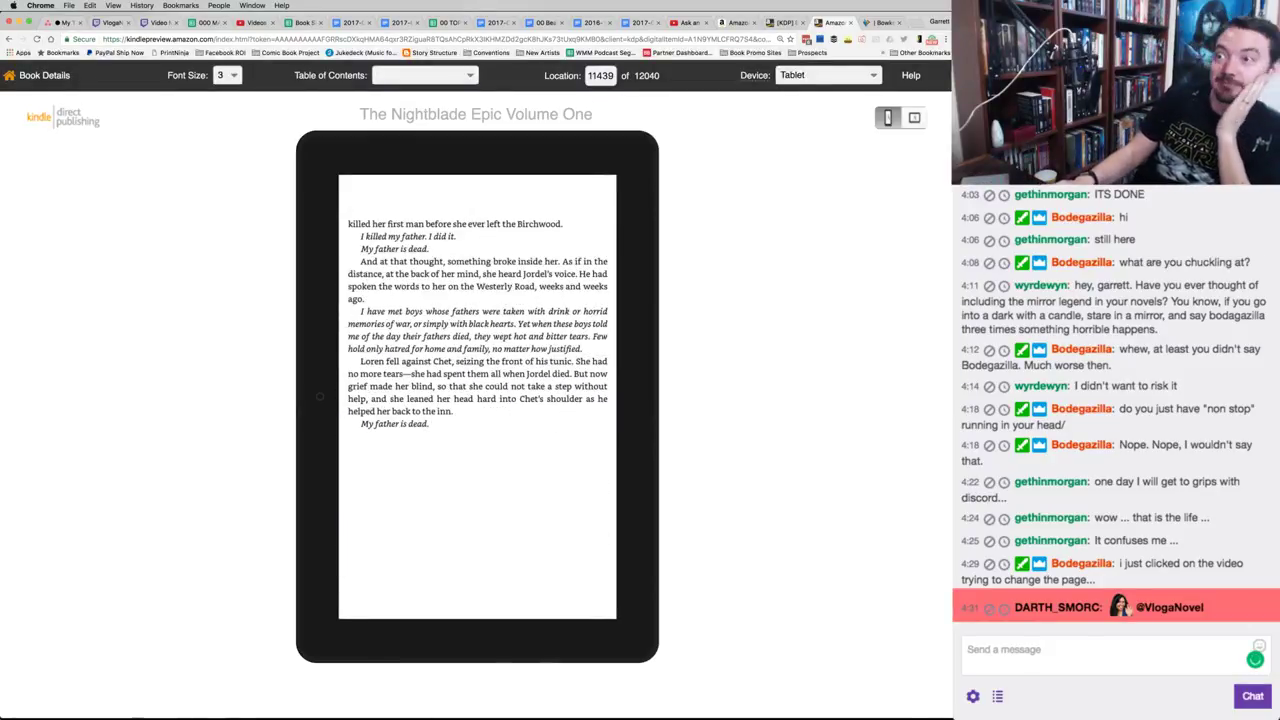
{"action": "key", "text": "Right"}
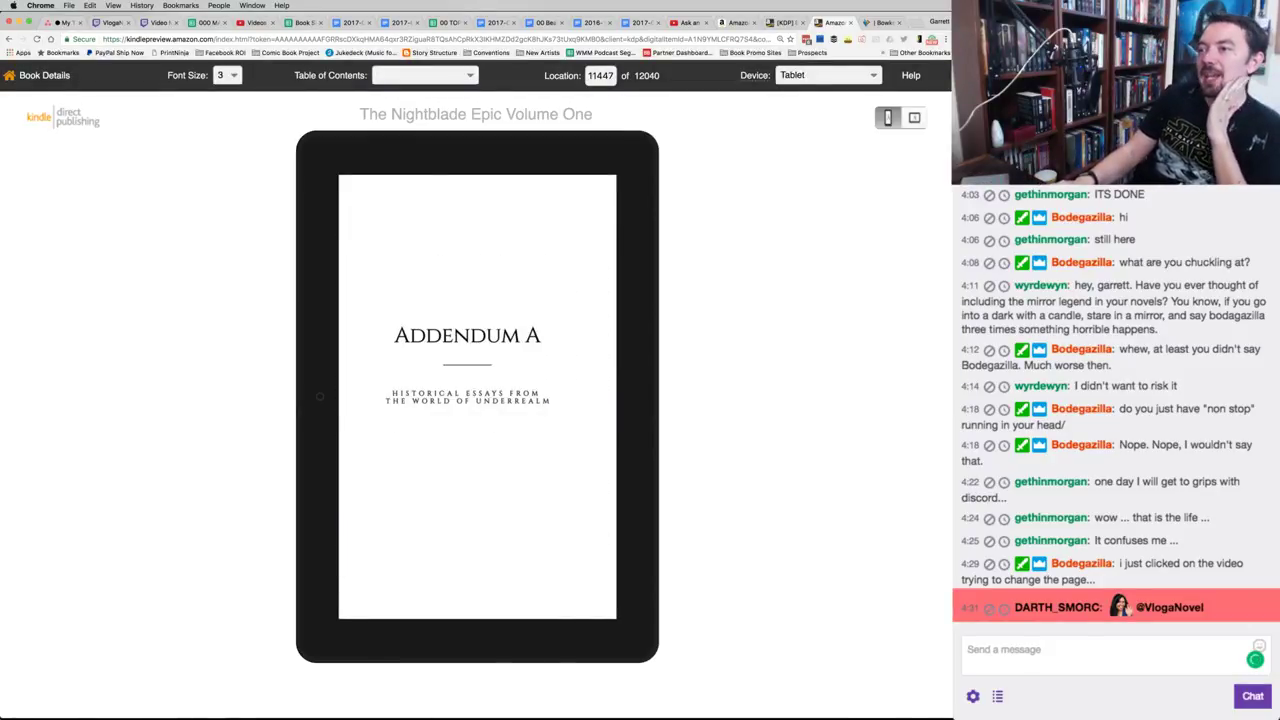
{"action": "key", "text": "Right"}
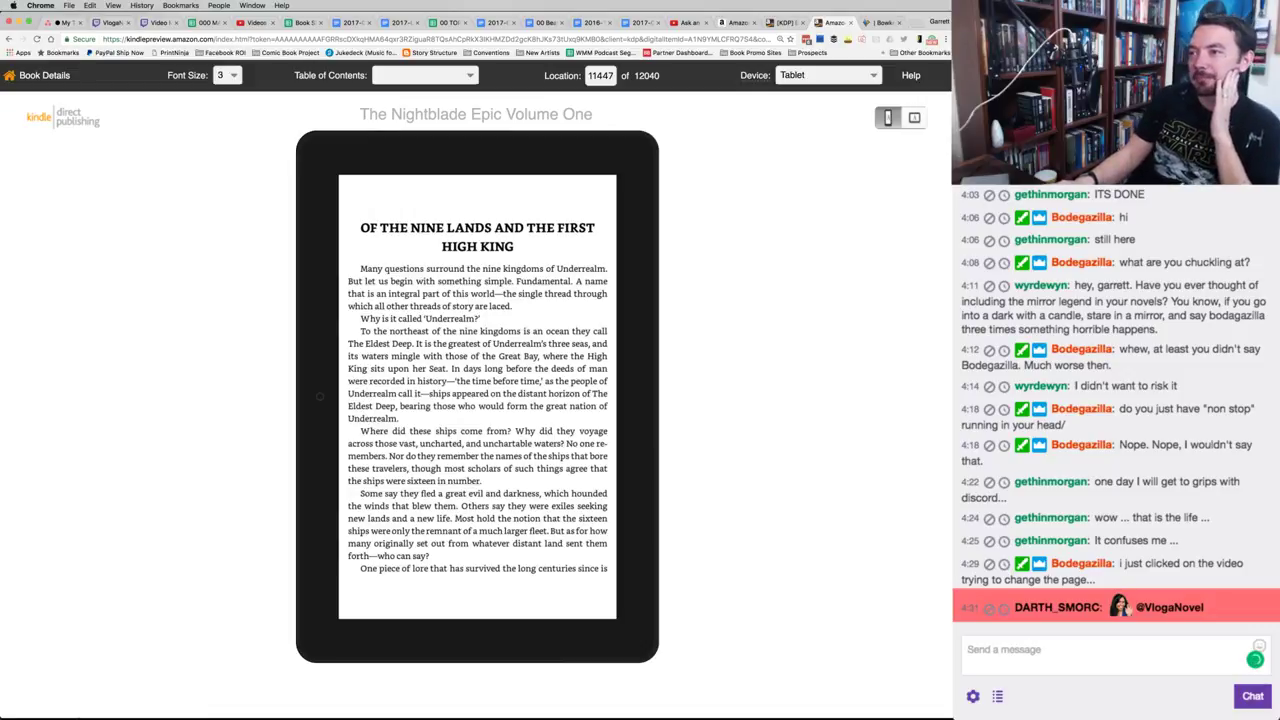
Check the first several pages of the essay on the nine lands and the First High King, and return to its opening page.
{"action": "key", "text": "Right"}
{"action": "key", "text": "Right"}
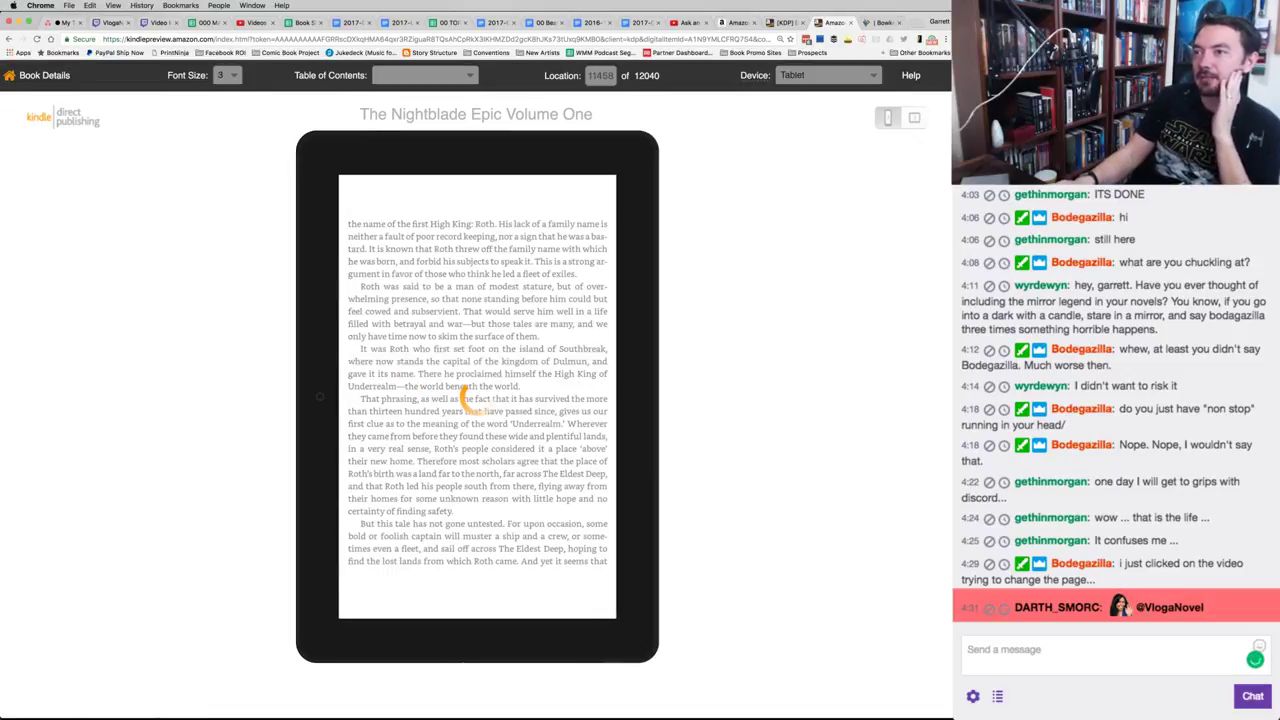
{"action": "key", "text": "Right"}
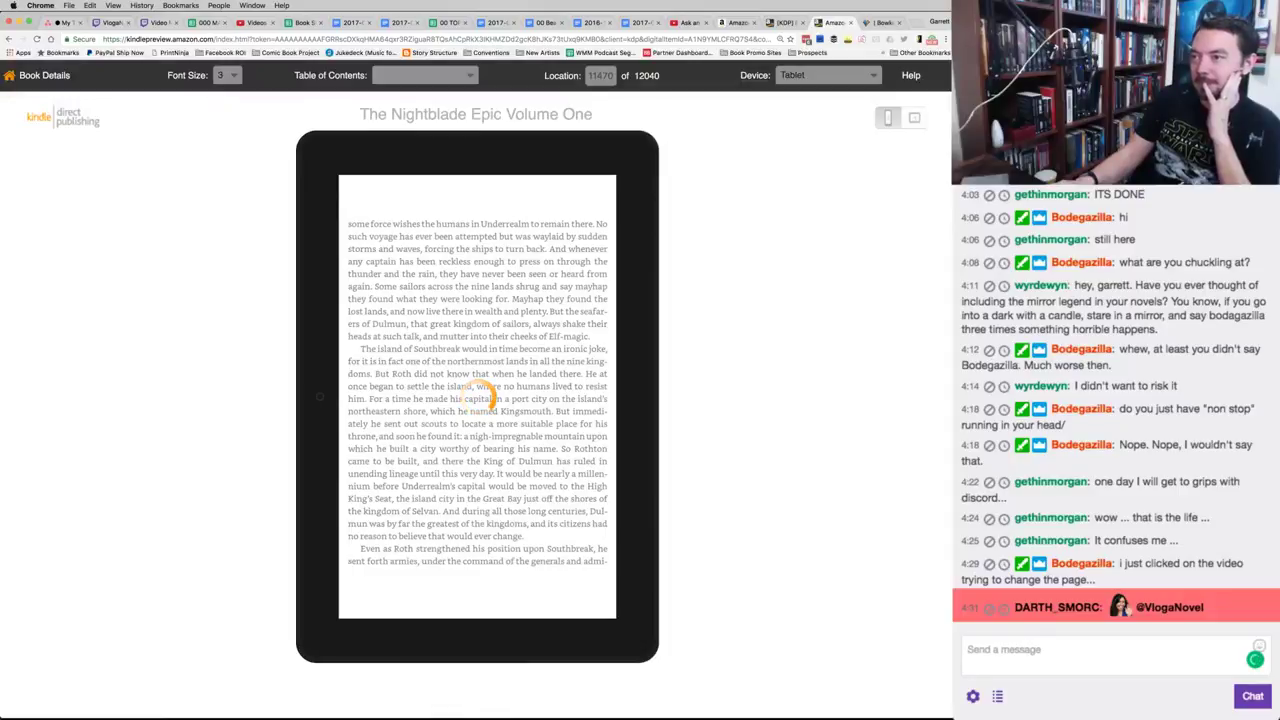
{"action": "key", "text": "Right"}
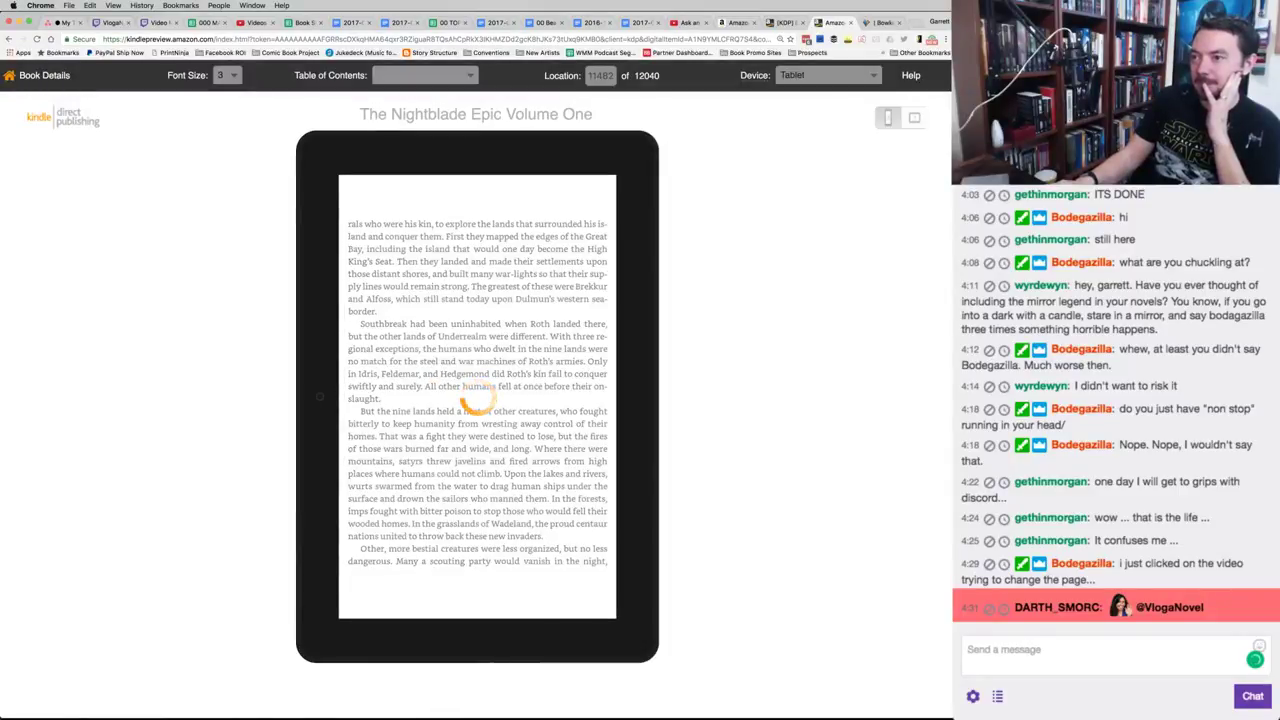
{"action": "key", "text": "Right"}
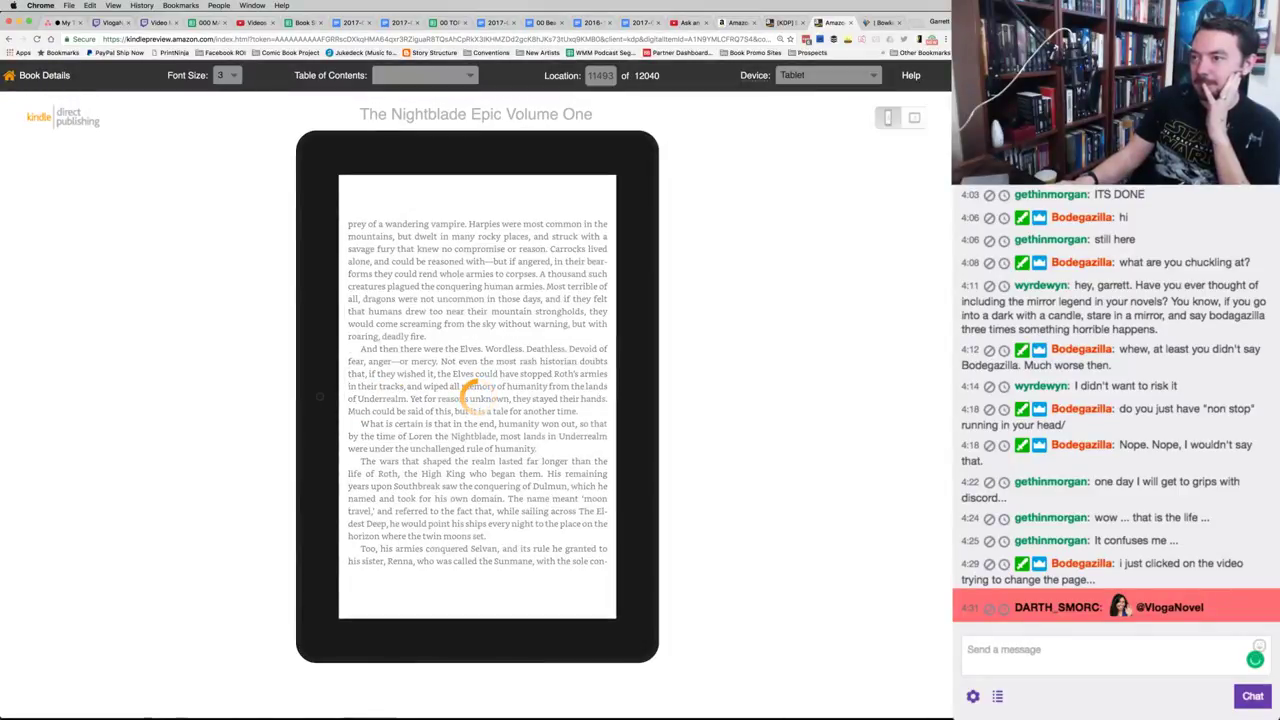
{"action": "key", "text": "Right"}
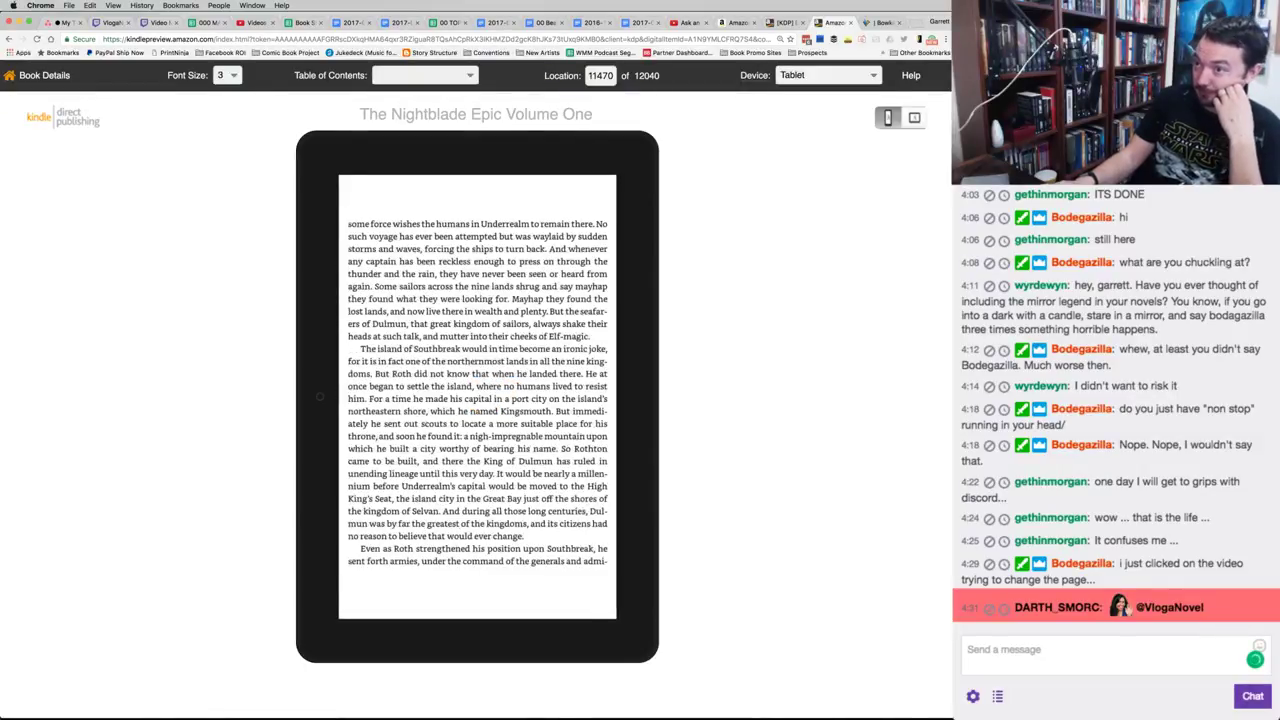
{"action": "key", "text": "Left"}
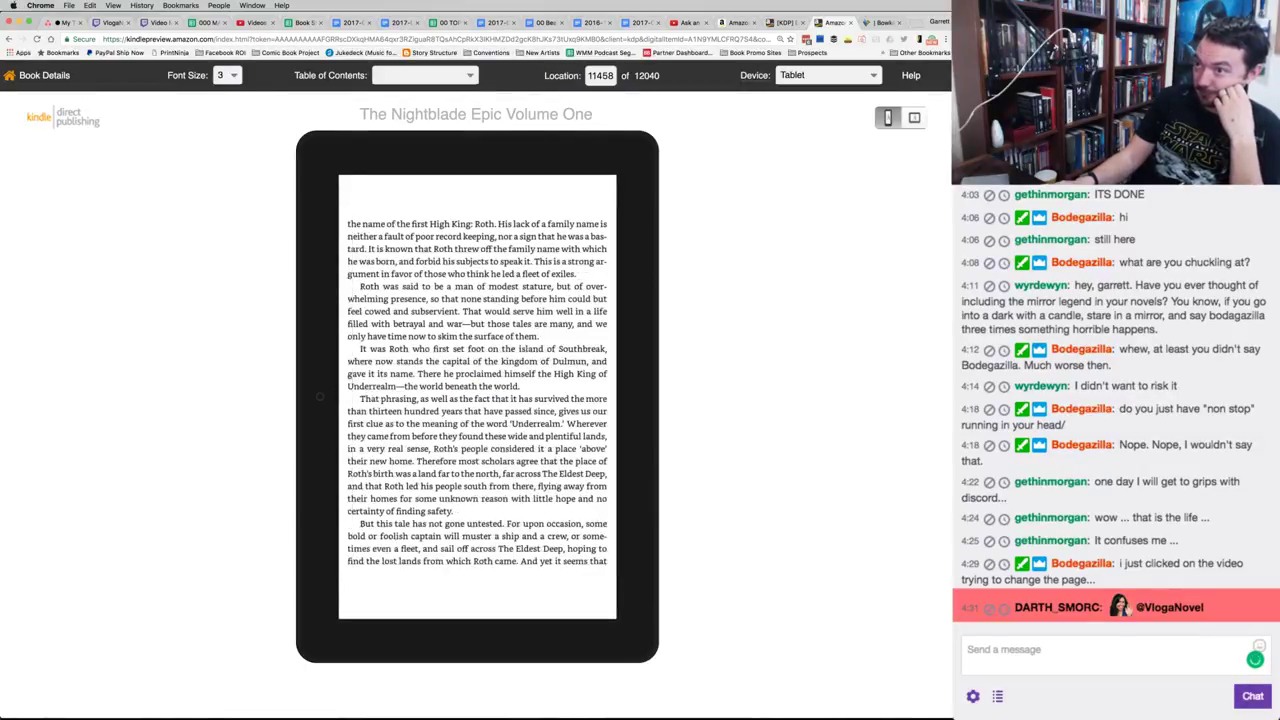
{"action": "key", "text": "Left"}
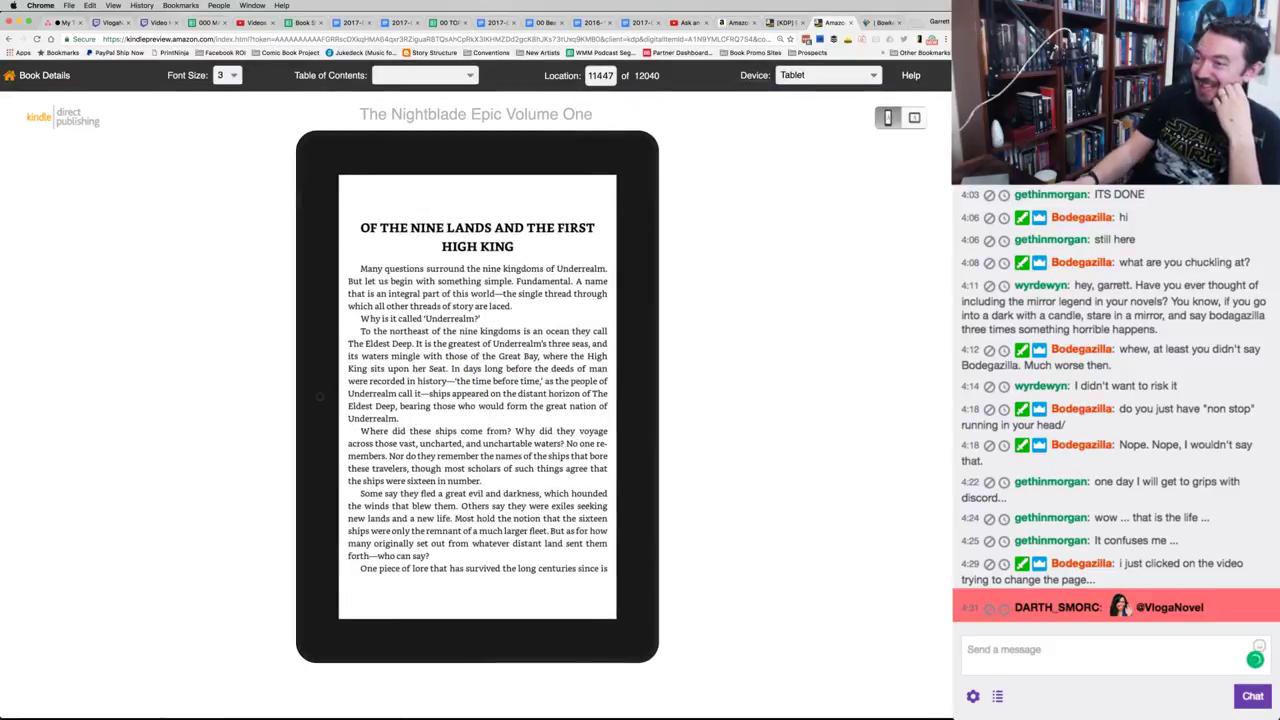
Page through the complete First High King essay and on to the opening page of "Of the Family Yerrin".
{"action": "key", "text": "Right"}
{"action": "key", "text": "Right"}
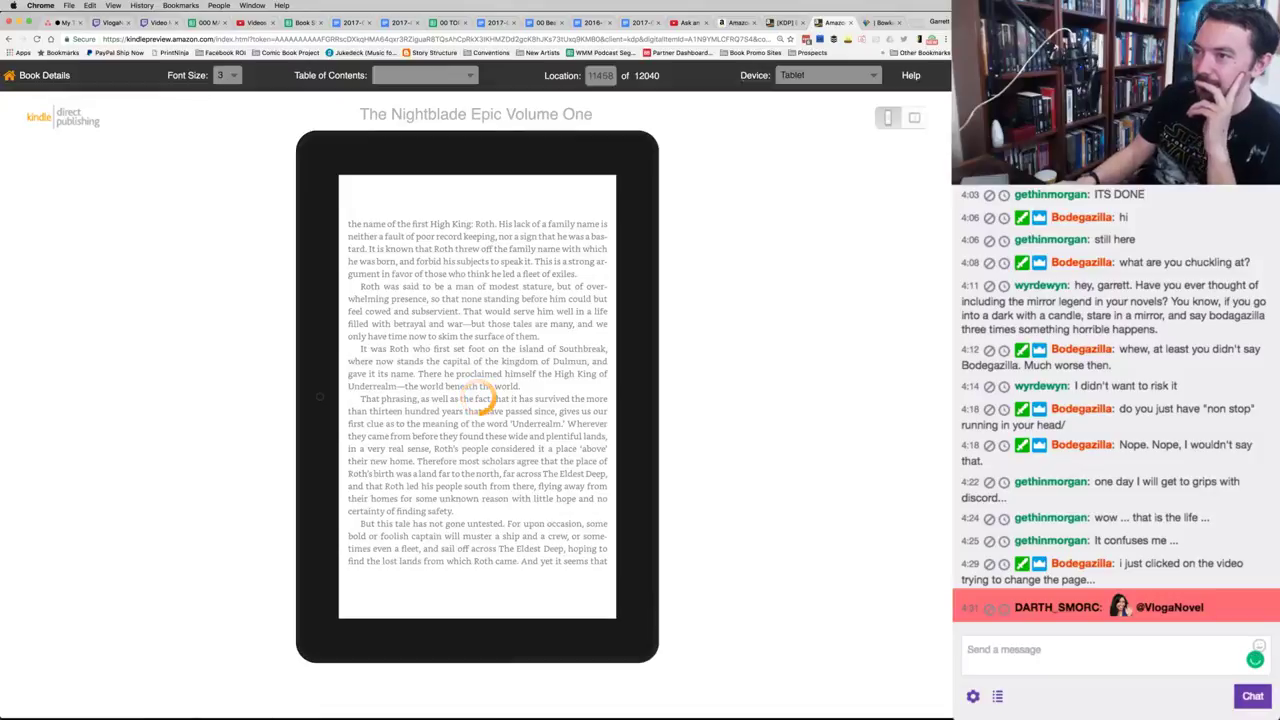
{"action": "key", "text": "Right"}
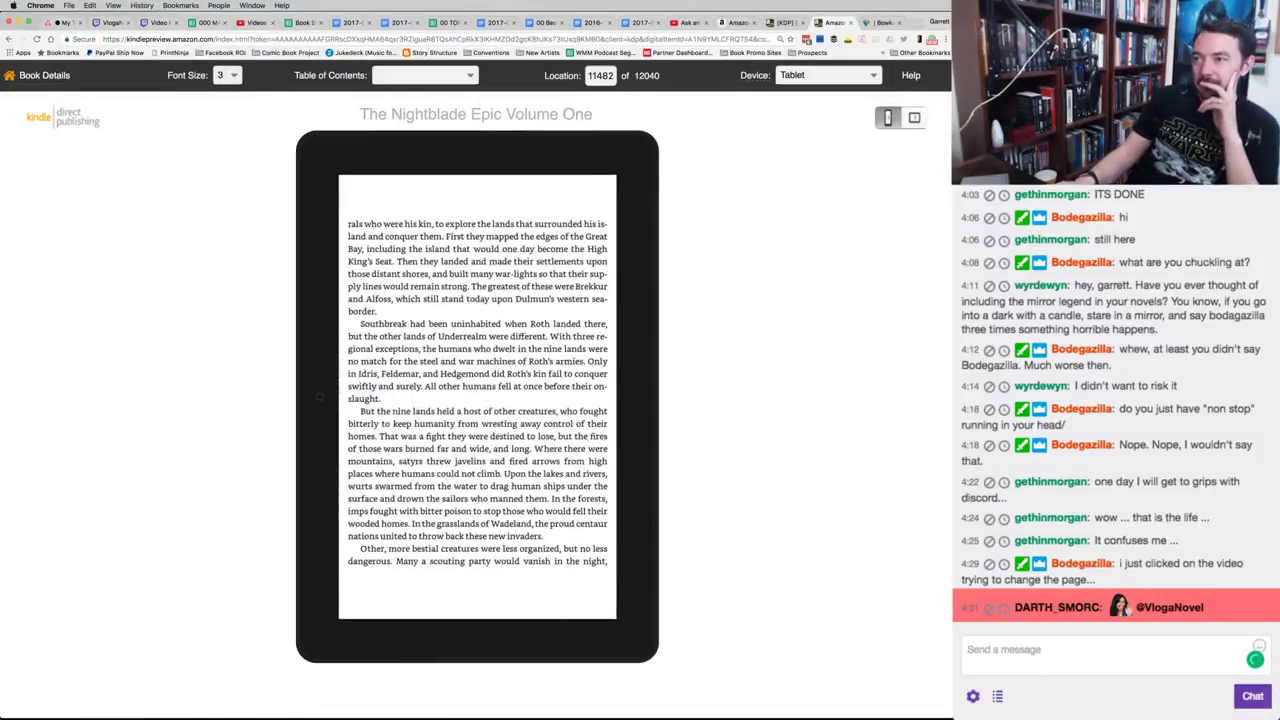
{"action": "key", "text": "Right"}
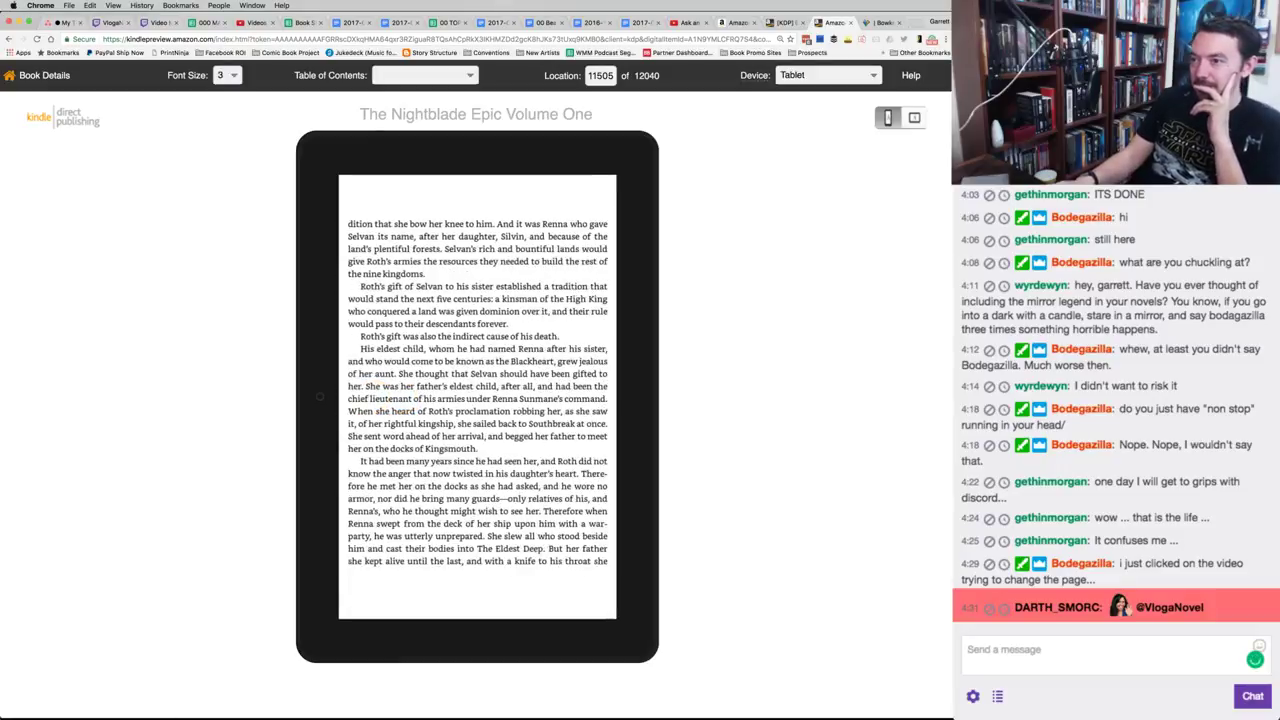
{"action": "key", "text": "Right"}
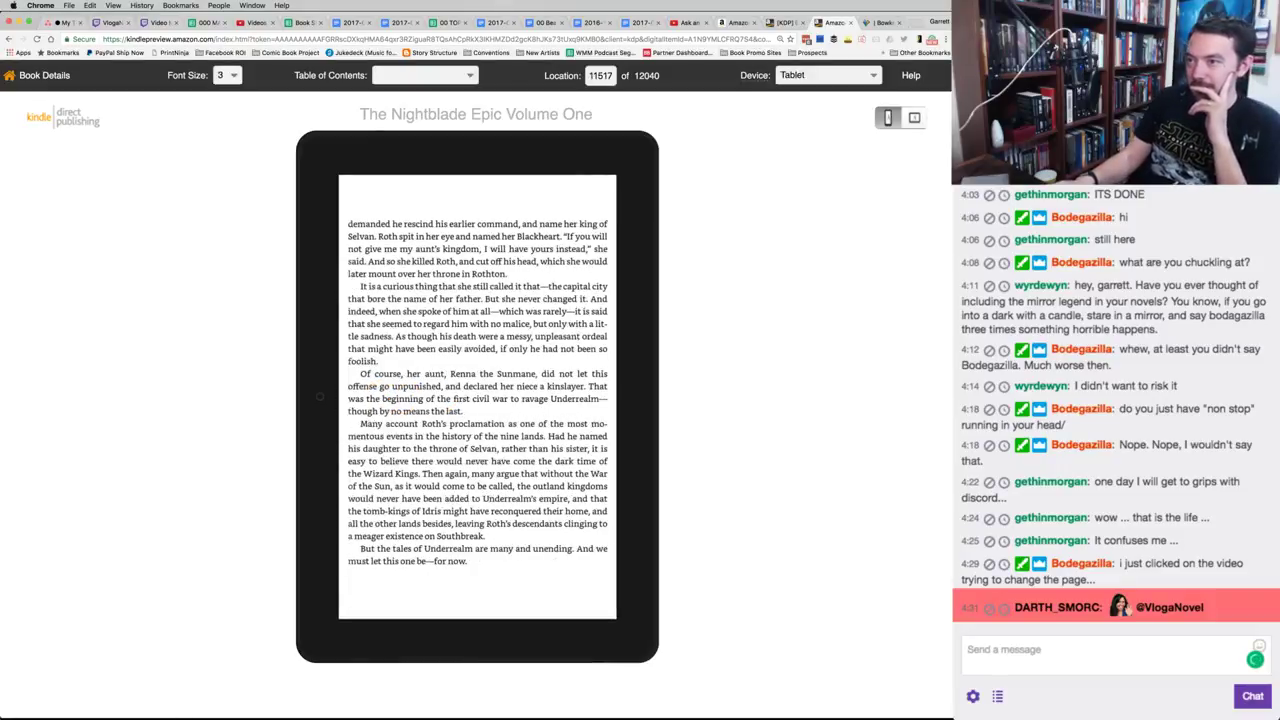
{"action": "key", "text": "Right"}
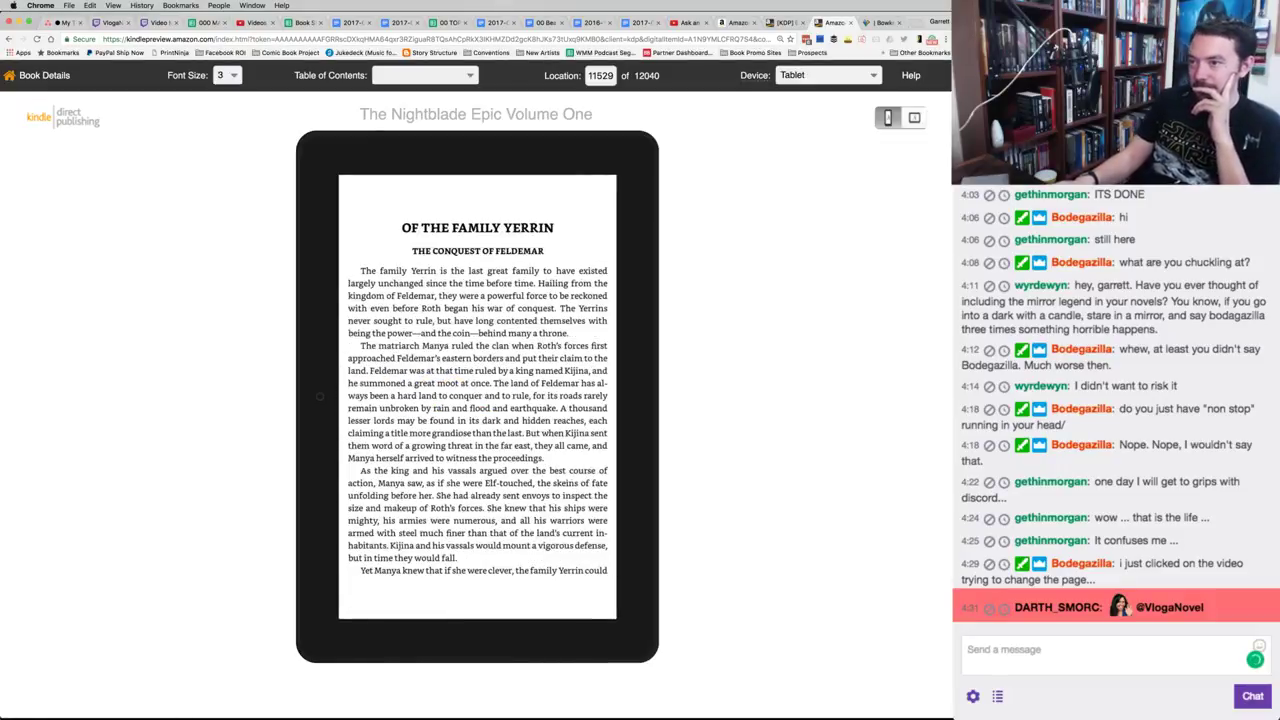
Page through the complete "Of the Family Yerrin" essay, checking its subheadings and body text, and on to the opening page of "Of the Weremage Auntie".
{"action": "key", "text": "Right"}
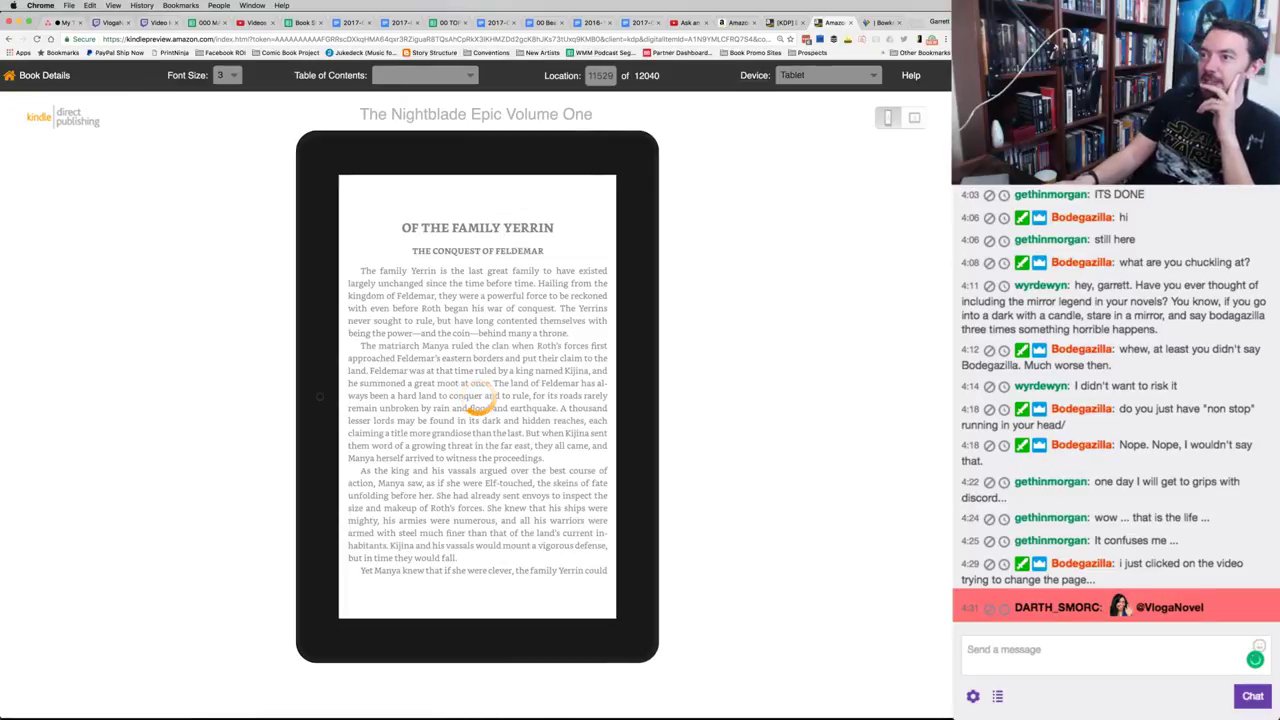
{"action": "key", "text": "Right"}
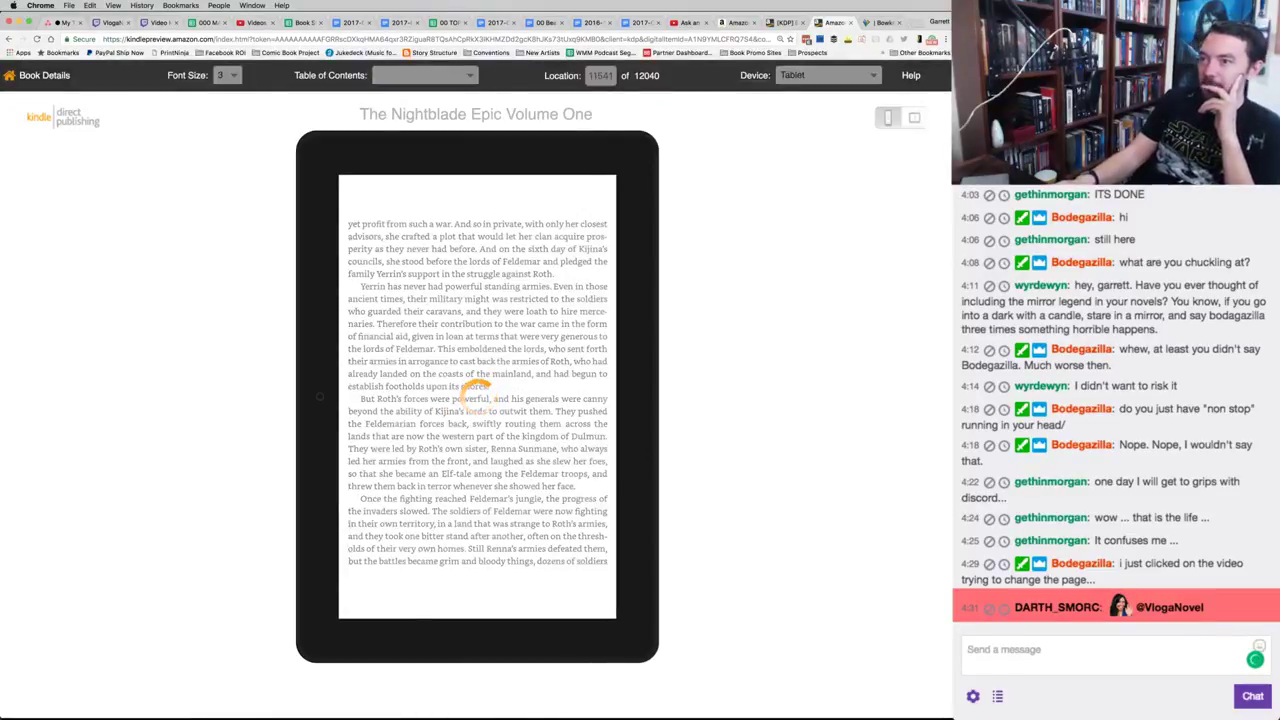
{"action": "key", "text": "Right"}
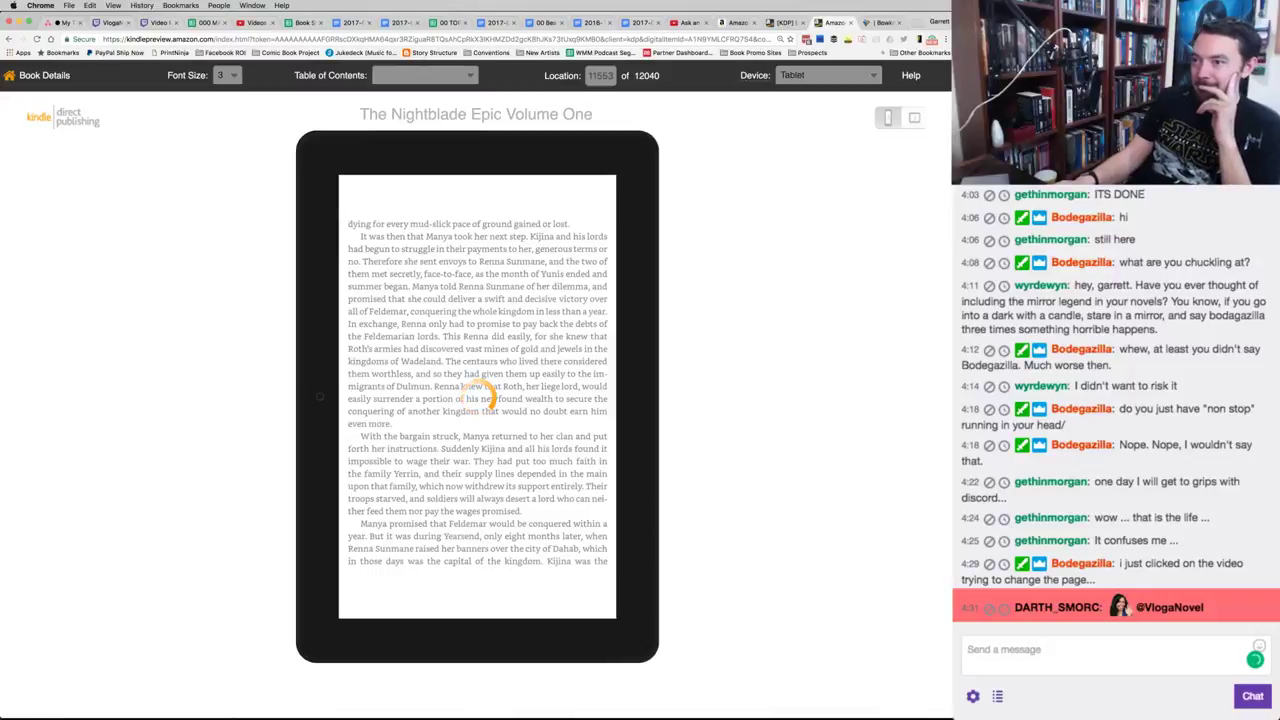
{"action": "key", "text": "Right"}
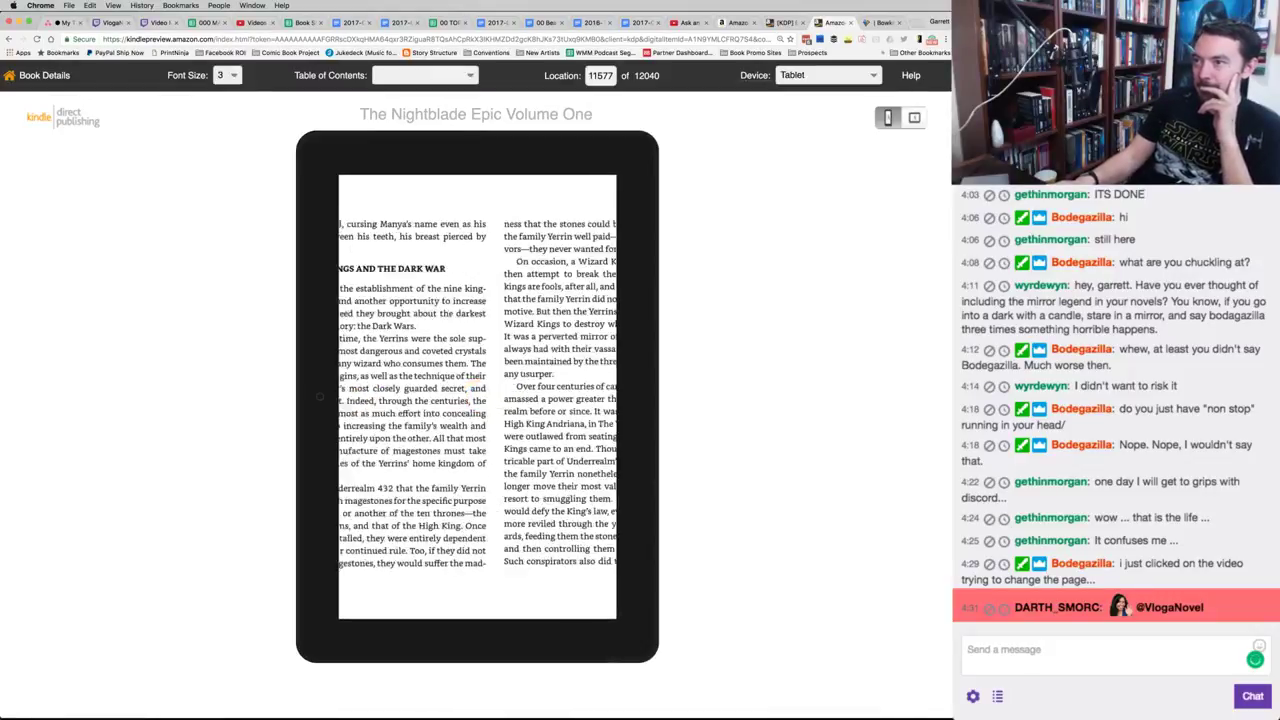
{"action": "key", "text": "Right"}
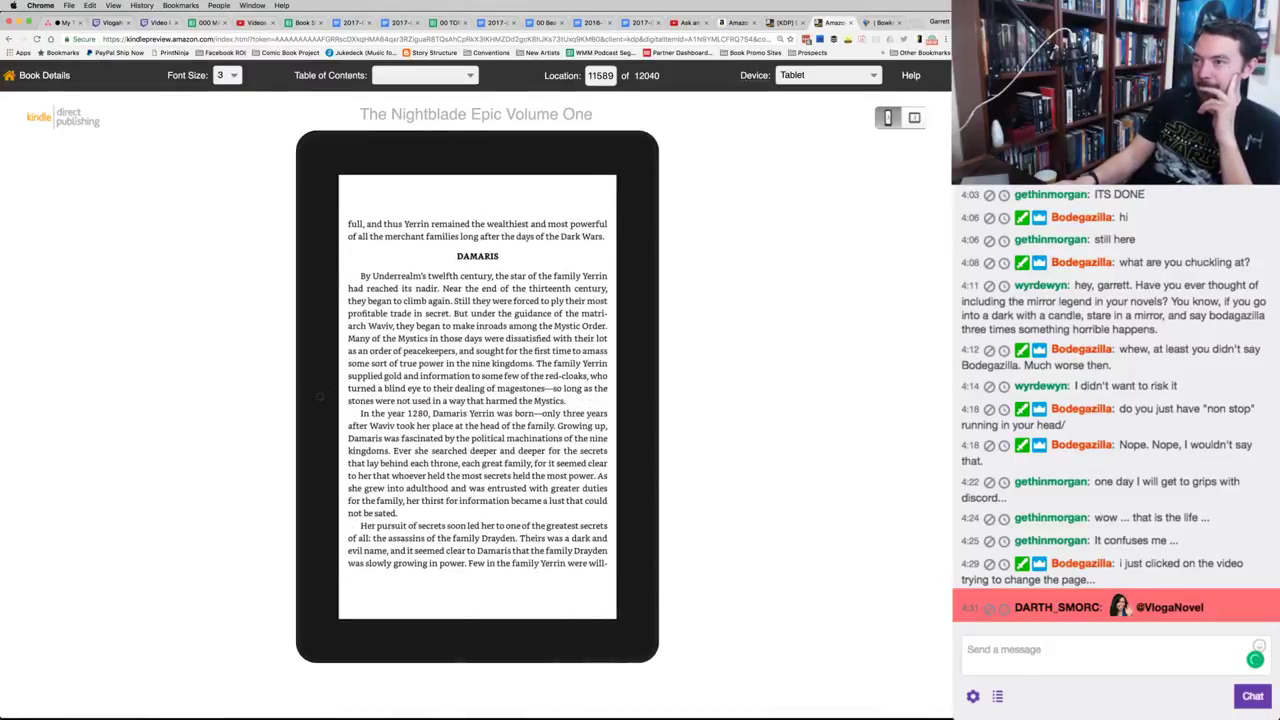
{"action": "key", "text": "Right"}
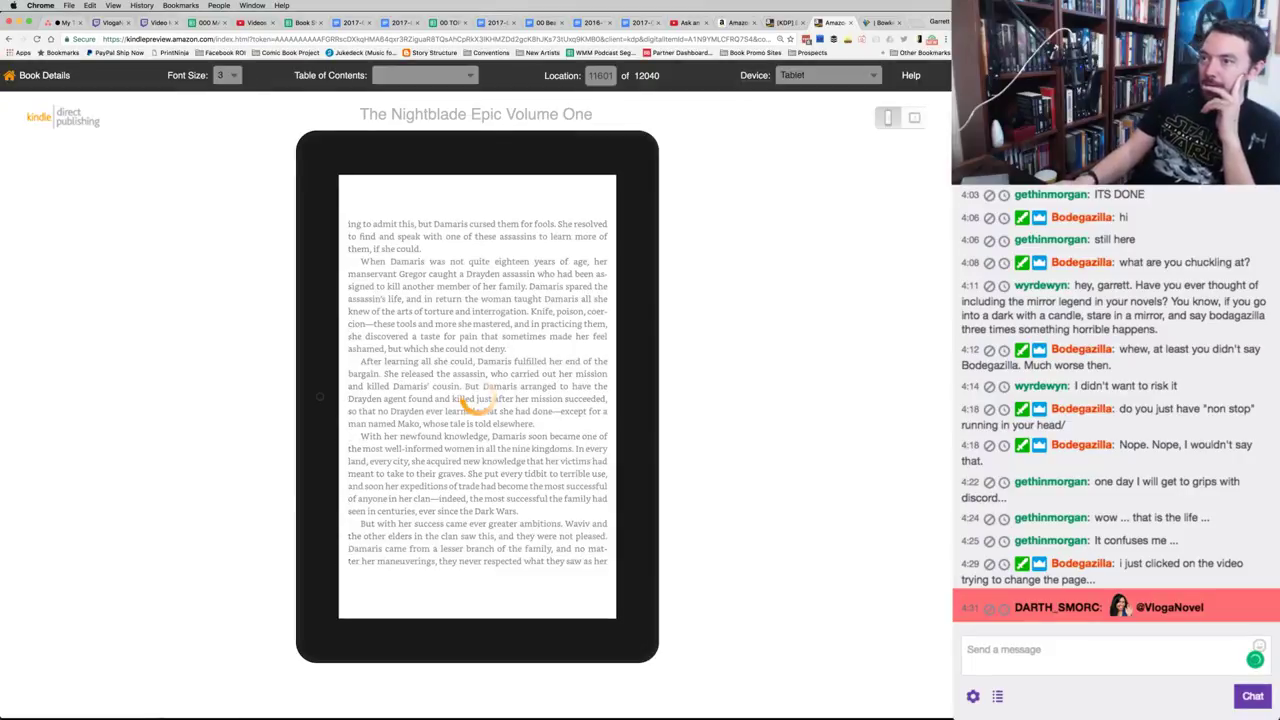
{"action": "key", "text": "Right"}
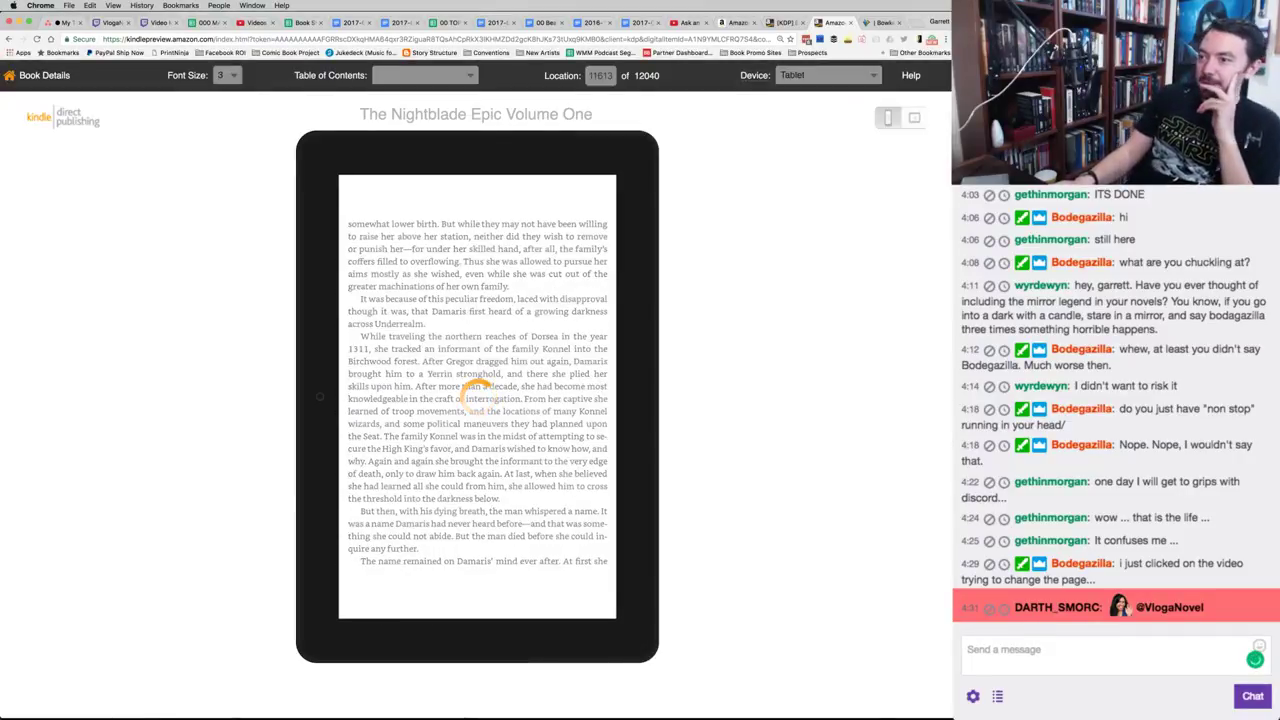
{"action": "key", "text": "Right"}
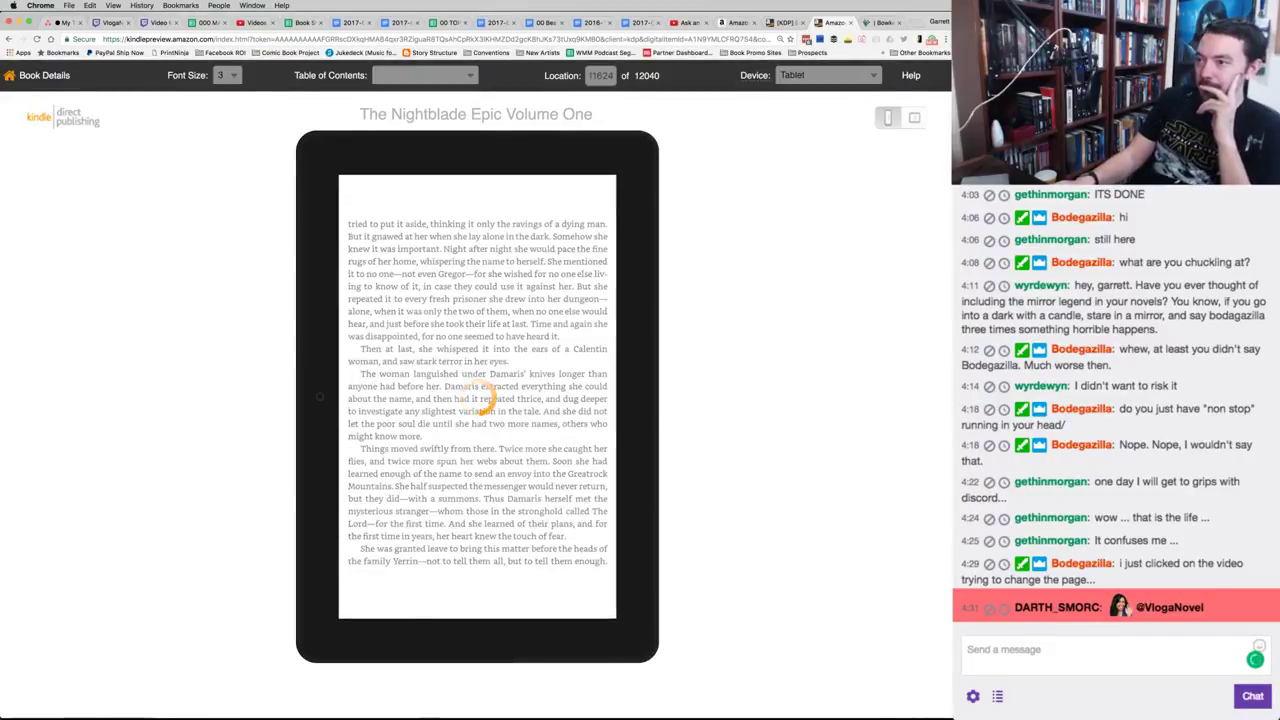
{"action": "key", "text": "Right"}
{"action": "key", "text": "Right"}
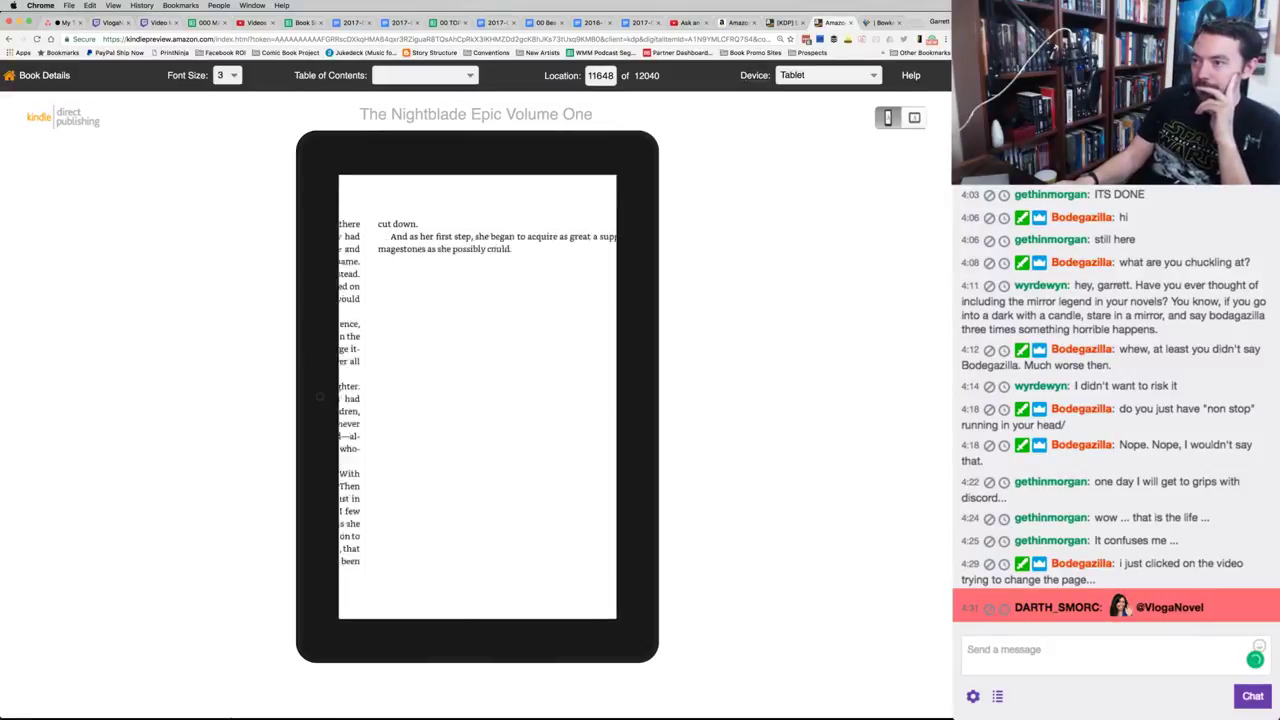
{"action": "key", "text": "Right"}
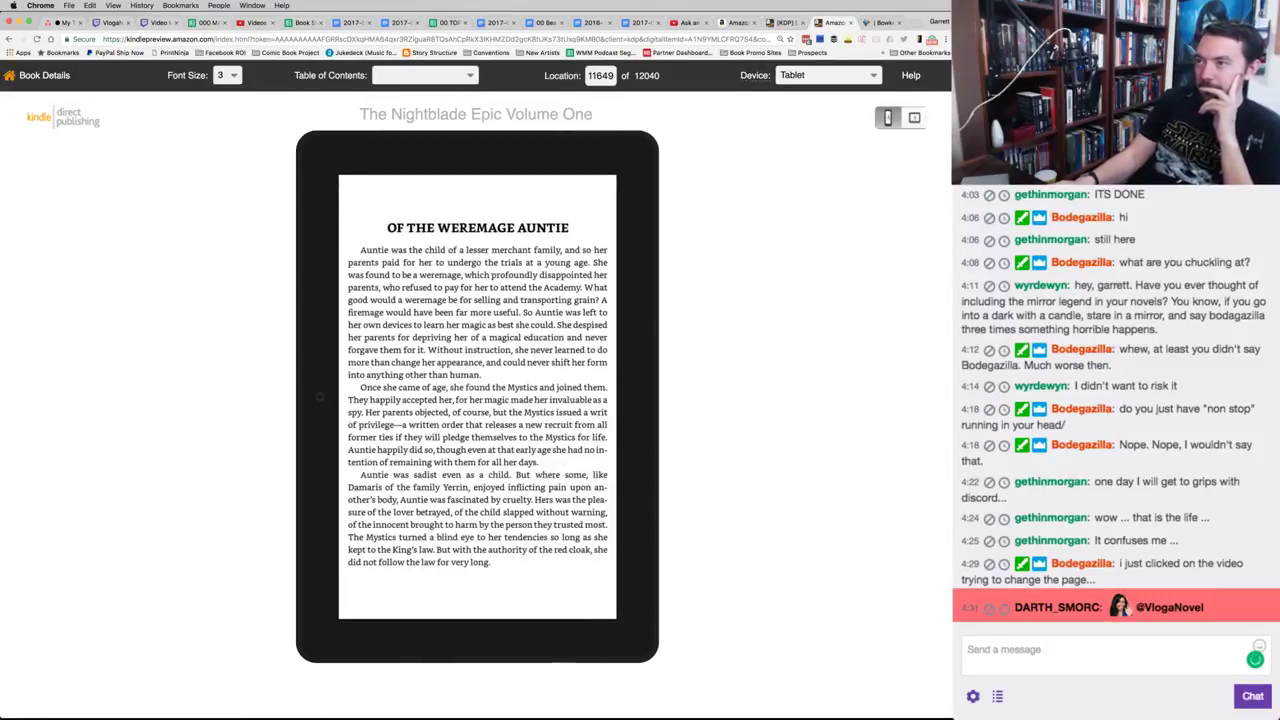
Check the remaining pages of "Of the Weremage Auntie" and continue to the Addendum B title page.
{"action": "key", "text": "Right"}
{"action": "key", "text": "Right"}
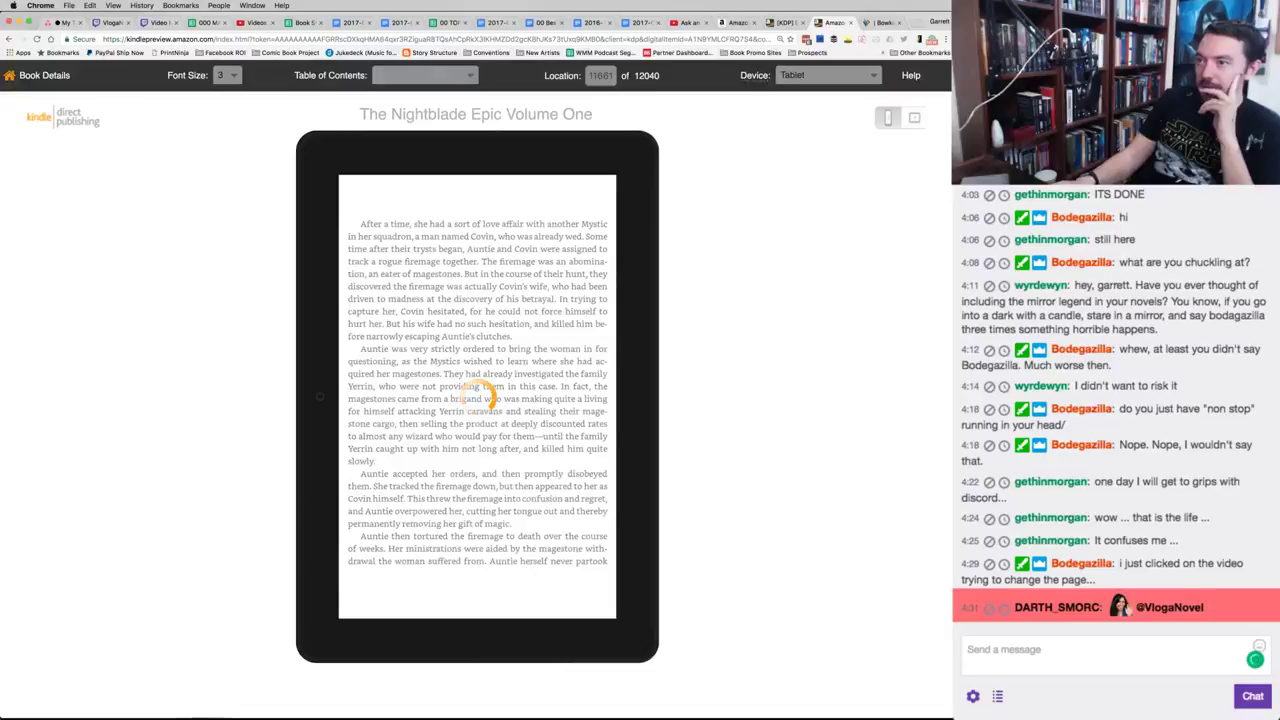
{"action": "key", "text": "Right"}
{"action": "key", "text": "Right"}
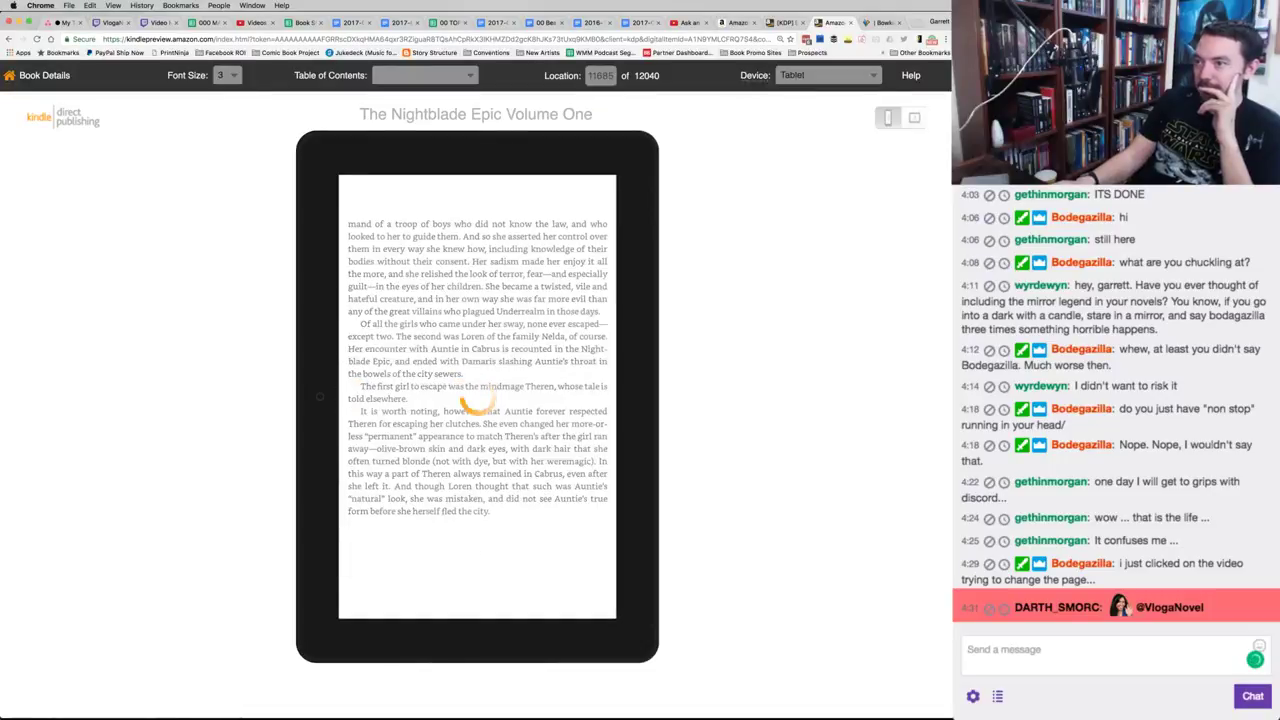
{"action": "key", "text": "Right"}
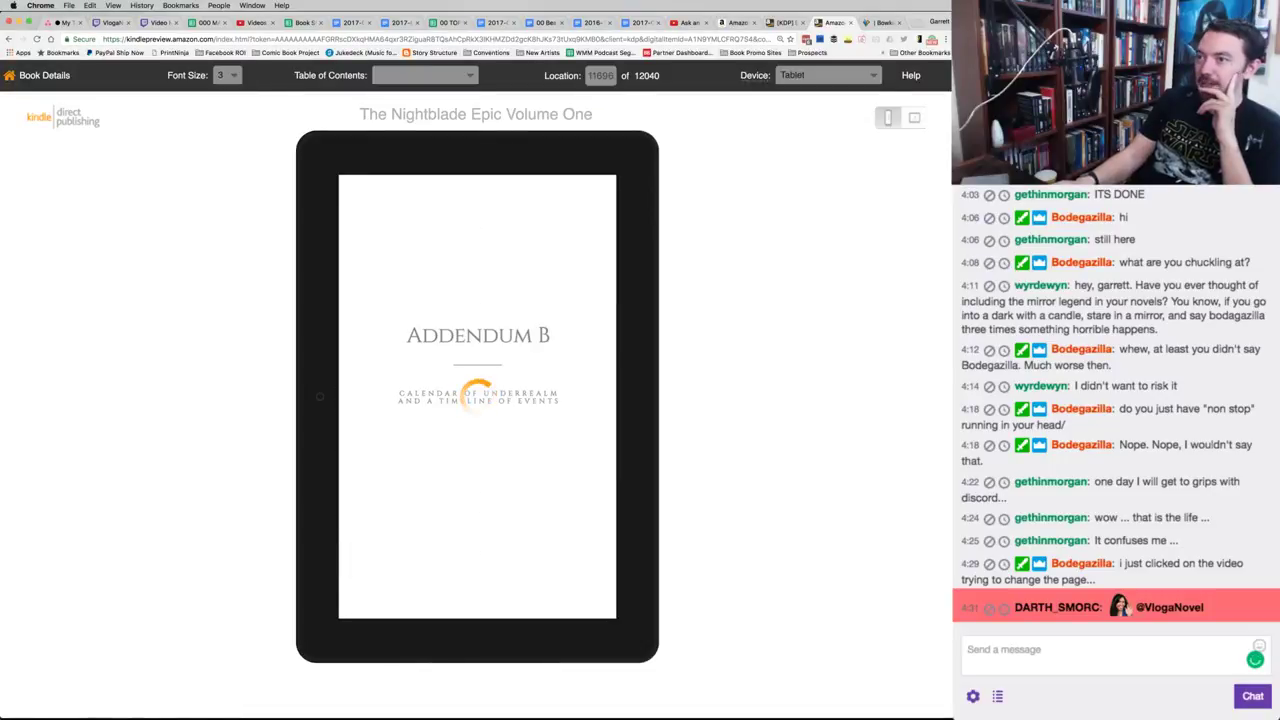
Check Addendum B's calendar and "The Count of Years" section, continuing to the Augis entries of the Year of Underrealm 1312.
{"action": "key", "text": "Right"}
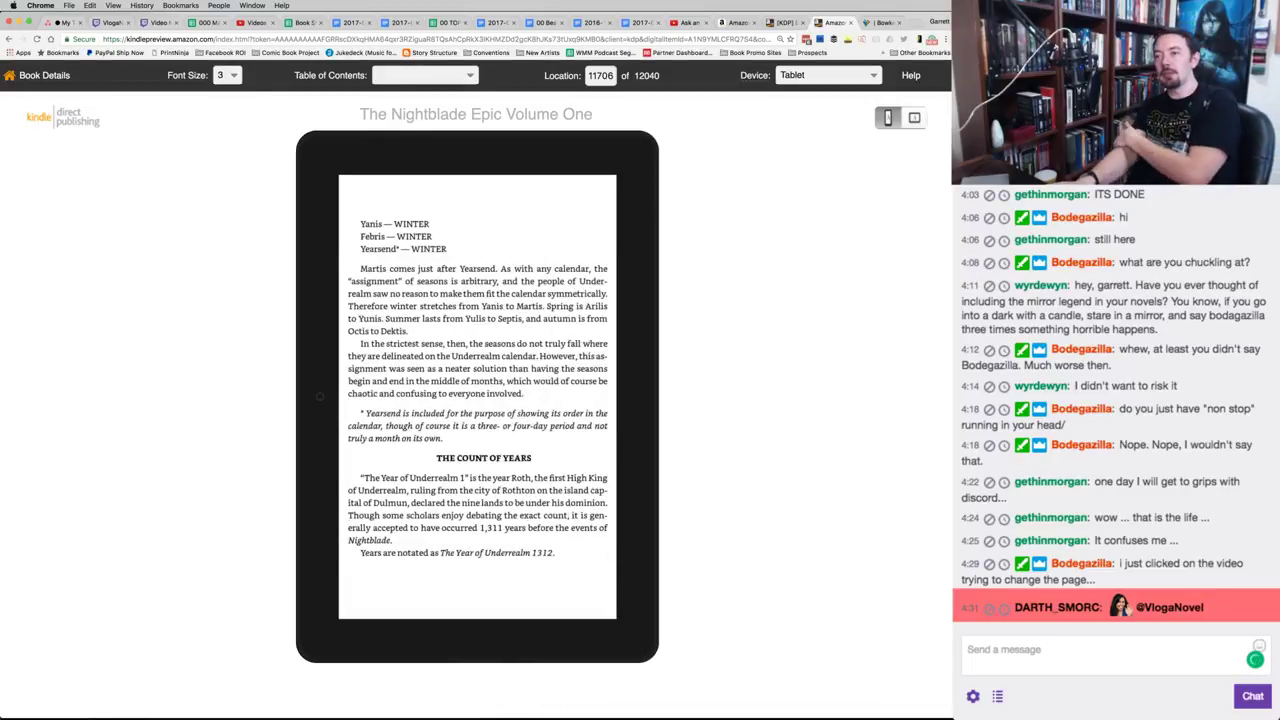
{"action": "key", "text": "Right"}
{"action": "key", "text": "Right"}
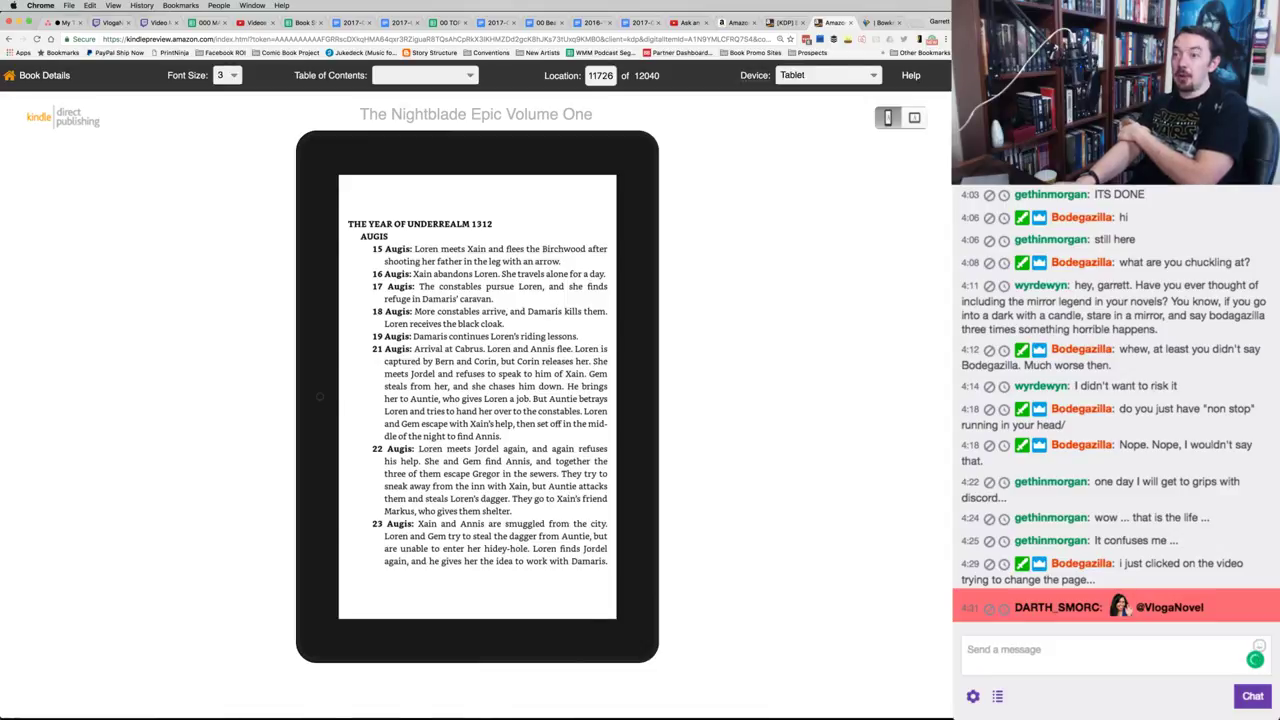
Examine the indented timeline entries from Augis through Novis, and continue past the end of the timeline to the "Wurts" section.
{"action": "key", "text": "Right"}
{"action": "key", "text": "Right"}
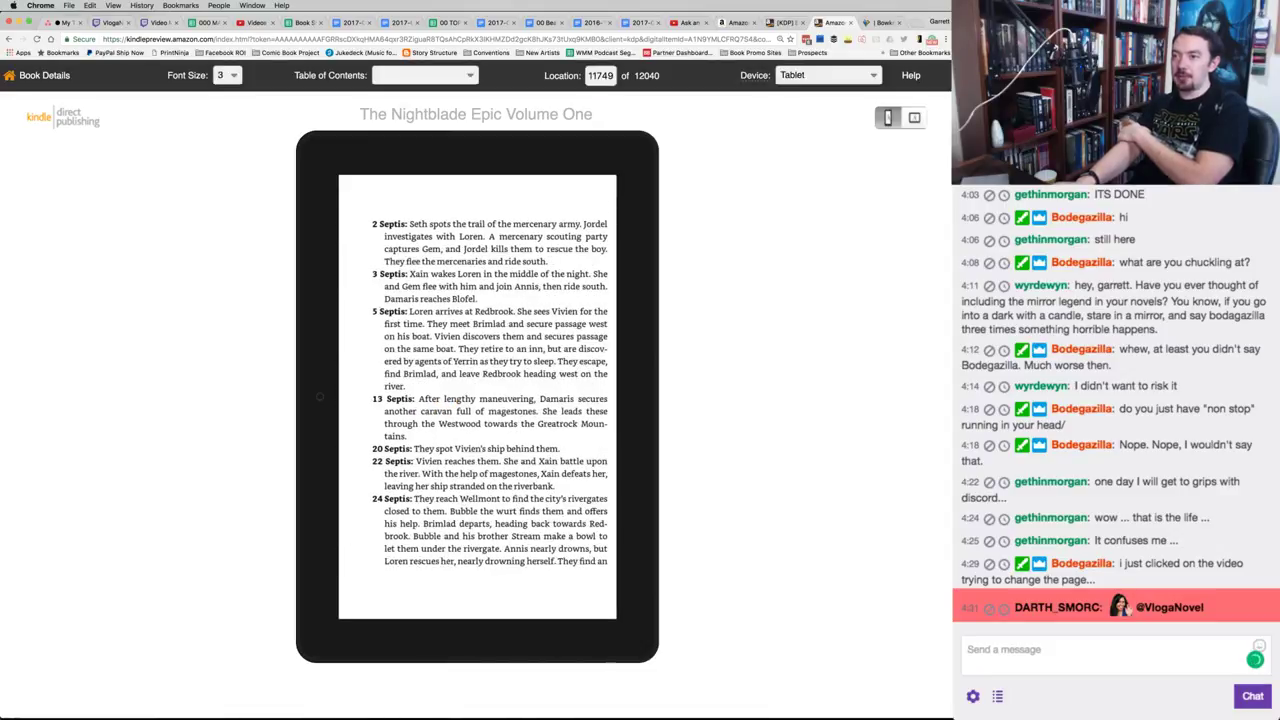
{"action": "key", "text": "Right"}
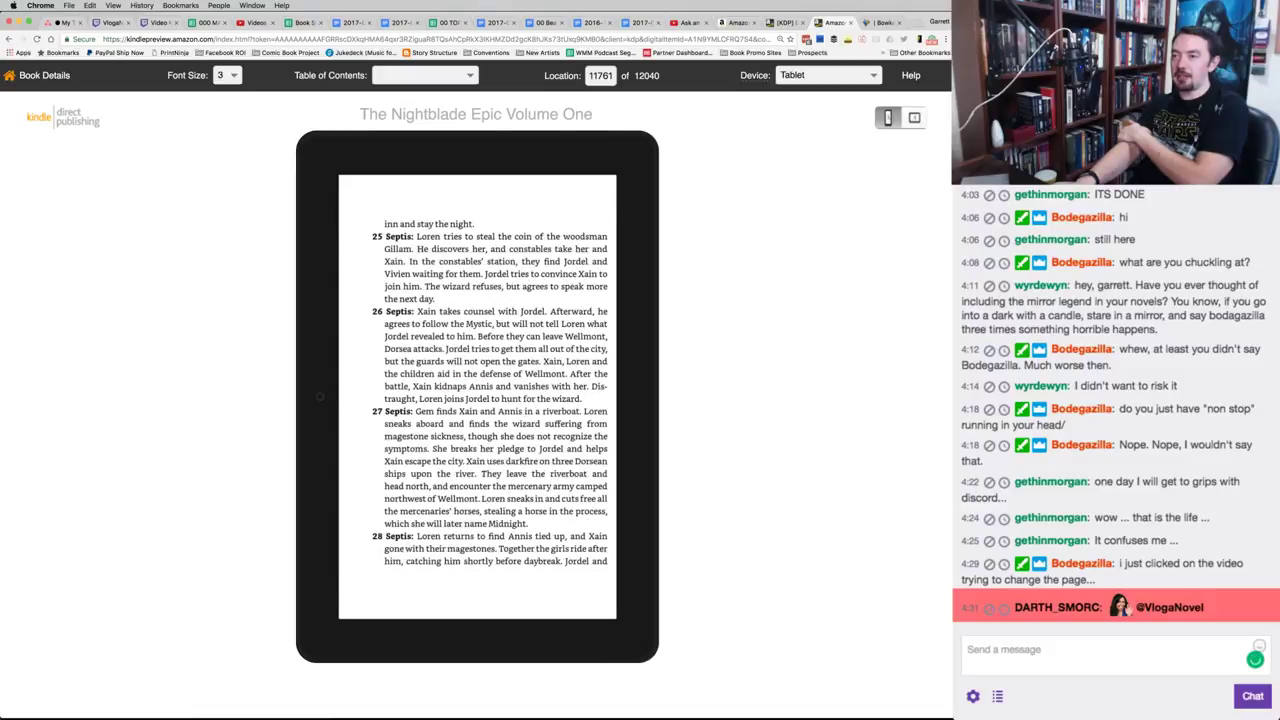
{"action": "key", "text": "Right"}
{"action": "key", "text": "Right"}
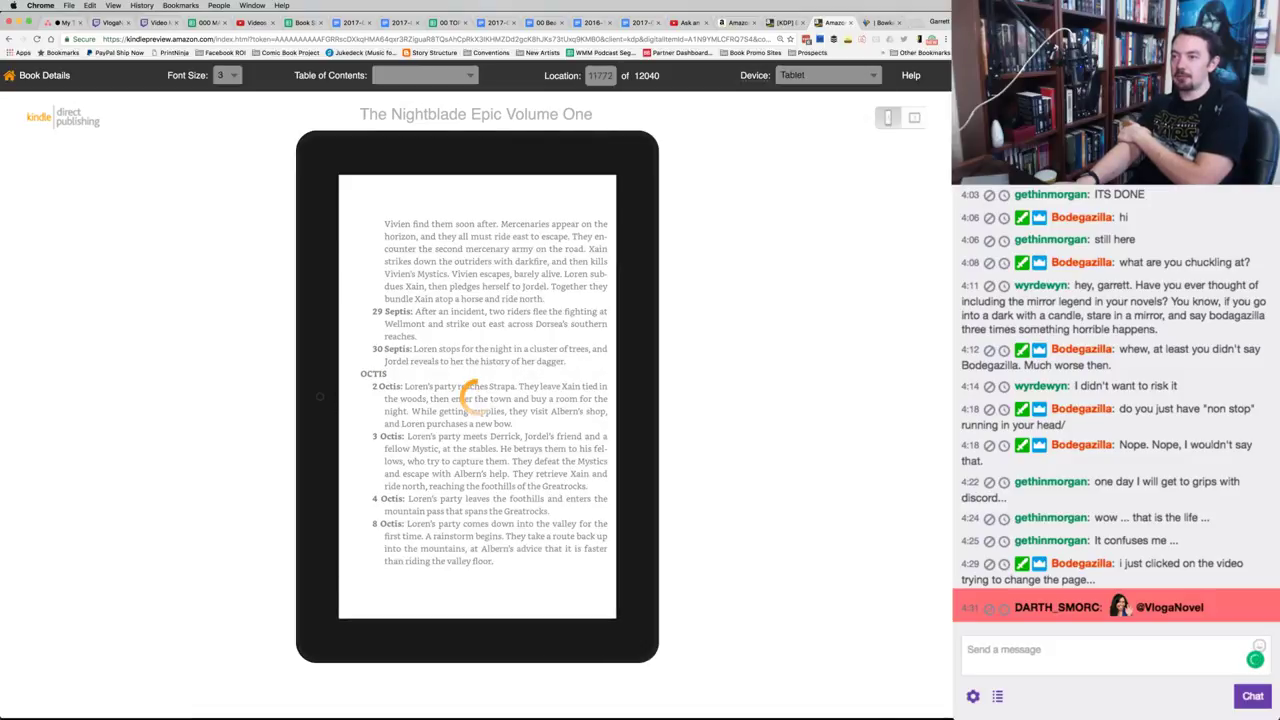
{"action": "key", "text": "Right"}
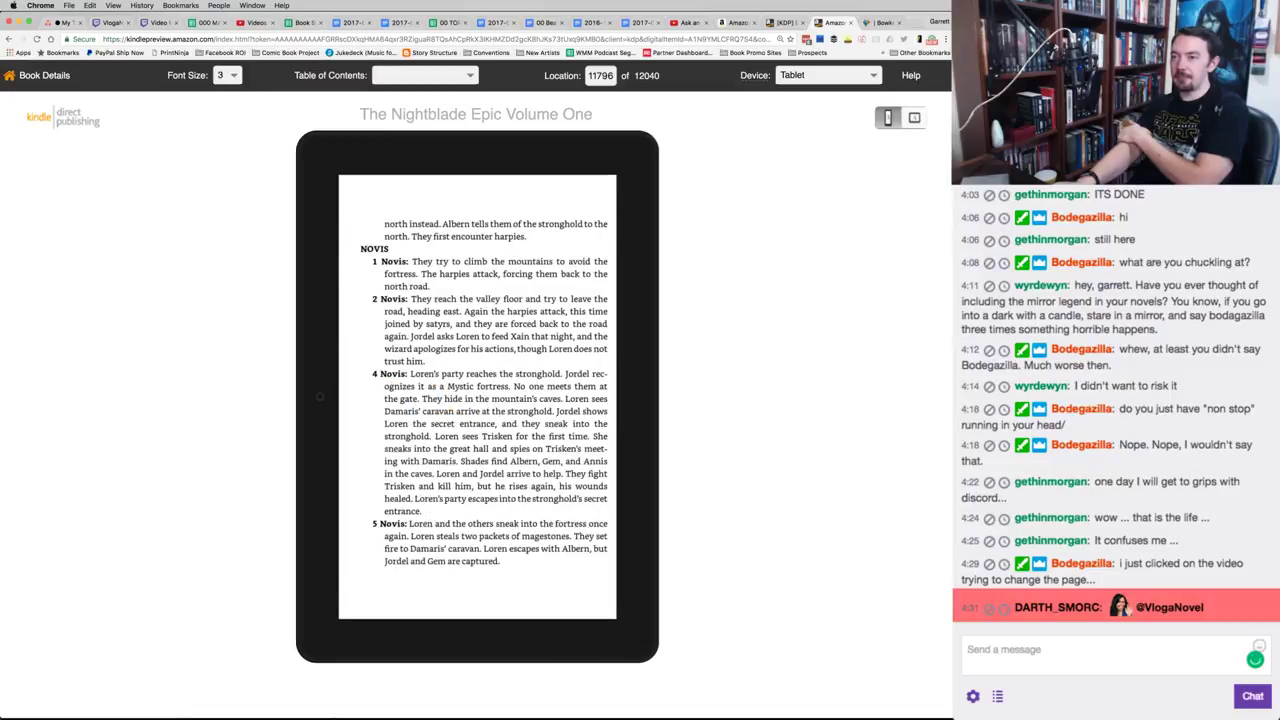
{"action": "key", "text": "Right"}
{"action": "key", "text": "Right"}
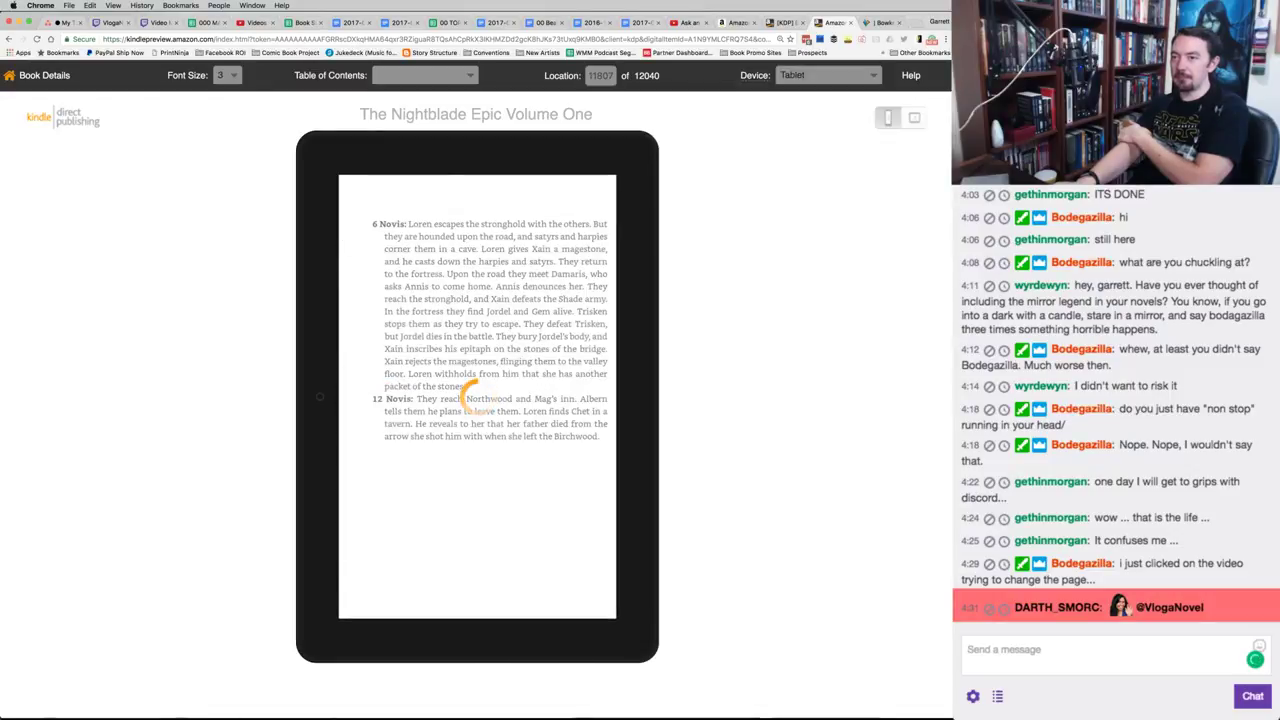
{"action": "key", "text": "Right"}
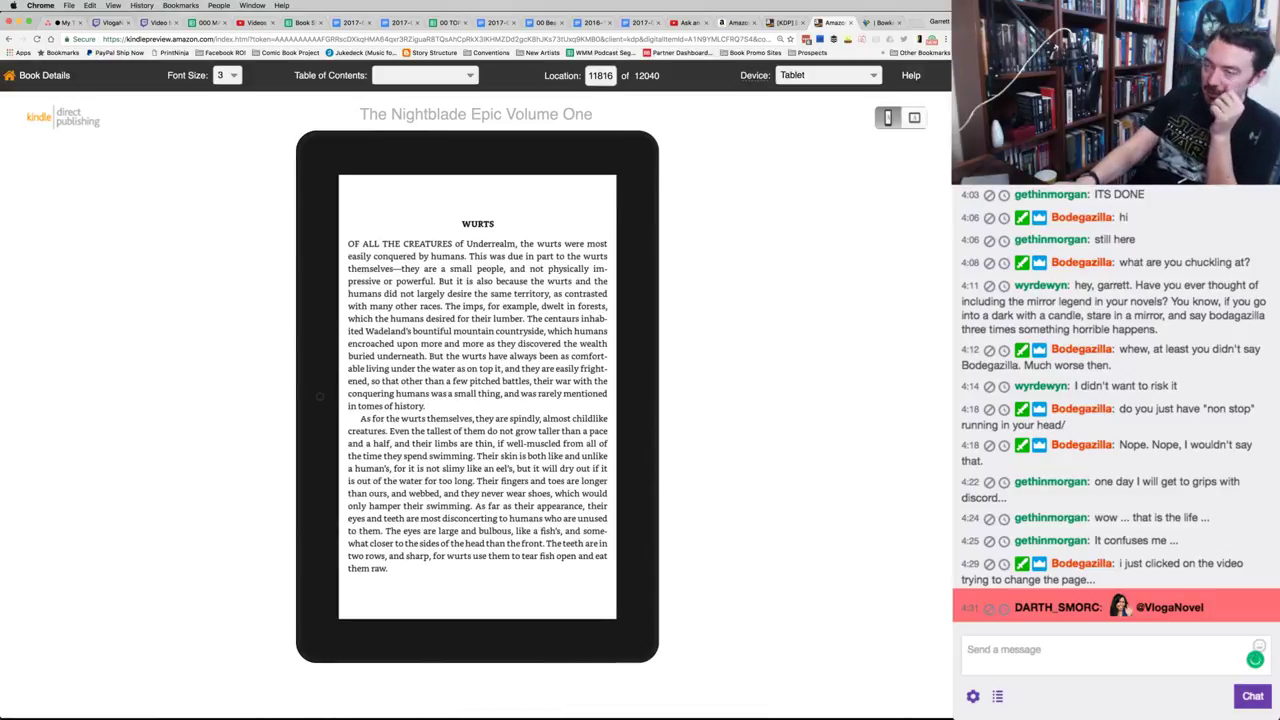
Page through the rest of the creature sections on wurts and satyrs to the Addendum D title page.
{"action": "key", "text": "Right"}
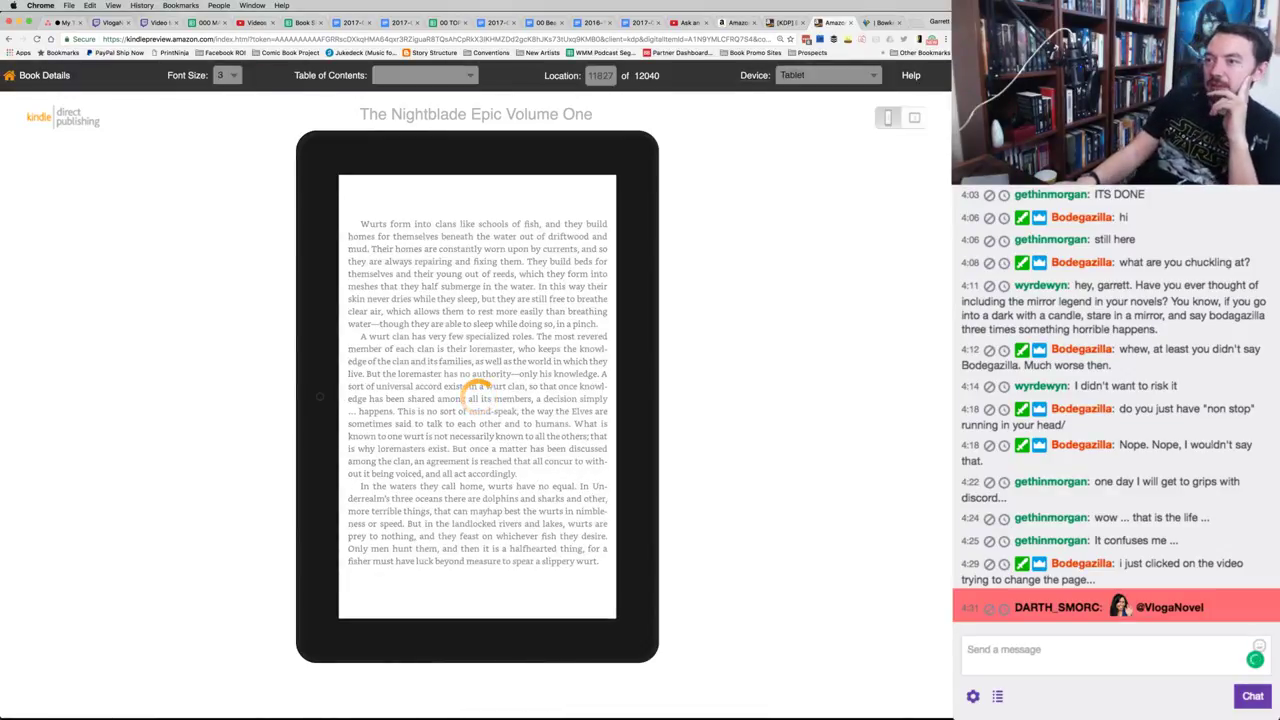
{"action": "key", "text": "Right"}
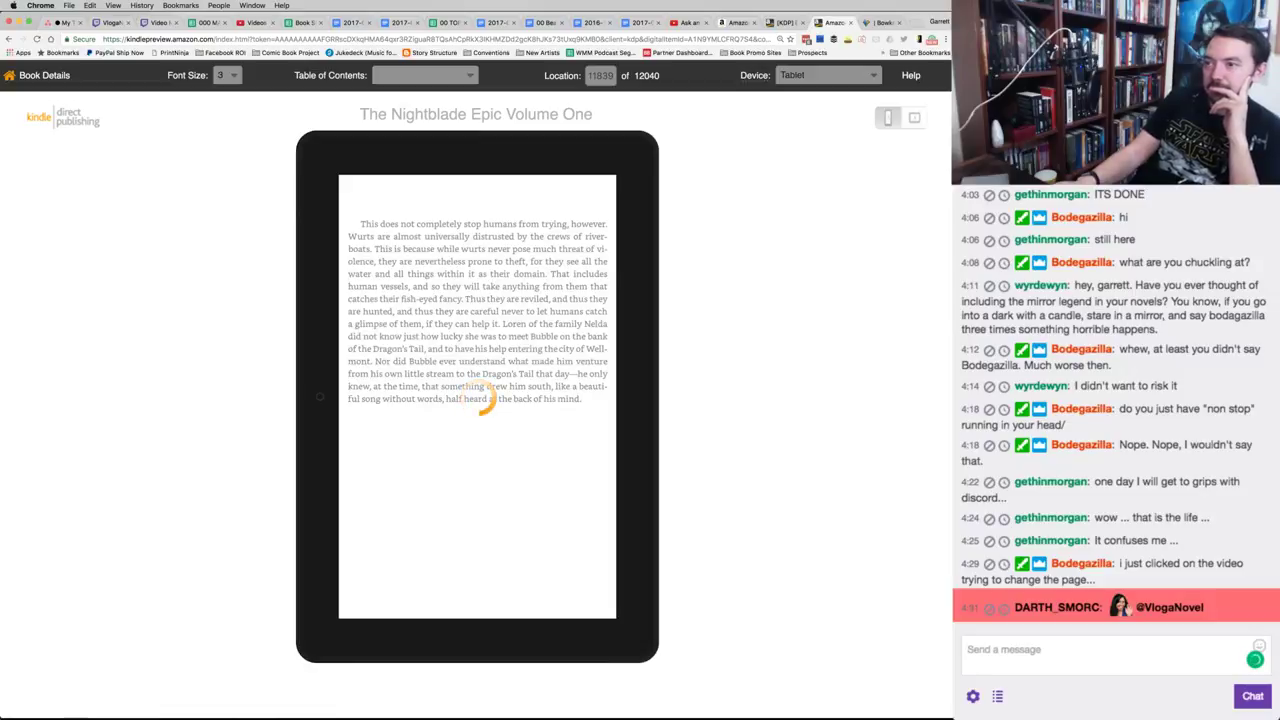
{"action": "key", "text": "Right"}
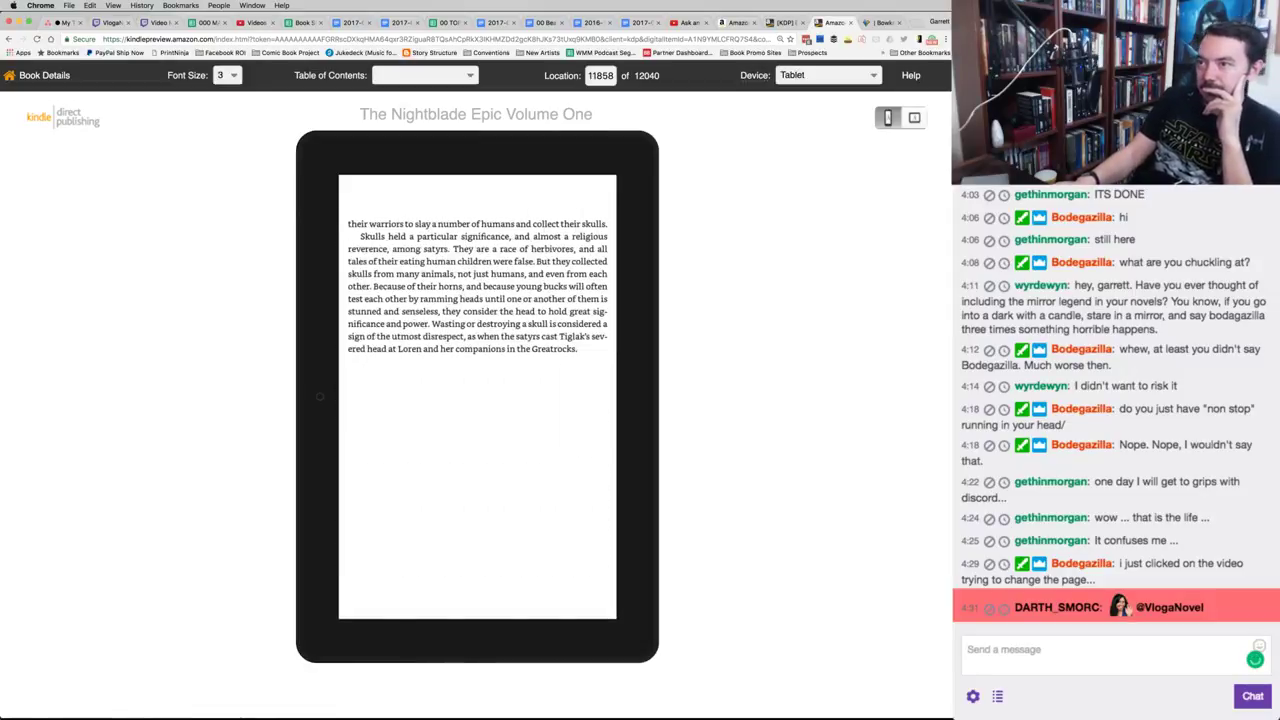
{"action": "key", "text": "Right"}
{"action": "key", "text": "Right"}
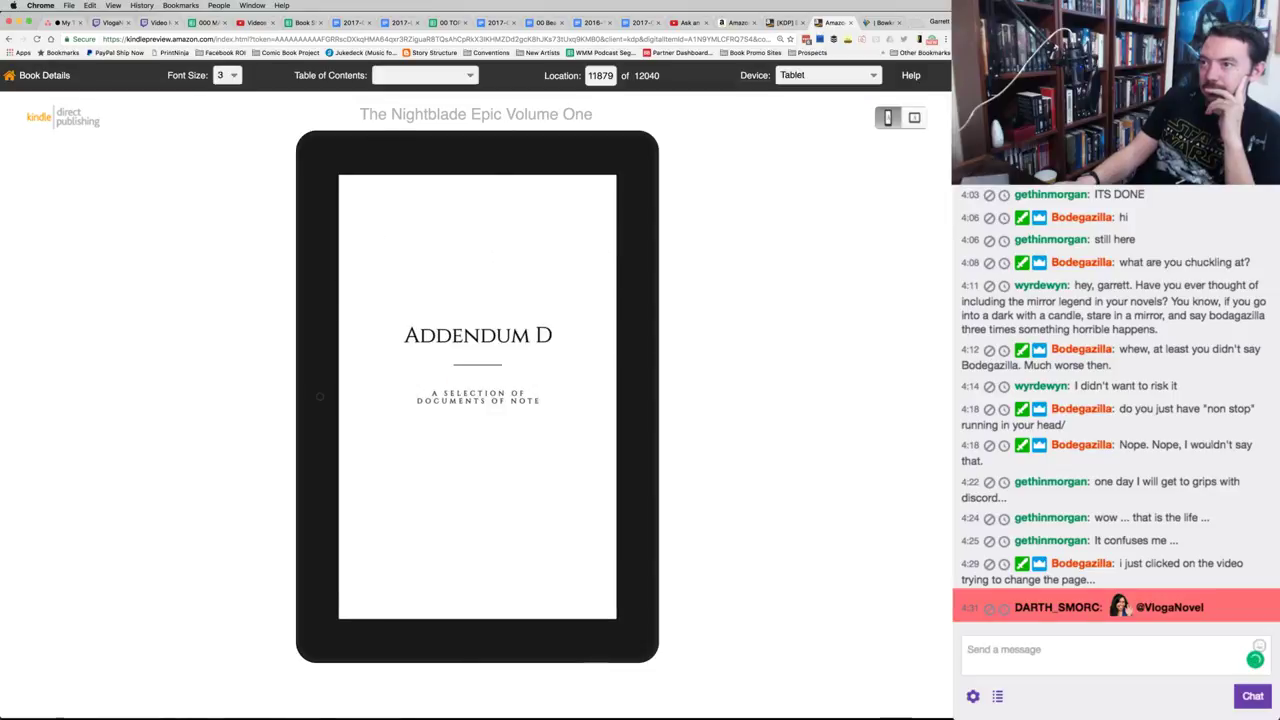
Check the italic text and closing note of "The Fearless Decree" and continue to the opening page of "Missives from Damaris of the Family Yerrin".
{"action": "key", "text": "Right"}
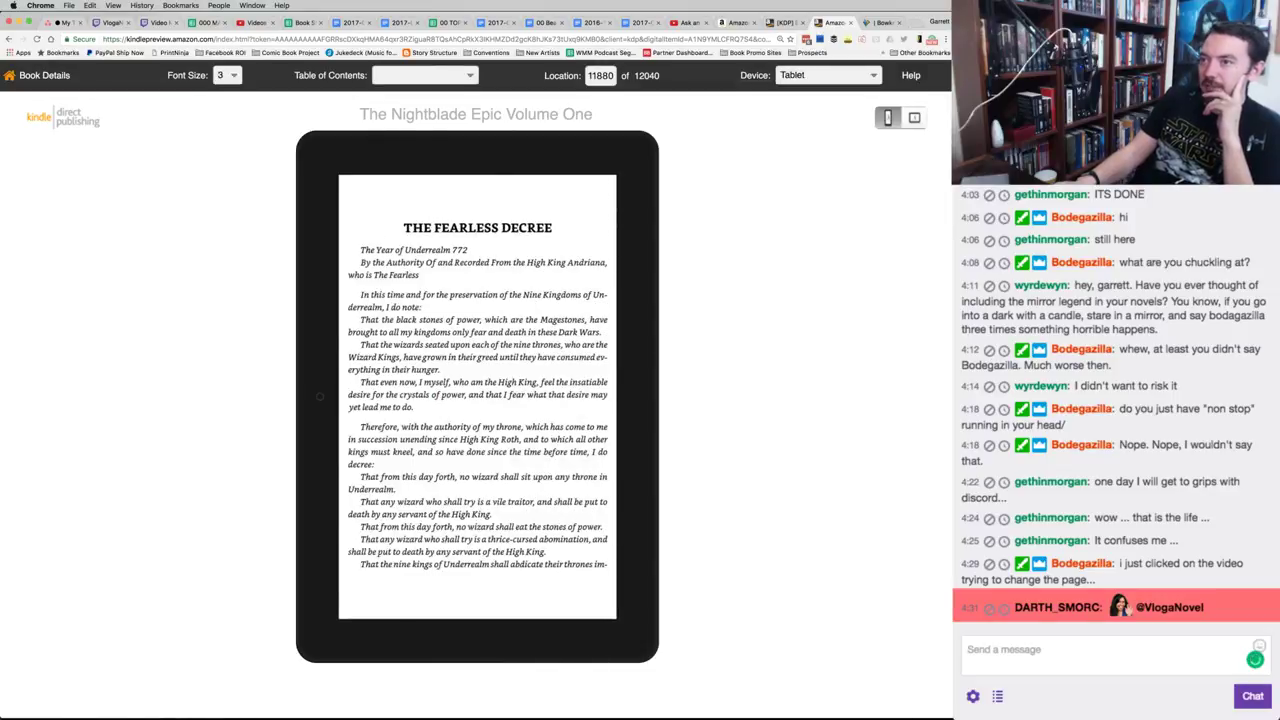
{"action": "key", "text": "Right"}
{"action": "key", "text": "Right"}
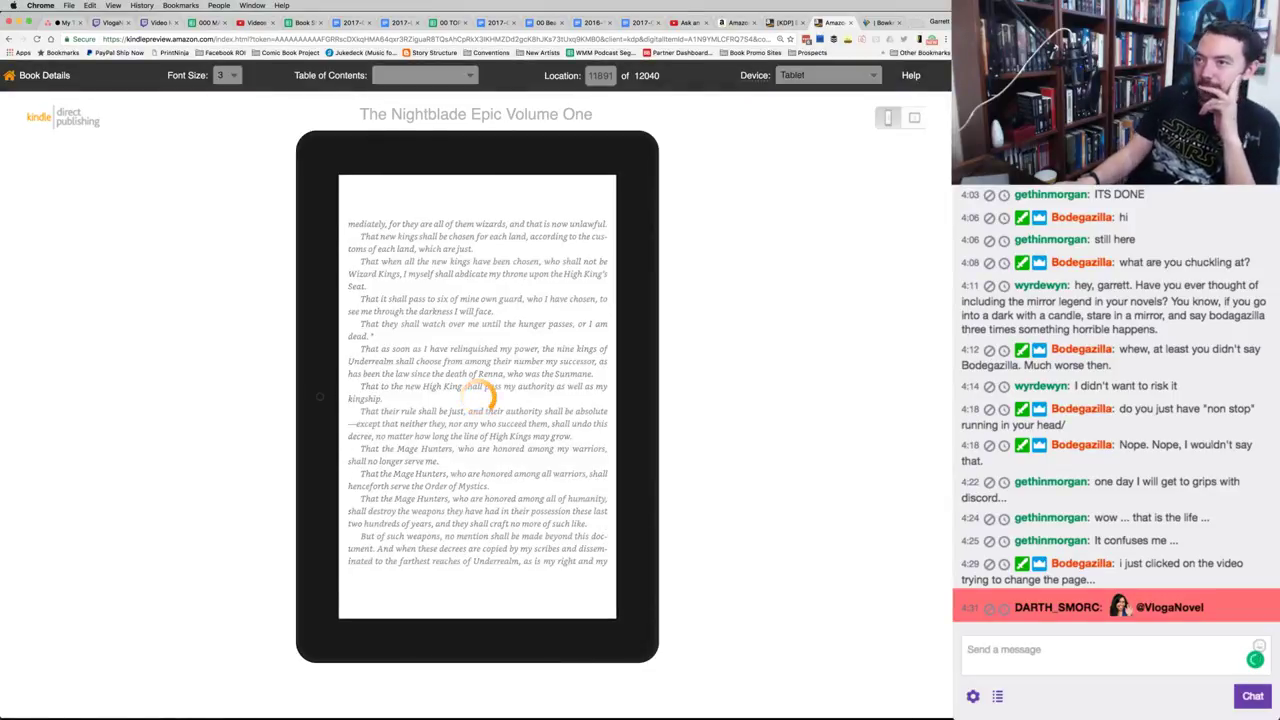
{"action": "key", "text": "Right"}
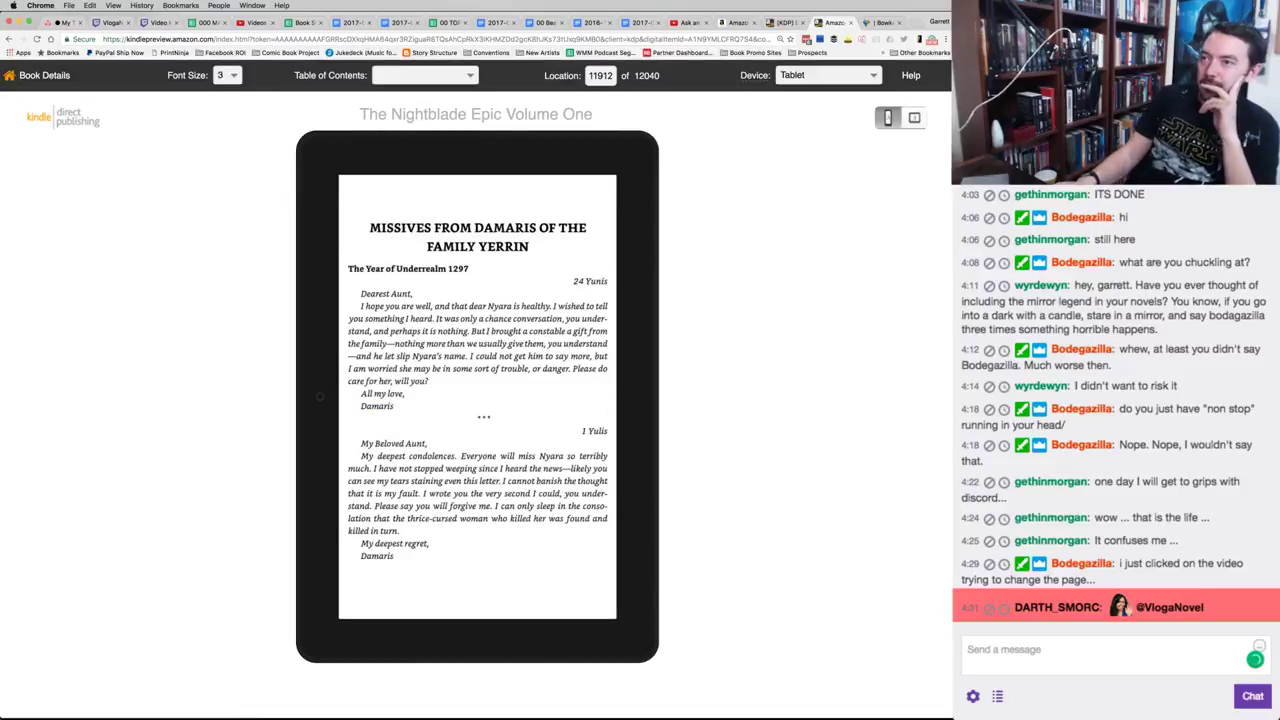
Page through the Damaris letters from the Year of Underrealm 1297 to 1312, checking year headings, date lines and scene breaks.
{"action": "key", "text": "Right"}
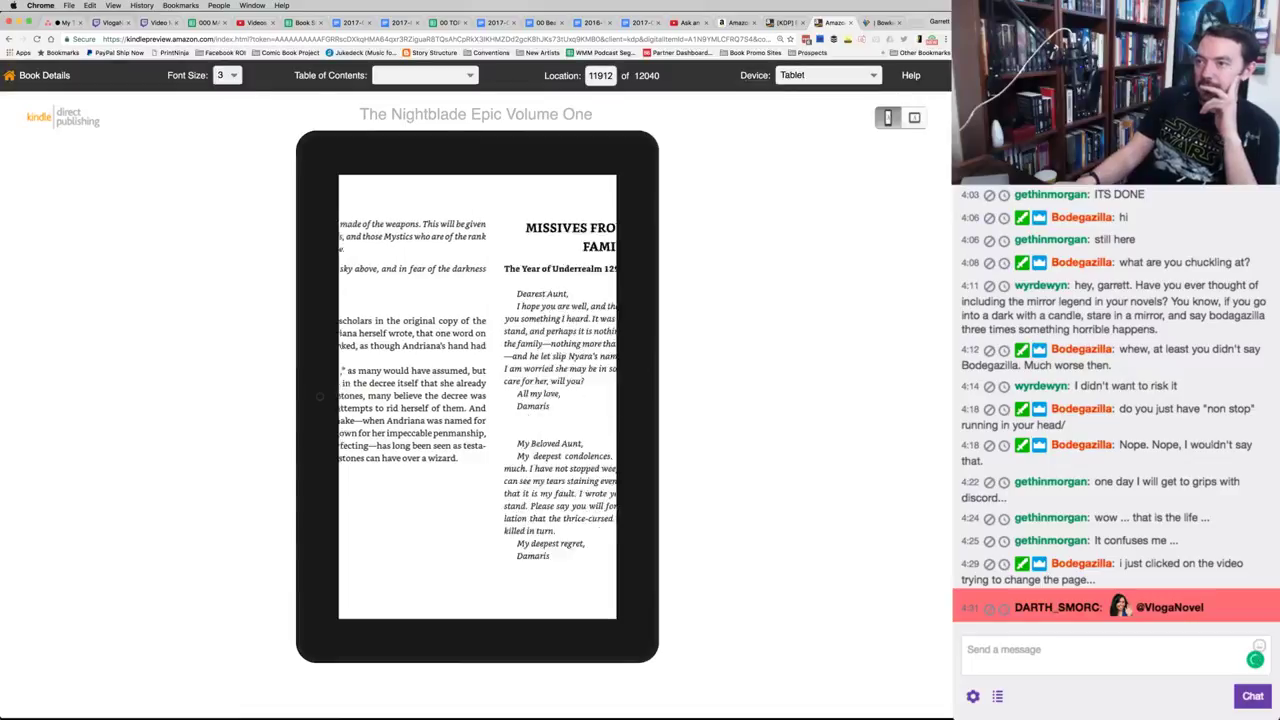
{"action": "key", "text": "Right"}
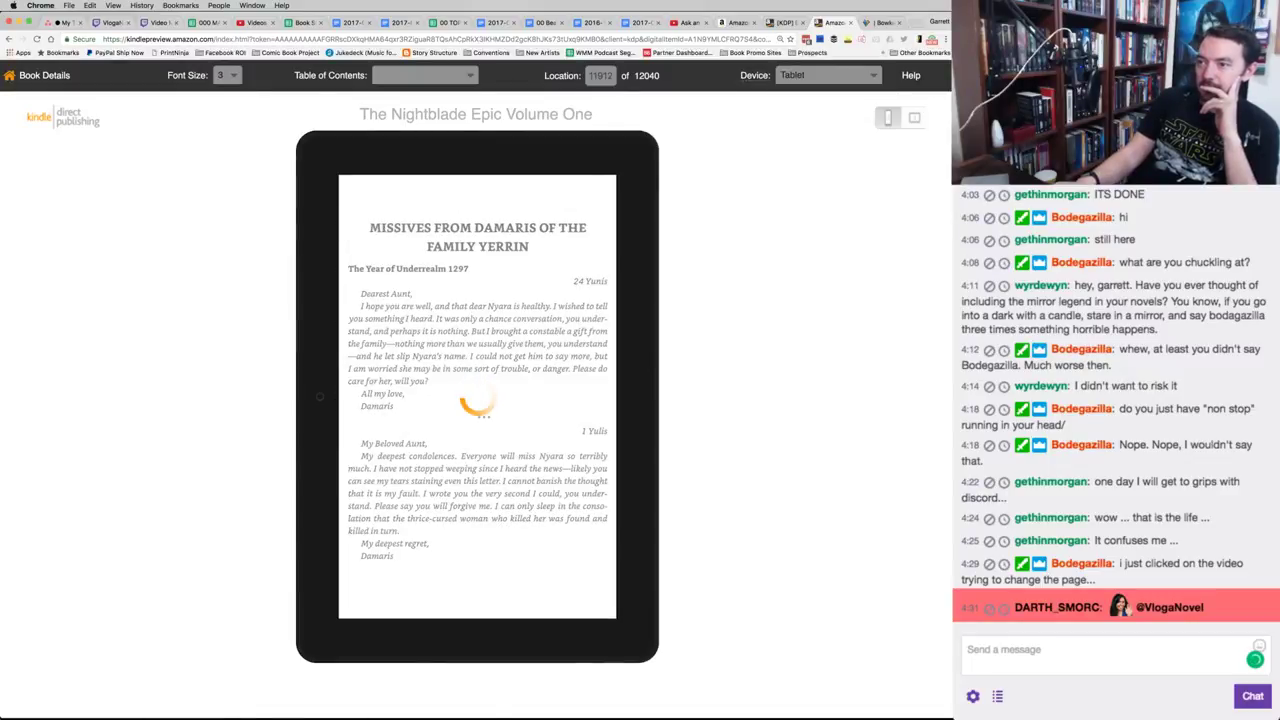
{"action": "key", "text": "Right"}
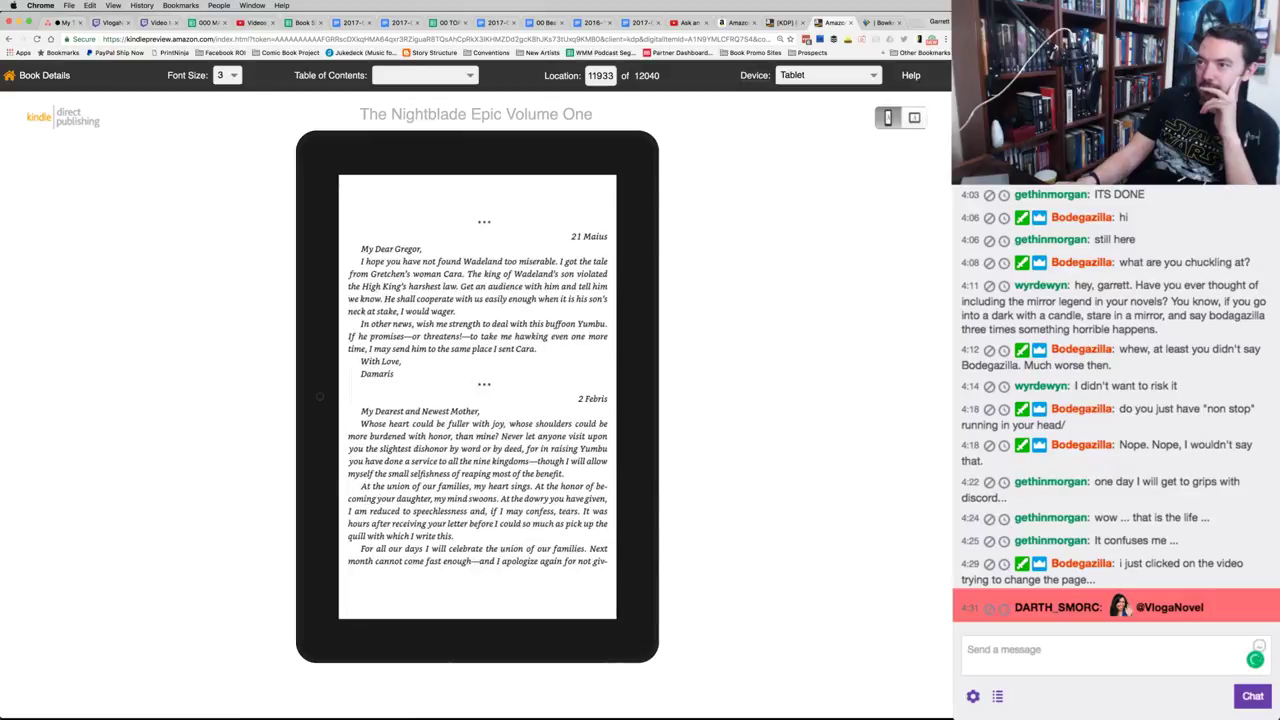
{"action": "key", "text": "Right"}
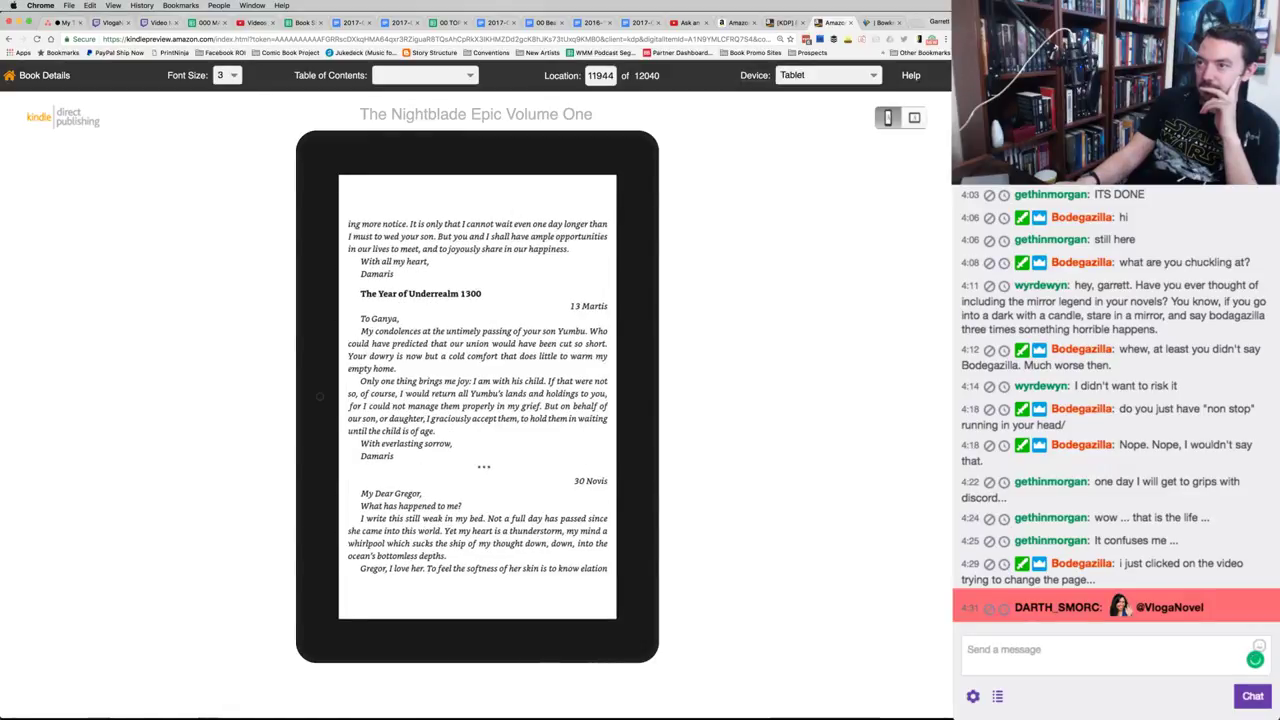
{"action": "key", "text": "Right"}
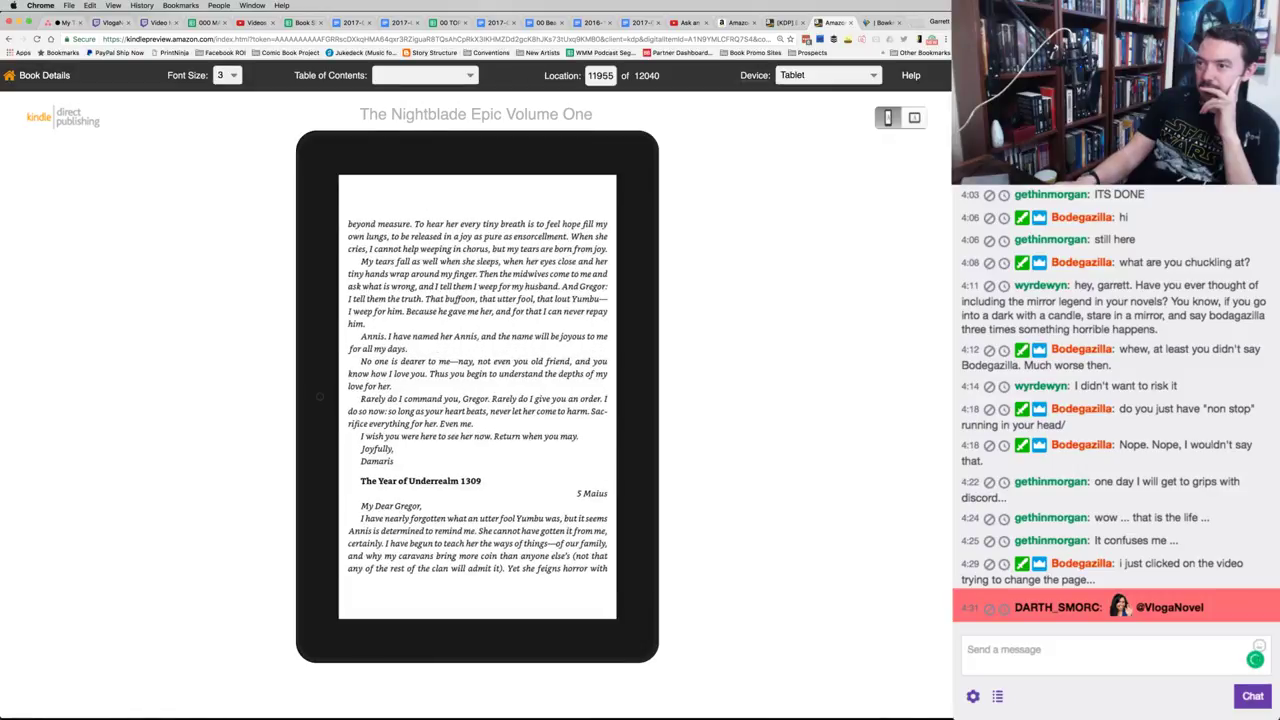
{"action": "key", "text": "Right"}
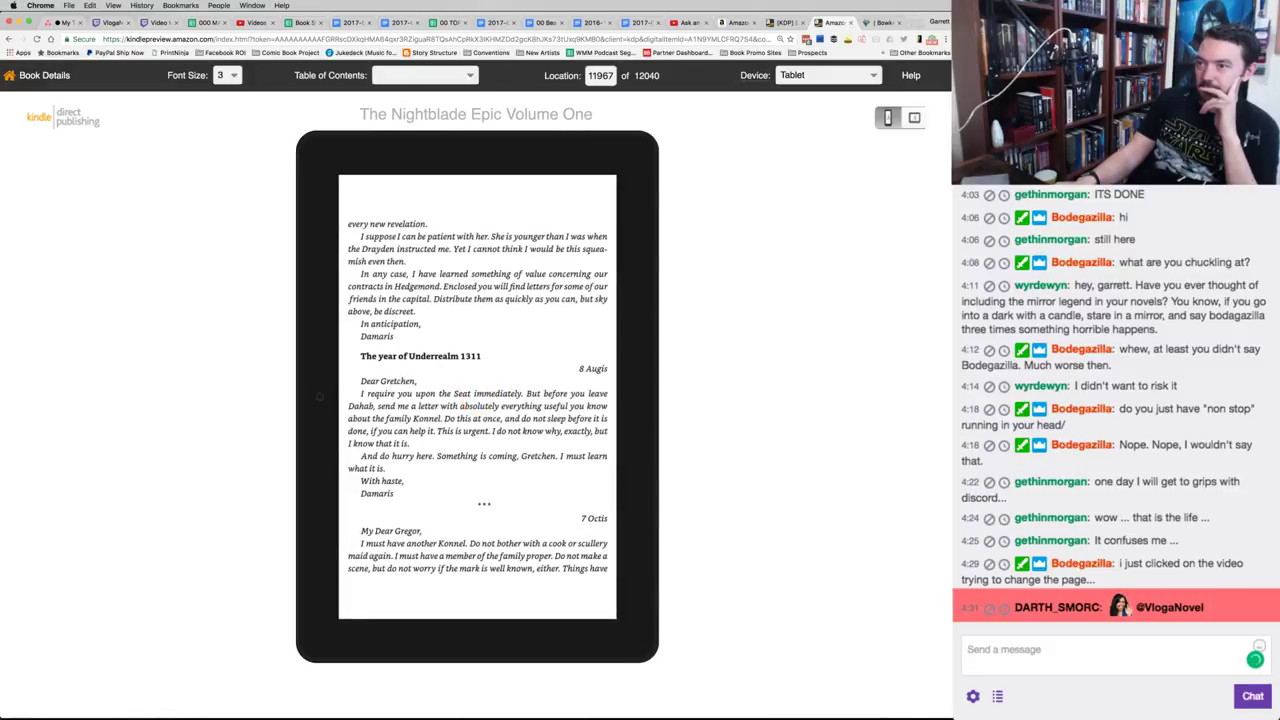
{"action": "key", "text": "Right"}
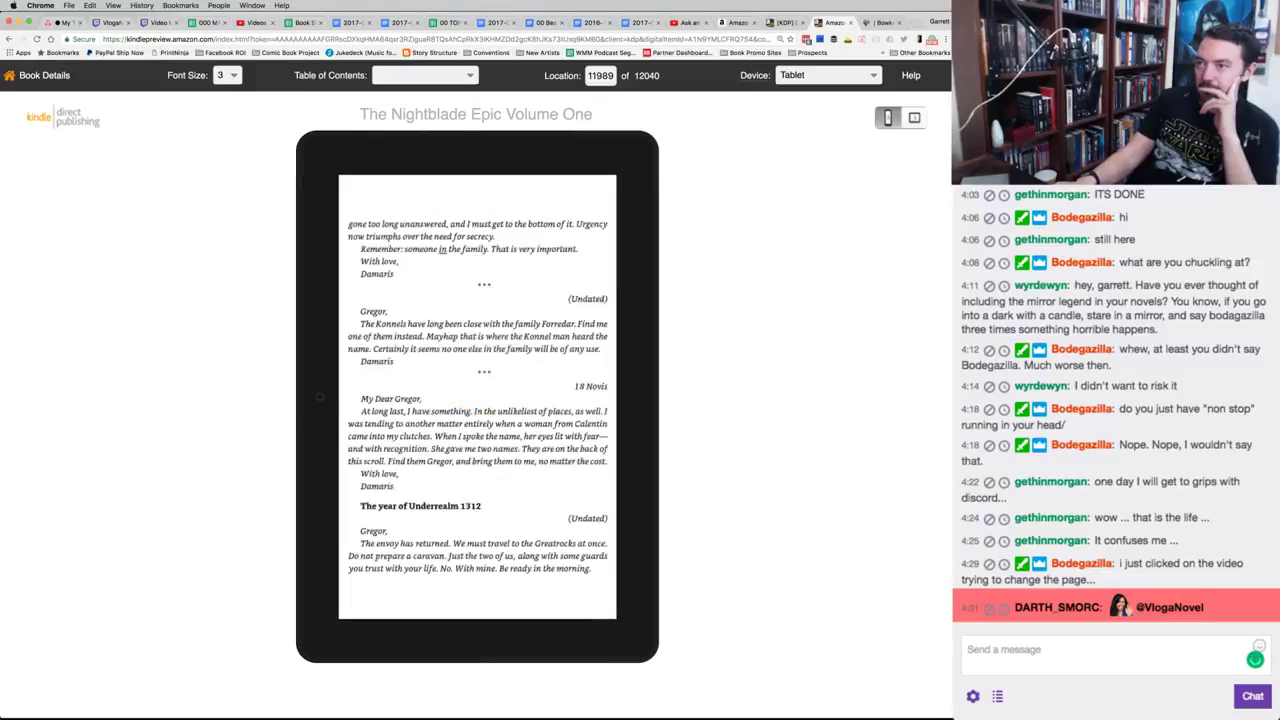
{"action": "key", "text": "Left"}
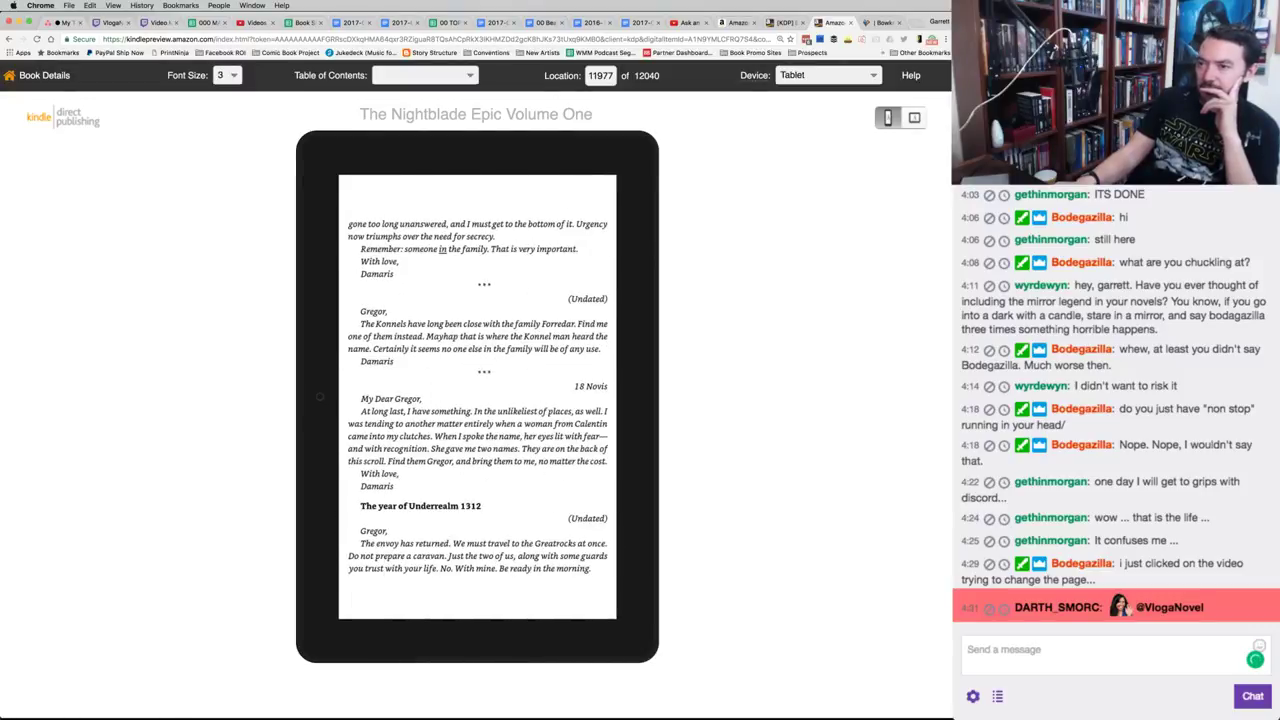
{"action": "key", "text": "Right"}
Check the back matter from the "Keep Reading" page through "About the Author", and return to the book details.
{"action": "key", "text": "Right"}
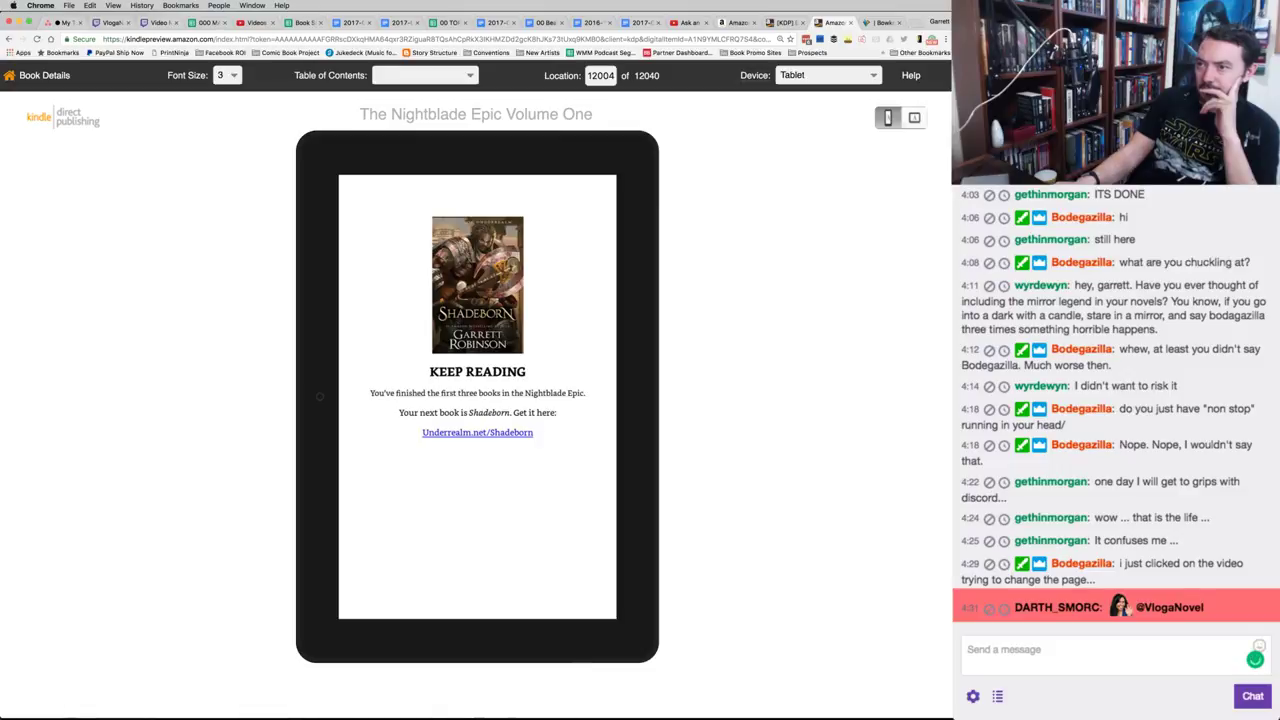
{"action": "key", "text": "Right"}
{"action": "key", "text": "Right"}
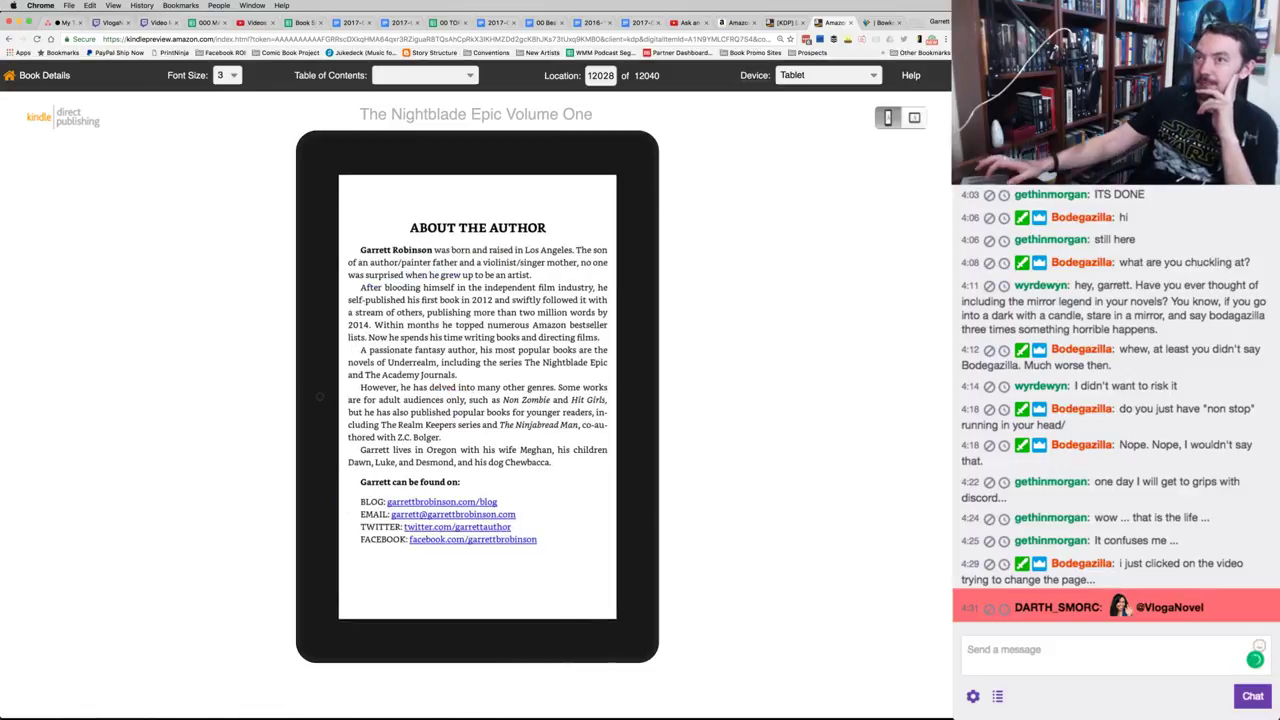
{"action": "key", "text": "Right"}
{"action": "left_click", "coordinate": [46, 77]}
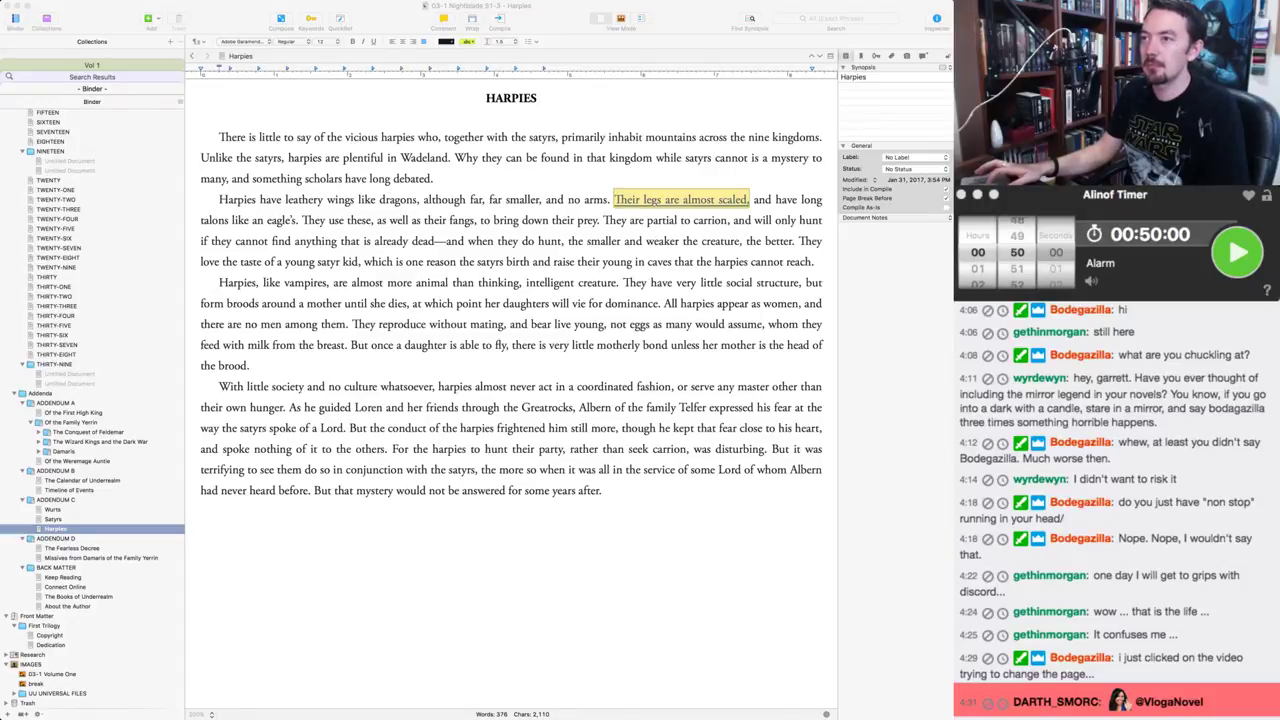
{"action": "left_click", "coordinate": [431, 136]}
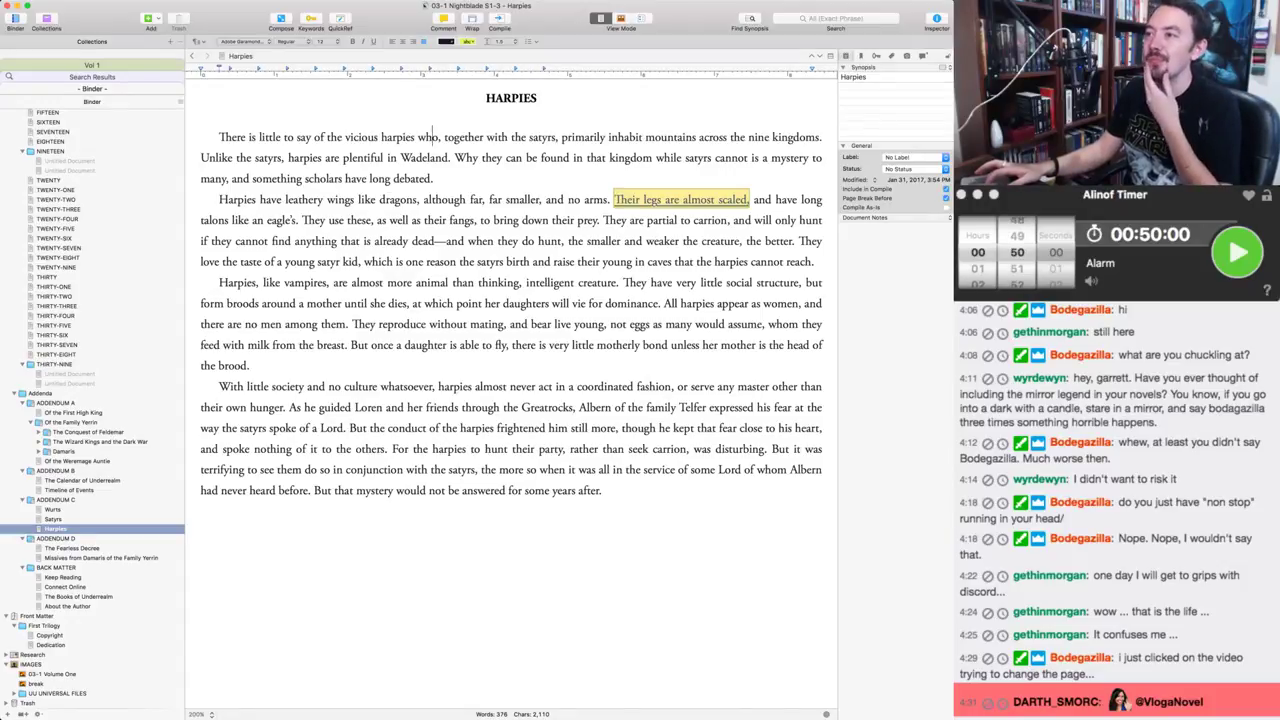
{"action": "key", "text": "super+Tab"}
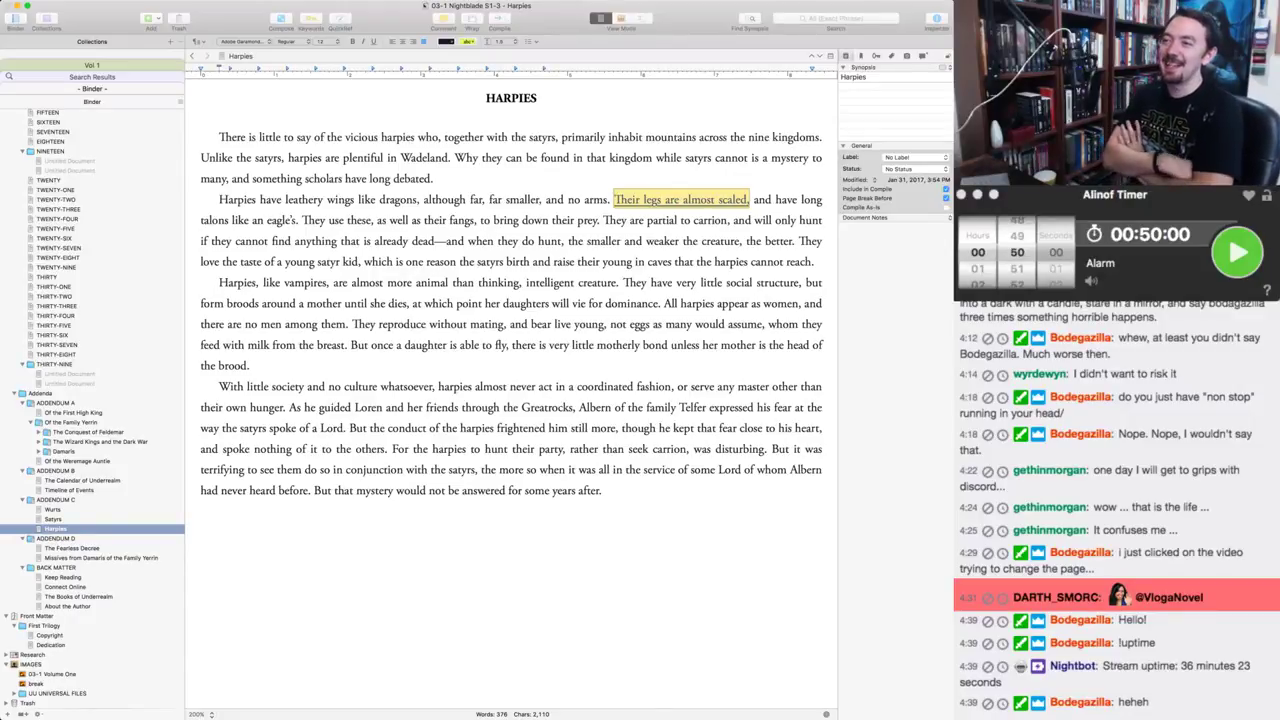
{"action": "key", "text": "super+Tab"}
{"action": "left_click", "coordinate": [428, 134]}
{"action": "key", "text": "super+Tab"}
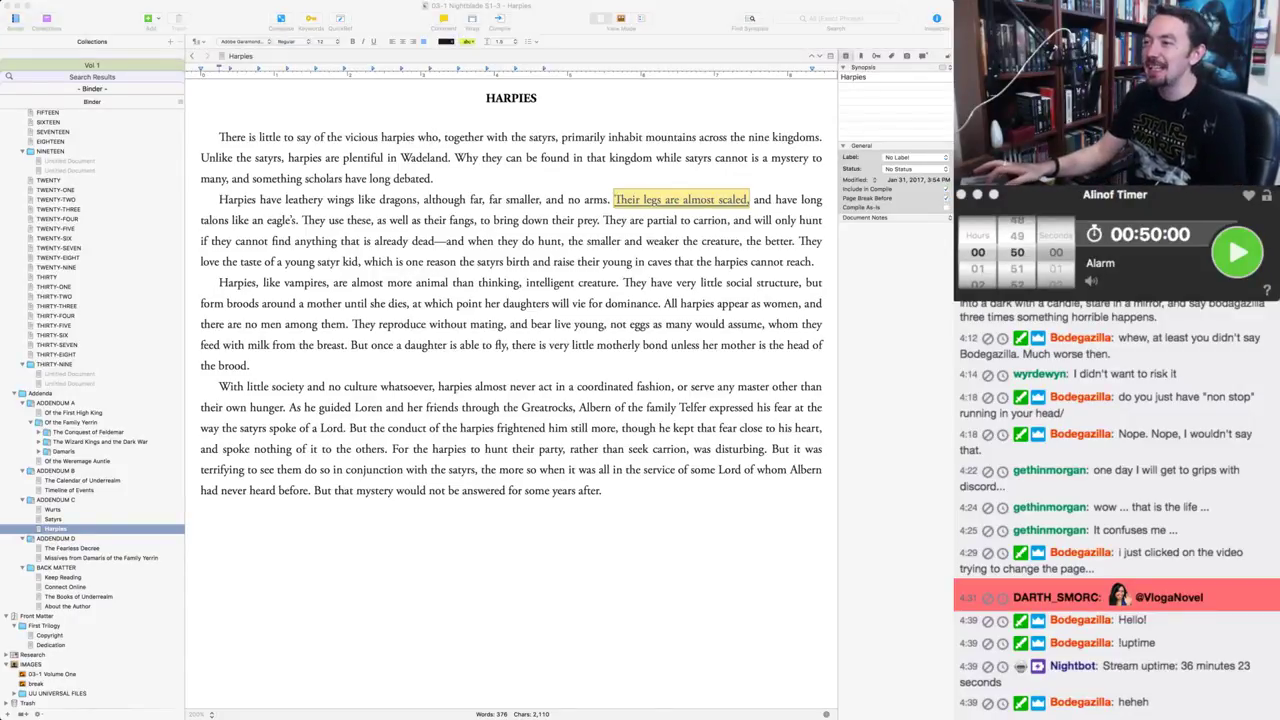
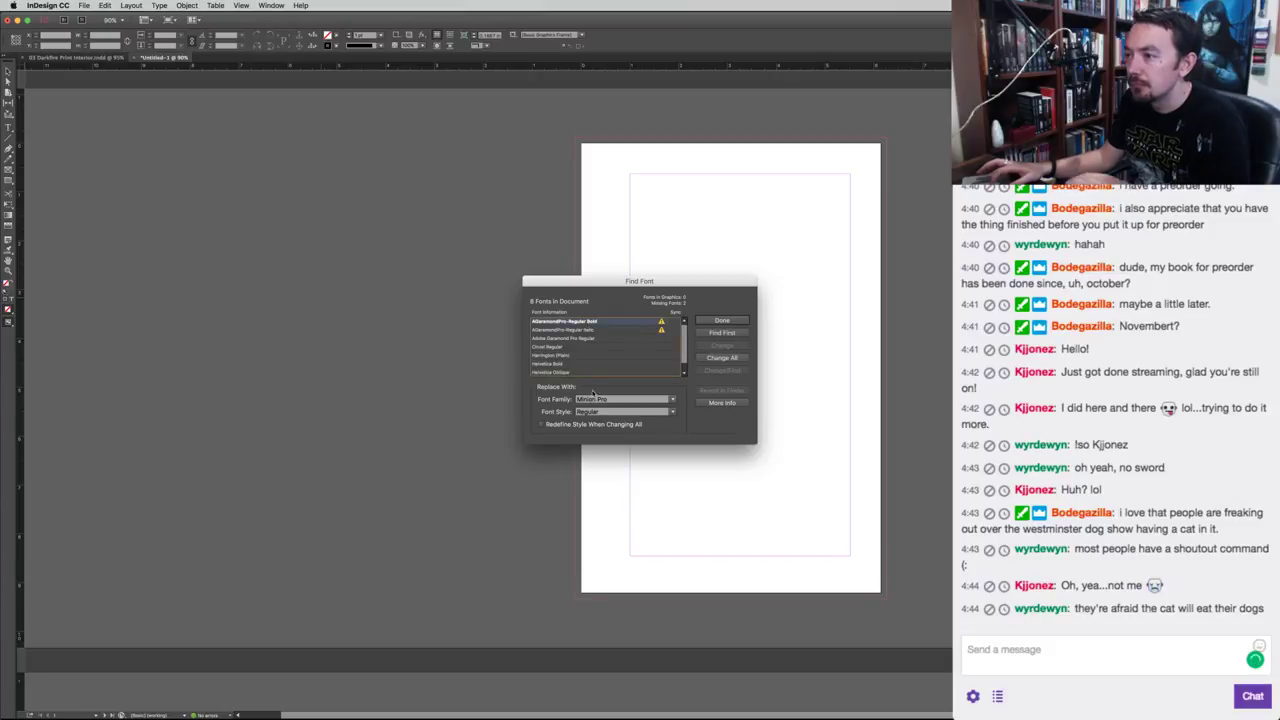
Replace all uses of the missing AGaramondPro-Regular Bold and Italic fonts with Adobe Garamond Pro Bold and Italic respectively.
{"action": "left_click", "coordinate": [598, 400]}
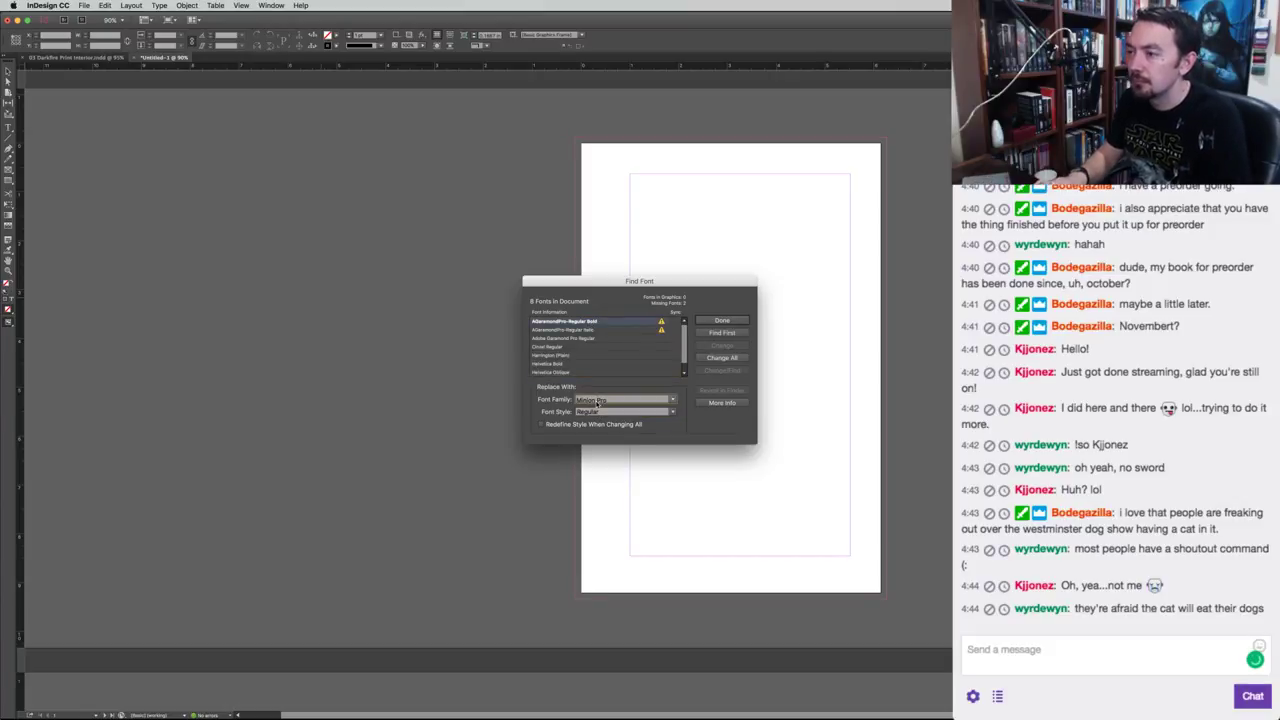
{"action": "type", "text": "Adobe Garamond Pro"}
{"action": "key", "text": "Tab"}
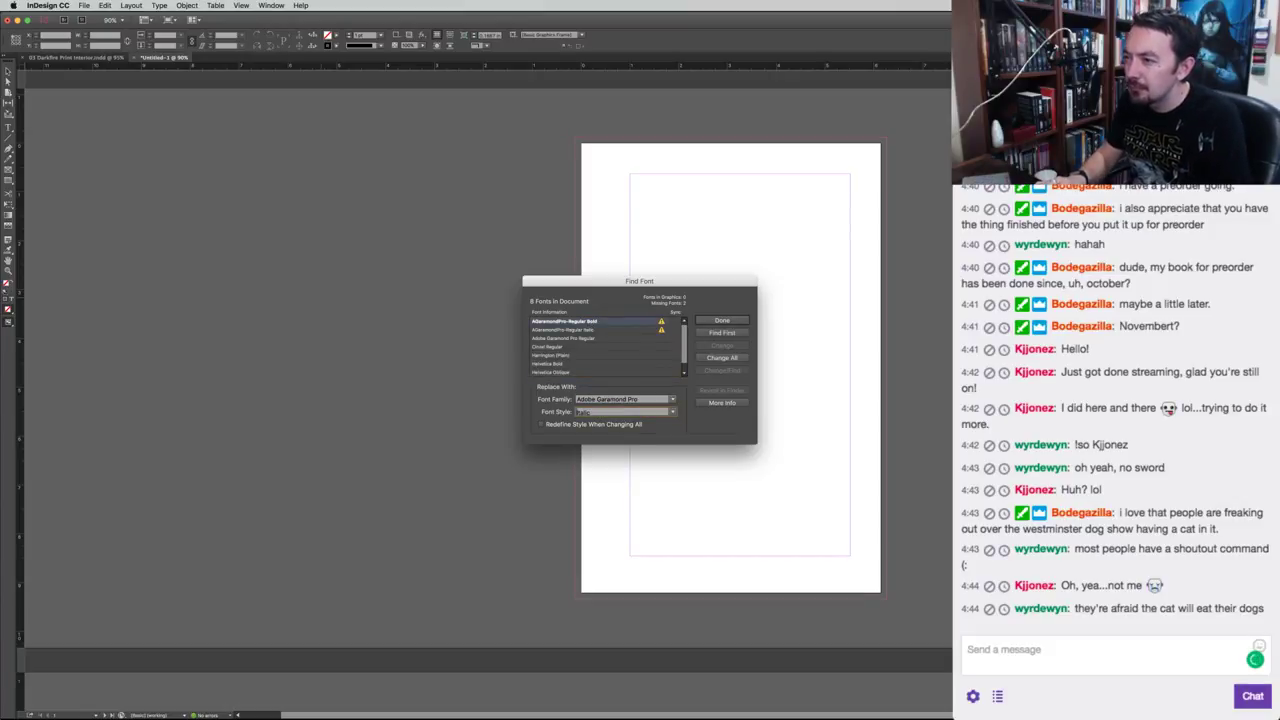
{"action": "type", "text": "Bold"}
{"action": "left_click", "coordinate": [718, 357]}
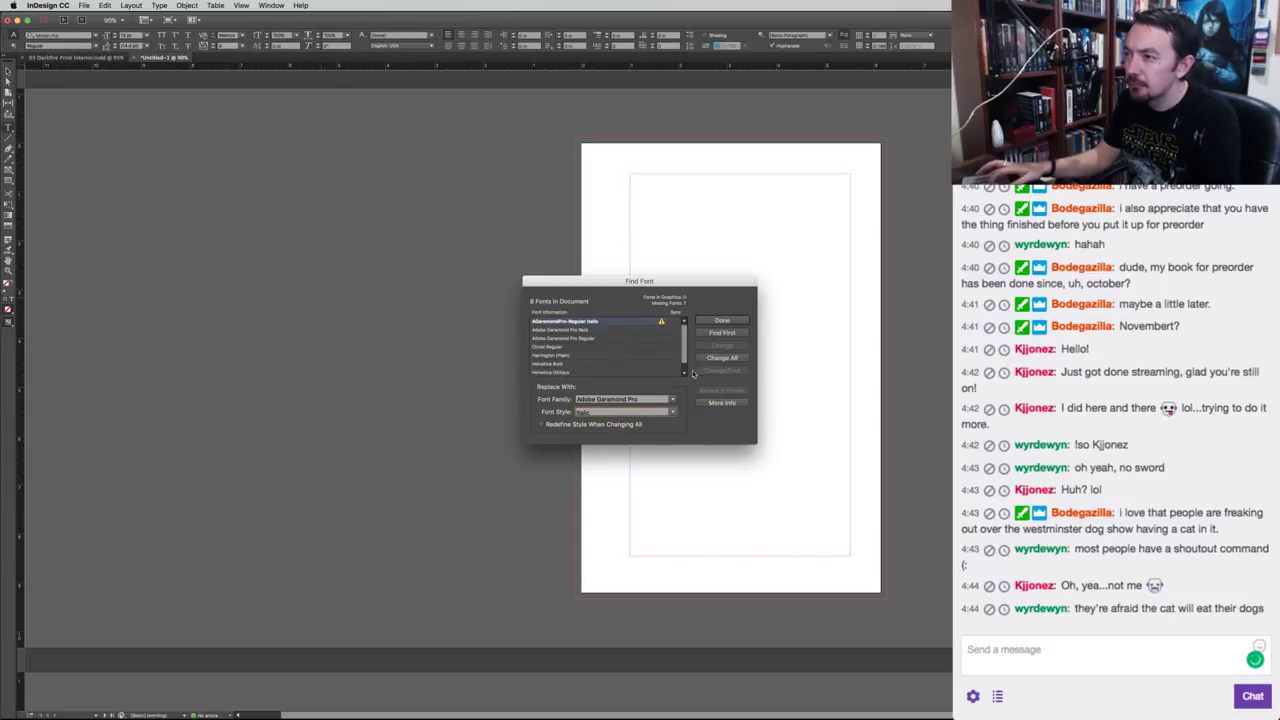
{"action": "left_click", "coordinate": [708, 359]}
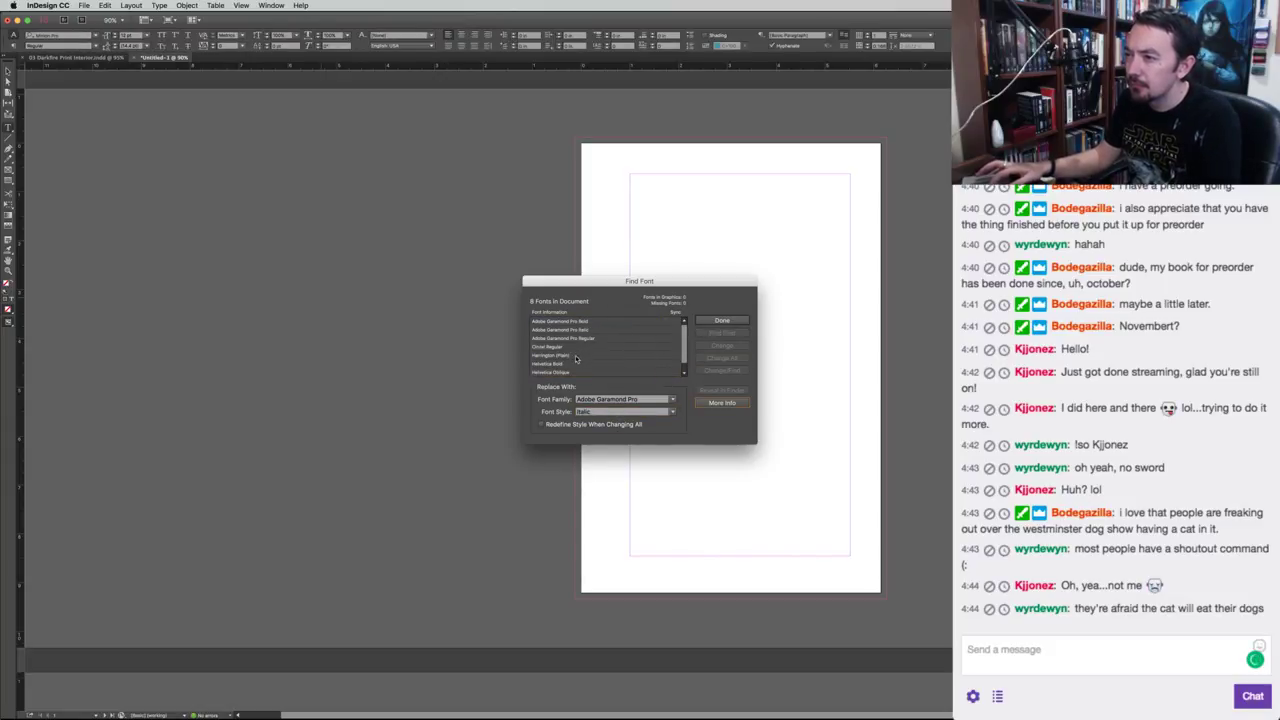
Replace every use of Harrington (Plain) in the document with Adobe Garamond Pro Regular.
{"action": "left_click", "coordinate": [574, 356]}
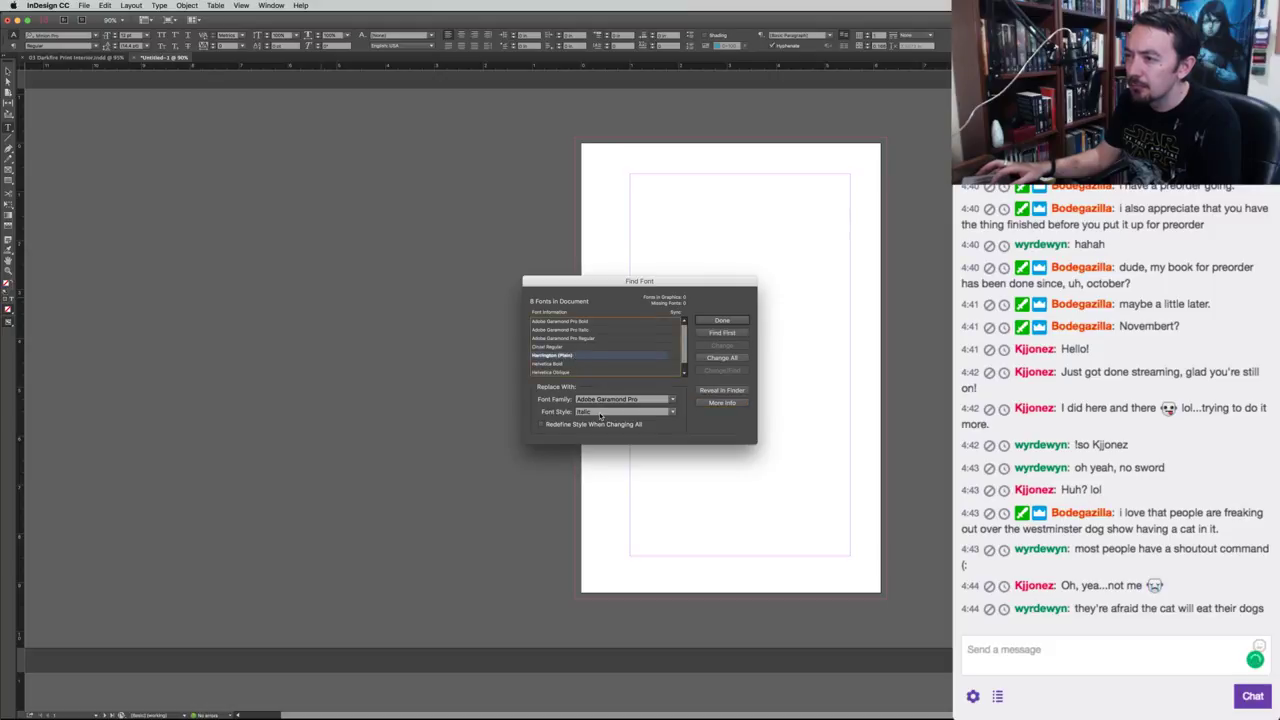
{"action": "left_click", "coordinate": [600, 413]}
{"action": "key", "text": "Up"}
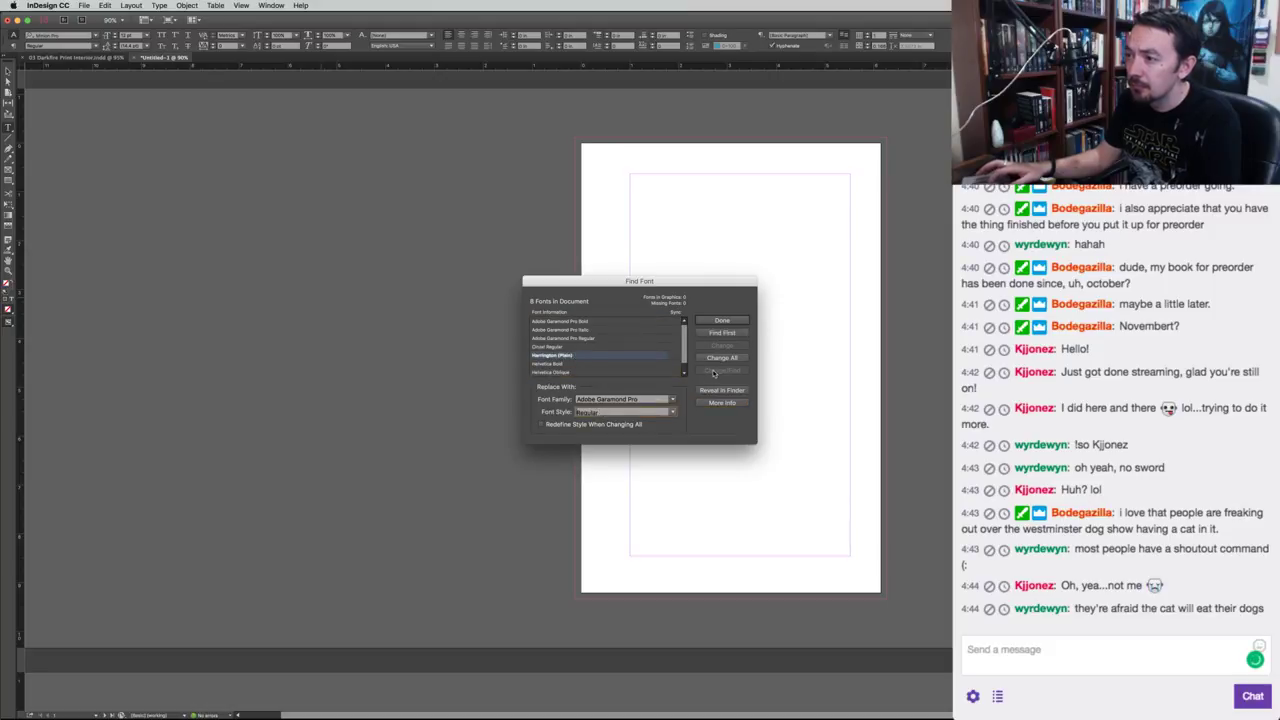
{"action": "left_click", "coordinate": [721, 357]}
Replace all Helvetica Bold with Adobe Garamond Pro Bold and all Helvetica Oblique with Adobe Garamond Pro Italic.
{"action": "left_click", "coordinate": [574, 356]}
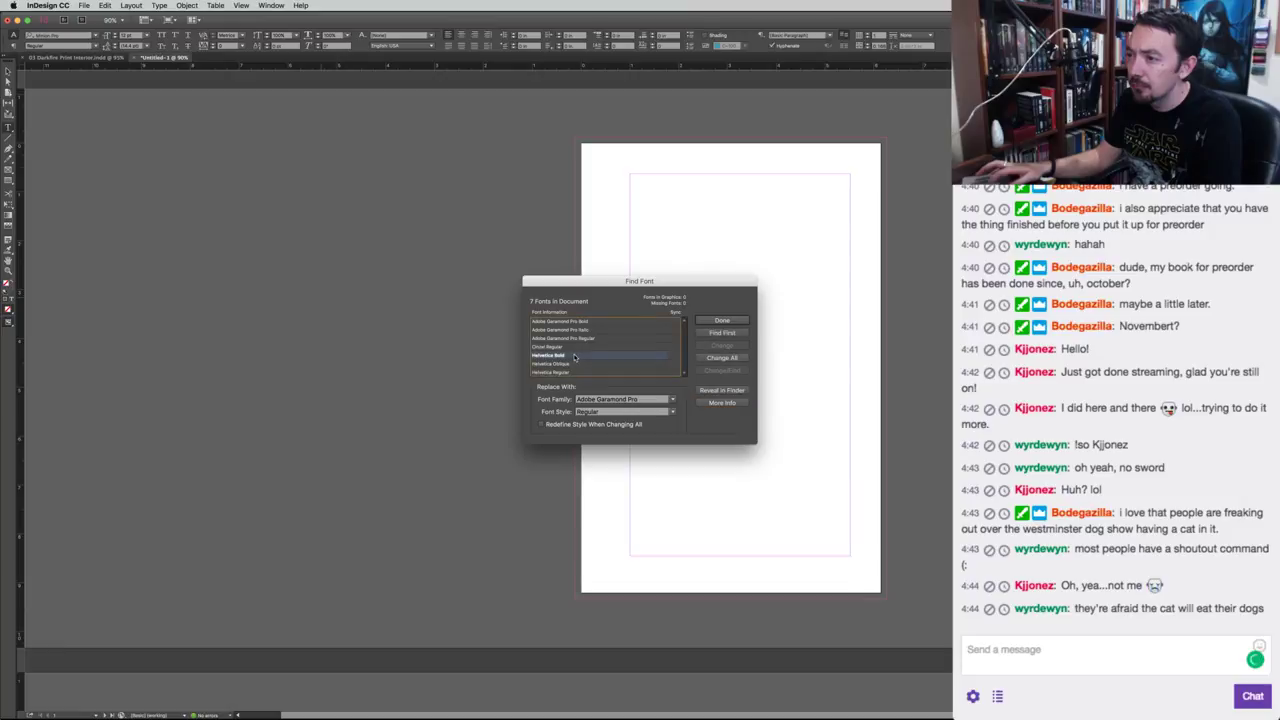
{"action": "left_click", "coordinate": [601, 413]}
{"action": "key", "text": "Down"}
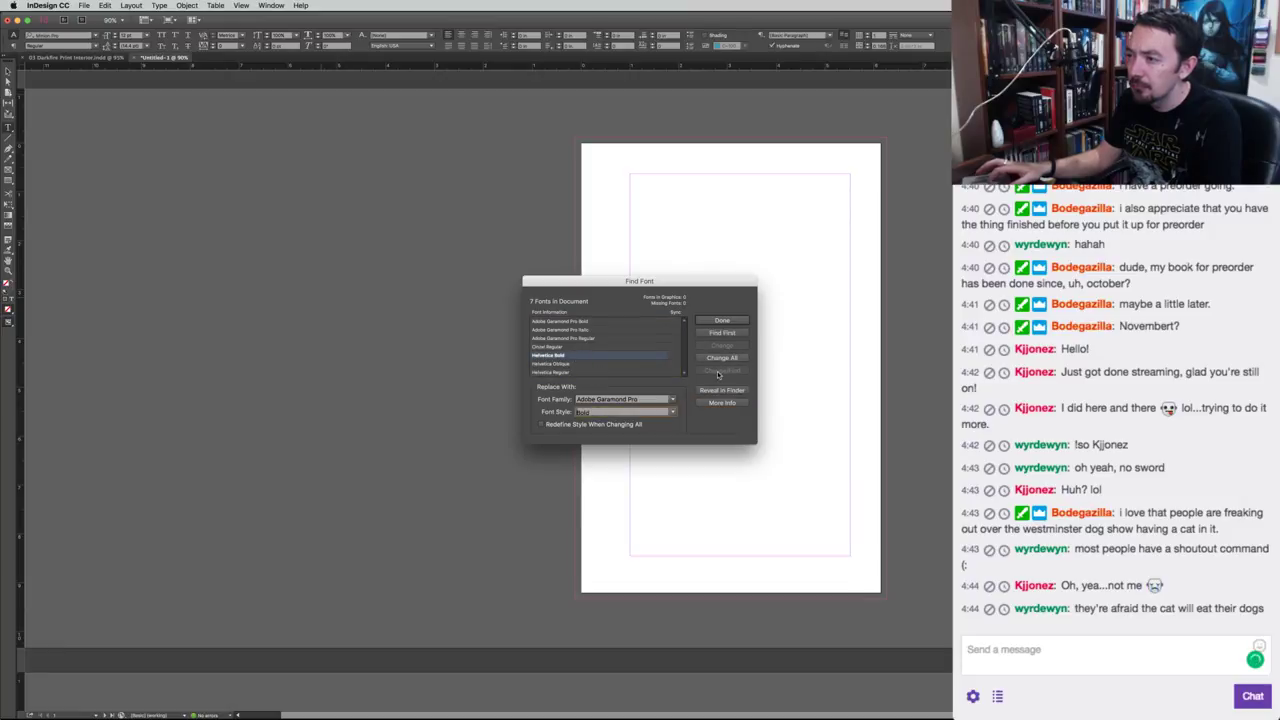
{"action": "left_click", "coordinate": [721, 357]}
{"action": "left_click", "coordinate": [576, 360]}
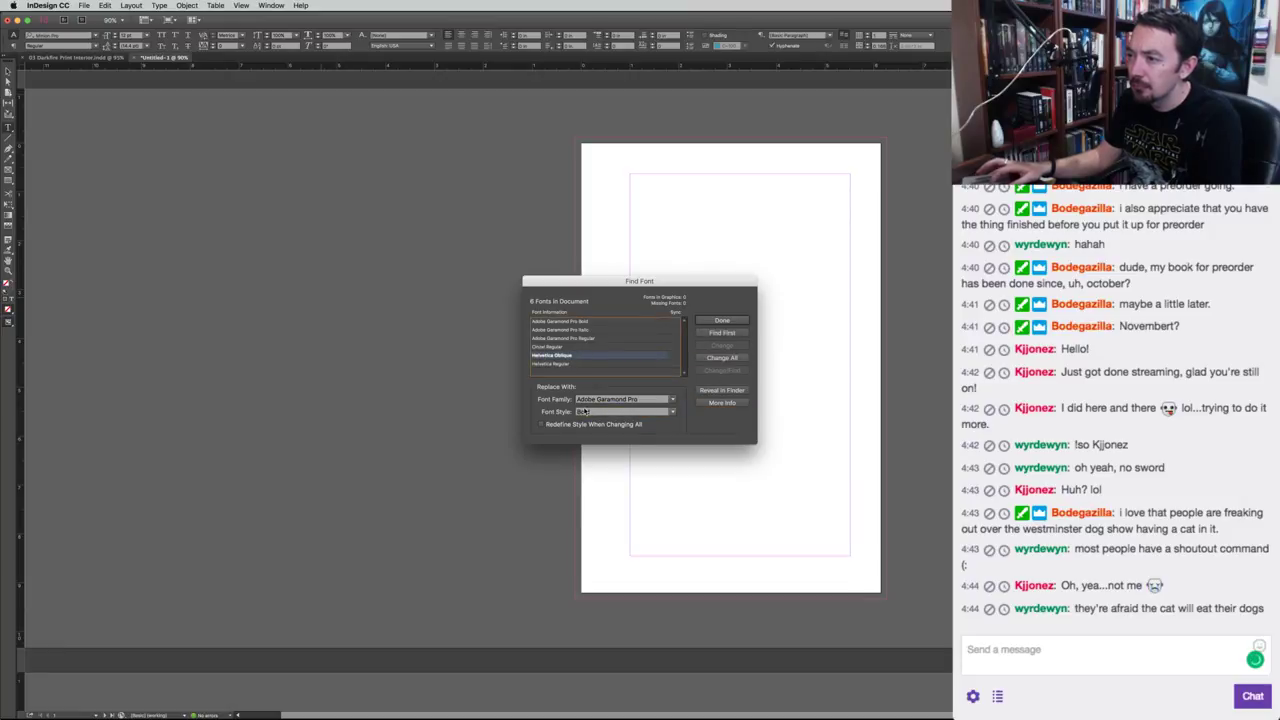
{"action": "left_click", "coordinate": [585, 411]}
{"action": "type", "text": "Italic"}
{"action": "left_click", "coordinate": [721, 357]}
Replace all Helvetica Regular with Adobe Garamond Pro Regular and finish the font replacement.
{"action": "left_click", "coordinate": [570, 360]}
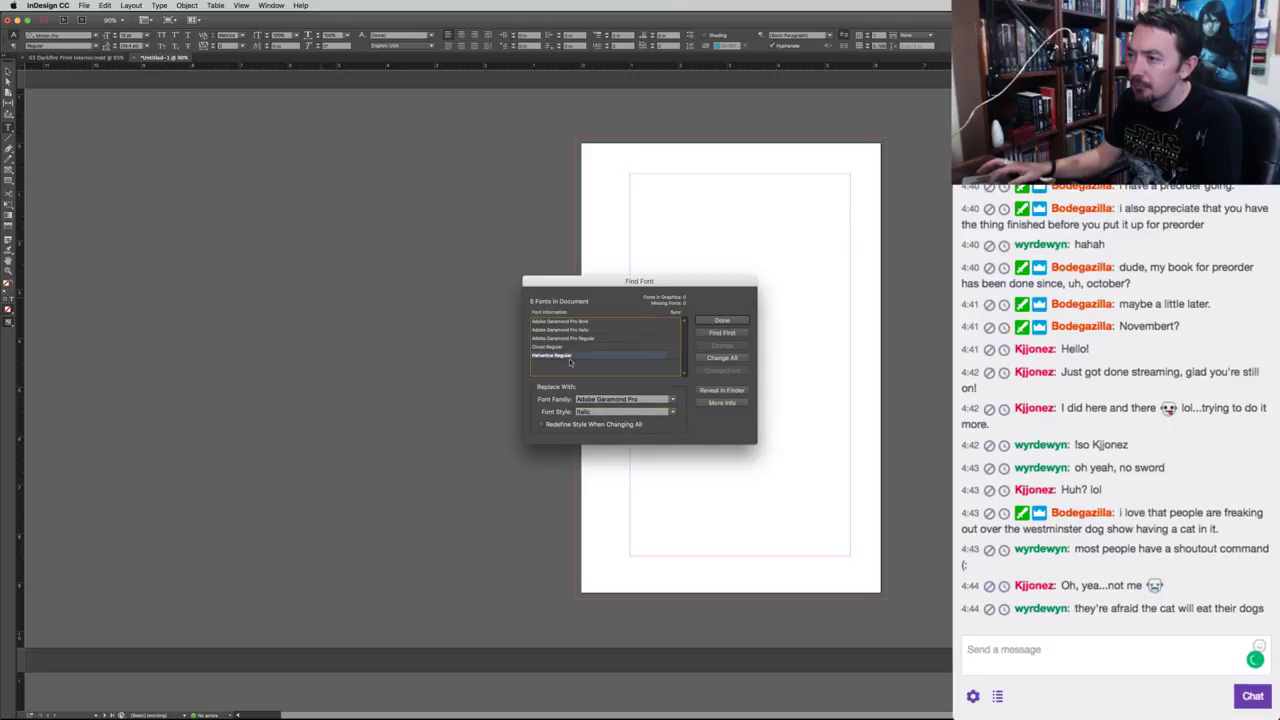
{"action": "left_click", "coordinate": [598, 411]}
{"action": "type", "text": "Regular"}
{"action": "left_click", "coordinate": [721, 357]}
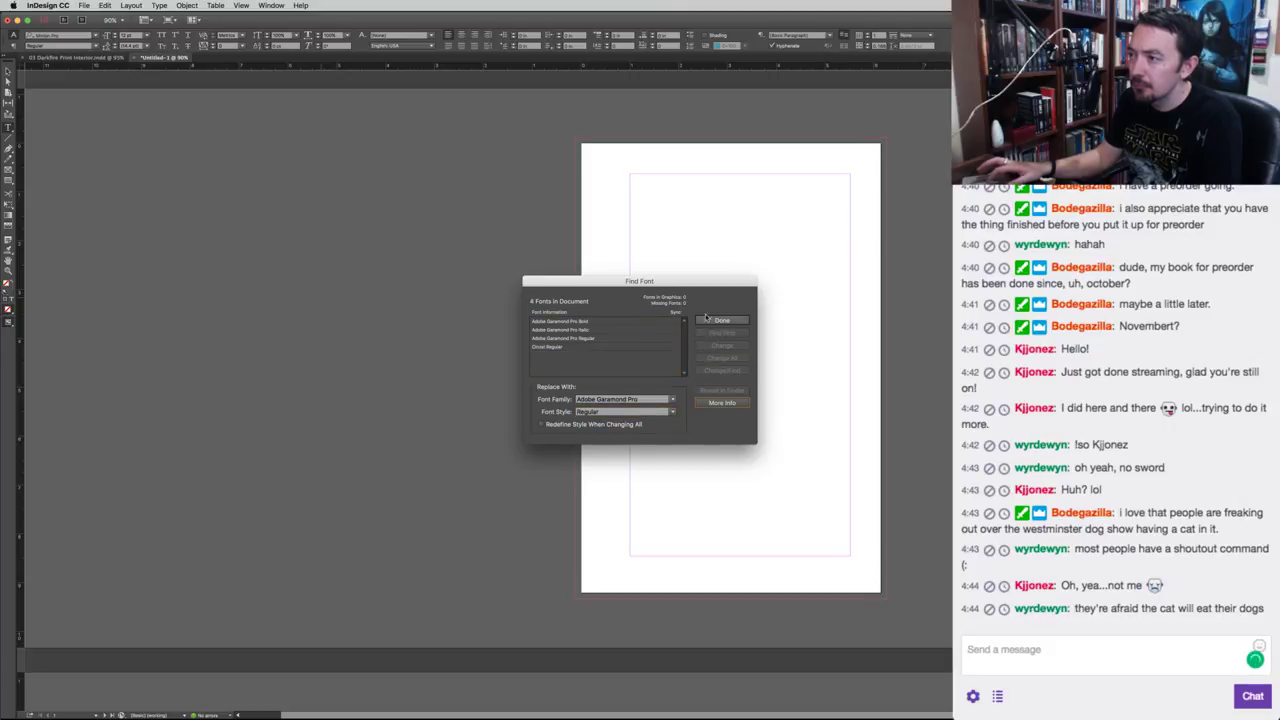
{"action": "left_click", "coordinate": [722, 320]}
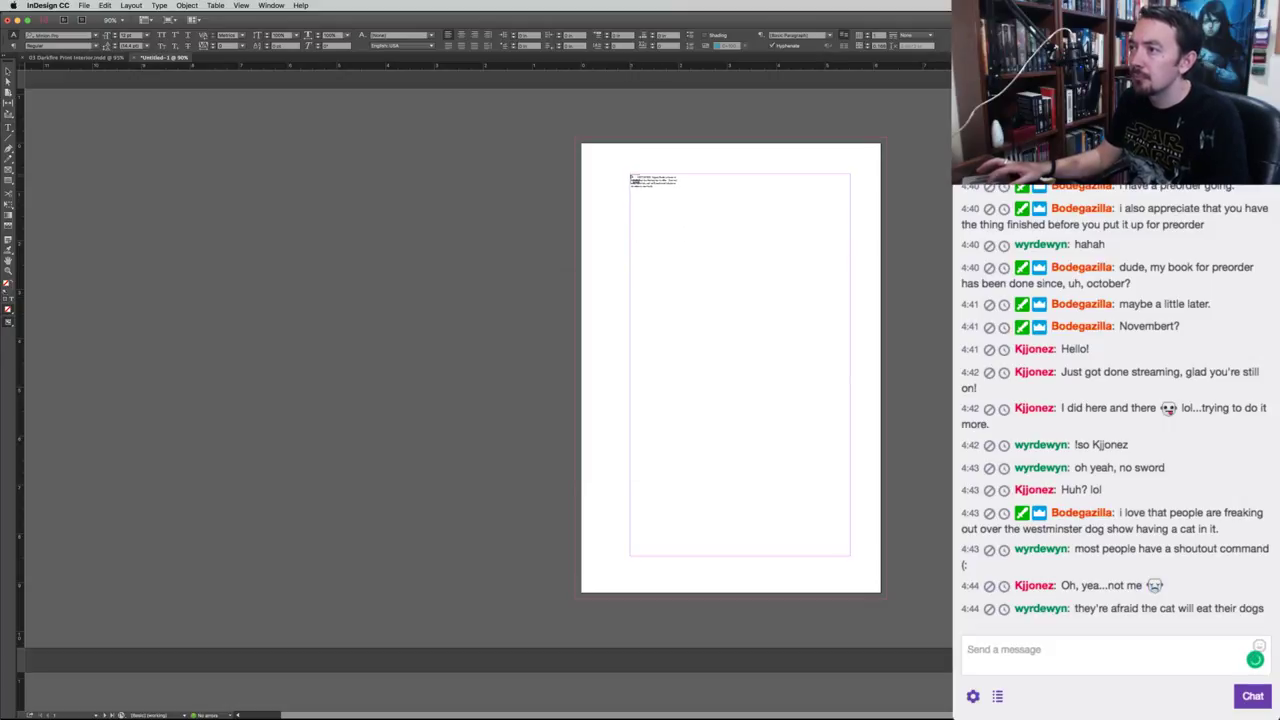
Autoflow the loaded manuscript text into the document, starting at the upper-left margin corner of the first page.
{"action": "left_click", "coordinate": [630, 175]}
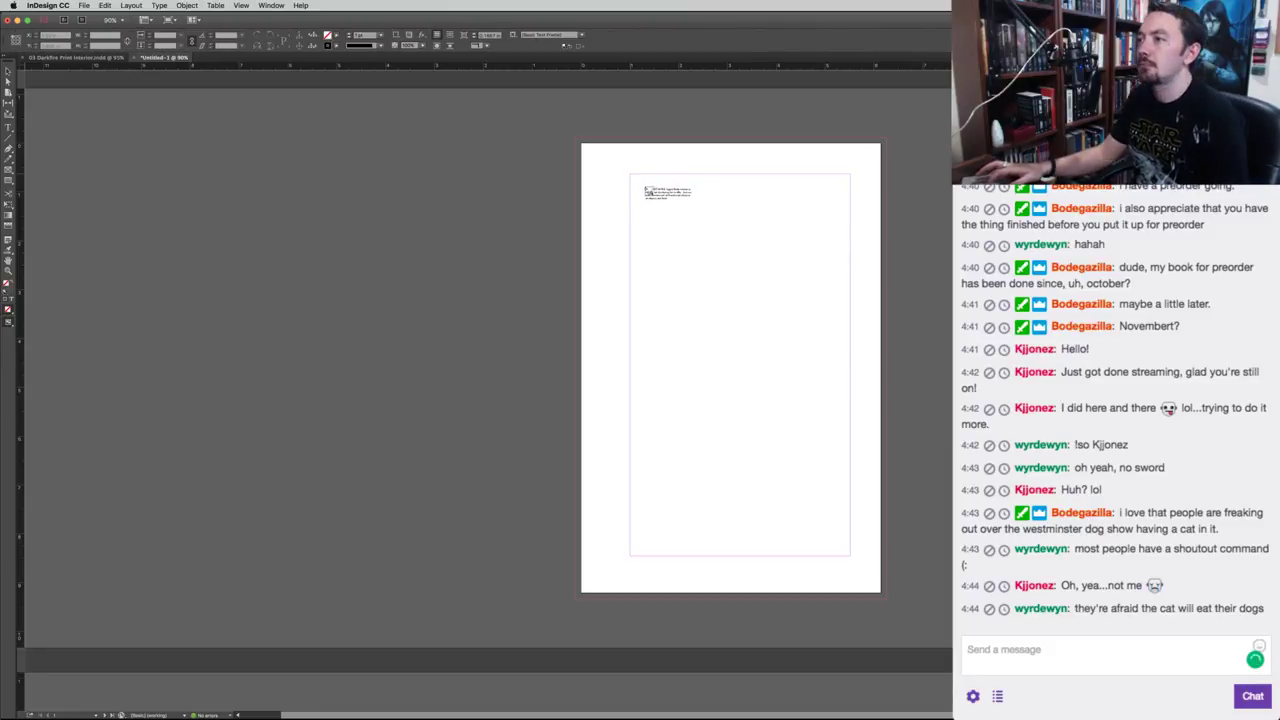
{"action": "left_click", "coordinate": [643, 184], "text": "shift"}
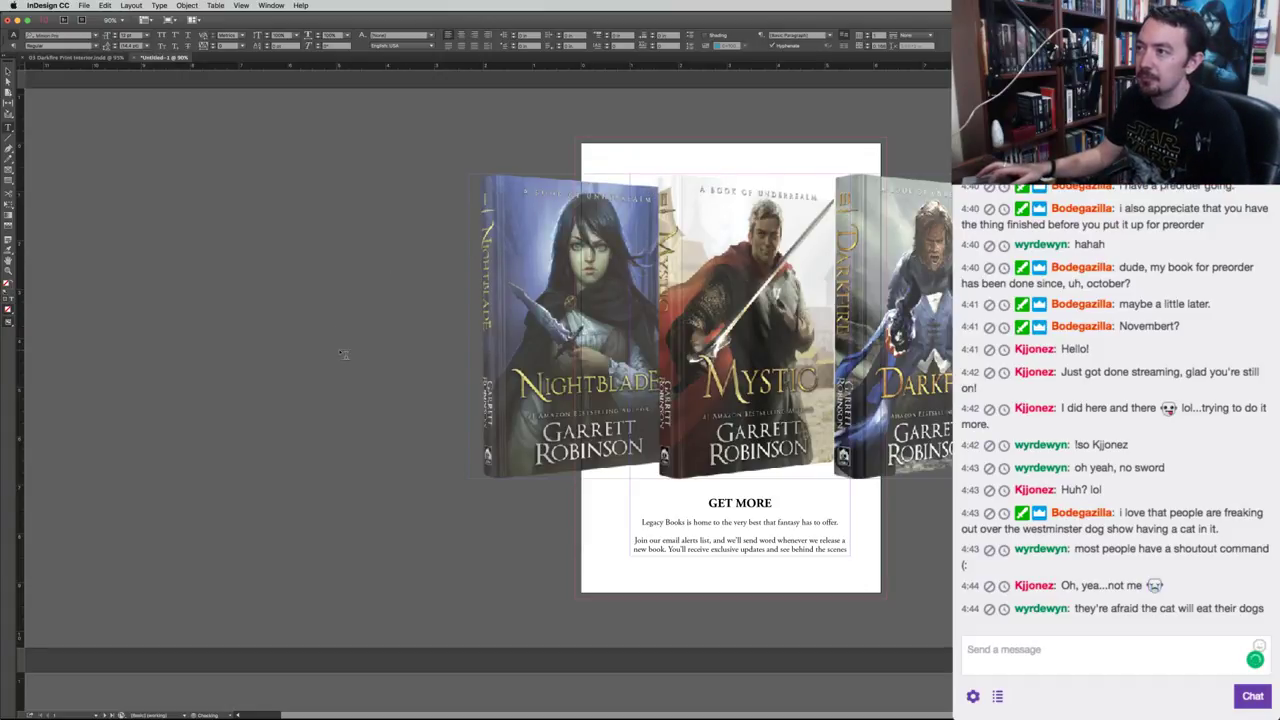
Scale the three-book cover image down to the width of the page margins and shrink its surrounding frame to match.
{"action": "left_click", "coordinate": [526, 307]}
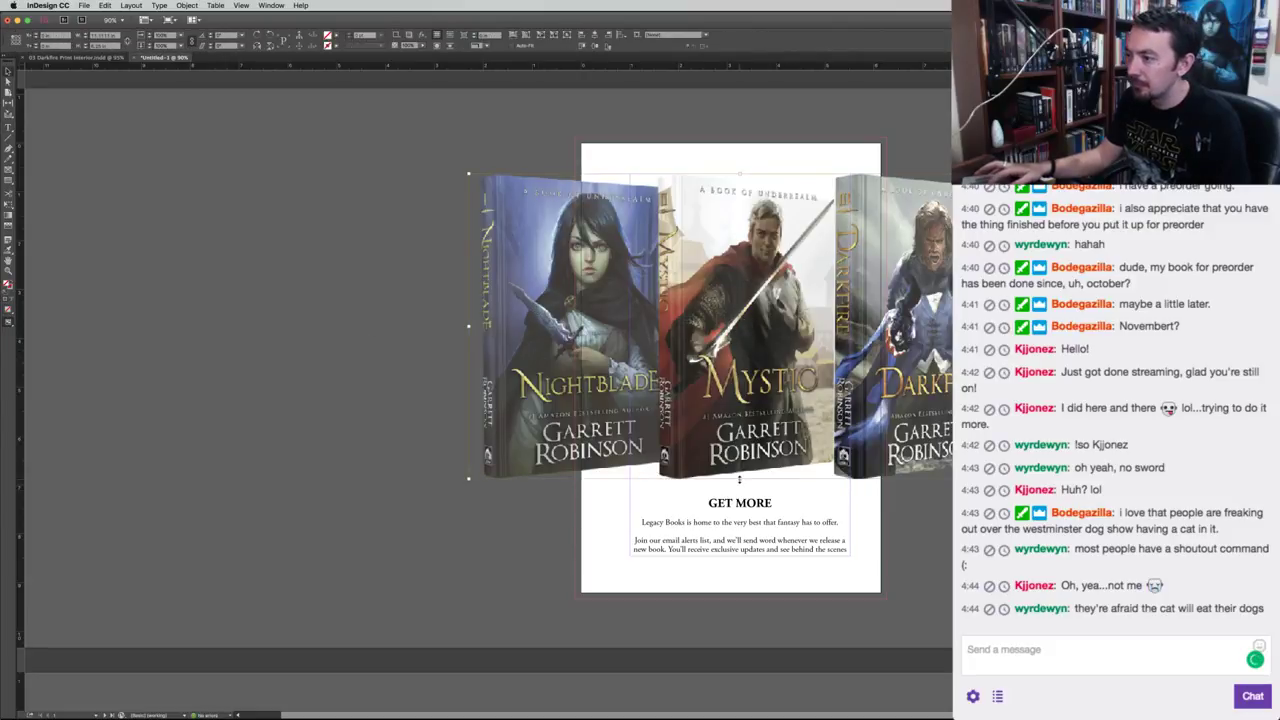
{"action": "mouse_move", "coordinate": [739, 479]}
{"action": "left_mouse_down"}
{"action": "mouse_move", "coordinate": [730, 344]}
{"action": "mouse_move", "coordinate": [743, 322]}
{"action": "mouse_move", "coordinate": [731, 297]}
{"action": "left_mouse_up"}
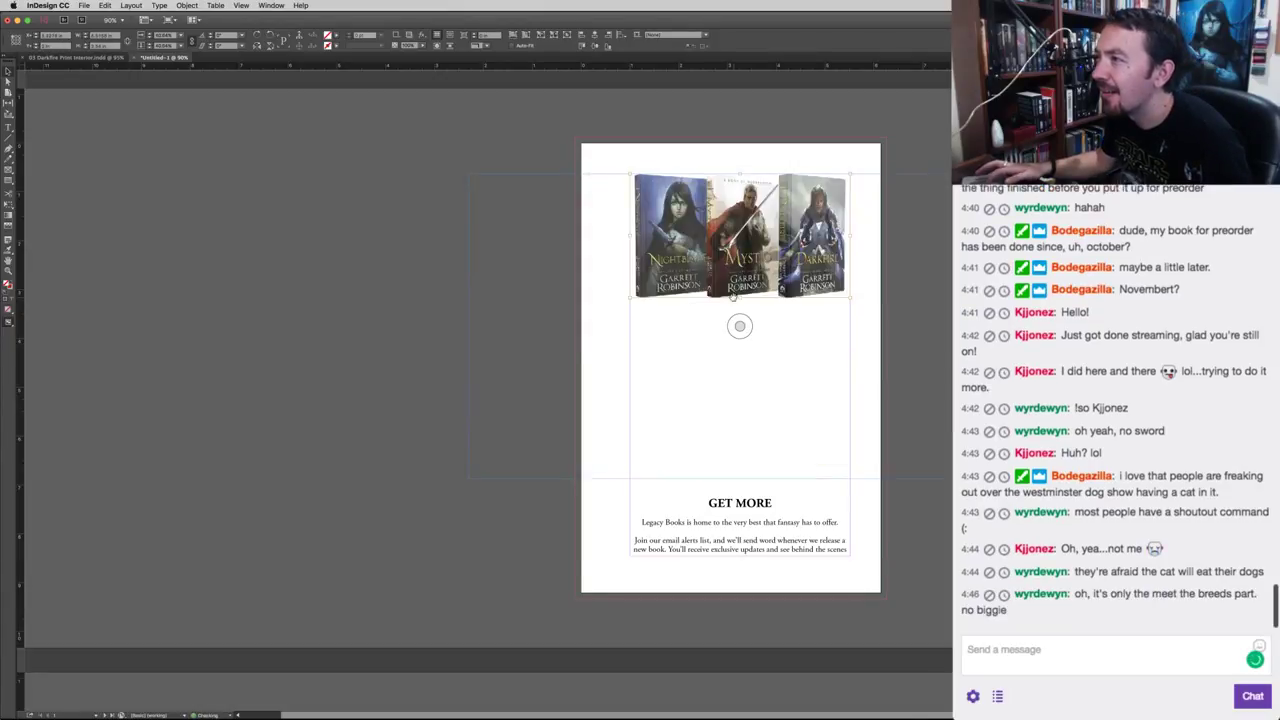
{"action": "left_click", "coordinate": [742, 396]}
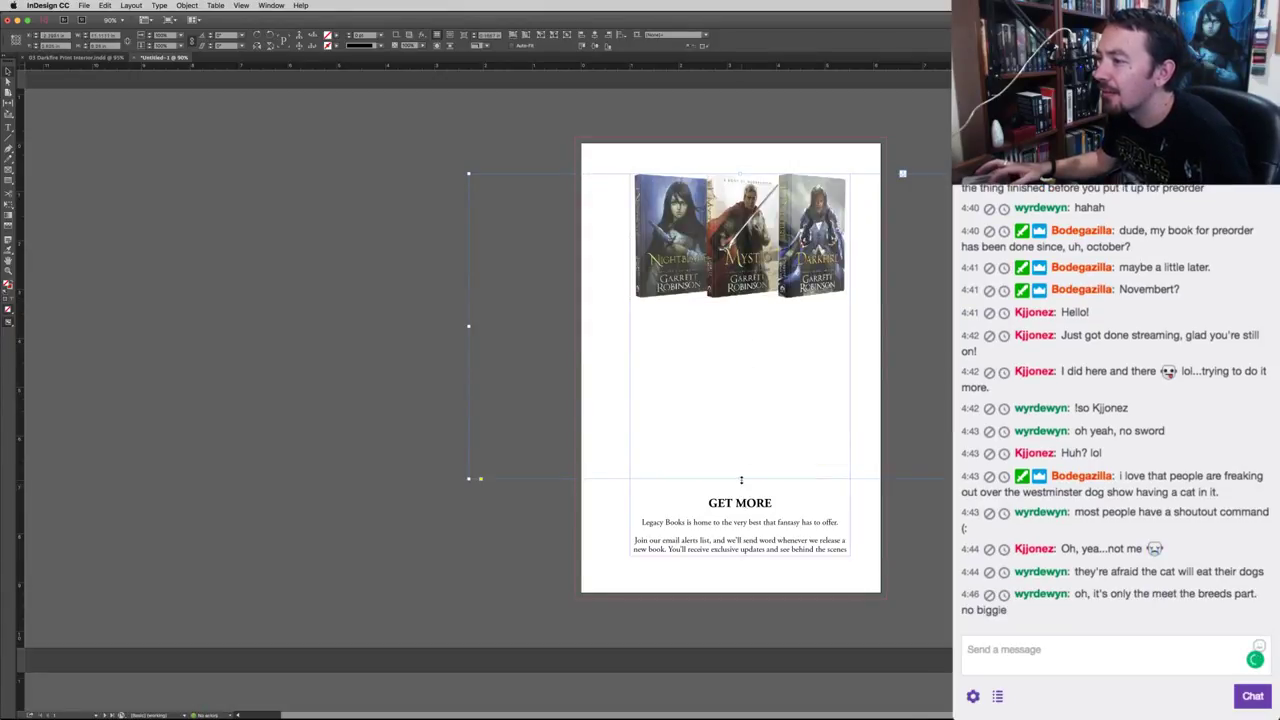
{"action": "left_click_drag", "start_coordinate": [741, 480], "coordinate": [741, 297]}
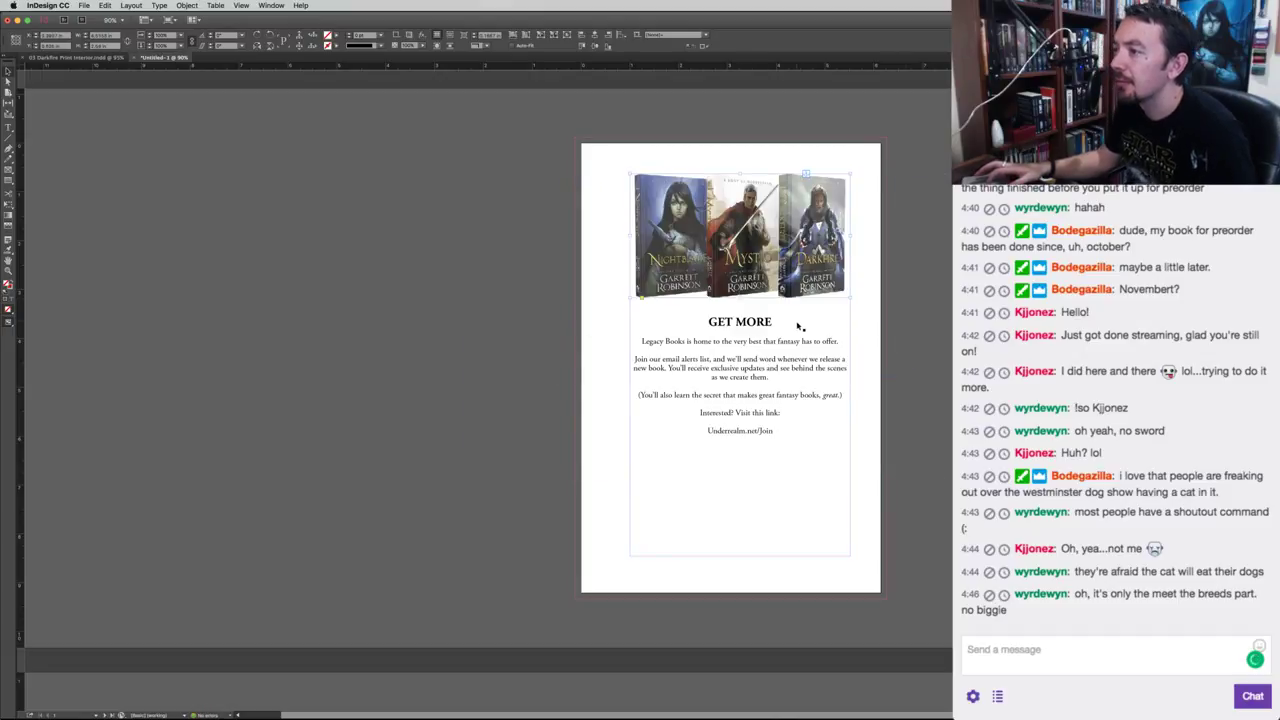
Insert a break ahead of the cover image to move the "GET MORE" content onto the second page.
{"action": "key", "text": "super+shift+a"}
{"action": "double_click", "coordinate": [711, 322]}
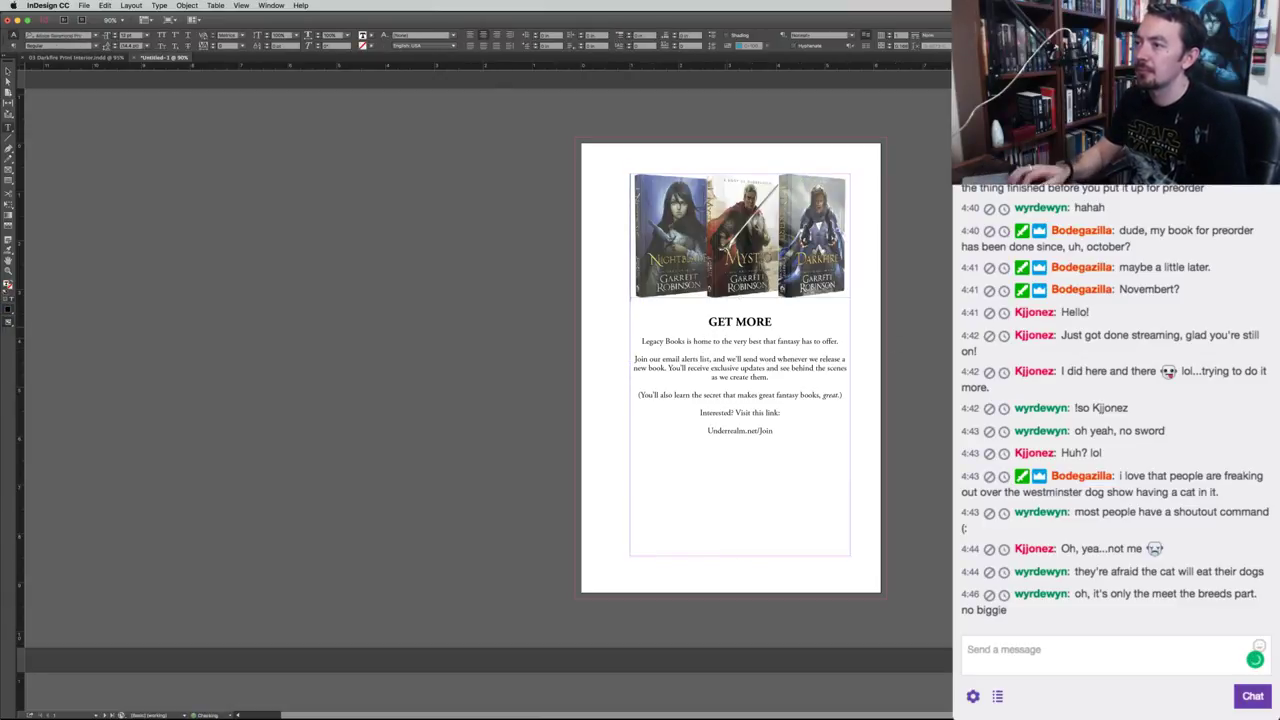
{"action": "key", "text": "KP_Enter"}
{"action": "key", "text": "shift+Page_Up"}
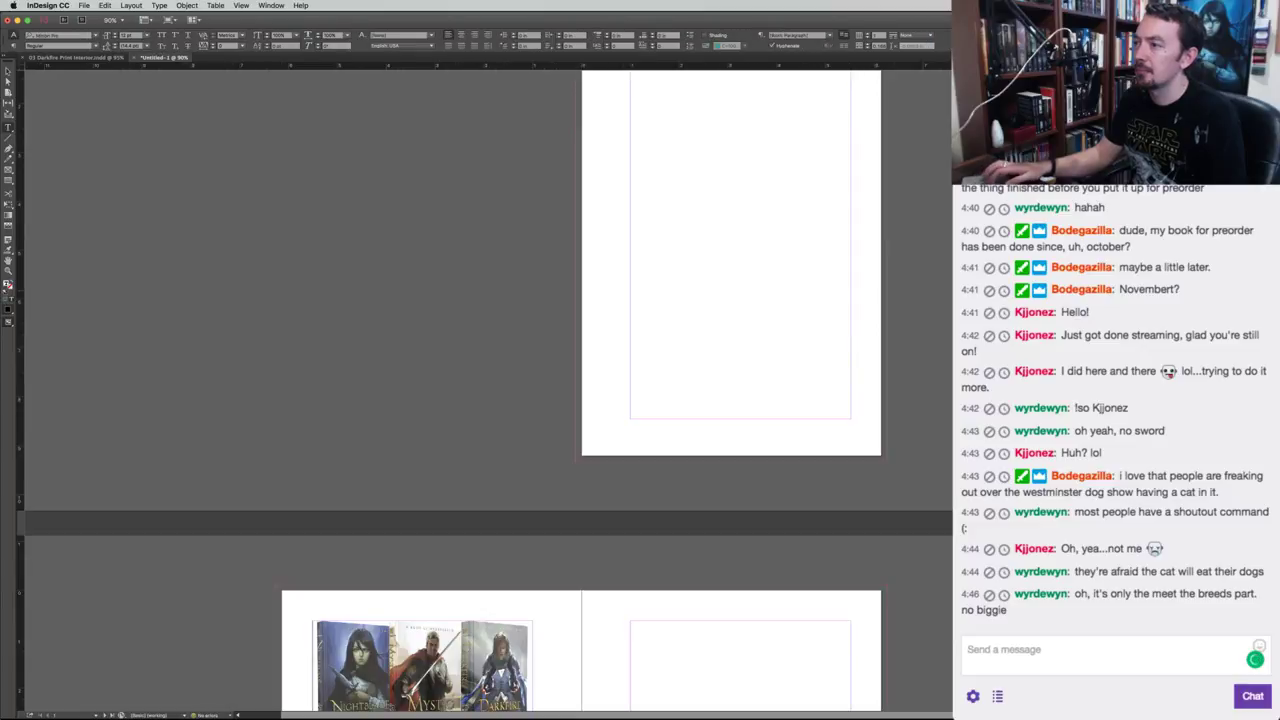
Look over the opening spreads of the flowed interior at 85% zoom, including the "GET MORE" and chapter one pages.
{"action": "key", "text": "Escape"}
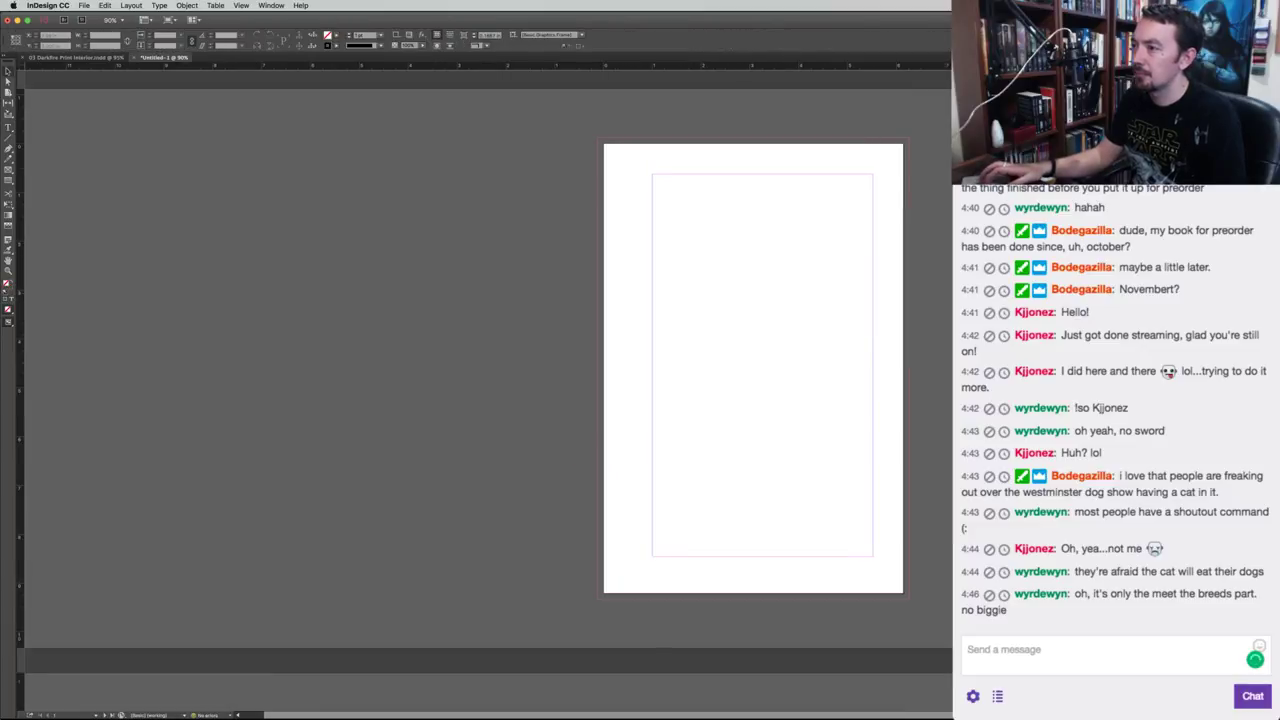
{"action": "key", "text": "shift+Page_Up"}
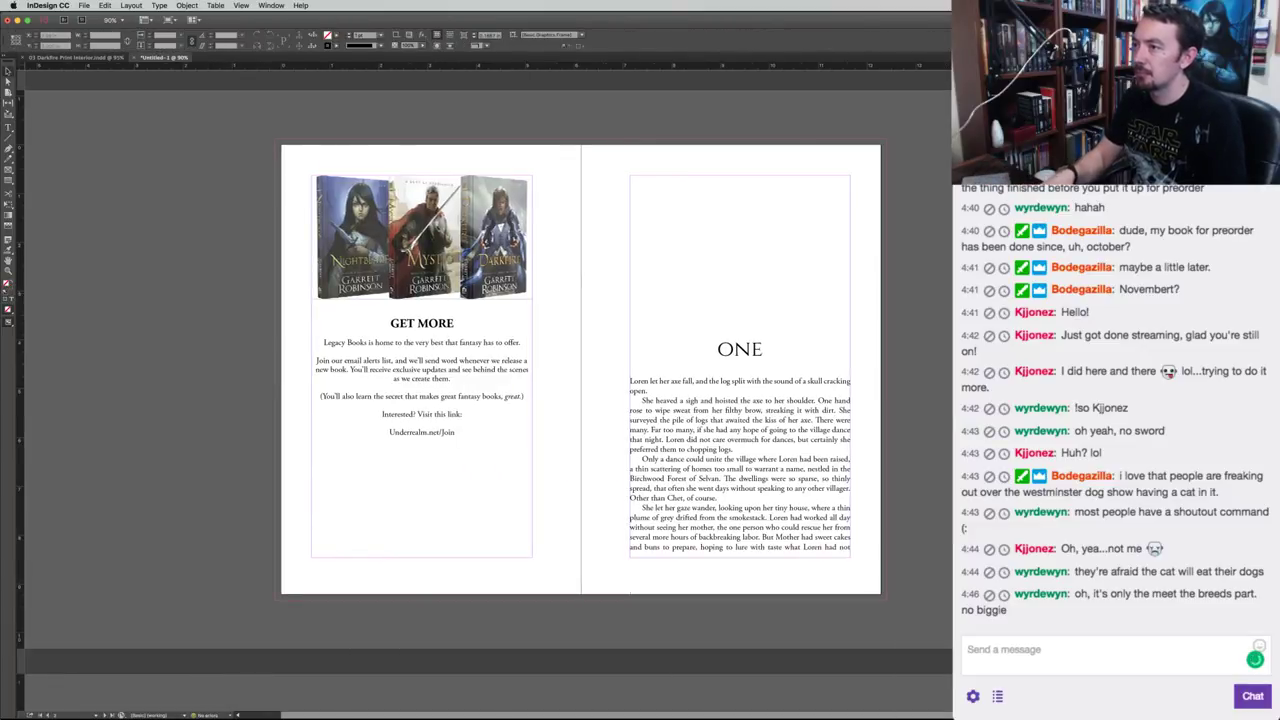
{"action": "key", "text": "shift+Page_Up"}
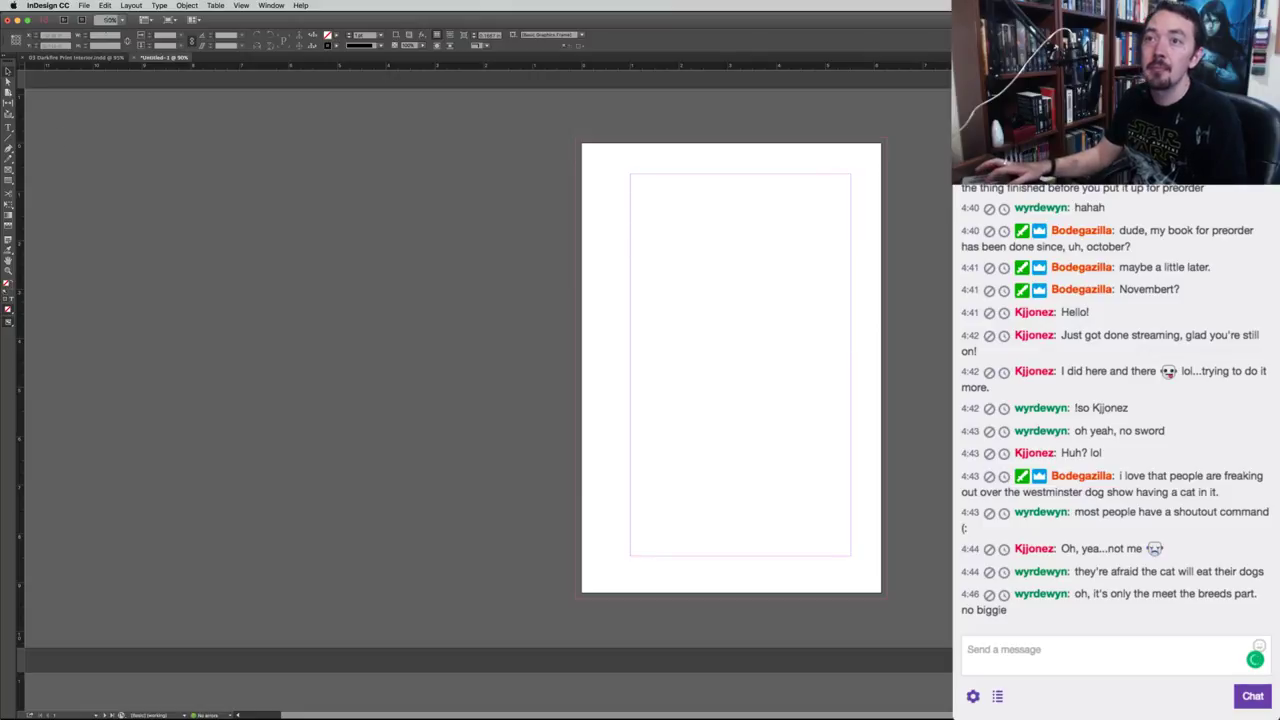
{"action": "key", "text": "Return"}
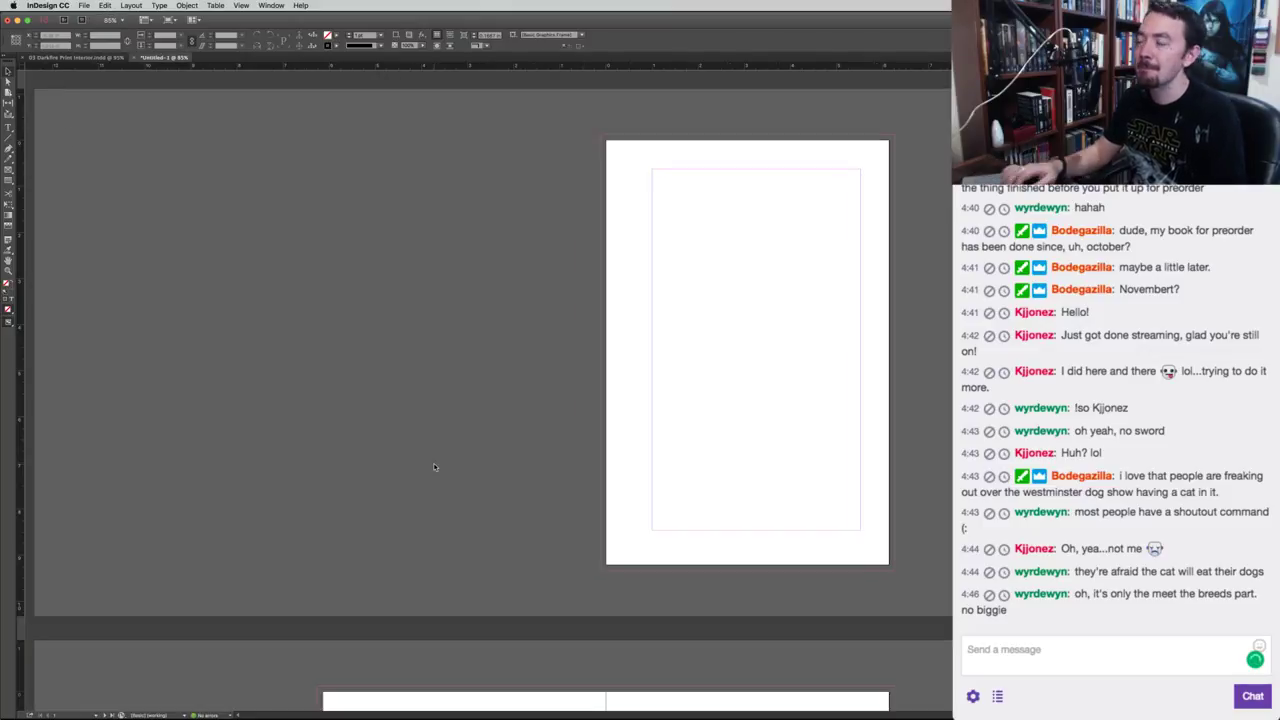
{"action": "key", "text": "shift+Page_Down"}
{"action": "key", "text": "shift+Page_Down"}
{"action": "key", "text": "shift+Page_Up"}
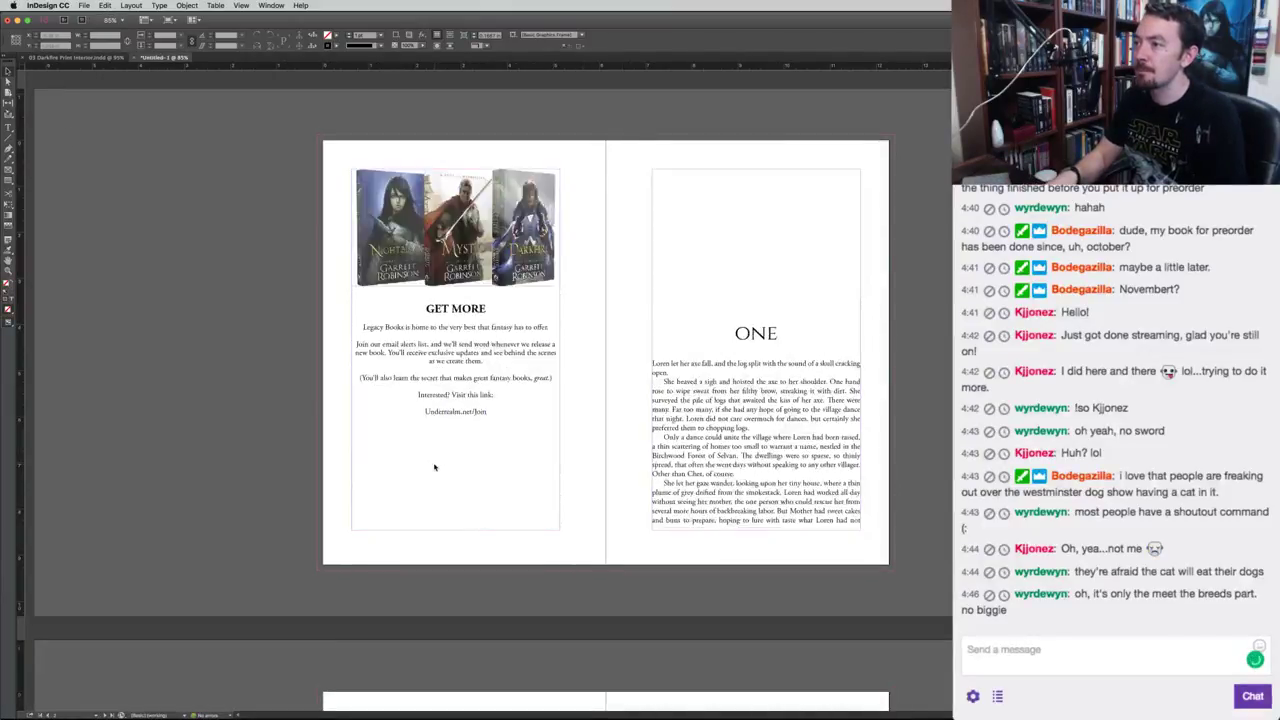
{"action": "key", "text": "shift+Page_Up"}
Switch to Photoshop and open the Image Size settings for Title Page 00.psd with its dimensions in inches.
{"action": "key", "text": "super+Tab"}
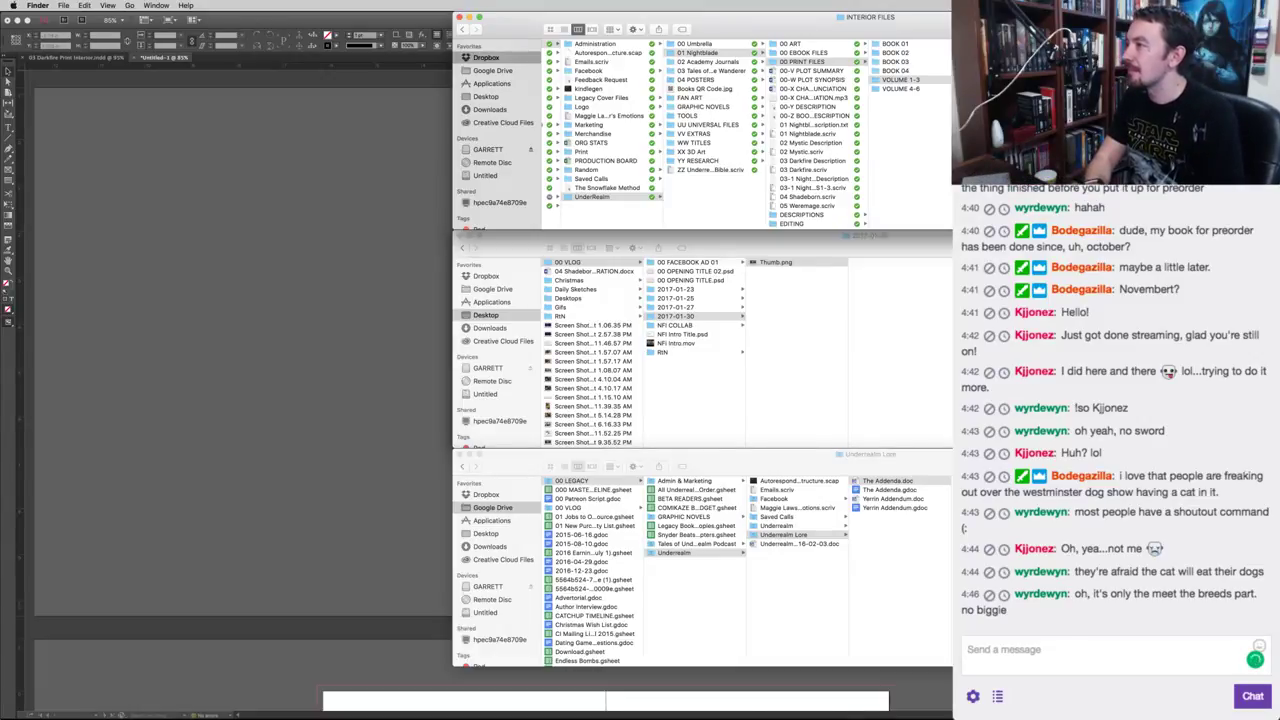
{"action": "key", "text": "super+Tab"}
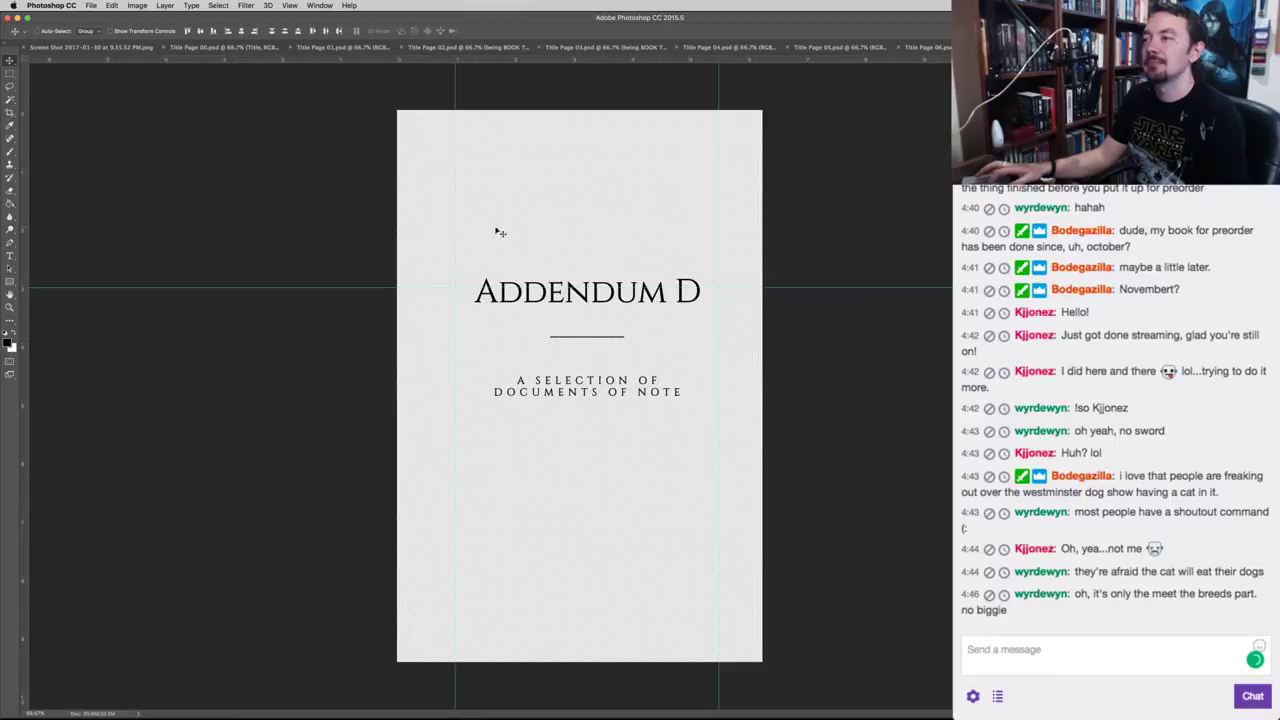
{"action": "left_click", "coordinate": [224, 47]}
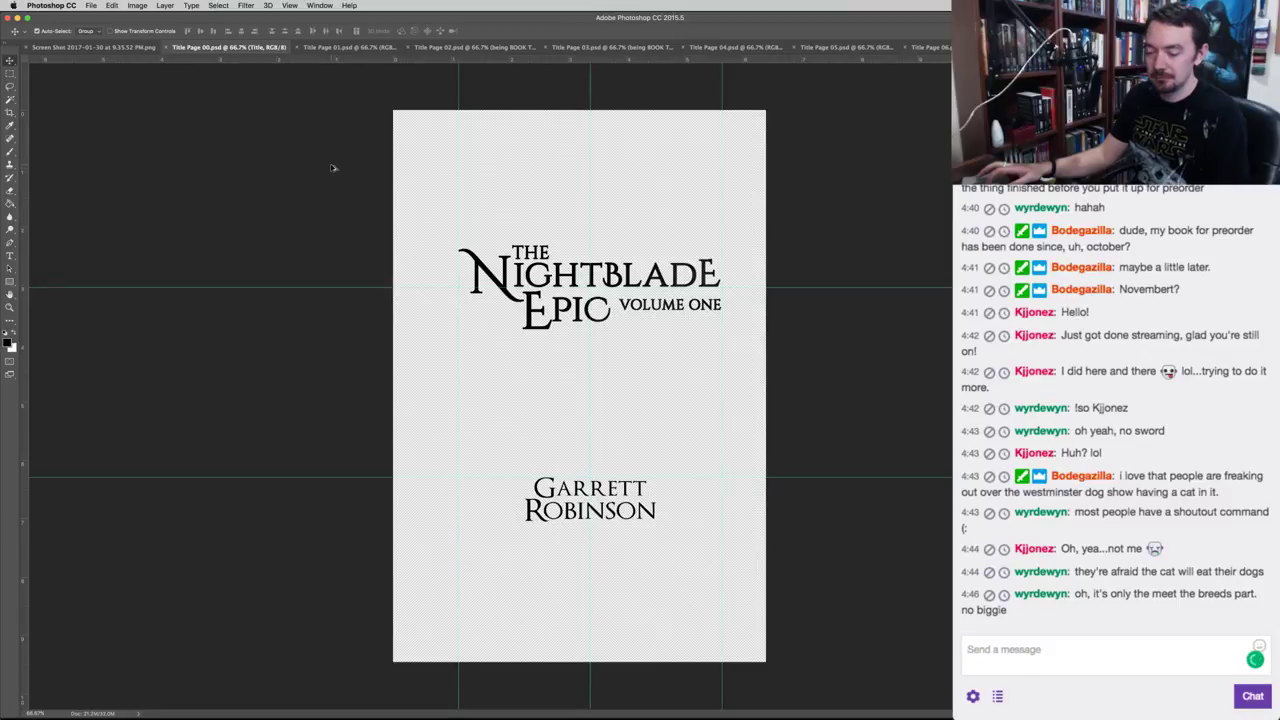
{"action": "key", "text": "alt+super+c"}
{"action": "key", "text": "Escape"}
{"action": "key", "text": "alt+super+i"}
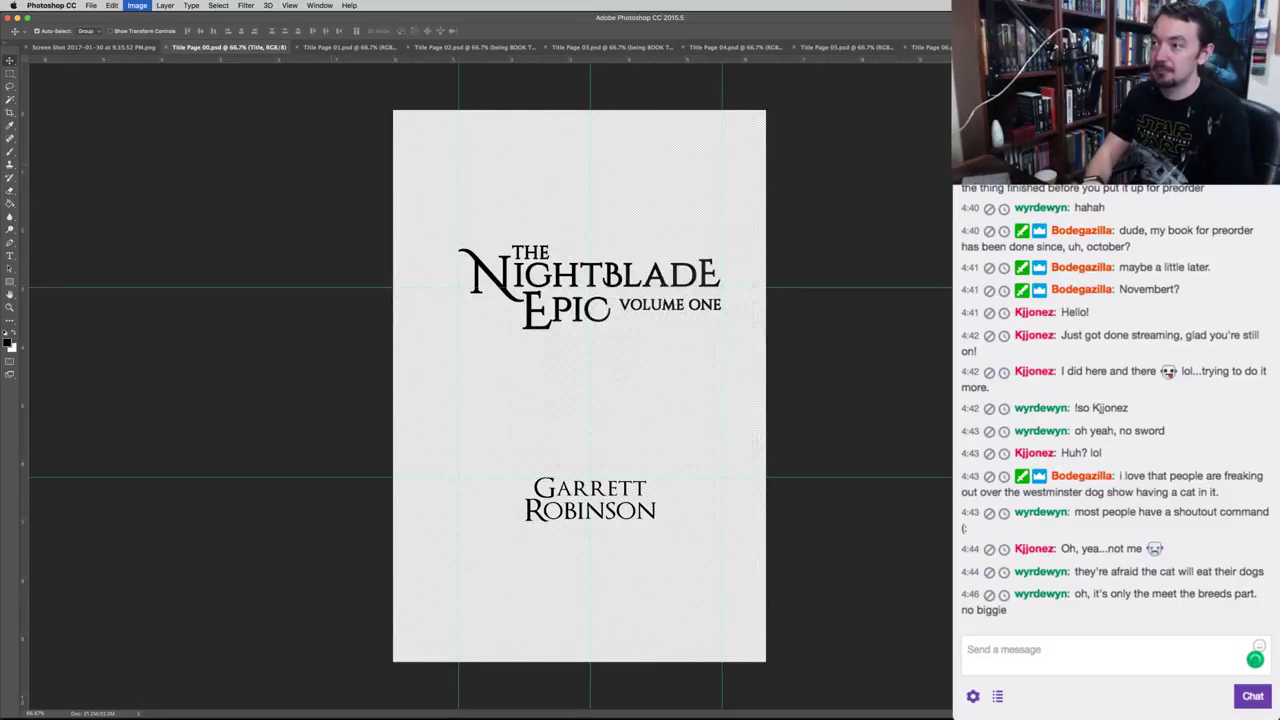
{"action": "key", "text": "super+alt+i"}
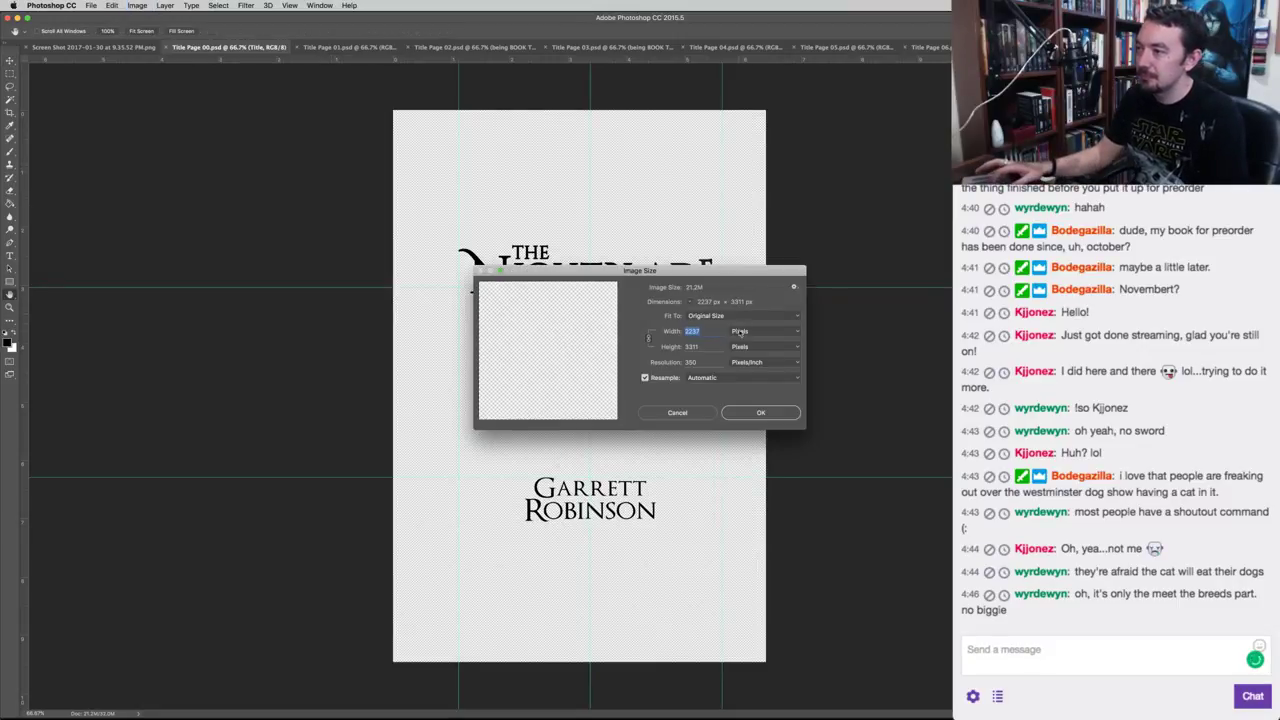
{"action": "left_click", "coordinate": [748, 331]}
{"action": "left_click", "coordinate": [750, 339]}
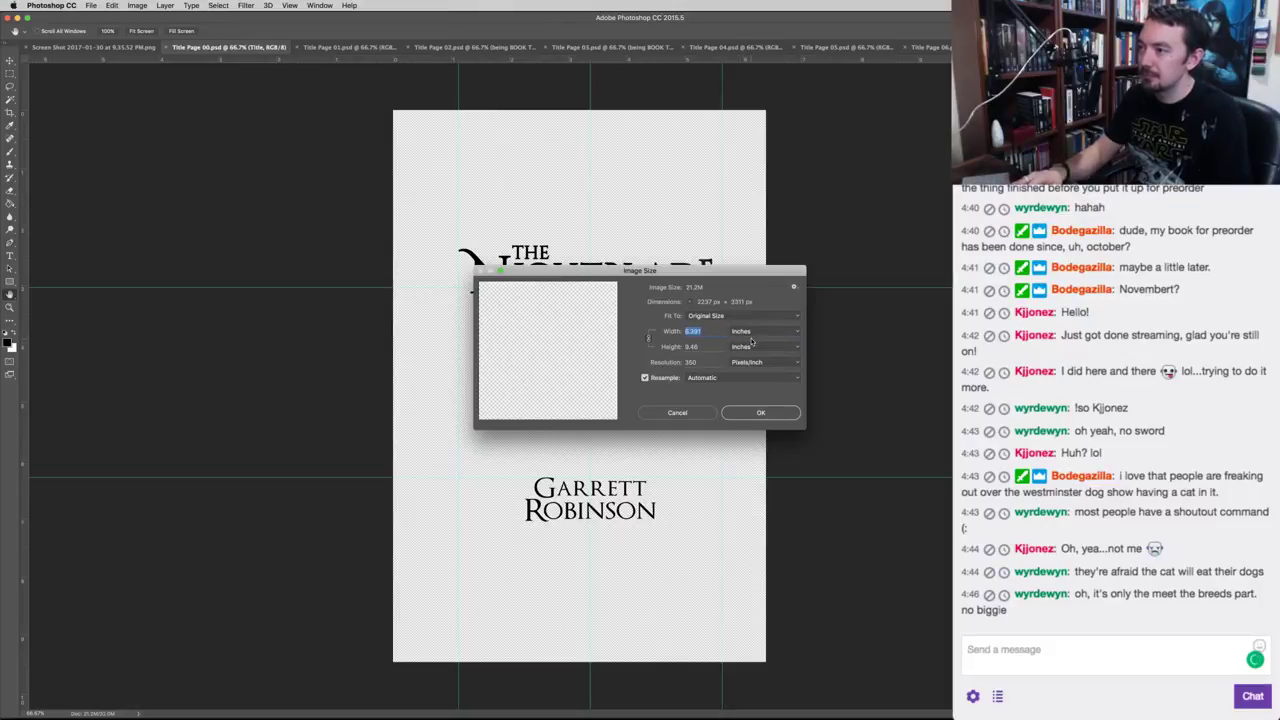
Check the book's trim size on the Lightning Source title setup page in Chrome and return to Photoshop.
{"action": "key", "text": "super+Tab"}
{"action": "key", "text": "super+Tab"}
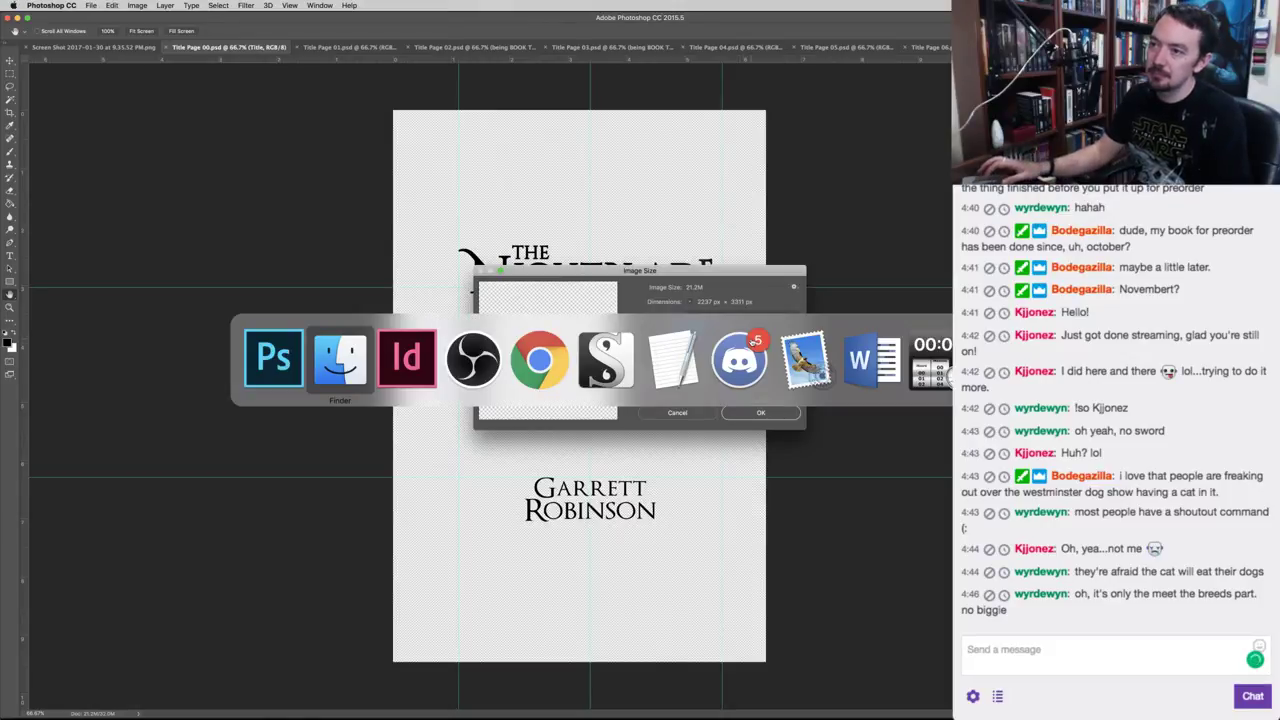
{"action": "key", "text": "super+Tab"}
{"action": "key", "text": "super+Tab"}
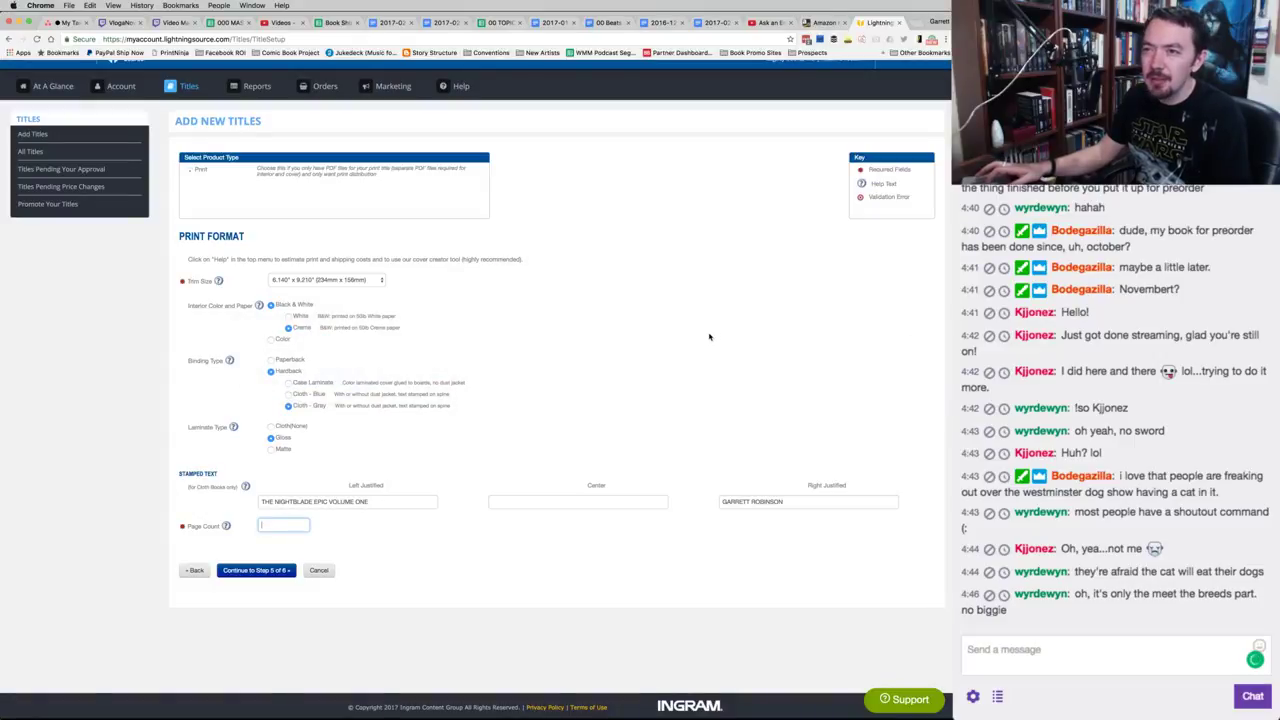
{"action": "key", "text": "super+Tab"}
Resize the title page image proportionally to a height of 9.21 inches.
{"action": "key", "text": "BackSpace"}
{"action": "key", "text": "BackSpace"}
{"action": "key", "text": "BackSpace"}
{"action": "key", "text": "BackSpace"}
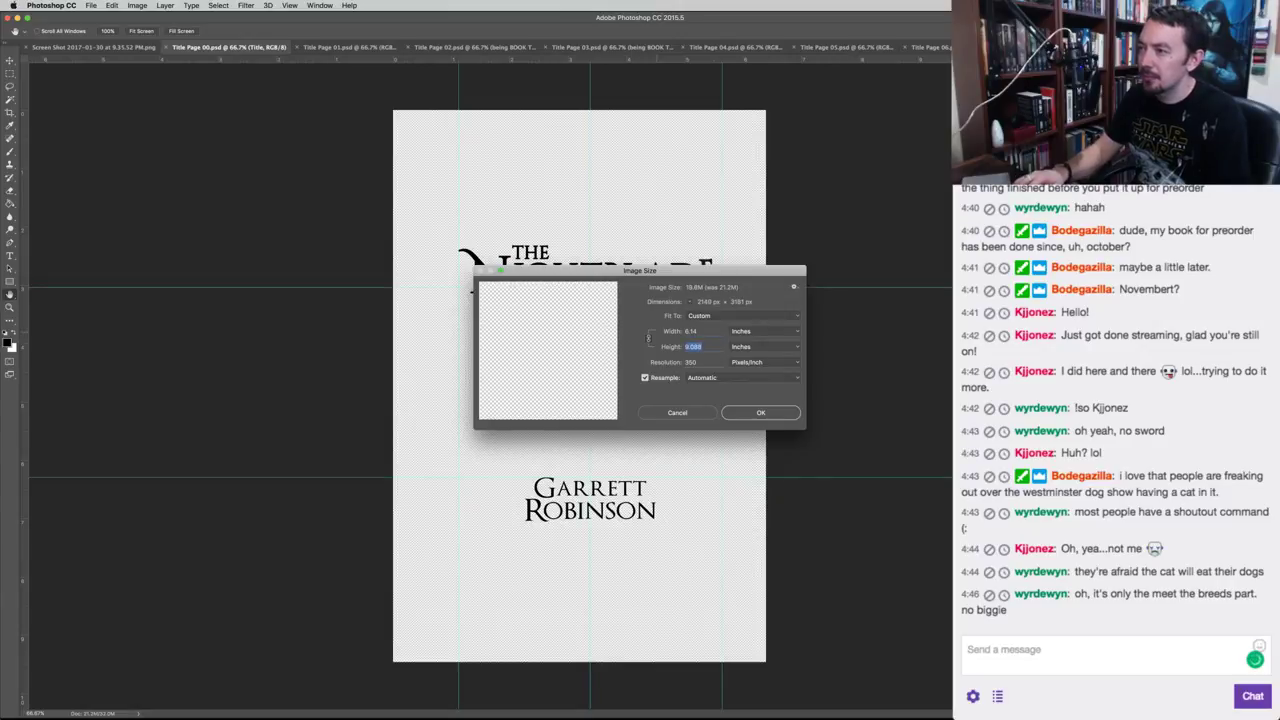
{"action": "type", "text": "9.21"}
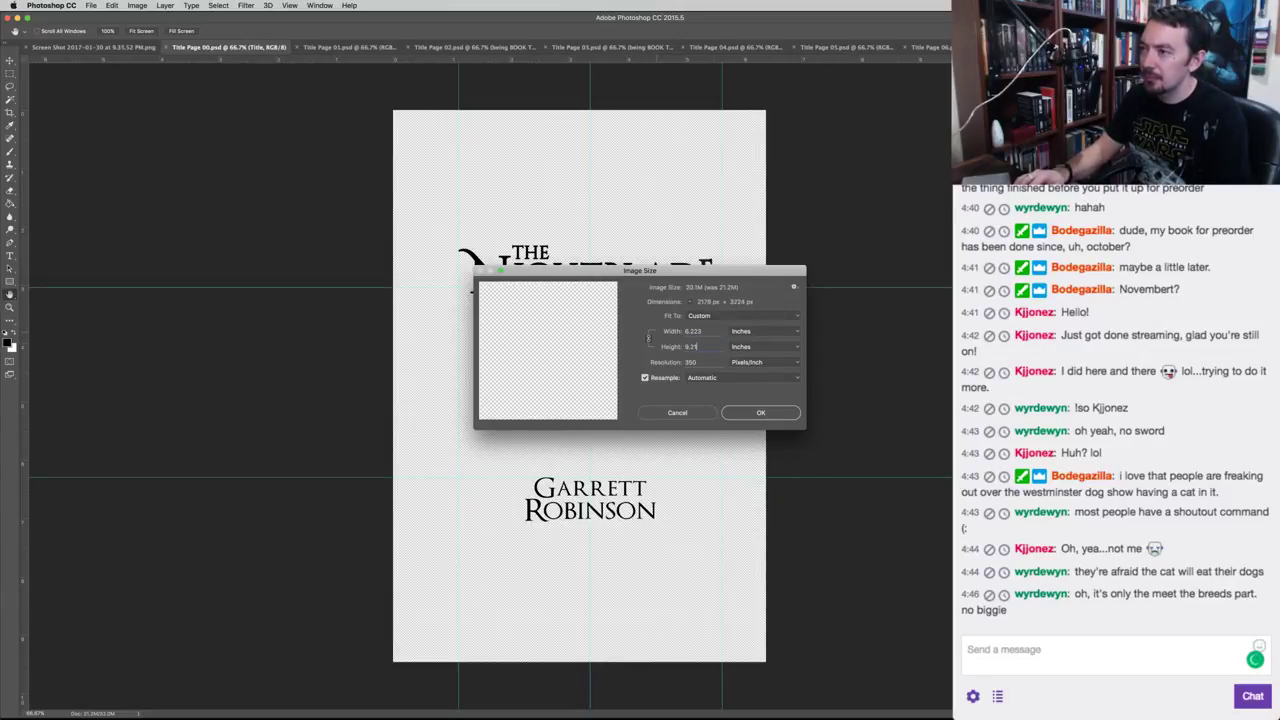
{"action": "key", "text": "Return"}
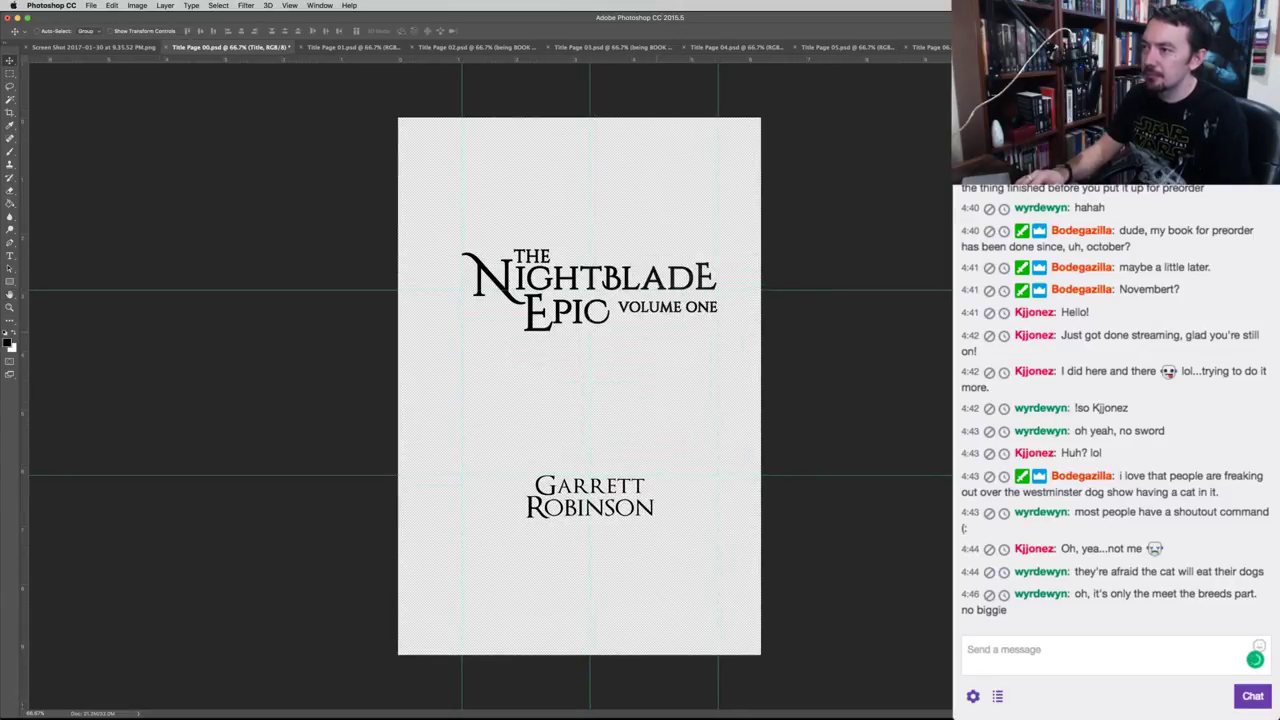
Set the title page's canvas width to 6.14 inches.
{"action": "key", "text": "super+alt+c"}
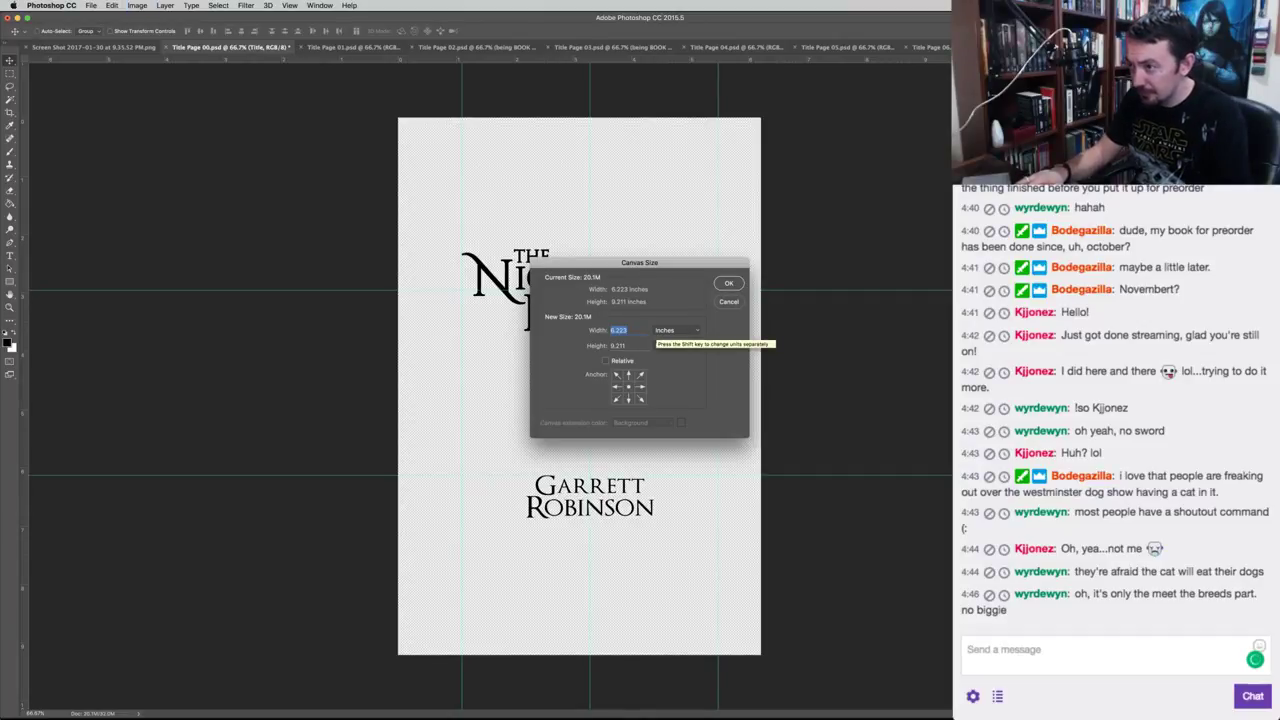
{"action": "type", "text": "6.14"}
{"action": "key", "text": "Return"}
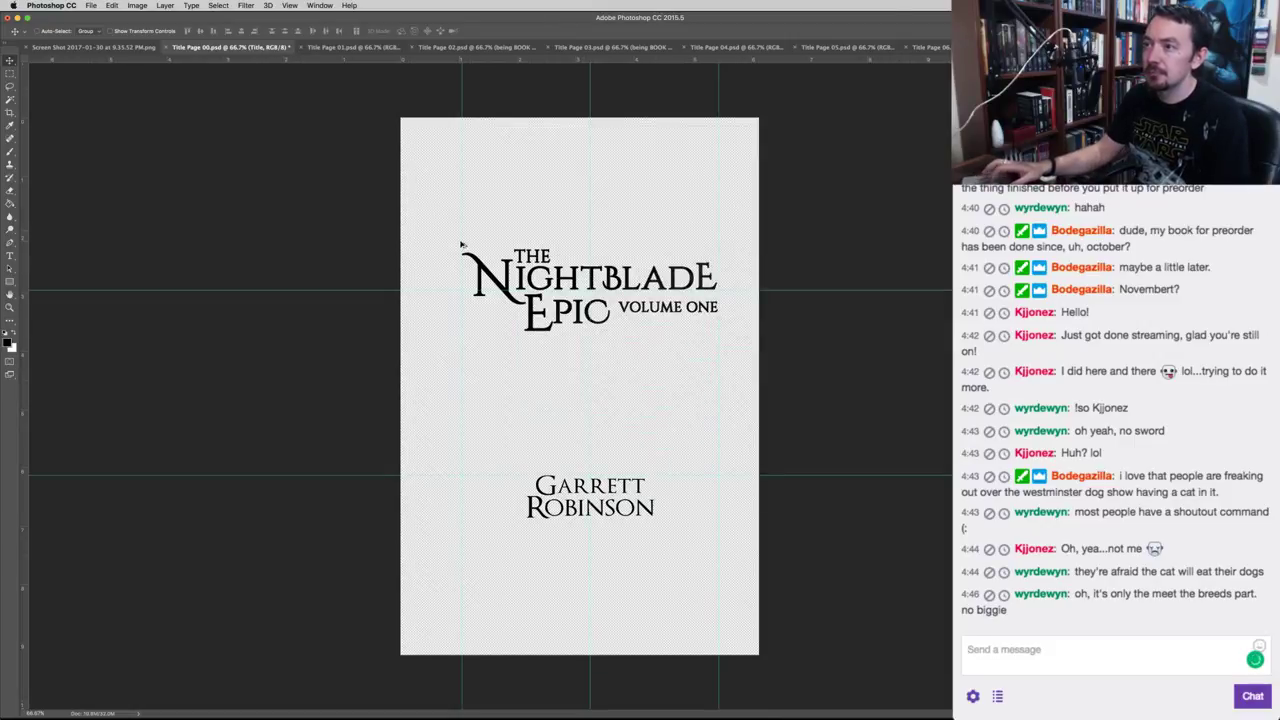
Move the left vertical guide slightly outward from the edge of the book title.
{"action": "scroll", "coordinate": [461, 244], "scroll_direction": "up", "scroll_amount": 10}
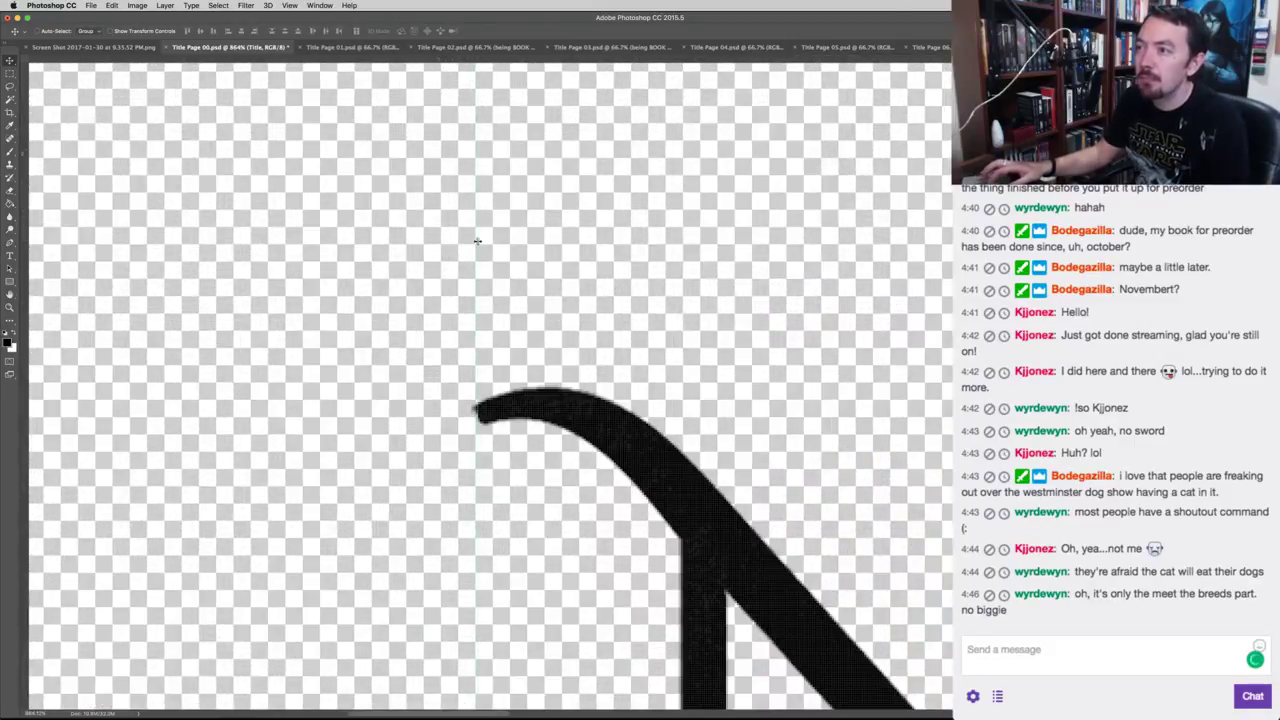
{"action": "left_click_drag", "start_coordinate": [483, 241], "coordinate": [436, 243]}
{"action": "key", "text": "super+0"}
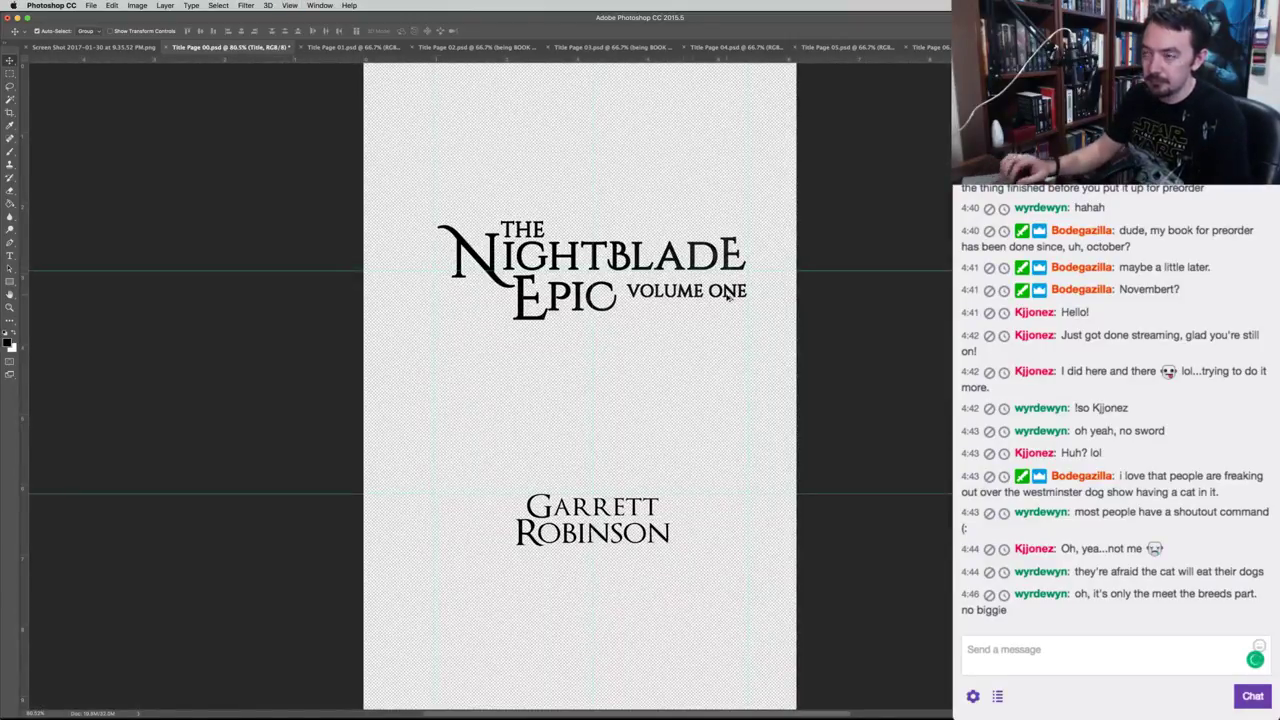
Calculate 6.14-.625 and move the right vertical guide to 5.515 inches.
{"action": "key", "text": "super+space"}
{"action": "type", "text": "6.14"}
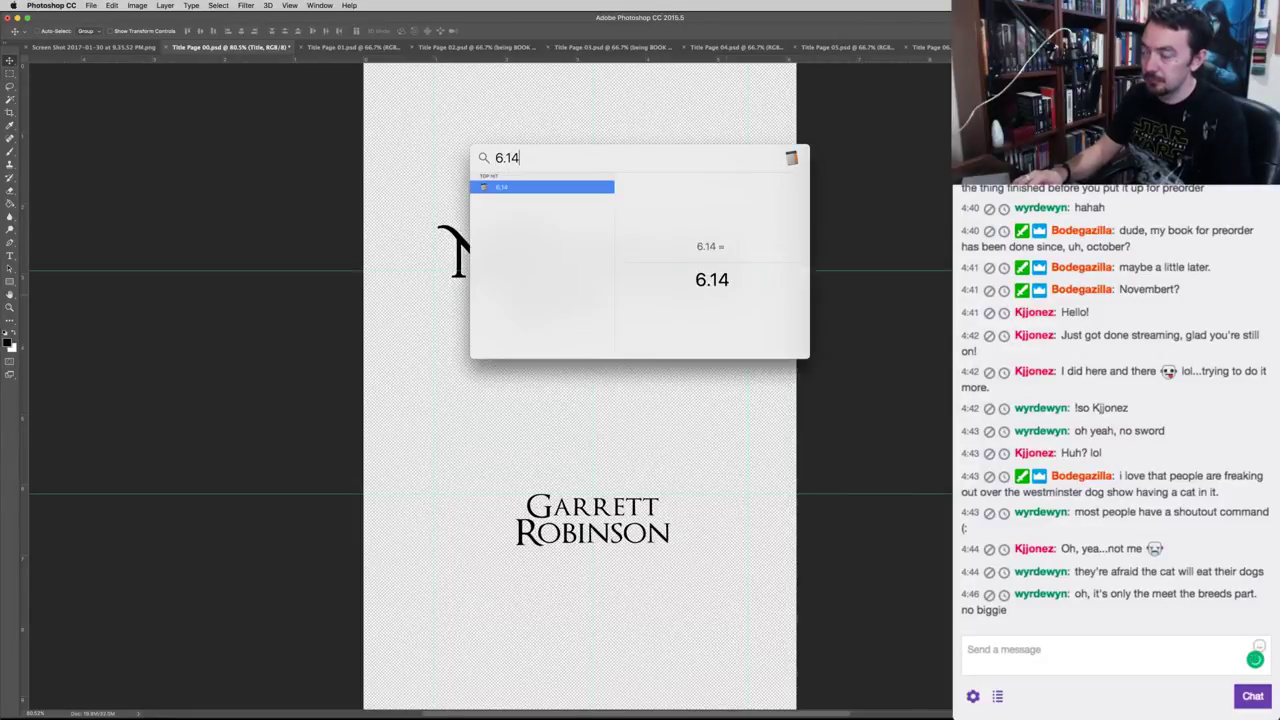
{"action": "type", "text": "-.625"}
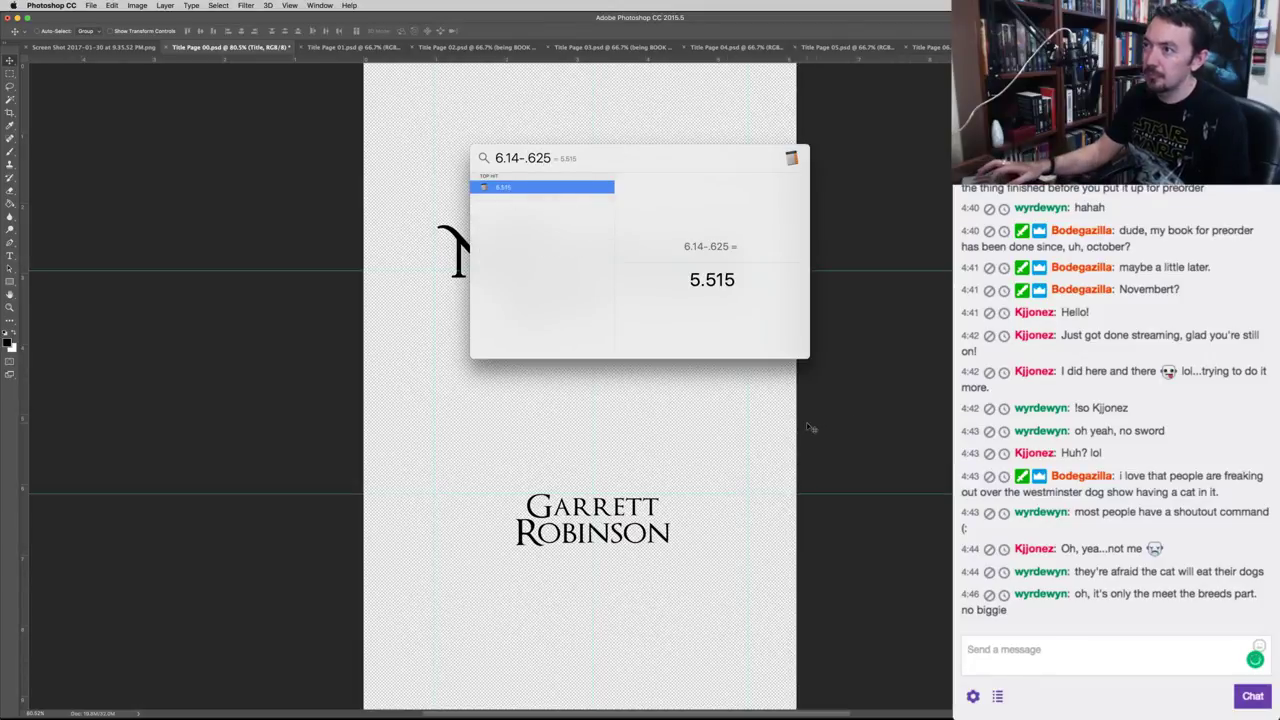
{"action": "key", "text": "Escape"}
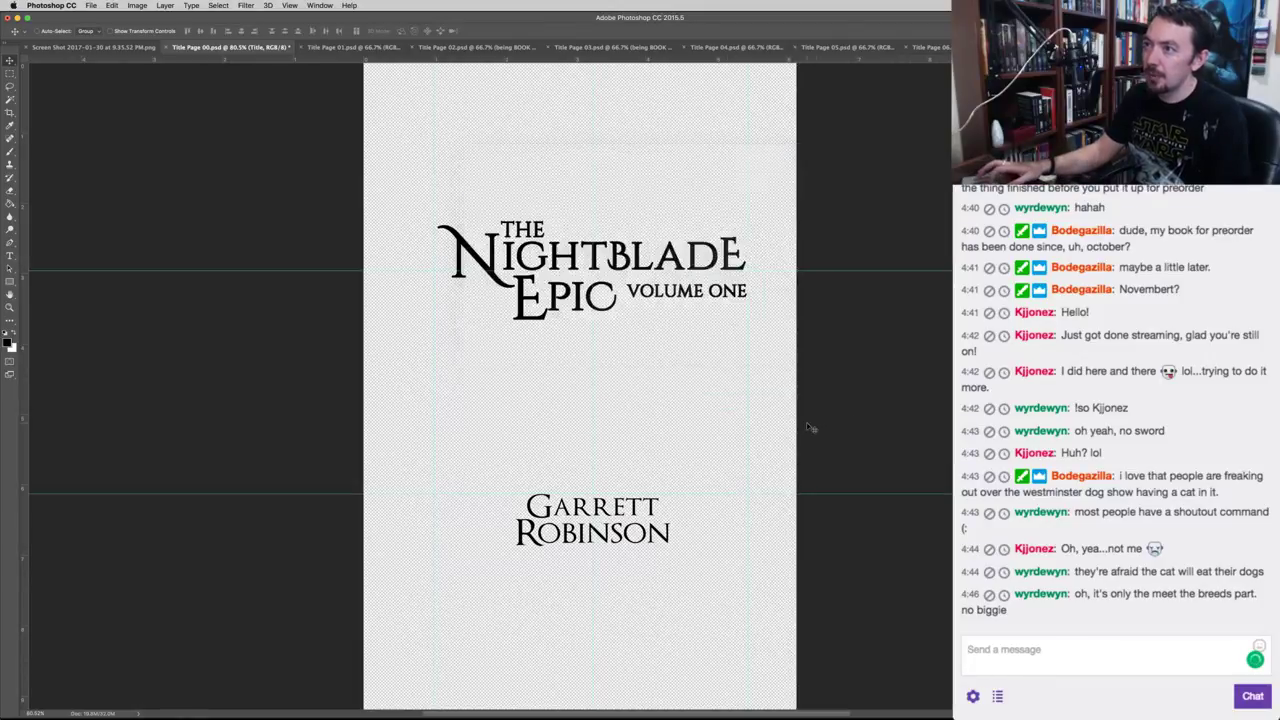
{"action": "scroll", "coordinate": [767, 373], "scroll_direction": "up", "scroll_amount": 5}
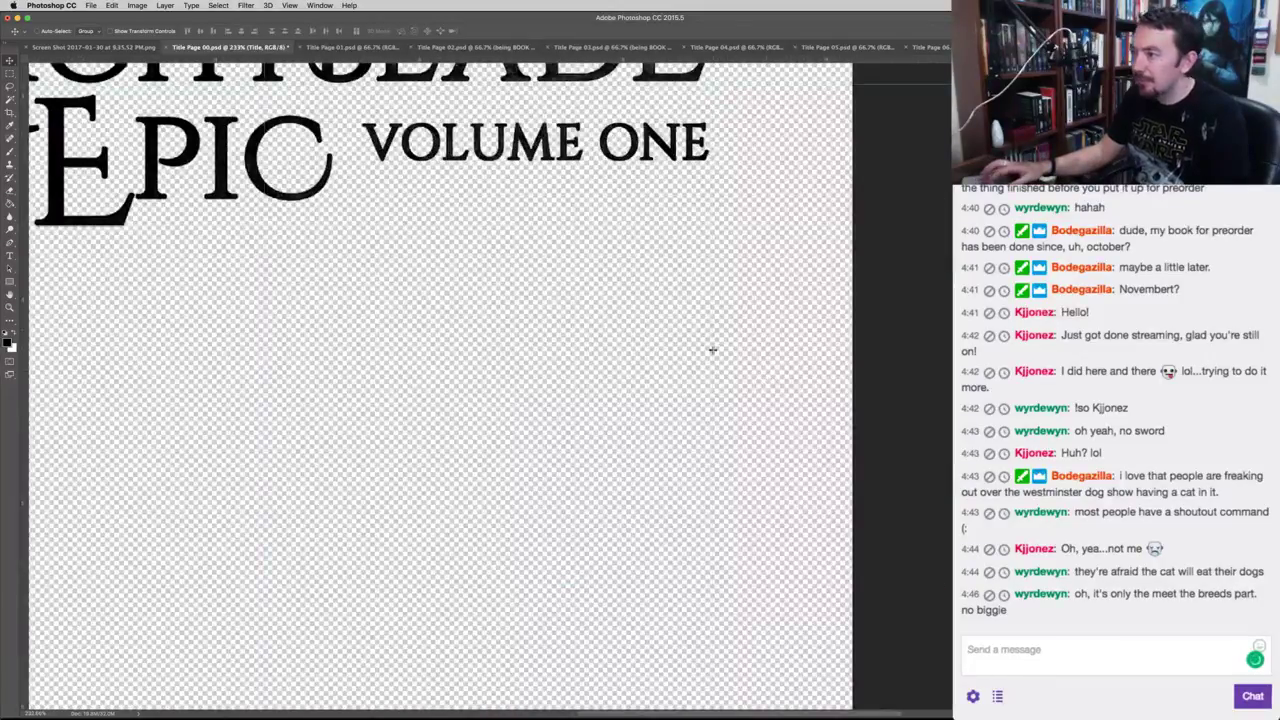
{"action": "scroll", "coordinate": [713, 348], "scroll_direction": "up", "scroll_amount": 8}
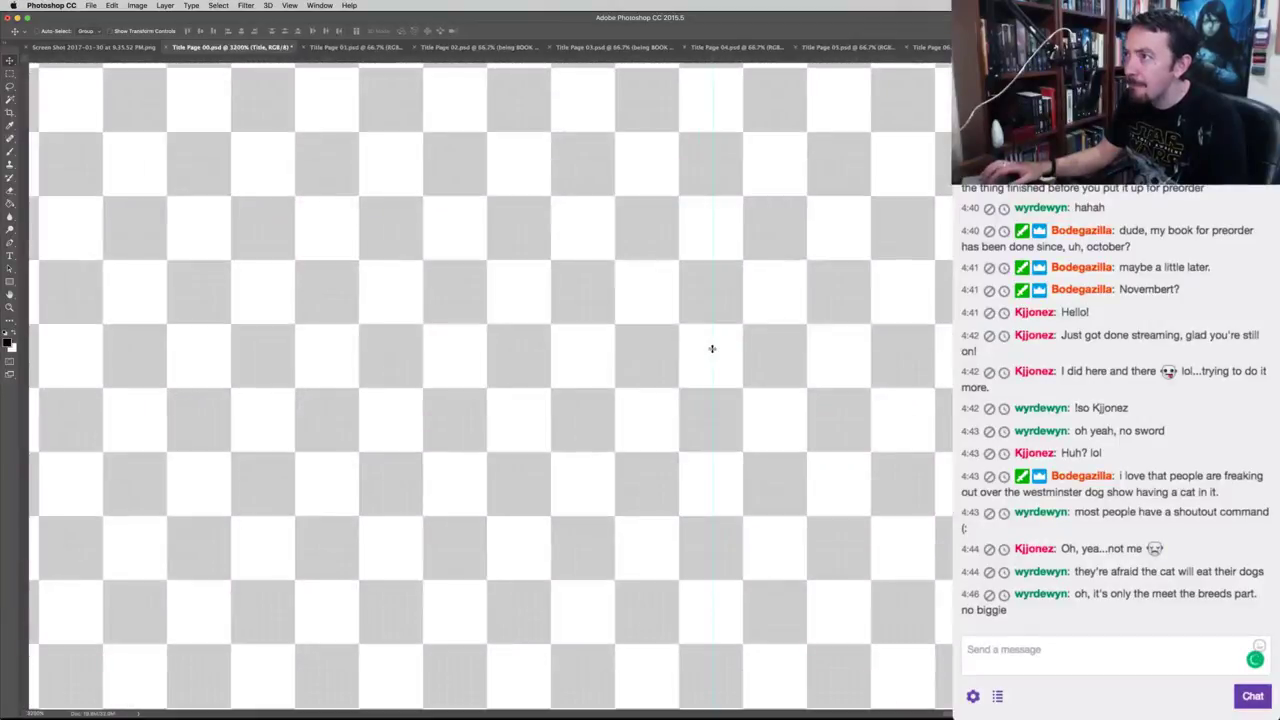
{"action": "left_click_drag", "start_coordinate": [713, 335], "coordinate": [889, 346]}
{"action": "key", "text": "super+0"}
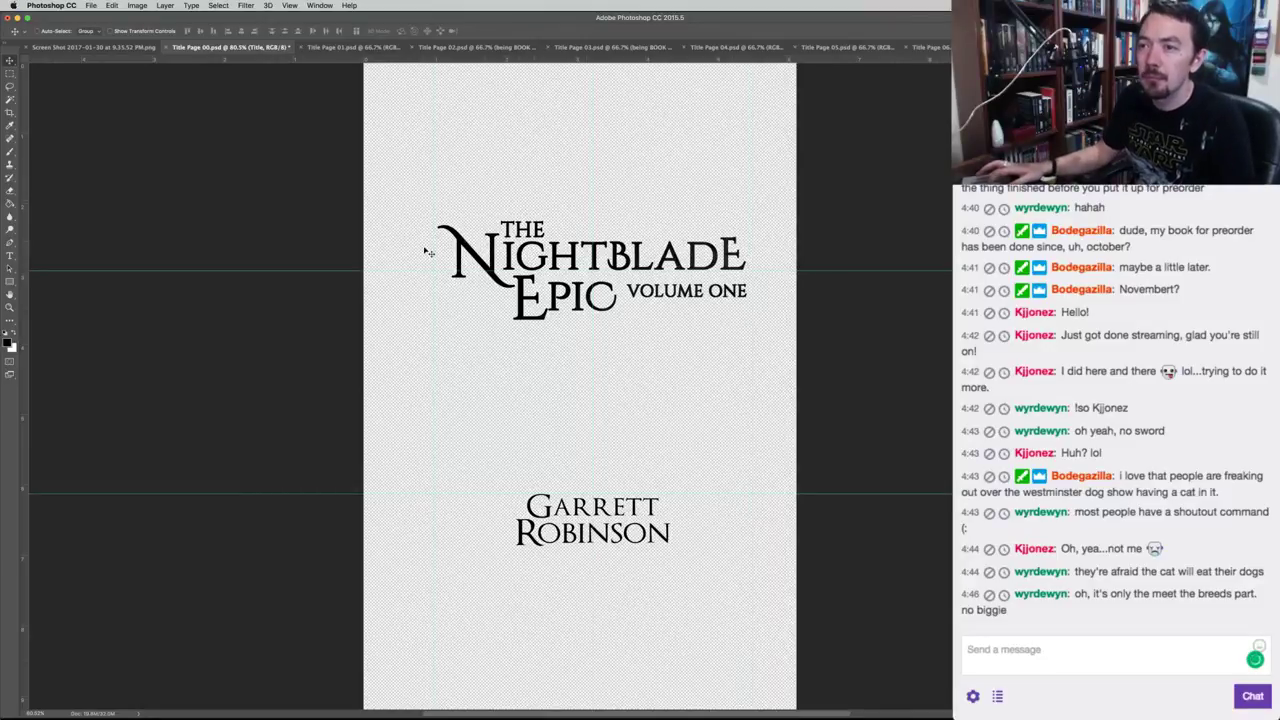
Move the horizontal guide through the title slightly down and the one at the author name slightly up.
{"action": "scroll", "coordinate": [437, 266], "scroll_direction": "up", "scroll_amount": 10}
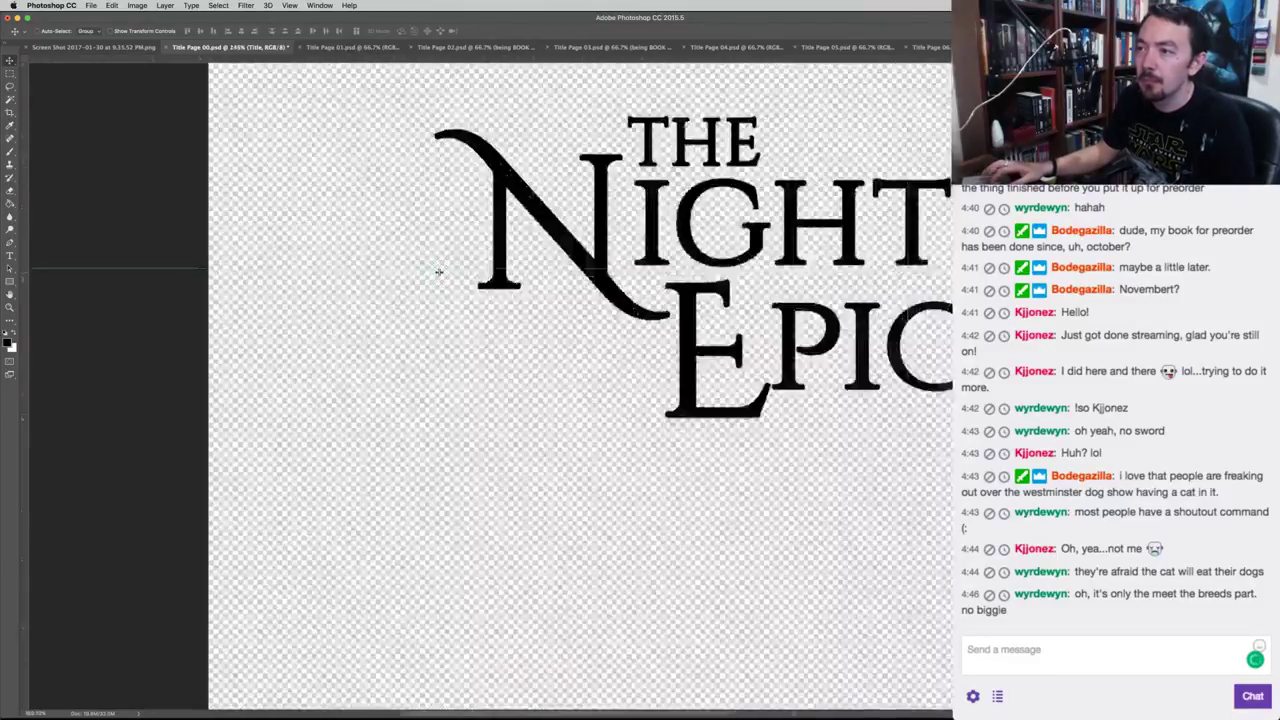
{"action": "left_click_drag", "start_coordinate": [434, 221], "coordinate": [423, 329]}
{"action": "key", "text": "super+0"}
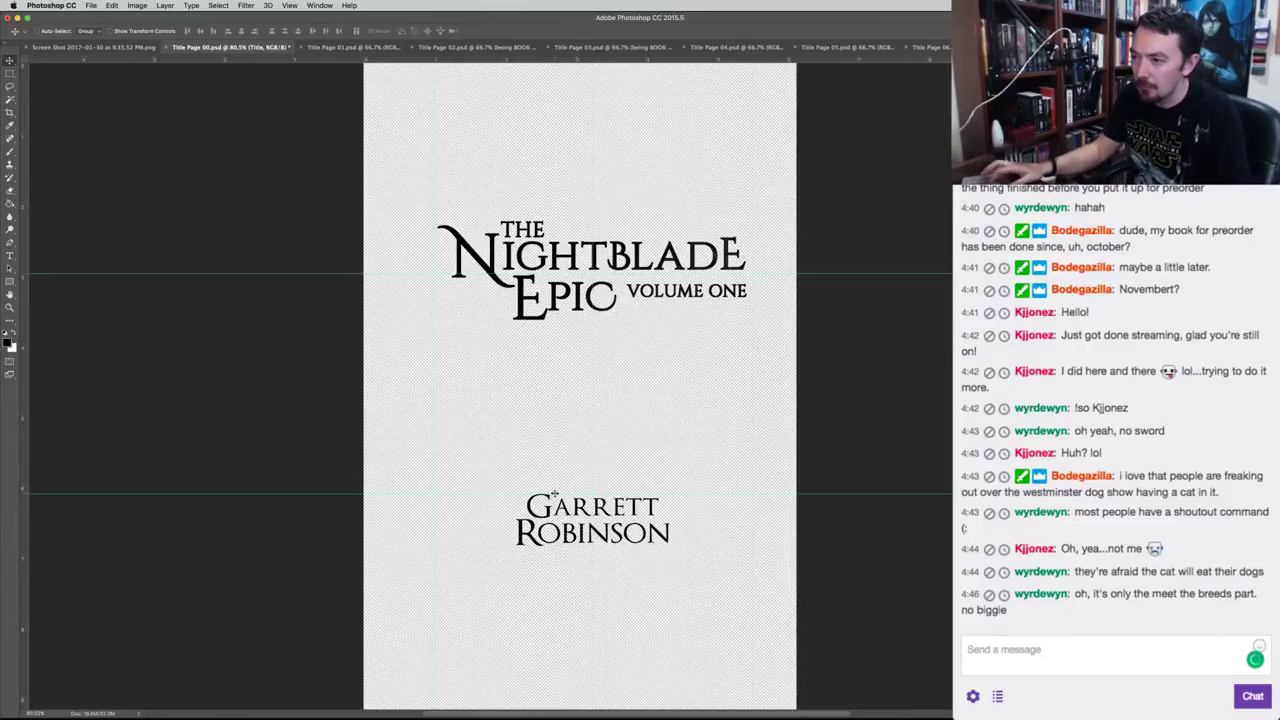
{"action": "scroll", "coordinate": [558, 505], "scroll_direction": "up", "scroll_amount": 10}
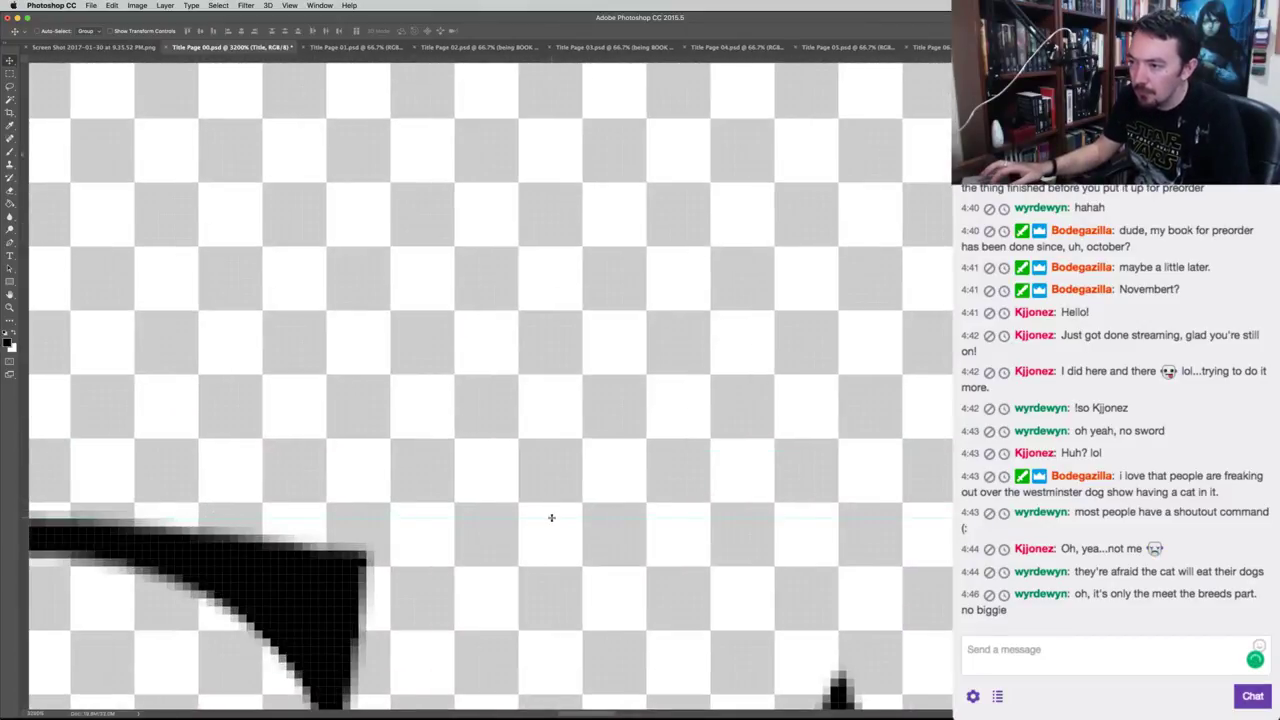
{"action": "left_click_drag", "start_coordinate": [551, 517], "coordinate": [509, 151]}
{"action": "key", "text": "super+0"}
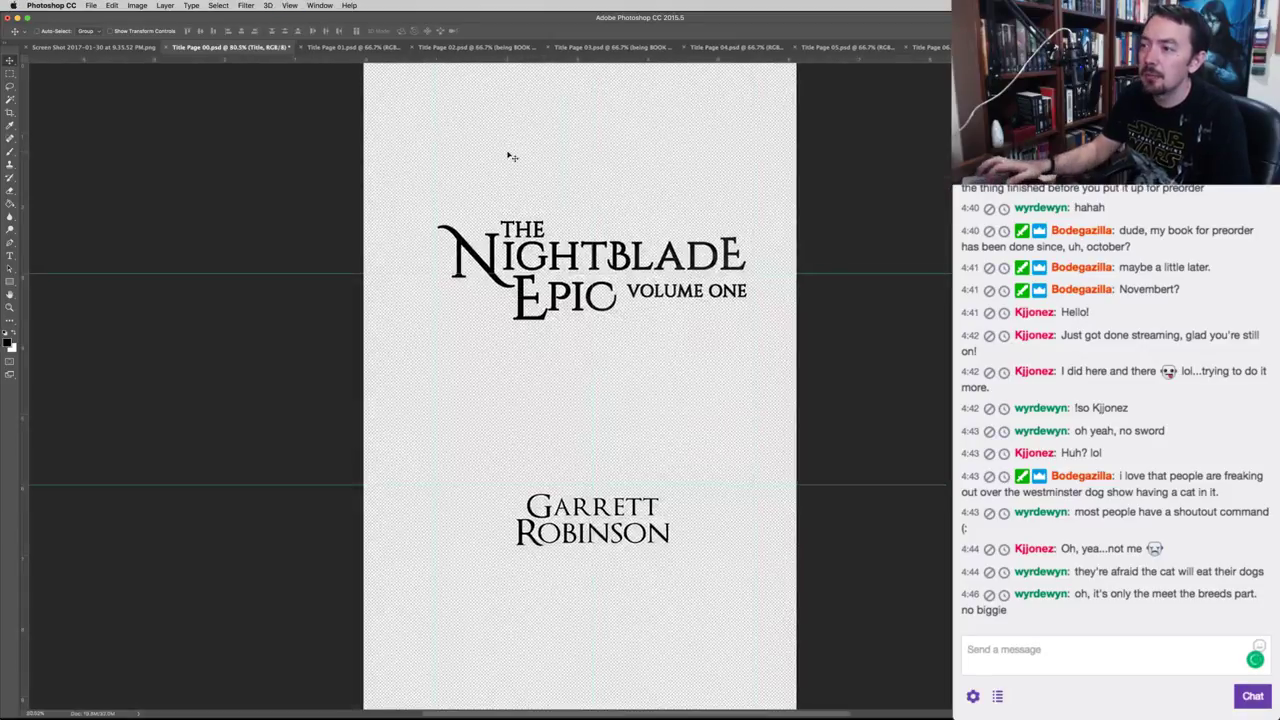
Move the author name up to the lower horizontal guide and centre the book title vertically on the upper guide.
{"action": "key", "text": "alt+["}
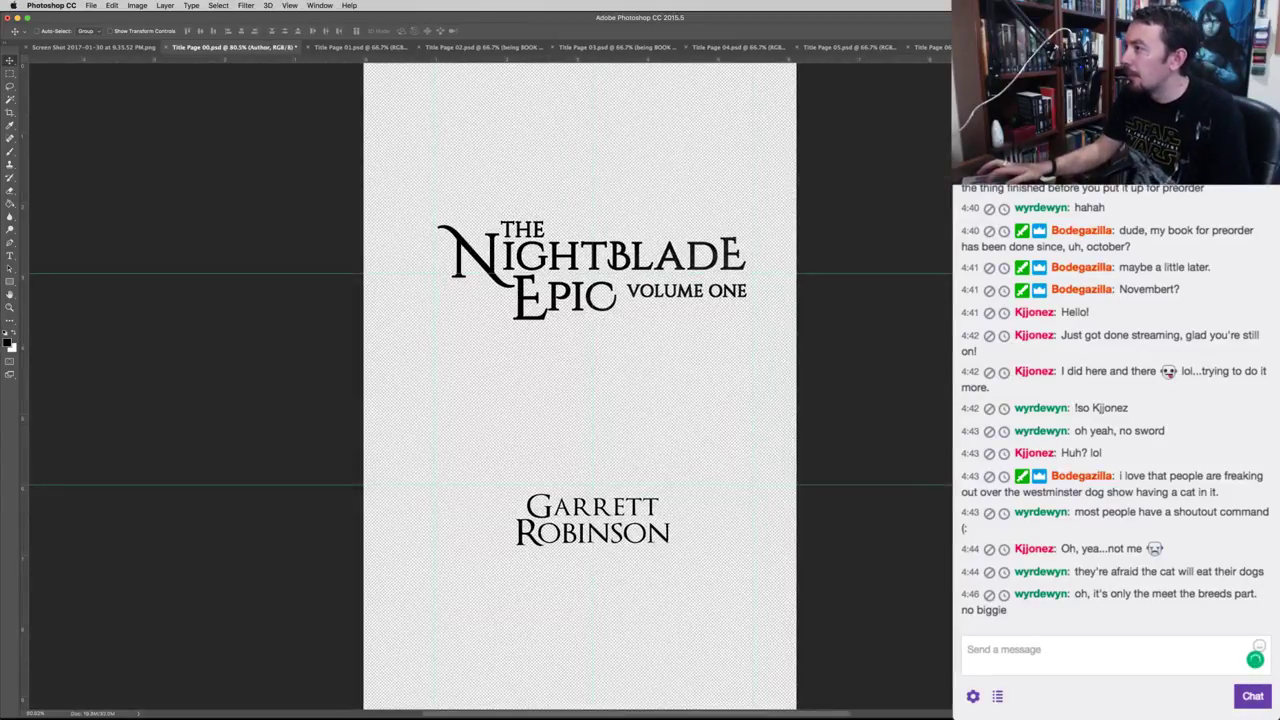
{"action": "left_click_drag", "start_coordinate": [558, 518], "coordinate": [558, 511]}
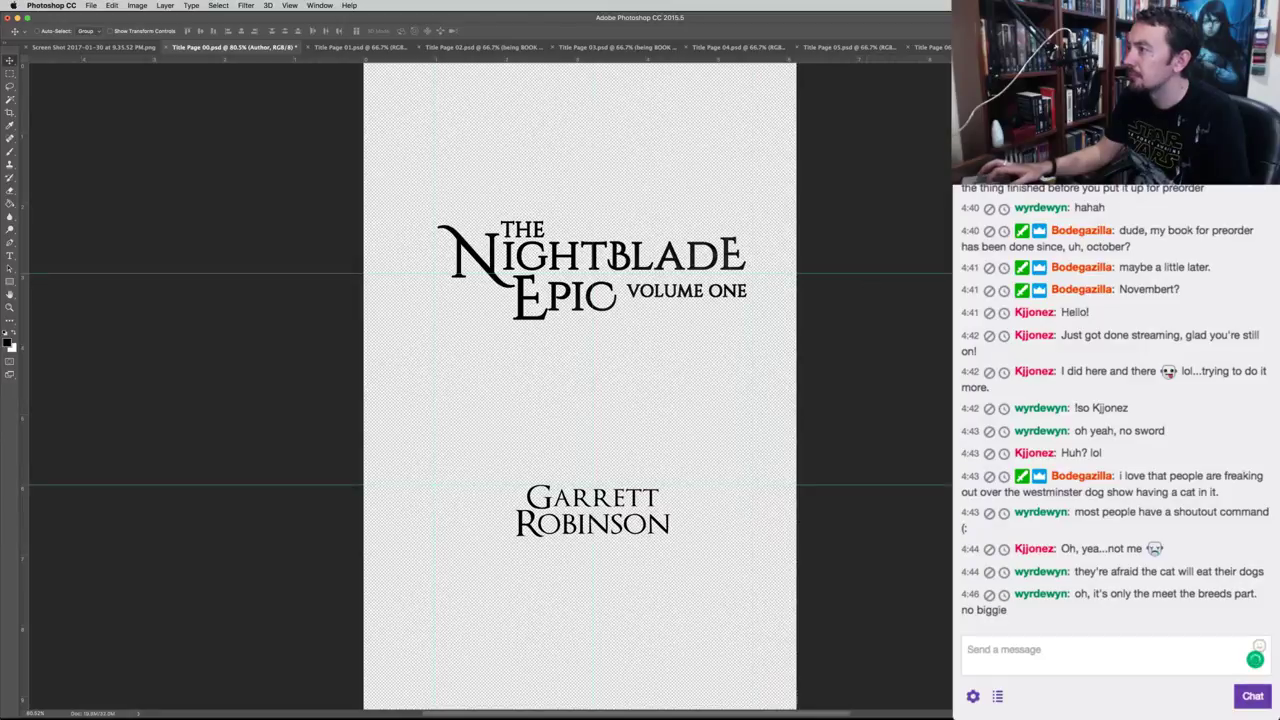
{"action": "left_click", "coordinate": [612, 258]}
{"action": "key", "text": "super+t"}
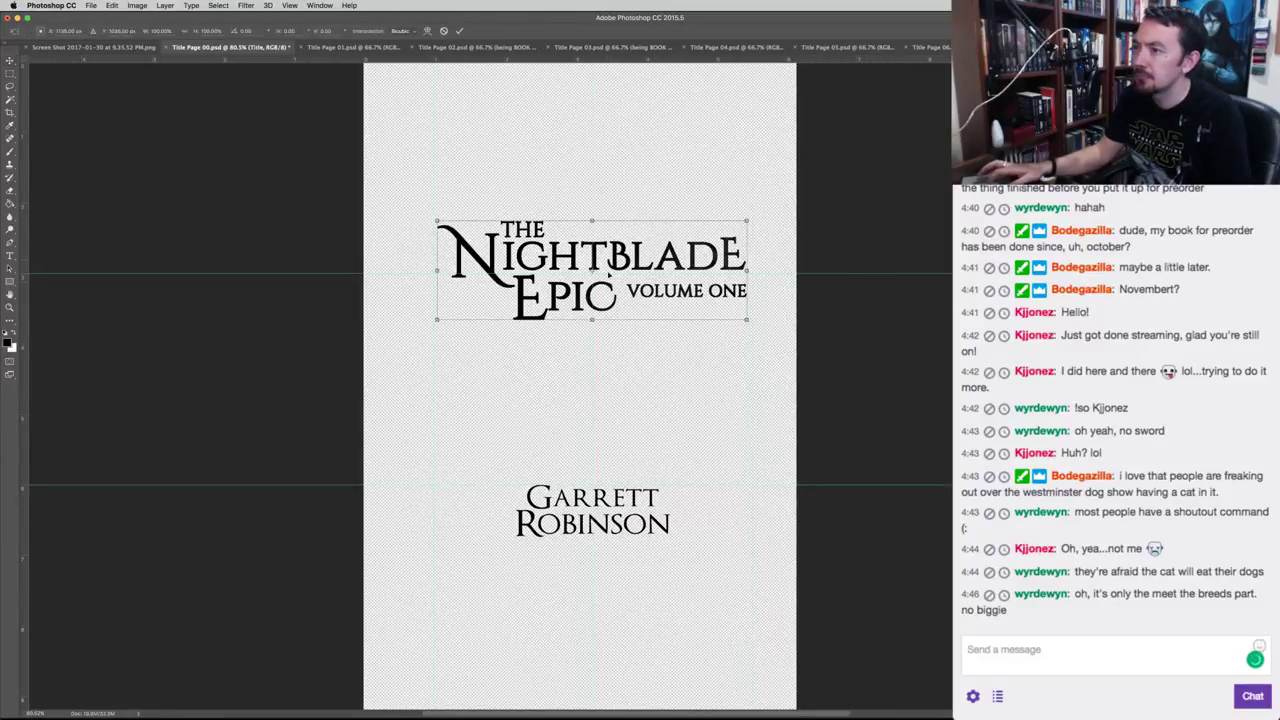
{"action": "left_click_drag", "start_coordinate": [612, 258], "coordinate": [612, 261]}
{"action": "key", "text": "Return"}
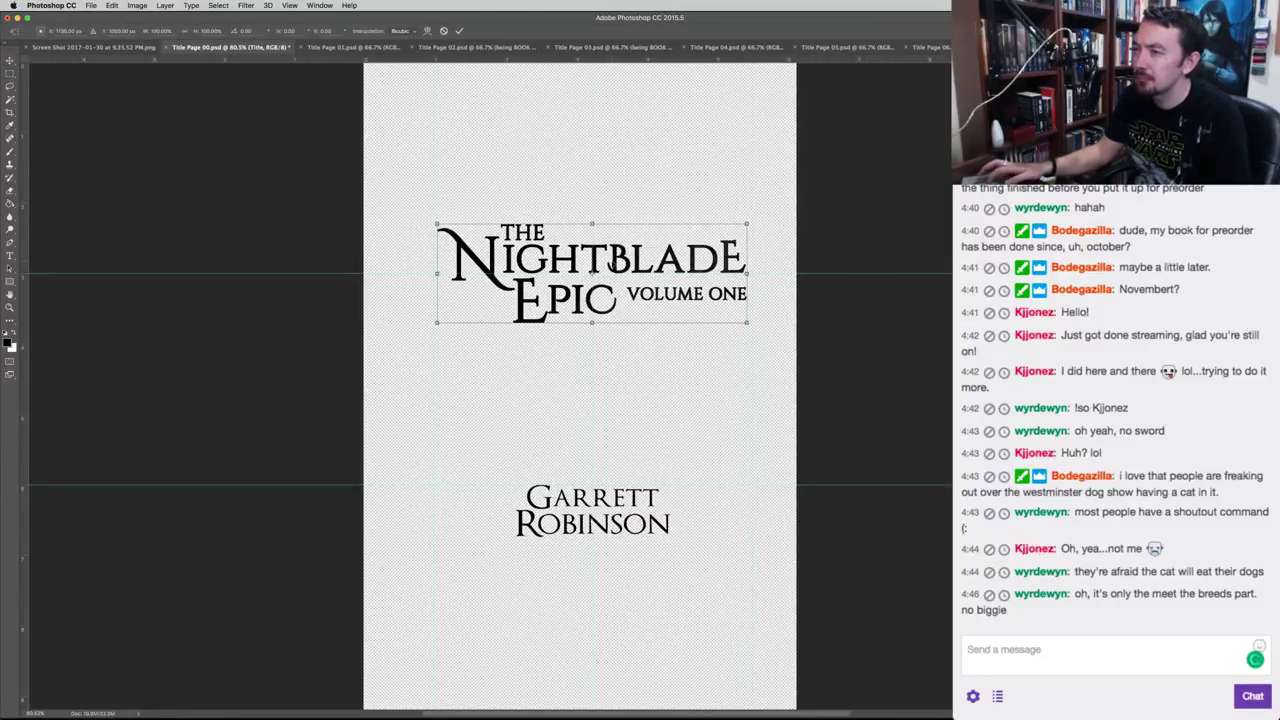
{"action": "key", "text": "m"}
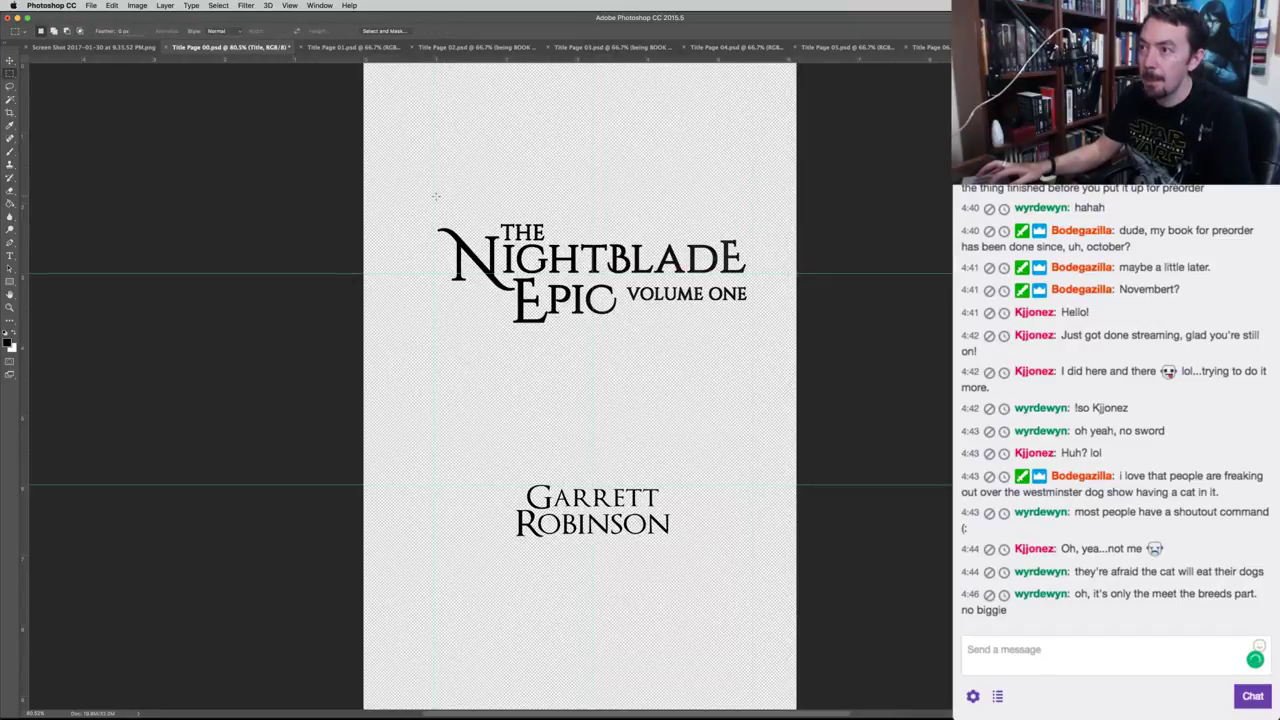
Centre the book title horizontally between the left and right vertical guides.
{"action": "key", "text": "v"}
{"action": "key", "text": "super+t"}
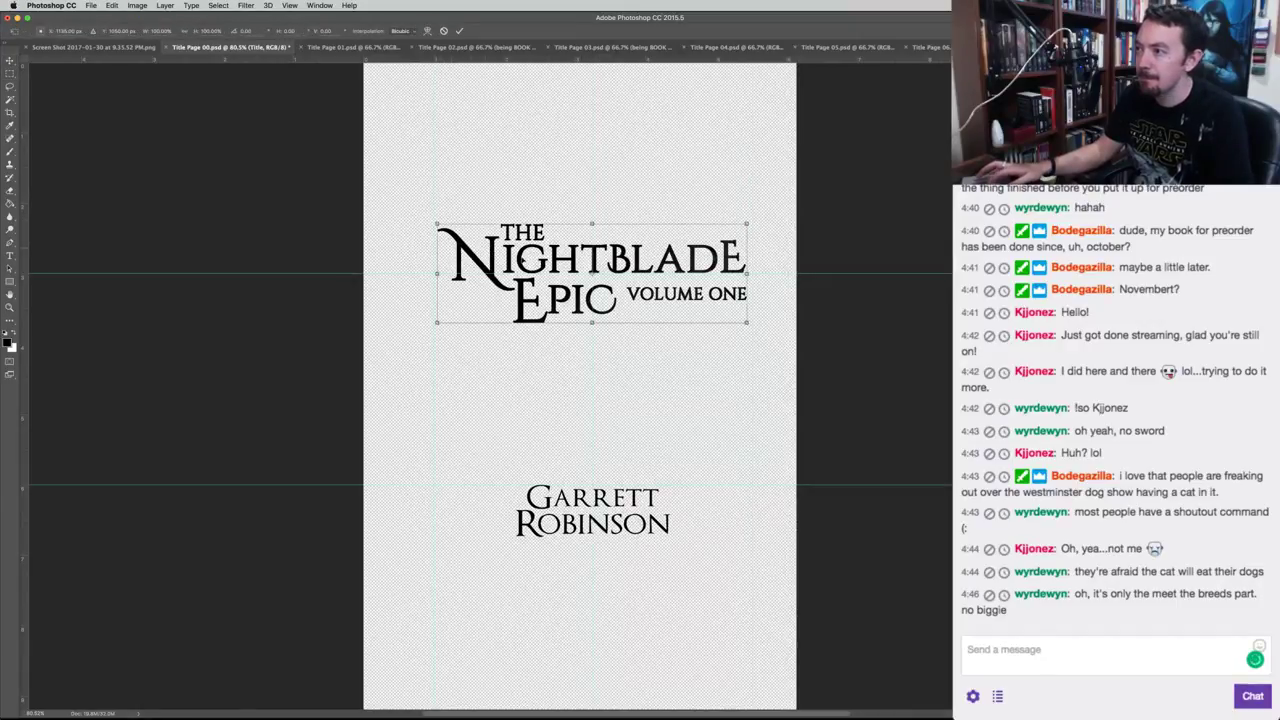
{"action": "key", "text": "Return"}
{"action": "key", "text": "m"}
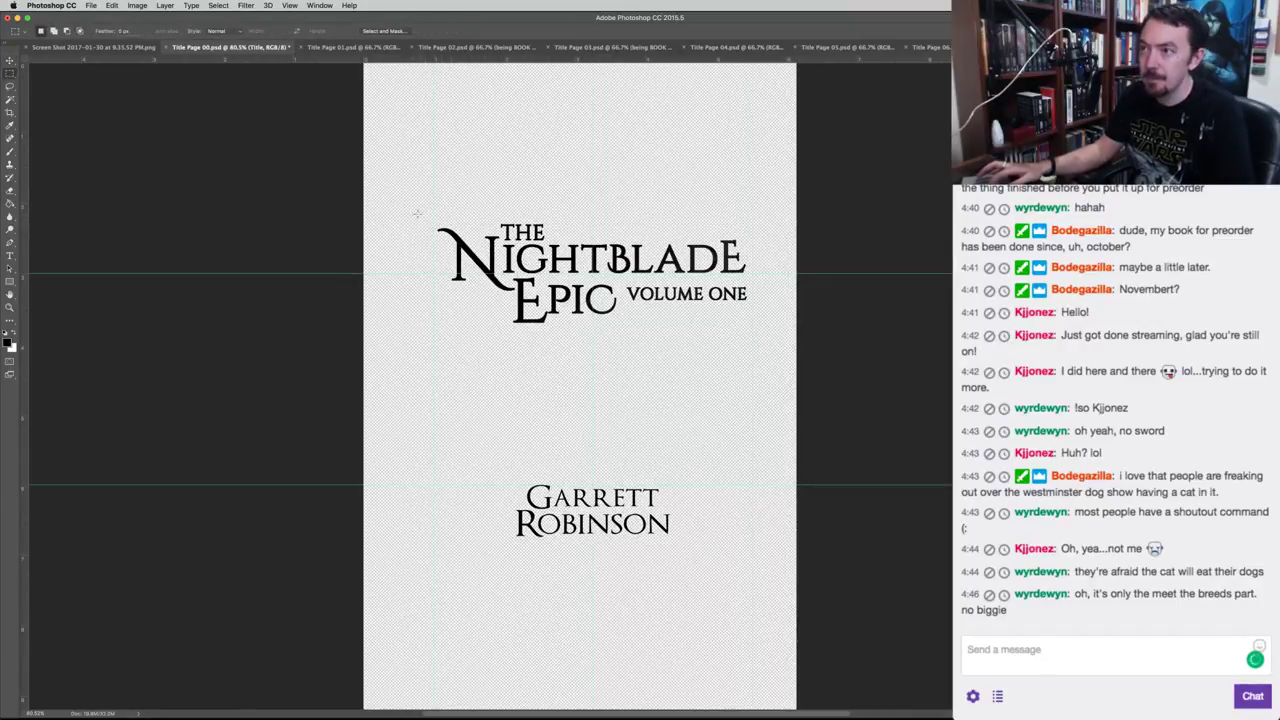
{"action": "left_click_drag", "start_coordinate": [433, 208], "coordinate": [752, 306]}
{"action": "key", "text": "v"}
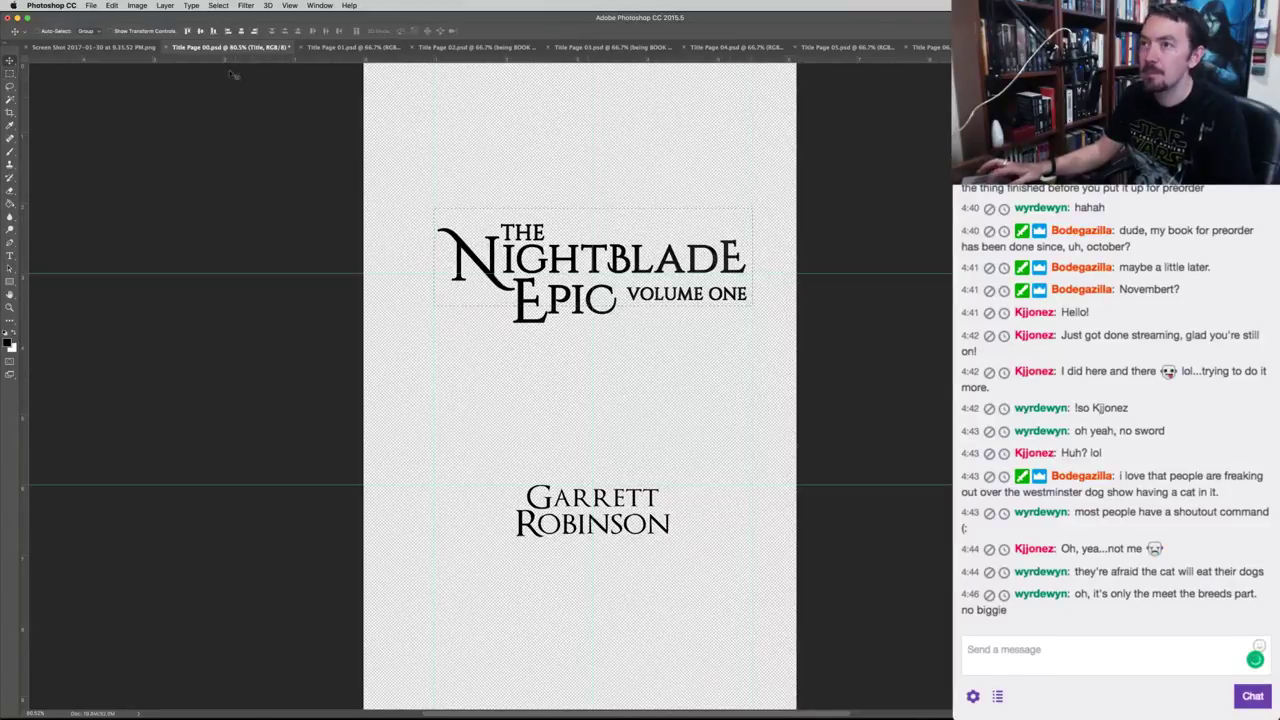
{"action": "left_click", "coordinate": [241, 31]}
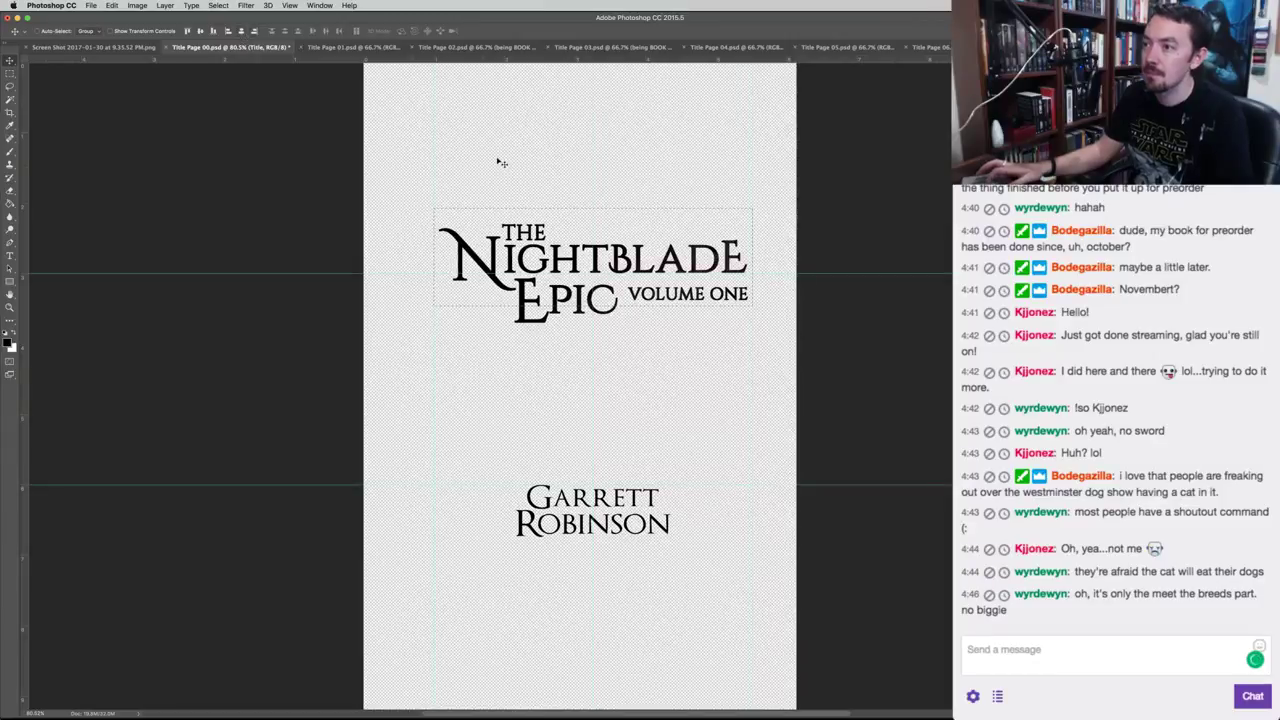
Centre the author name horizontally between the vertical guides and save Title Page 00.psd.
{"action": "key", "text": "m"}
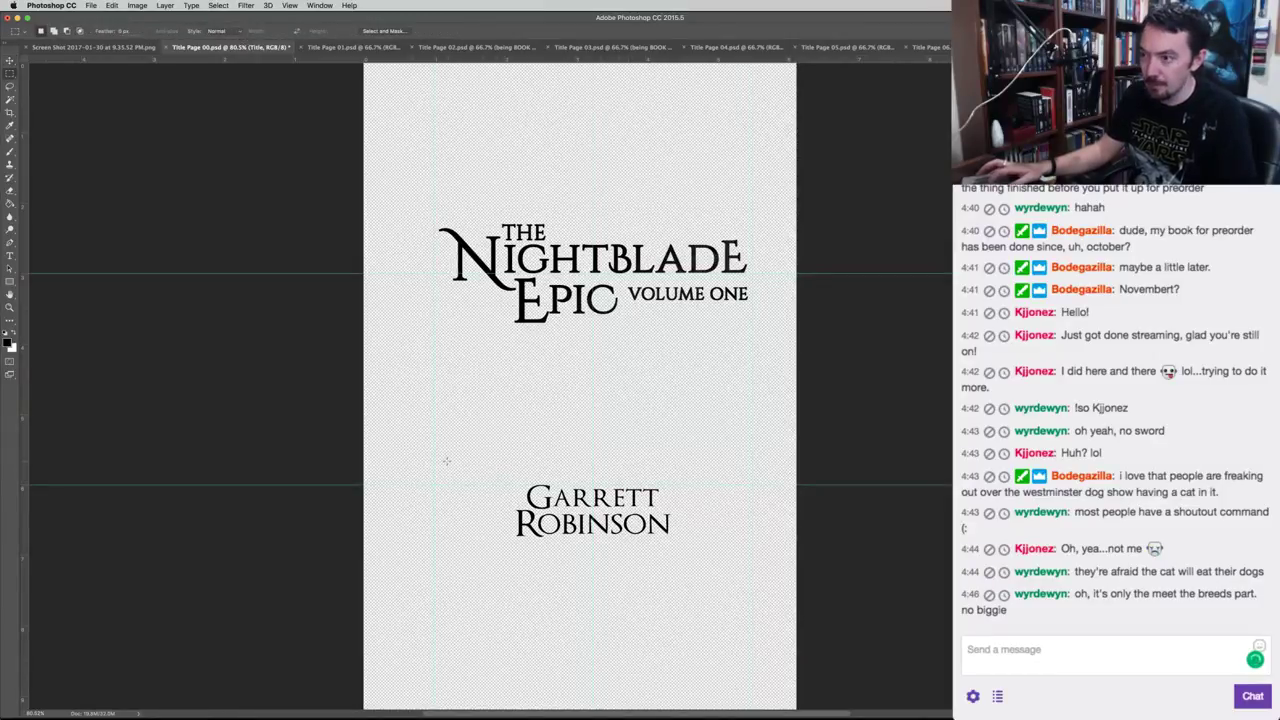
{"action": "left_click_drag", "start_coordinate": [434, 454], "coordinate": [753, 520]}
{"action": "key", "text": "v"}
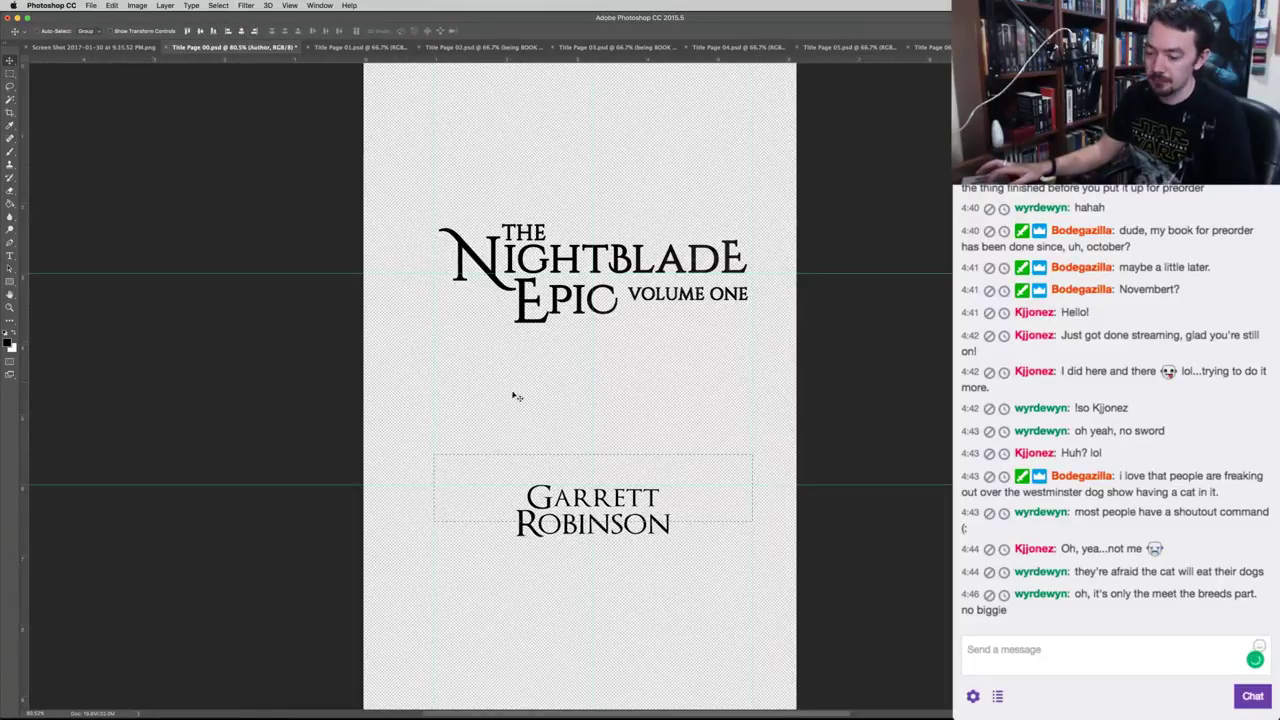
{"action": "key", "text": "super+d"}
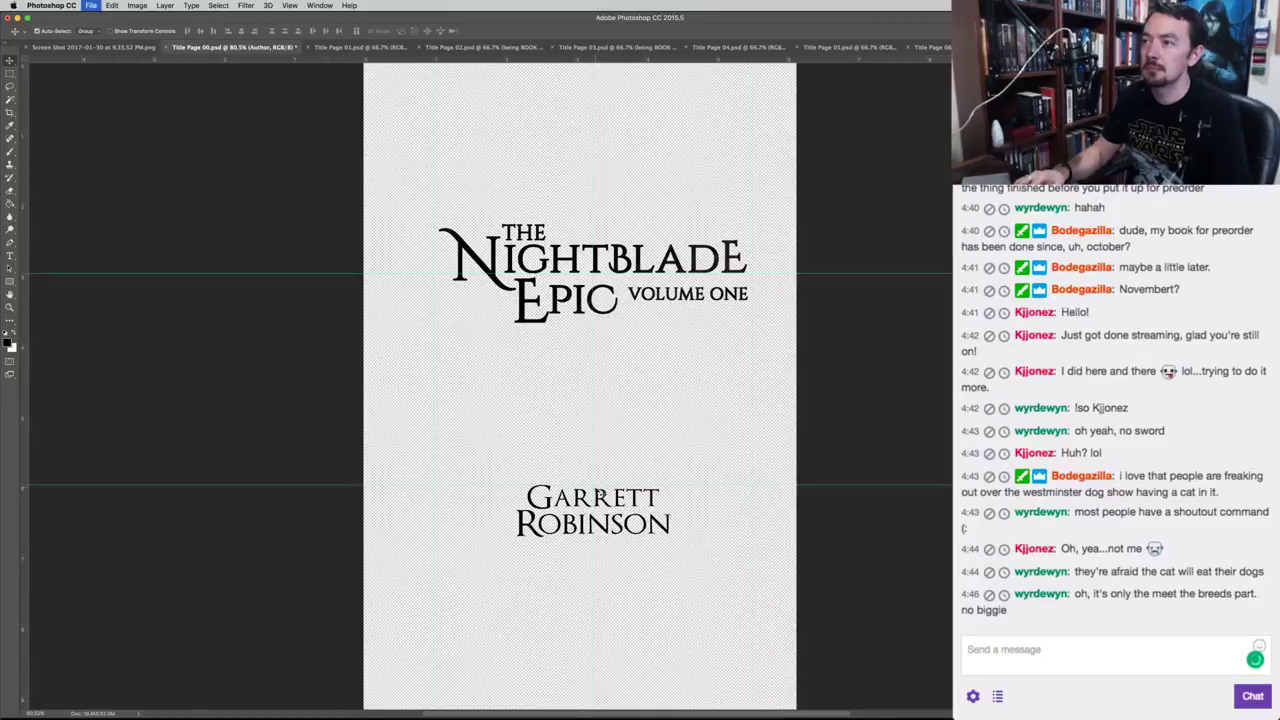
{"action": "key", "text": "super+s"}
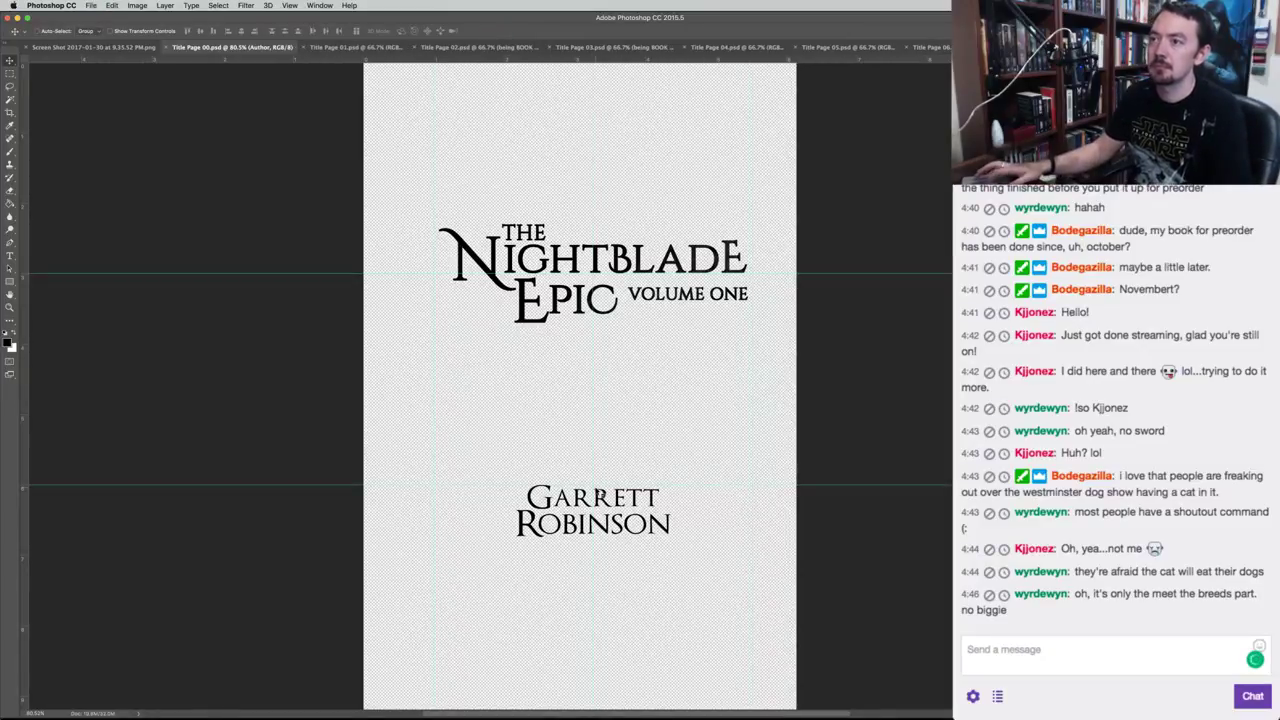
Bring up Title Page 01.psd and check the print format settings on the Lightning Source title setup page in Chrome.
{"action": "key", "text": "ctrl+Tab"}
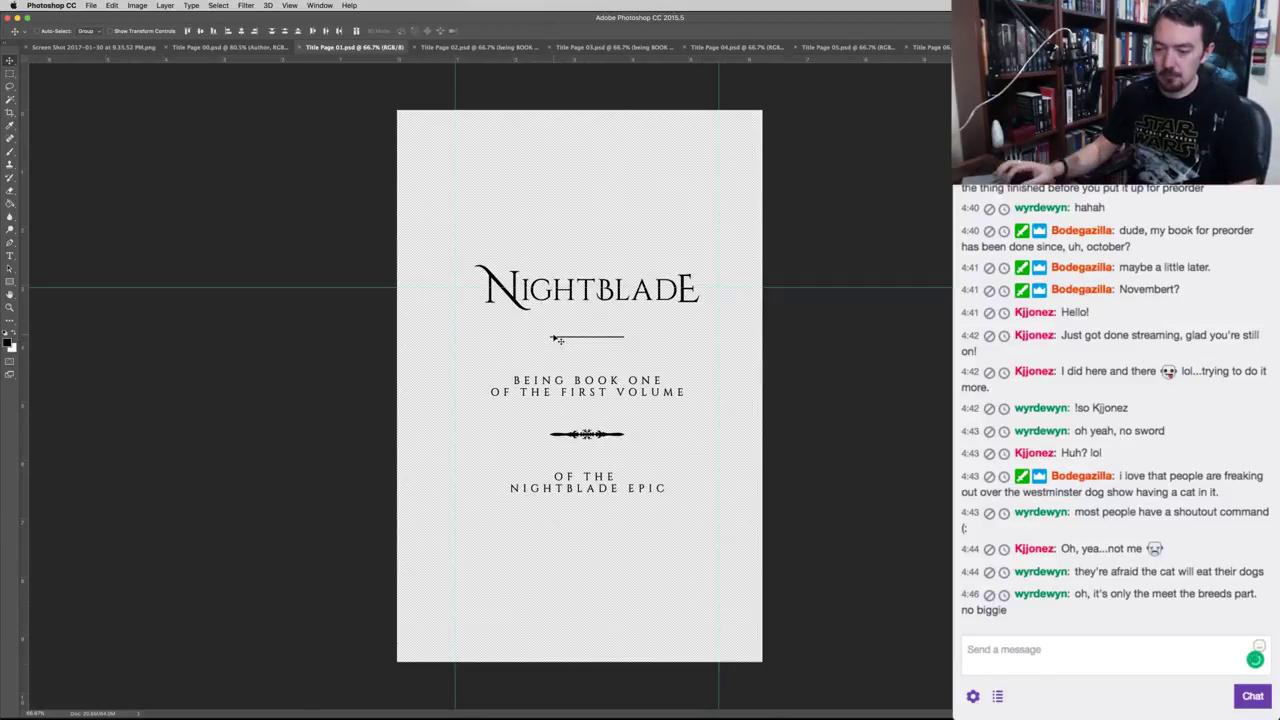
{"action": "key", "text": "super+Tab"}
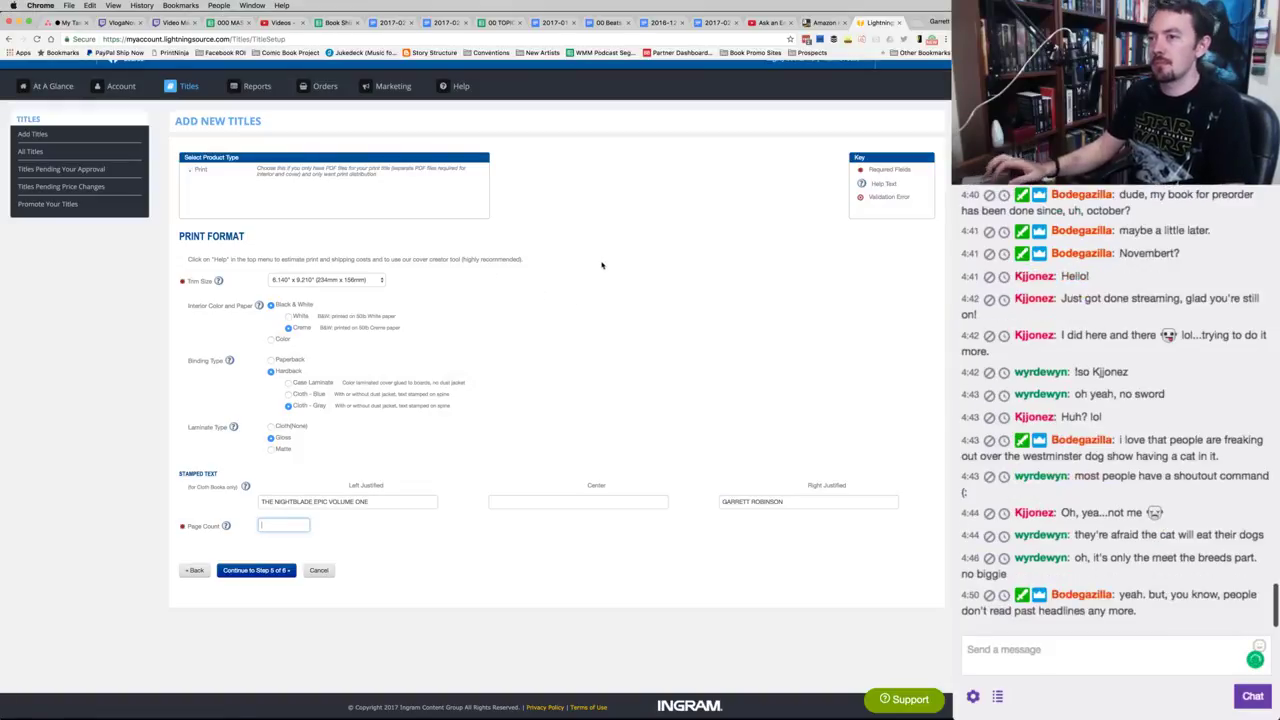
{"action": "key", "text": "super+Tab"}
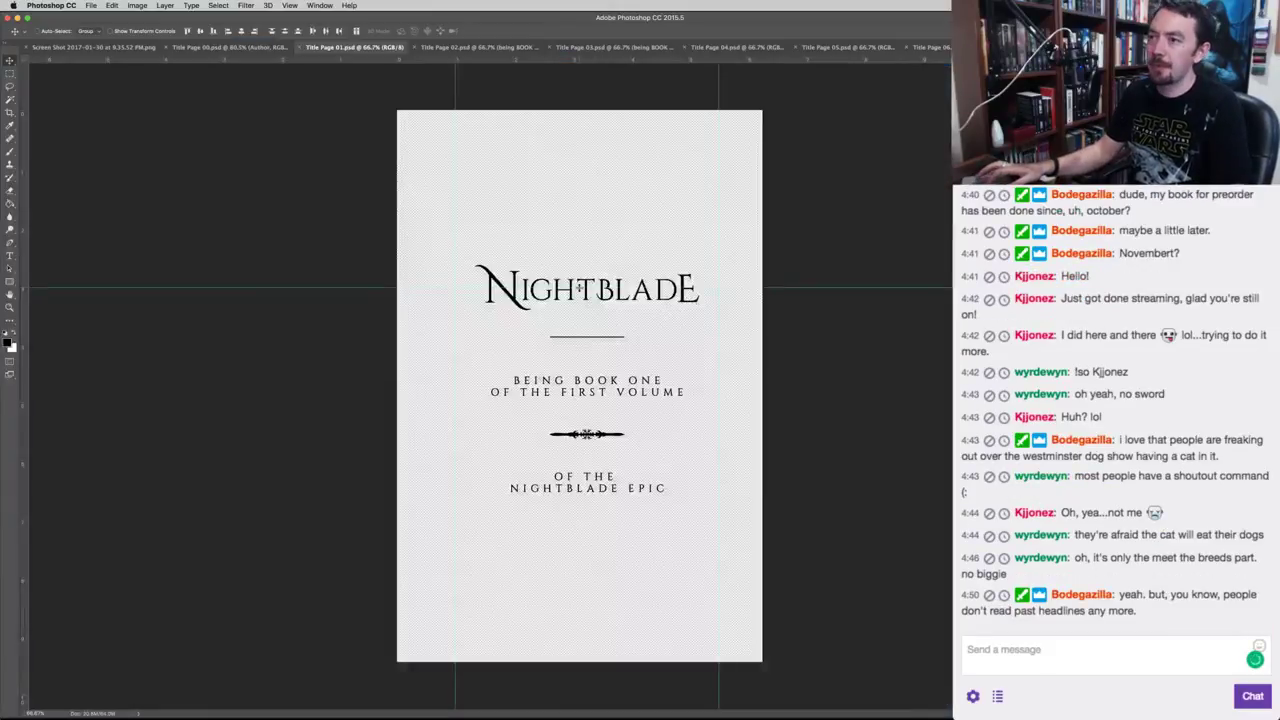
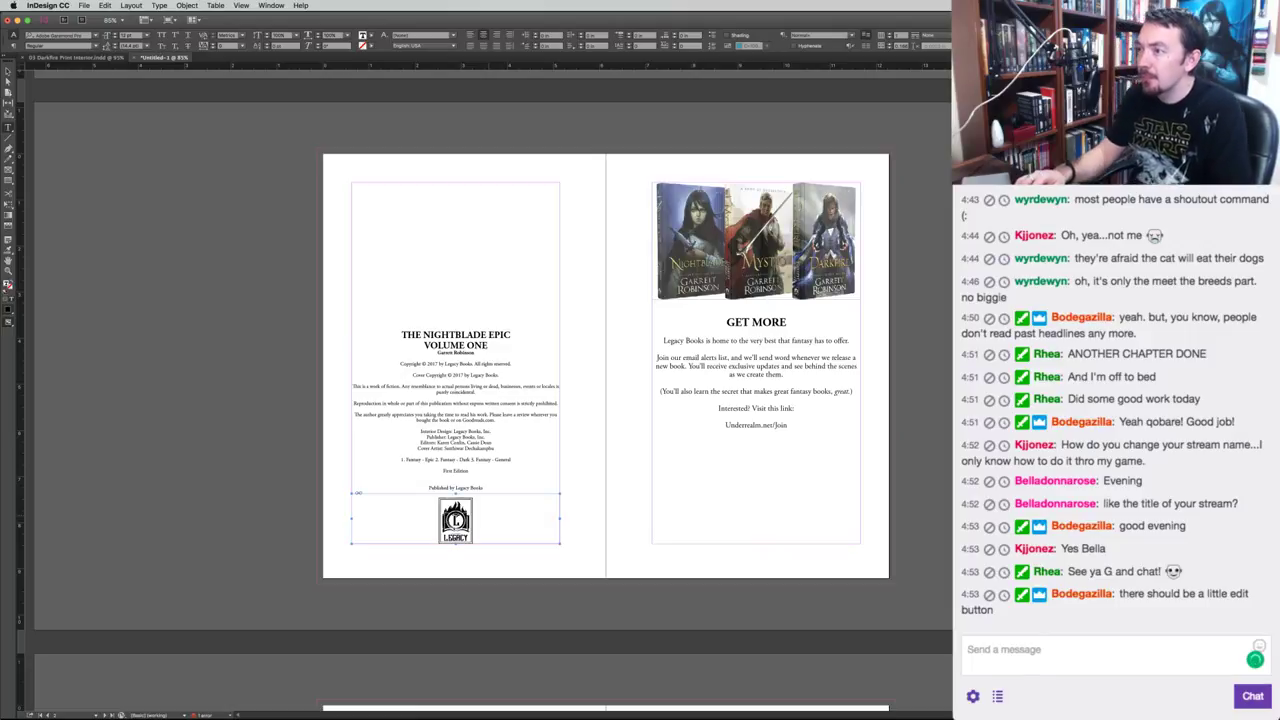
Insert a blank page between the copyright page and the Get More page in the InDesign layout.
{"action": "key", "text": "shift+super+p"}
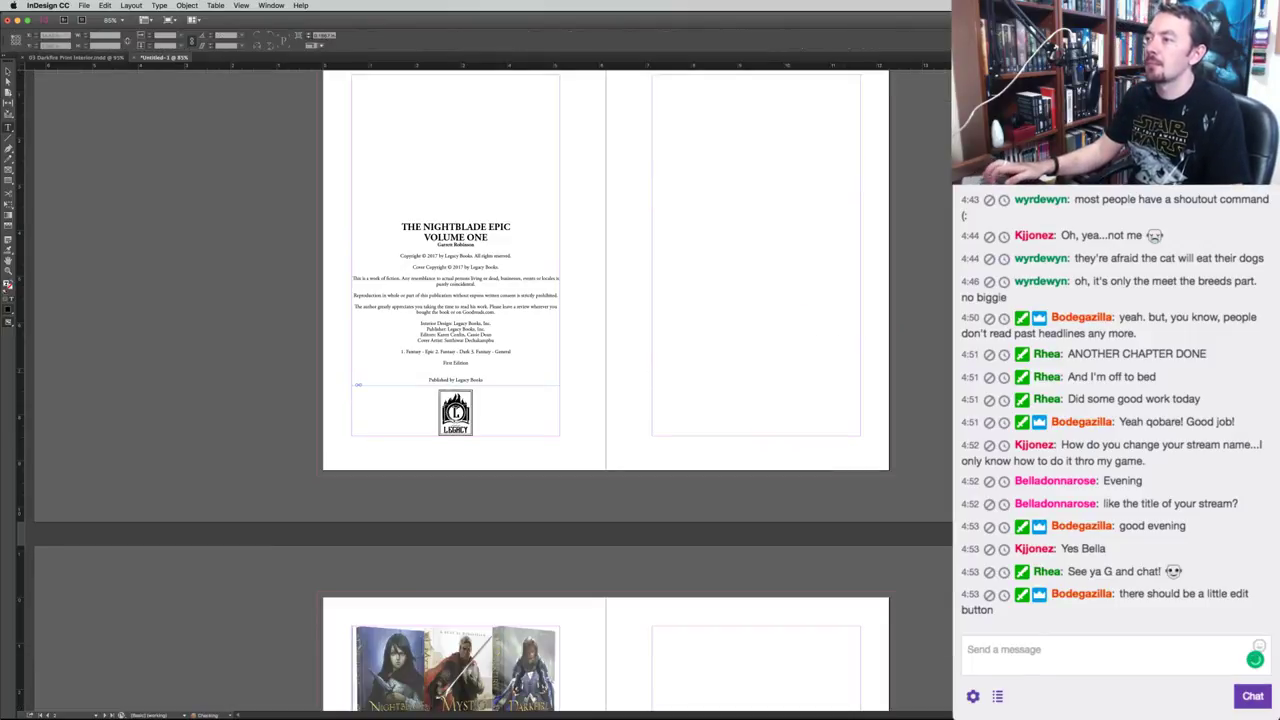
{"action": "scroll", "coordinate": [651, 486], "scroll_direction": "up", "scroll_amount": 3}
{"action": "scroll", "coordinate": [712, 298], "scroll_direction": "down", "scroll_amount": 1}
{"action": "key", "text": "v"}
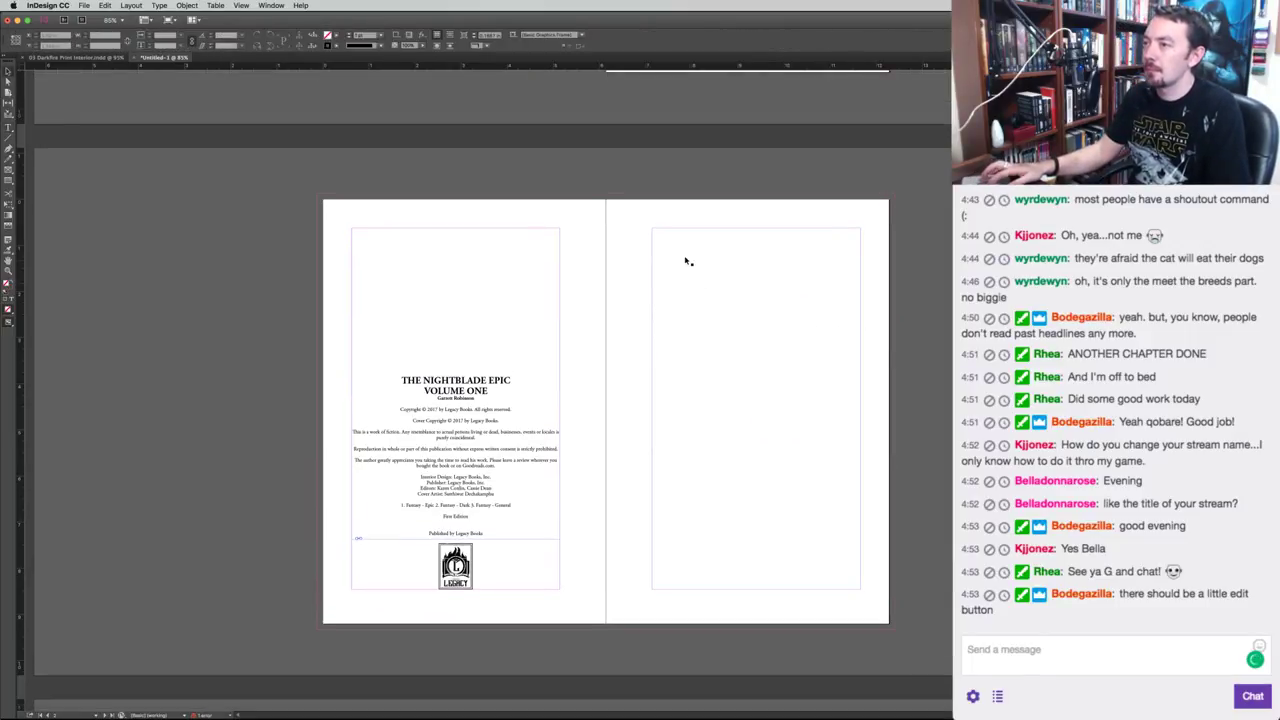
Switch to Scrivener and copy the whole Dedication text from the First Trilogy front matter.
{"action": "key", "text": "super+Tab"}
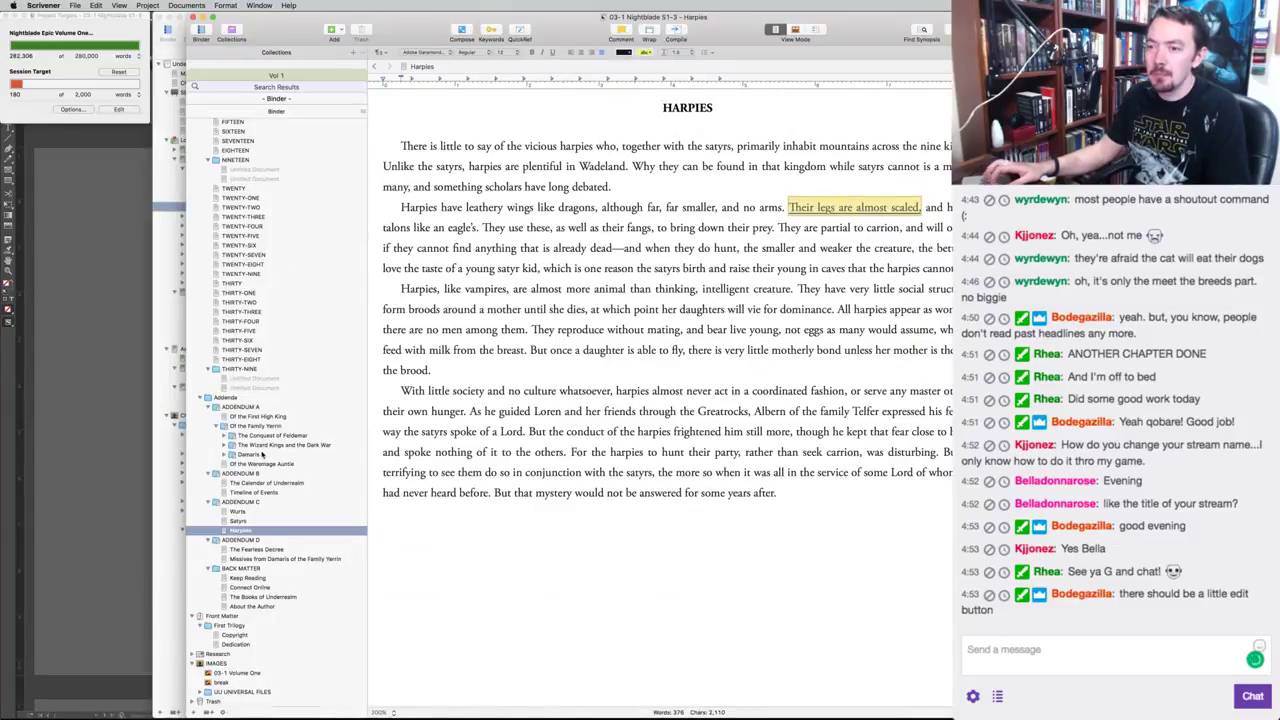
{"action": "left_click", "coordinate": [236, 645]}
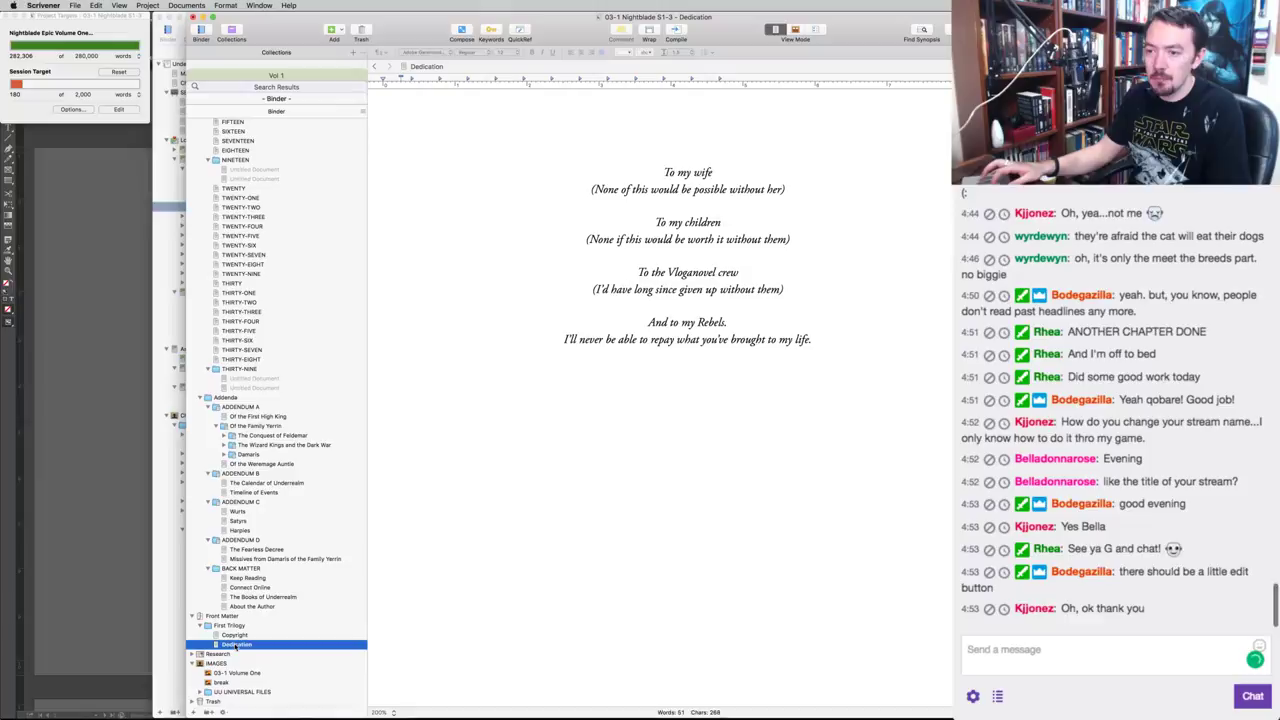
{"action": "left_click", "coordinate": [731, 320]}
{"action": "key", "text": "super+a"}
{"action": "key", "text": "super+c"}
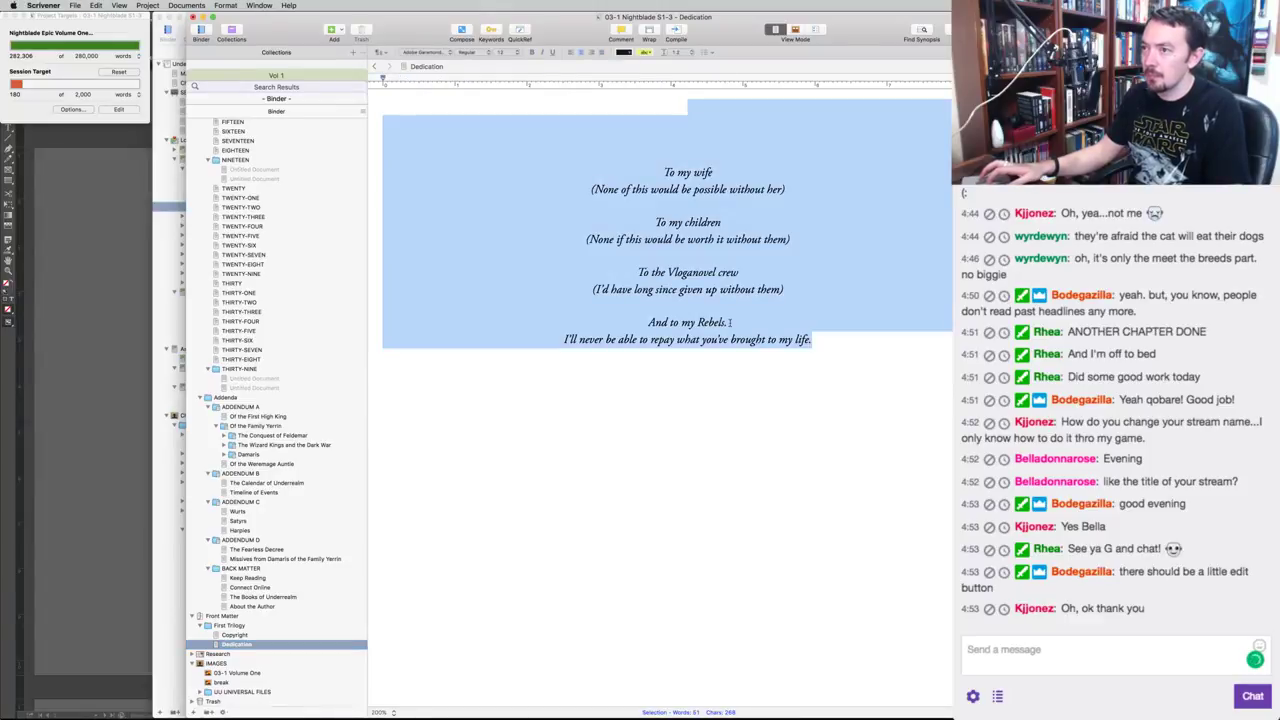
Return to InDesign and paste the dedication into the blank page facing the copyright page.
{"action": "key", "text": "super+Tab"}
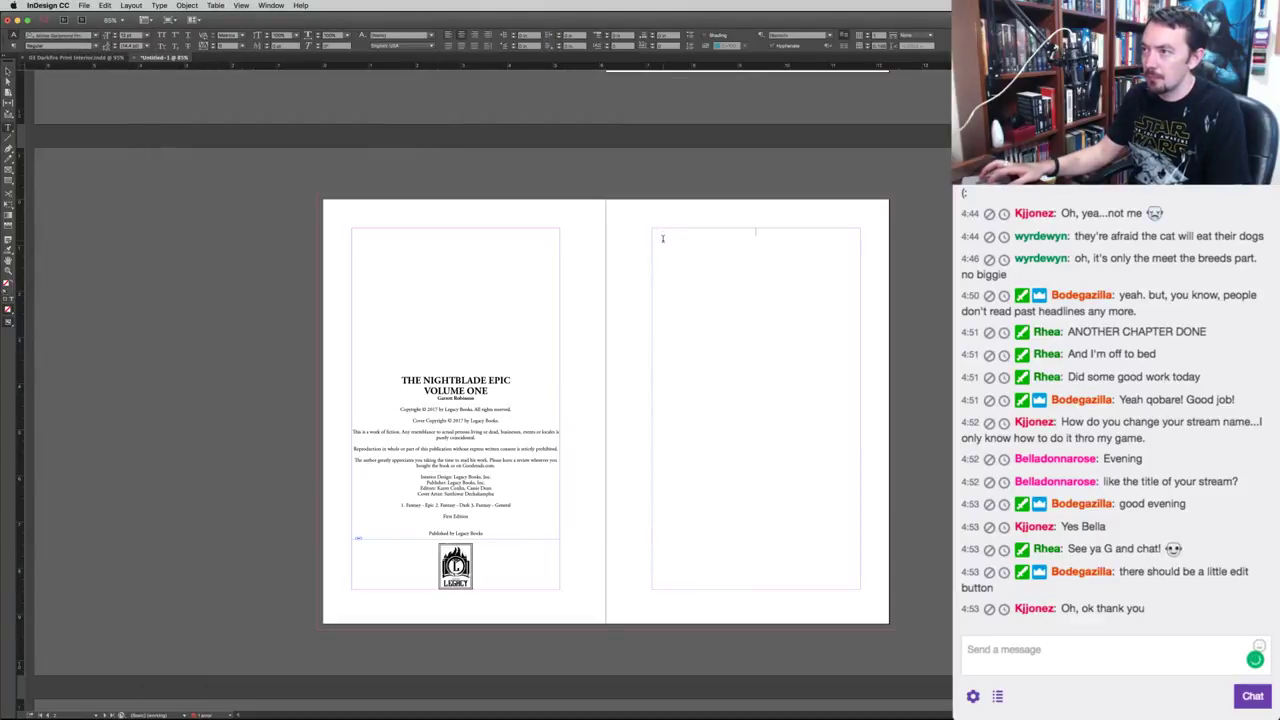
{"action": "left_click", "coordinate": [672, 250]}
{"action": "key", "text": "super+v"}
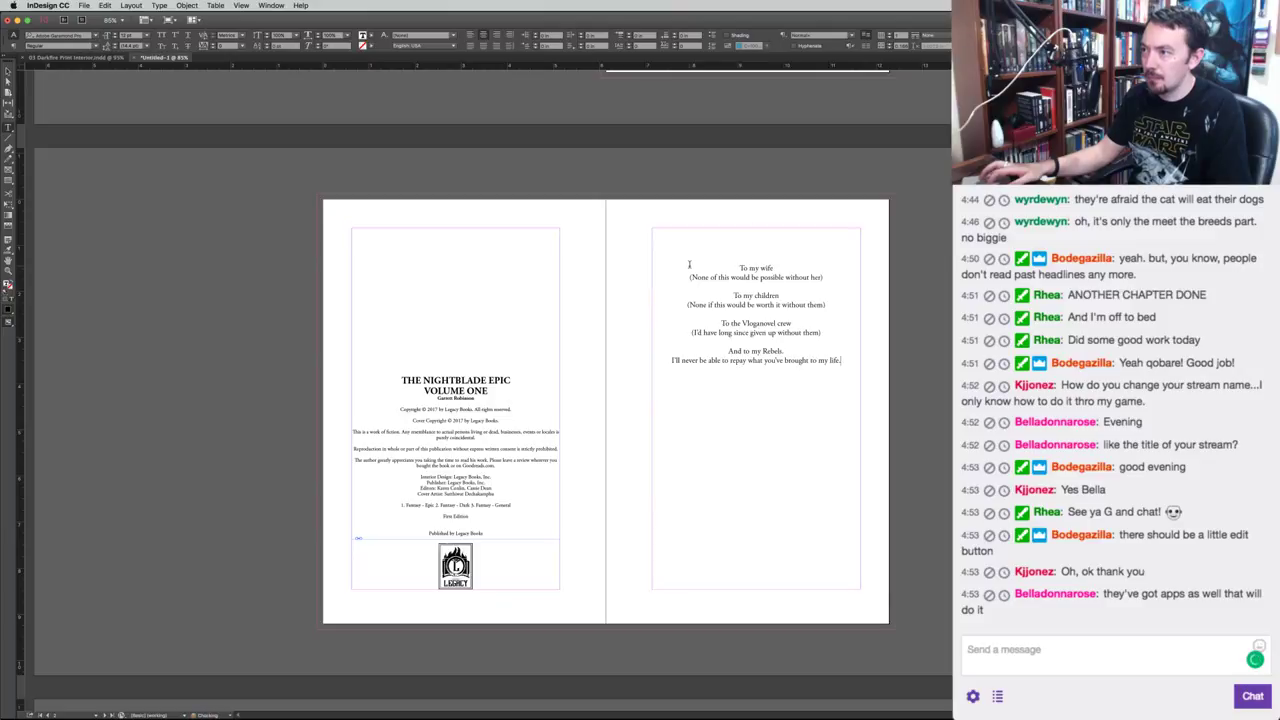
Set all of the dedication text in italic.
{"action": "key", "text": "super+a"}
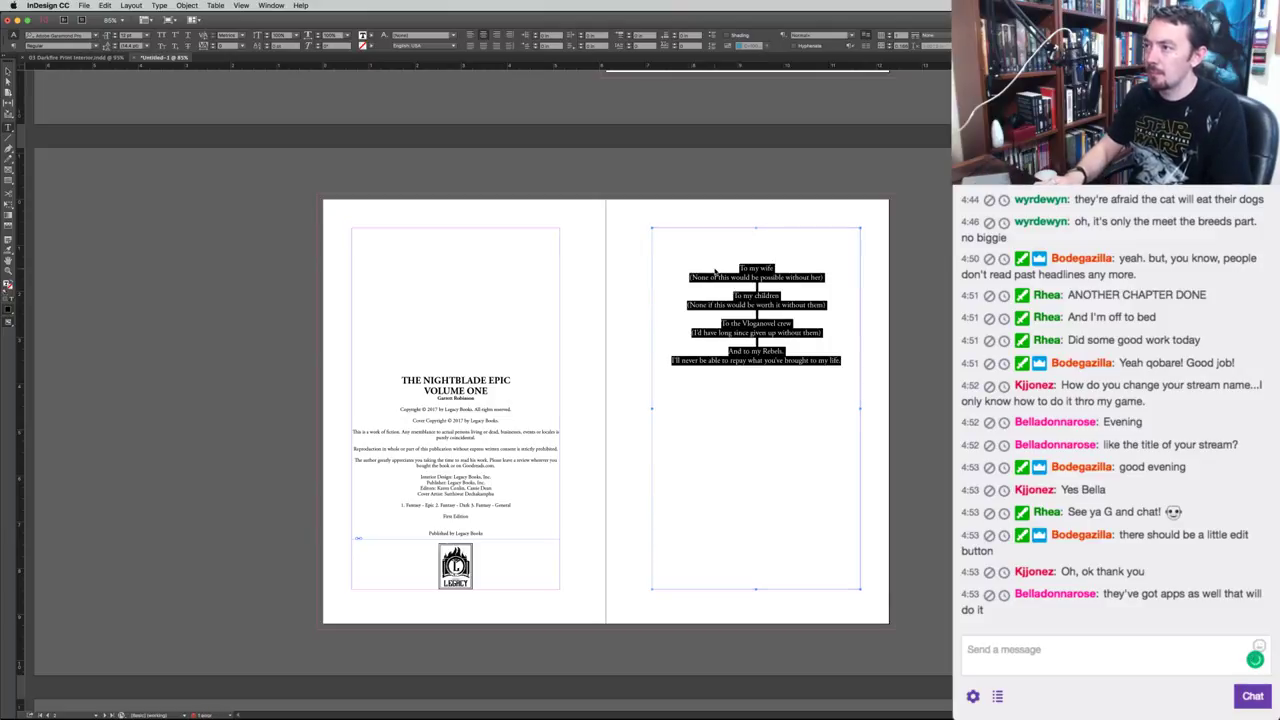
{"action": "key", "text": "super+i"}
{"action": "key", "text": "Escape"}
{"action": "left_click_drag", "start_coordinate": [727, 267], "coordinate": [845, 362]}
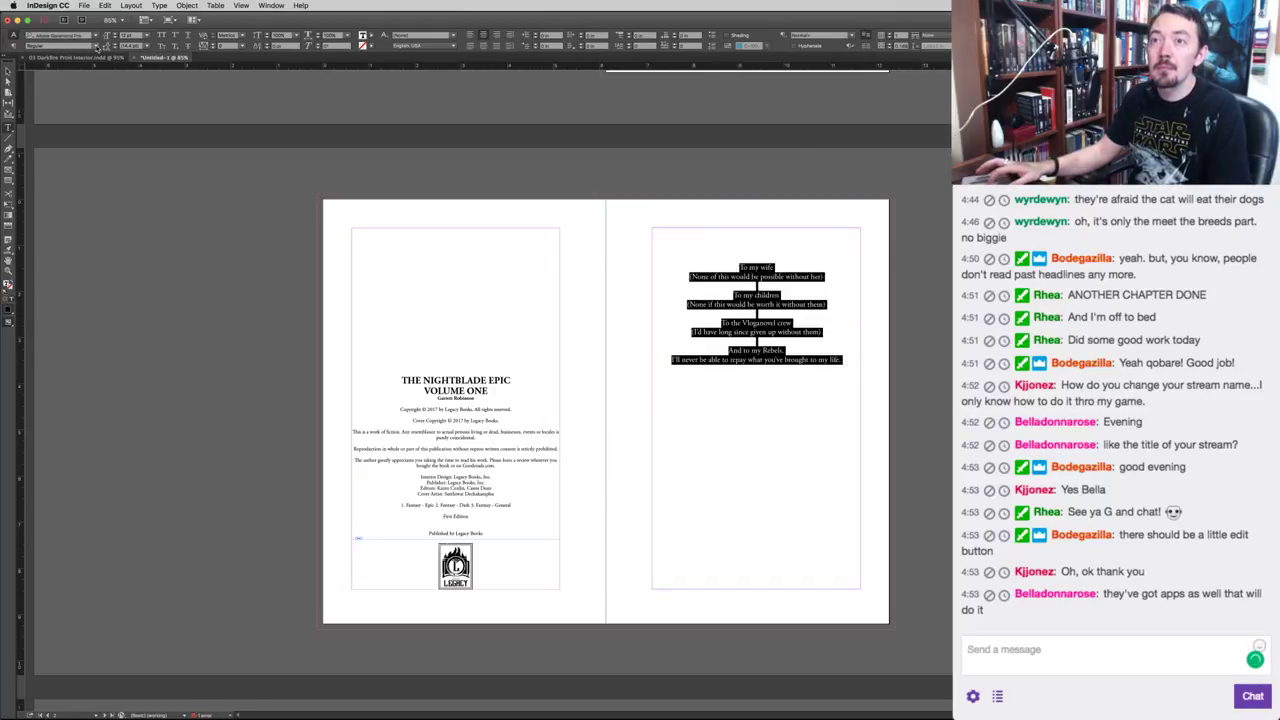
{"action": "left_click", "coordinate": [96, 46]}
{"action": "left_click", "coordinate": [45, 65]}
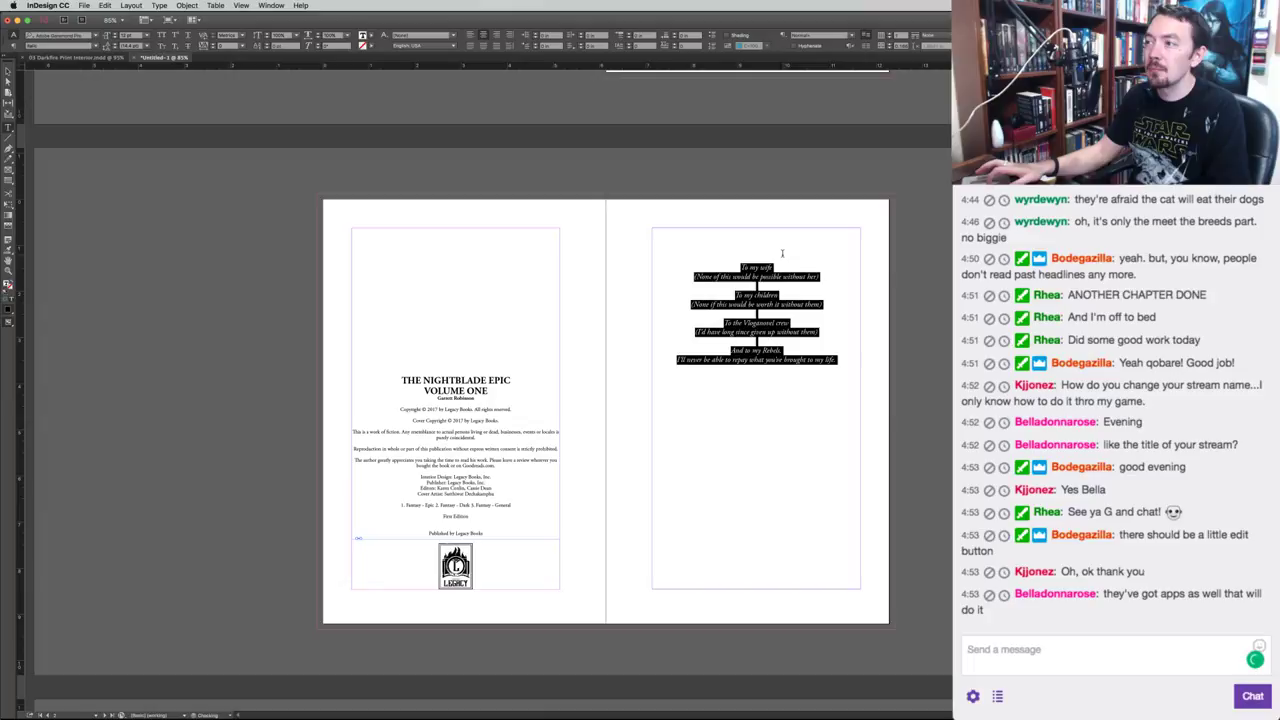
Delete the empty lines above the first line of the dedication.
{"action": "left_click", "coordinate": [735, 272]}
{"action": "left_click_drag", "start_coordinate": [735, 268], "coordinate": [716, 222]}
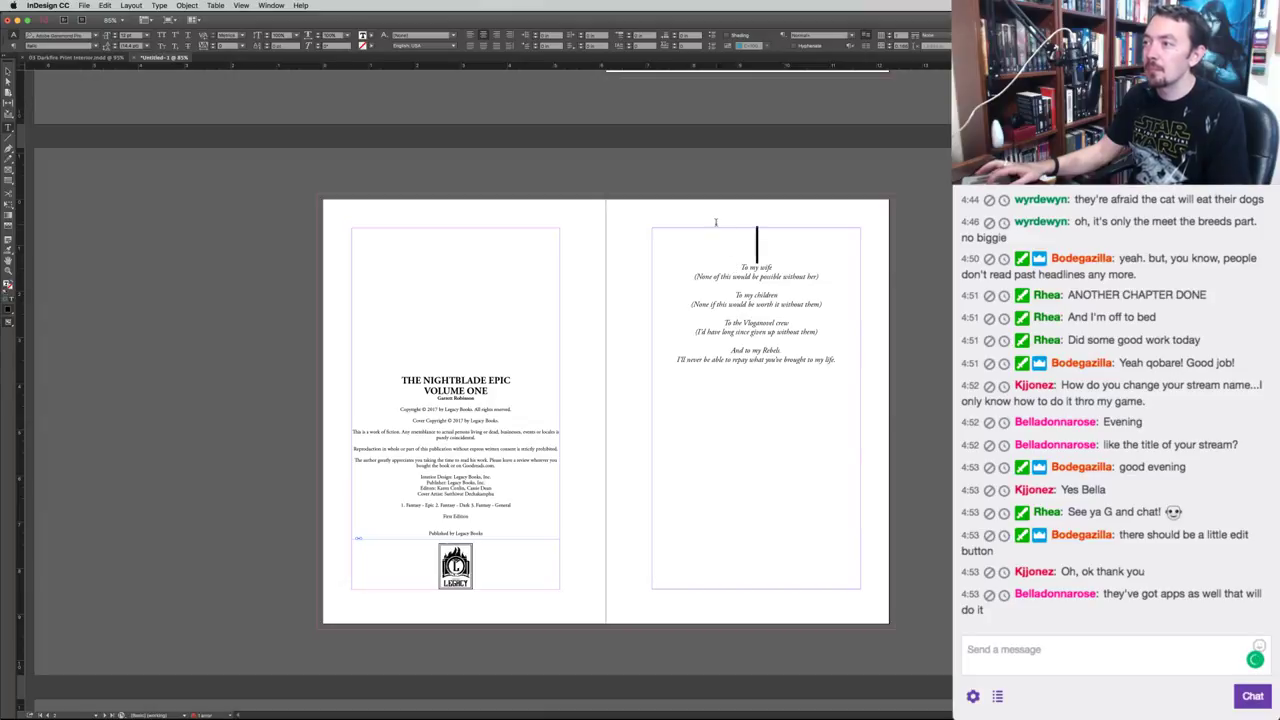
{"action": "key", "text": "Delete"}
Set the dedication text frame's vertical justification to Center and deselect the frame.
{"action": "key", "text": "super+b"}
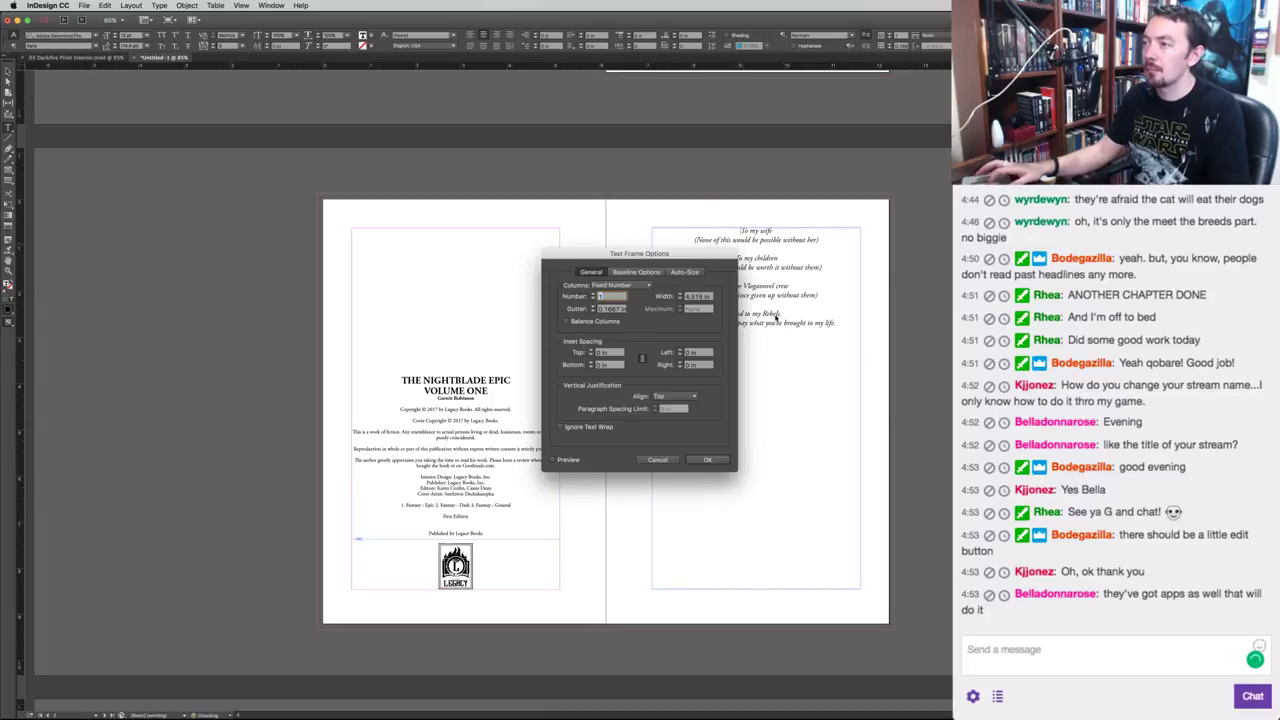
{"action": "left_click", "coordinate": [675, 396]}
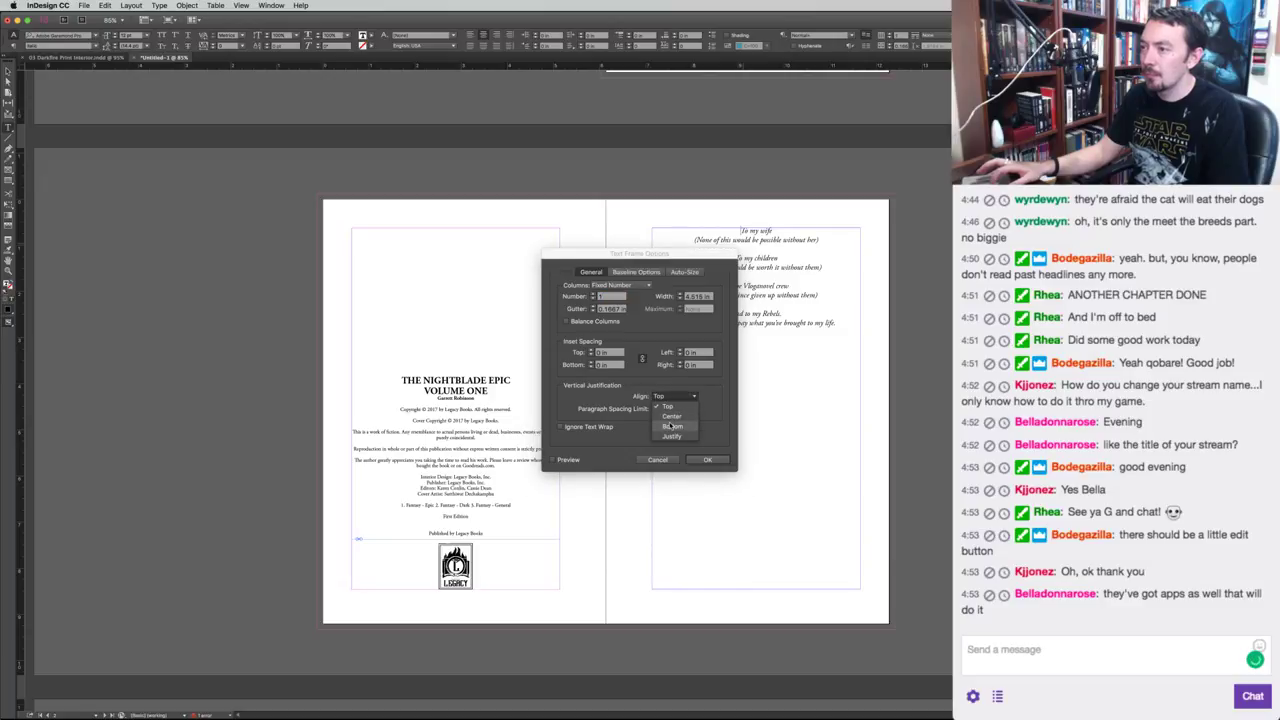
{"action": "left_click", "coordinate": [671, 416]}
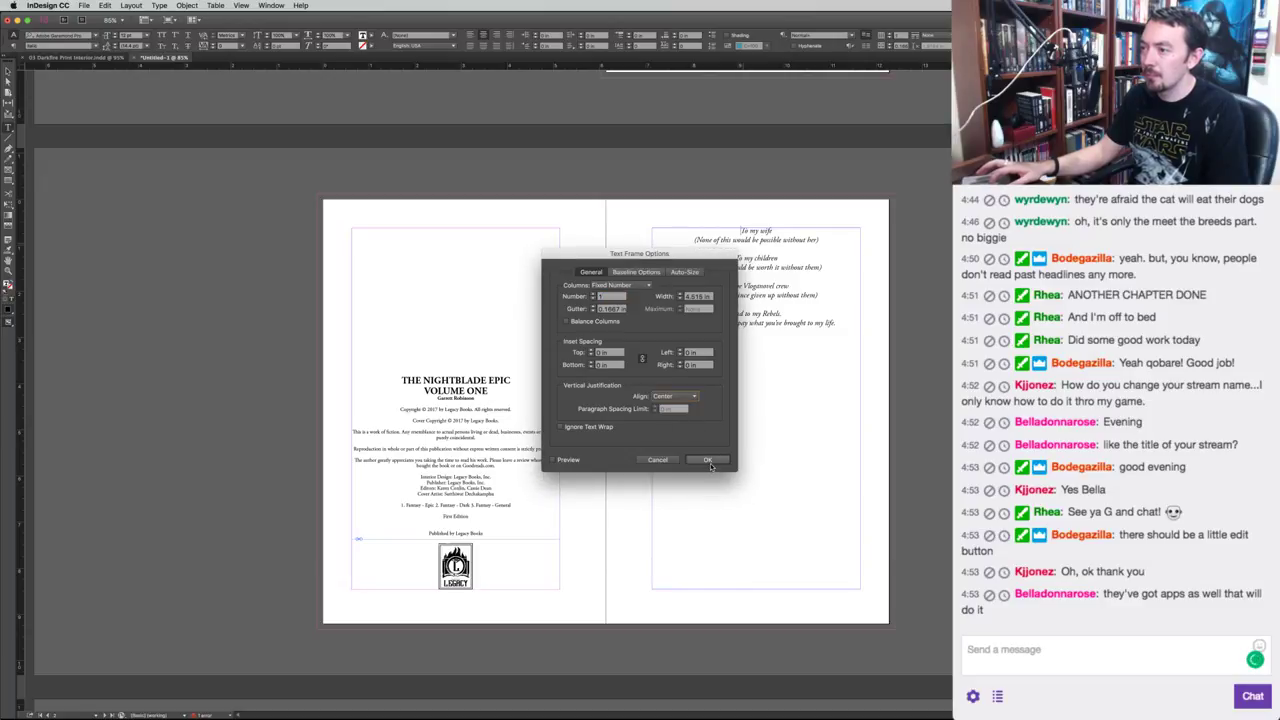
{"action": "left_click", "coordinate": [712, 460]}
{"action": "key", "text": "Escape"}
{"action": "key", "text": "super+shift+a"}
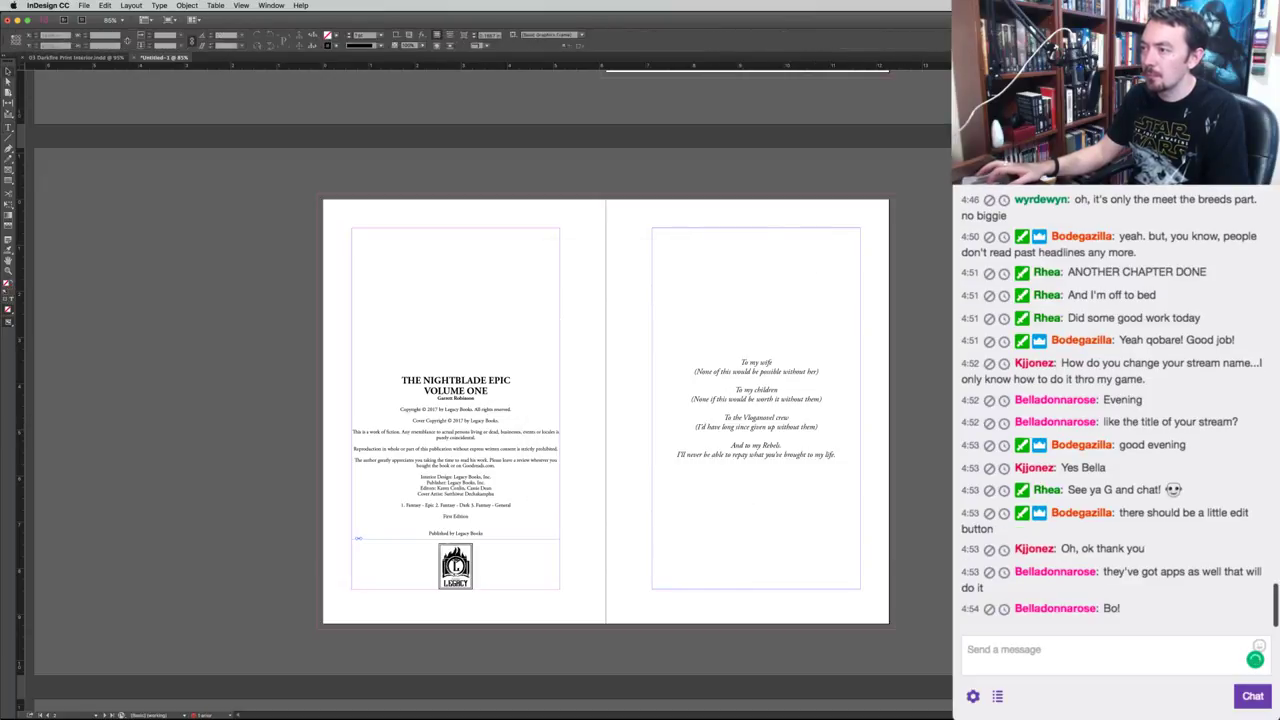
Compare the page order after Get More with the same spread in the Darkfire print interior document.
{"action": "key", "text": "alt+Page_Down"}
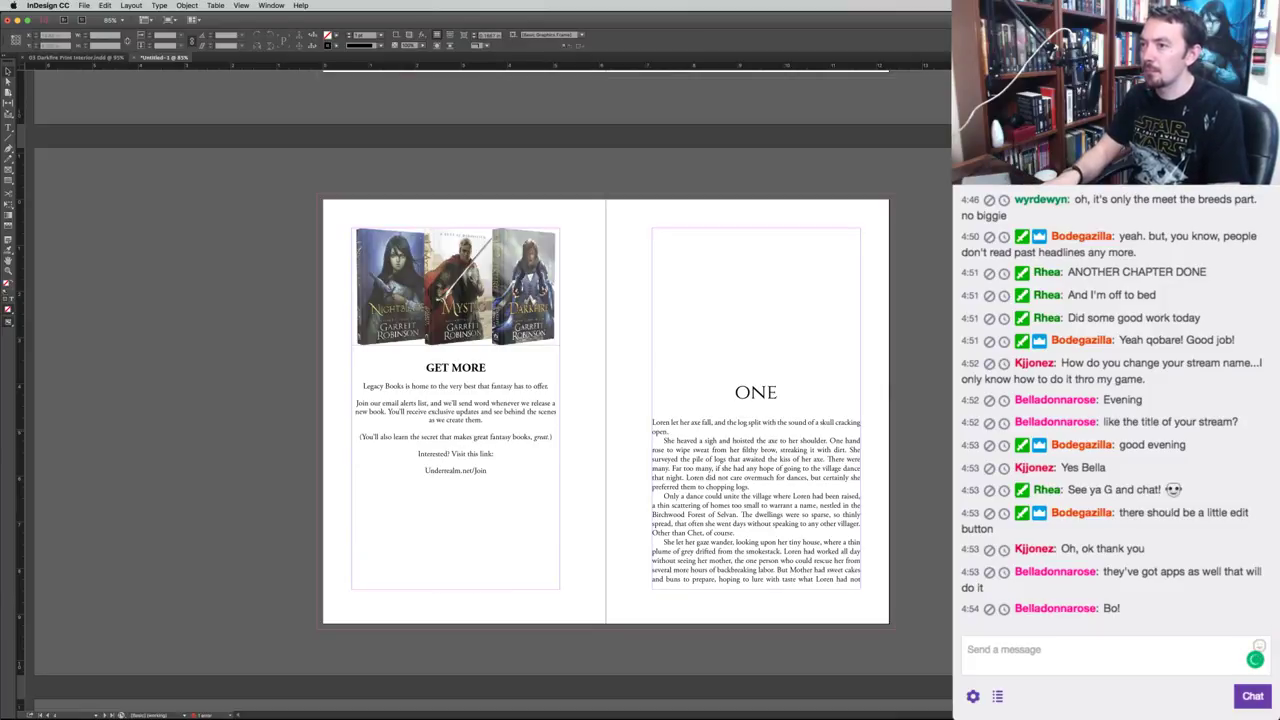
{"action": "key", "text": "super+grave"}
{"action": "key", "text": "alt+Page_Down"}
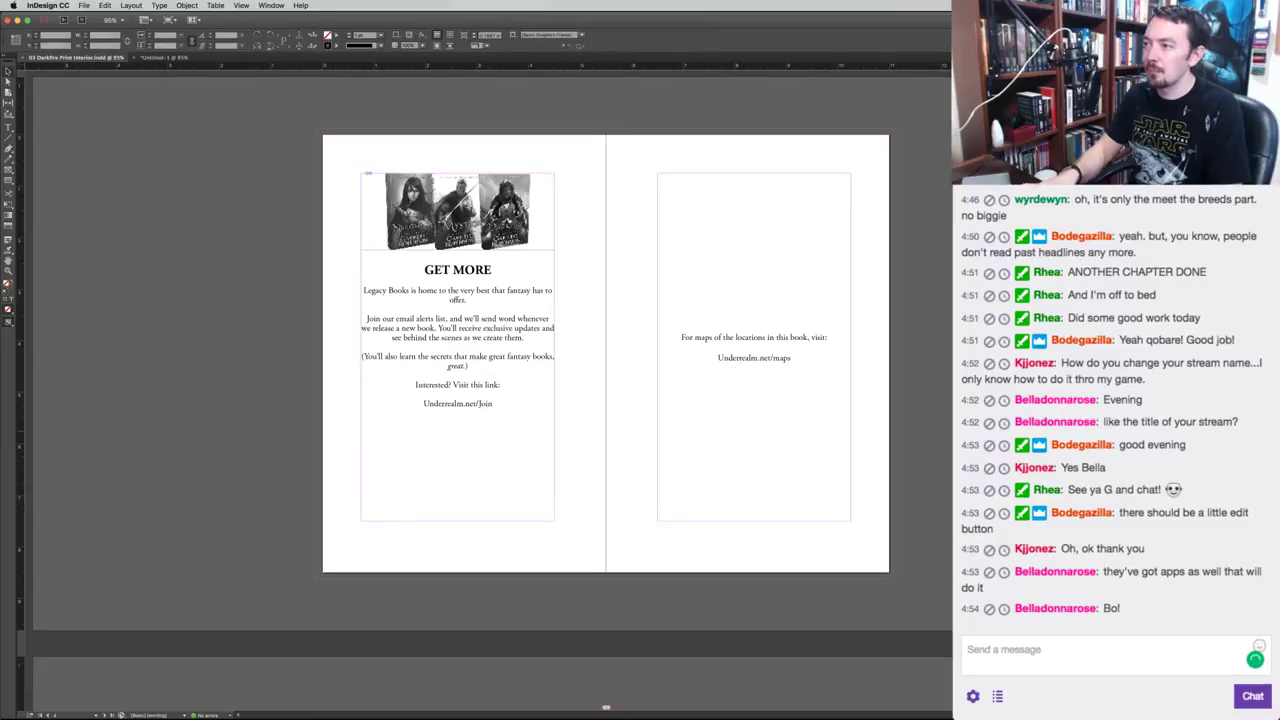
{"action": "key", "text": "super+grave"}
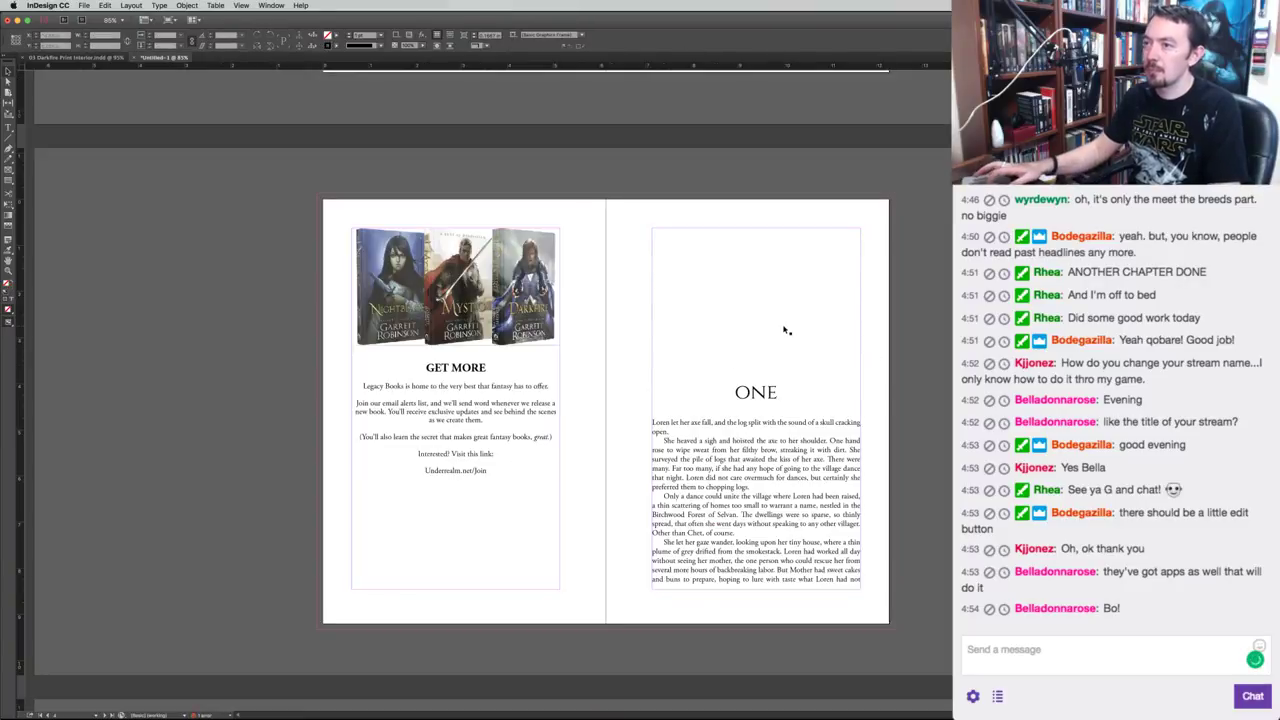
{"action": "key", "text": "super+grave"}
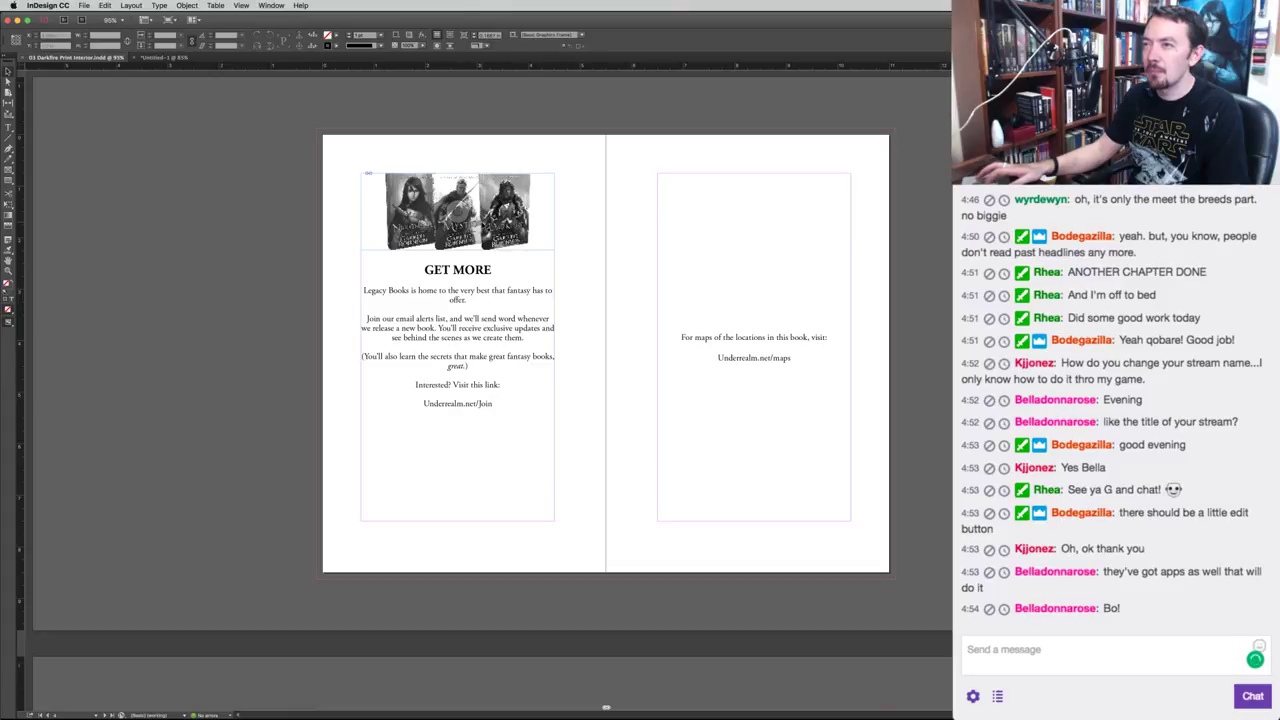
{"action": "key", "text": "super+grave"}
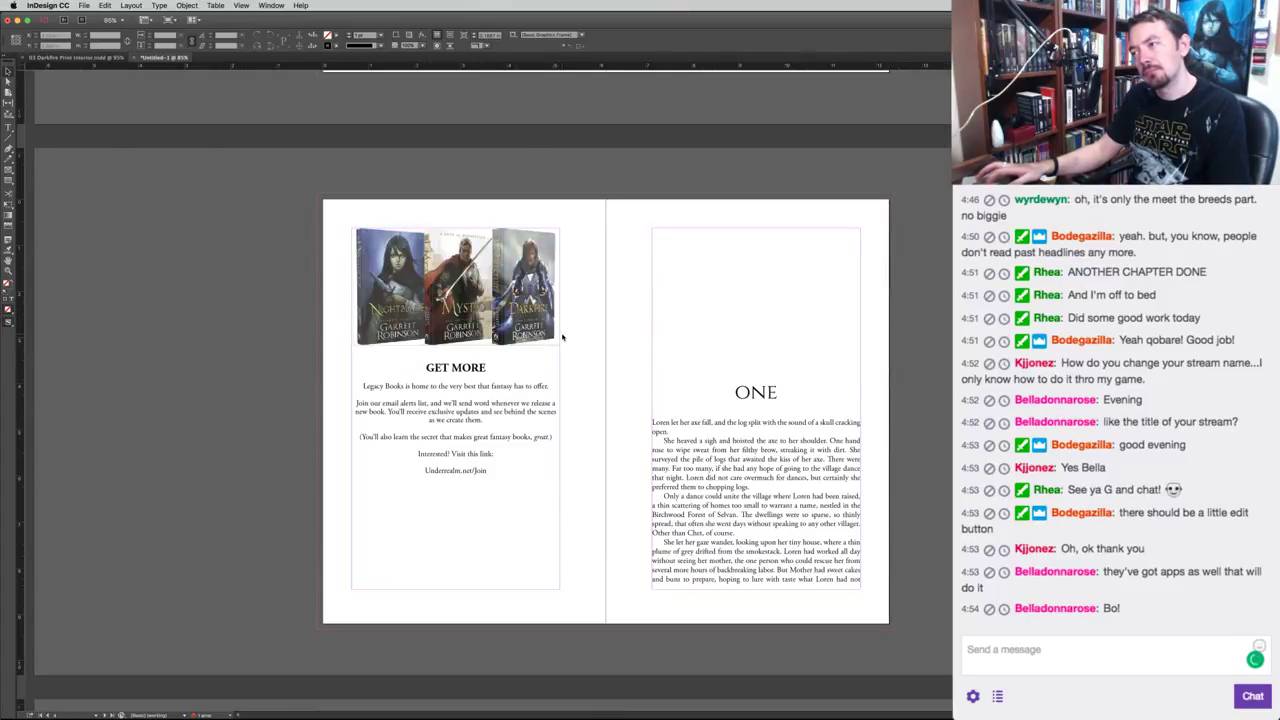
Insert a page break before chapter One to leave a blank page facing the Get More page.
{"action": "double_click", "coordinate": [684, 243]}
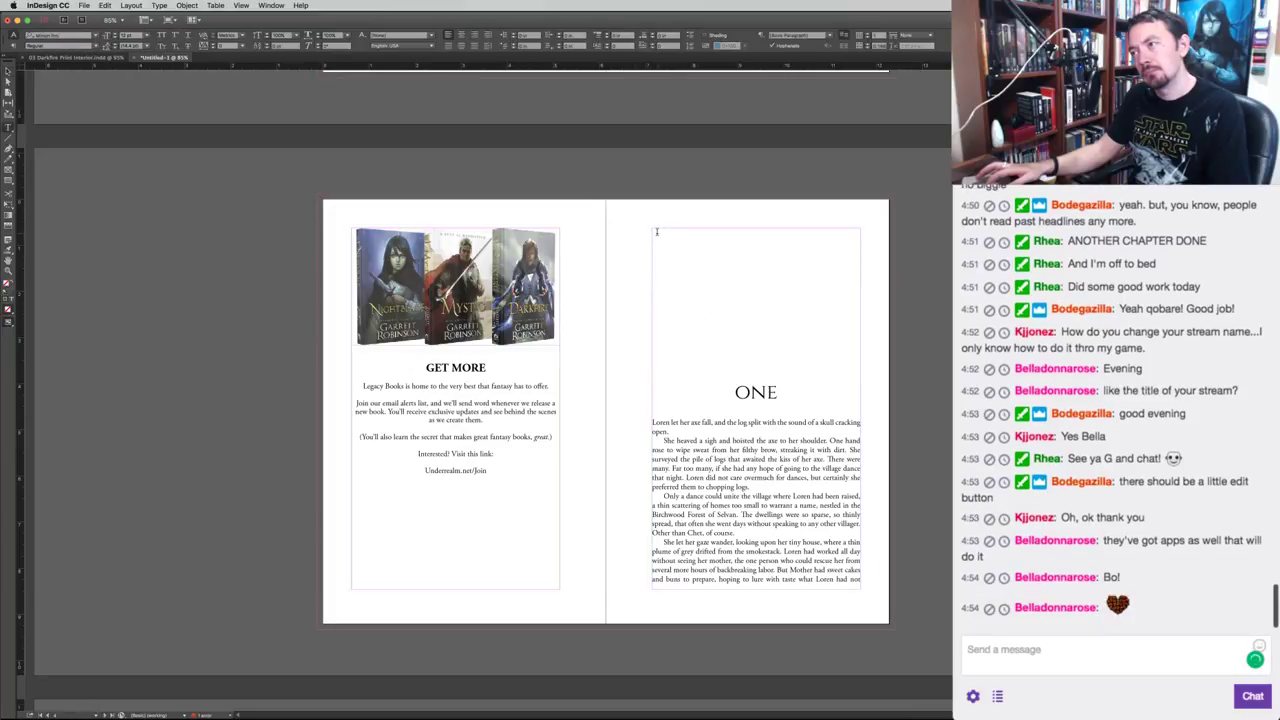
{"action": "key", "text": "KP_Enter"}
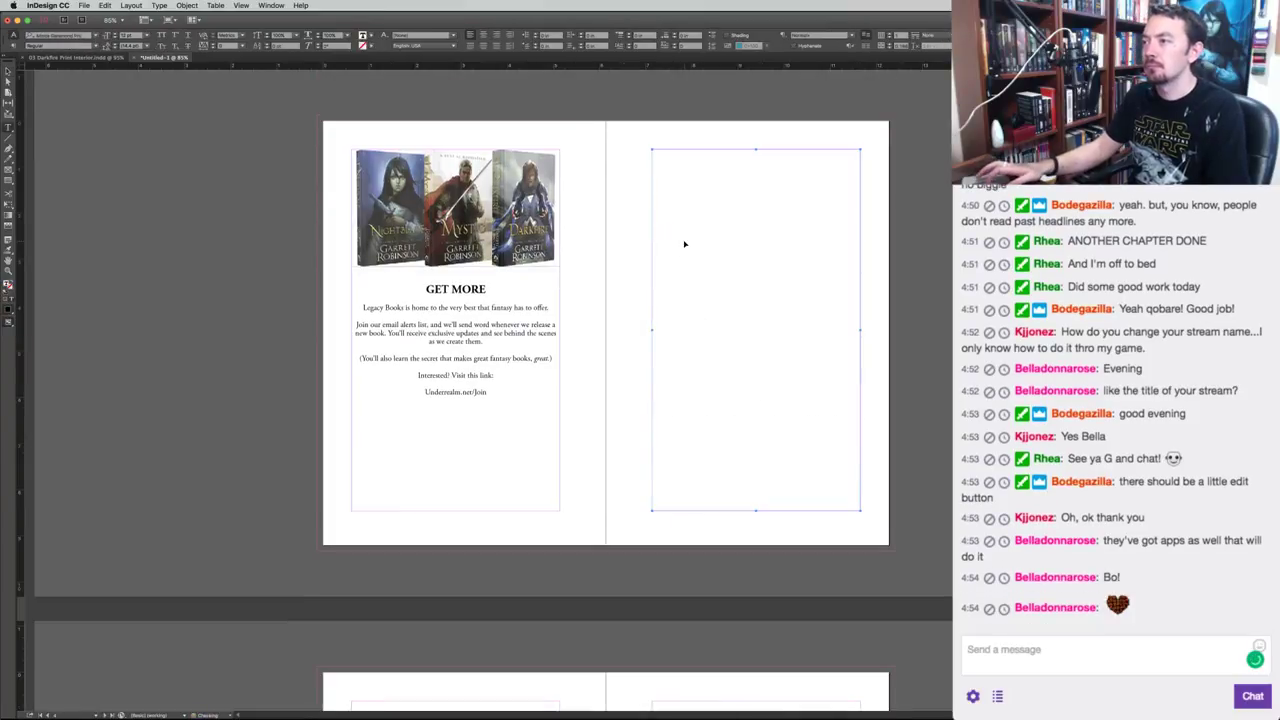
{"action": "key", "text": "super+shift+a"}
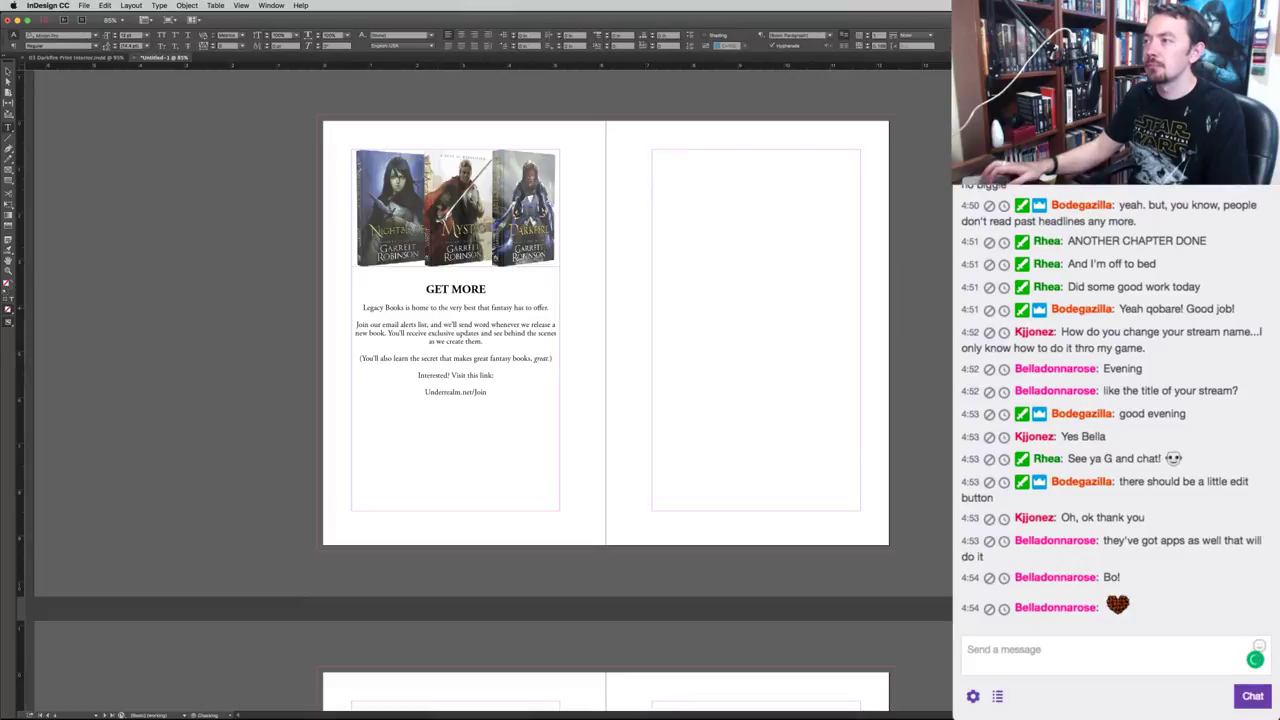
Copy the maps note, "For maps of the locations in this book, visit: Underrealm.net/maps", from the Darkfire document onto the blank page facing Get More.
{"action": "scroll", "coordinate": [684, 244], "scroll_direction": "up", "scroll_amount": 2}
{"action": "scroll", "coordinate": [605, 361], "scroll_direction": "up", "scroll_amount": 2}
{"action": "scroll", "coordinate": [605, 361], "scroll_direction": "down", "scroll_amount": 1}
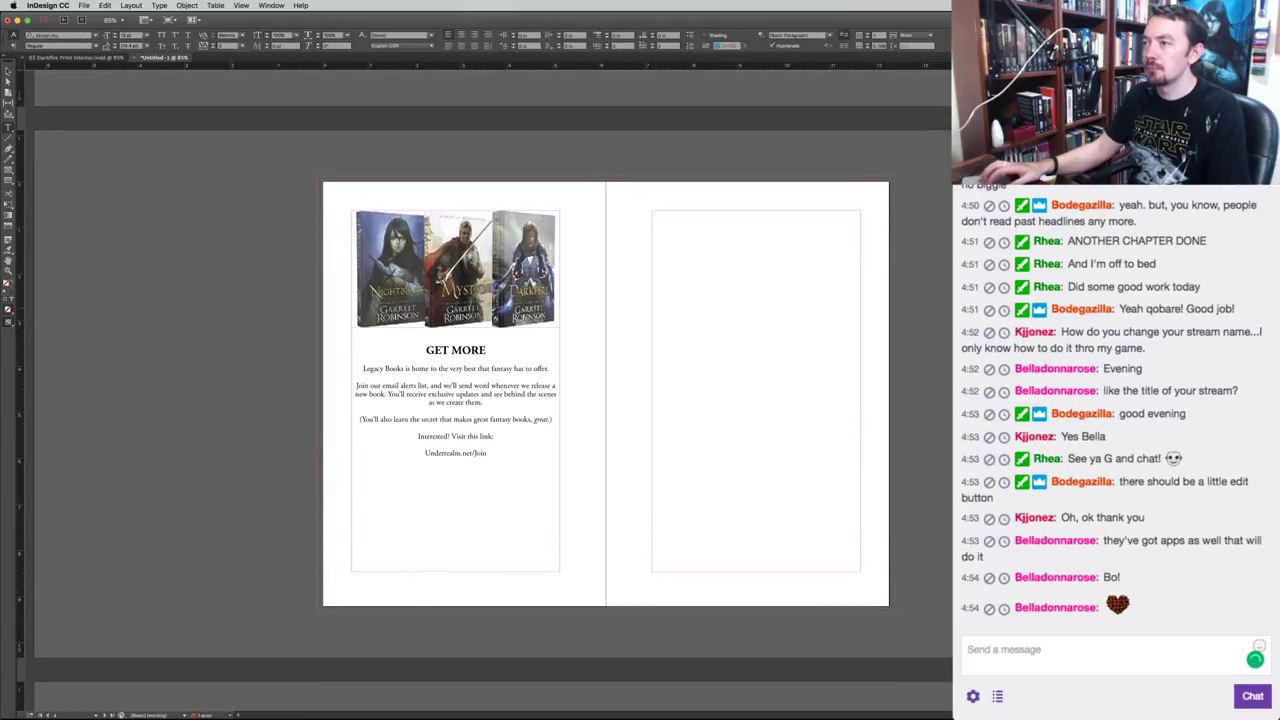
{"action": "key", "text": "v"}
{"action": "key", "text": "super+grave"}
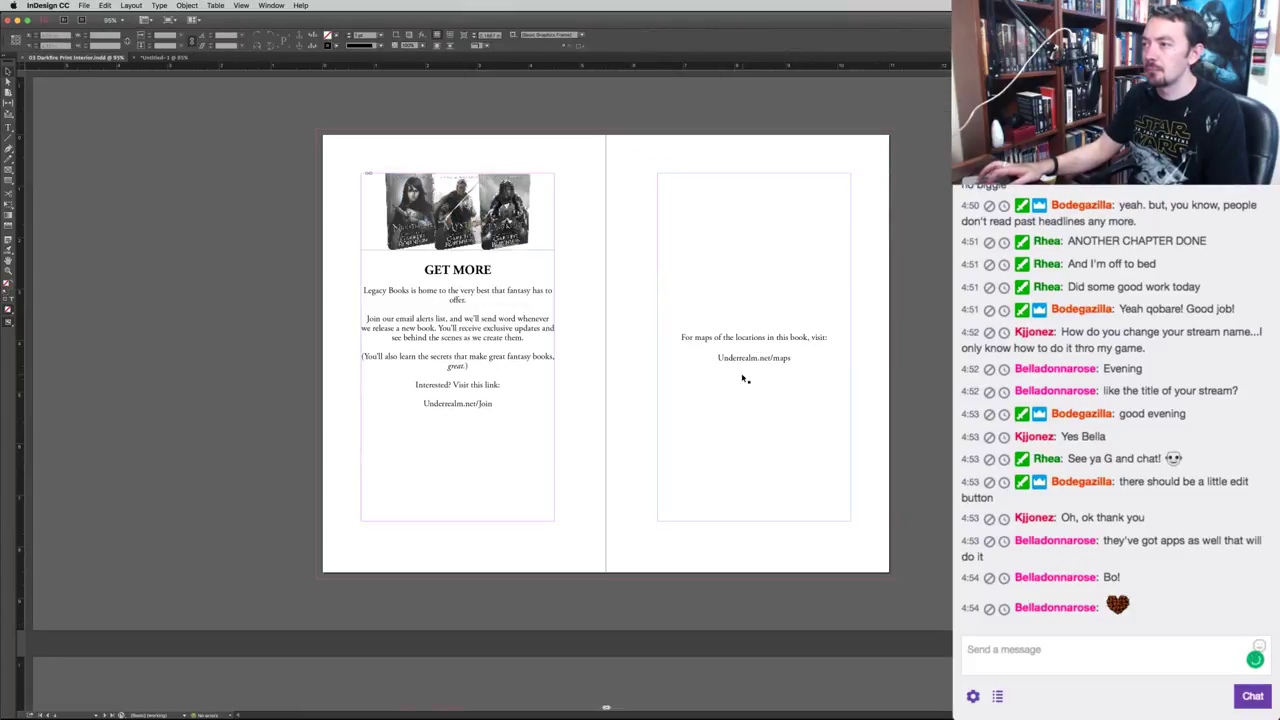
{"action": "key", "text": "t"}
{"action": "left_click_drag", "start_coordinate": [681, 336], "coordinate": [852, 369]}
{"action": "key", "text": "super+c"}
{"action": "key", "text": "super+grave"}
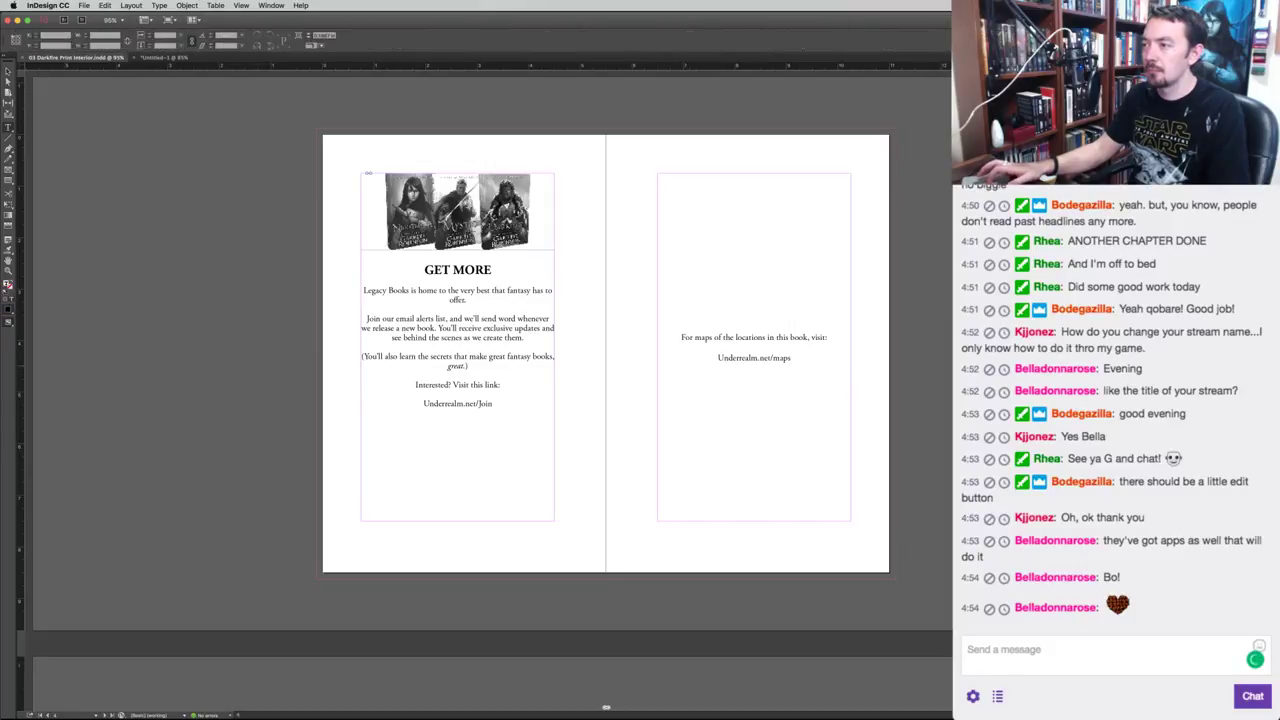
{"action": "key", "text": "super+v"}
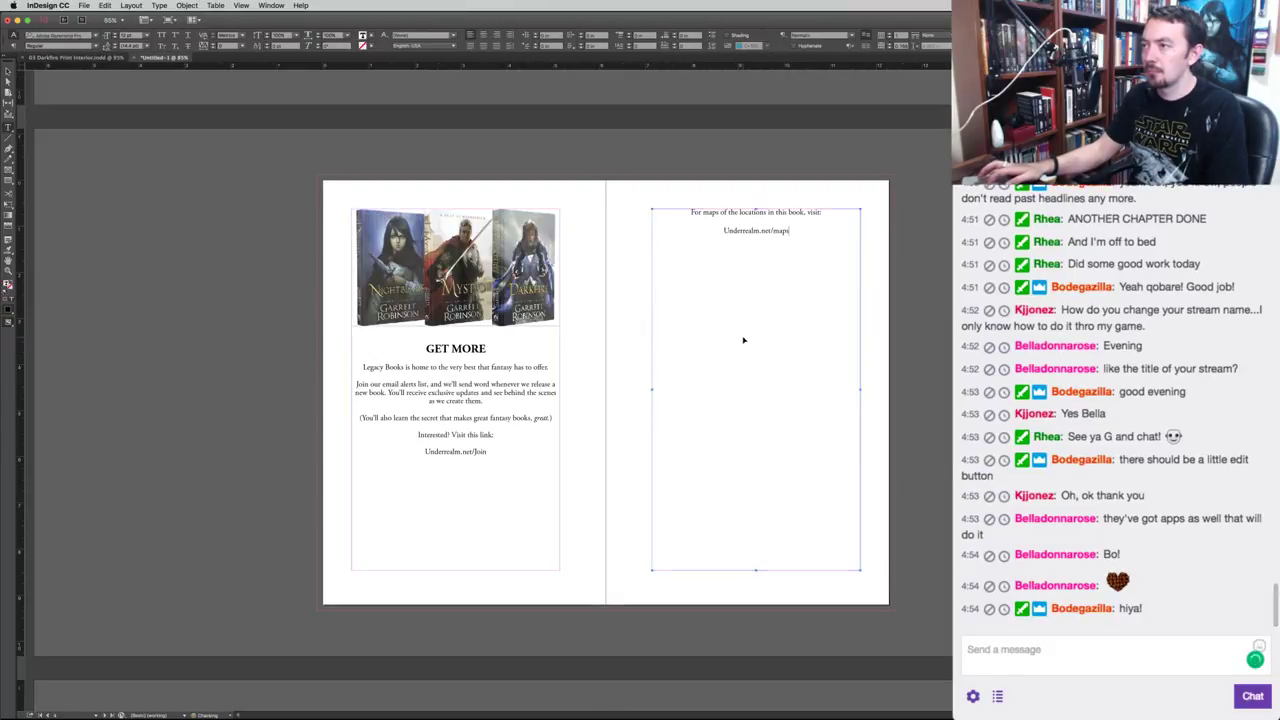
Set the vertical justification of the maps note's text frame to Center.
{"action": "key", "text": "super+b"}
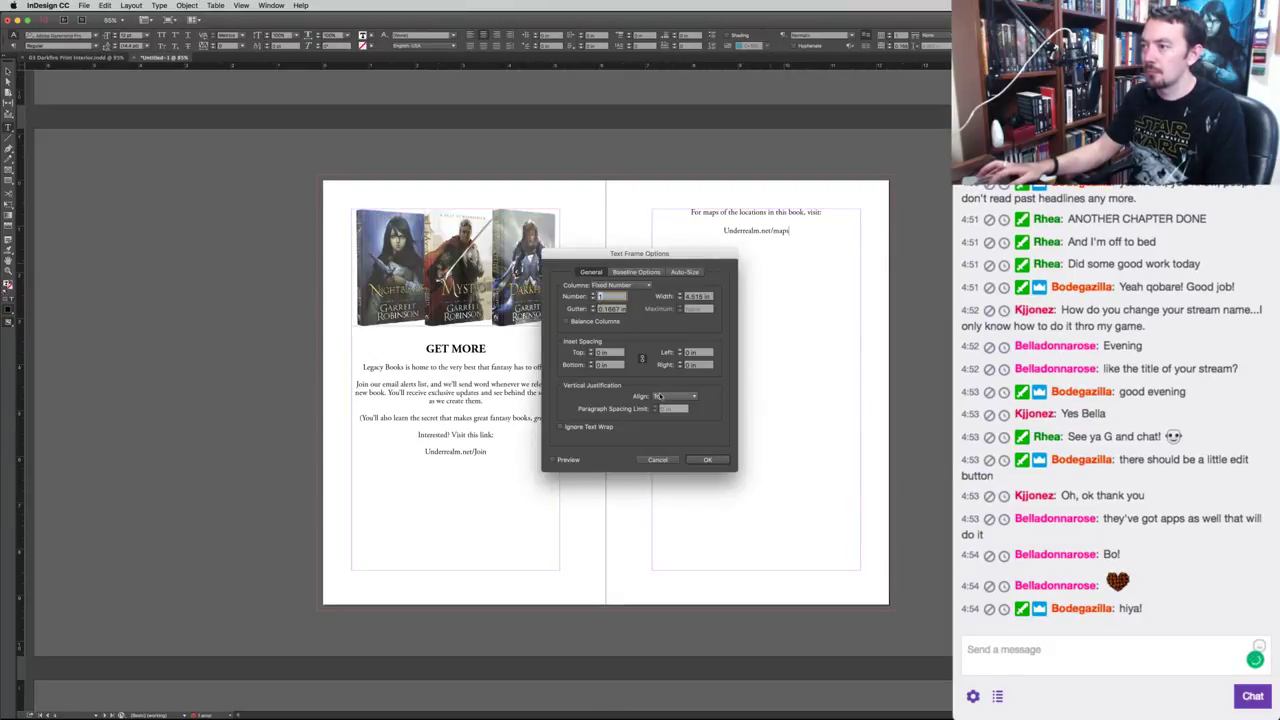
{"action": "left_click", "coordinate": [675, 396]}
{"action": "left_click", "coordinate": [670, 405]}
{"action": "left_click", "coordinate": [703, 460]}
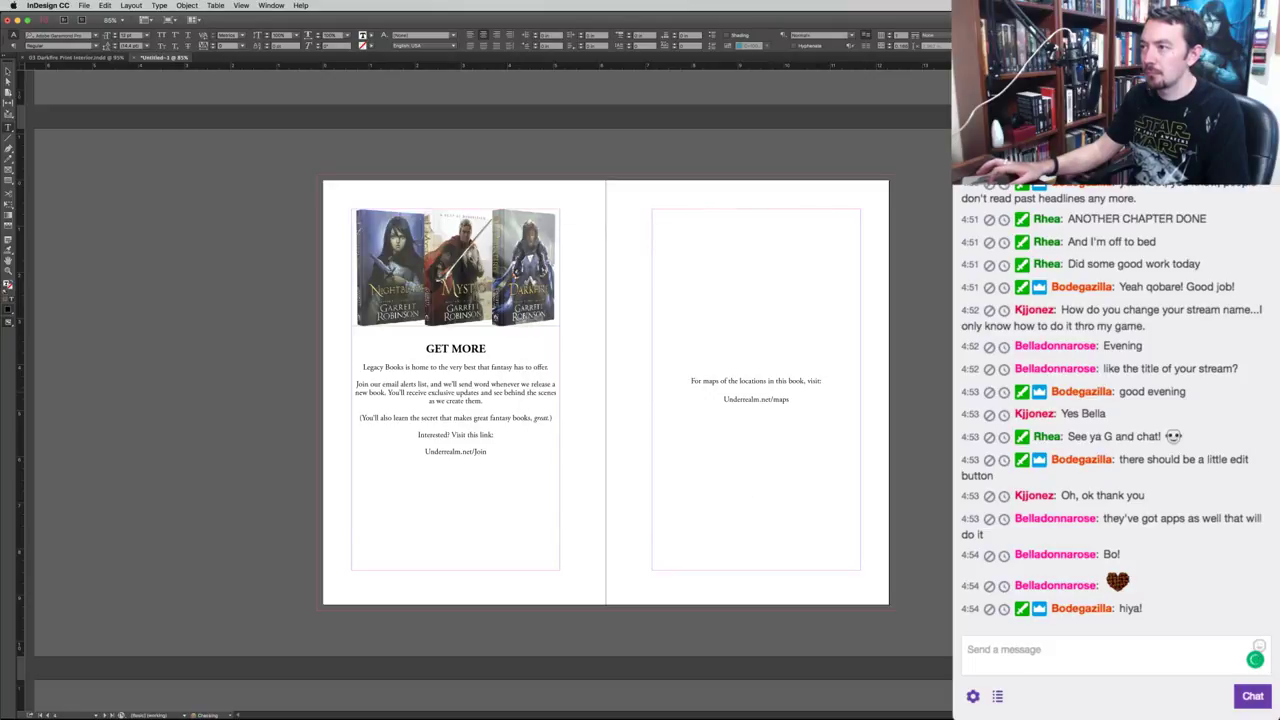
Place the Nightblade book one title page file on the right page of the spread after Get More, starting at the page's upper inner corner.
{"action": "key", "text": "alt+Page_Down"}
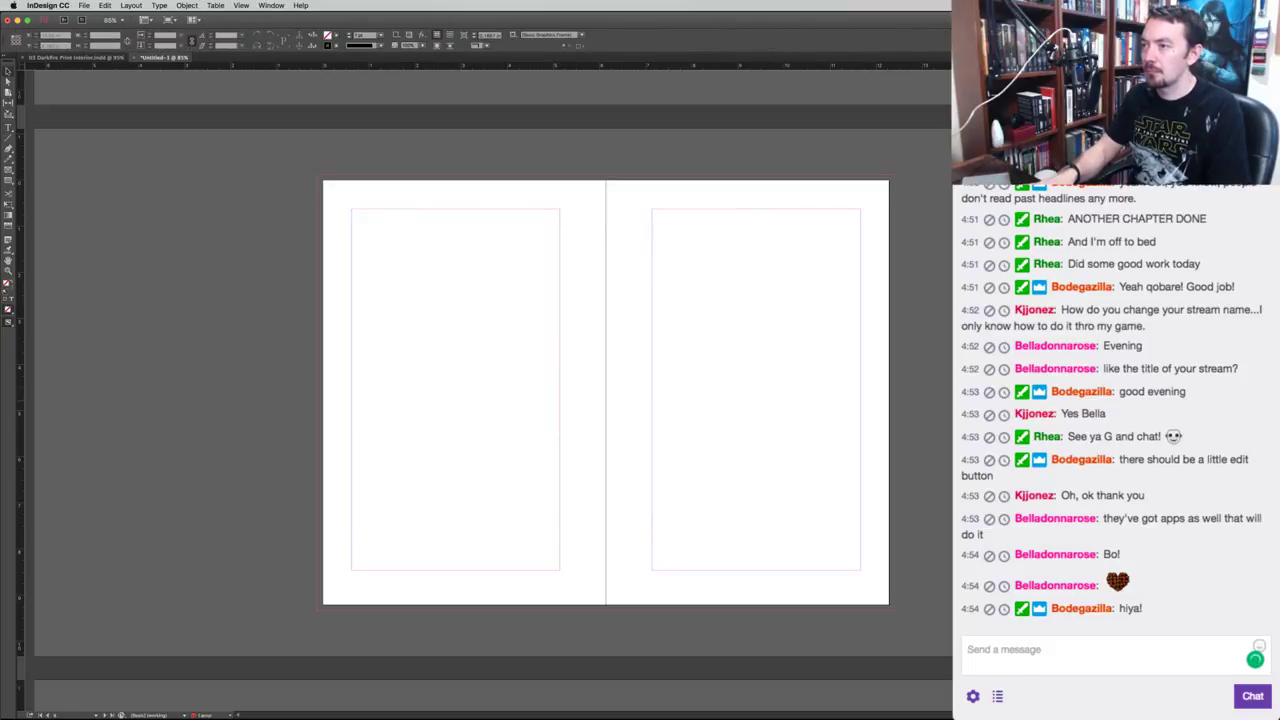
{"action": "key", "text": "super+Tab"}
{"action": "key", "text": "Tab"}
{"action": "key", "text": "Tab"}
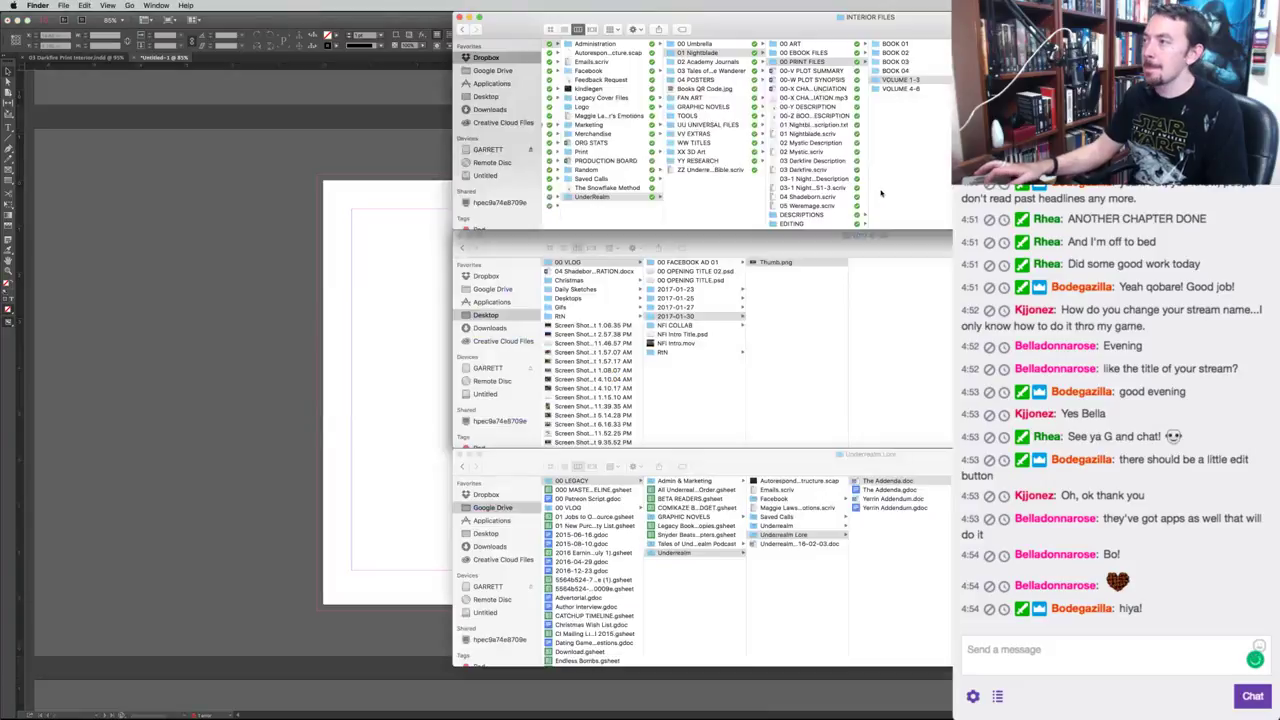
{"action": "left_click_drag", "start_coordinate": [925, 172], "coordinate": [218, 356]}
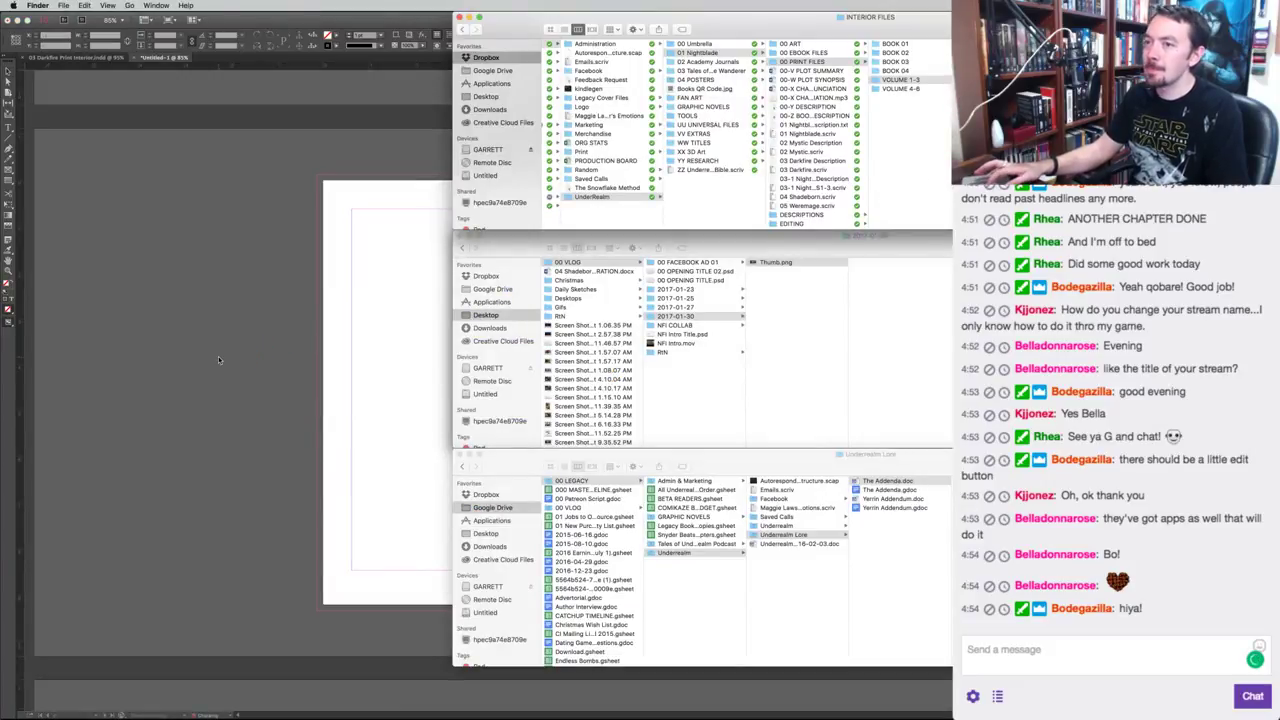
{"action": "left_click_drag", "start_coordinate": [645, 167], "coordinate": [607, 184]}
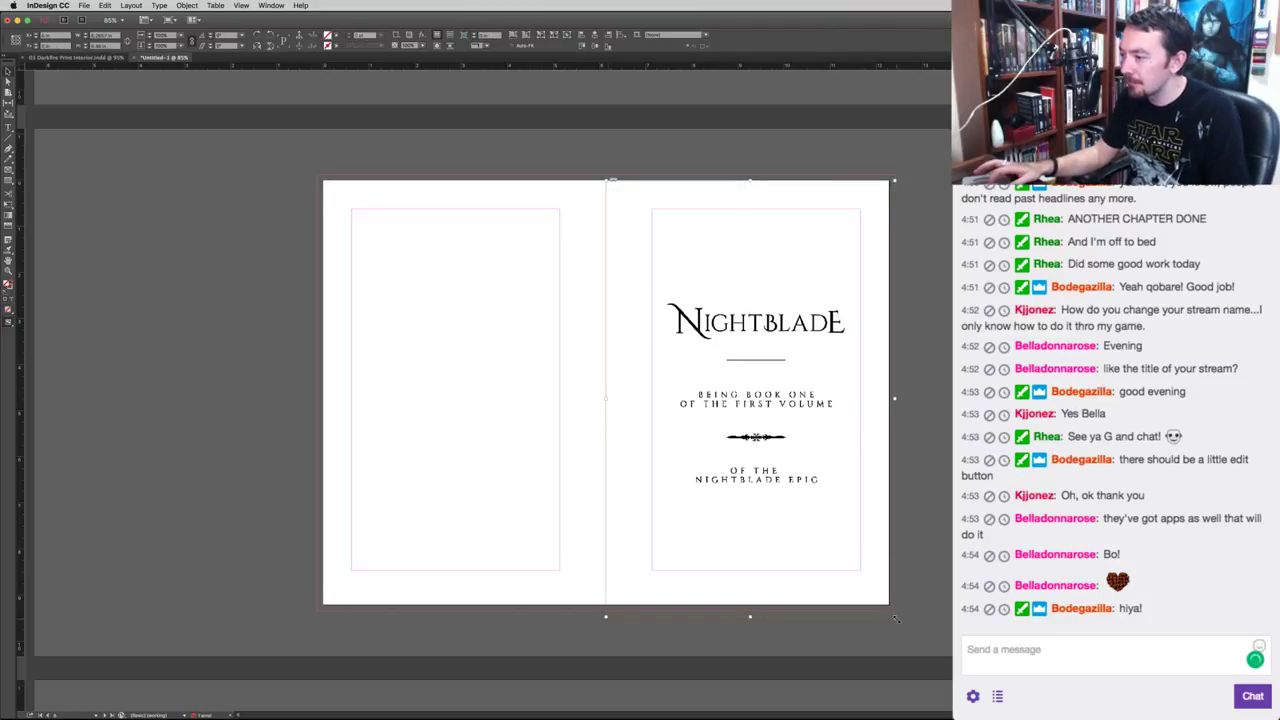
Scale the placed Nightblade title page down to the page size and nudge it slightly toward the outer edge.
{"action": "left_click_drag", "start_coordinate": [895, 617], "coordinate": [877, 603]}
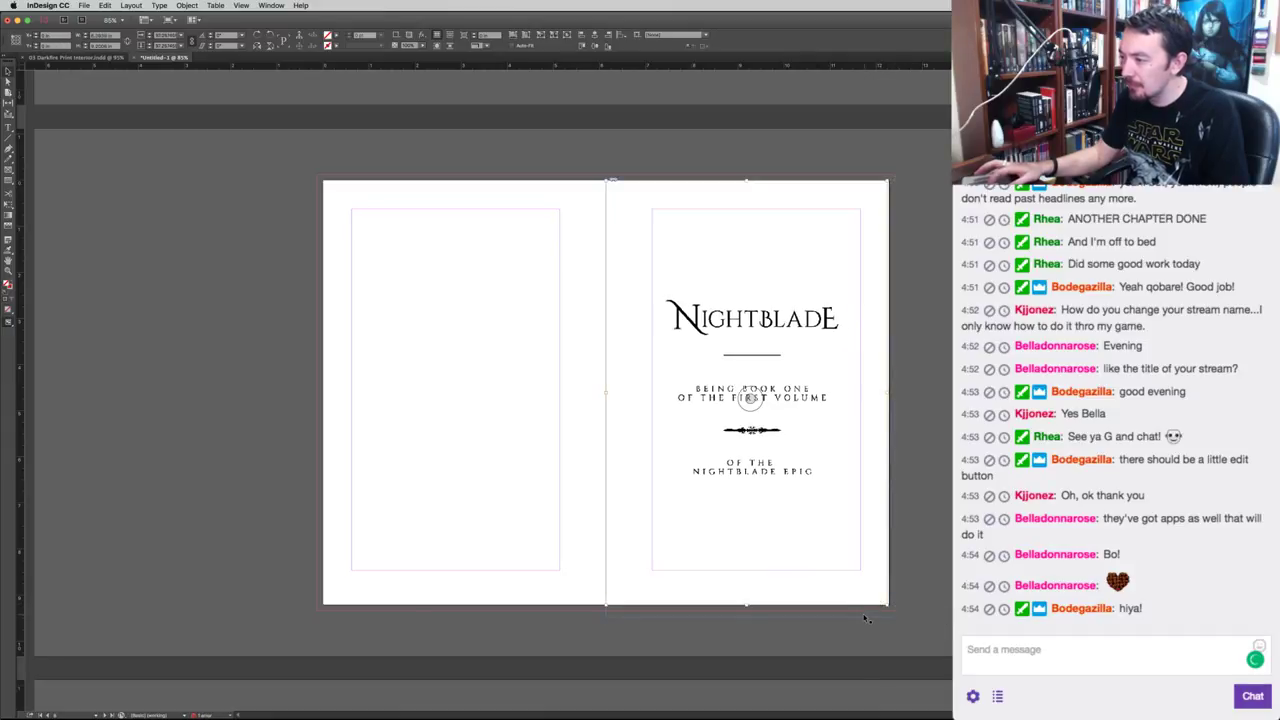
{"action": "left_click_drag", "start_coordinate": [891, 617], "coordinate": [878, 604]}
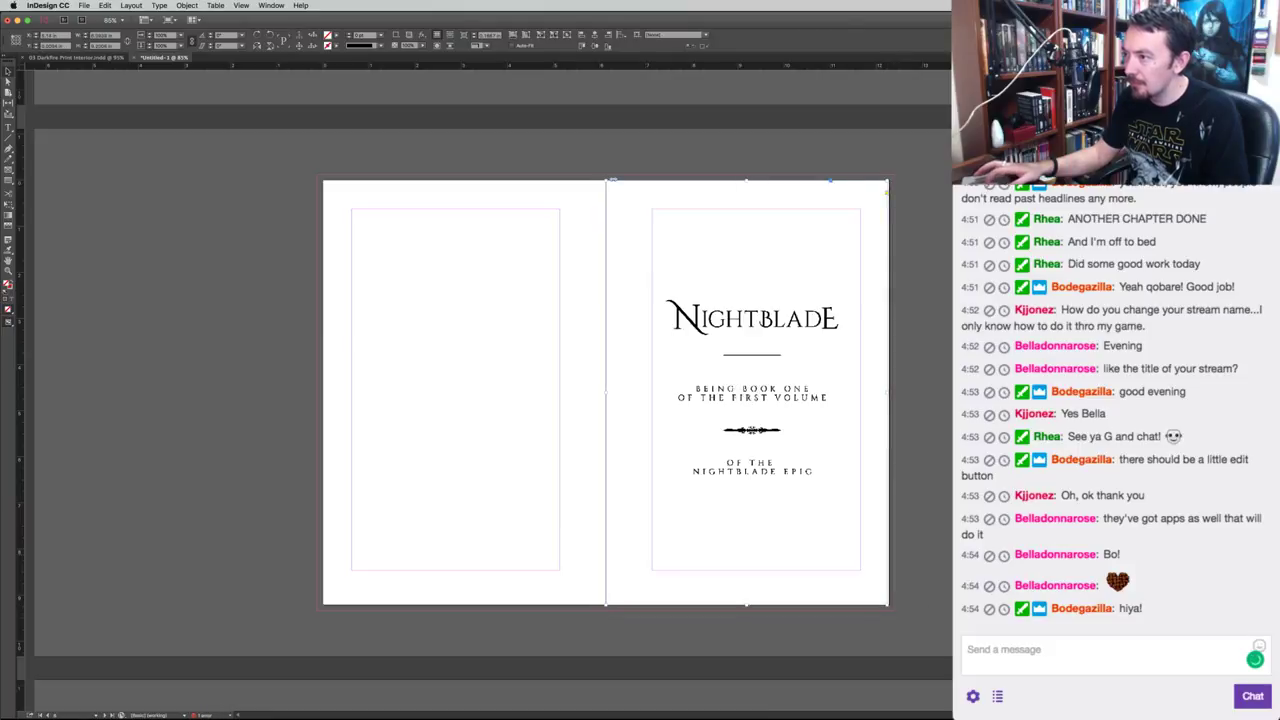
{"action": "key", "text": "super+shift+a"}
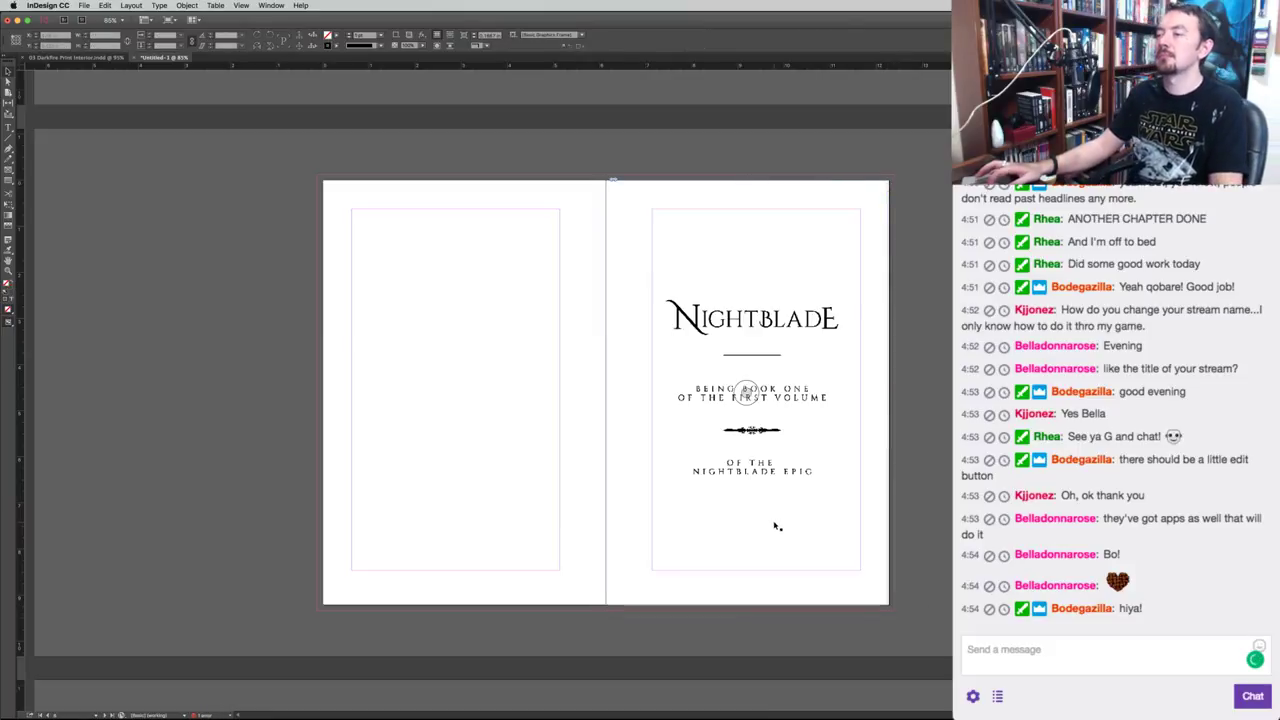
{"action": "left_click", "coordinate": [792, 553]}
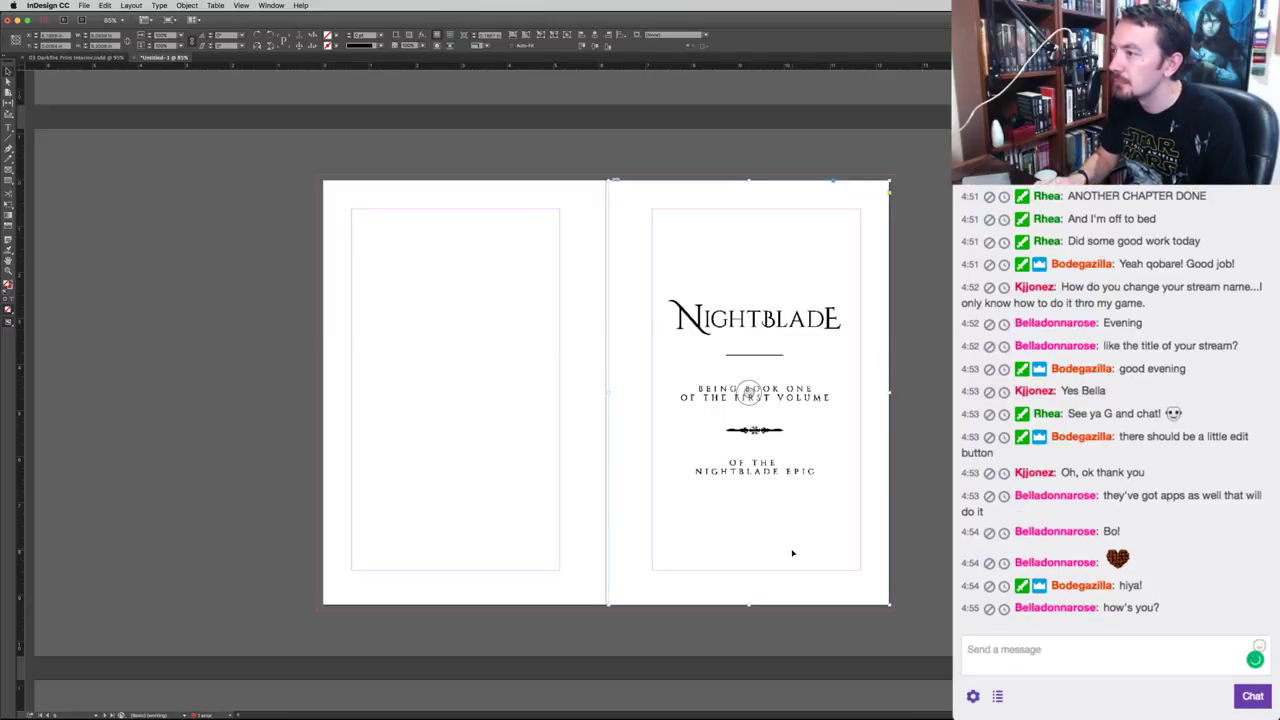
{"action": "key", "text": "Delete"}
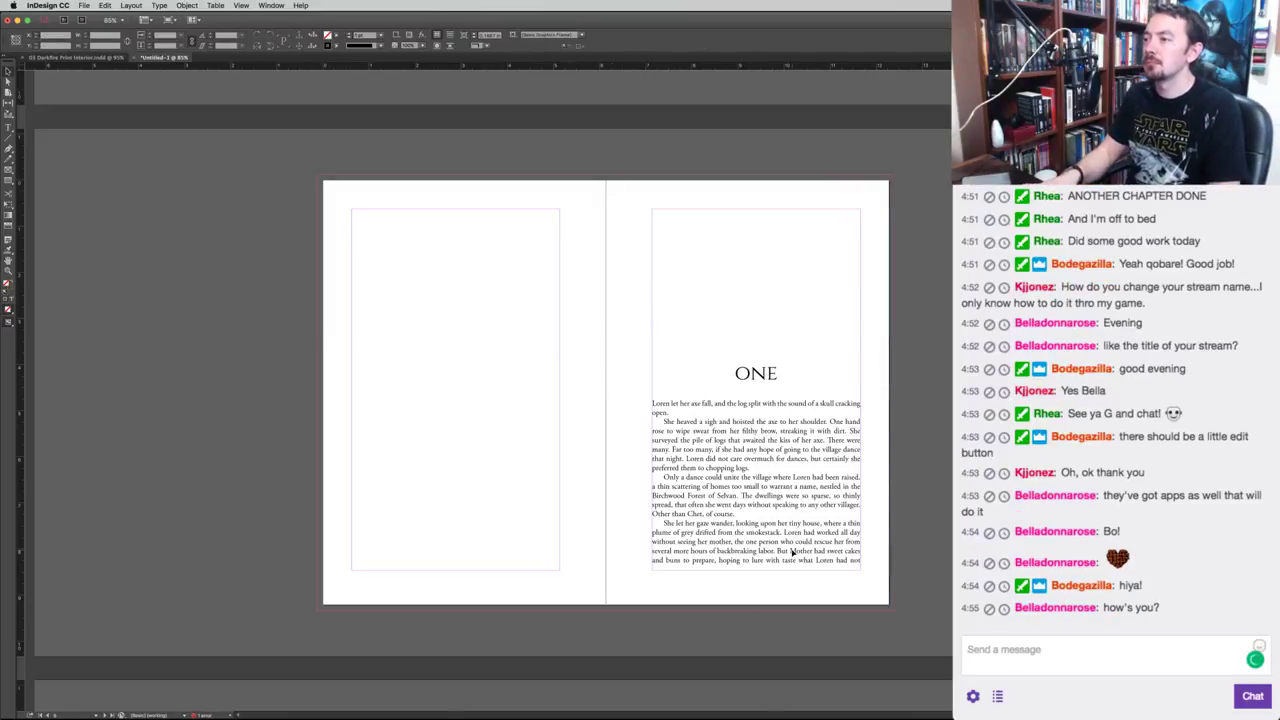
Review the spreads around the Nightblade title page and start a new section with page numbering beginning at 1.
{"action": "key", "text": "alt+Page_Up"}
{"action": "key", "text": "alt+Page_Up"}
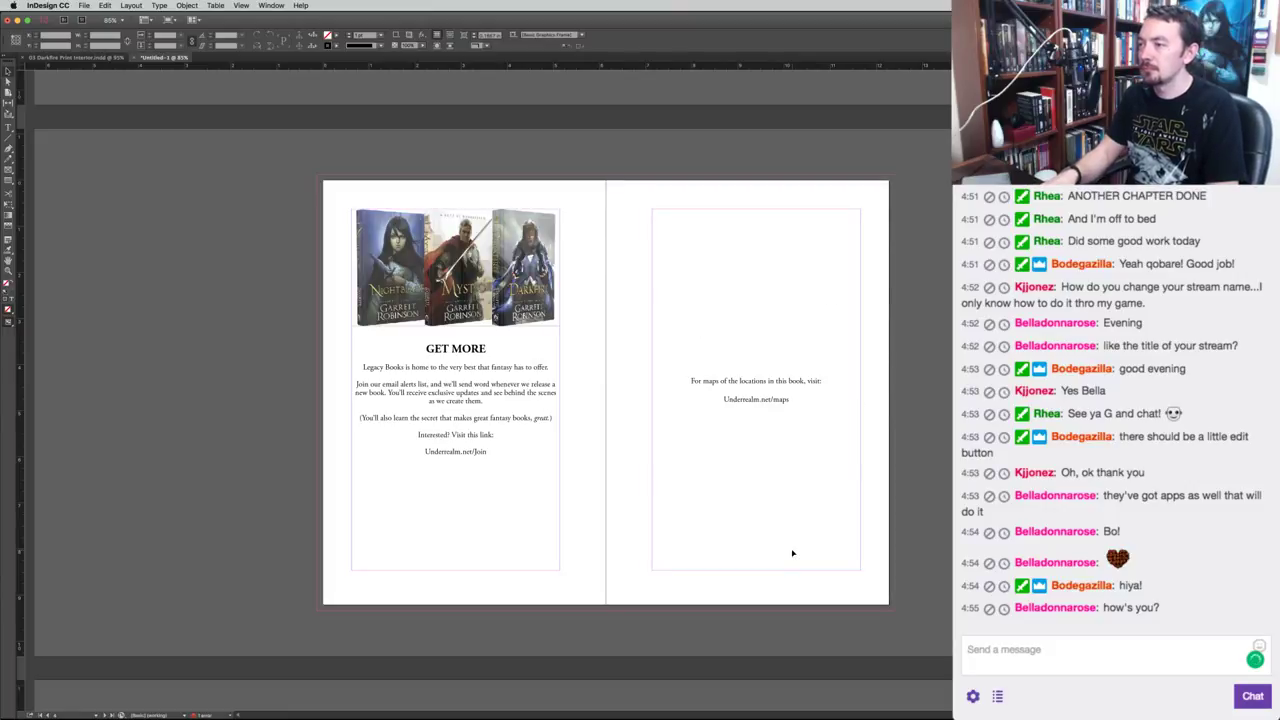
{"action": "key", "text": "Page_Up"}
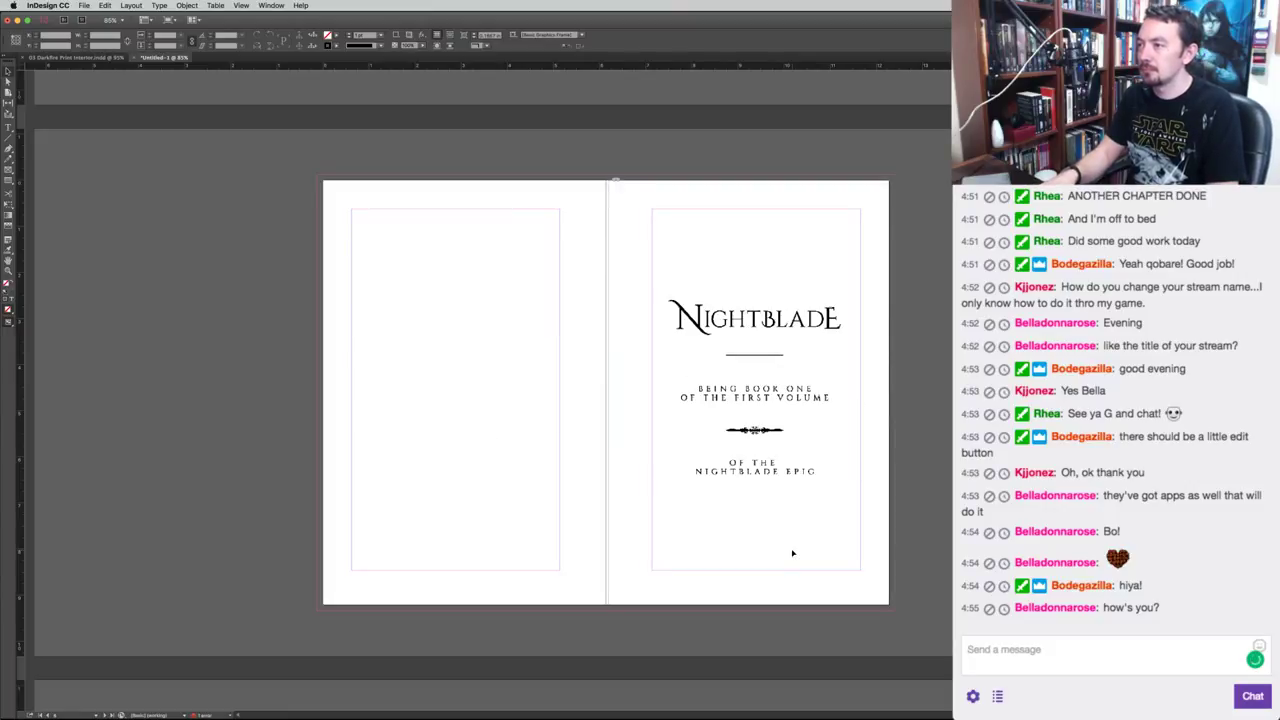
{"action": "key", "text": "Page_Down"}
{"action": "key", "text": "Page_Up"}
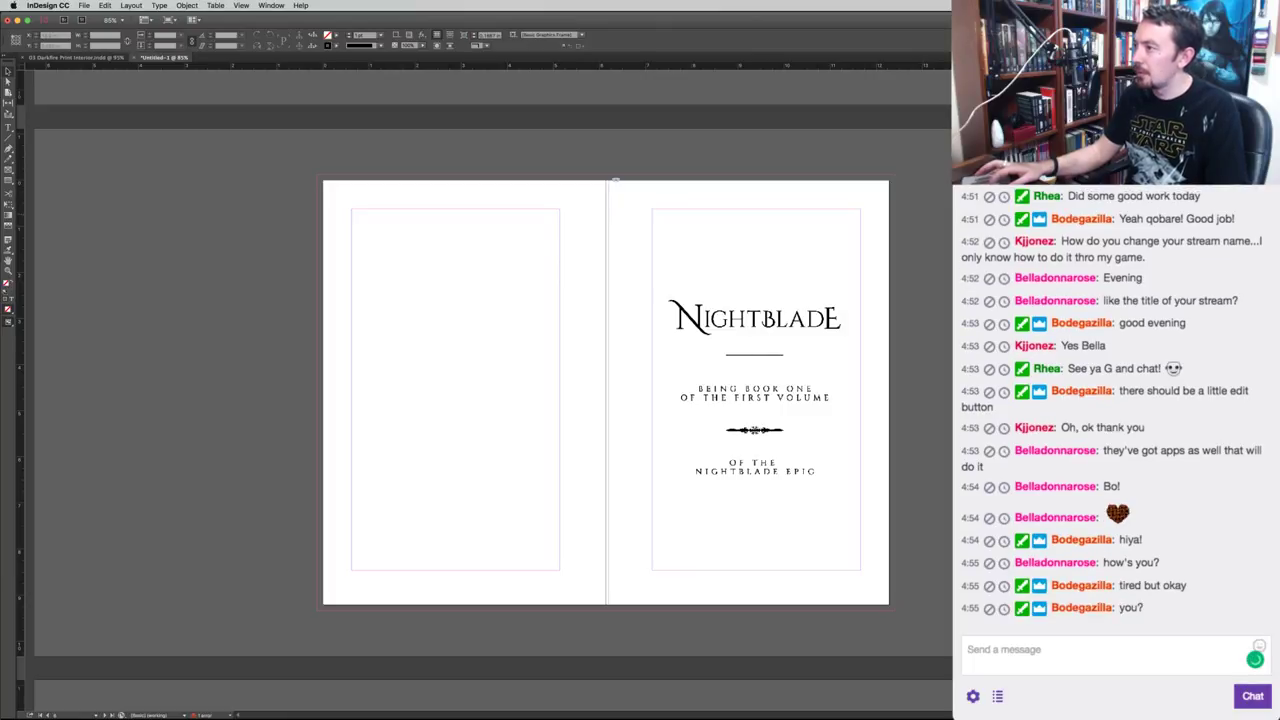
{"action": "key", "text": "Tab"}
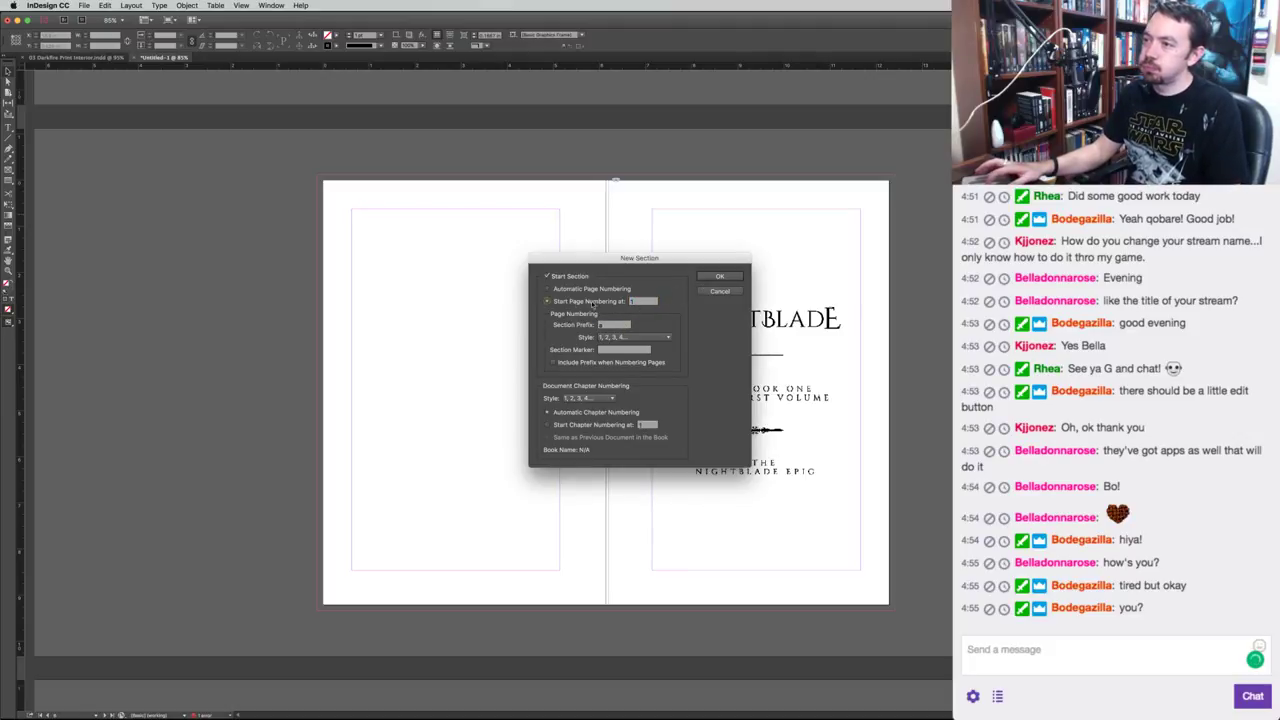
{"action": "key", "text": "Return"}
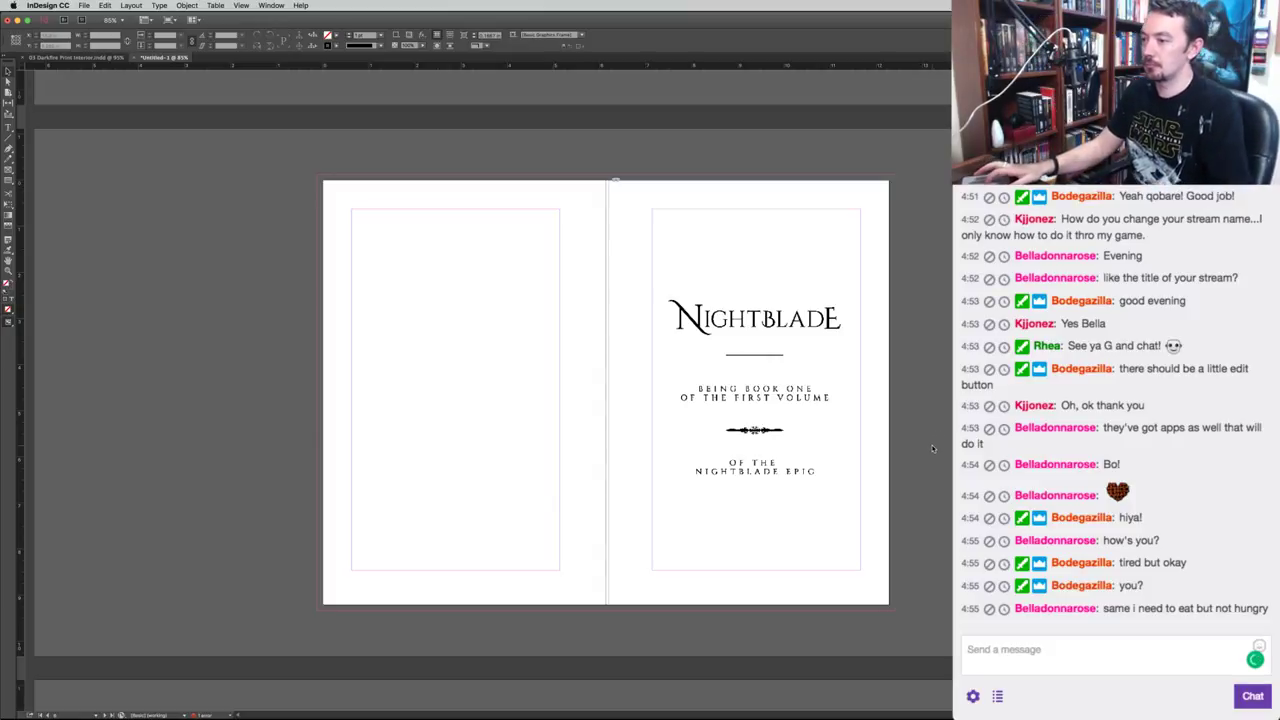
Draw a text frame as wide as the text area below the right master page's bottom margin and center its text.
{"action": "left_click", "coordinate": [749, 389]}
{"action": "key", "text": "shift+Page_Up"}
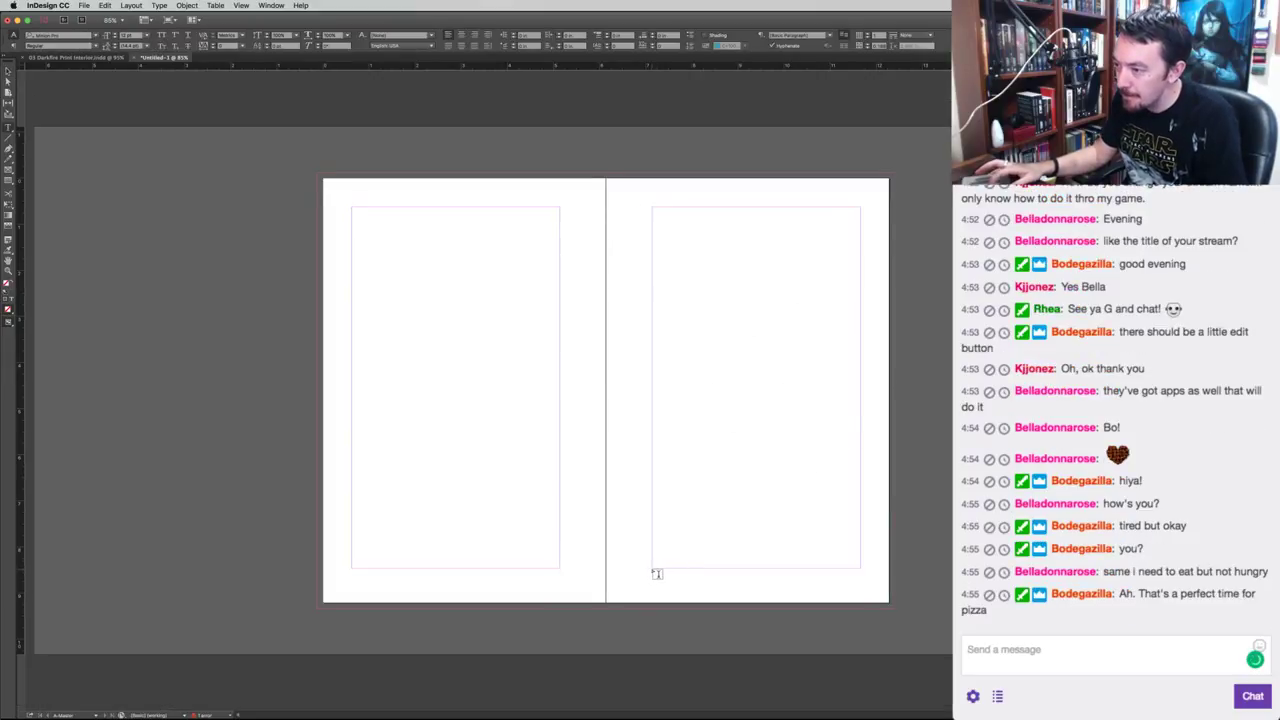
{"action": "mouse_move", "coordinate": [653, 572]}
{"action": "left_mouse_down"}
{"action": "mouse_move", "coordinate": [693, 588]}
{"action": "mouse_move", "coordinate": [860, 598]}
{"action": "left_mouse_up"}
{"action": "left_click", "coordinate": [731, 591]}
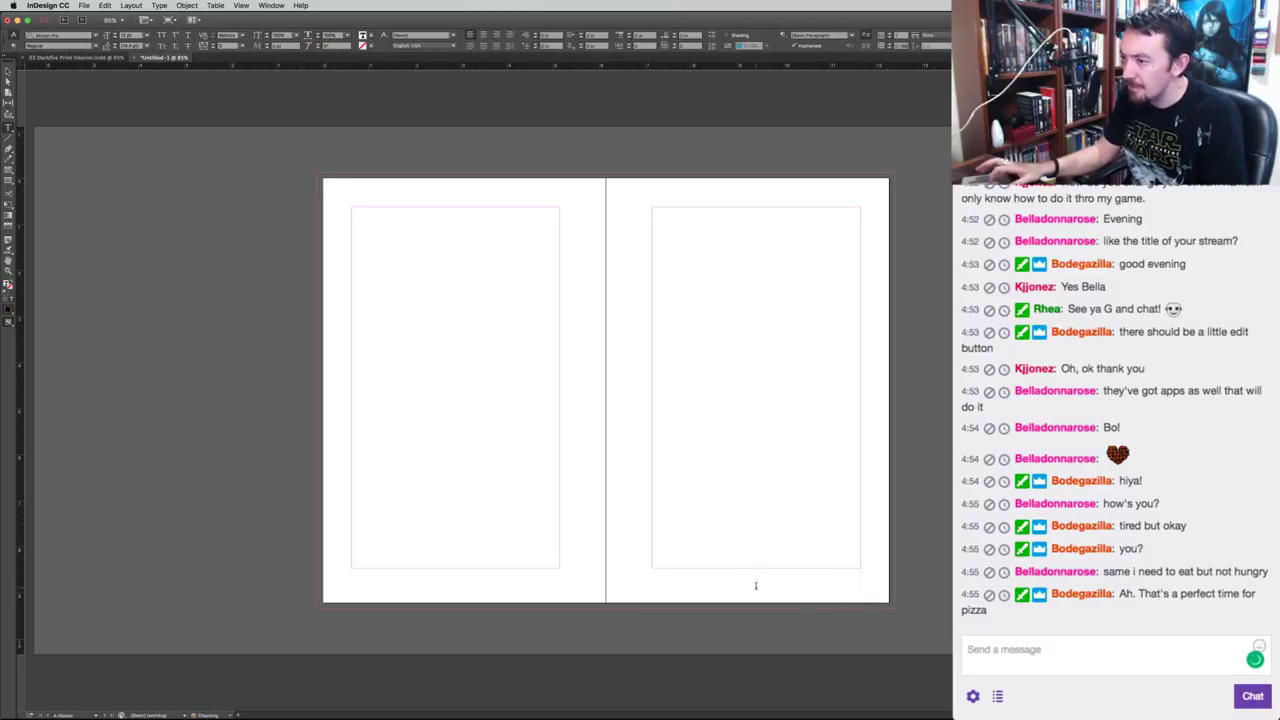
{"action": "left_click", "coordinate": [483, 35]}
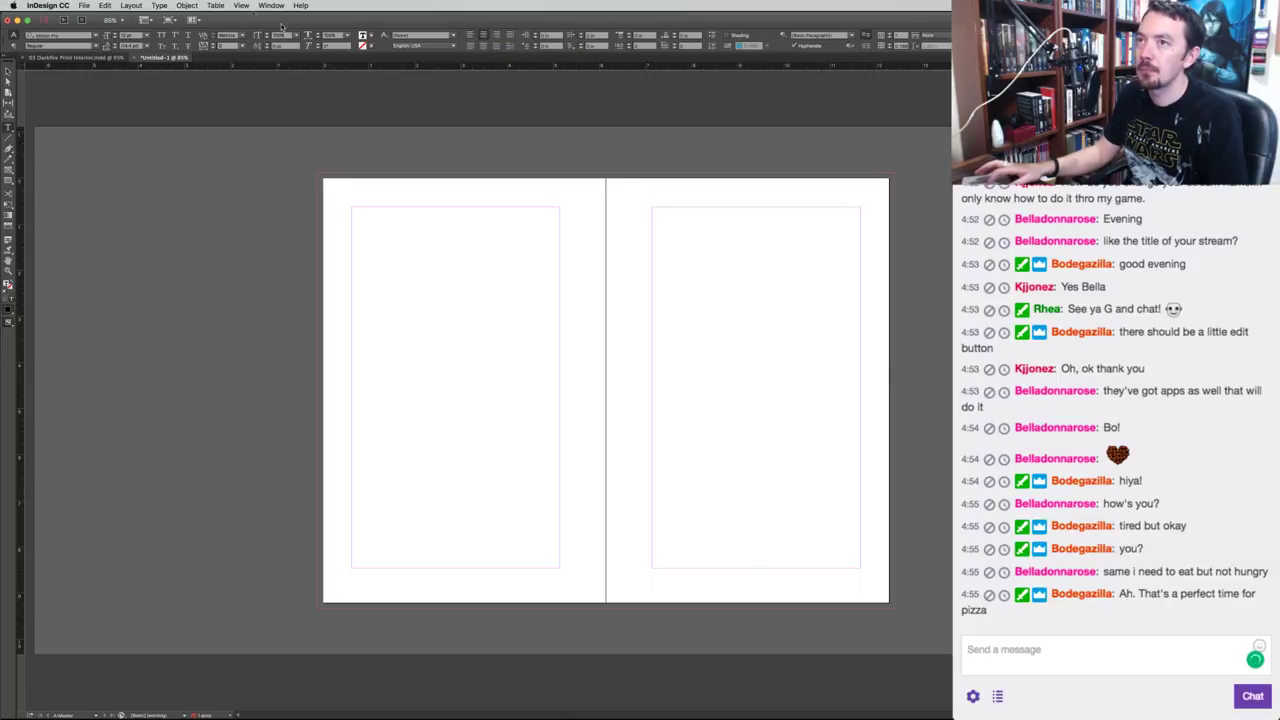
Insert a current page number marker into the new text frame on the right master page.
{"action": "left_click", "coordinate": [128, 6]}
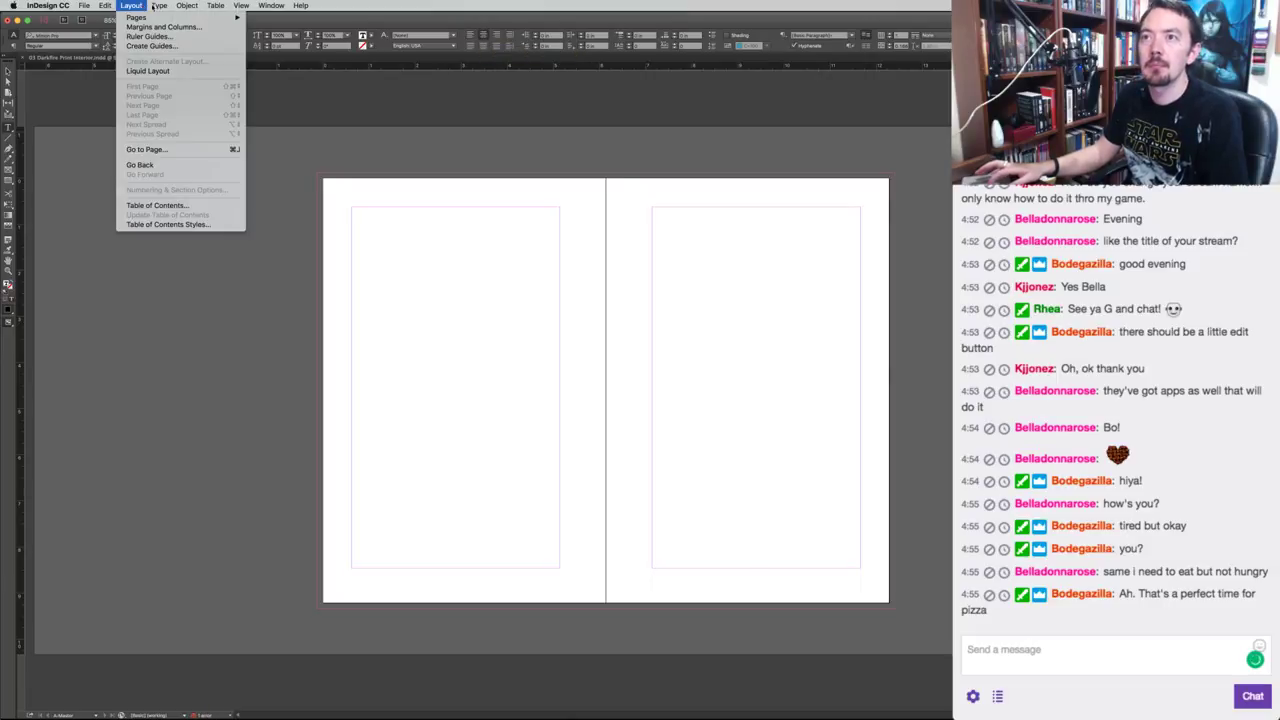
{"action": "mouse_move", "coordinate": [155, 6]}
{"action": "mouse_move", "coordinate": [240, 271]}
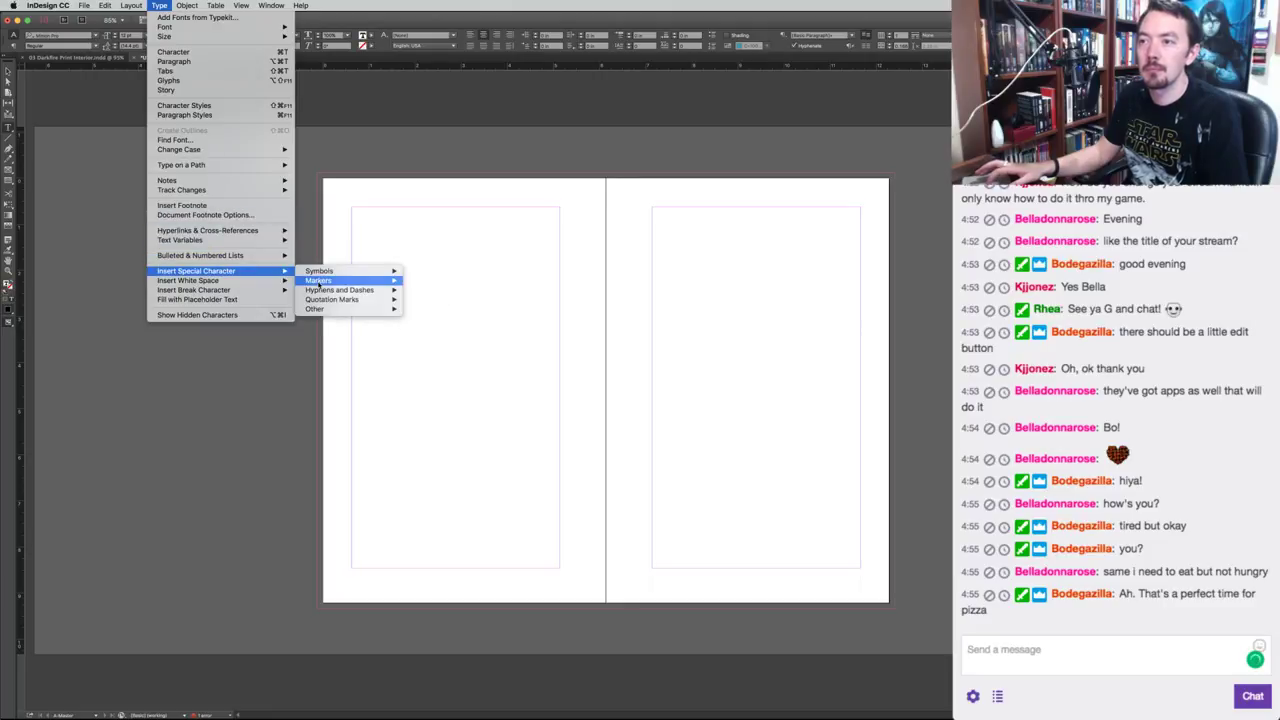
{"action": "mouse_move", "coordinate": [318, 281]}
{"action": "left_click", "coordinate": [440, 283]}
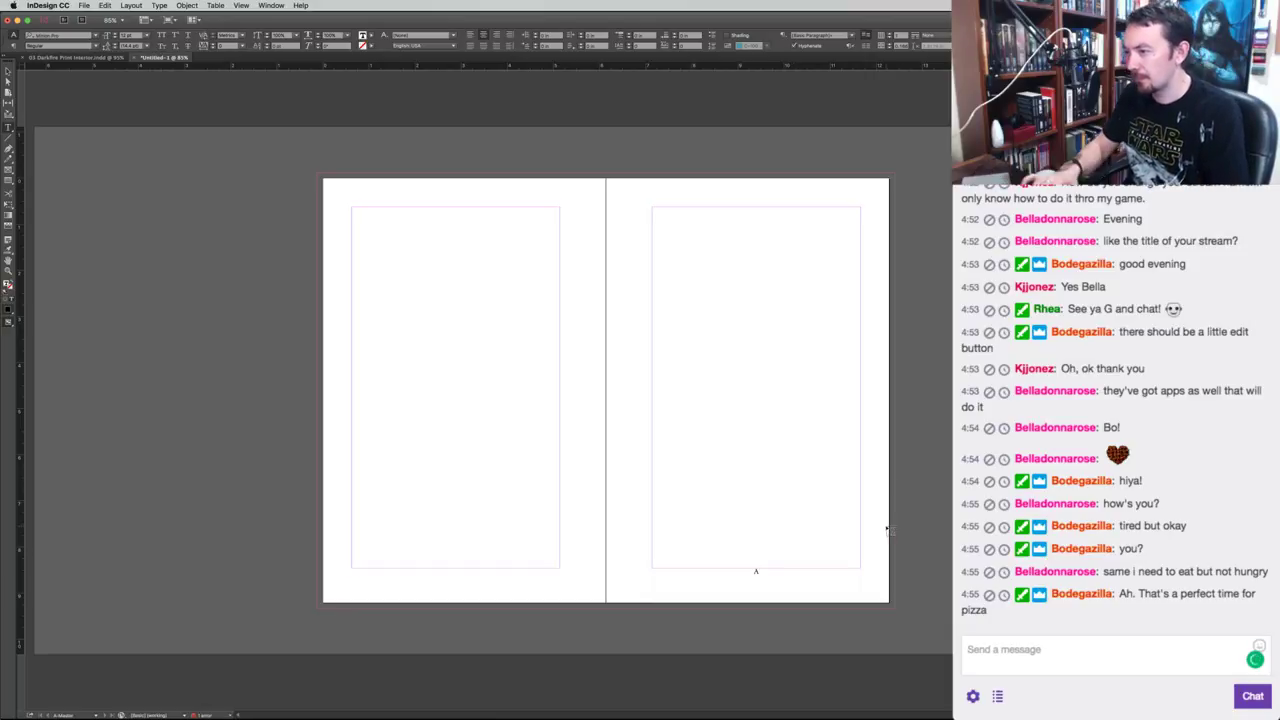
Format the page number marker in Adobe Garamond Pro Italic and increase its font size by two increments.
{"action": "key", "text": "super+a"}
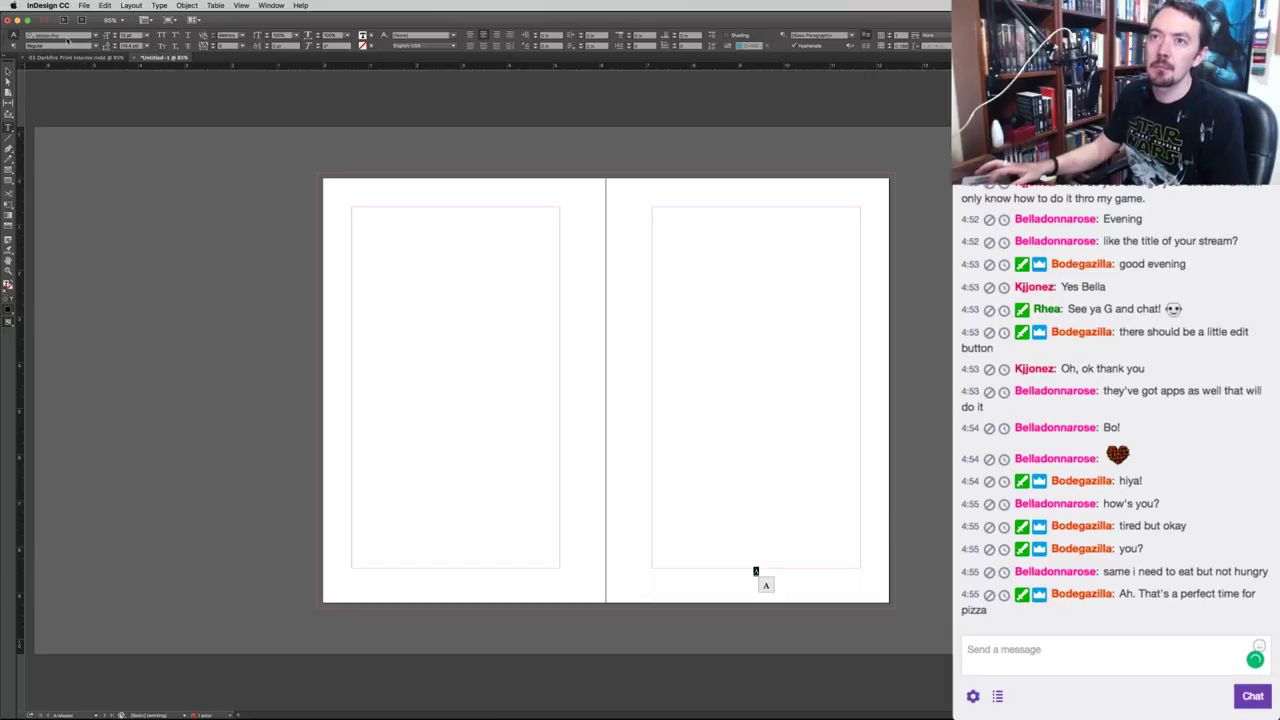
{"action": "left_click", "coordinate": [66, 37]}
{"action": "type", "text": "adobob"}
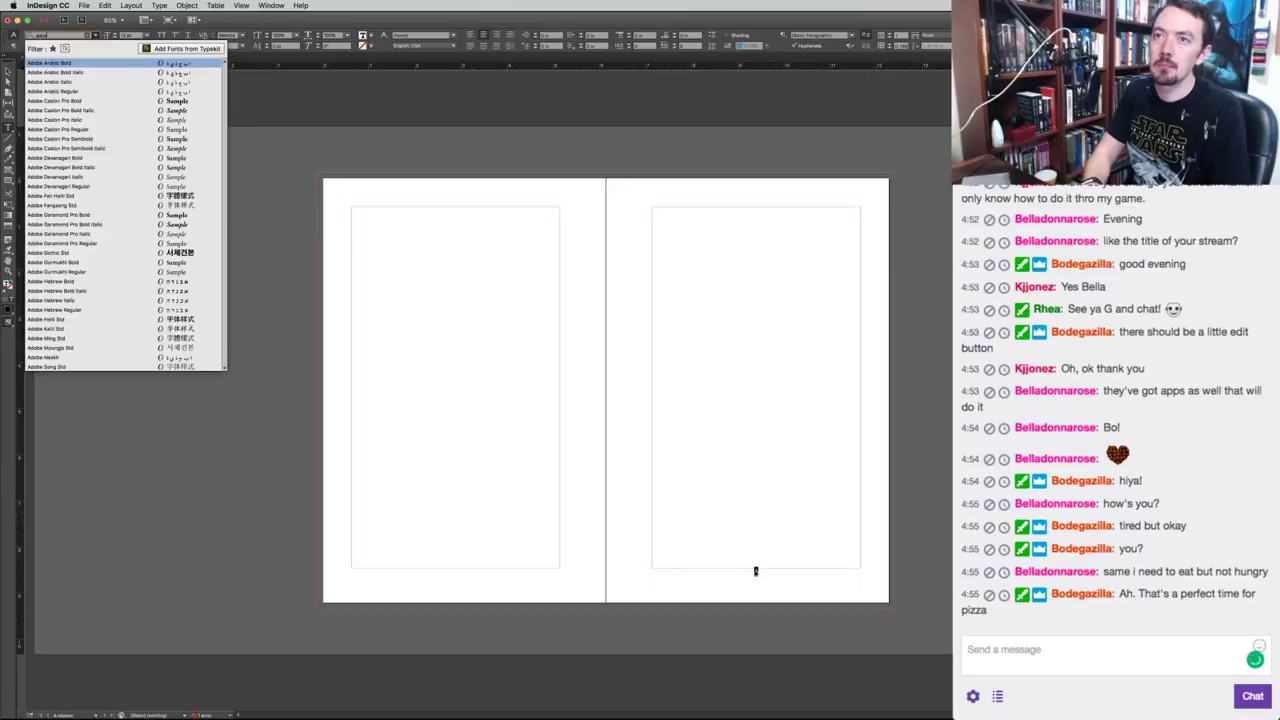
{"action": "type", "text": "e garamond"}
{"action": "key", "text": "Down"}
{"action": "key", "text": "Down"}
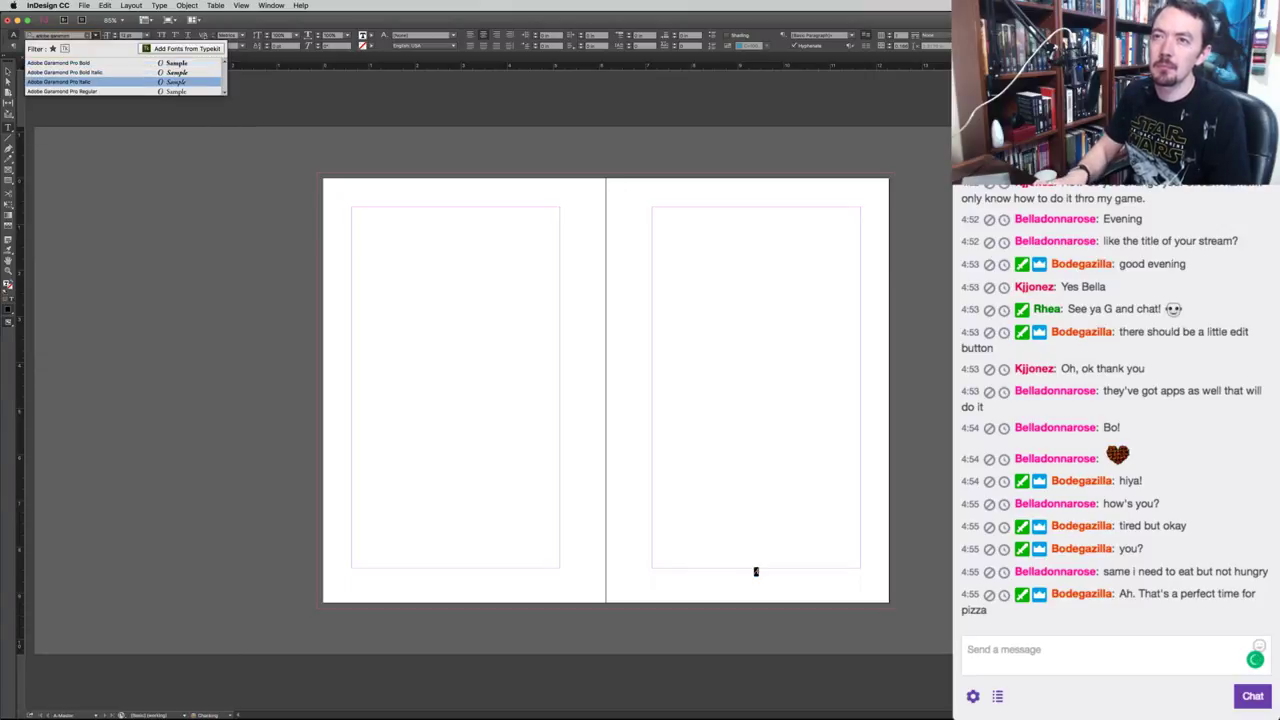
{"action": "key", "text": "Return"}
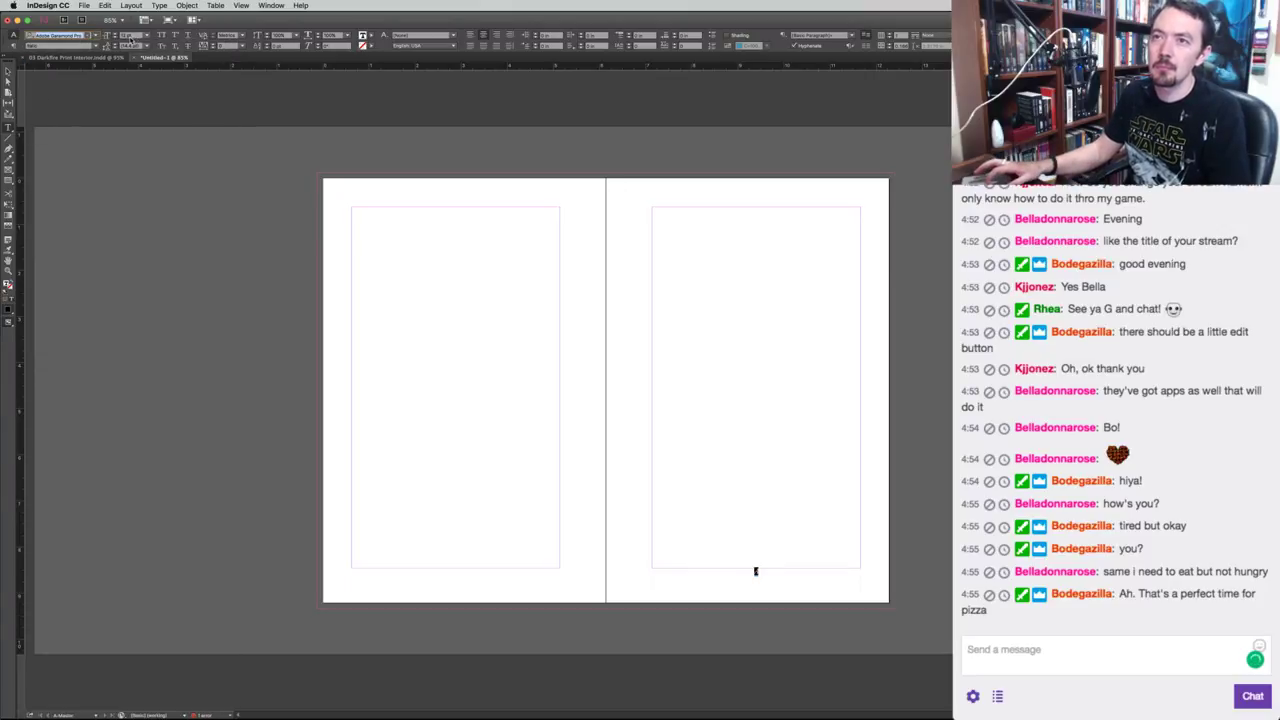
{"action": "left_click", "coordinate": [130, 37]}
{"action": "key", "text": "Up"}
{"action": "key", "text": "Up"}
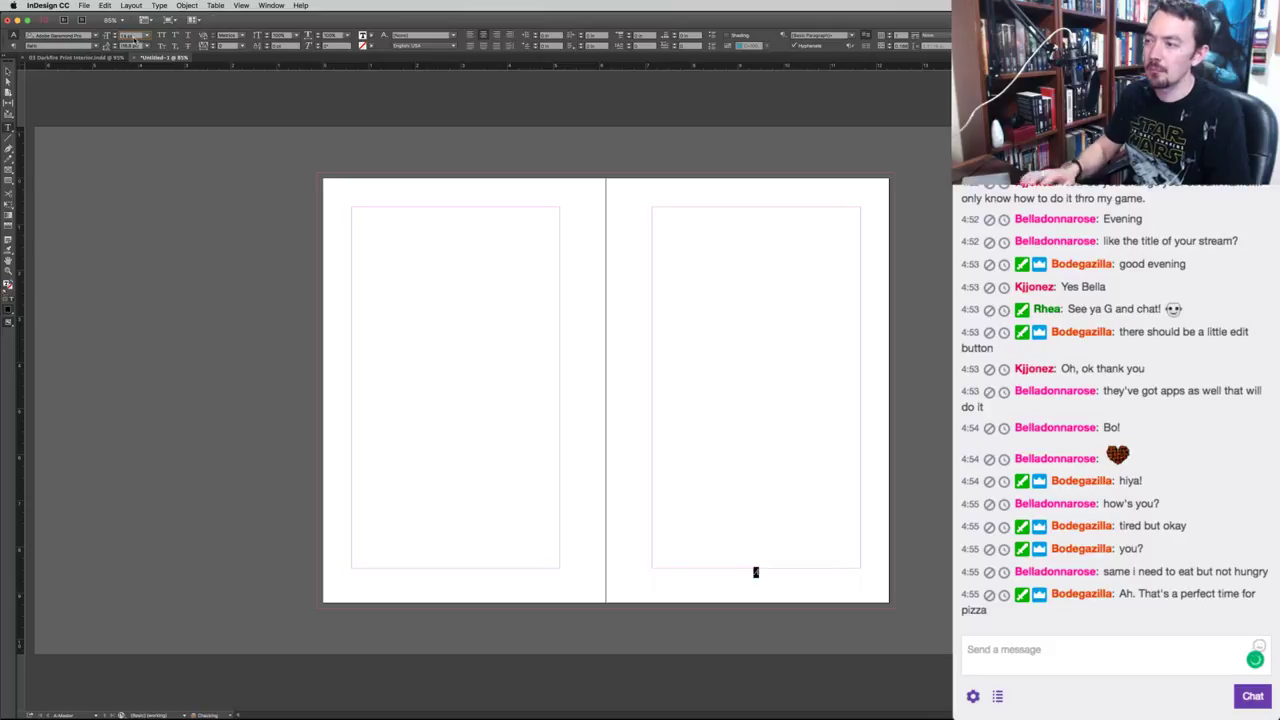
{"action": "key", "text": "Return"}
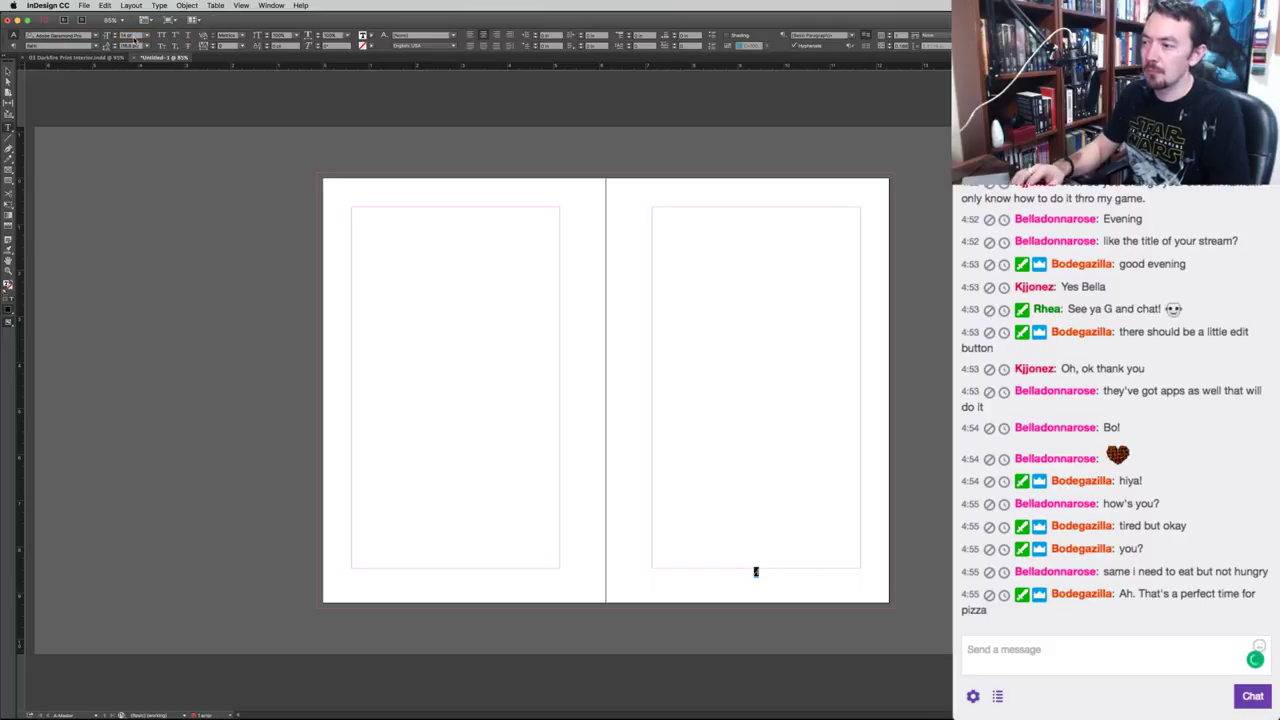
Center the page number vertically in its text frame on the right master page.
{"action": "left_click", "coordinate": [446, 283], "text": "super"}
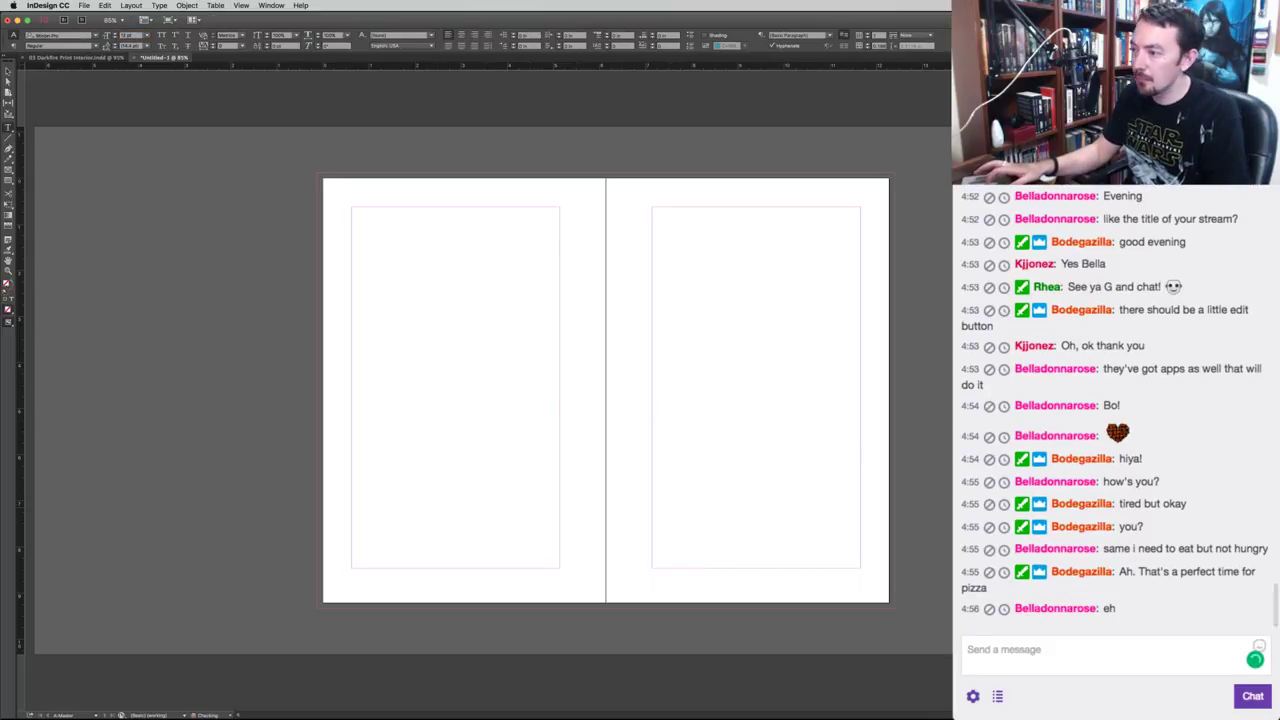
{"action": "left_click", "coordinate": [756, 572]}
{"action": "left_click", "coordinate": [773, 610], "text": "super"}
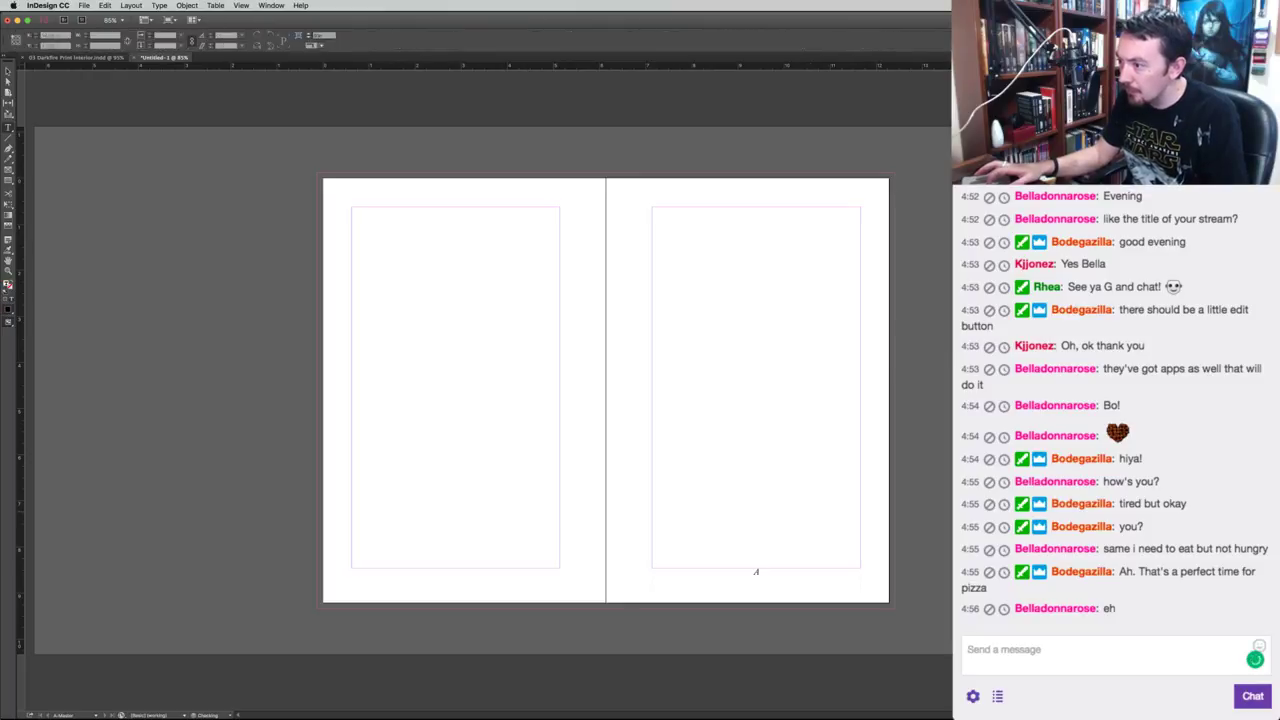
{"action": "key", "text": "v"}
{"action": "left_click", "coordinate": [757, 573]}
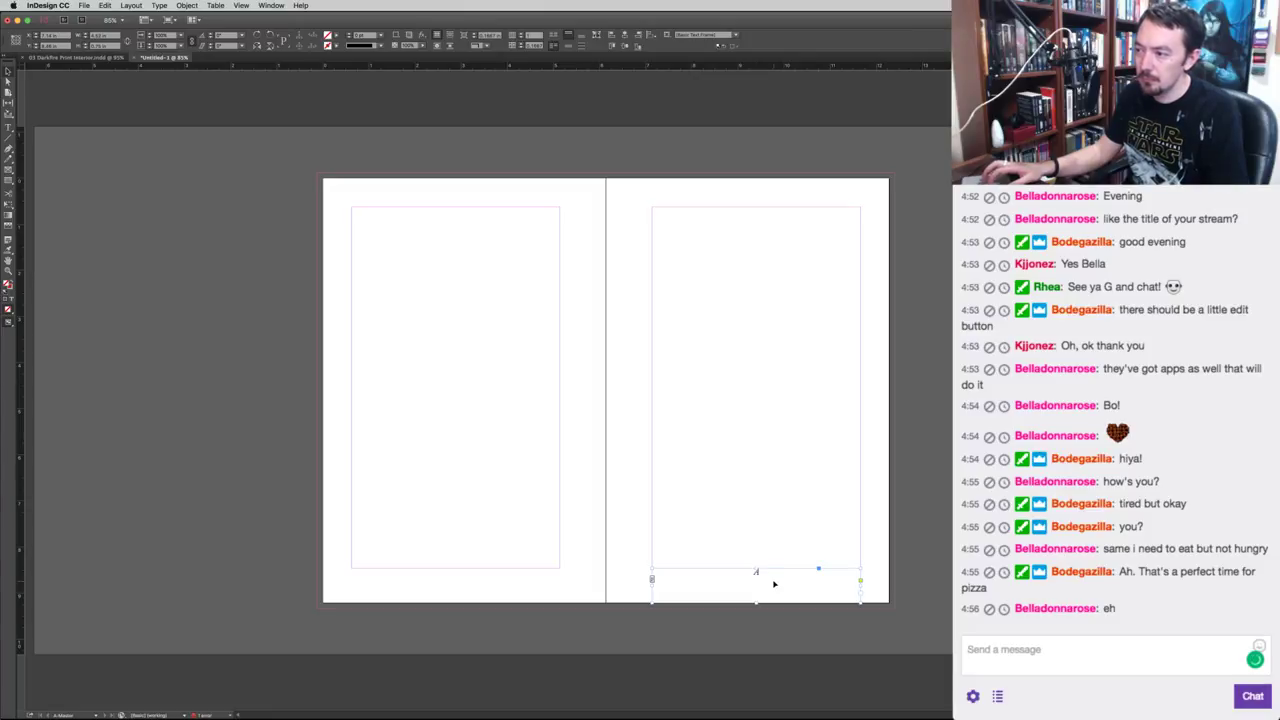
{"action": "key", "text": "super+b"}
{"action": "left_click", "coordinate": [675, 396]}
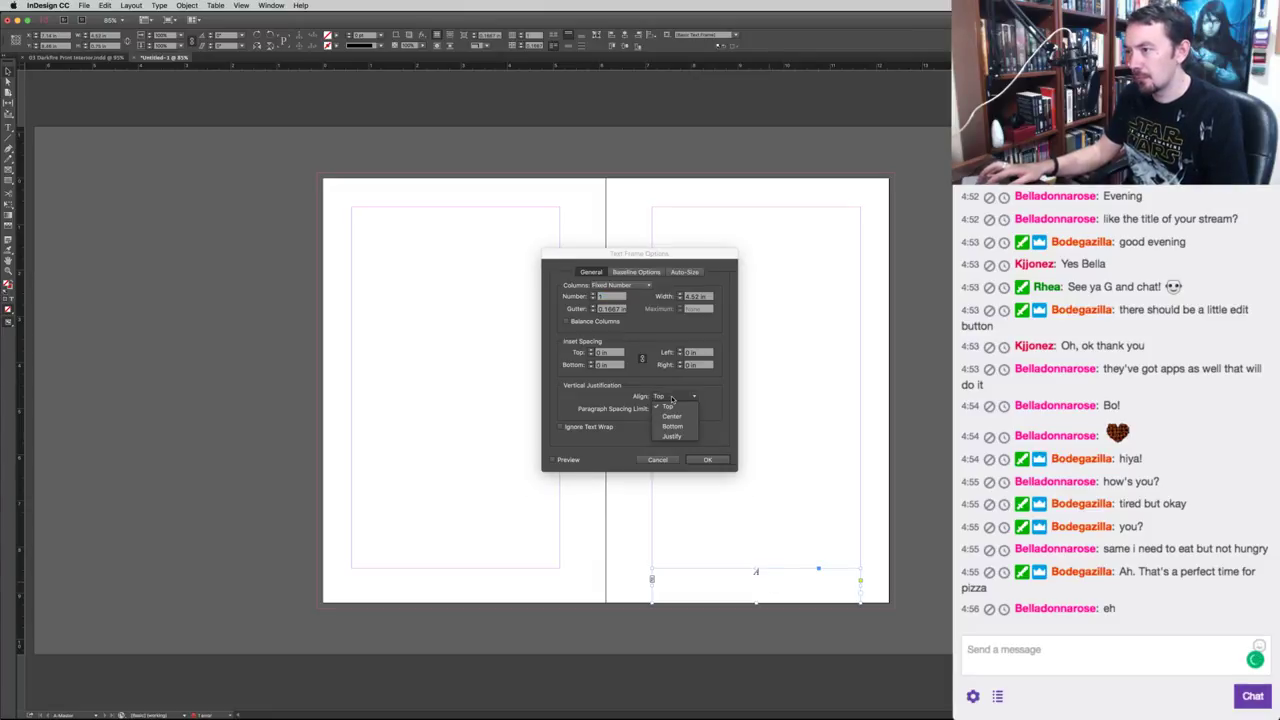
{"action": "left_click", "coordinate": [671, 416]}
{"action": "left_click", "coordinate": [707, 460]}
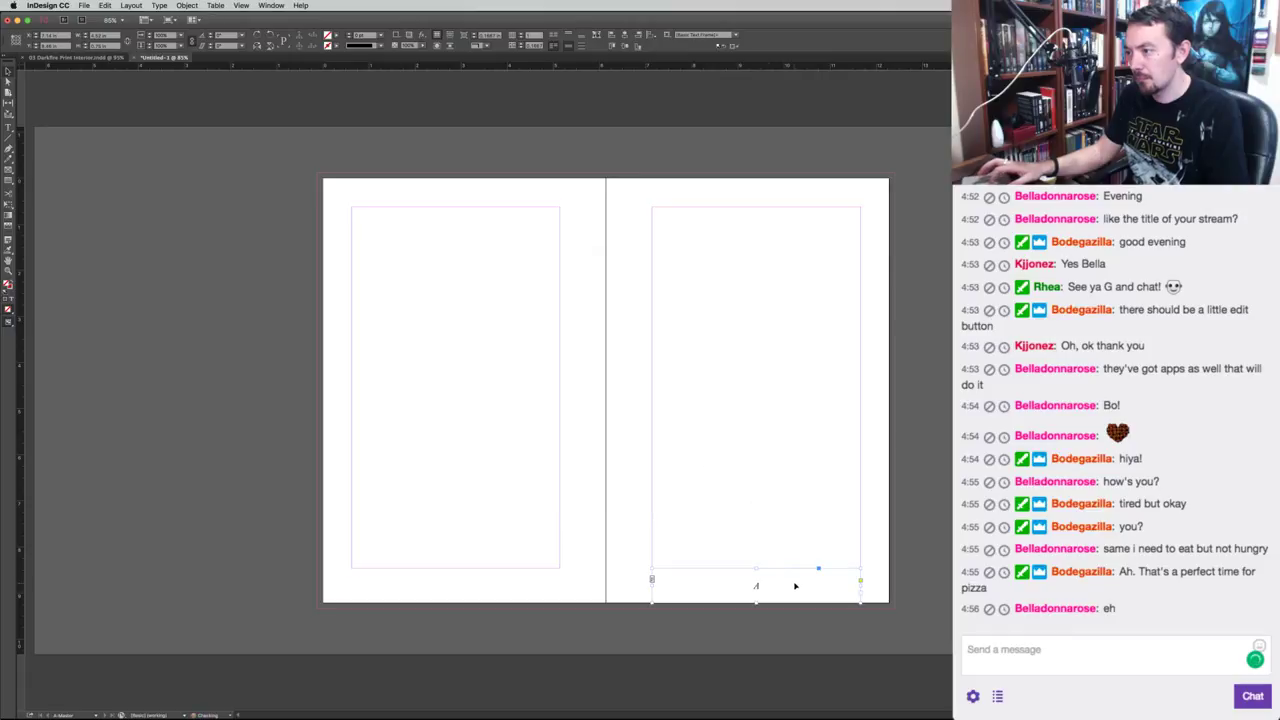
Duplicate the page number frame onto the left master page, aligned below its text area, and deselect it.
{"action": "left_click_drag", "start_coordinate": [760, 588], "coordinate": [546, 595]}
{"action": "left_click_drag", "start_coordinate": [501, 592], "coordinate": [494, 591]}
{"action": "key", "text": "super+shift+a"}
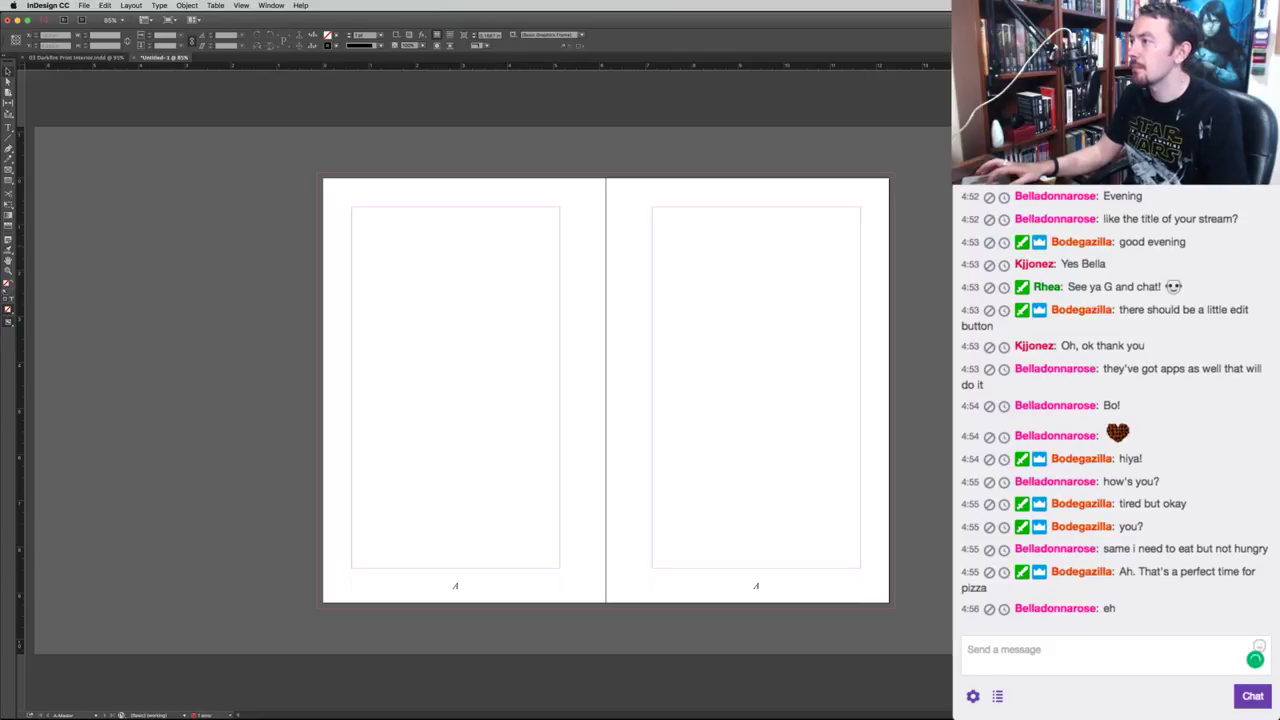
Apply the [None] master to every page from page 1 through the blank page a2 facing chapter One.
{"action": "key", "text": "super+Page_Up"}
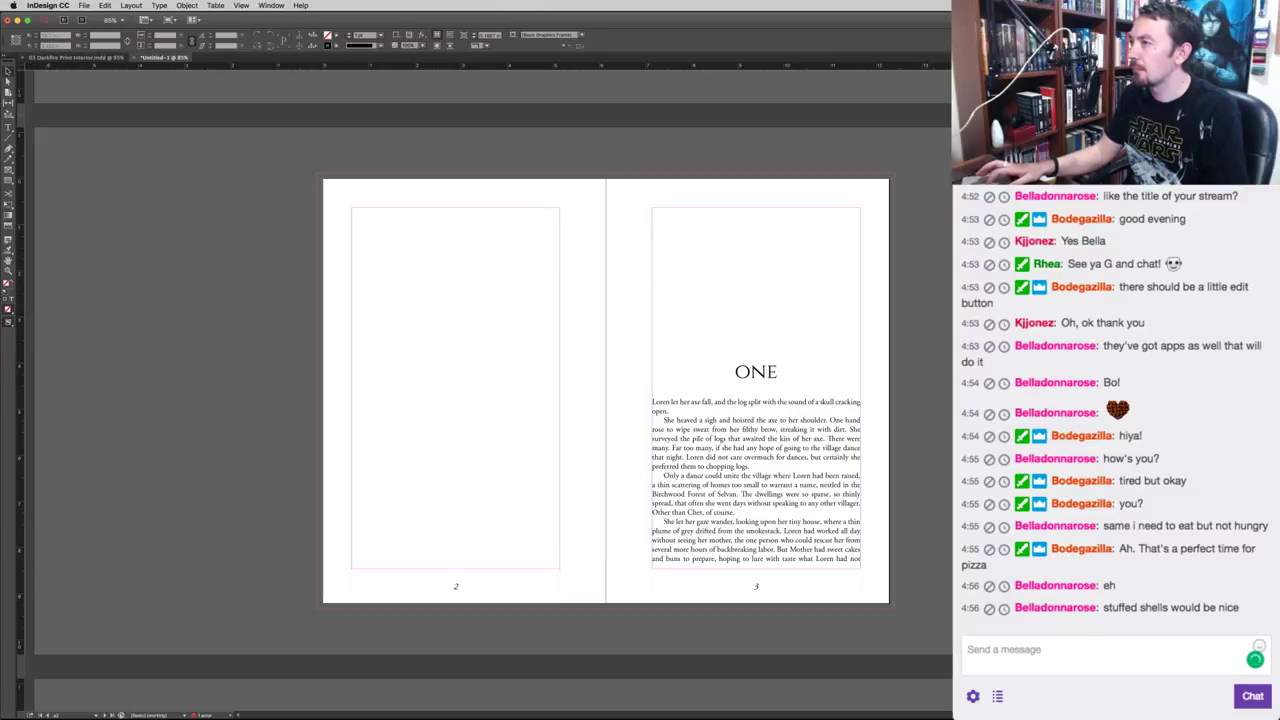
{"action": "key", "text": "super+shift+m"}
{"action": "left_click", "coordinate": [620, 358]}
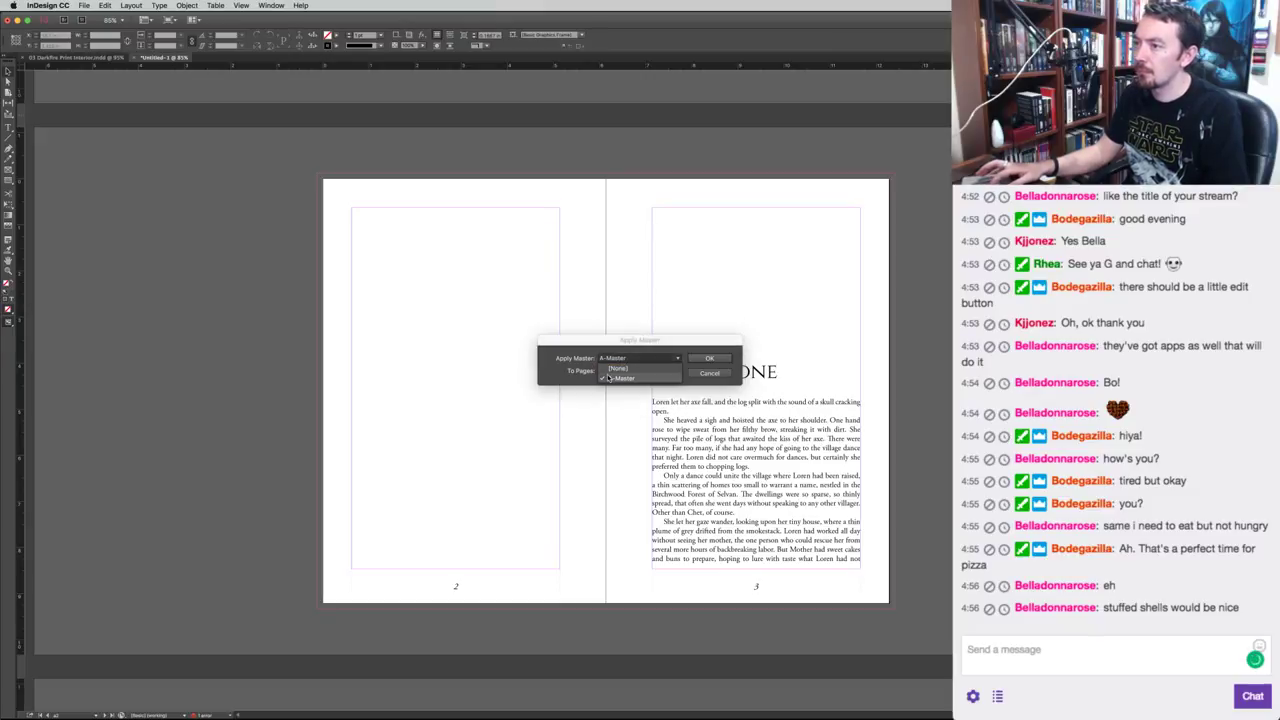
{"action": "left_click", "coordinate": [613, 369]}
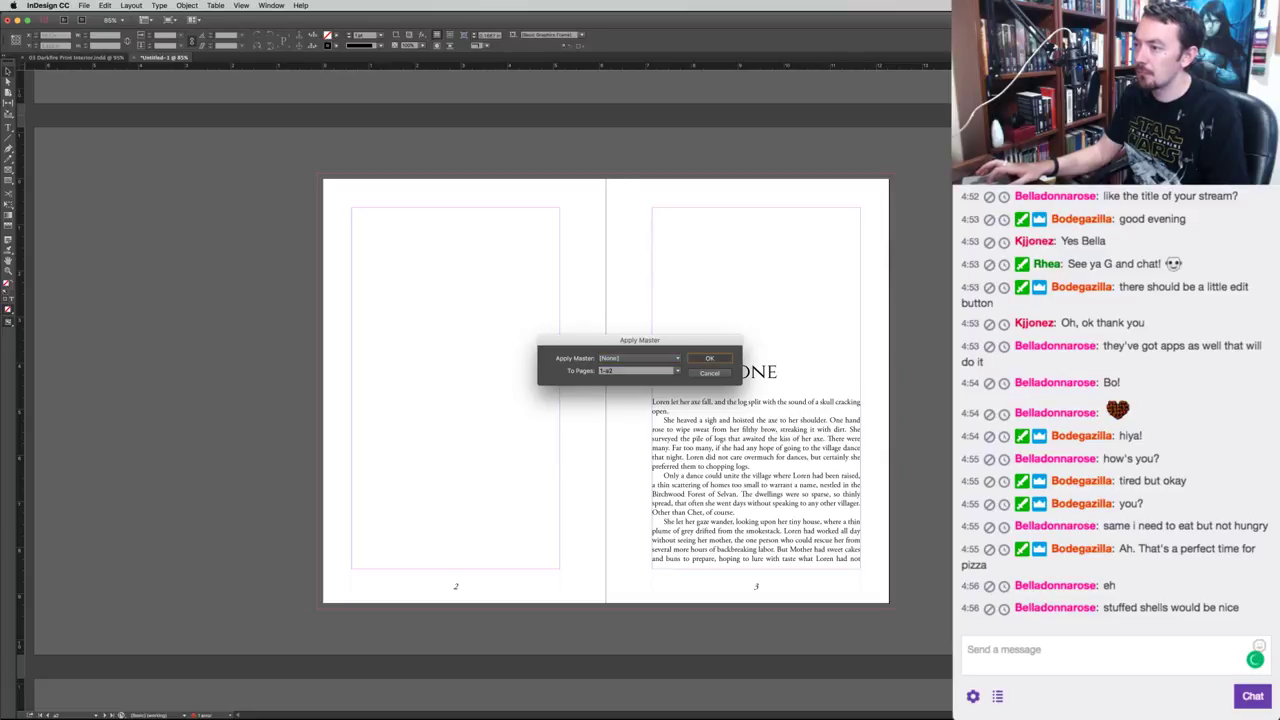
{"action": "key", "text": "Return"}
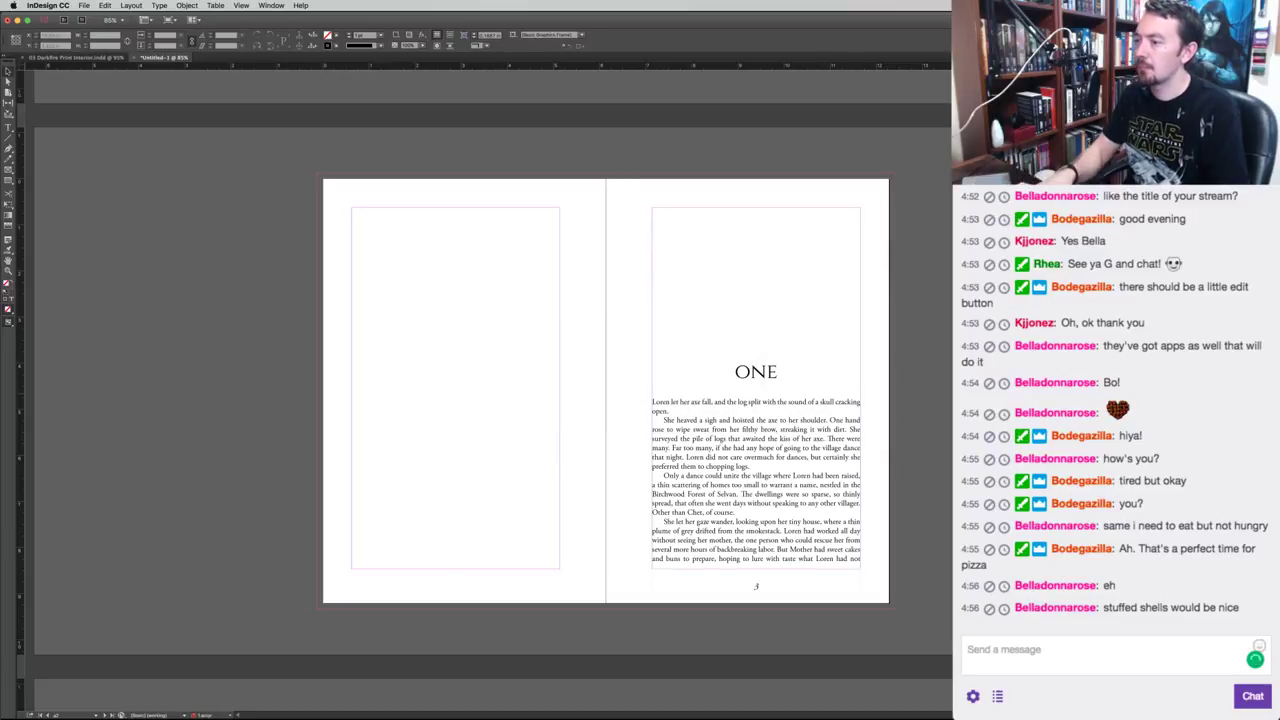
Select all of the story text starting from chapter One and turn on hyphenation for it.
{"action": "key", "text": "alt+Page_Down"}
{"action": "key", "text": "alt+Page_Down"}
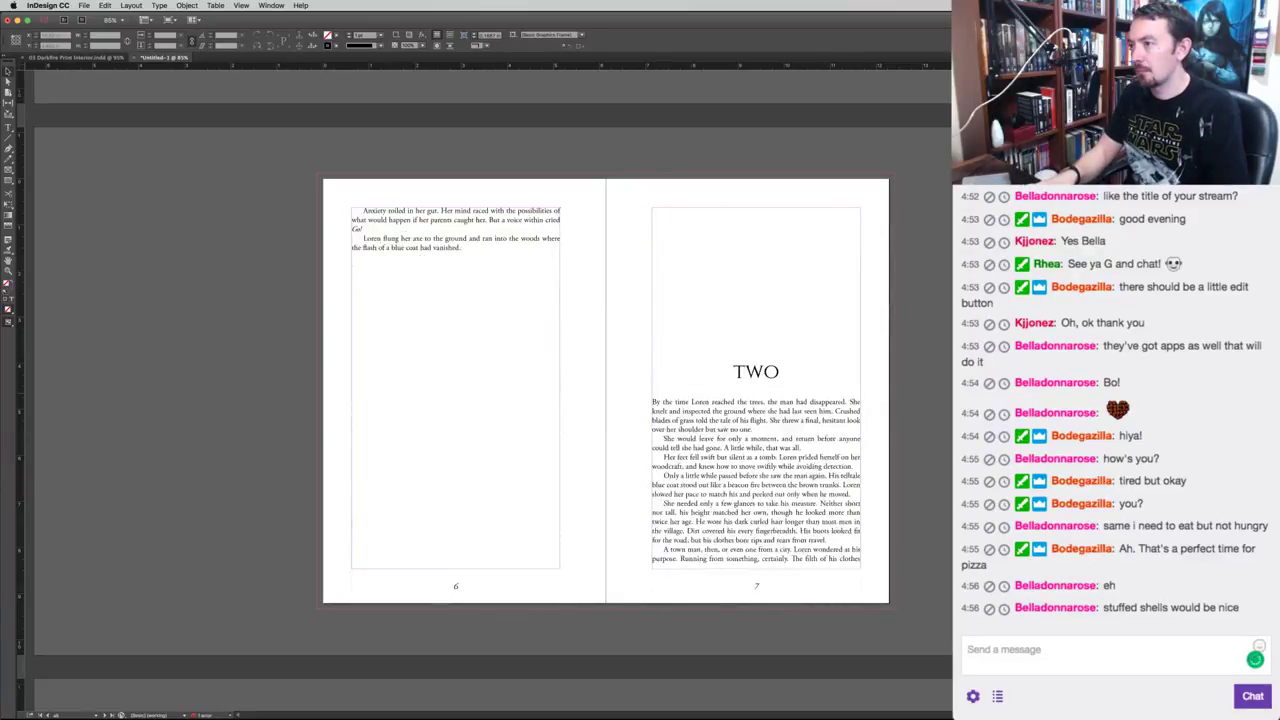
{"action": "key", "text": "Page_Up"}
{"action": "key", "text": "Page_Up"}
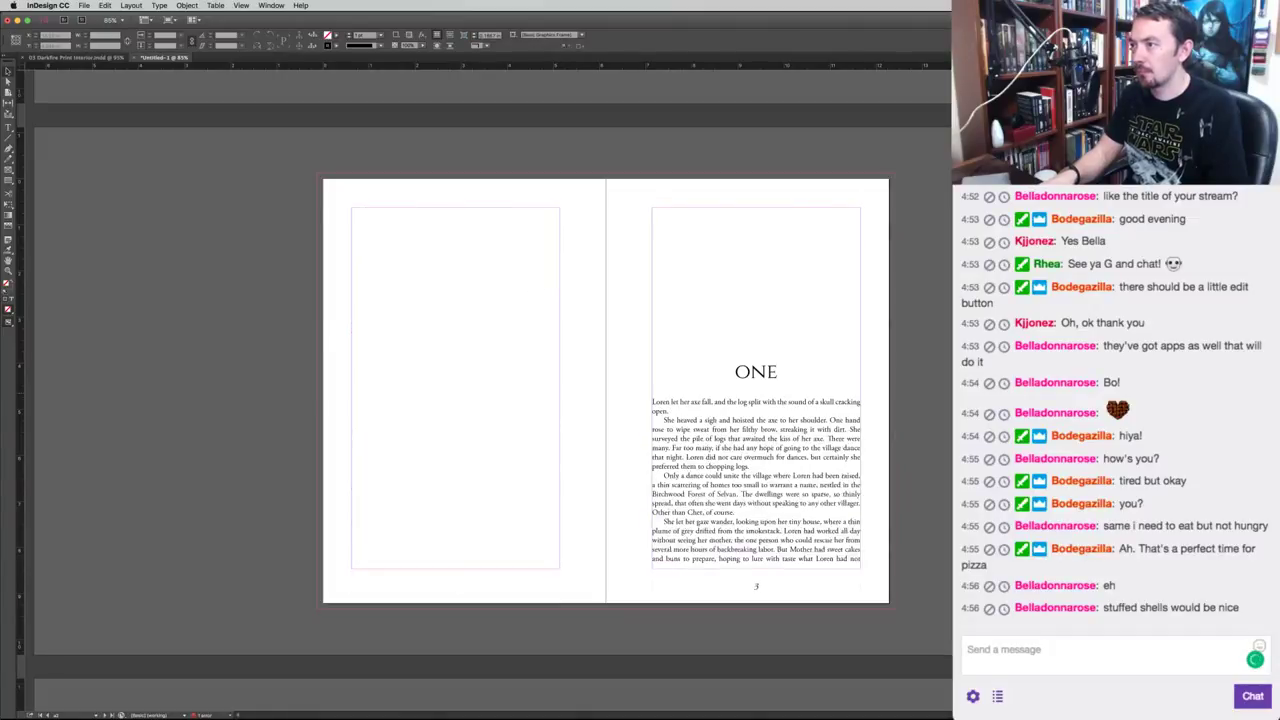
{"action": "key", "text": "t"}
{"action": "left_click", "coordinate": [658, 404]}
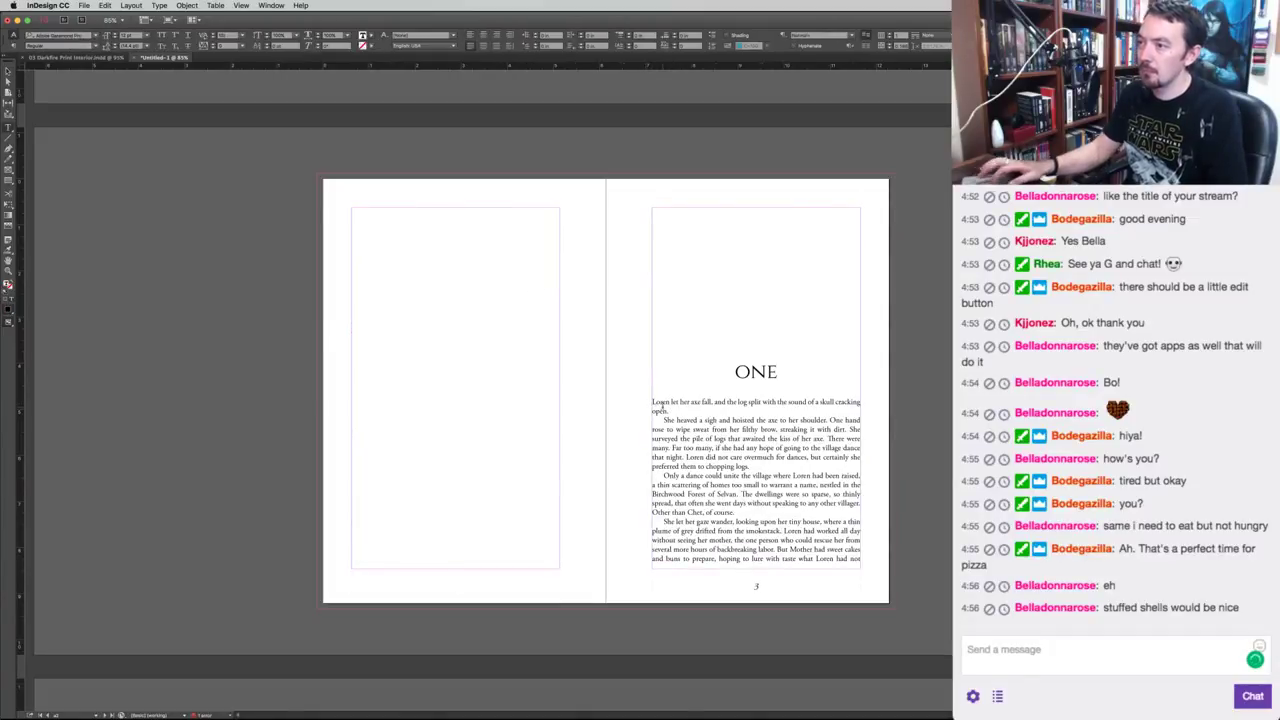
{"action": "key", "text": "Escape"}
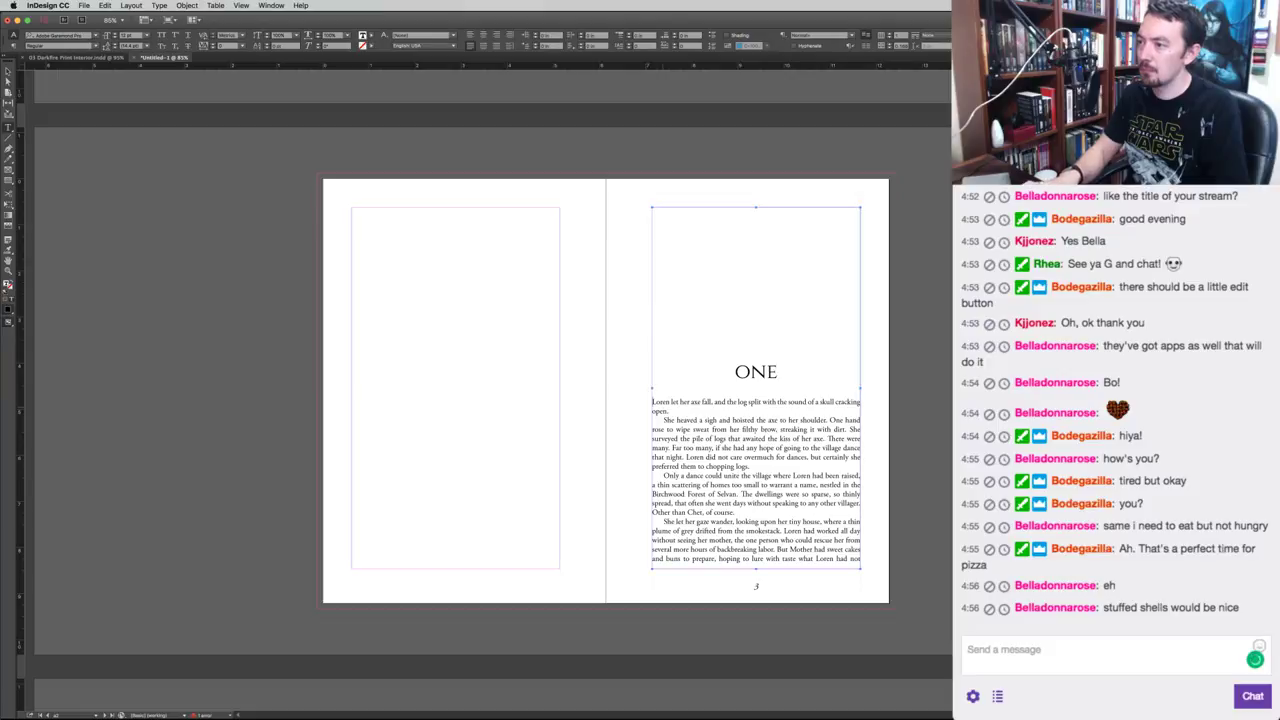
{"action": "key", "text": "super+a"}
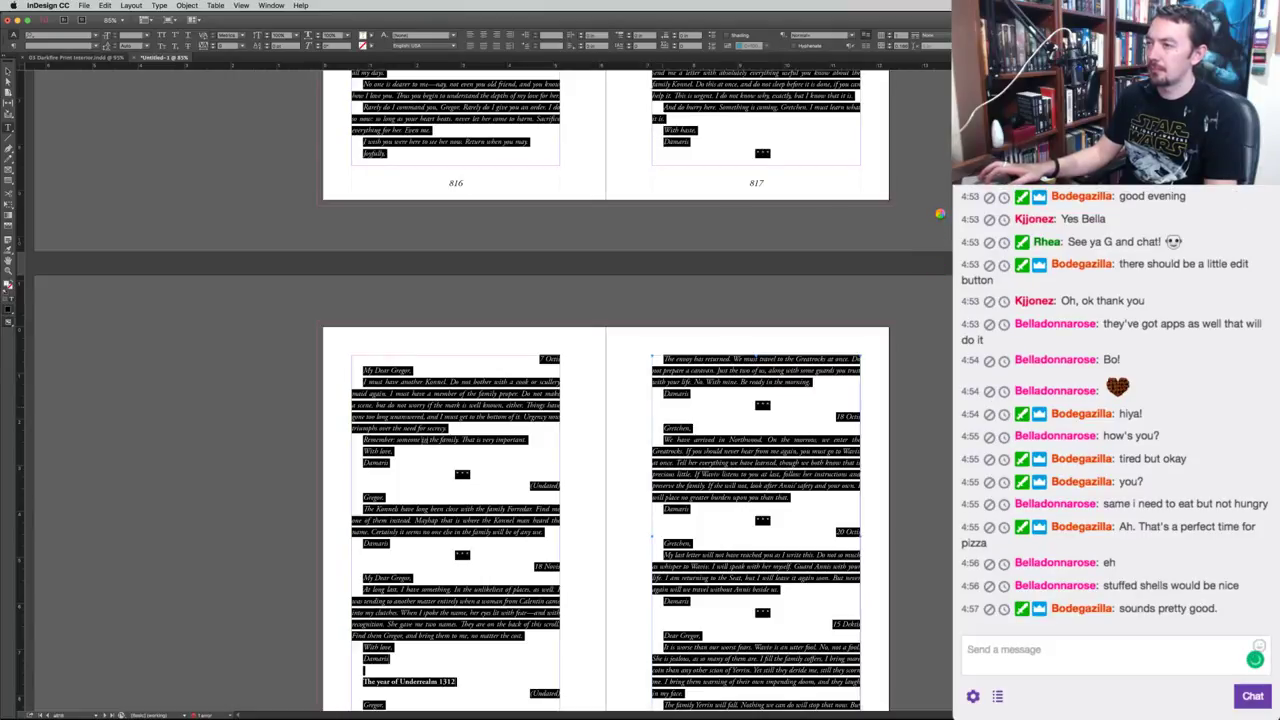
{"action": "scroll", "coordinate": [941, 214], "scroll_direction": "up", "scroll_amount": 10}
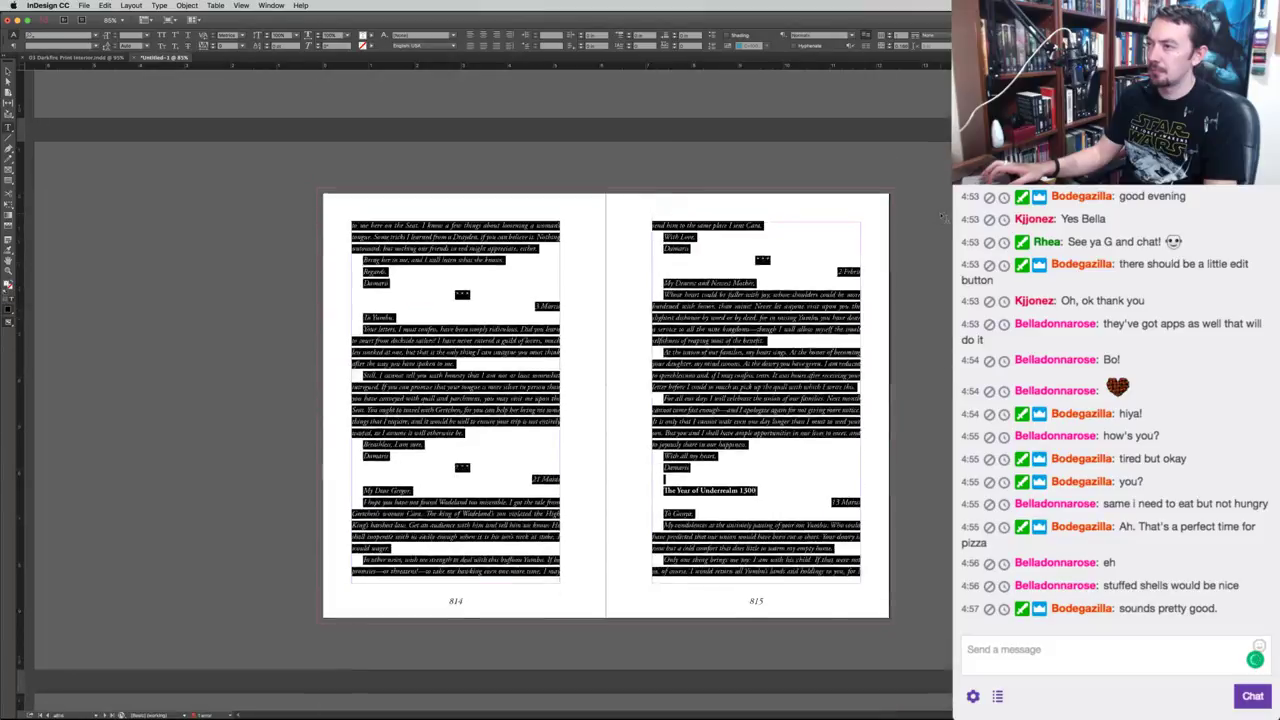
{"action": "scroll", "coordinate": [940, 213], "scroll_direction": "up", "scroll_amount": 3}
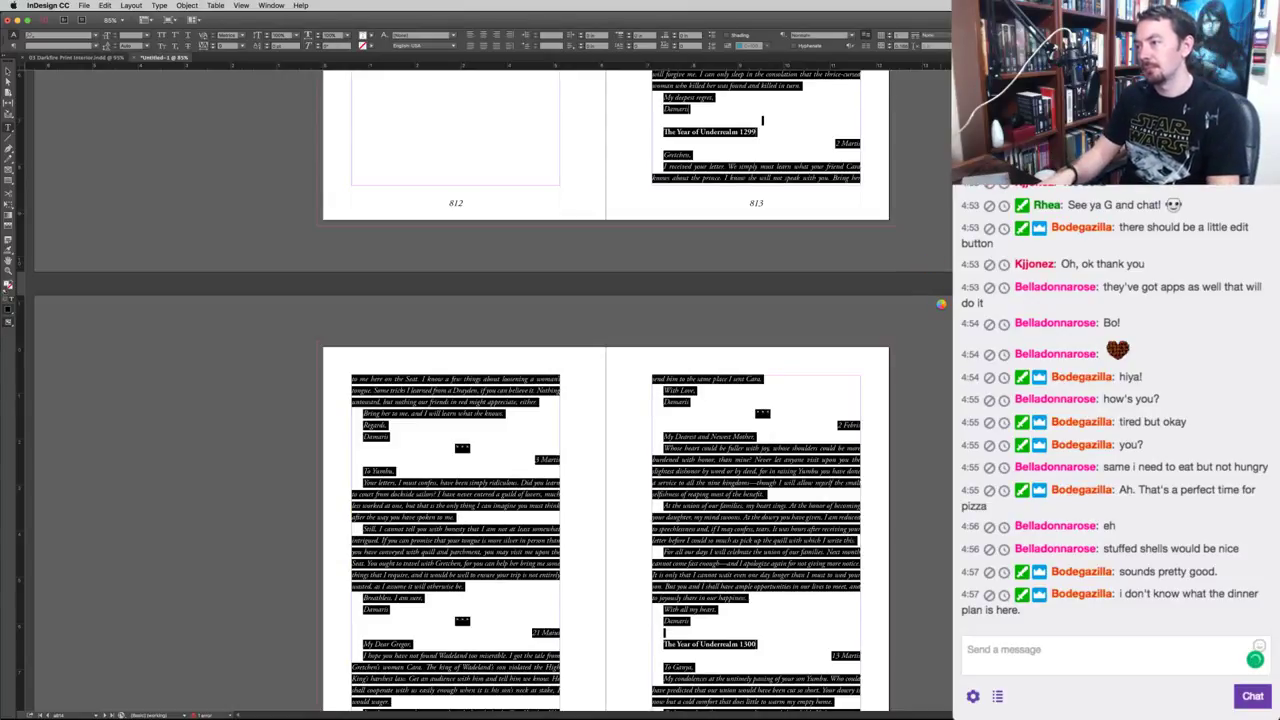
{"action": "scroll", "coordinate": [941, 304], "scroll_direction": "up", "scroll_amount": 7}
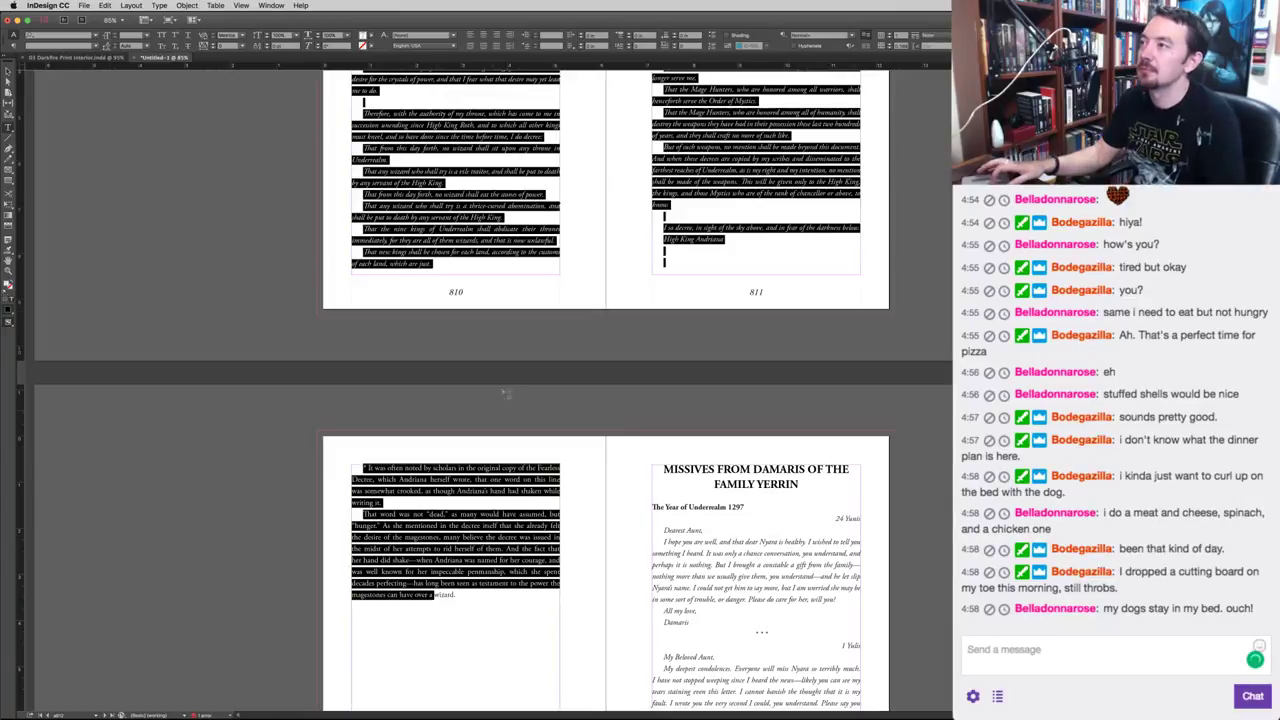
{"action": "left_click", "coordinate": [795, 46]}
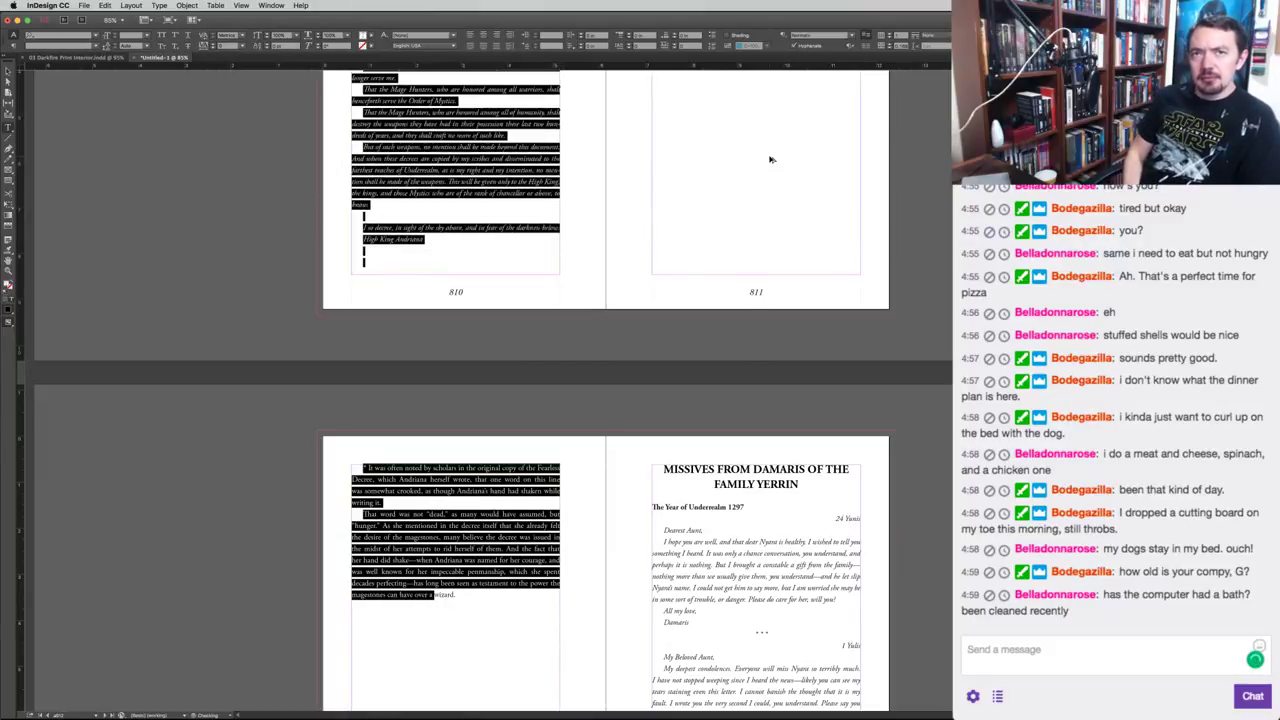
Set the selected text's keep options to keep lines together at the start and end of each paragraph.
{"action": "key", "text": "super+alt+k"}
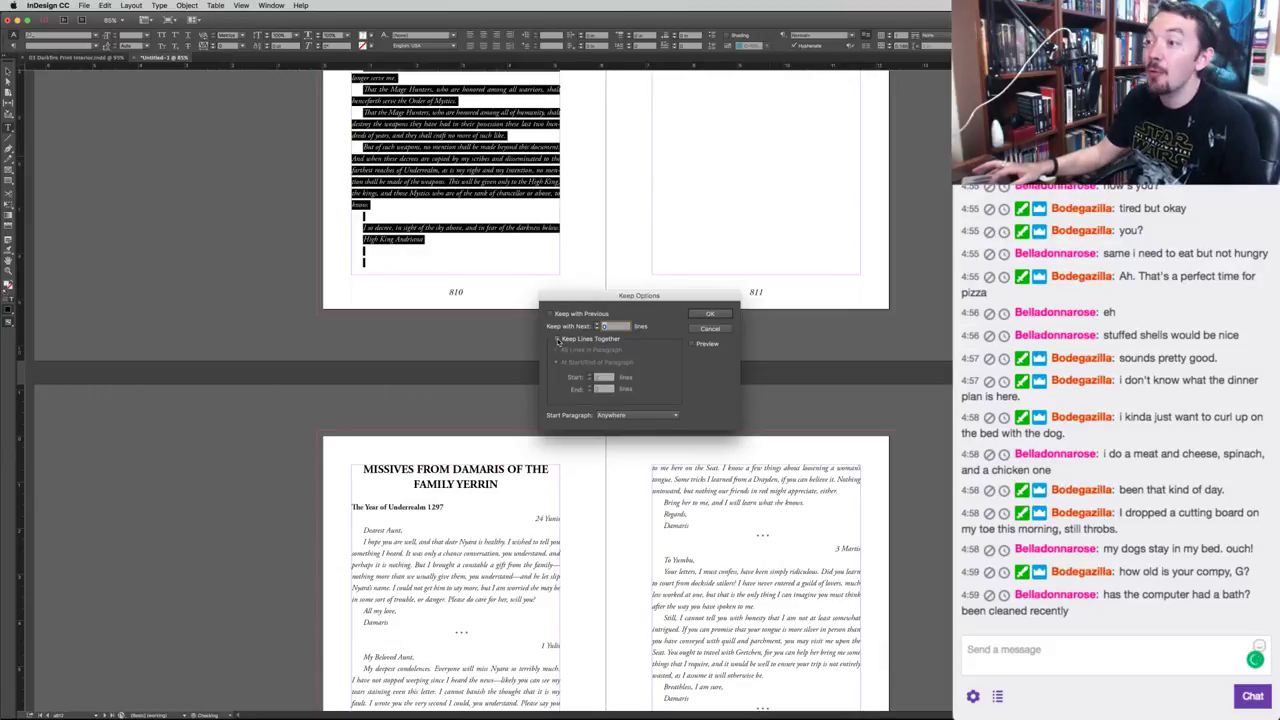
{"action": "left_click", "coordinate": [719, 313]}
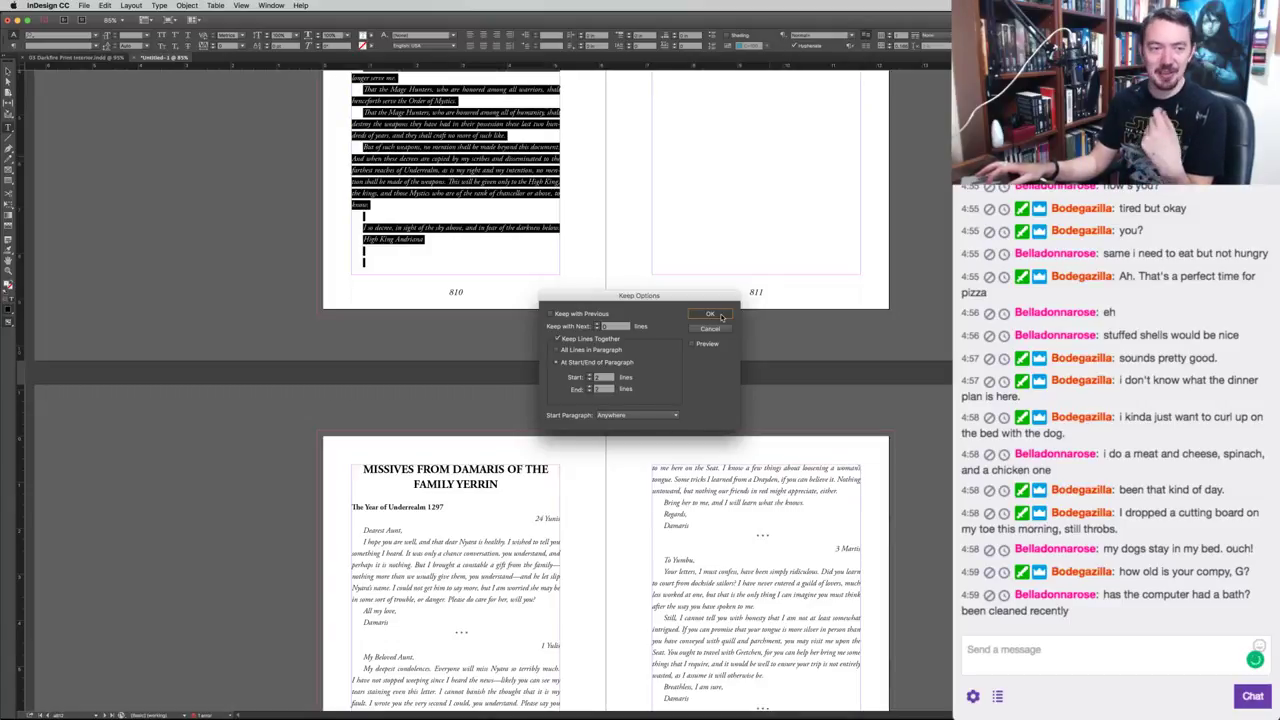
{"action": "left_click", "coordinate": [710, 314]}
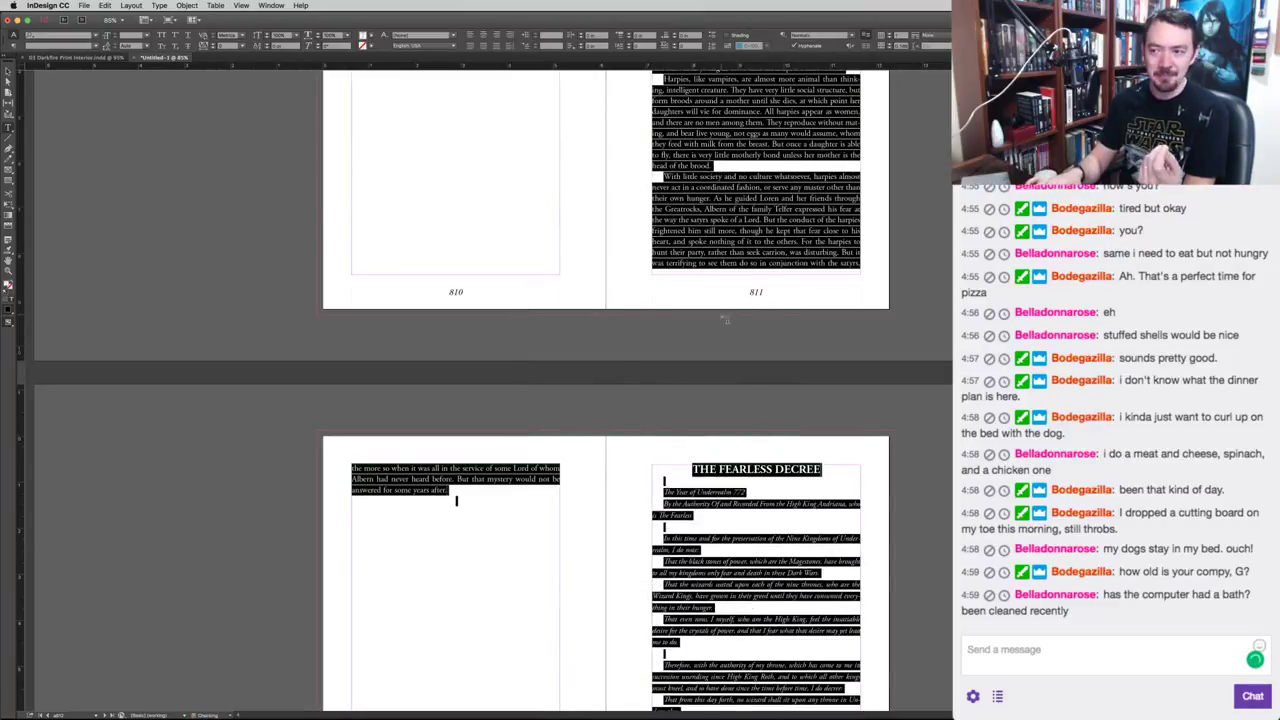
Deselect the text and review the page numbers and text flow on the spreads from chapter One to page 9.
{"action": "key", "text": "Left"}
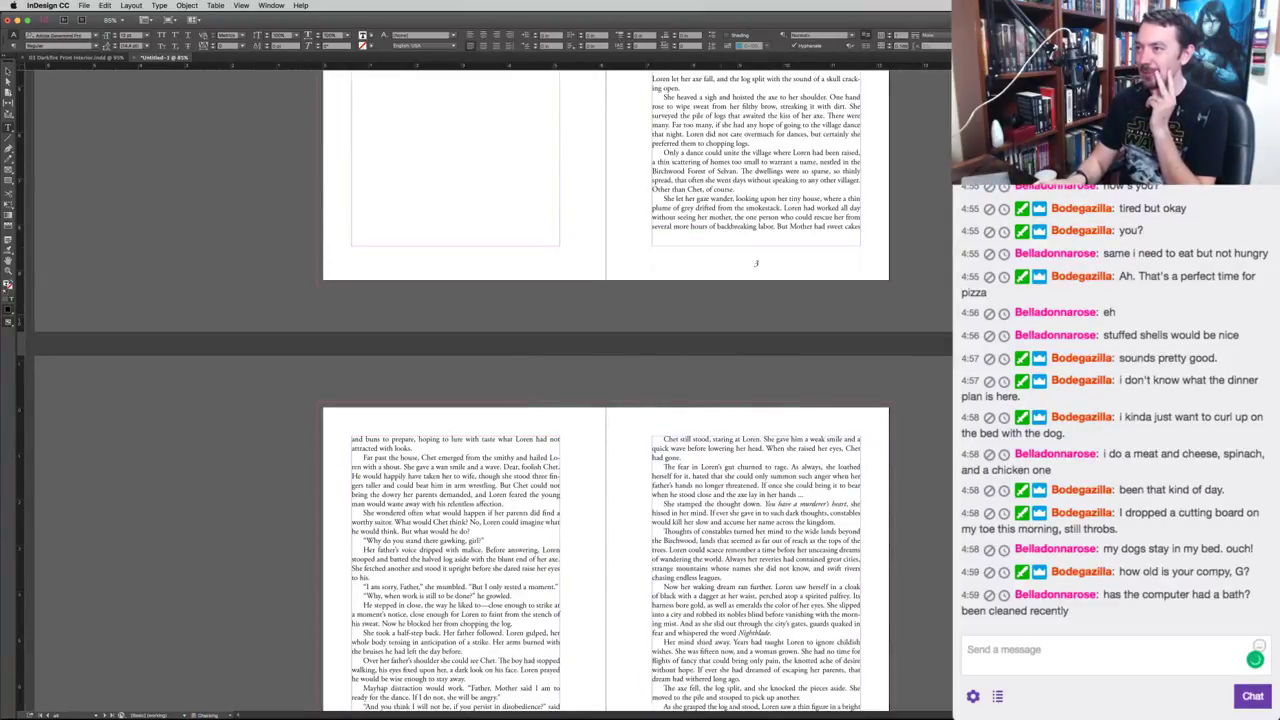
{"action": "key", "text": "Up"}
{"action": "scroll", "coordinate": [494, 390], "scroll_direction": "up", "scroll_amount": 5}
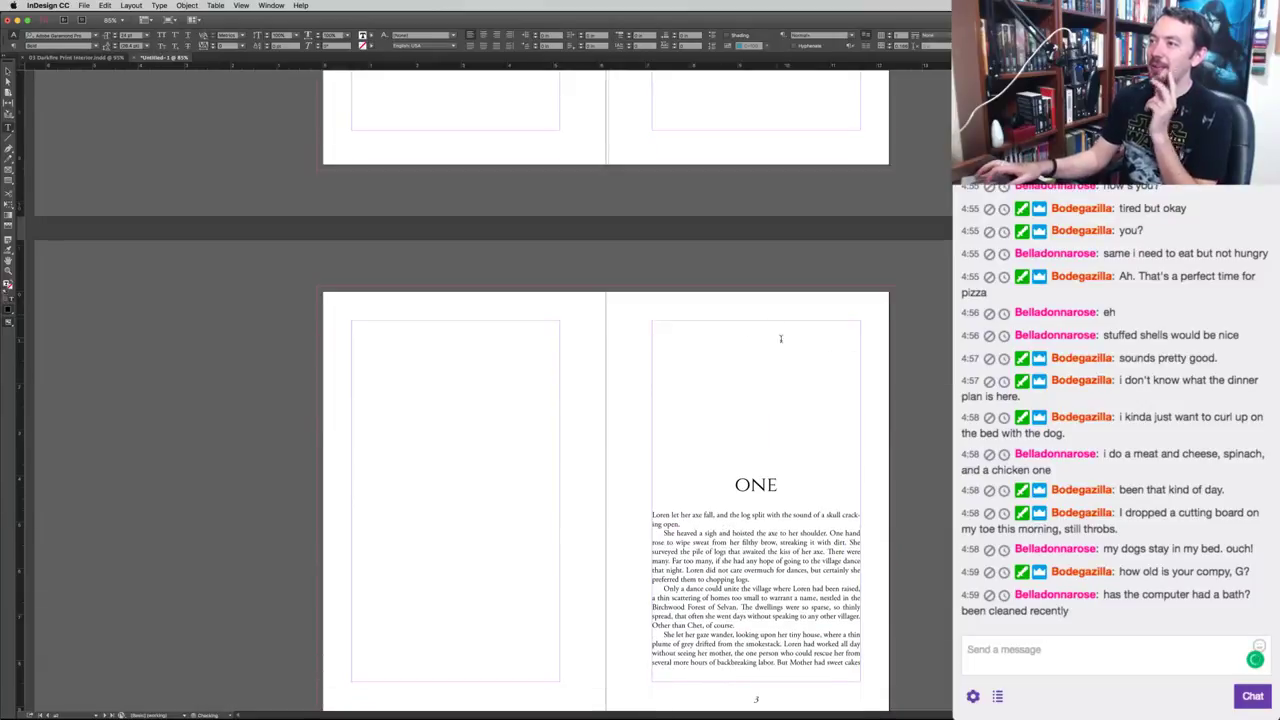
{"action": "scroll", "coordinate": [494, 390], "scroll_direction": "down", "scroll_amount": 4}
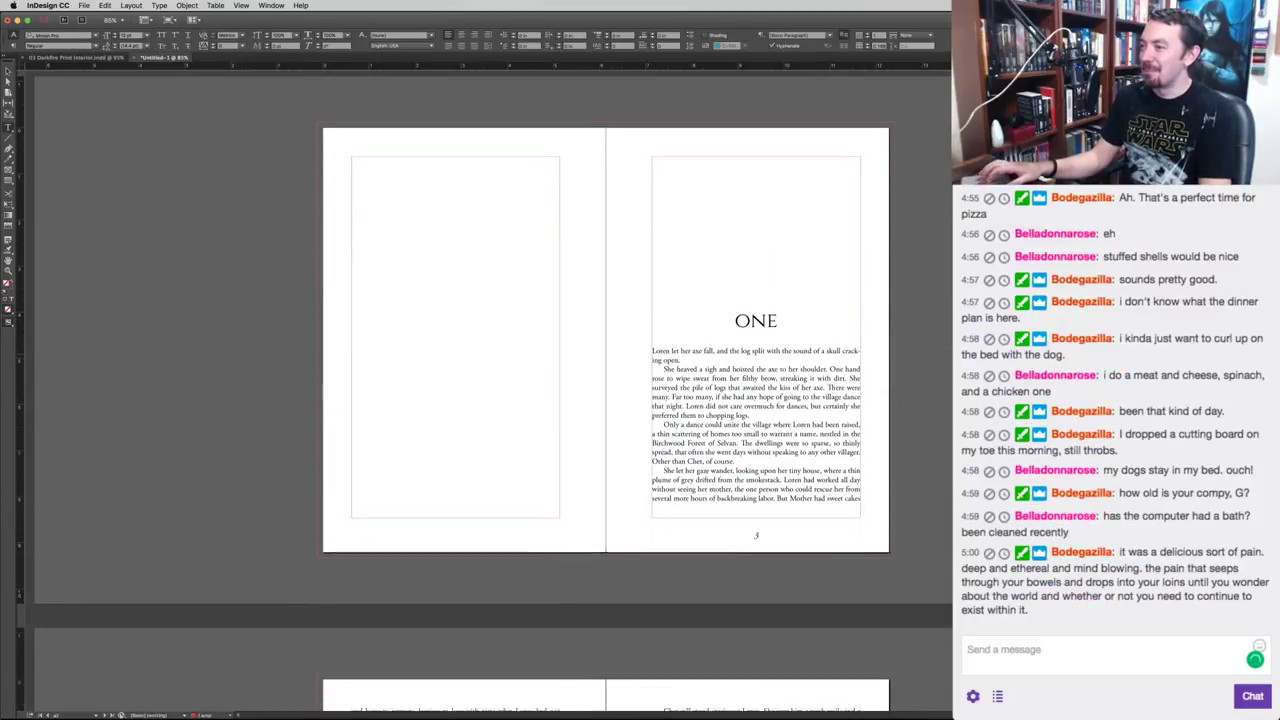
{"action": "scroll", "coordinate": [605, 370], "scroll_direction": "up", "scroll_amount": 1}
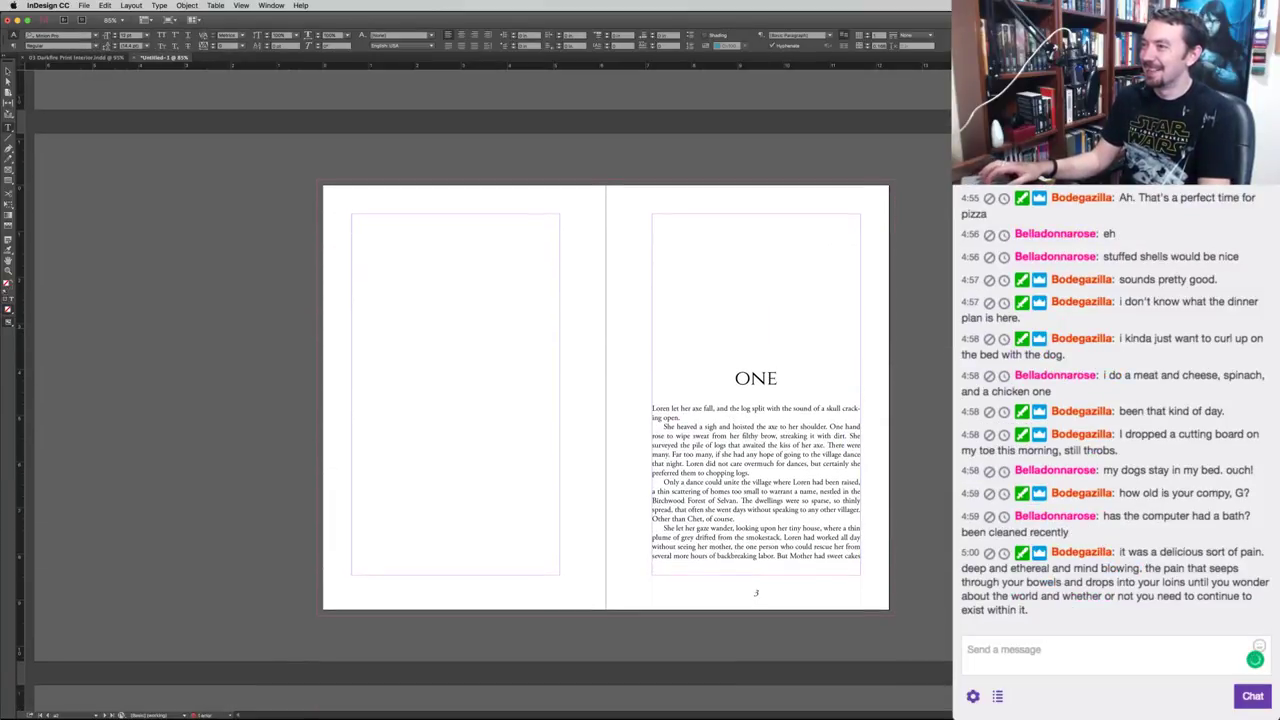
{"action": "key", "text": "shift+Page_Down"}
{"action": "key", "text": "shift+Page_Down"}
{"action": "key", "text": "shift+Page_Down"}
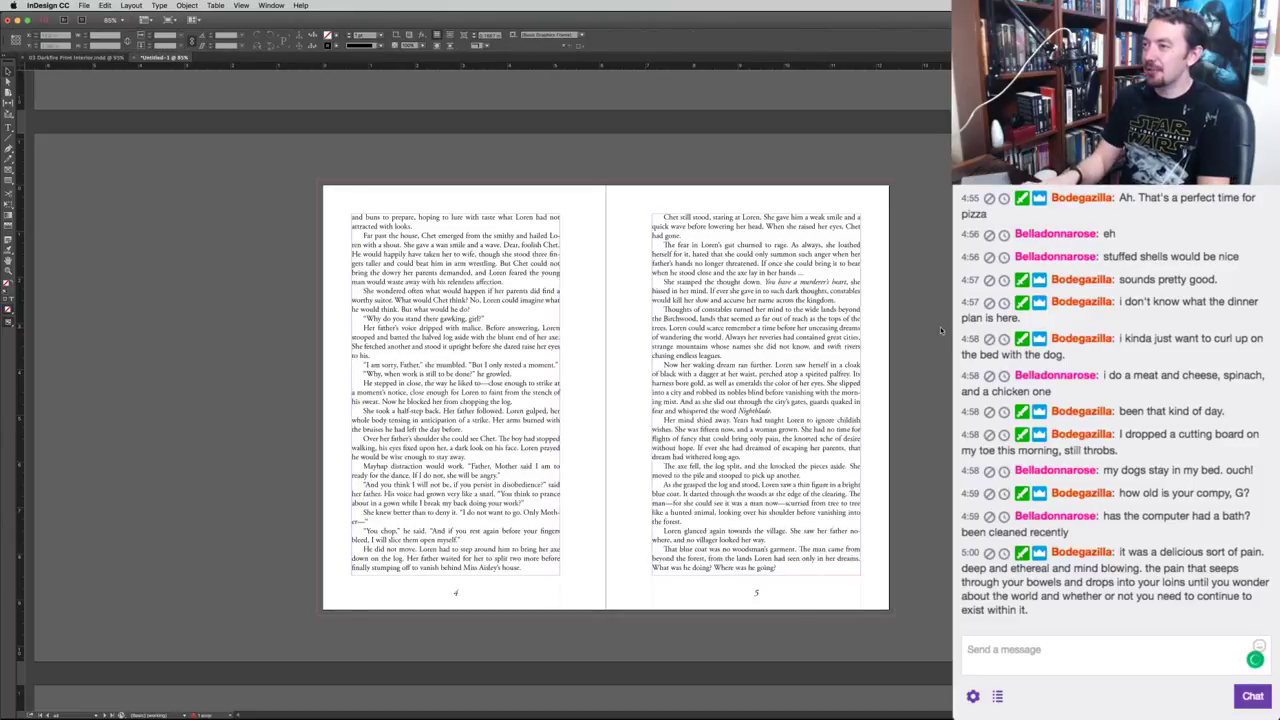
{"action": "key", "text": "shift+Page_Up"}
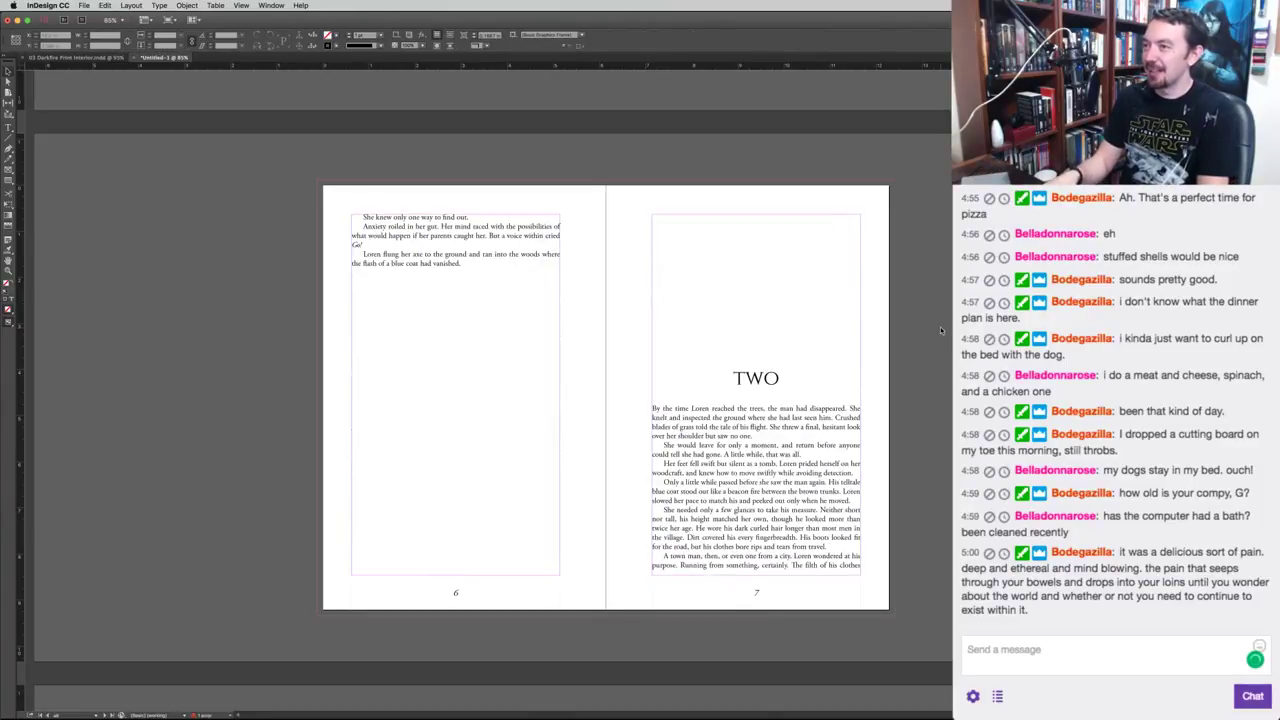
{"action": "key", "text": "shift+Page_Down"}
{"action": "key", "text": "shift+Page_Up"}
{"action": "key", "text": "shift+Page_Down"}
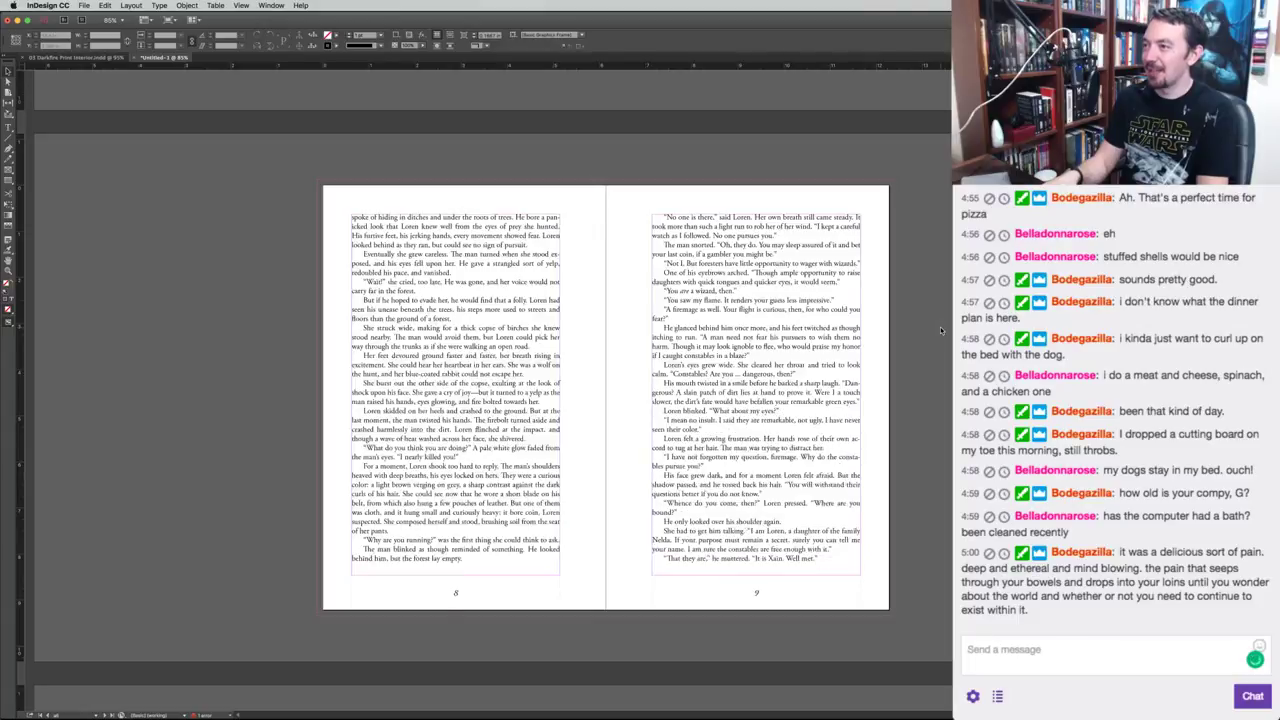
{"action": "key", "text": "shift+Page_Up"}
{"action": "key", "text": "shift+Page_Up"}
{"action": "key", "text": "shift+Page_Up"}
{"action": "key", "text": "shift+Page_Up"}
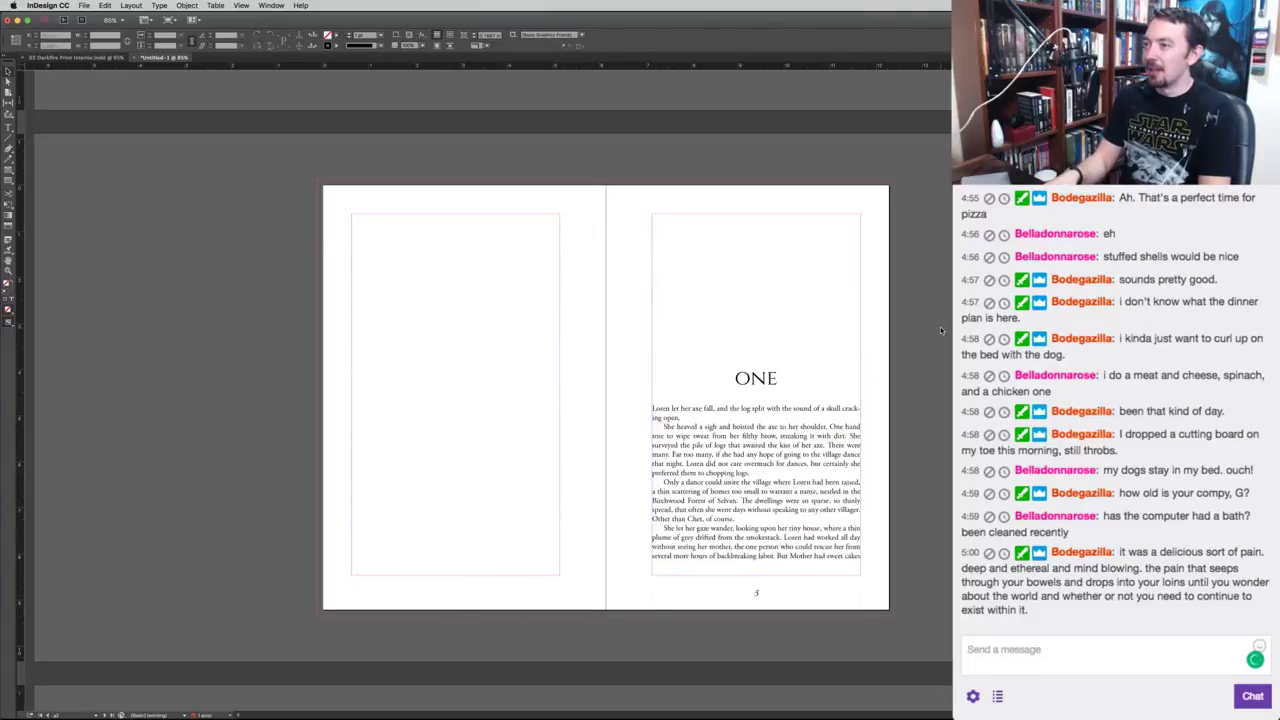
{"action": "key", "text": "shift+Page_Down"}
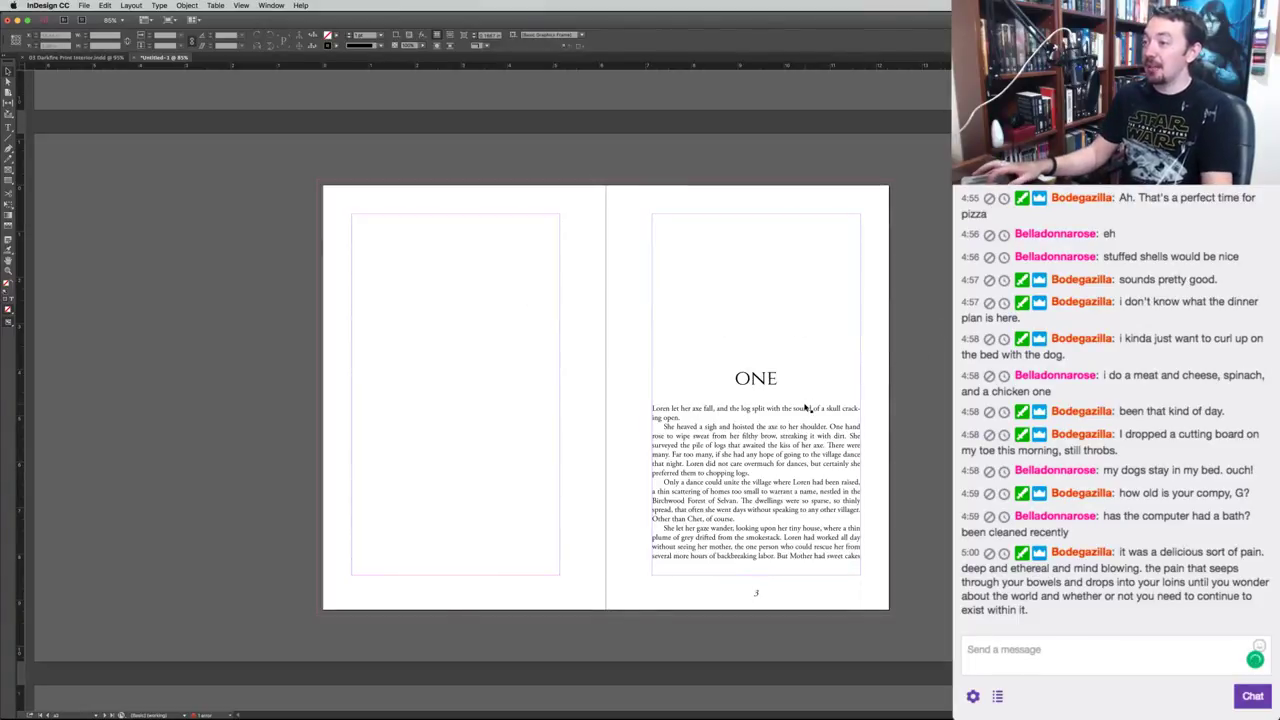
Apply small caps to the opening line of chapter One, from "Loren let her axe fall" through "skull".
{"action": "double_click", "coordinate": [715, 411]}
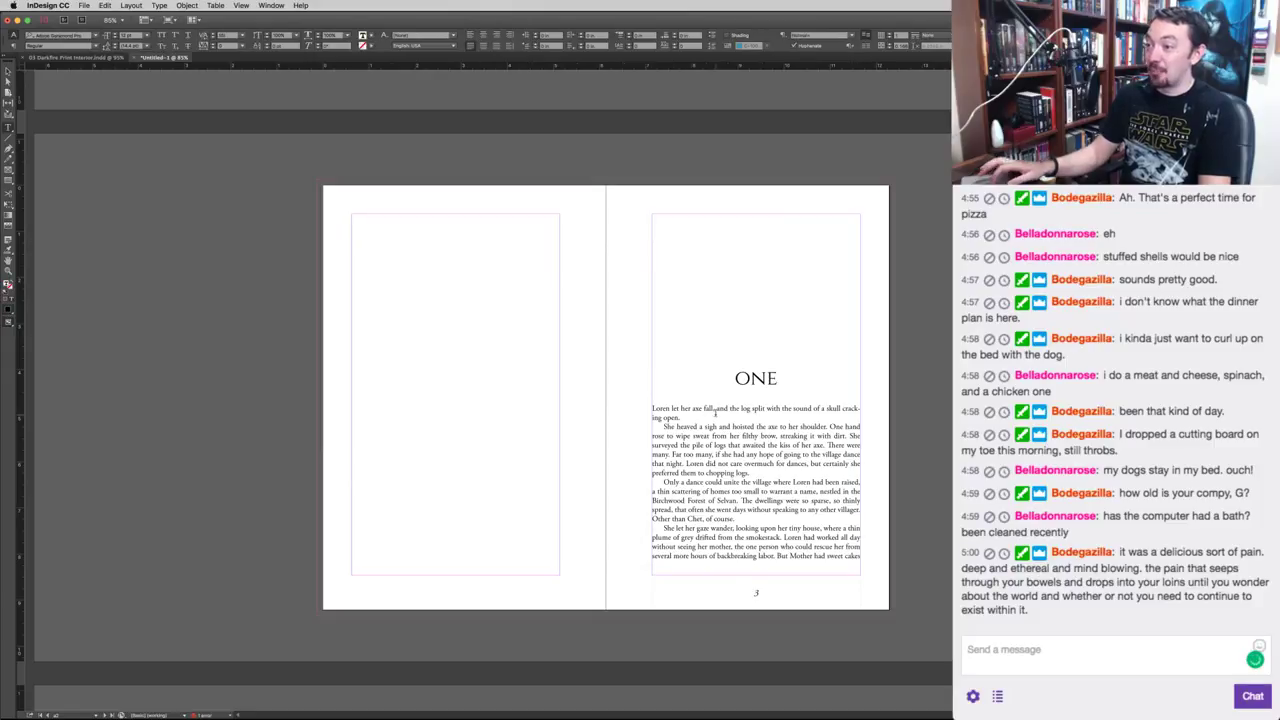
{"action": "triple_click", "coordinate": [715, 411]}
{"action": "key", "text": "shift+Left"}
{"action": "key", "text": "shift+Left"}
{"action": "key", "text": "shift+Left"}
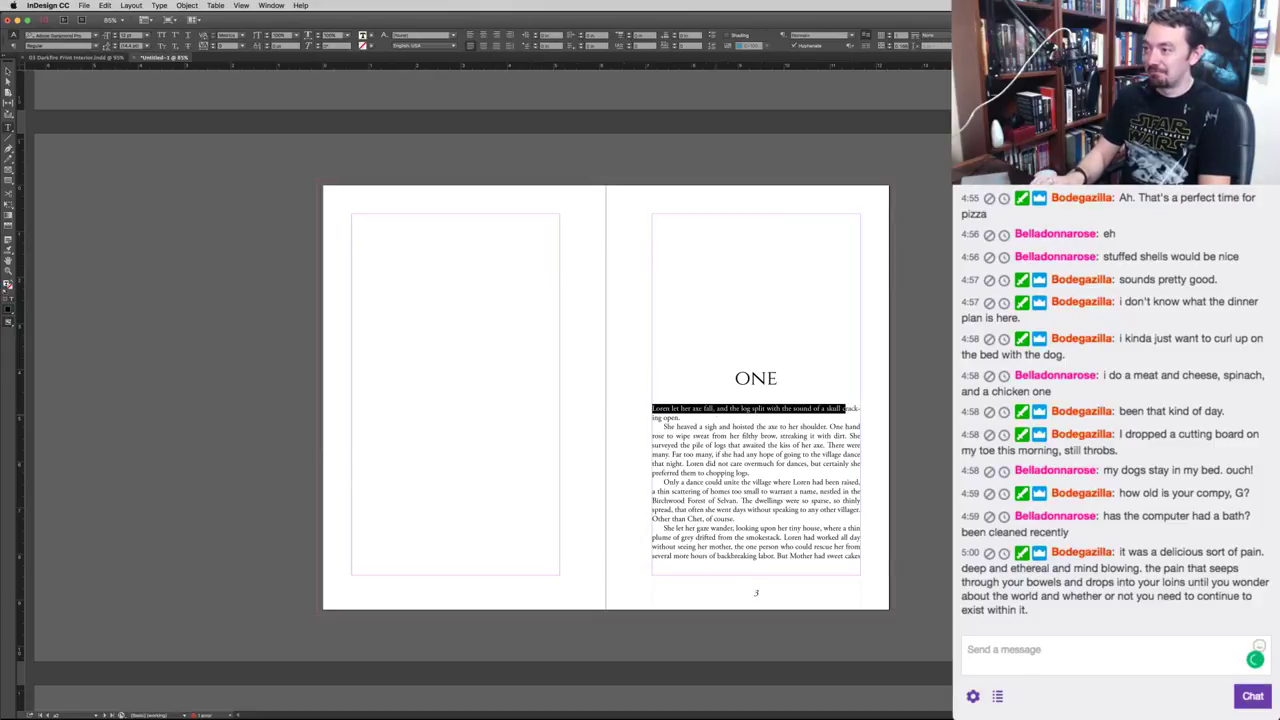
{"action": "left_click", "coordinate": [162, 46]}
Remove small caps from the word "skull" on the second line of chapter One's opening paragraph.
{"action": "key", "text": "Right"}
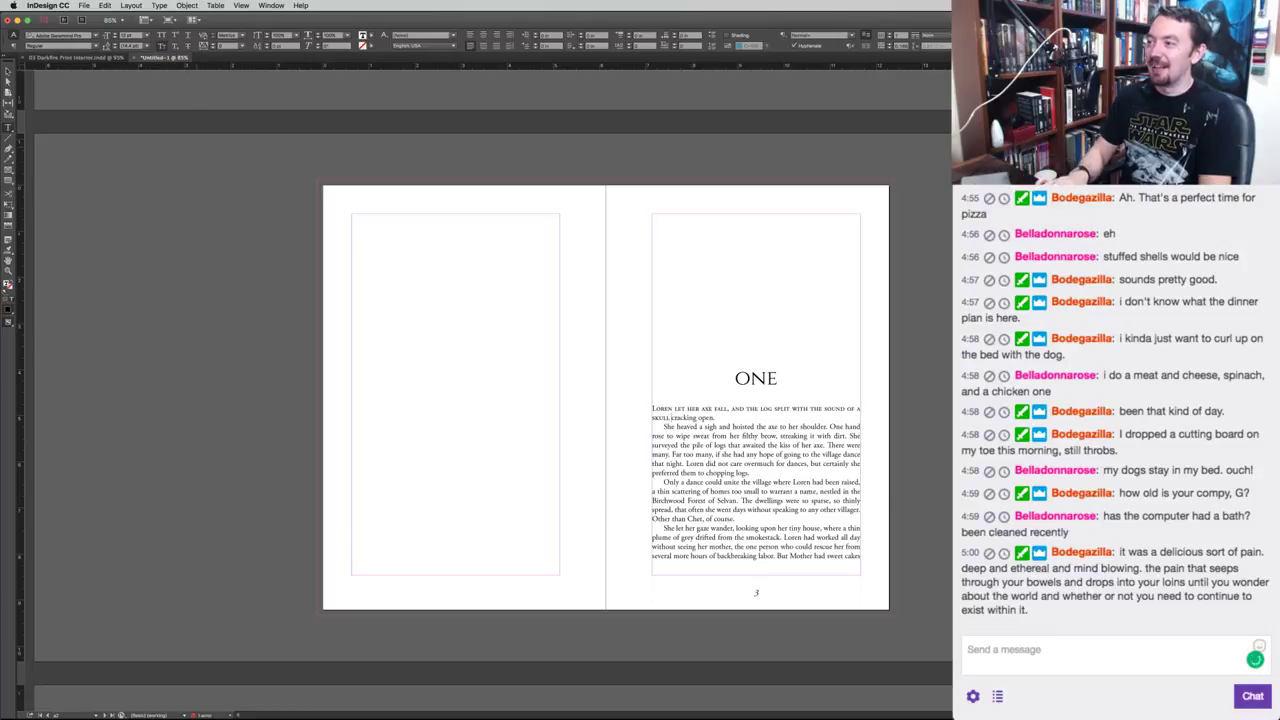
{"action": "key", "text": "shift+super+Left"}
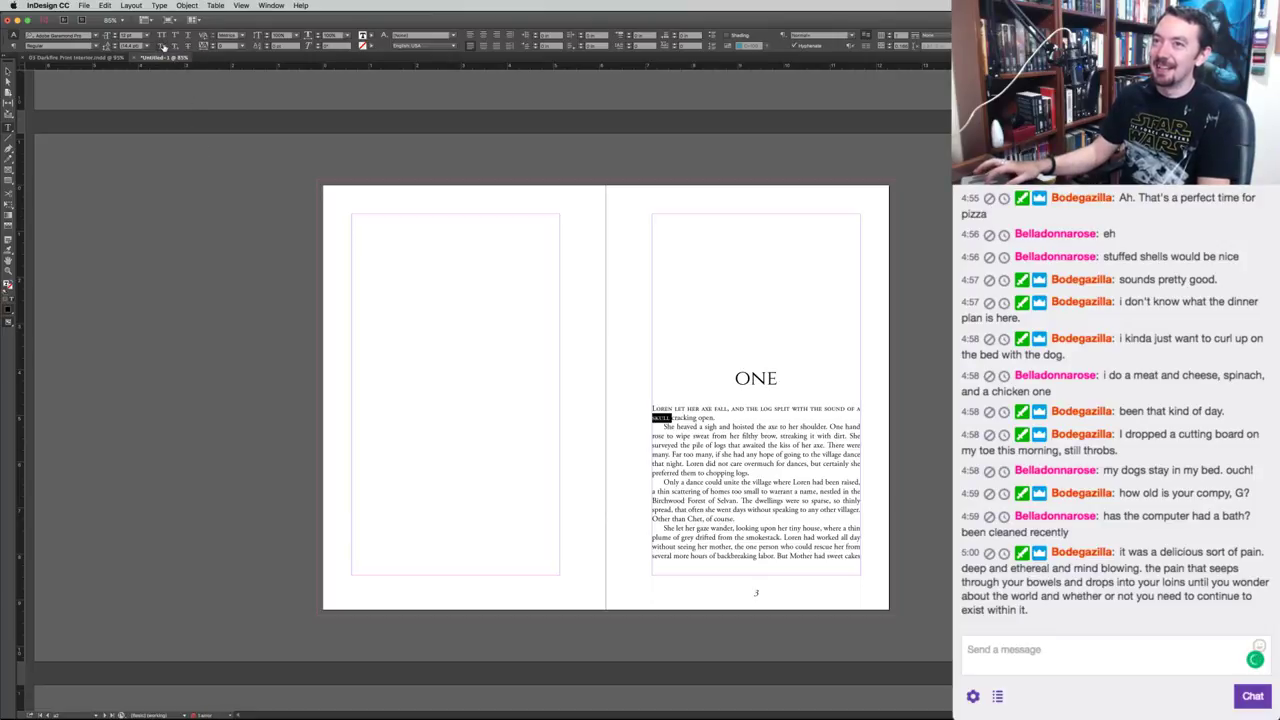
{"action": "left_click", "coordinate": [162, 46]}
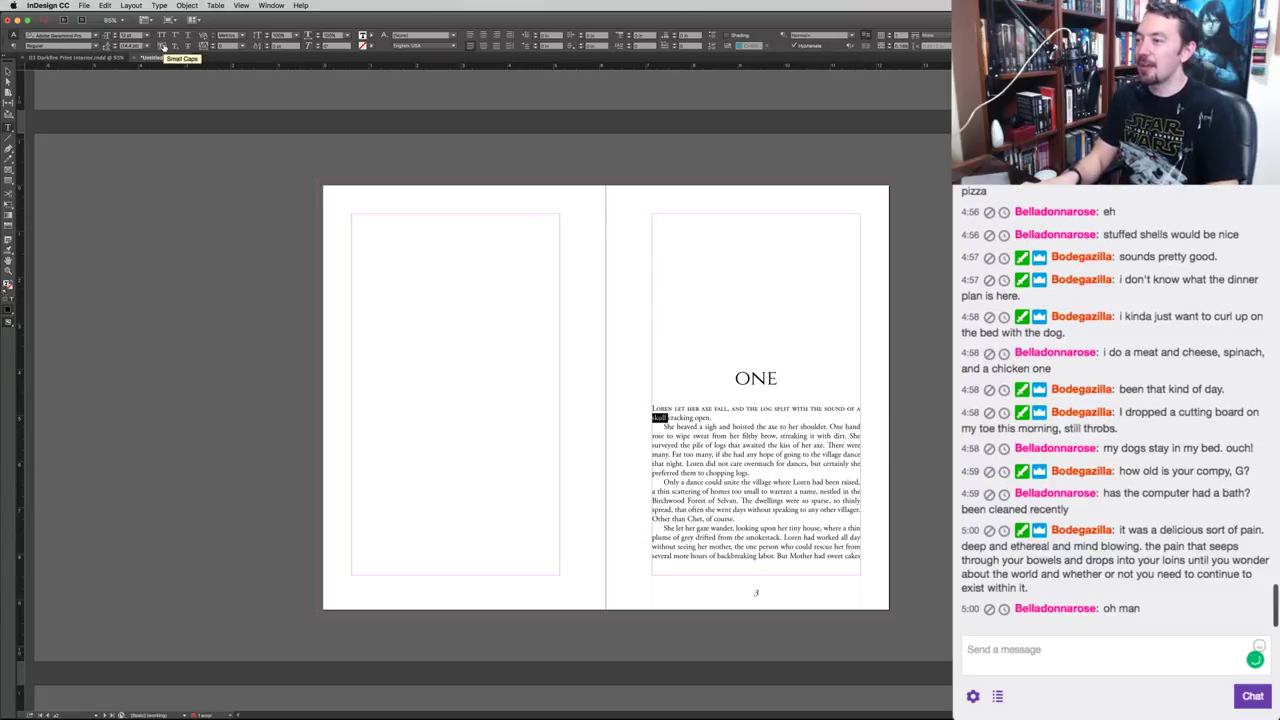
Apply small caps to the opening line of chapter Two, from "By the time Loren" through "disappeared.", and deselect it.
{"action": "key", "text": "alt+Page_Down"}
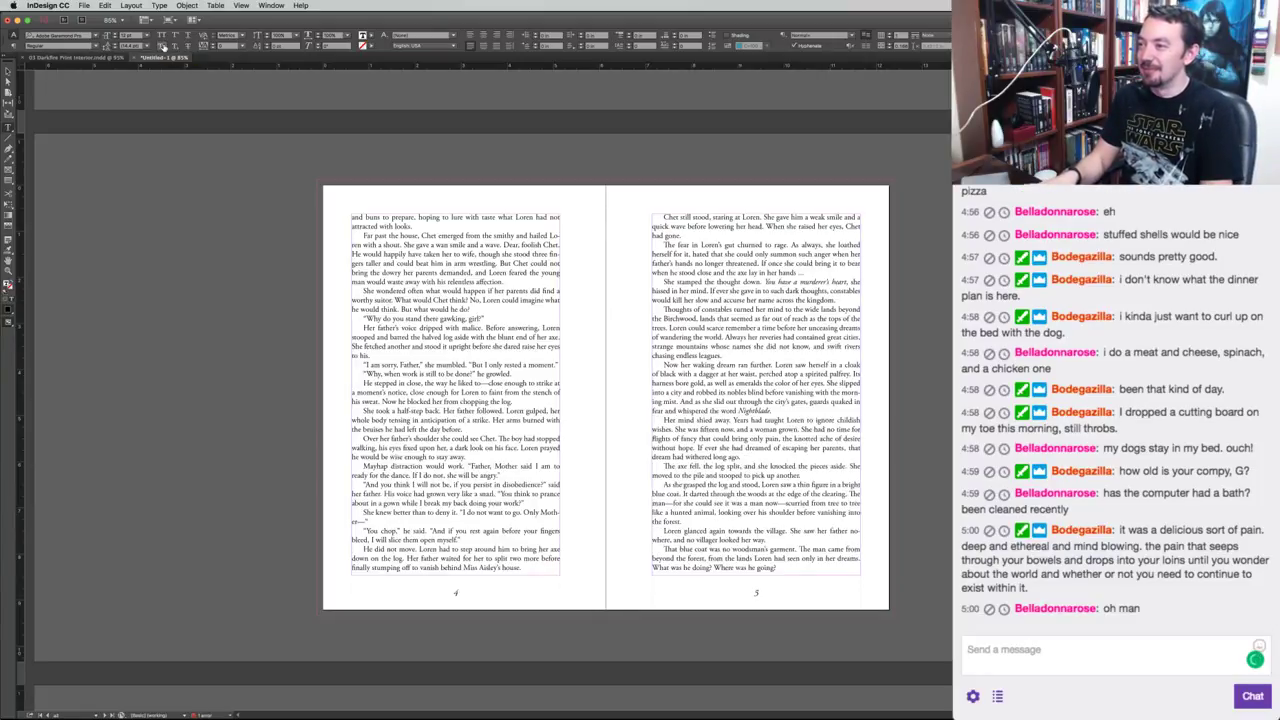
{"action": "key", "text": "Page_Down"}
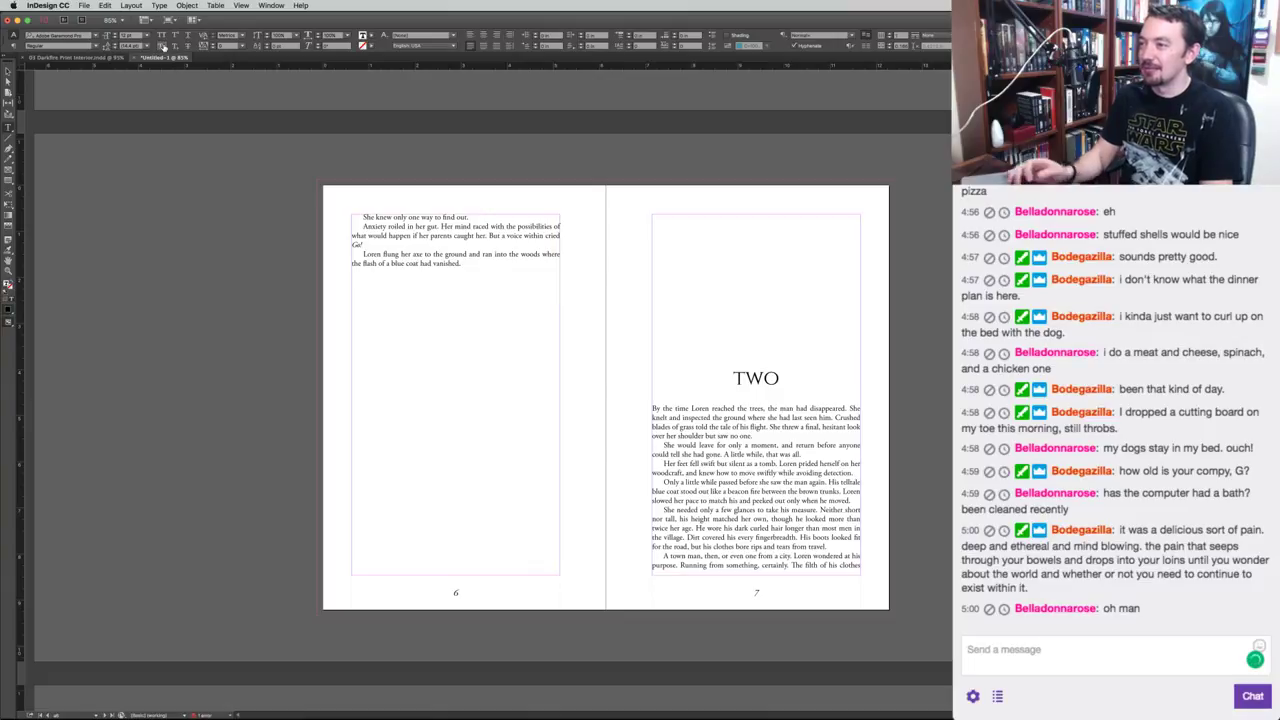
{"action": "triple_click", "coordinate": [655, 408]}
{"action": "key", "text": "shift+Left"}
{"action": "key", "text": "shift+Left"}
{"action": "key", "text": "shift+Left"}
{"action": "key", "text": "shift+Left"}
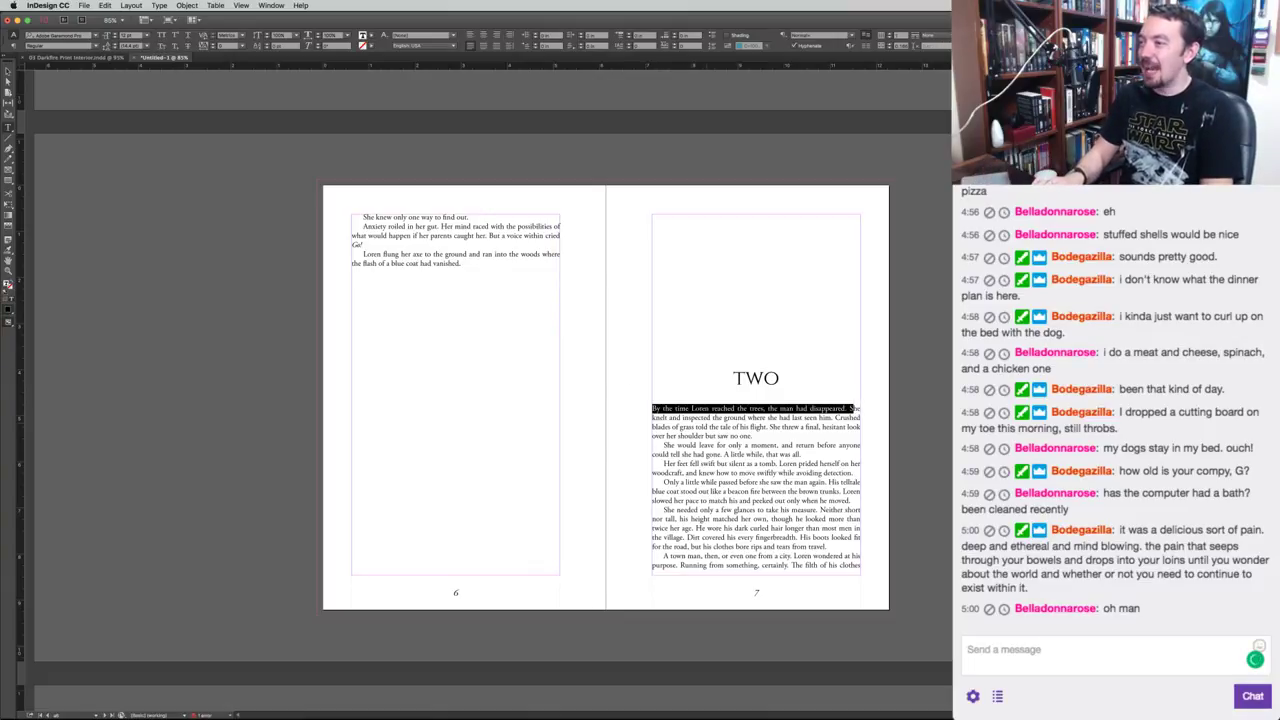
{"action": "left_click", "coordinate": [163, 47]}
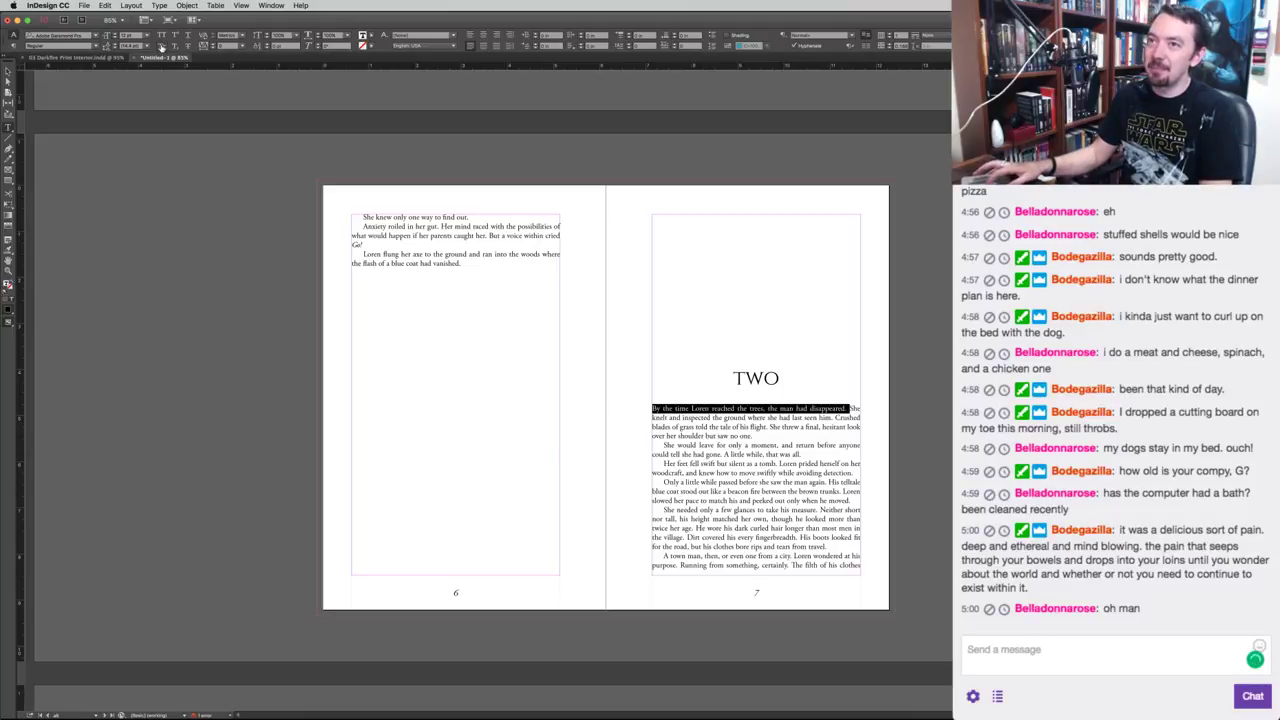
{"action": "key", "text": "super+shift+a"}
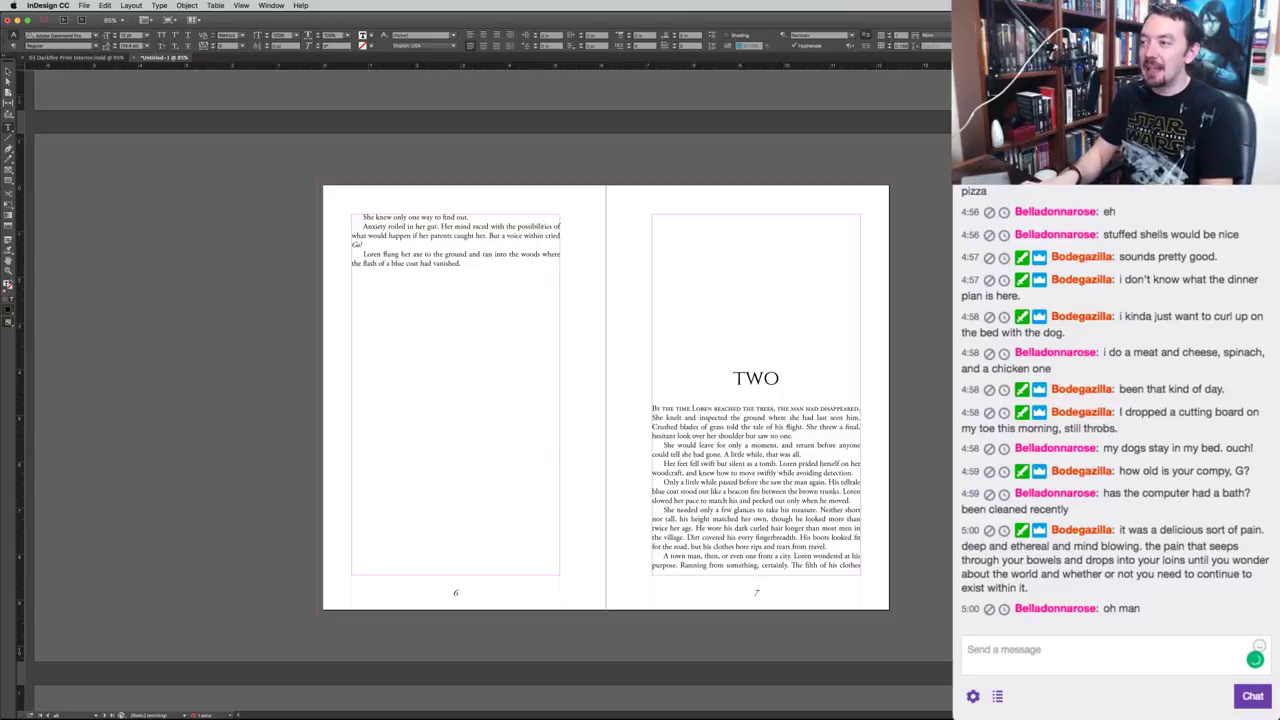
Apply small caps to the opening line of chapter Three, from "Loren approached her village" through "meeting her".
{"action": "key", "text": "Page_Down"}
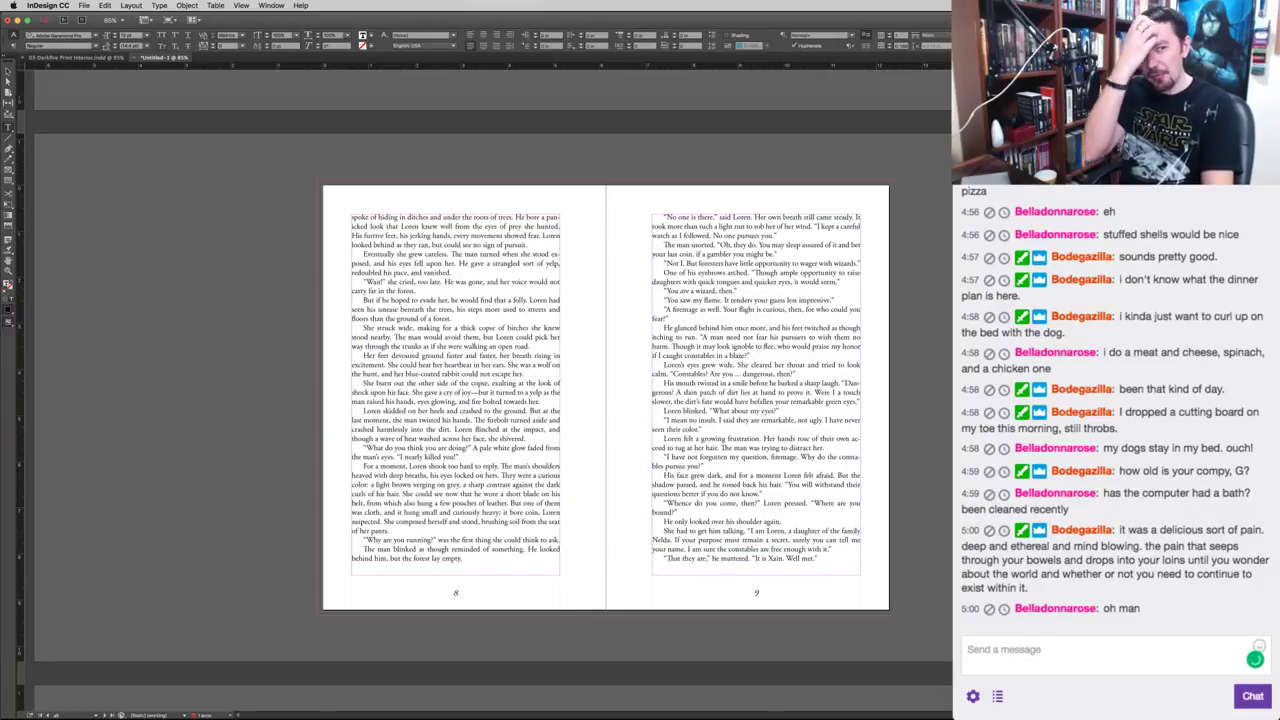
{"action": "key", "text": "Page_Down"}
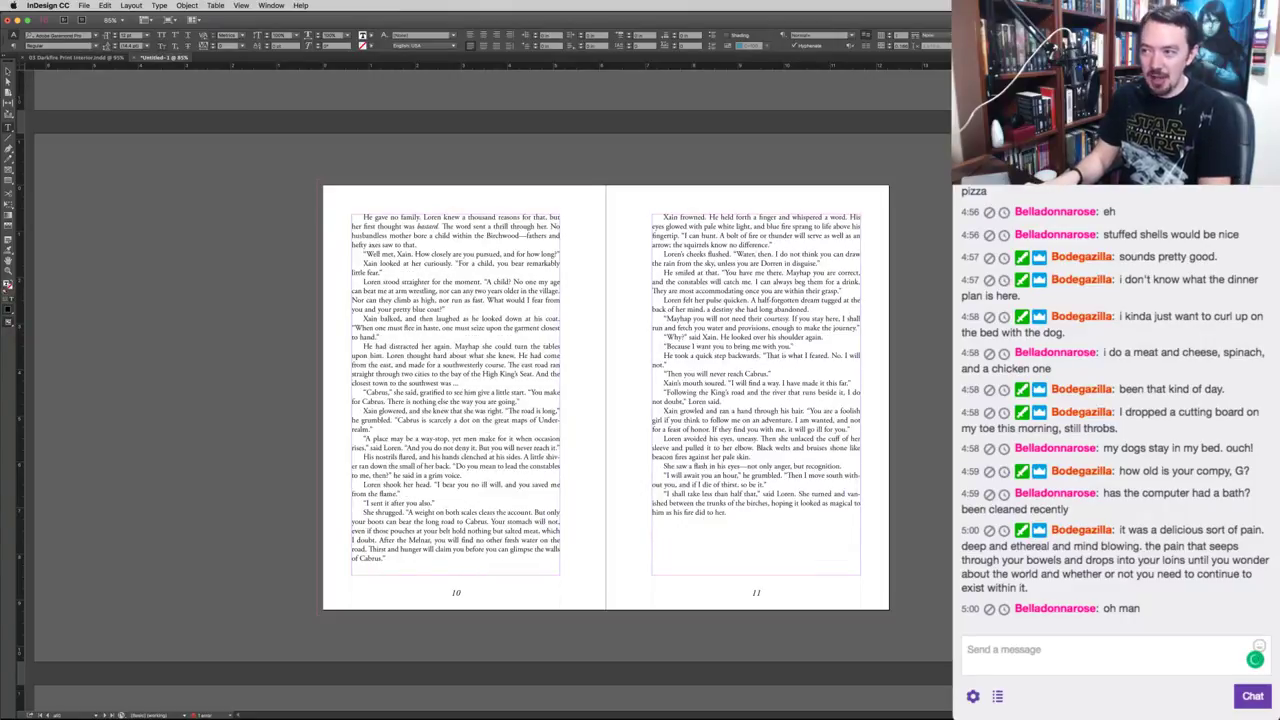
{"action": "key", "text": "Page_Down"}
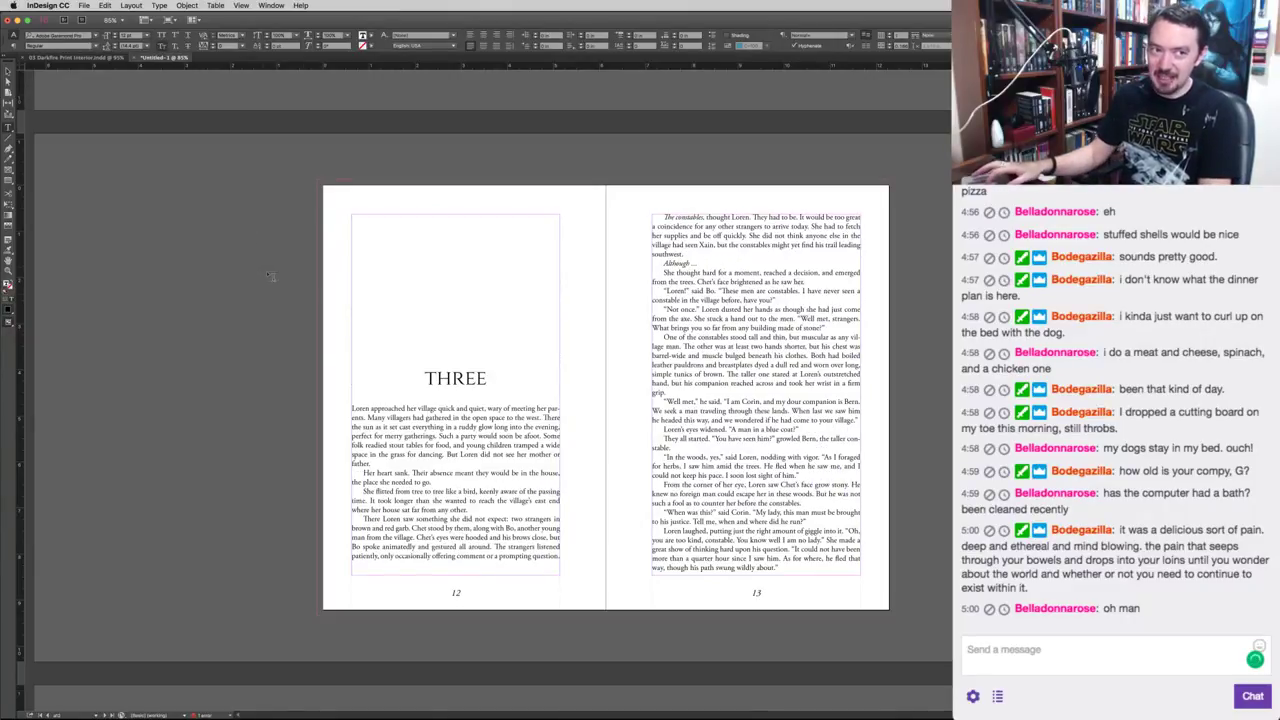
{"action": "triple_click", "coordinate": [416, 409]}
{"action": "key", "text": "shift+Left"}
{"action": "key", "text": "shift+Left"}
{"action": "key", "text": "shift+Left"}
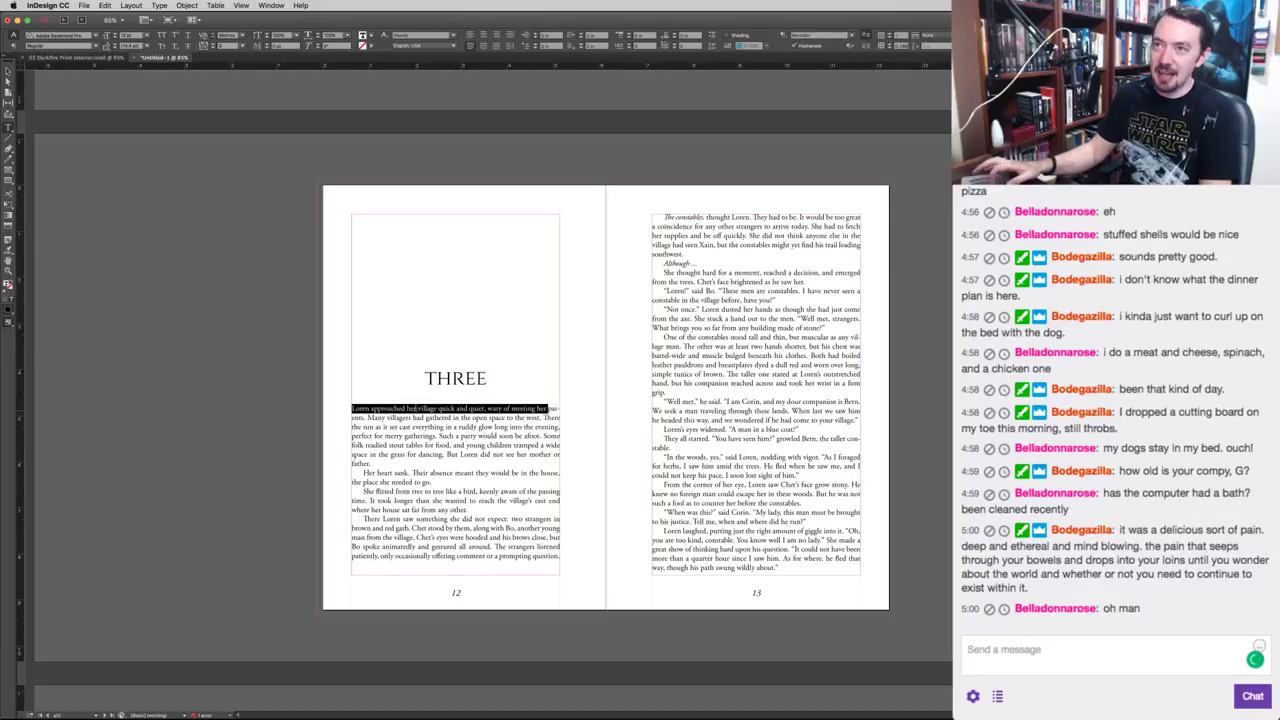
{"action": "left_click", "coordinate": [161, 47]}
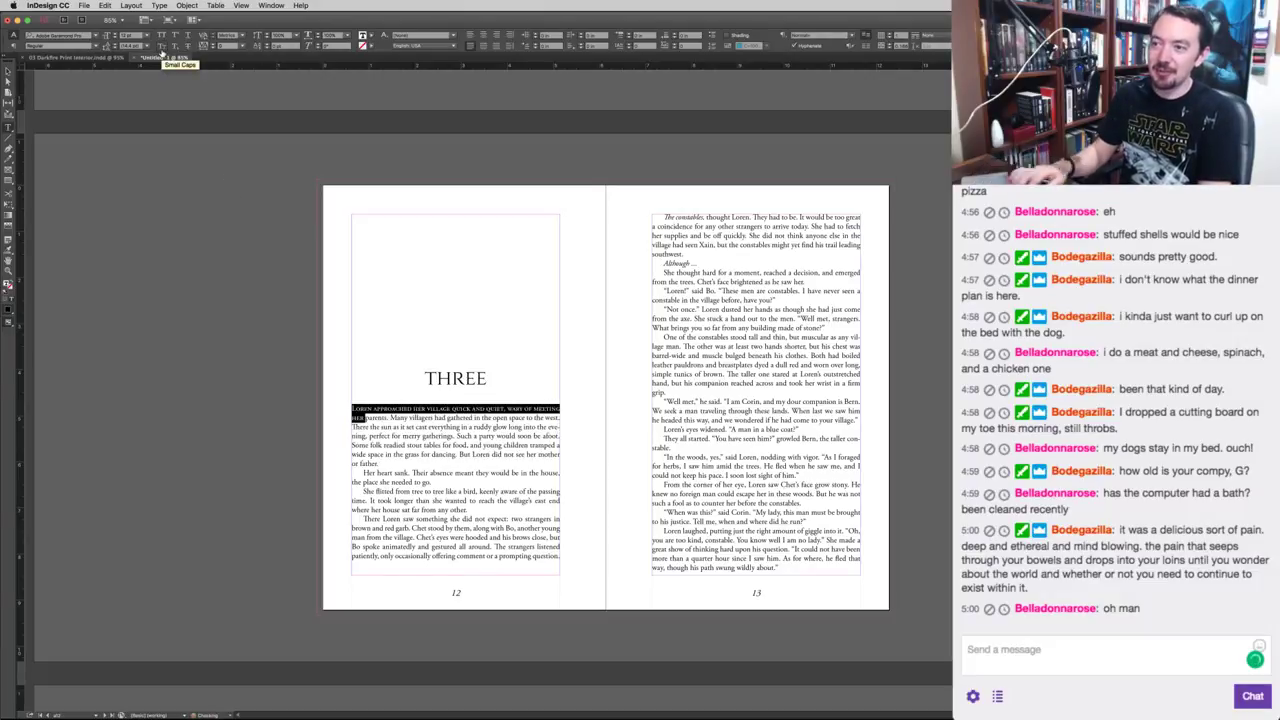
Remove small caps from the word "her" at the start of the second line in chapter Three's opening paragraph.
{"action": "key", "text": "Right"}
{"action": "key", "text": "shift+Left"}
{"action": "key", "text": "shift+Left"}
{"action": "key", "text": "shift+Left"}
{"action": "left_click", "coordinate": [161, 48]}
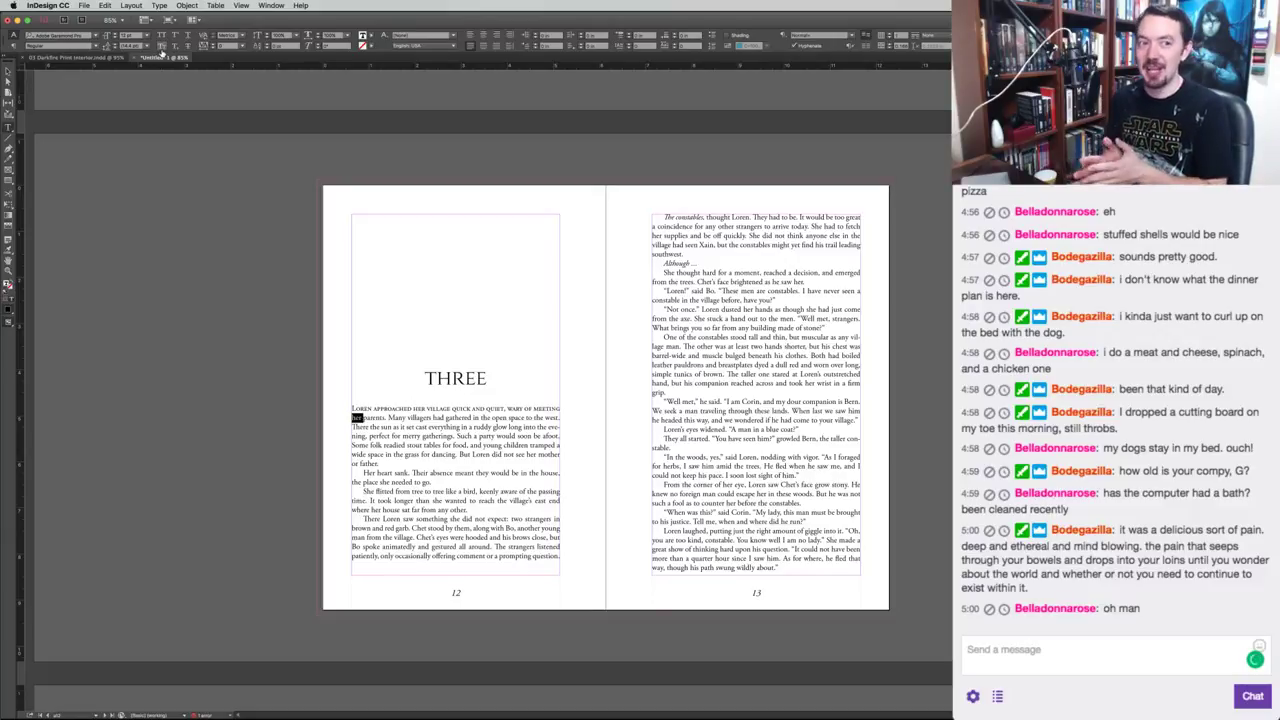
{"action": "key", "text": "Right"}
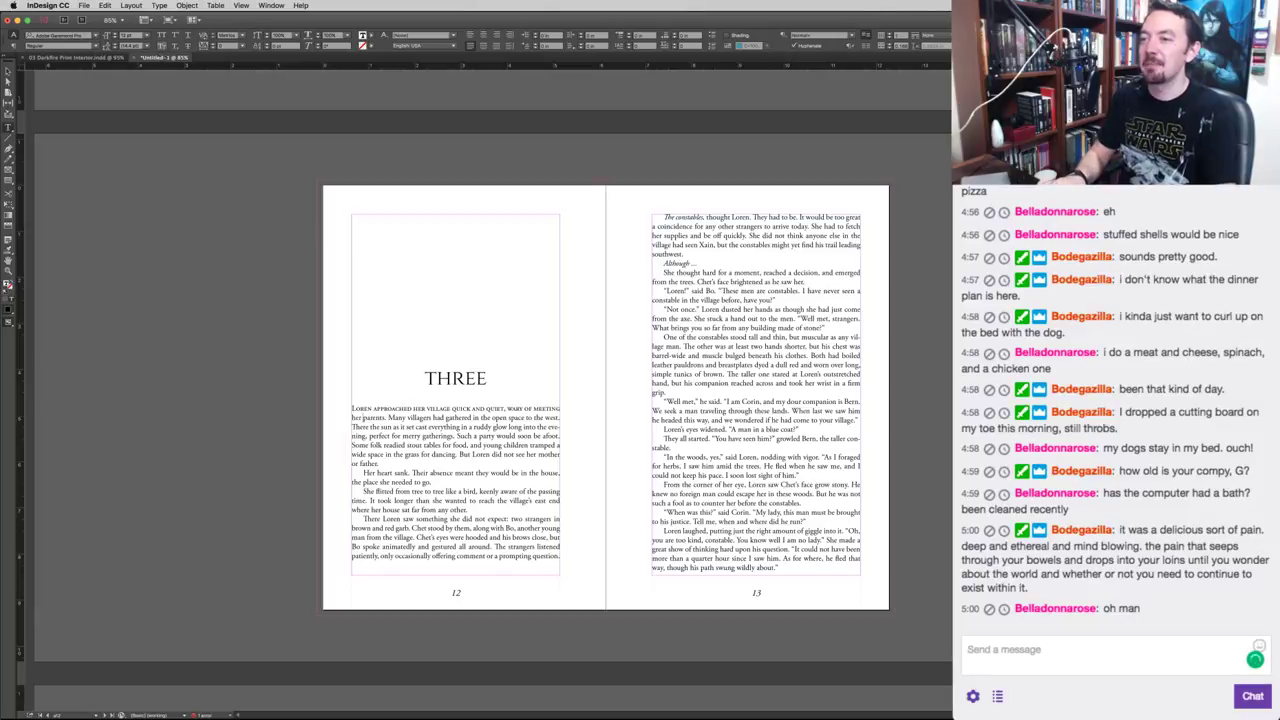
Go to the spread on pages 18 and 19 where chapter Four opens.
{"action": "key", "text": "Page_Down"}
{"action": "key", "text": "Page_Down"}
{"action": "key", "text": "Page_Down"}
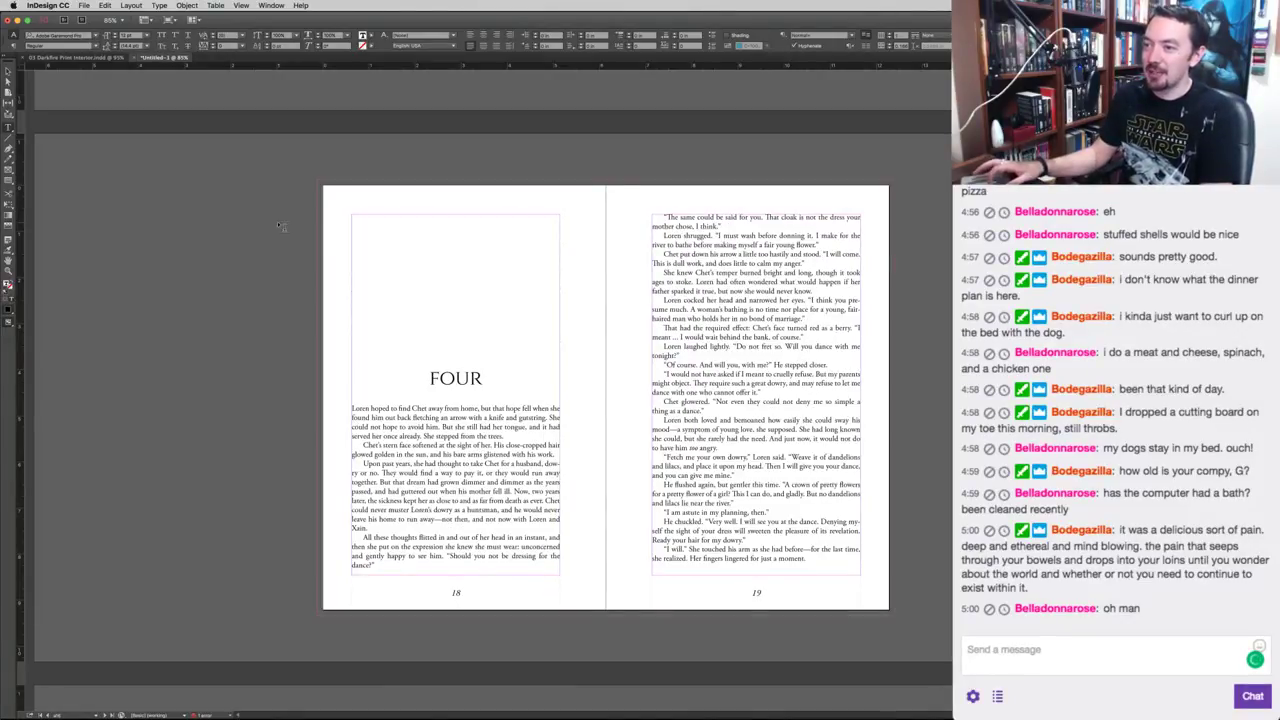
Set chapter Four's opening line in small caps up to "hope fell", restoring the word "when" to normal lettering.
{"action": "triple_click", "coordinate": [419, 409]}
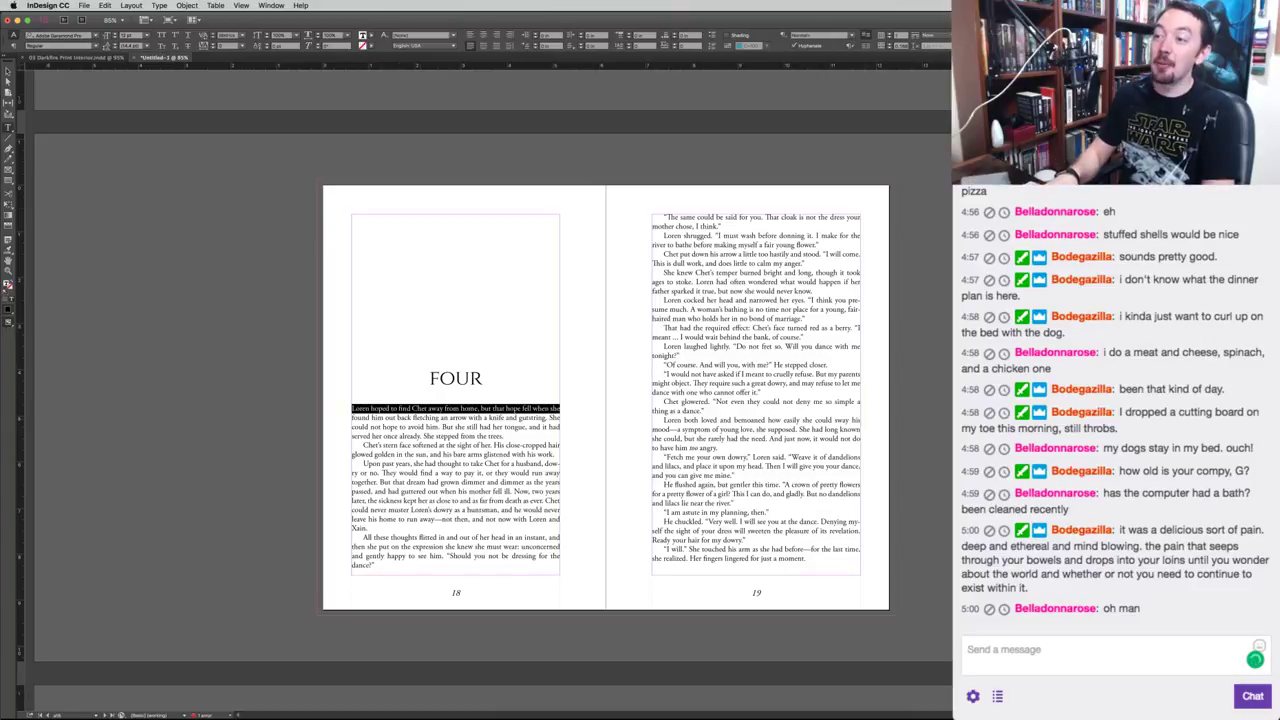
{"action": "key", "text": "shift+Left"}
{"action": "key", "text": "shift+Left"}
{"action": "key", "text": "shift+Left"}
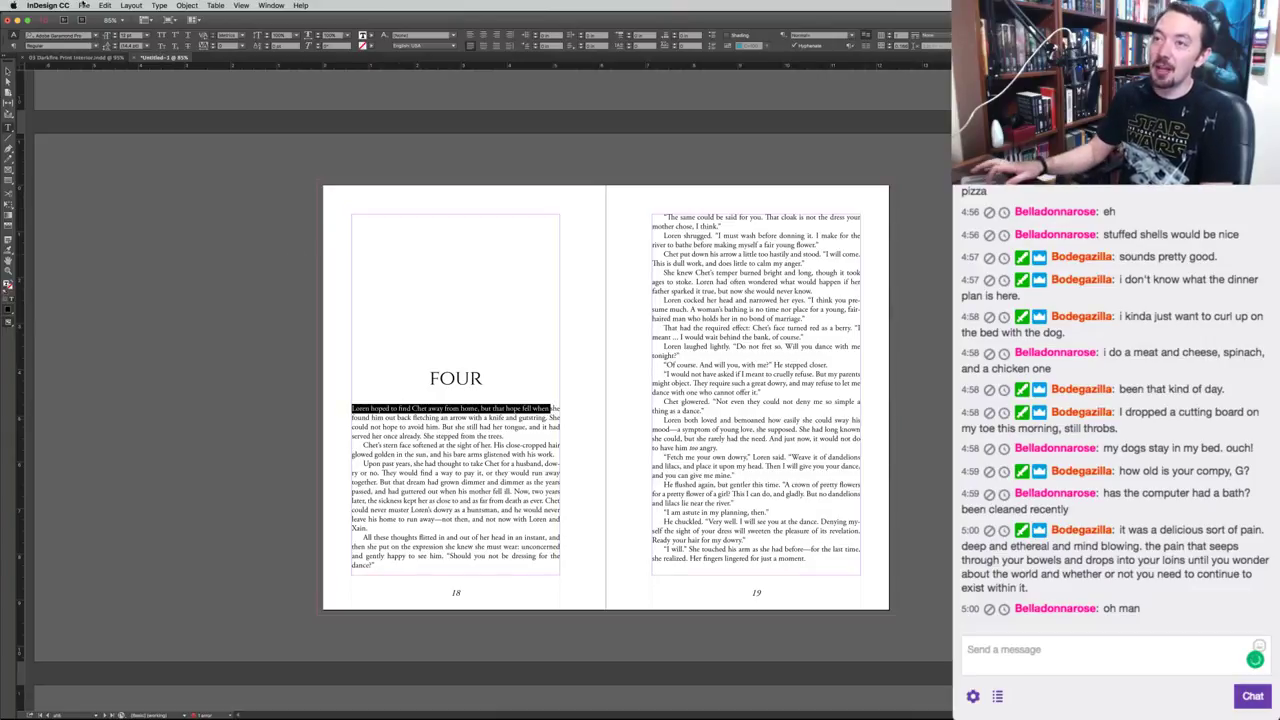
{"action": "left_click", "coordinate": [161, 46]}
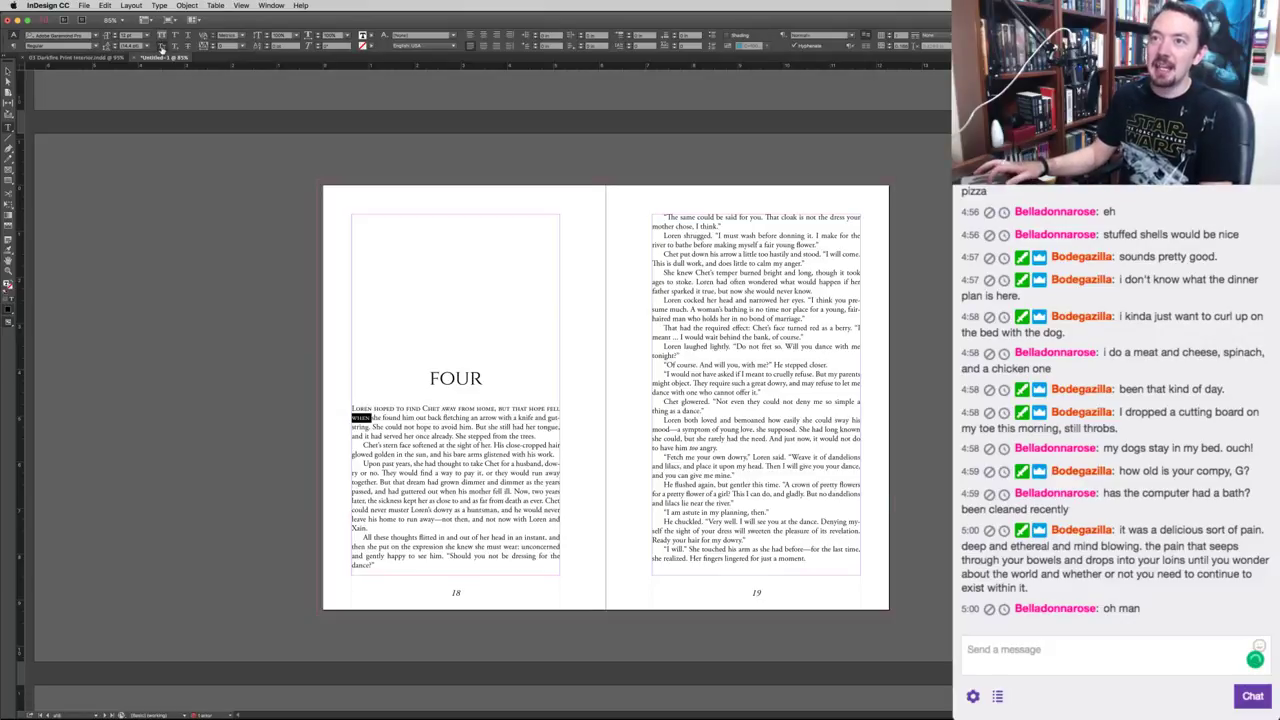
{"action": "left_click", "coordinate": [161, 46]}
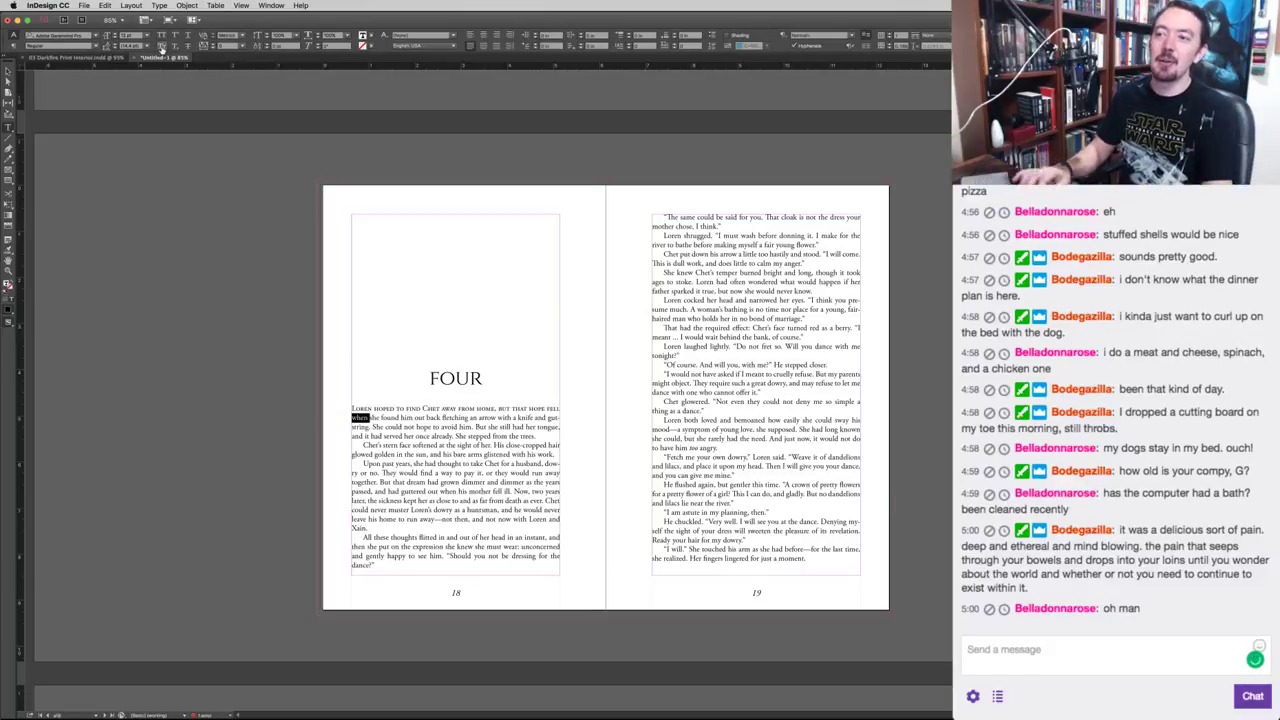
{"action": "key", "text": "Right"}
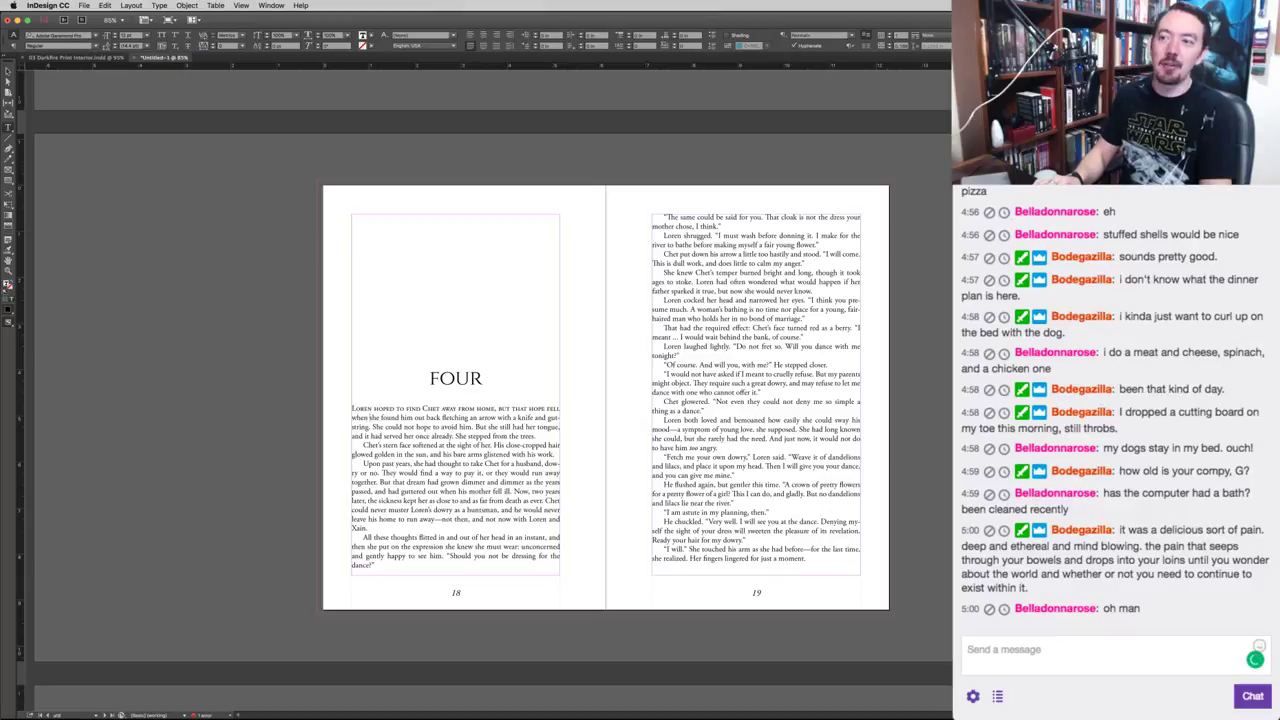
Set chapter Five's opening line in small caps up to "cover her", keeping the word "trail" in normal lettering.
{"action": "key", "text": "alt+Page_Down"}
{"action": "key", "text": "alt+Page_Down"}
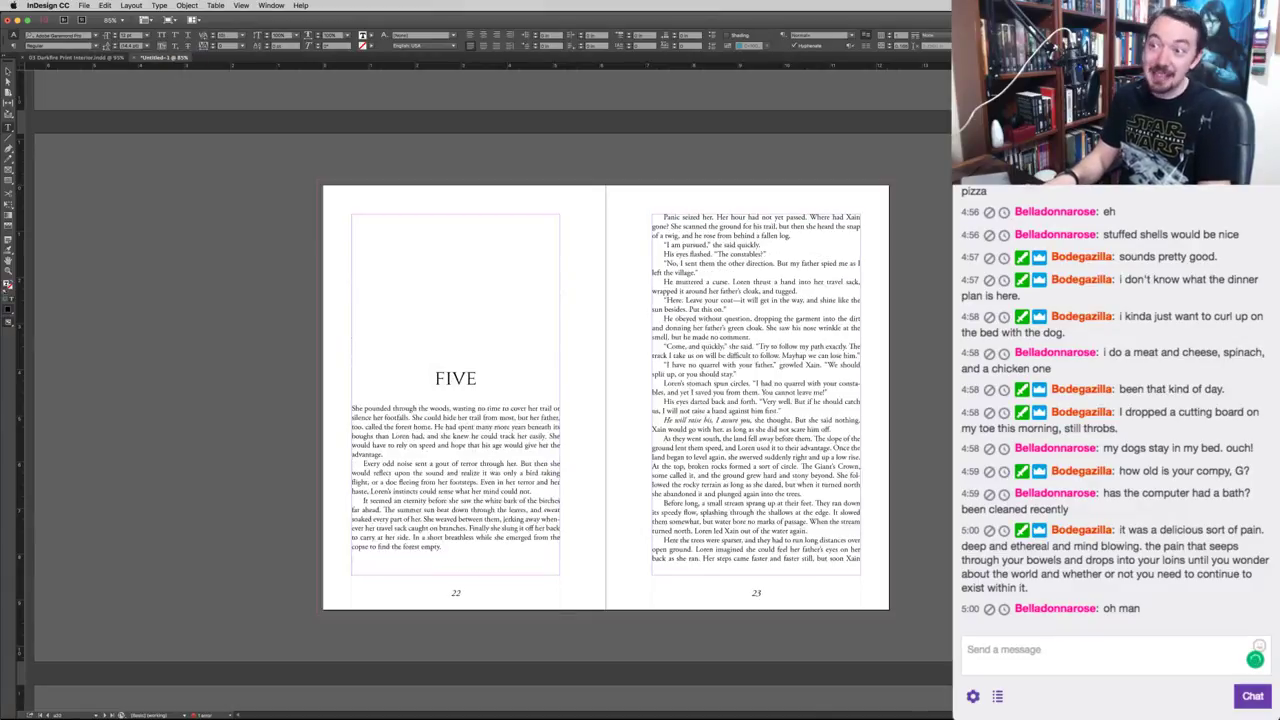
{"action": "triple_click", "coordinate": [352, 408]}
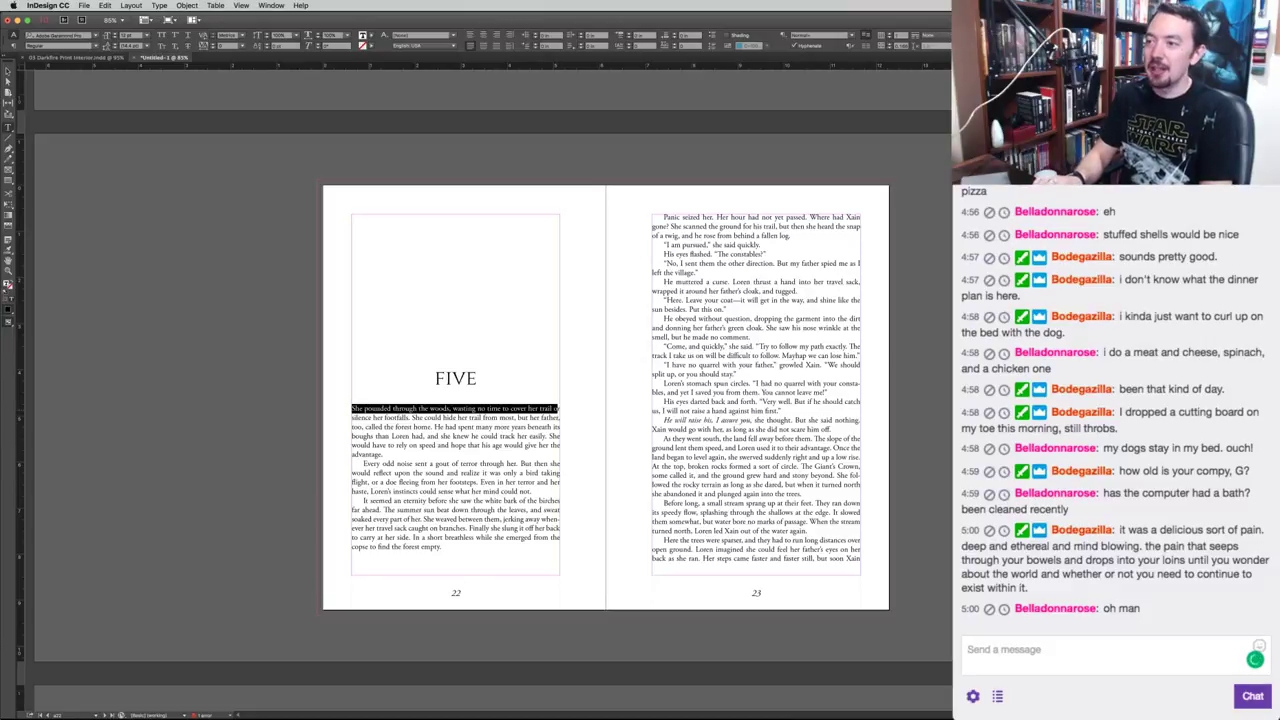
{"action": "key", "text": "shift+super+Left"}
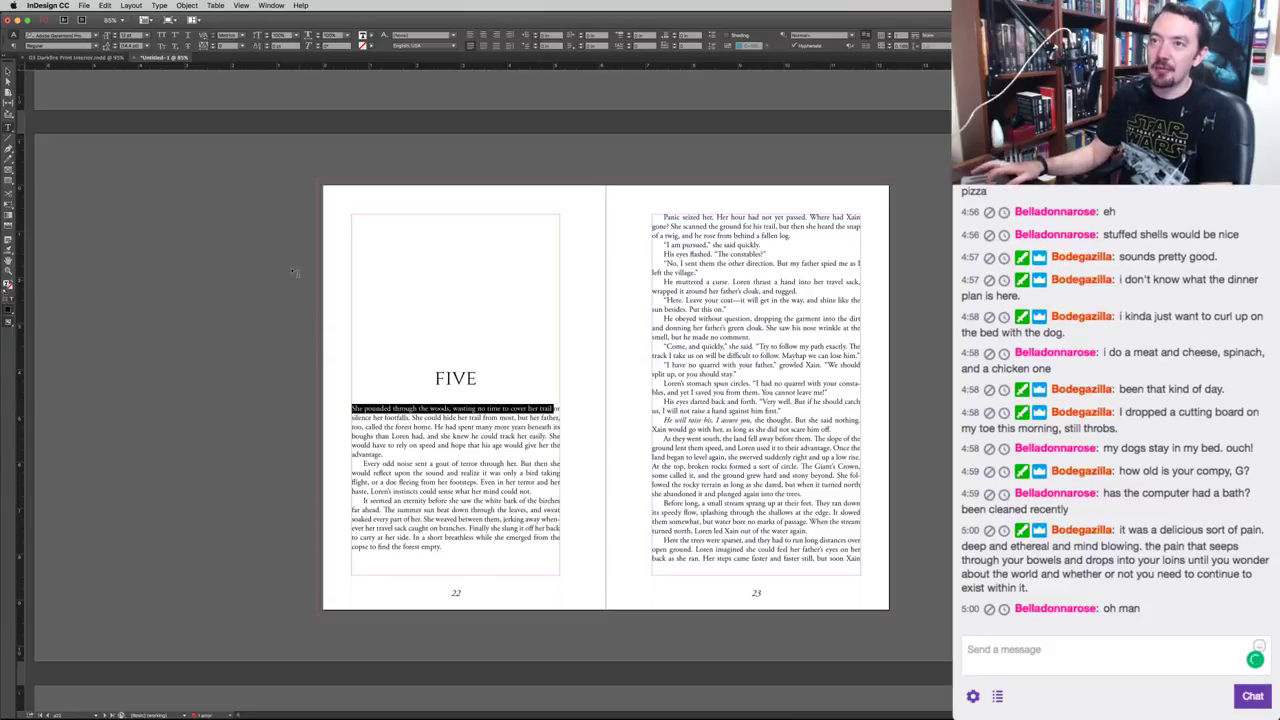
{"action": "left_click", "coordinate": [160, 47]}
{"action": "key", "text": "Right"}
{"action": "key", "text": "shift+super+Left"}
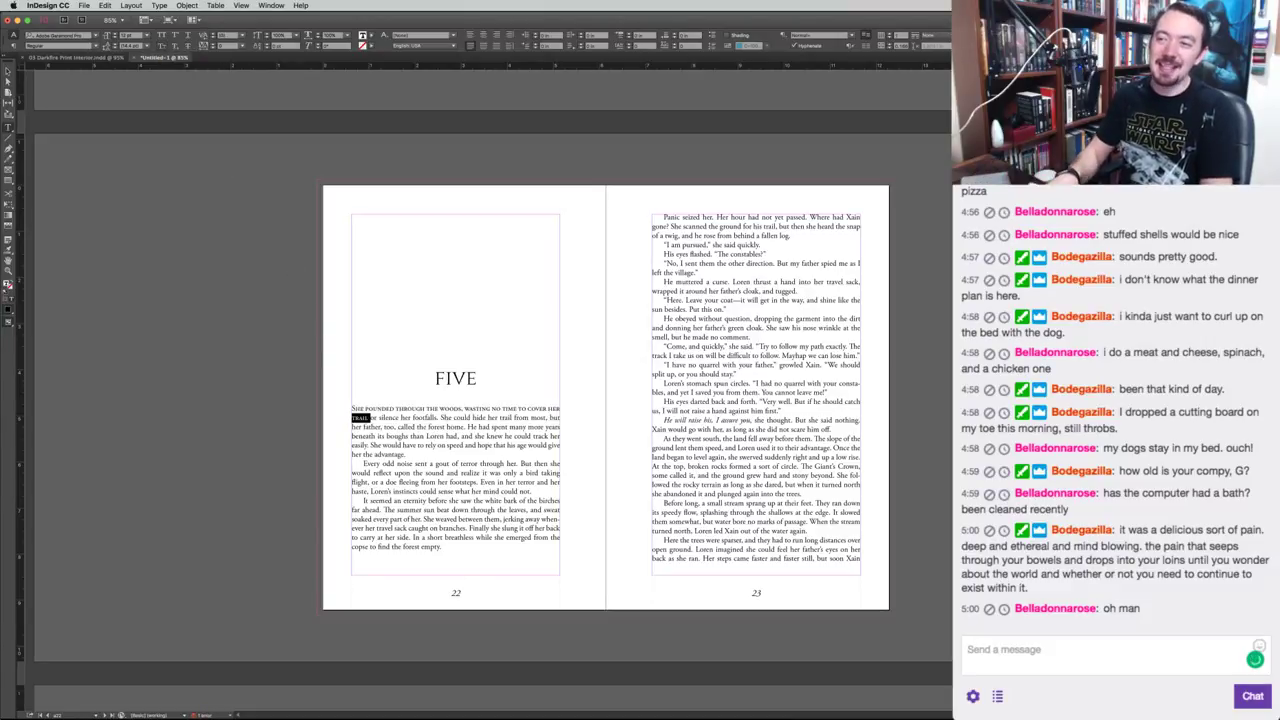
{"action": "left_click", "coordinate": [160, 47]}
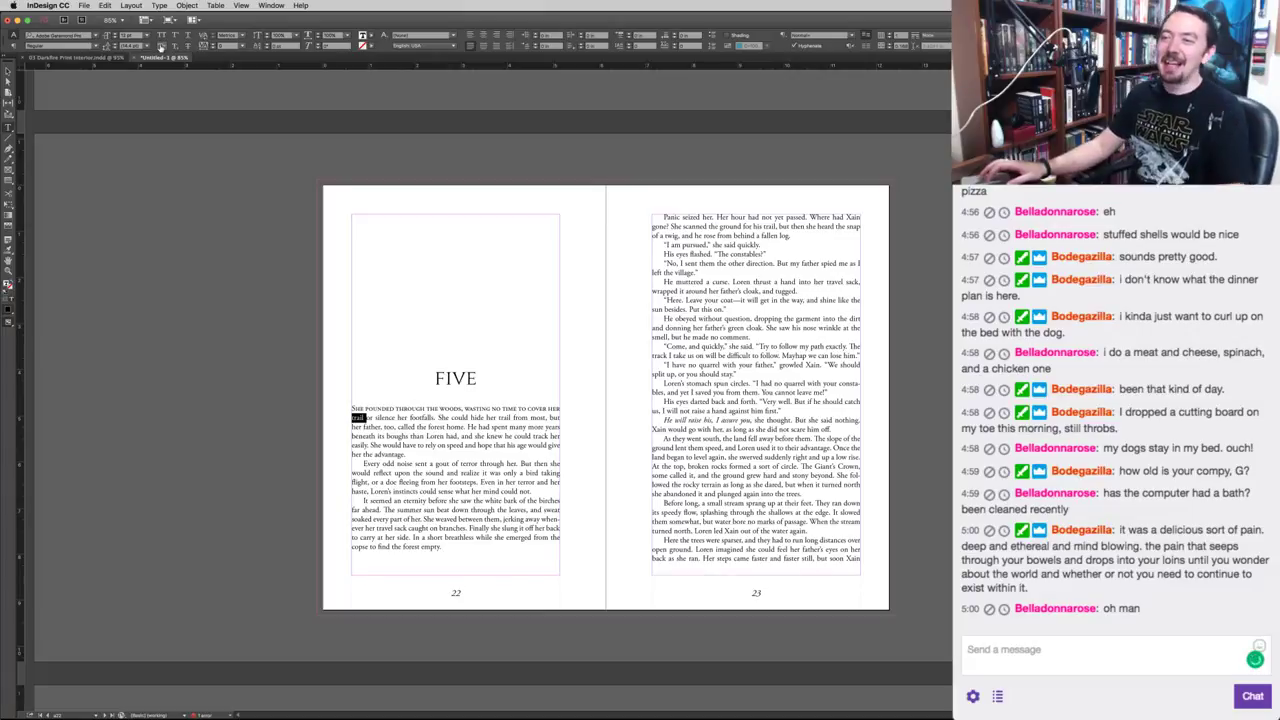
Set chapter Six's opening line in small caps through "she came to accept that".
{"action": "key", "text": "Page_Down"}
{"action": "key", "text": "Page_Down"}
{"action": "key", "text": "Page_Down"}
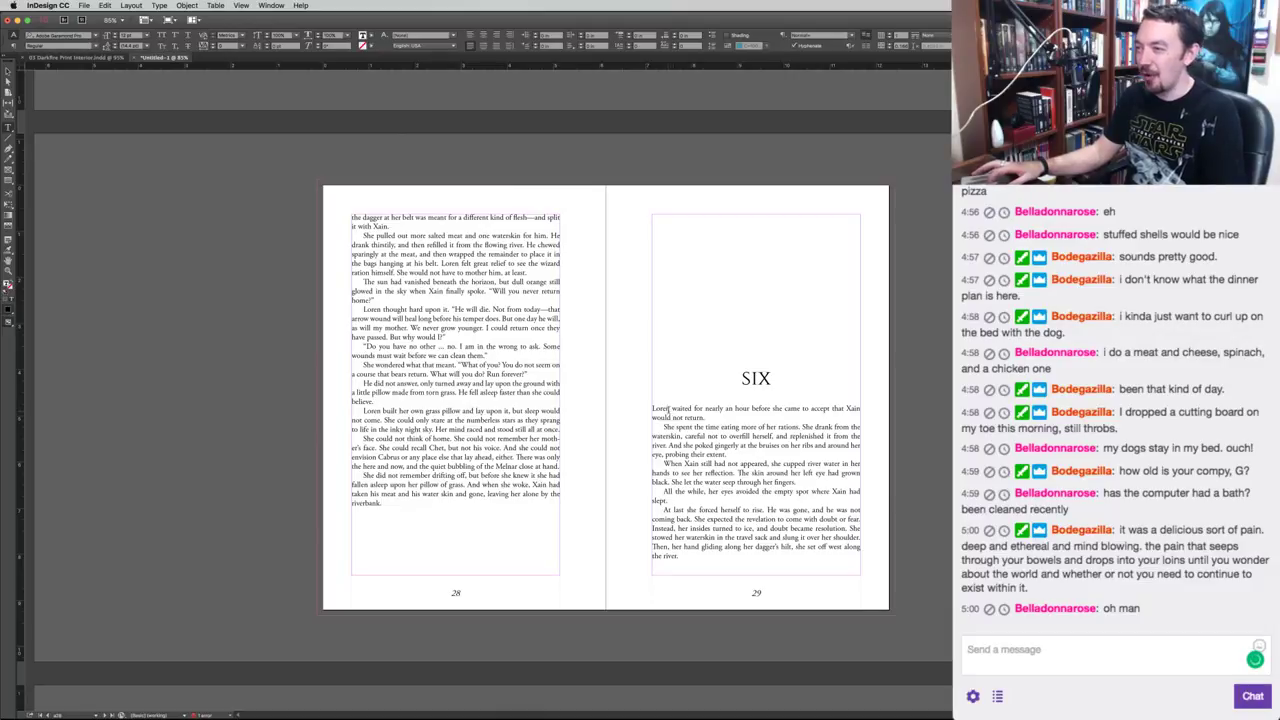
{"action": "triple_click", "coordinate": [693, 408]}
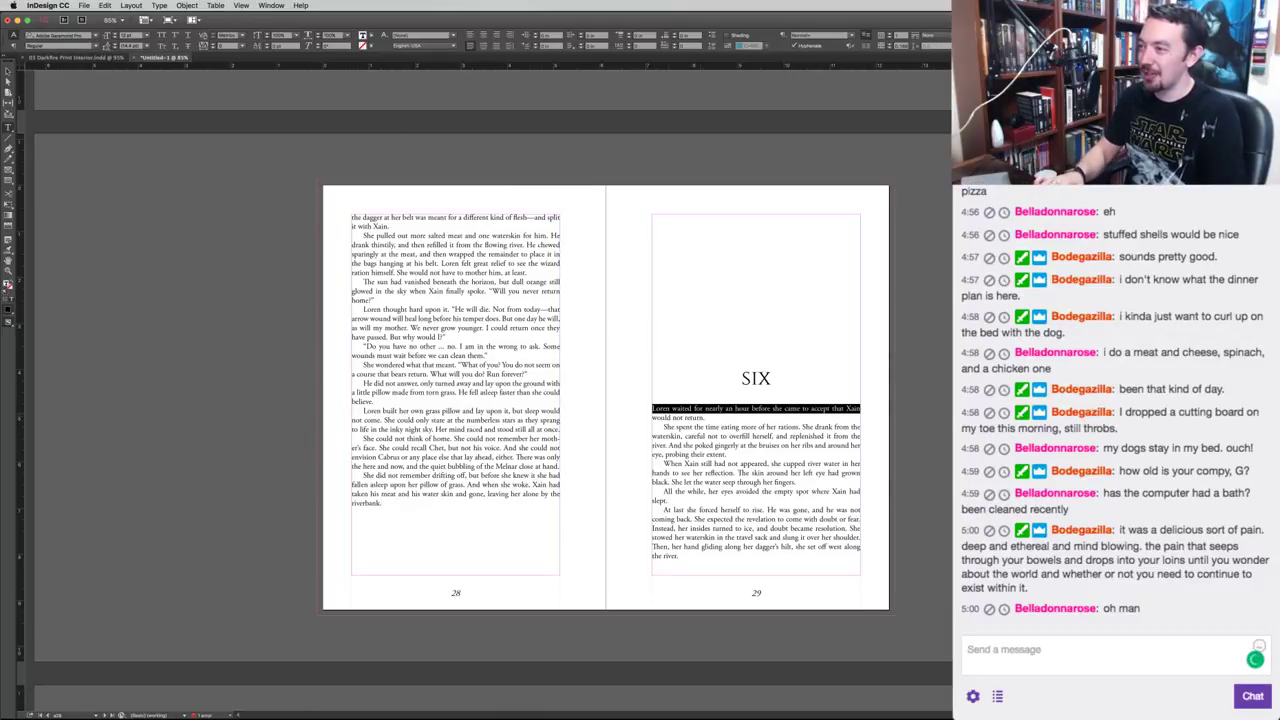
{"action": "left_click", "coordinate": [847, 408], "text": "shift"}
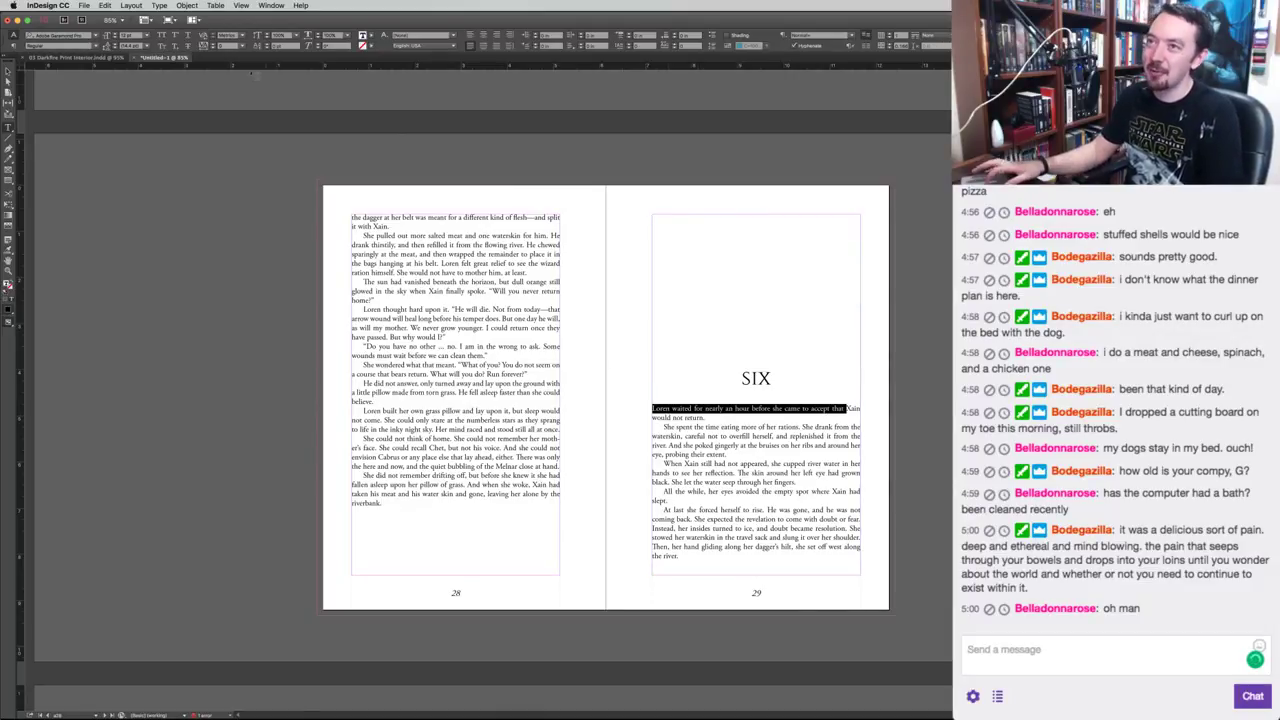
{"action": "left_click", "coordinate": [162, 46]}
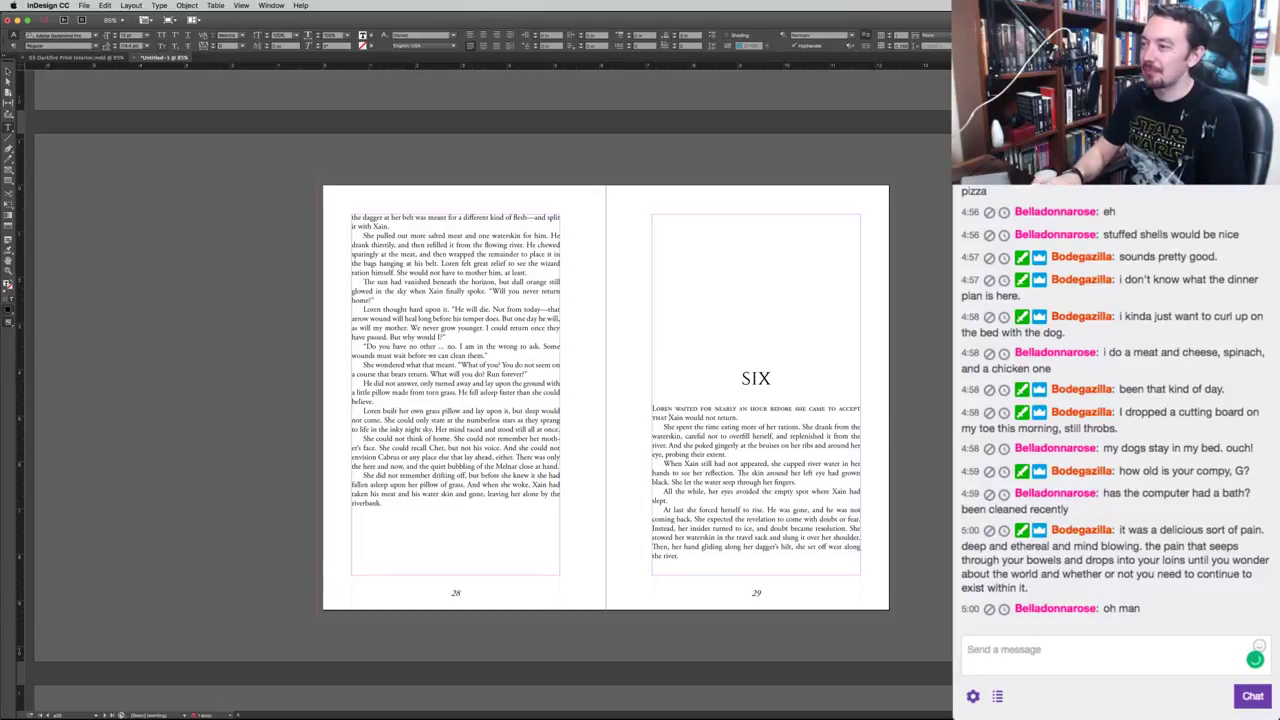
{"action": "double_click", "coordinate": [661, 417]}
{"action": "left_click", "coordinate": [162, 46]}
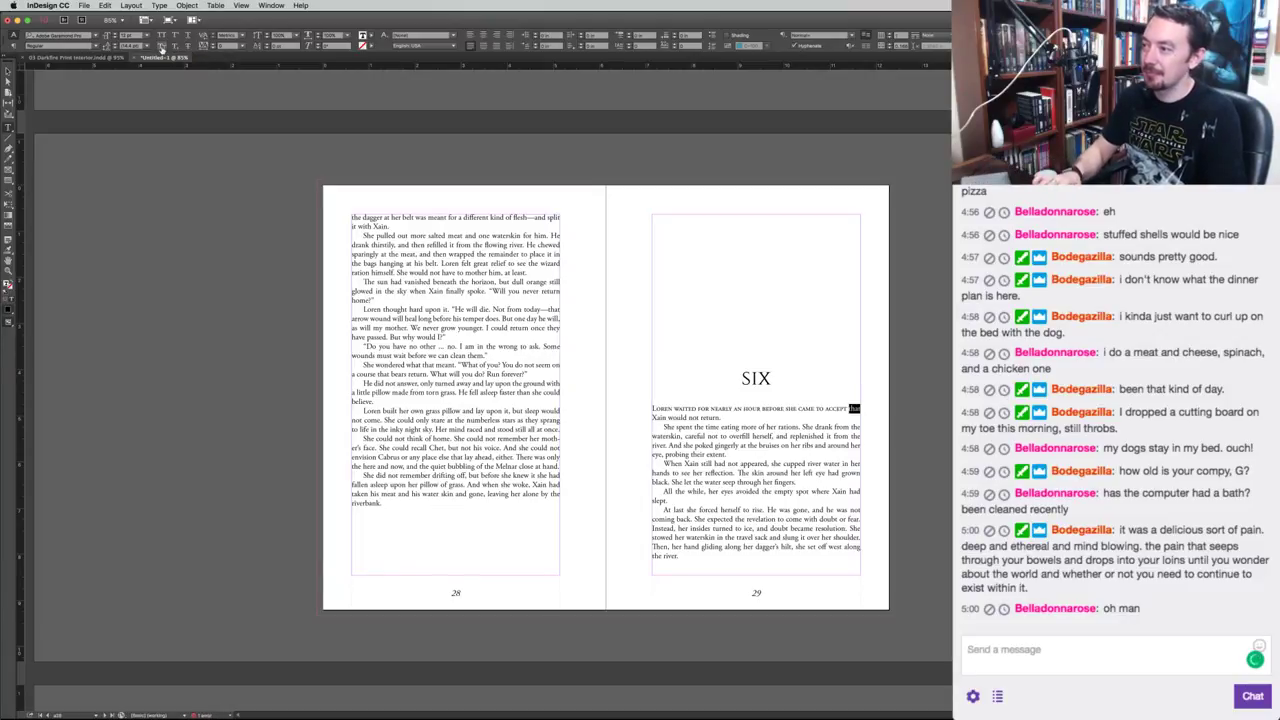
{"action": "left_click", "coordinate": [162, 47]}
Tighten the tracking of chapter Six's small-caps opening phrase so that it fits on one line through "that".
{"action": "left_click_drag", "start_coordinate": [669, 417], "coordinate": [652, 408]}
{"action": "key", "text": "alt+Left"}
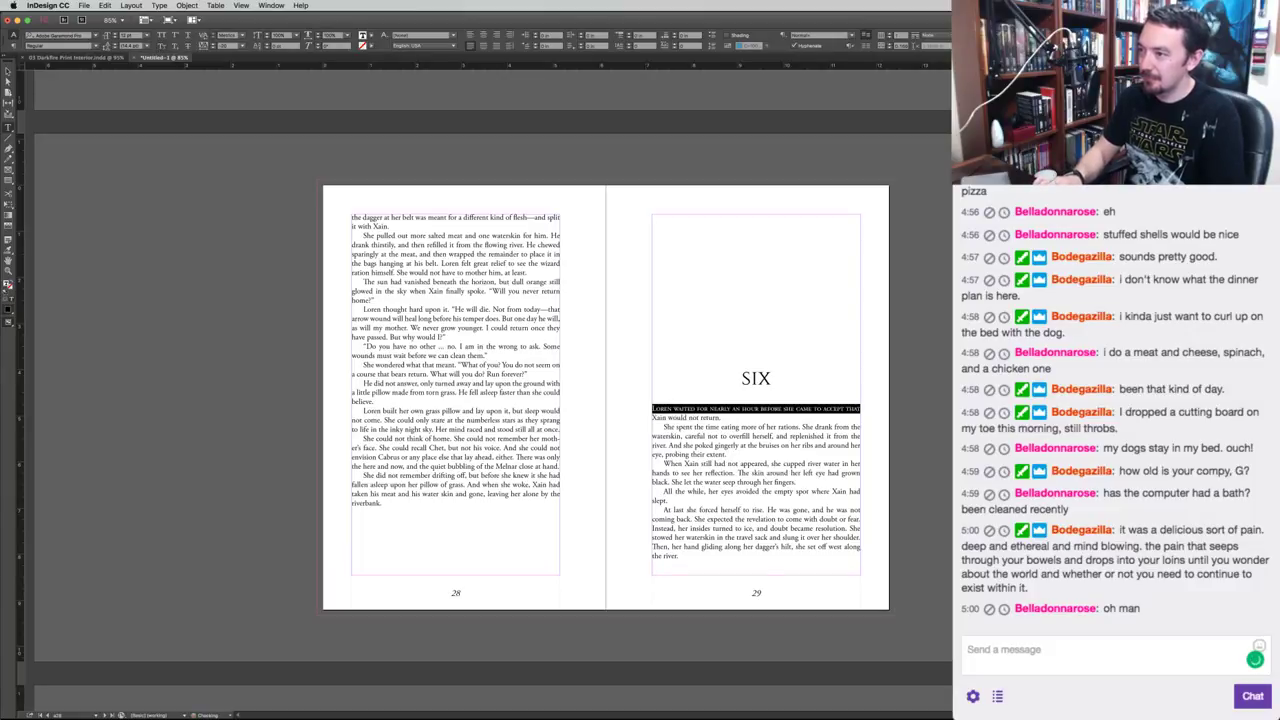
{"action": "key", "text": "Right"}
{"action": "key", "text": "Page_Down"}
{"action": "key", "text": "Page_Down"}
{"action": "key", "text": "Page_Down"}
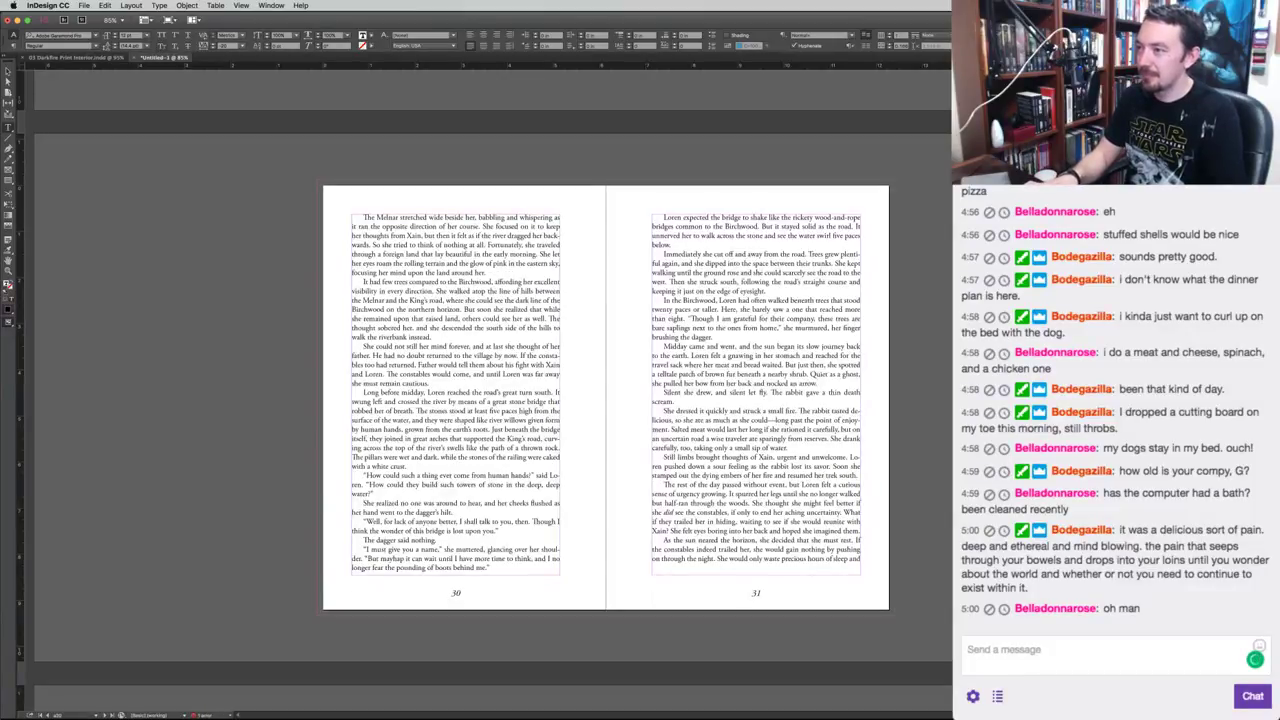
{"action": "key", "text": "Page_Up"}
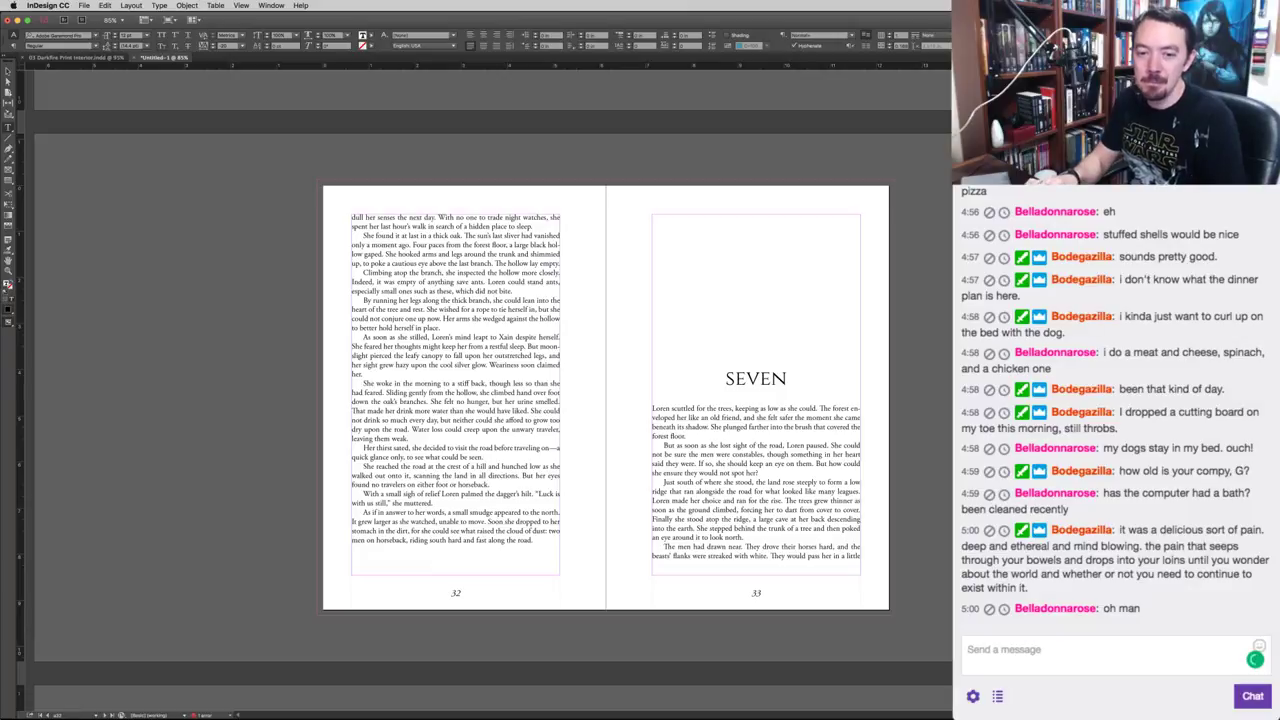
{"action": "scroll", "coordinate": [494, 390], "scroll_direction": "up", "scroll_amount": 10}
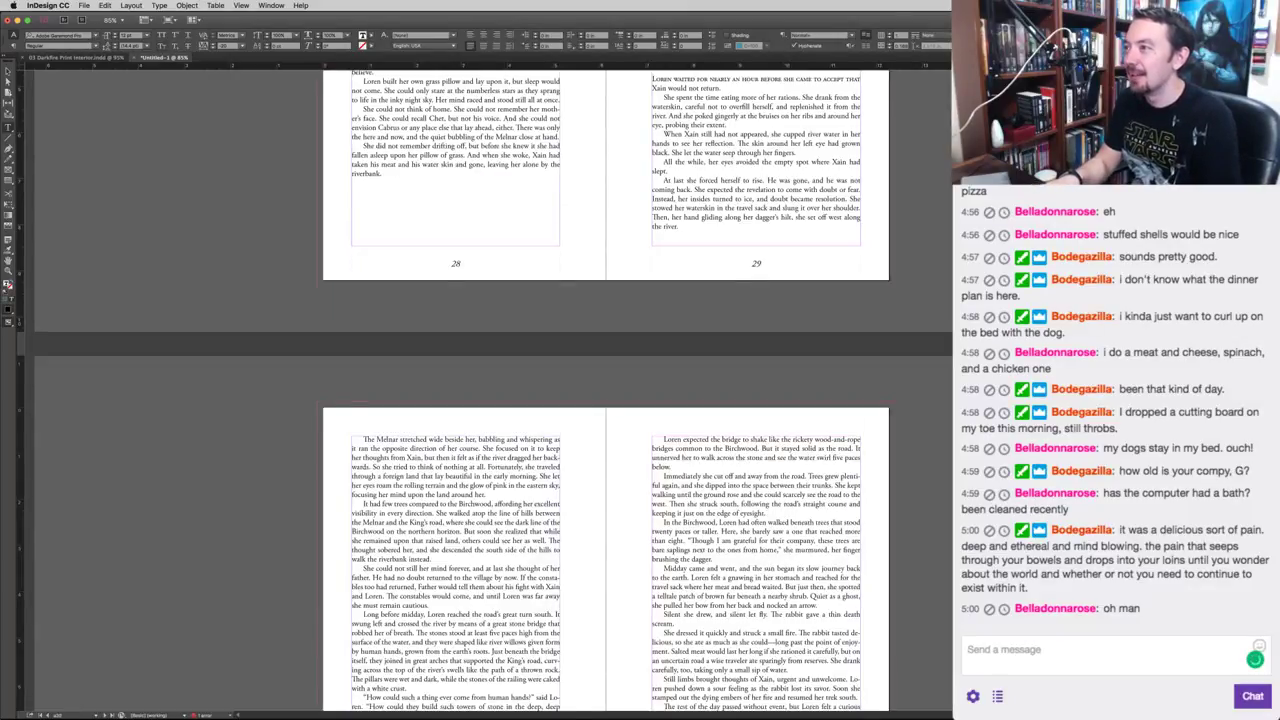
Thread the overset text from page 819's frame into the empty left-hand page of the following spread near the document's end.
{"action": "key", "text": "super+End"}
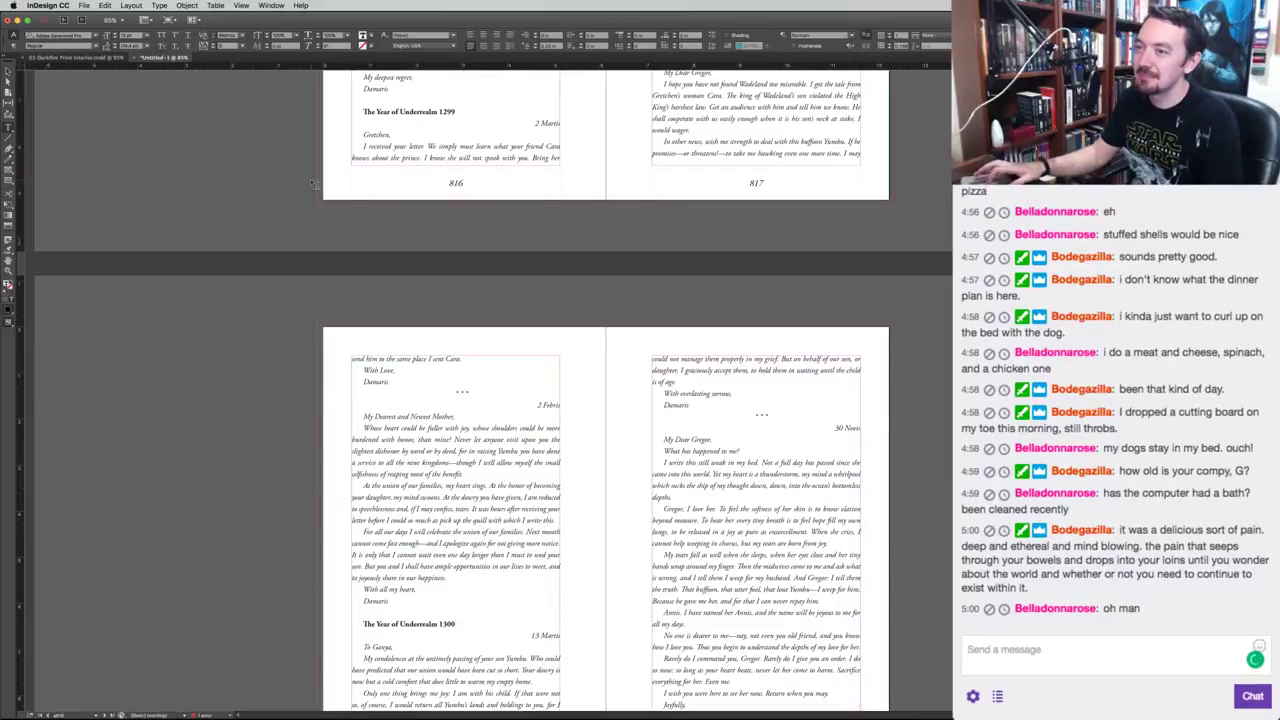
{"action": "scroll", "coordinate": [448, 416], "scroll_direction": "down", "scroll_amount": 10}
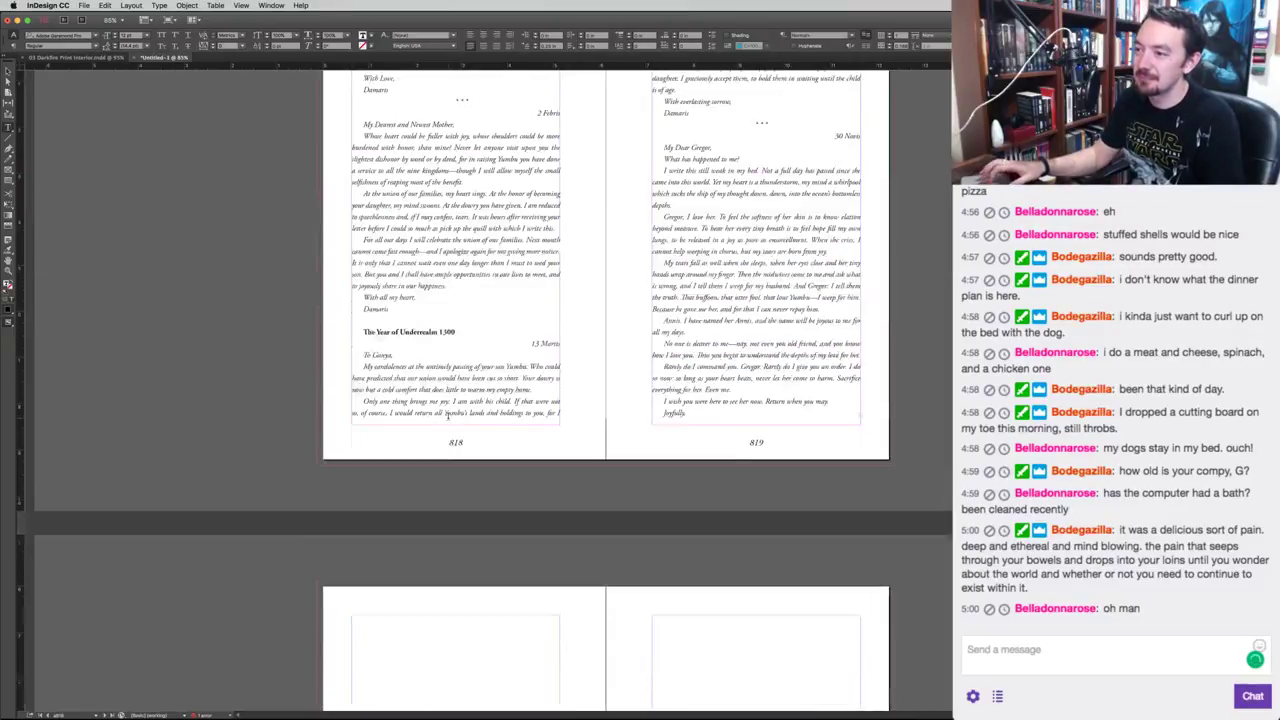
{"action": "scroll", "coordinate": [448, 416], "scroll_direction": "up", "scroll_amount": 7}
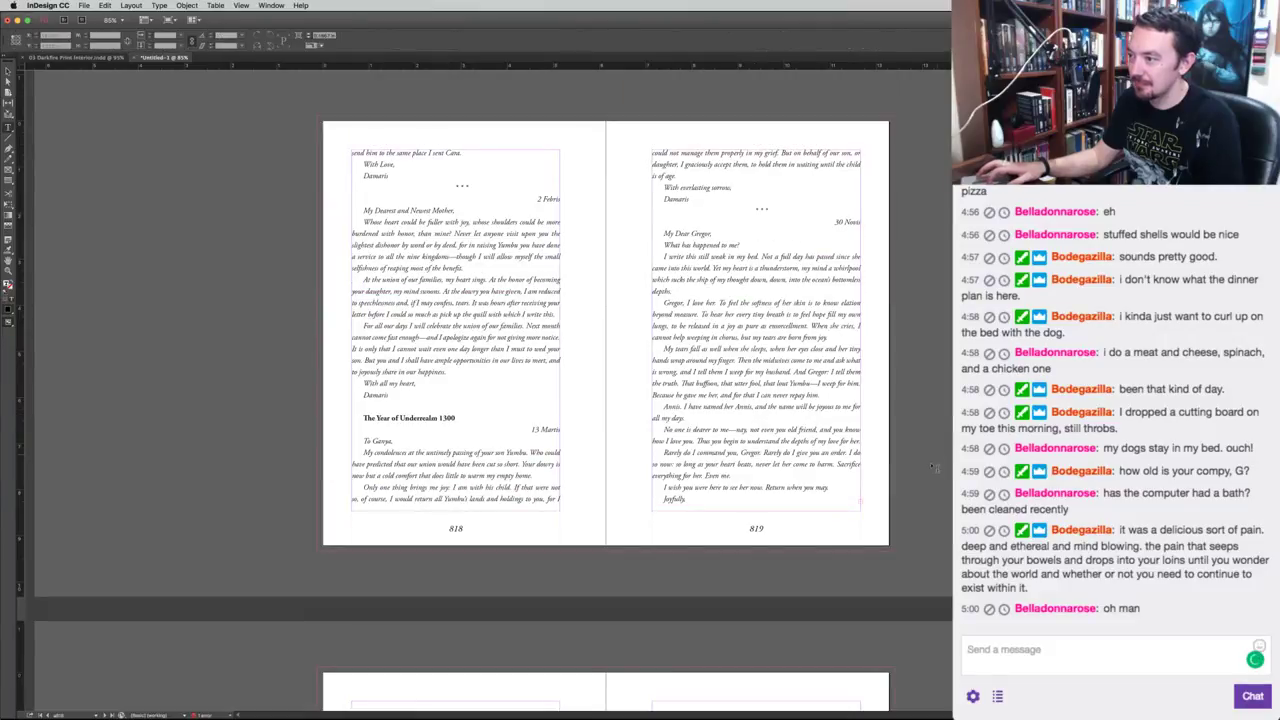
{"action": "key", "text": "v"}
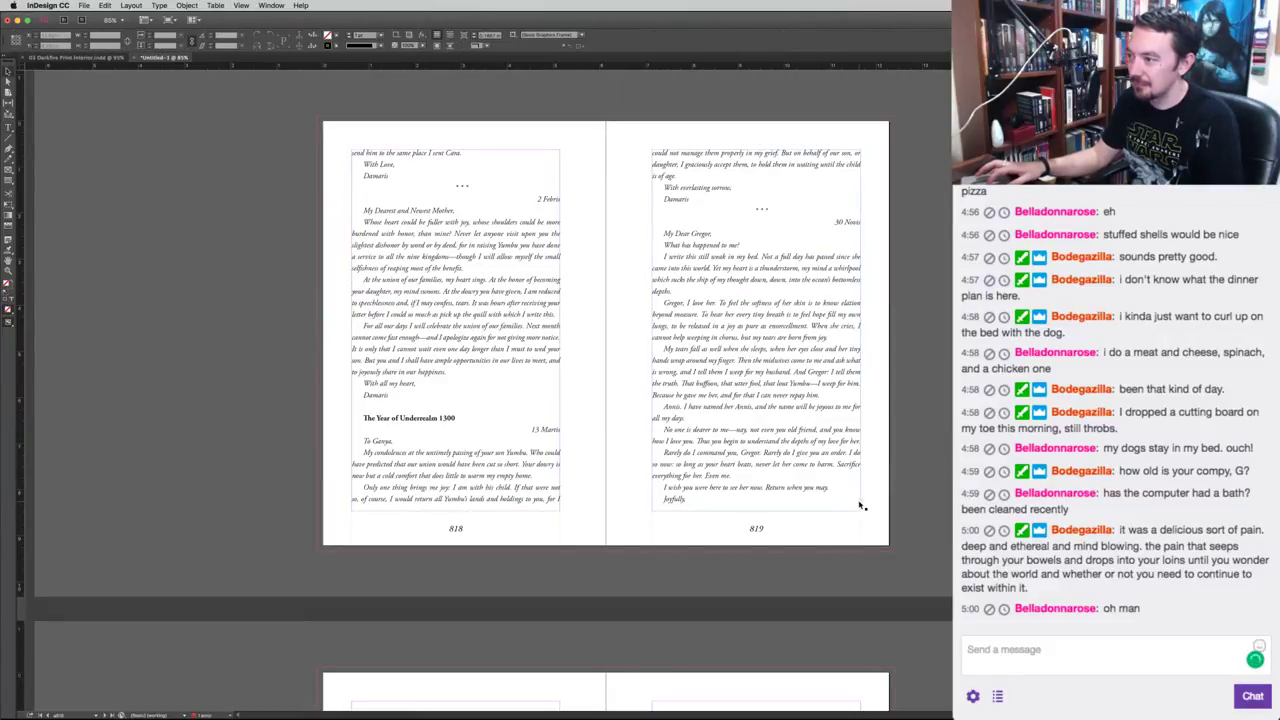
{"action": "left_click", "coordinate": [859, 505]}
{"action": "left_click", "coordinate": [860, 505]}
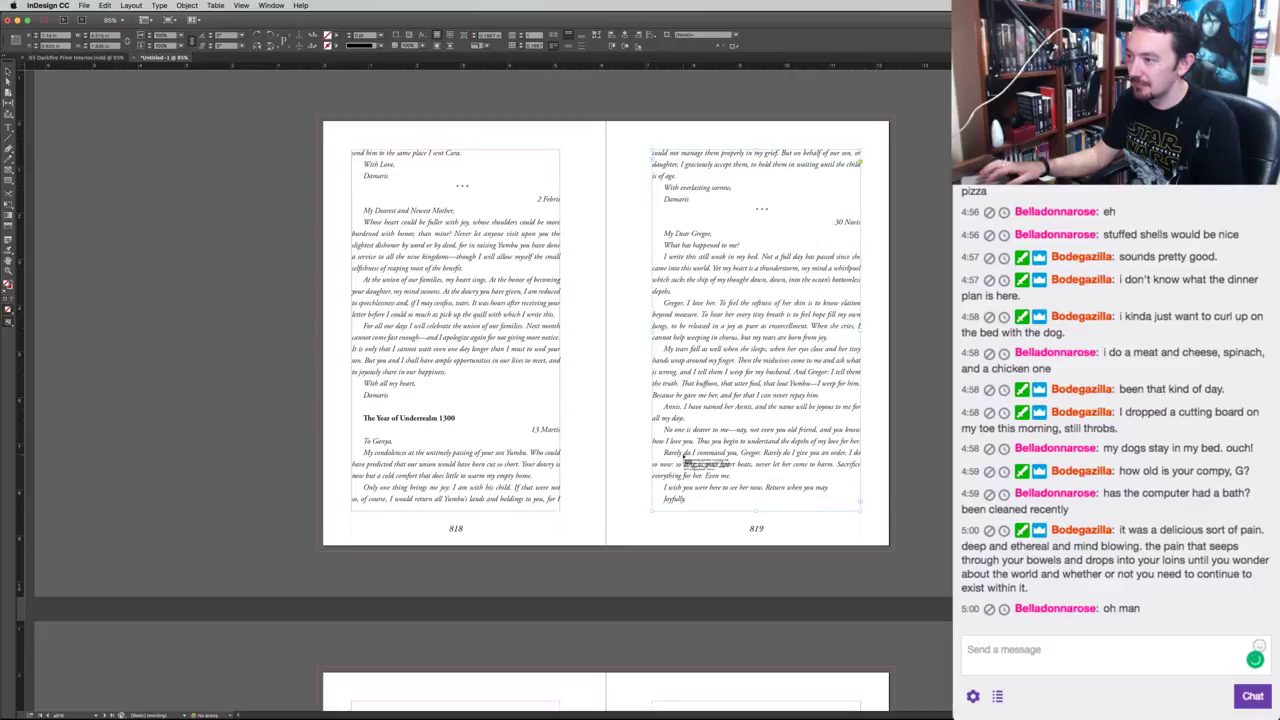
{"action": "scroll", "coordinate": [686, 455], "scroll_direction": "down", "scroll_amount": 3}
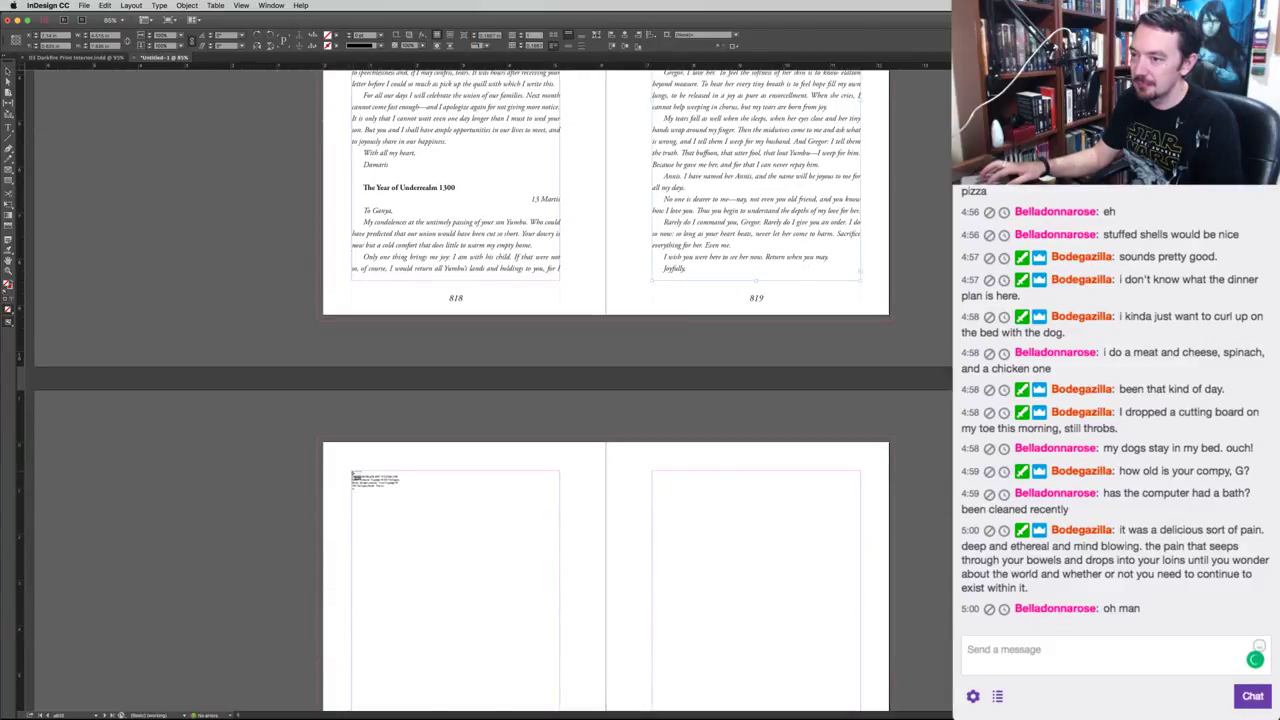
{"action": "left_click", "coordinate": [356, 480]}
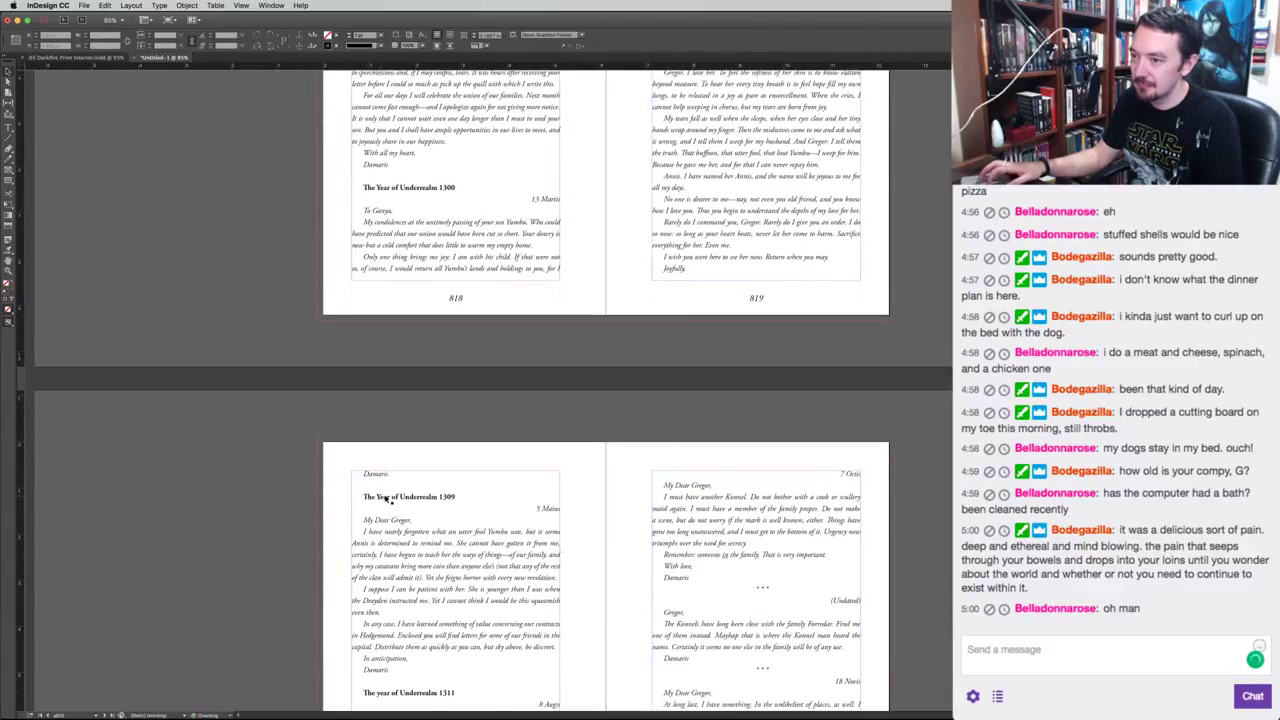
Examine how the letters and their year headings break across the pages of the Missives section, from page 814 onward.
{"action": "scroll", "coordinate": [183, 492], "scroll_direction": "up", "scroll_amount": 10}
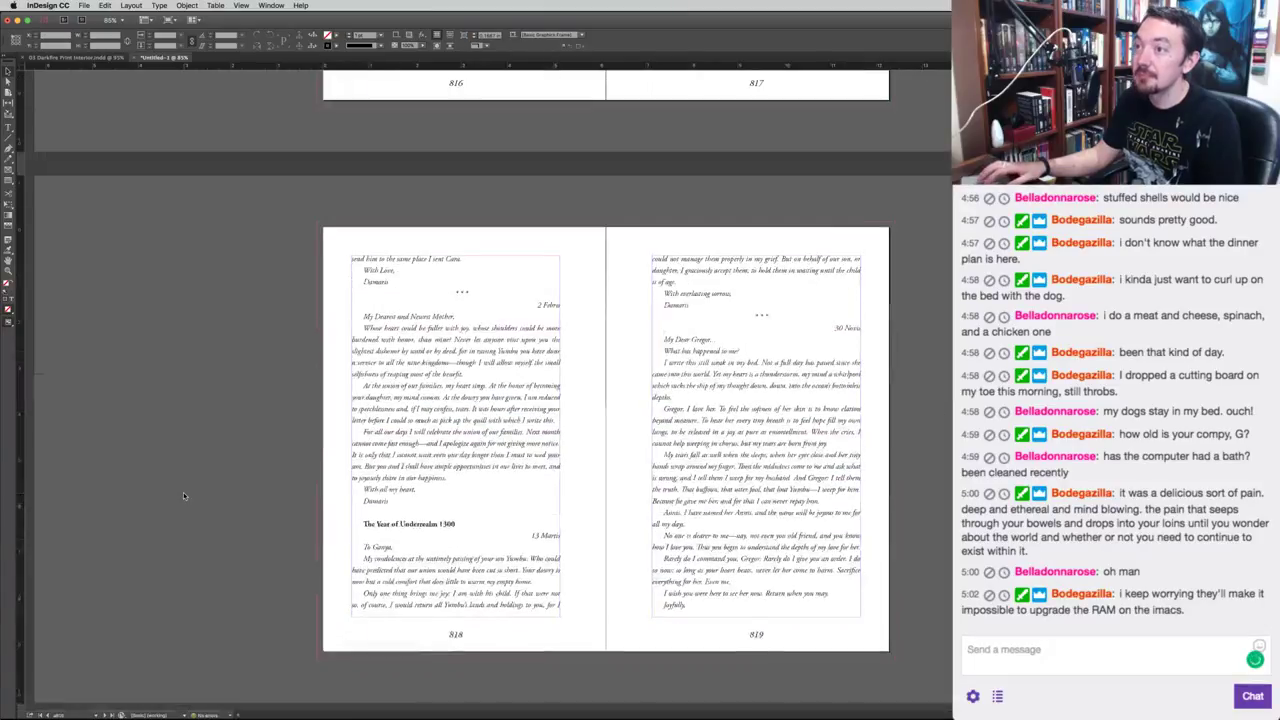
{"action": "scroll", "coordinate": [183, 492], "scroll_direction": "down", "scroll_amount": 10}
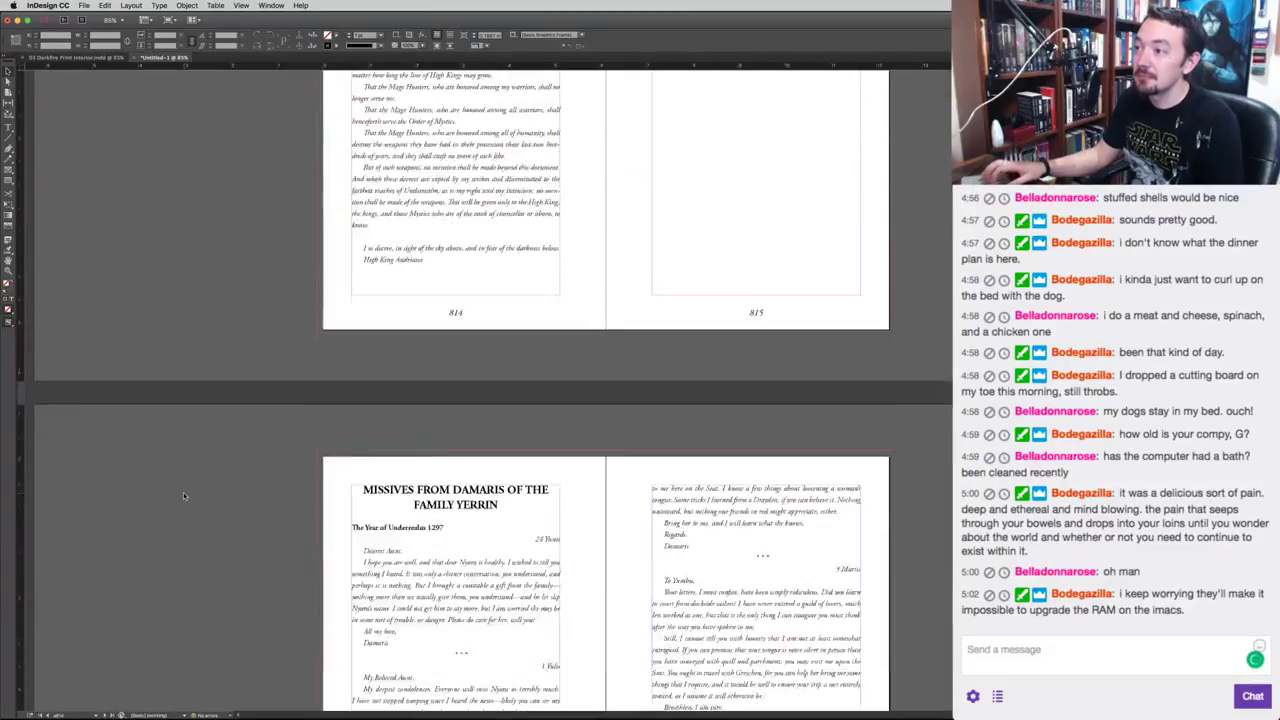
{"action": "scroll", "coordinate": [183, 492], "scroll_direction": "up", "scroll_amount": 5}
{"action": "scroll", "coordinate": [183, 492], "scroll_direction": "up", "scroll_amount": 2}
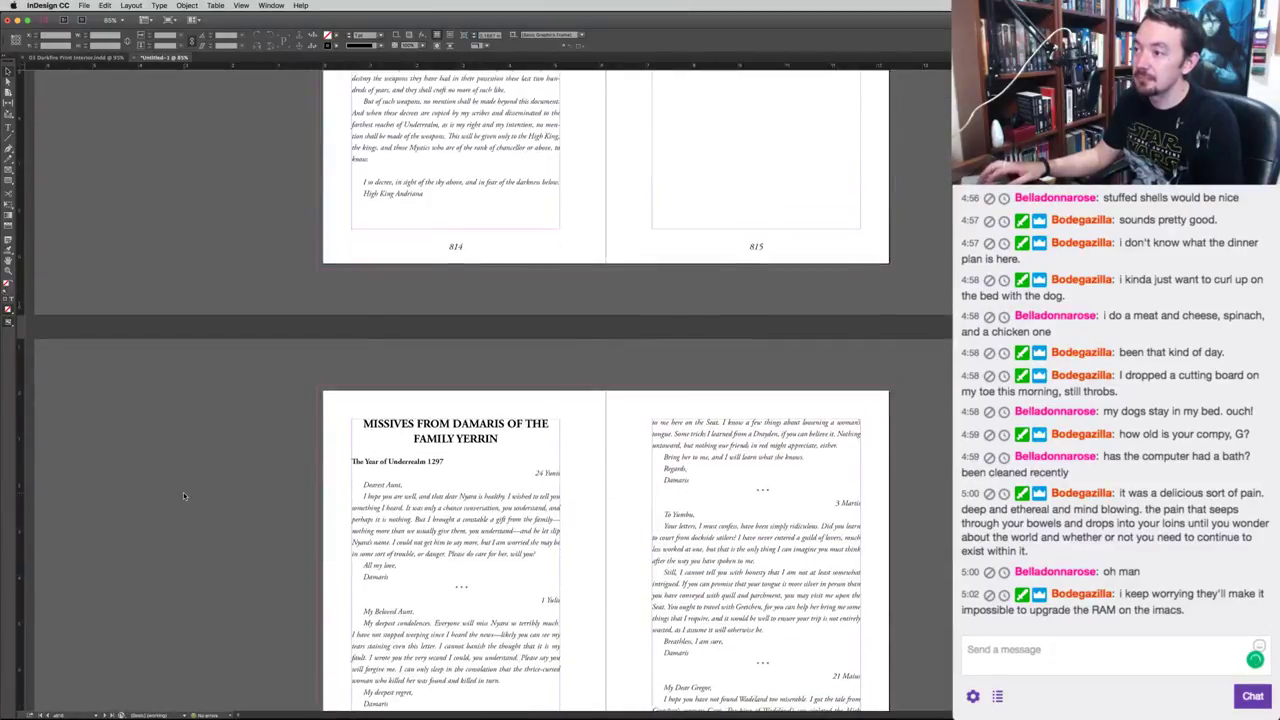
{"action": "scroll", "coordinate": [183, 492], "scroll_direction": "down", "scroll_amount": 5}
{"action": "scroll", "coordinate": [183, 492], "scroll_direction": "up", "scroll_amount": 1}
{"action": "scroll", "coordinate": [183, 492], "scroll_direction": "down", "scroll_amount": 1}
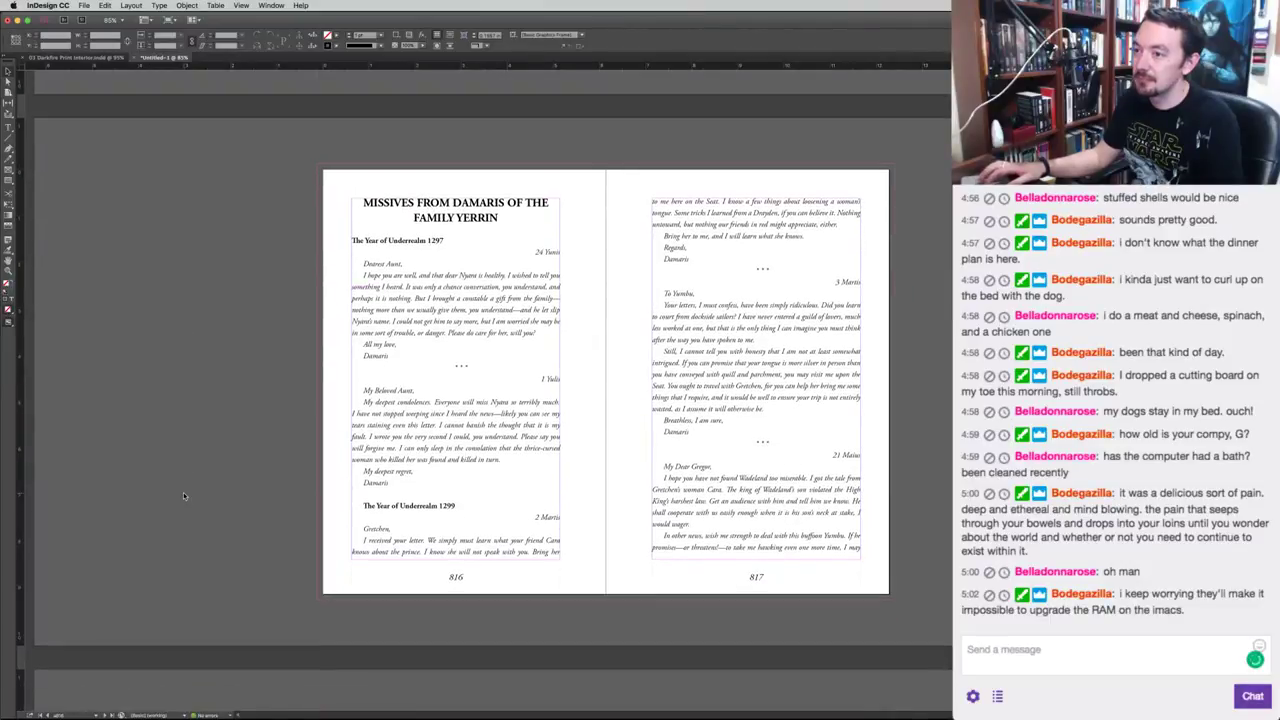
{"action": "scroll", "coordinate": [183, 492], "scroll_direction": "down", "scroll_amount": 8}
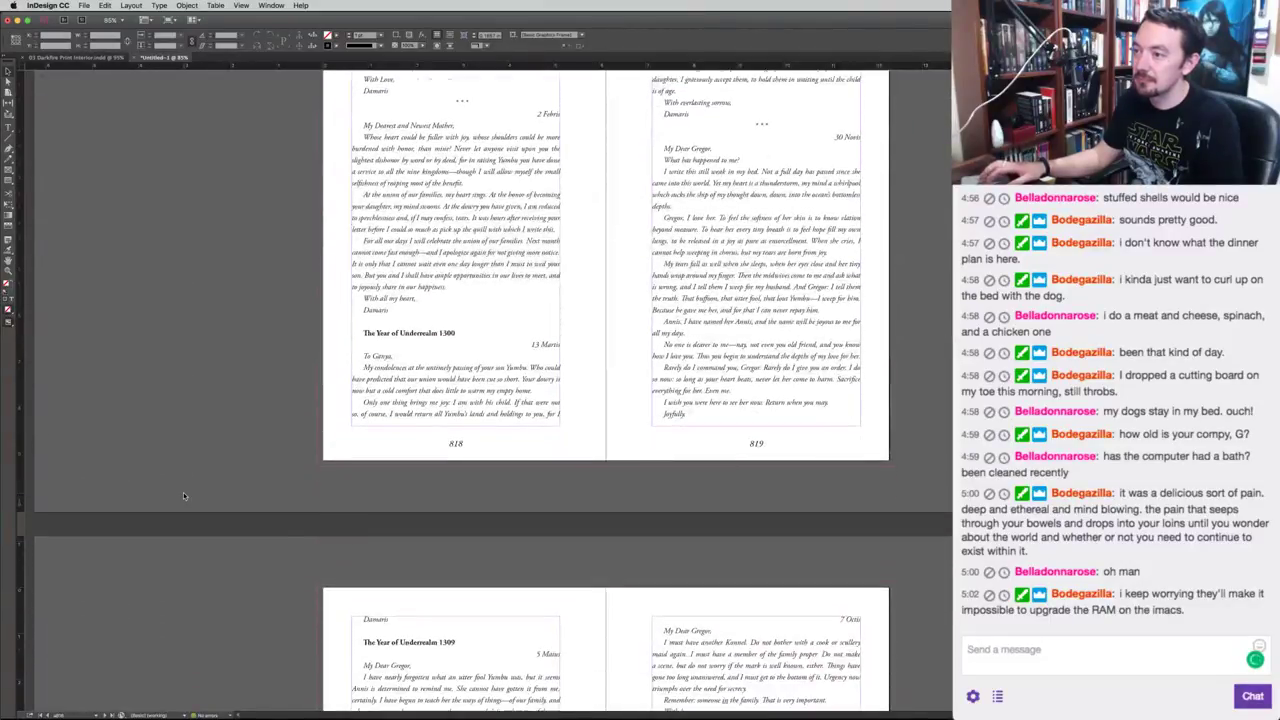
{"action": "scroll", "coordinate": [183, 492], "scroll_direction": "down", "scroll_amount": 4}
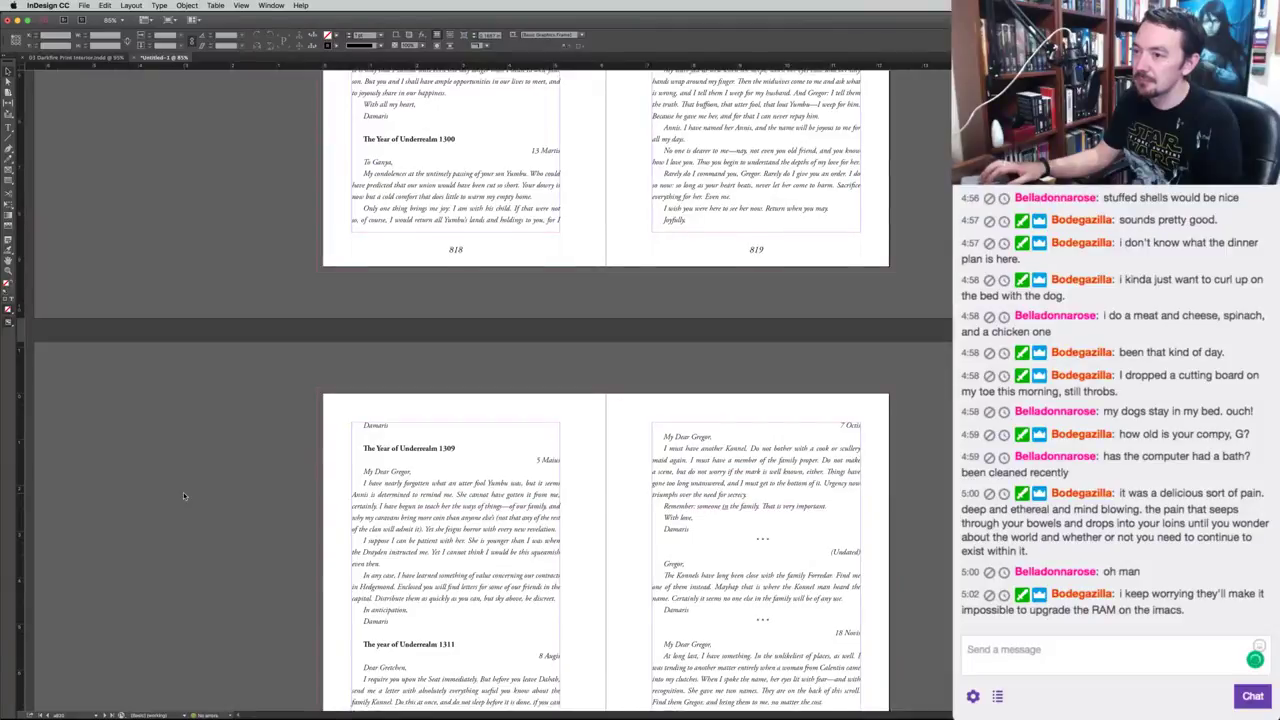
{"action": "scroll", "coordinate": [183, 492], "scroll_direction": "up", "scroll_amount": 6}
{"action": "scroll", "coordinate": [183, 492], "scroll_direction": "down", "scroll_amount": 2}
{"action": "scroll", "coordinate": [183, 492], "scroll_direction": "up", "scroll_amount": 10}
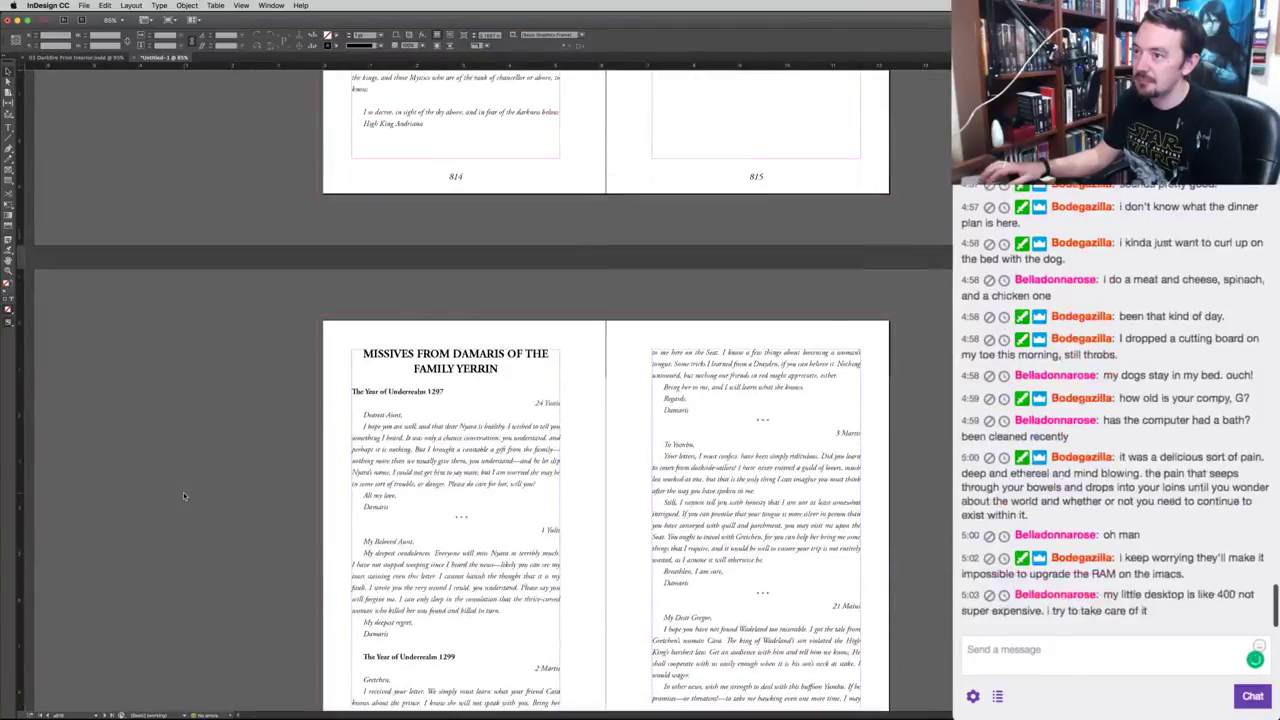
Insert a column break before the heading "The Year of Underrealm 1299" on page 816 to move it to page 817.
{"action": "scroll", "coordinate": [183, 492], "scroll_direction": "down", "scroll_amount": 4}
{"action": "double_click", "coordinate": [364, 495]}
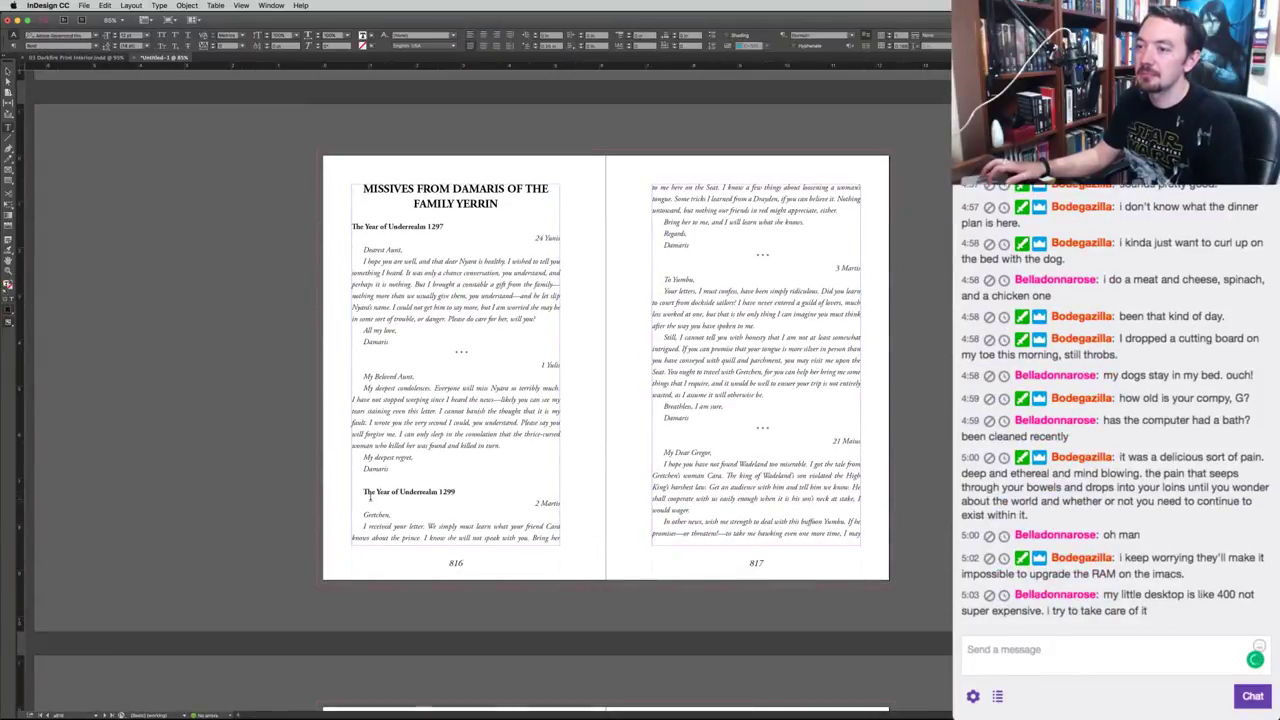
{"action": "key", "text": "KP_Enter"}
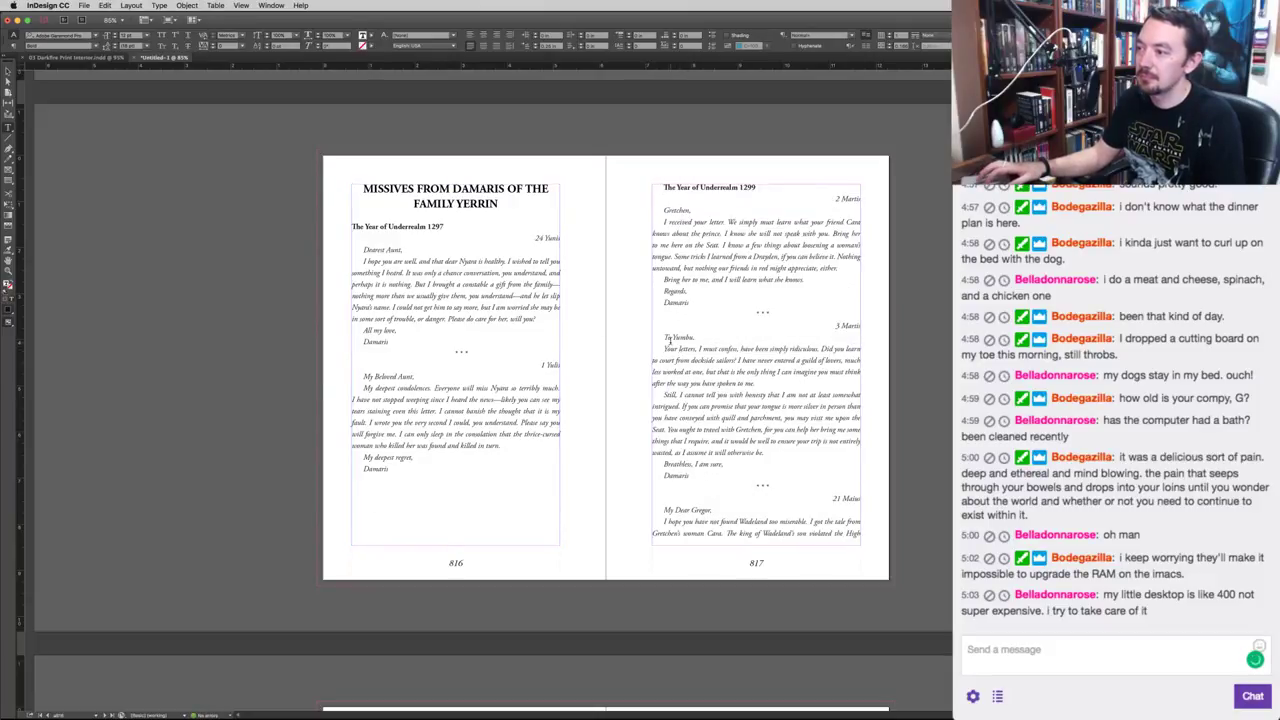
Insert a column break before the "21 Maius" letter on page 817 and delete the empty line above page 819's "The Year of Underrealm 1300" heading.
{"action": "left_click", "coordinate": [824, 497]}
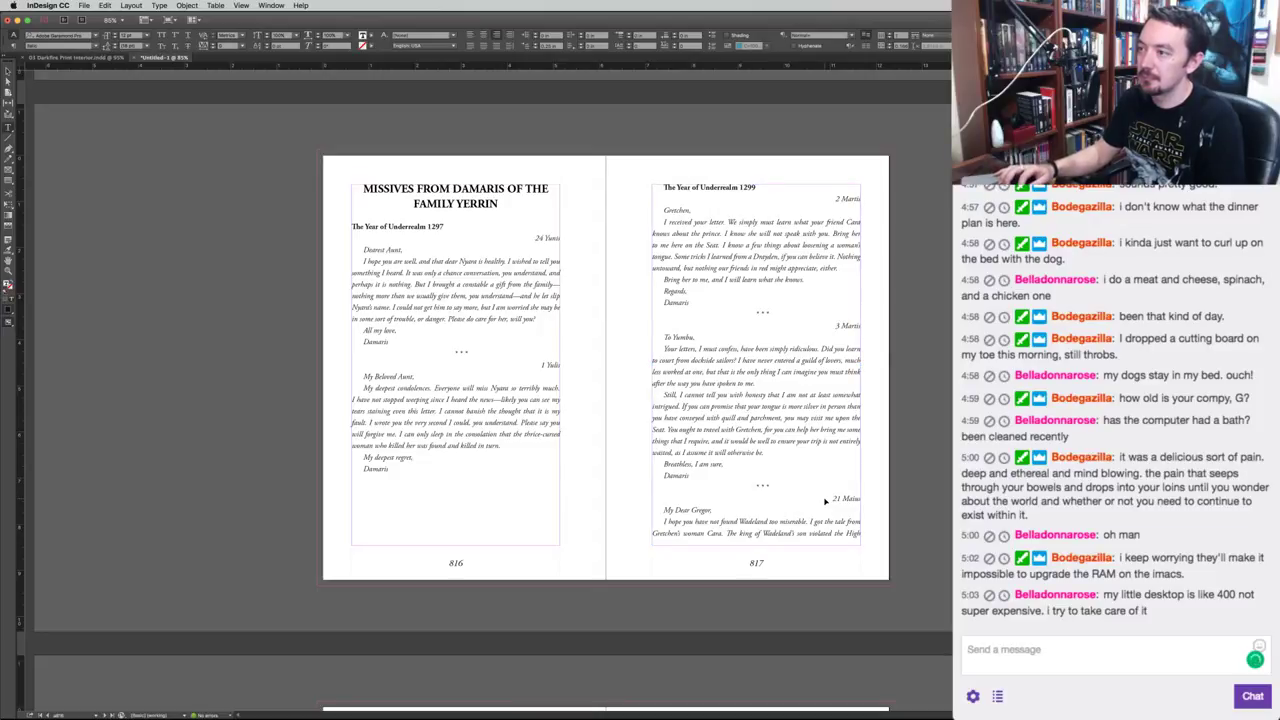
{"action": "key", "text": "KP_Enter"}
{"action": "scroll", "coordinate": [826, 469], "scroll_direction": "down", "scroll_amount": 5}
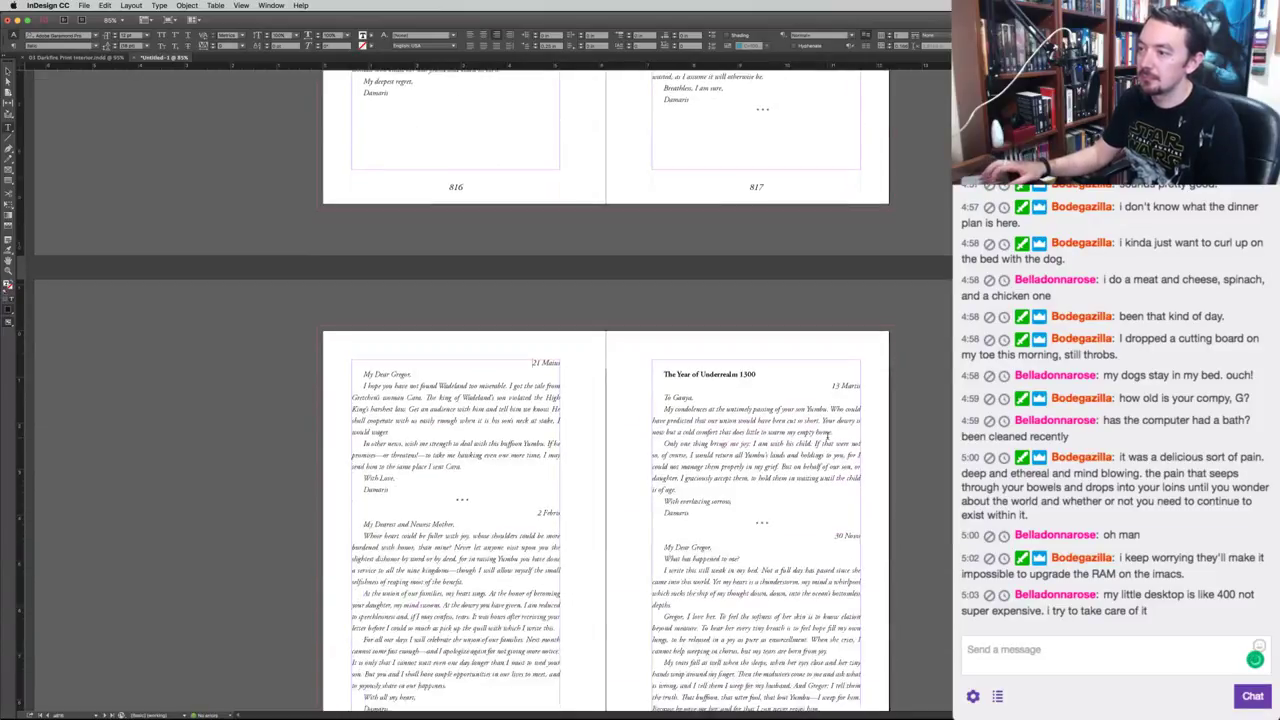
{"action": "scroll", "coordinate": [827, 436], "scroll_direction": "down", "scroll_amount": 1}
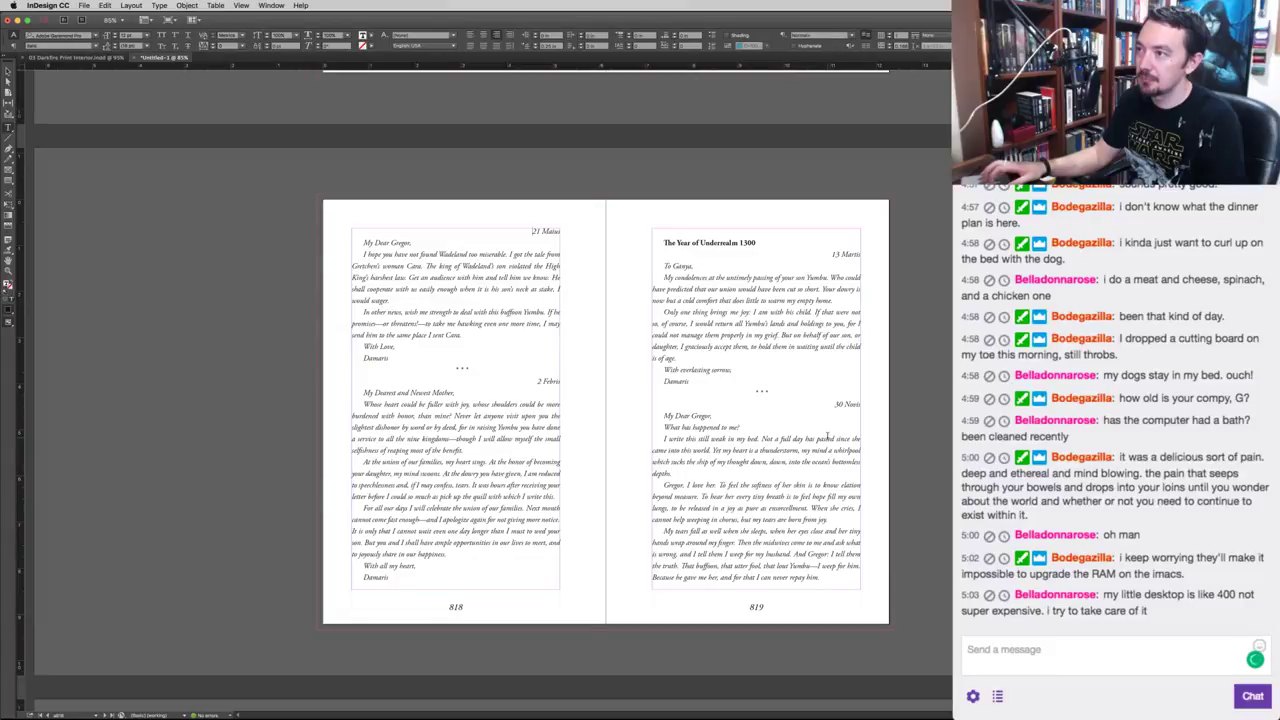
{"action": "key", "text": "Delete"}
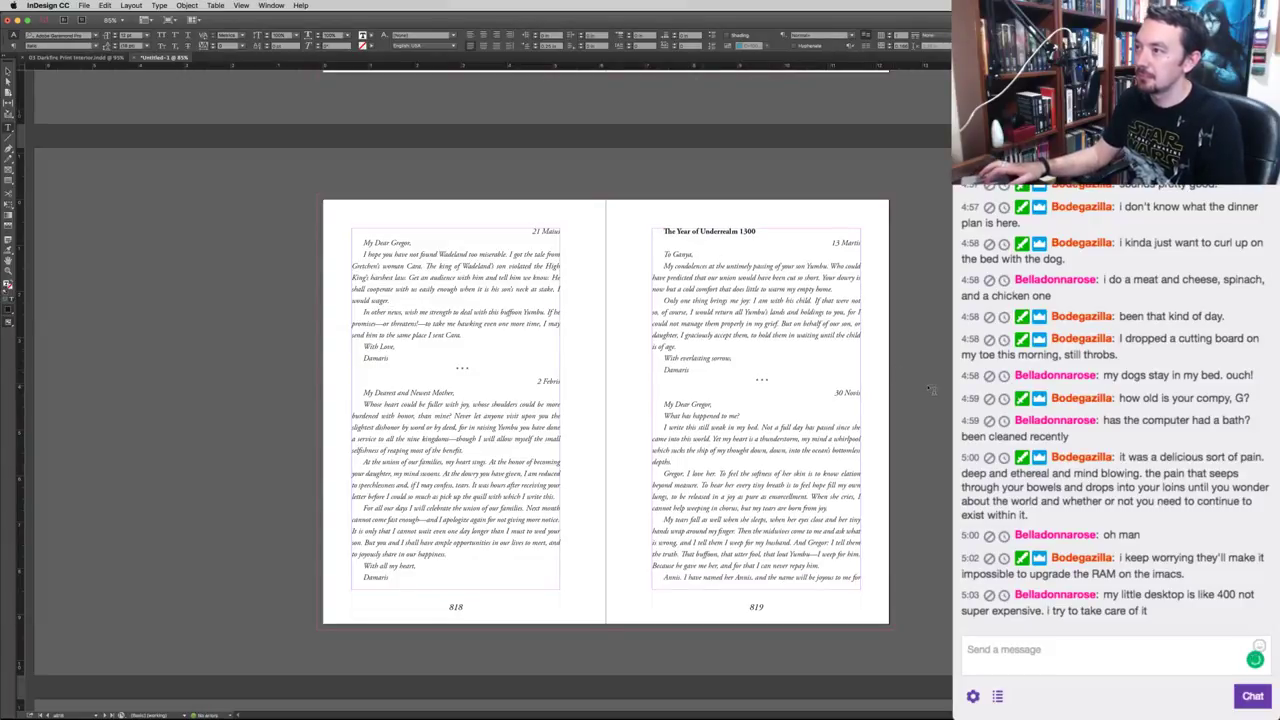
Insert a column break before the "30 Novis" letter on page 819 to start it on page 820.
{"action": "scroll", "coordinate": [930, 390], "scroll_direction": "down", "scroll_amount": 1}
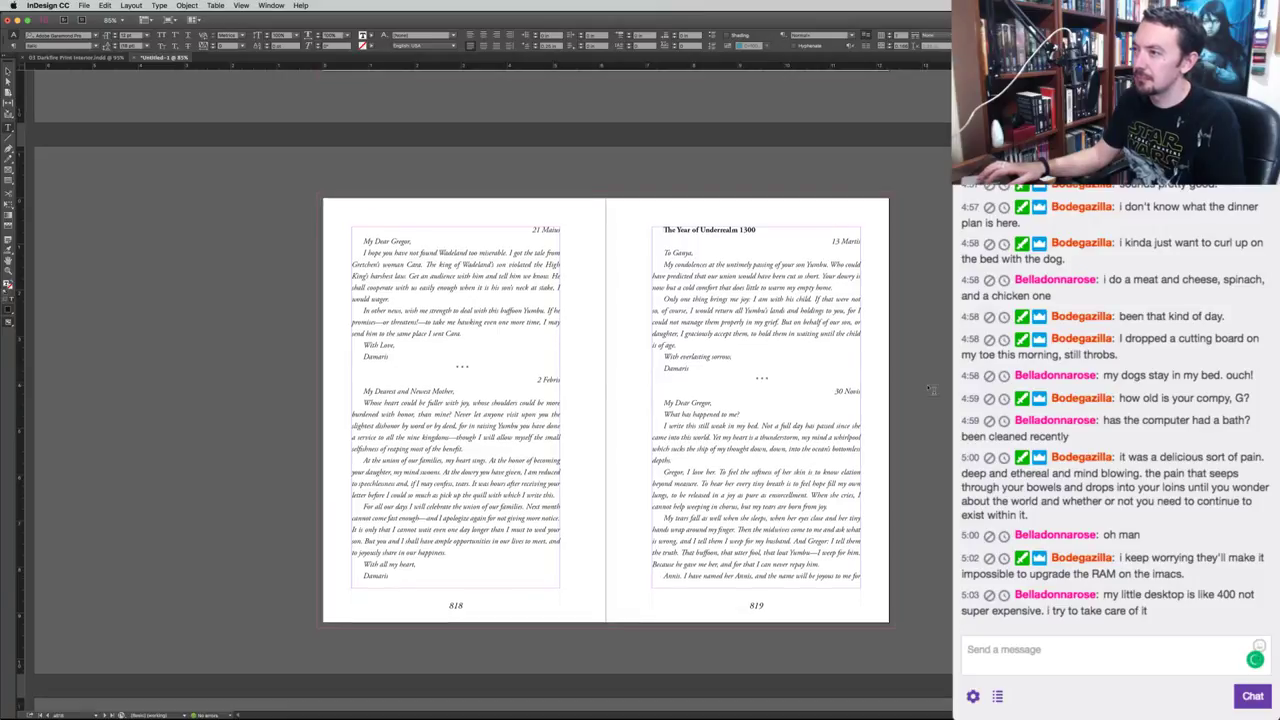
{"action": "scroll", "coordinate": [930, 390], "scroll_direction": "down", "scroll_amount": 1}
{"action": "scroll", "coordinate": [930, 390], "scroll_direction": "down", "scroll_amount": 3}
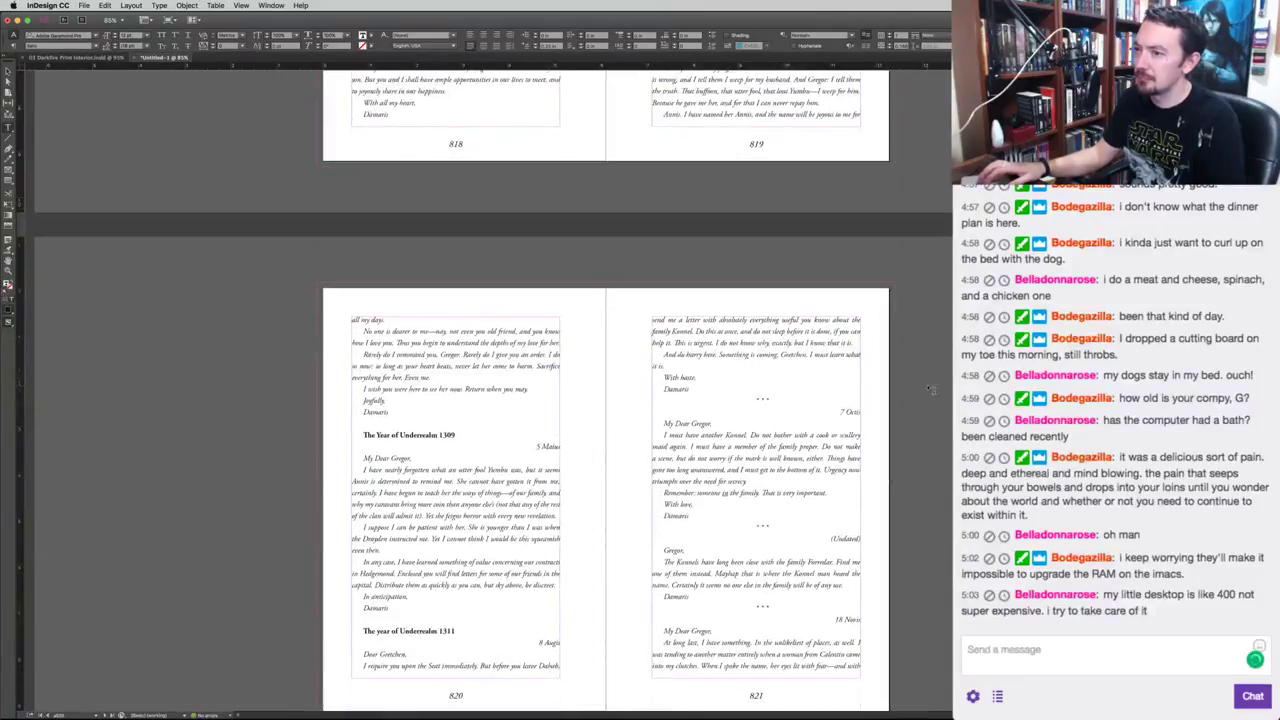
{"action": "scroll", "coordinate": [879, 384], "scroll_direction": "up", "scroll_amount": 5}
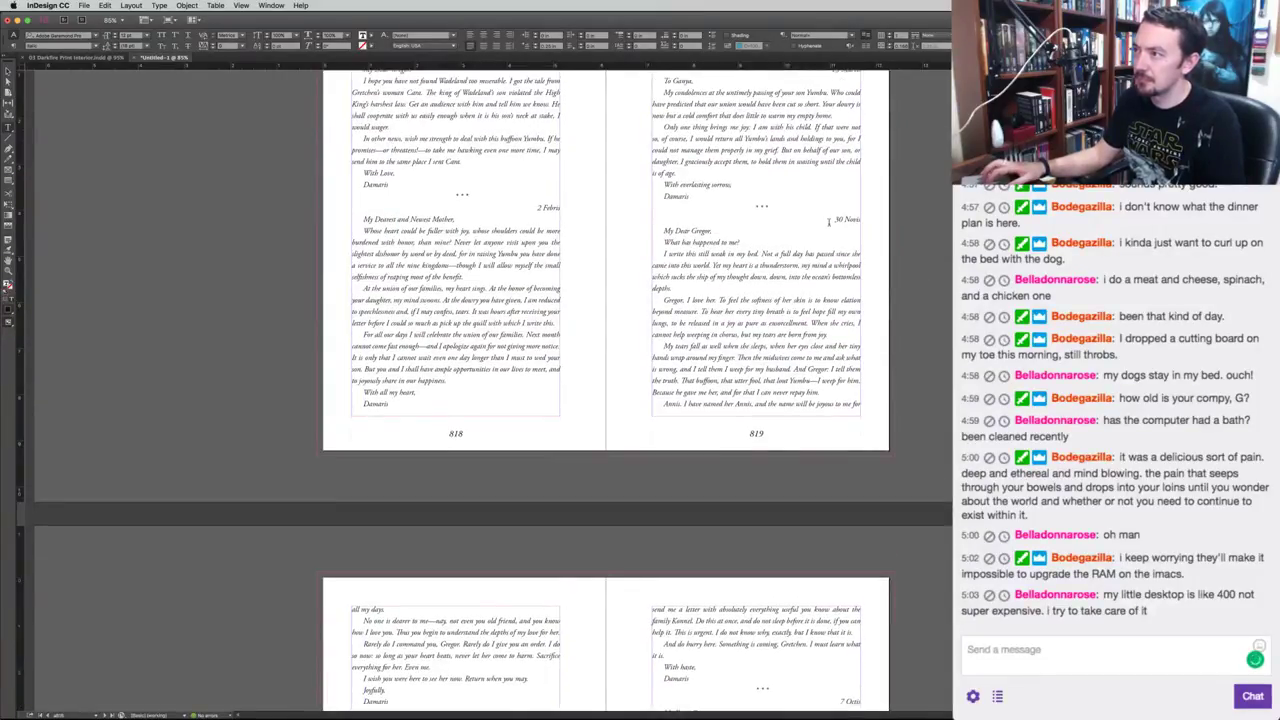
{"action": "left_click", "coordinate": [833, 219]}
{"action": "key", "text": "KP_Enter"}
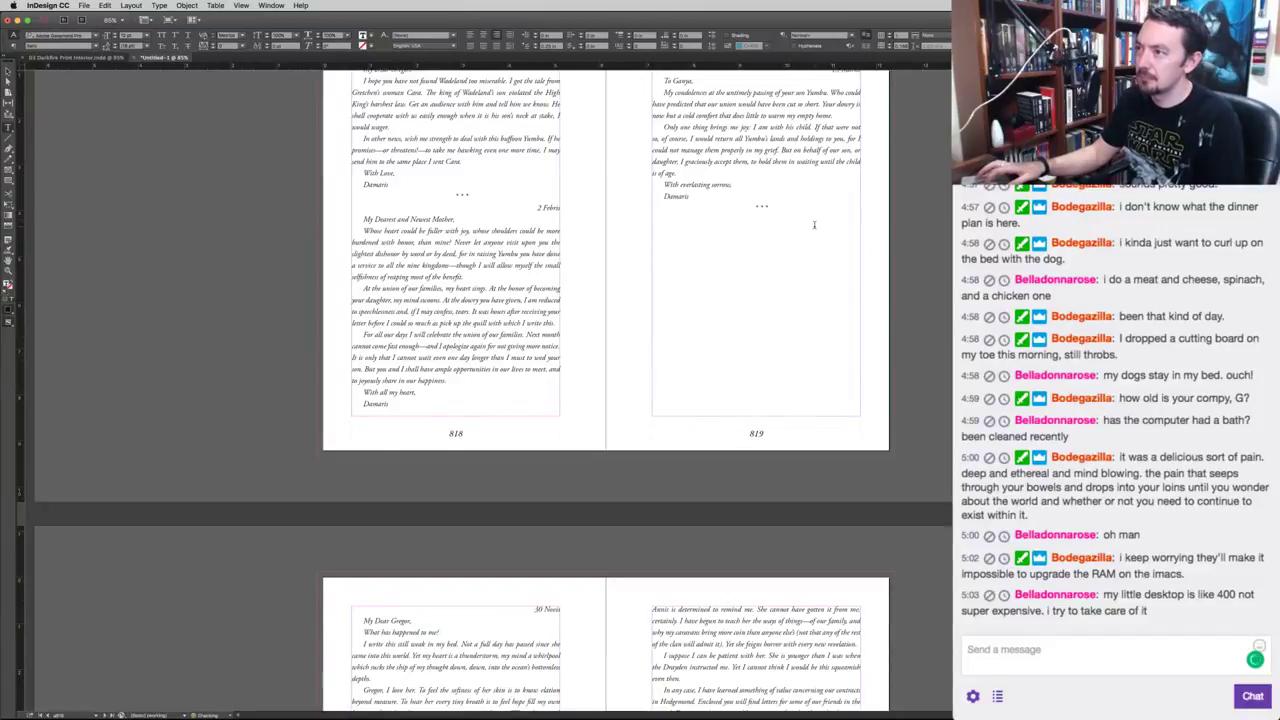
Insert column breaks before the heading "The Year of Underrealm 1309" on page 820 and before the "7 Octis" letter on page 821.
{"action": "scroll", "coordinate": [814, 225], "scroll_direction": "down", "scroll_amount": 5}
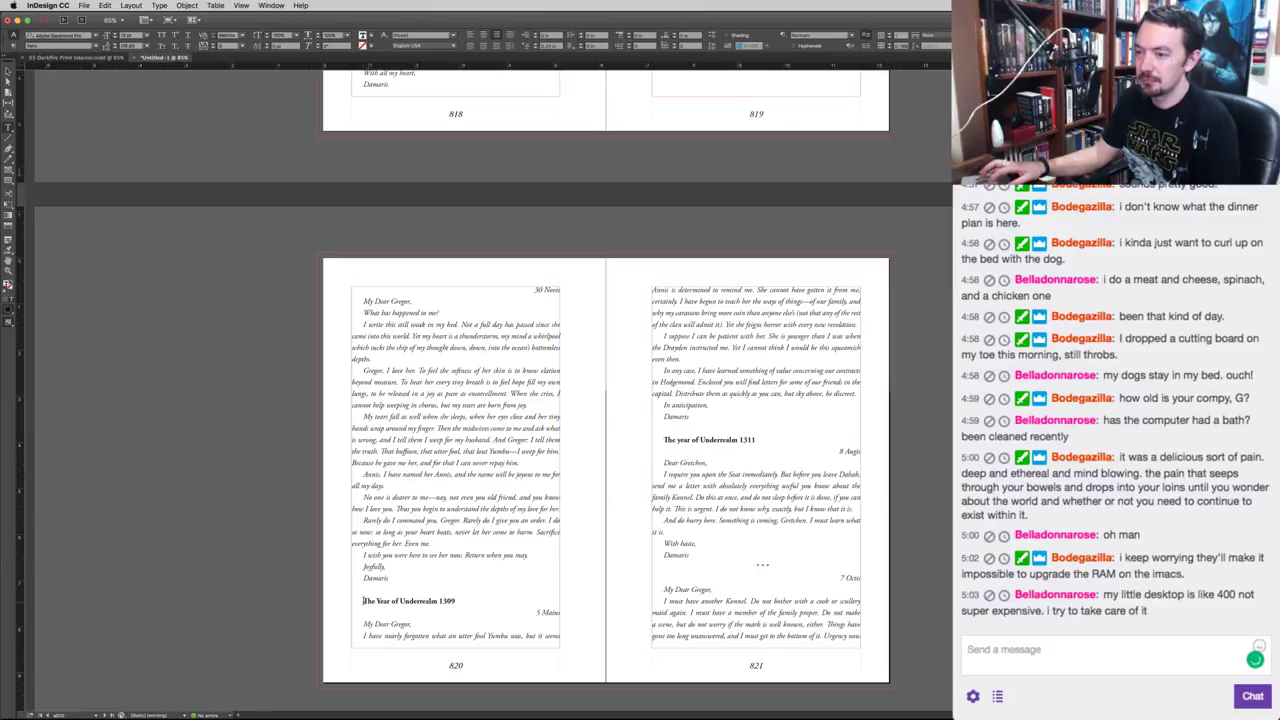
{"action": "key", "text": "KP_Enter"}
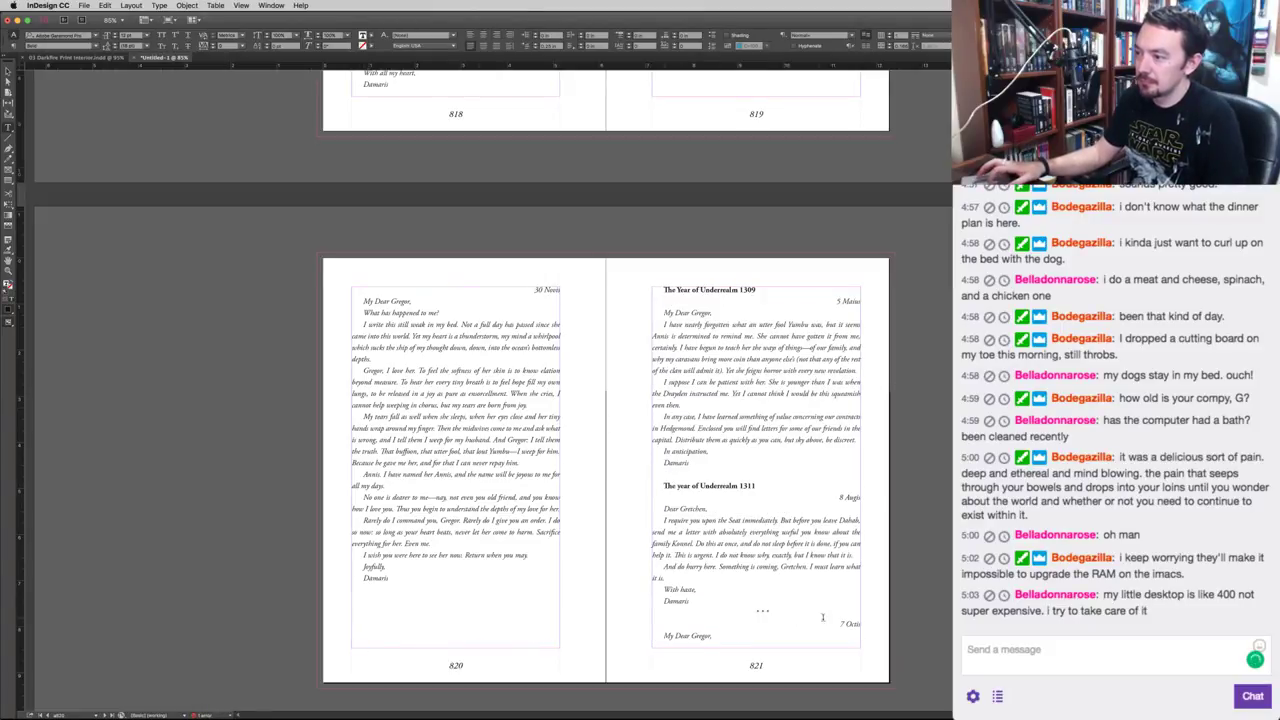
{"action": "key", "text": "KP_Enter"}
Insert column breaks before the heading "The year of Underrealm 1312" on page 822 and before the "15 Dektis" letter on page 823.
{"action": "scroll", "coordinate": [855, 611], "scroll_direction": "down", "scroll_amount": 2}
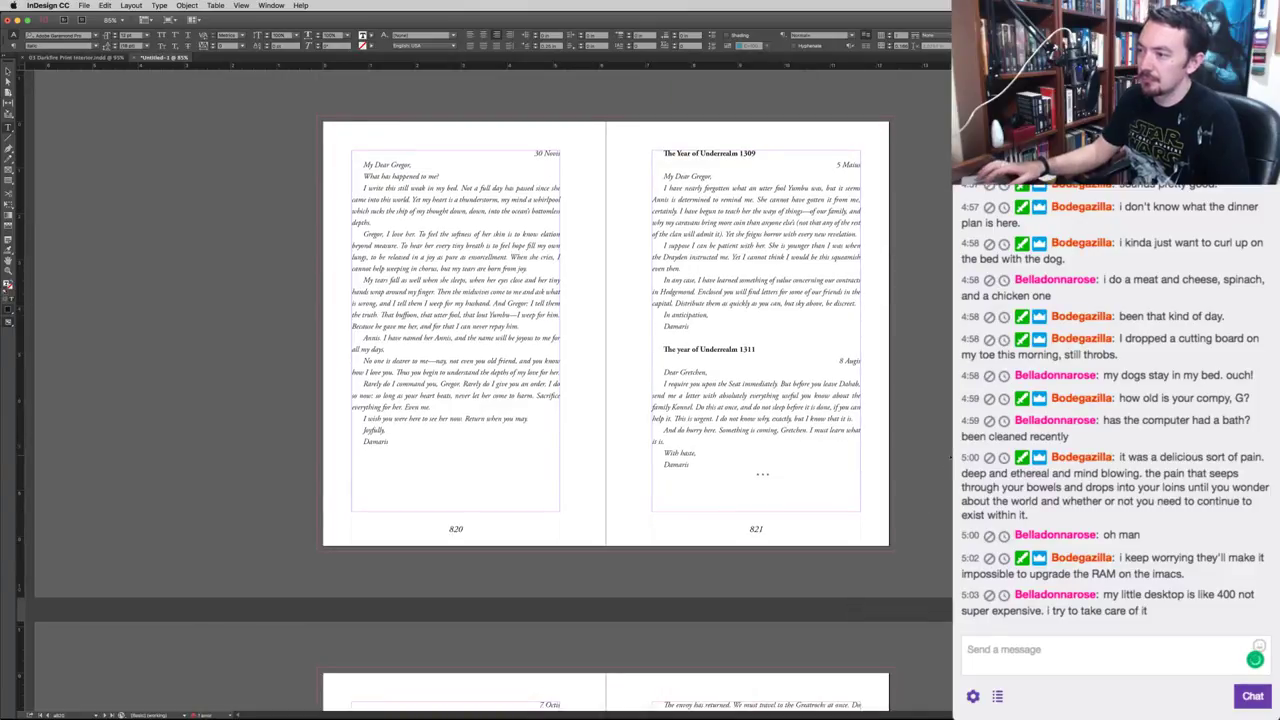
{"action": "scroll", "coordinate": [605, 388], "scroll_direction": "down", "scroll_amount": 8}
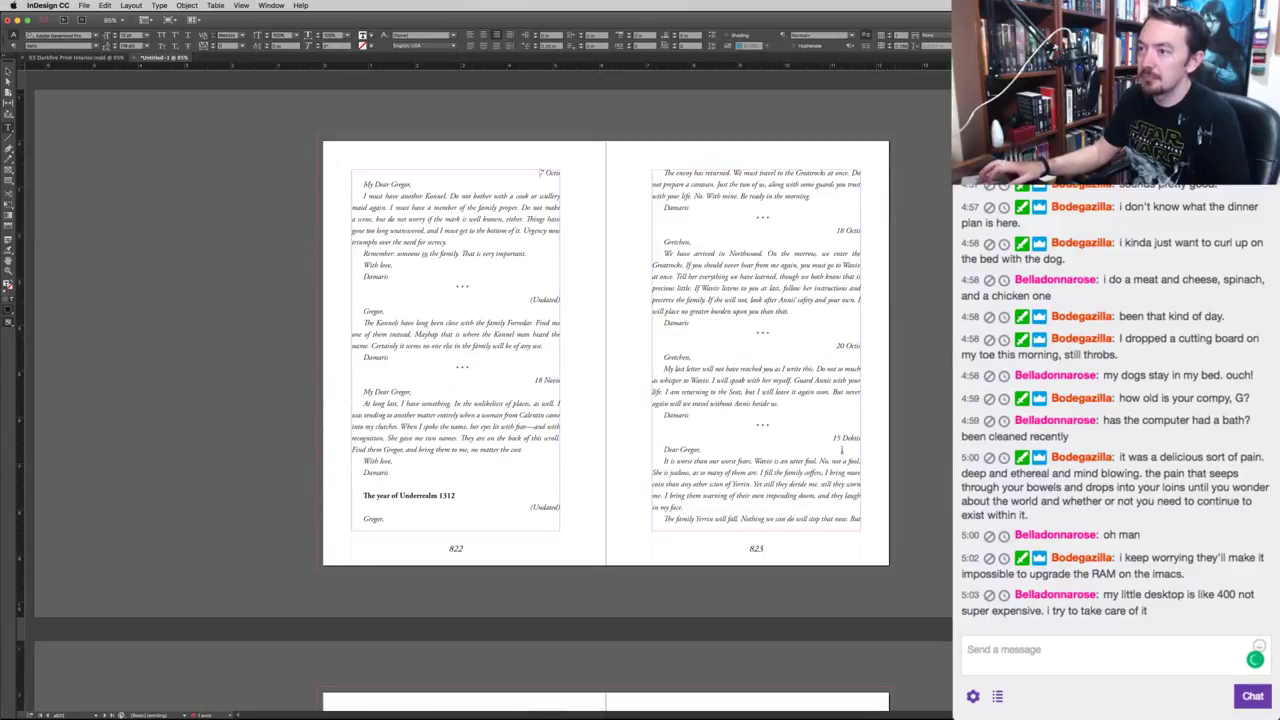
{"action": "key", "text": "KP_Enter"}
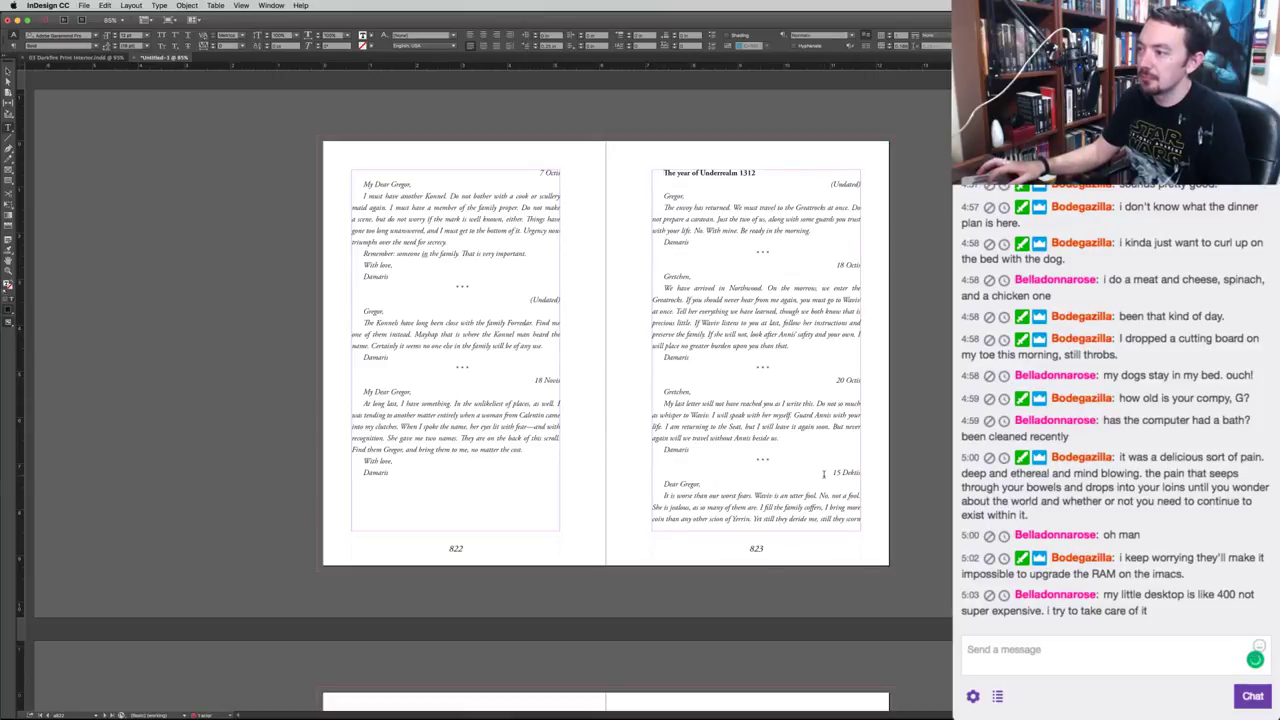
{"action": "key", "text": "KP_Enter"}
Scale down the Shadeborn cover image on page 825 and raise the surrounding frame's lower edge to pull the "Keep Reading" text up beneath it.
{"action": "scroll", "coordinate": [828, 469], "scroll_direction": "down", "scroll_amount": 1}
{"action": "scroll", "coordinate": [938, 428], "scroll_direction": "down", "scroll_amount": 5}
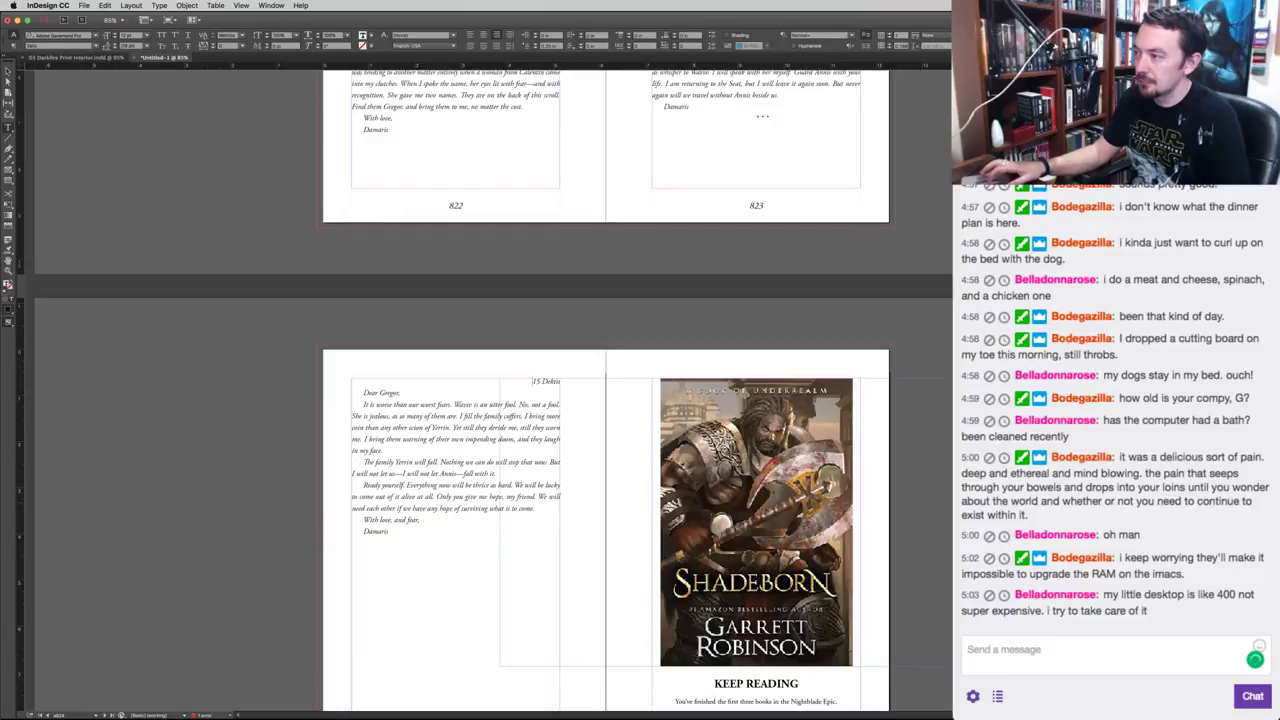
{"action": "key", "text": "Escape"}
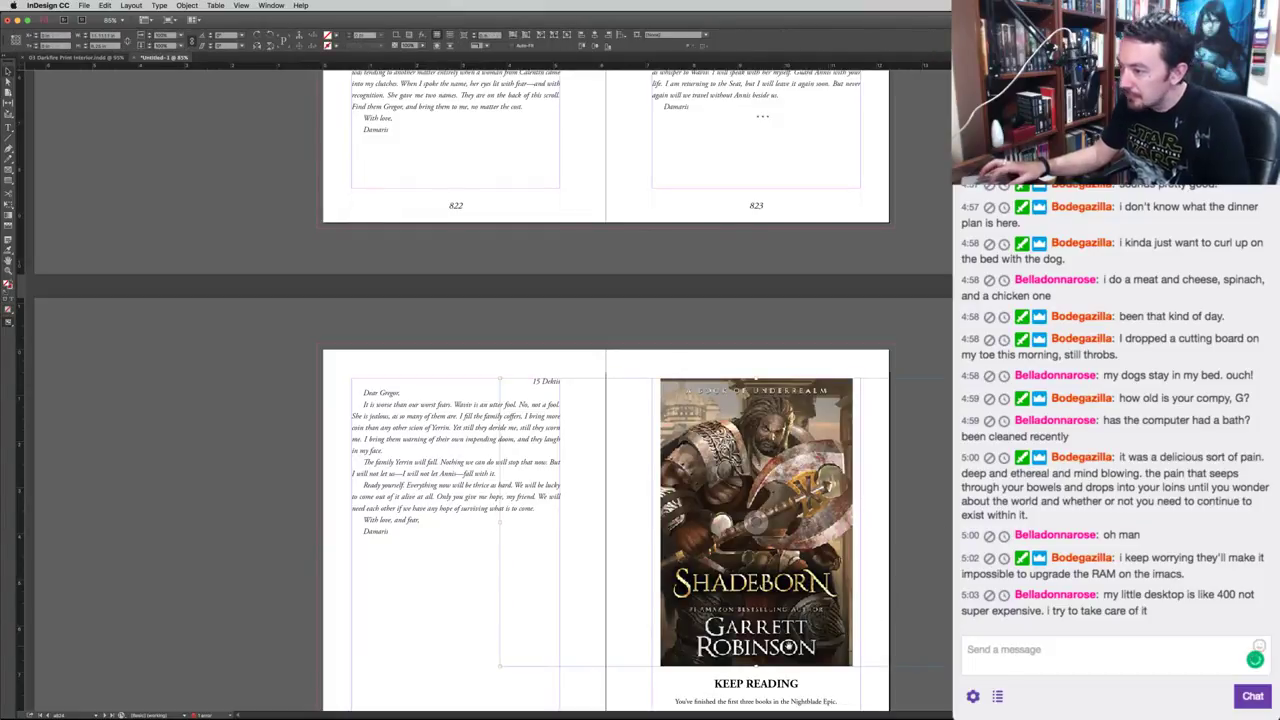
{"action": "left_click_drag", "start_coordinate": [757, 666], "coordinate": [758, 547]}
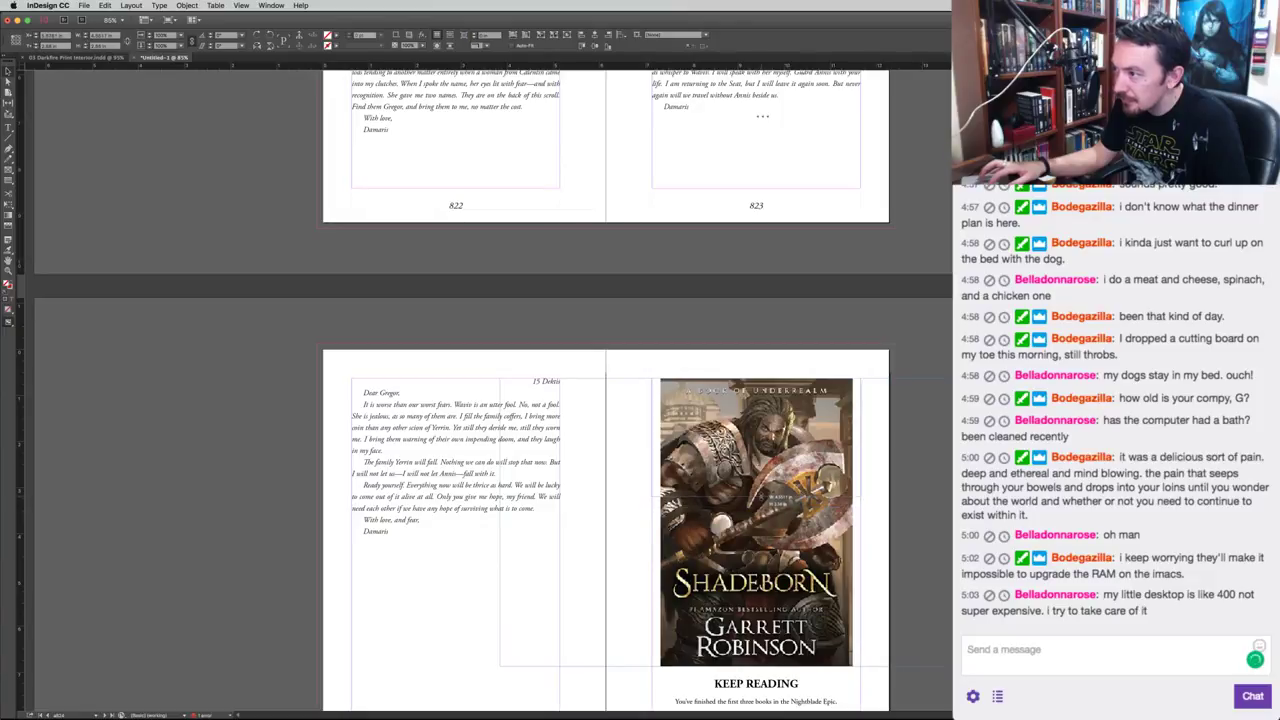
{"action": "left_click_drag", "start_coordinate": [762, 495], "coordinate": [761, 495]}
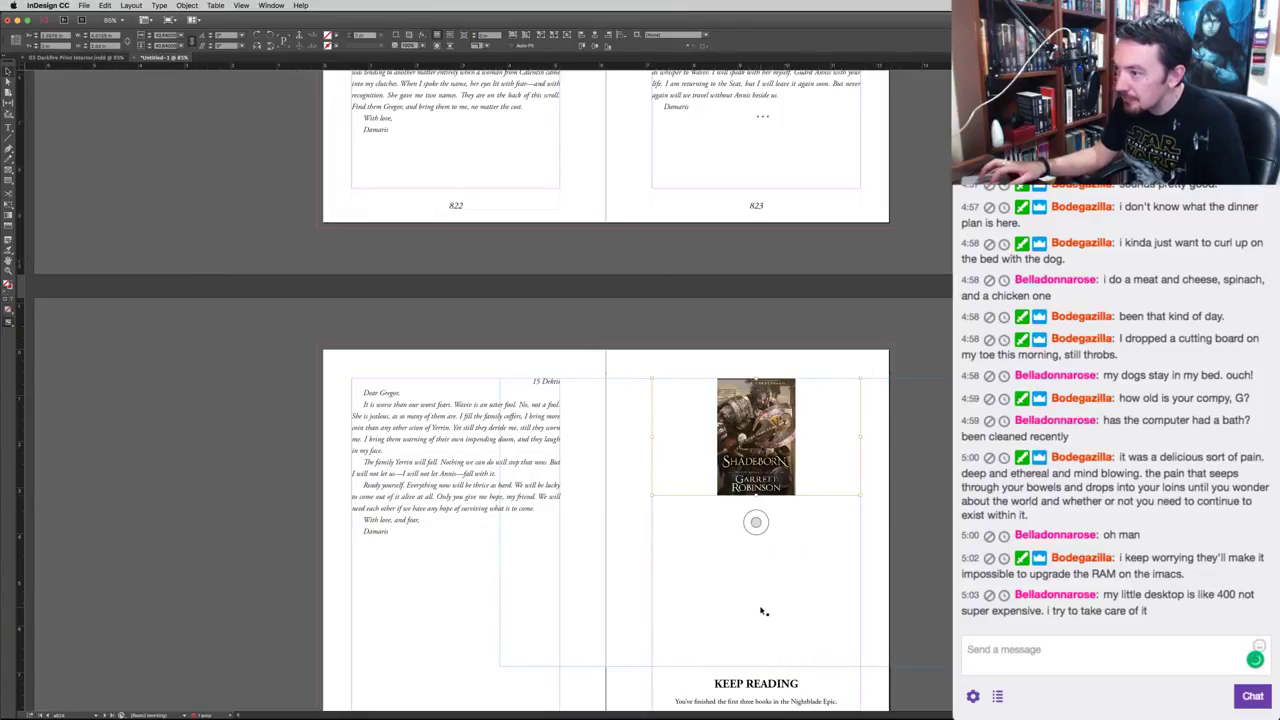
{"action": "left_click", "coordinate": [763, 611]}
{"action": "left_click_drag", "start_coordinate": [755, 668], "coordinate": [767, 499]}
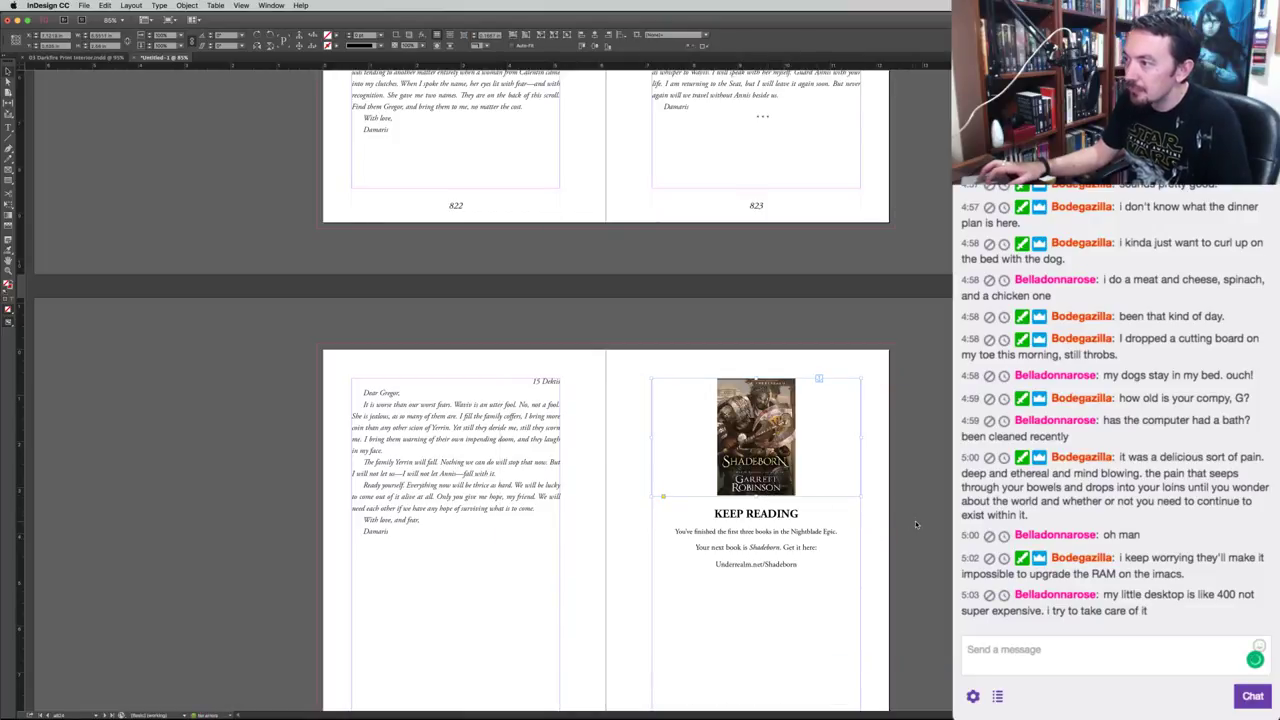
Fine-tune the lower edge of the frame around the Shadeborn cover to line up with the bottom of the image.
{"action": "scroll", "coordinate": [806, 460], "scroll_direction": "up", "scroll_amount": 2}
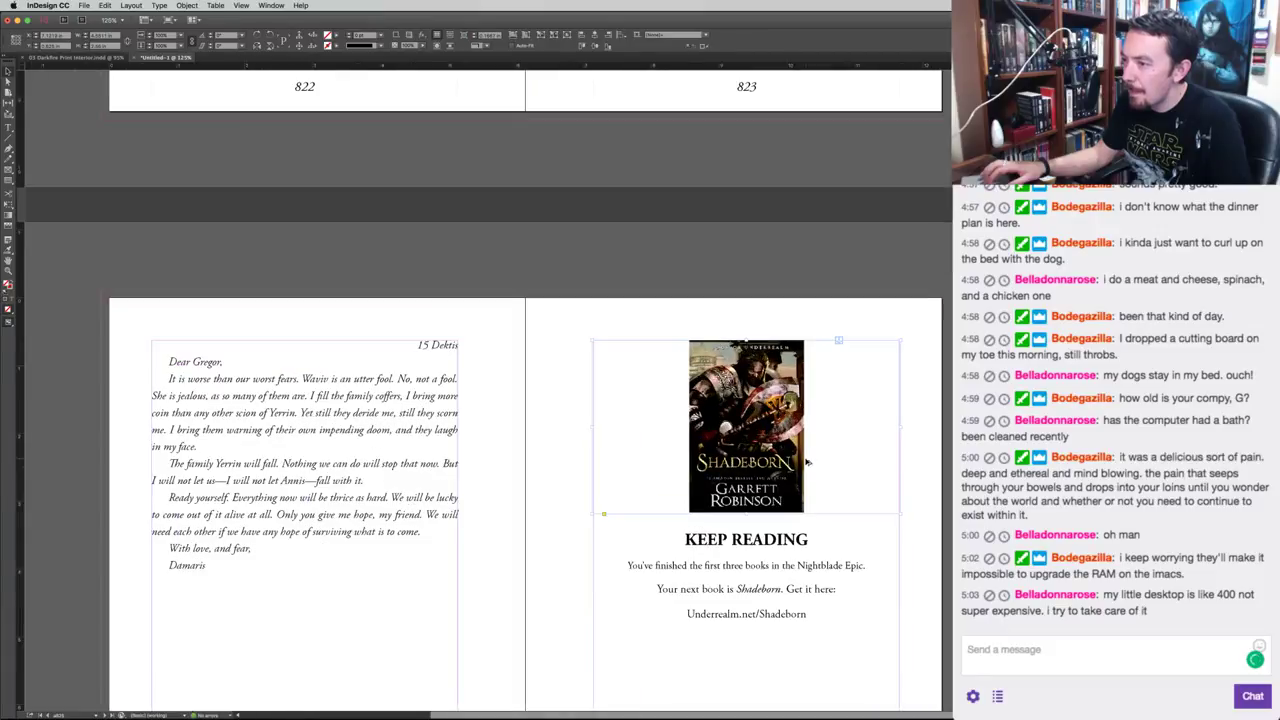
{"action": "scroll", "coordinate": [806, 460], "scroll_direction": "up", "scroll_amount": 2}
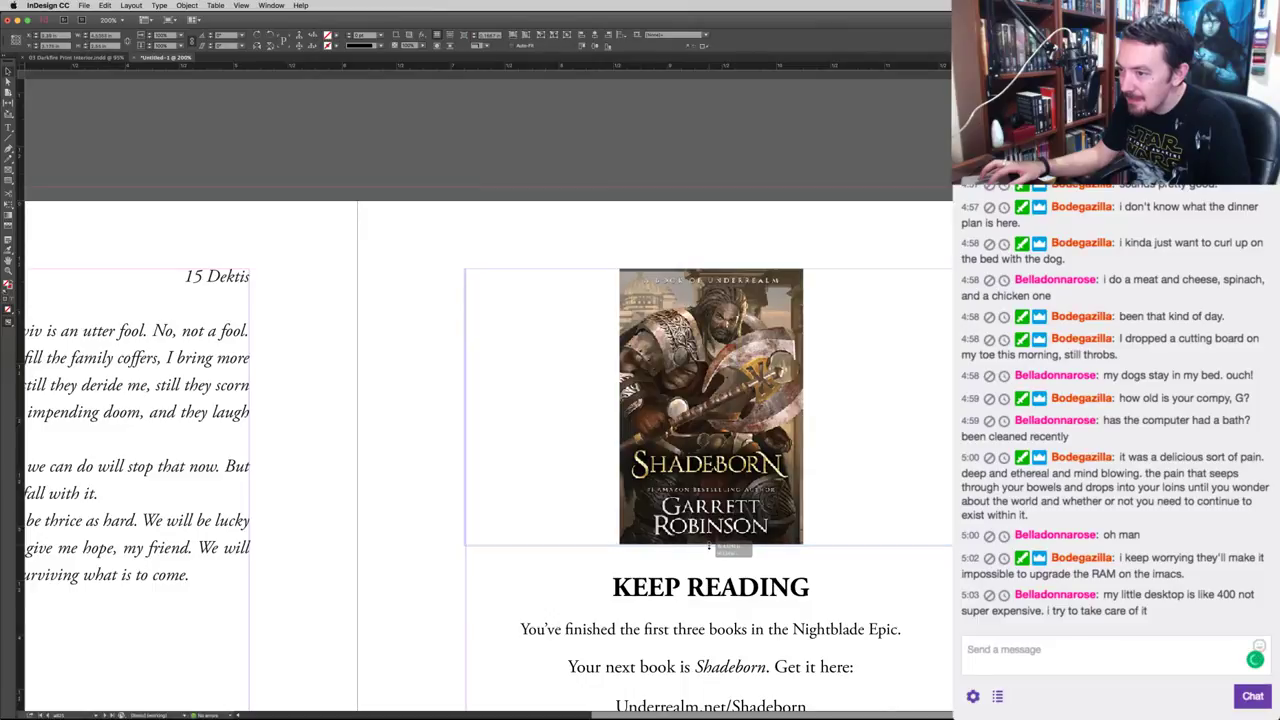
{"action": "left_click_drag", "start_coordinate": [709, 545], "coordinate": [709, 543]}
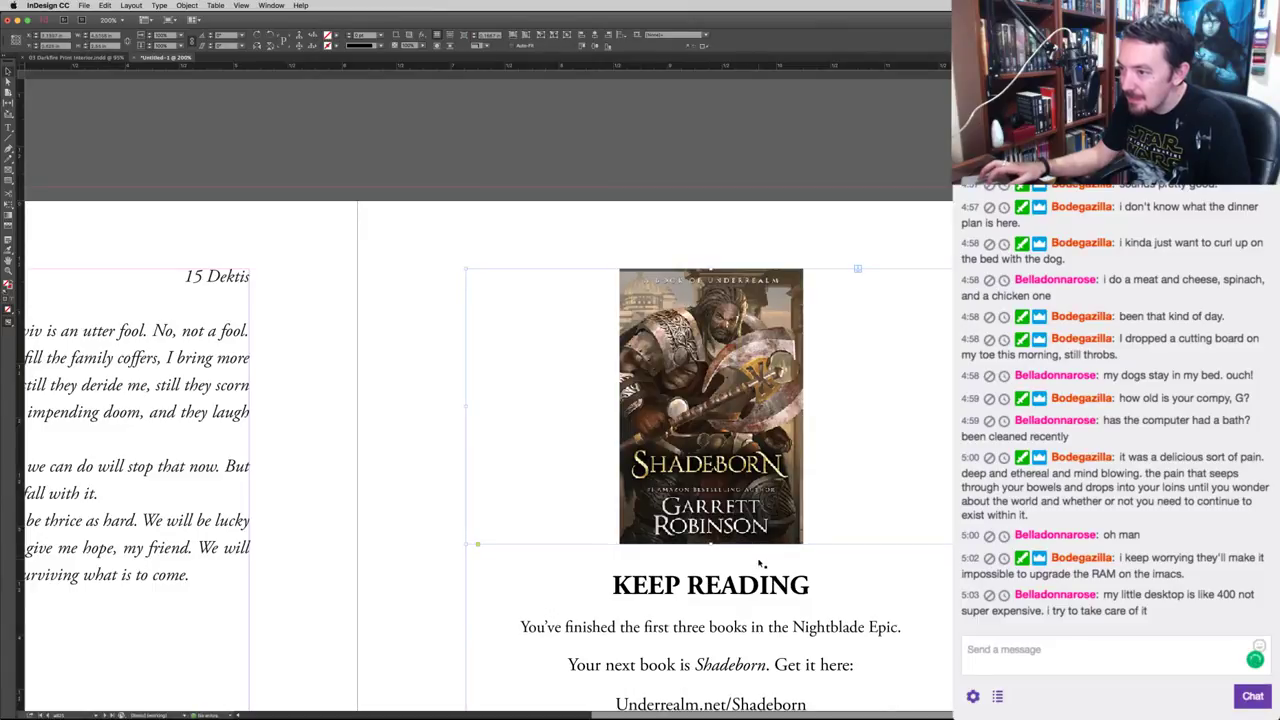
{"action": "key", "text": "super+minus"}
{"action": "key", "text": "super+minus"}
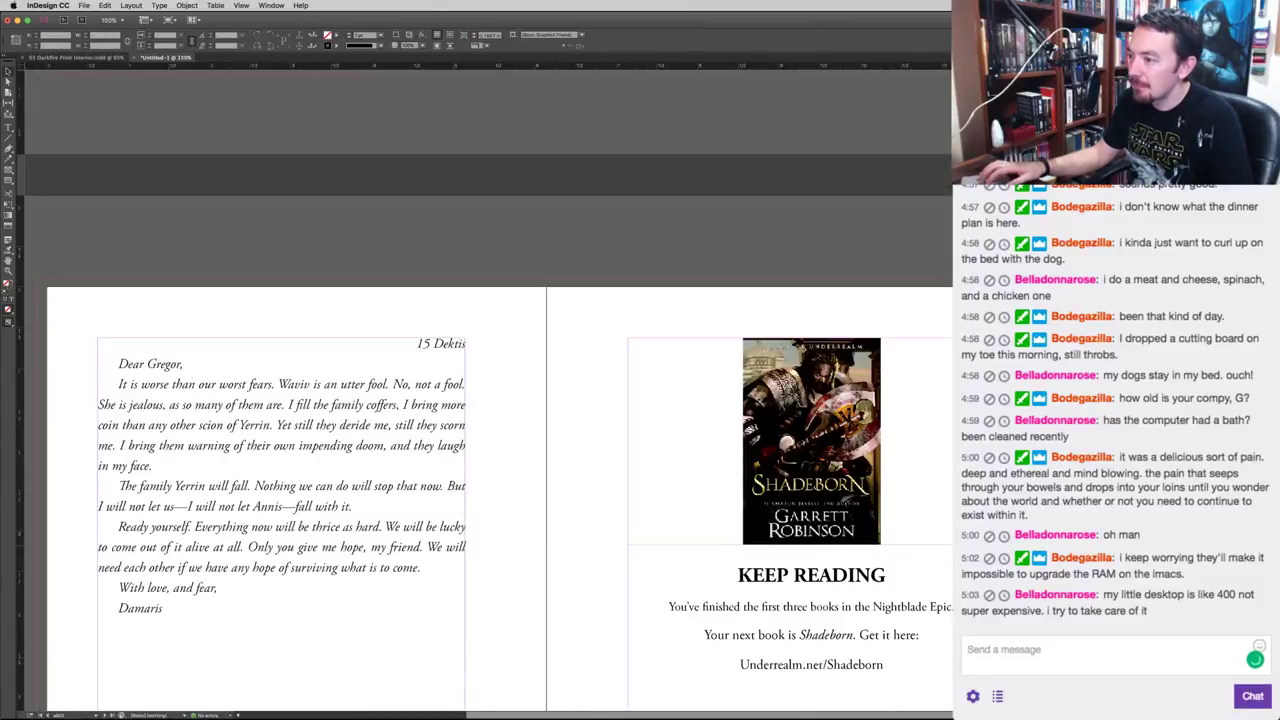
{"action": "key", "text": "super+minus"}
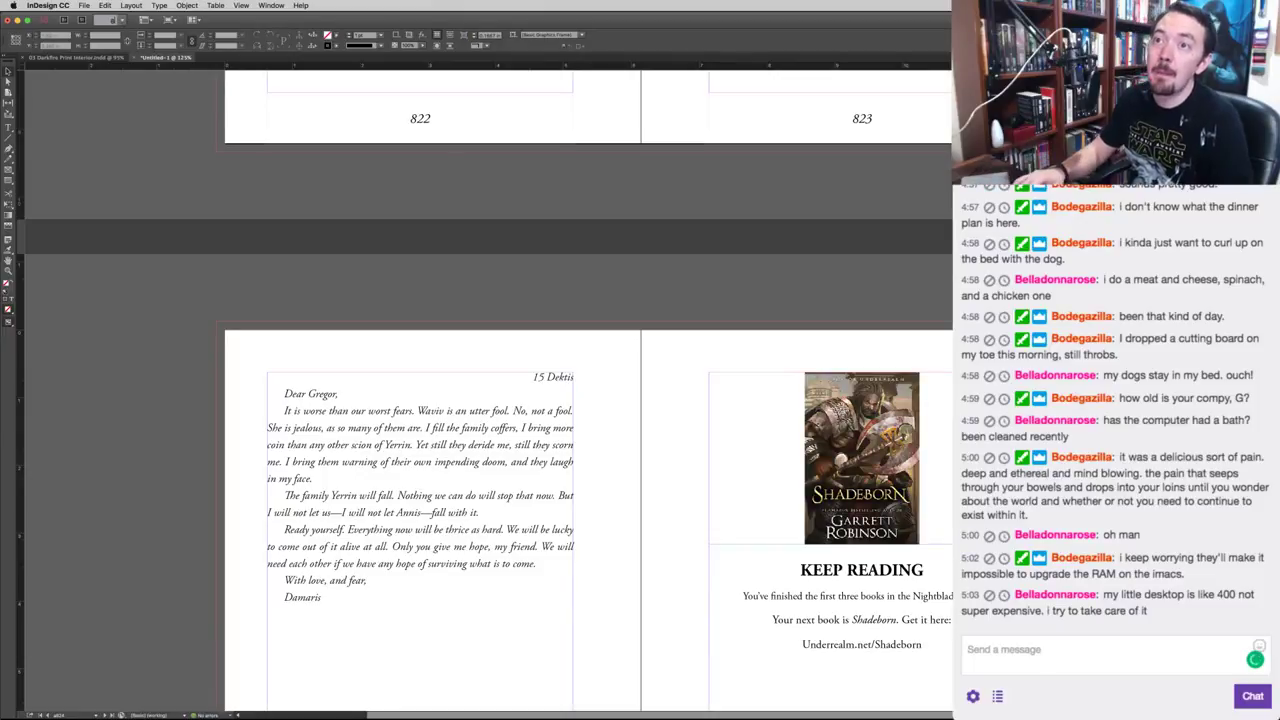
Insert a column break before the "About the Author" heading on page 828 to push the section off that page.
{"action": "scroll", "coordinate": [467, 310], "scroll_direction": "down", "scroll_amount": 2}
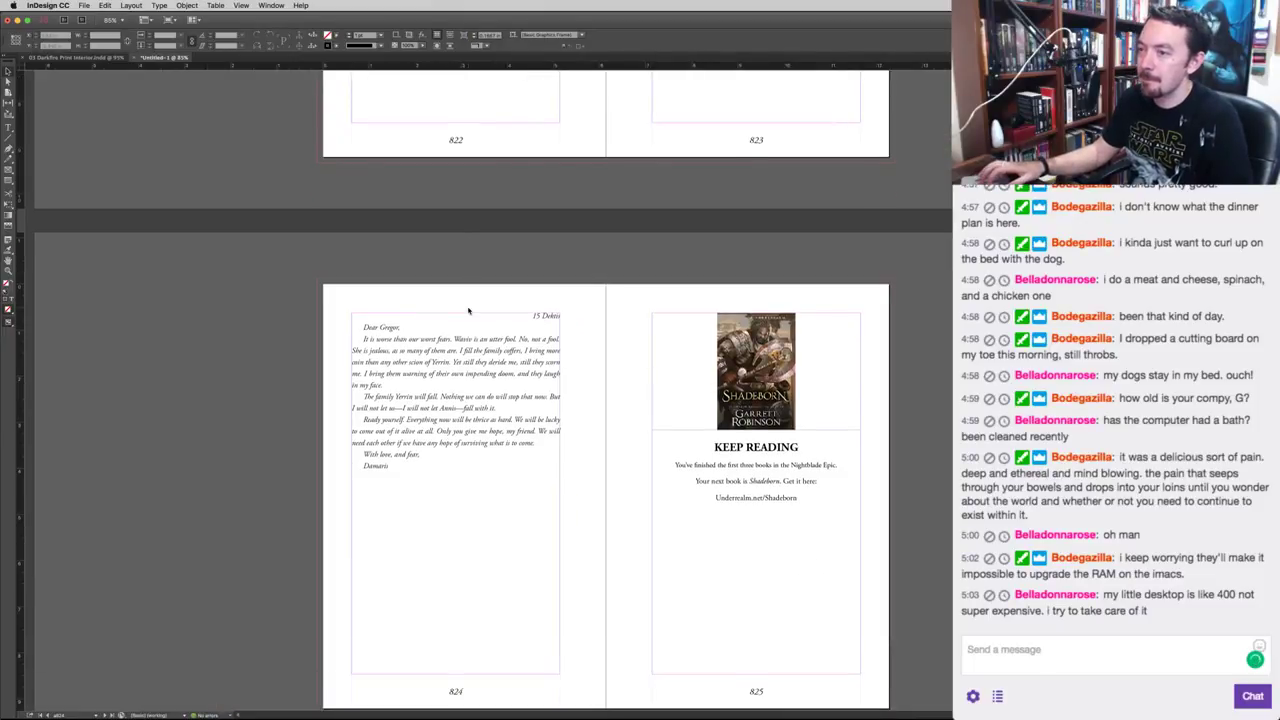
{"action": "scroll", "coordinate": [468, 310], "scroll_direction": "down", "scroll_amount": 6}
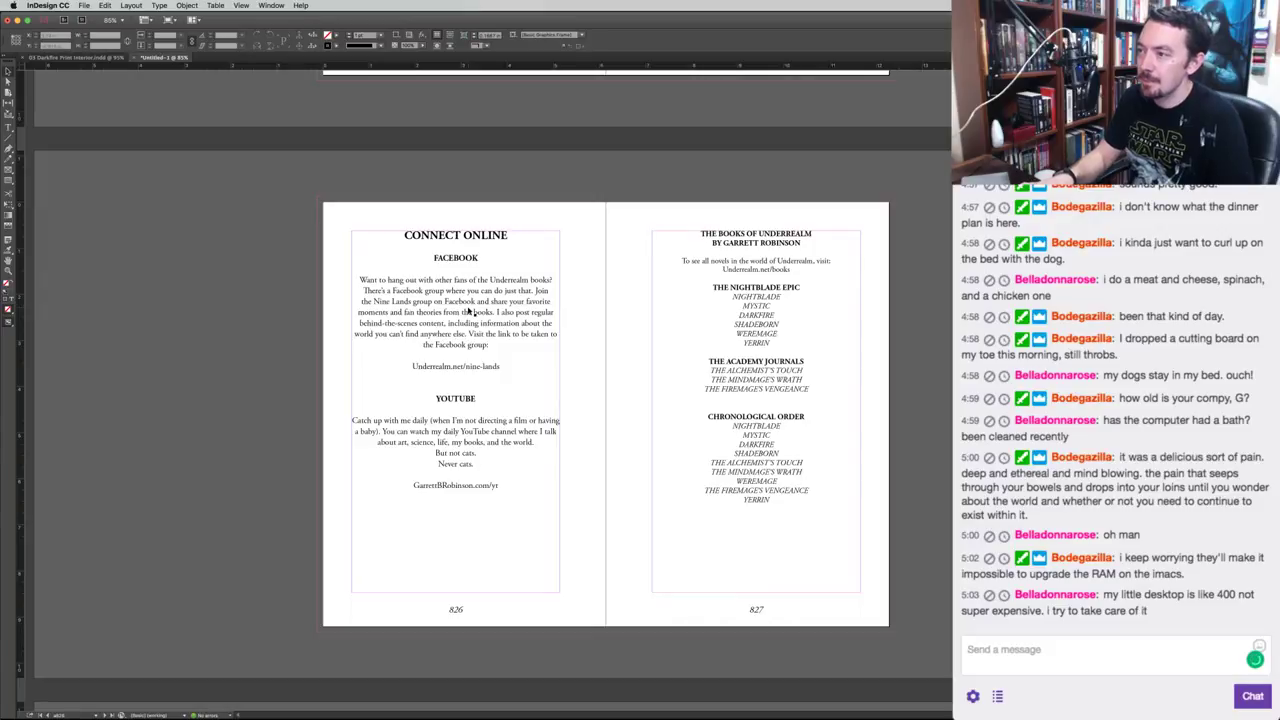
{"action": "scroll", "coordinate": [467, 311], "scroll_direction": "down", "scroll_amount": 6}
{"action": "scroll", "coordinate": [467, 311], "scroll_direction": "down", "scroll_amount": 6}
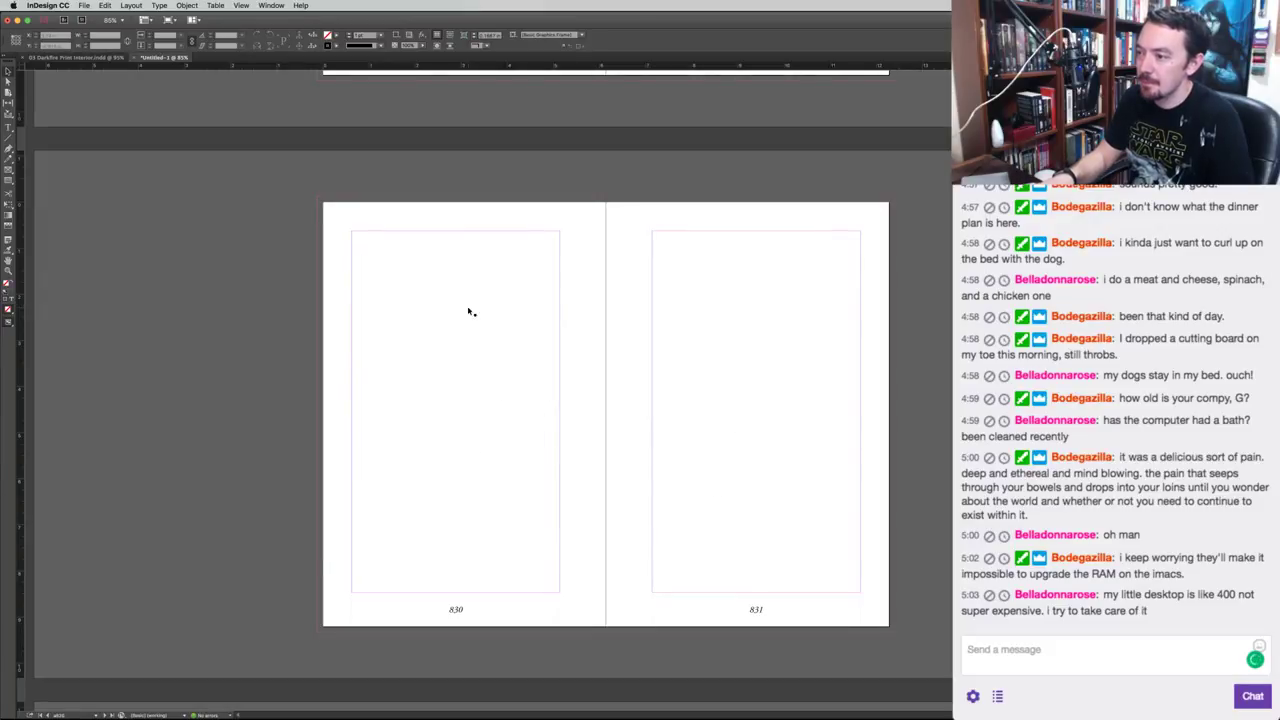
{"action": "scroll", "coordinate": [467, 311], "scroll_direction": "up", "scroll_amount": 6}
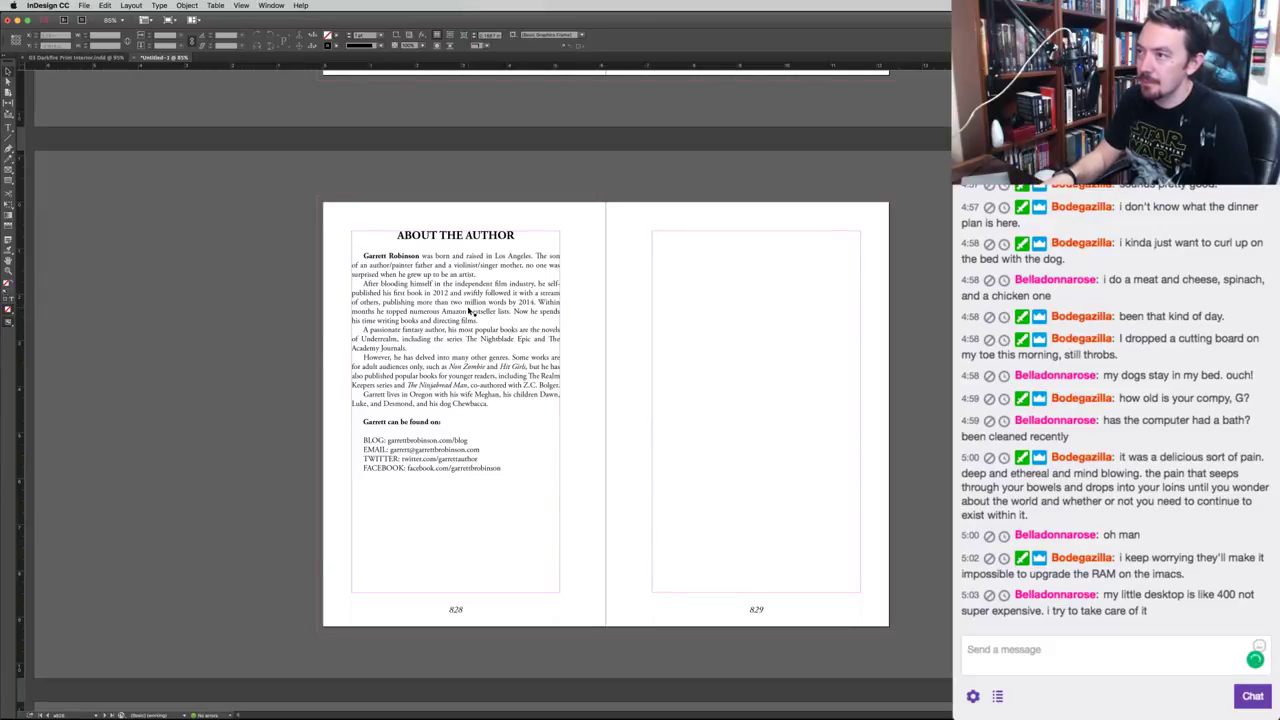
{"action": "key", "text": "alt+Page_Up"}
{"action": "key", "text": "alt+Page_Down"}
{"action": "key", "text": "t"}
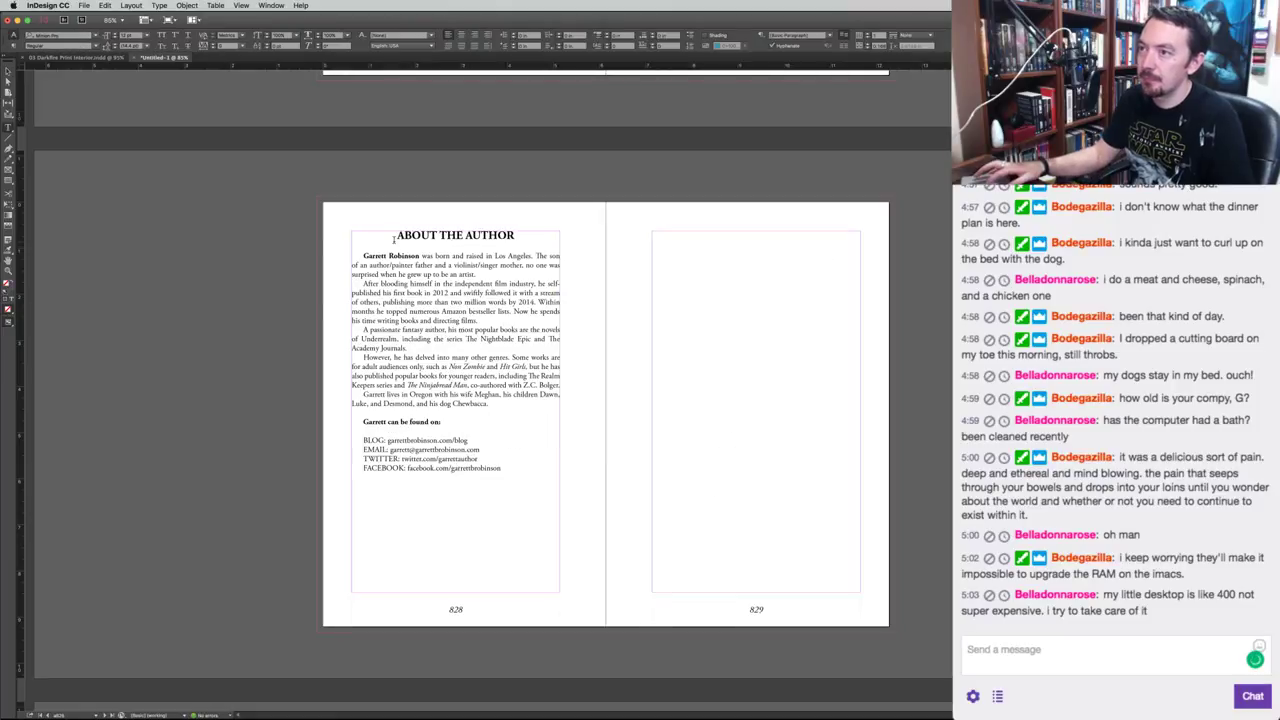
{"action": "left_click", "coordinate": [394, 240]}
{"action": "key", "text": "KP_Enter"}
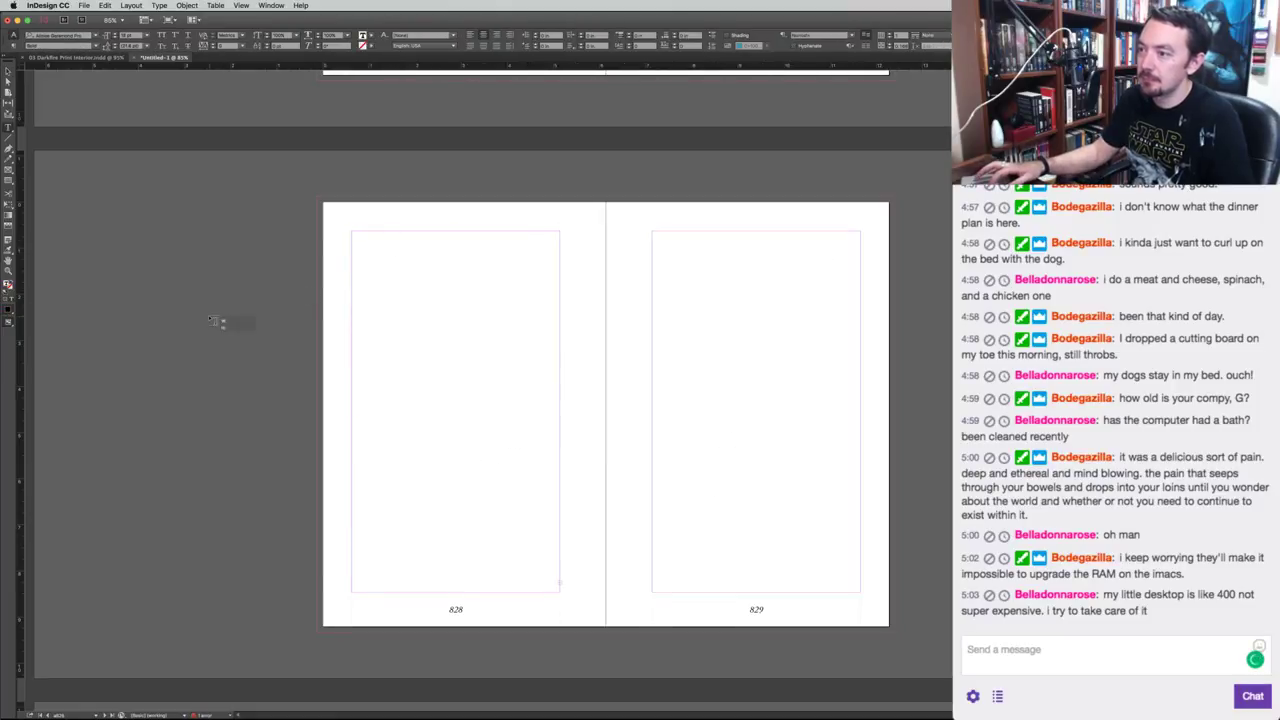
Thread the overset "About the Author" text from page 828's frame into page 829.
{"action": "left_click", "coordinate": [210, 320]}
{"action": "key", "text": "v"}
{"action": "left_click", "coordinate": [560, 588]}
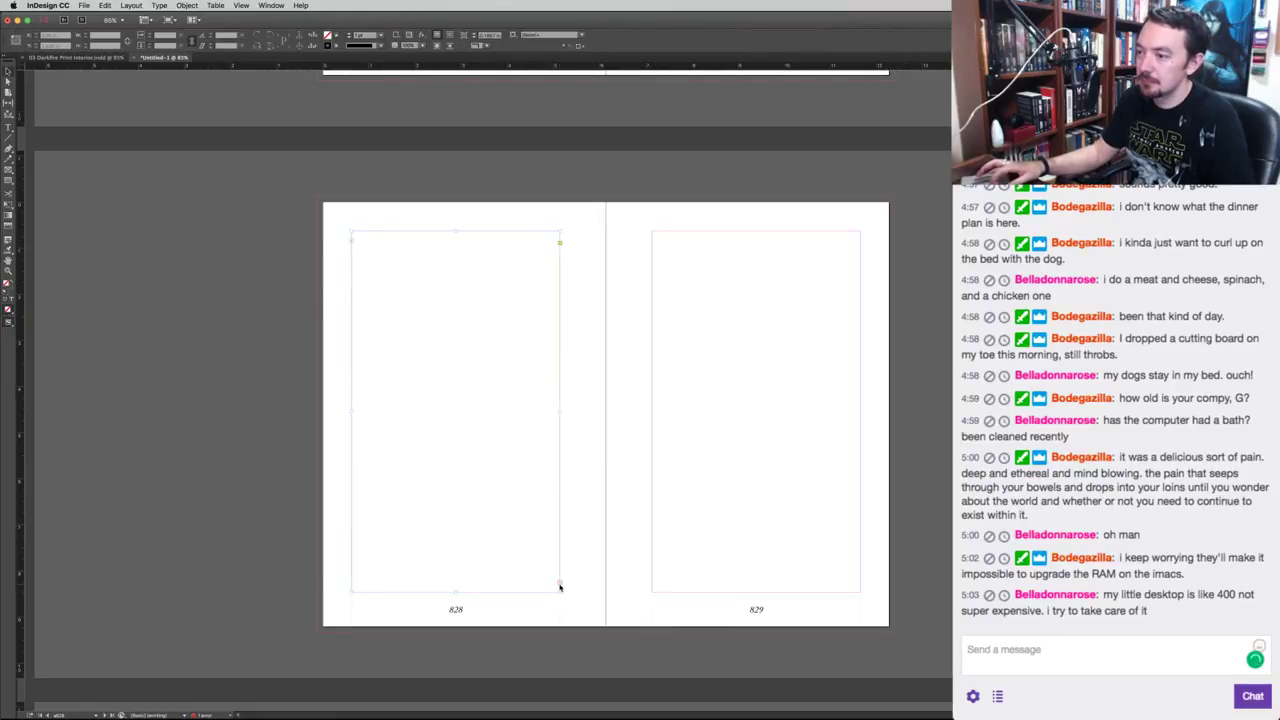
{"action": "left_click", "coordinate": [560, 590]}
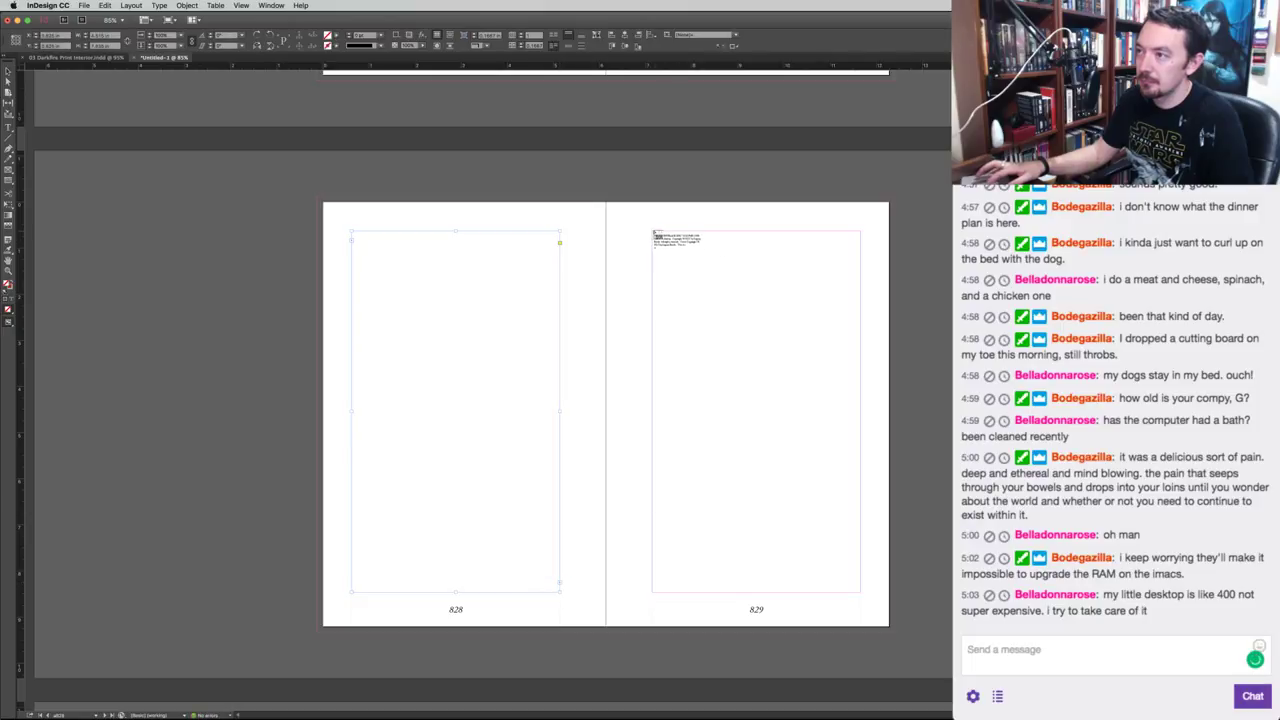
{"action": "left_click", "coordinate": [655, 234]}
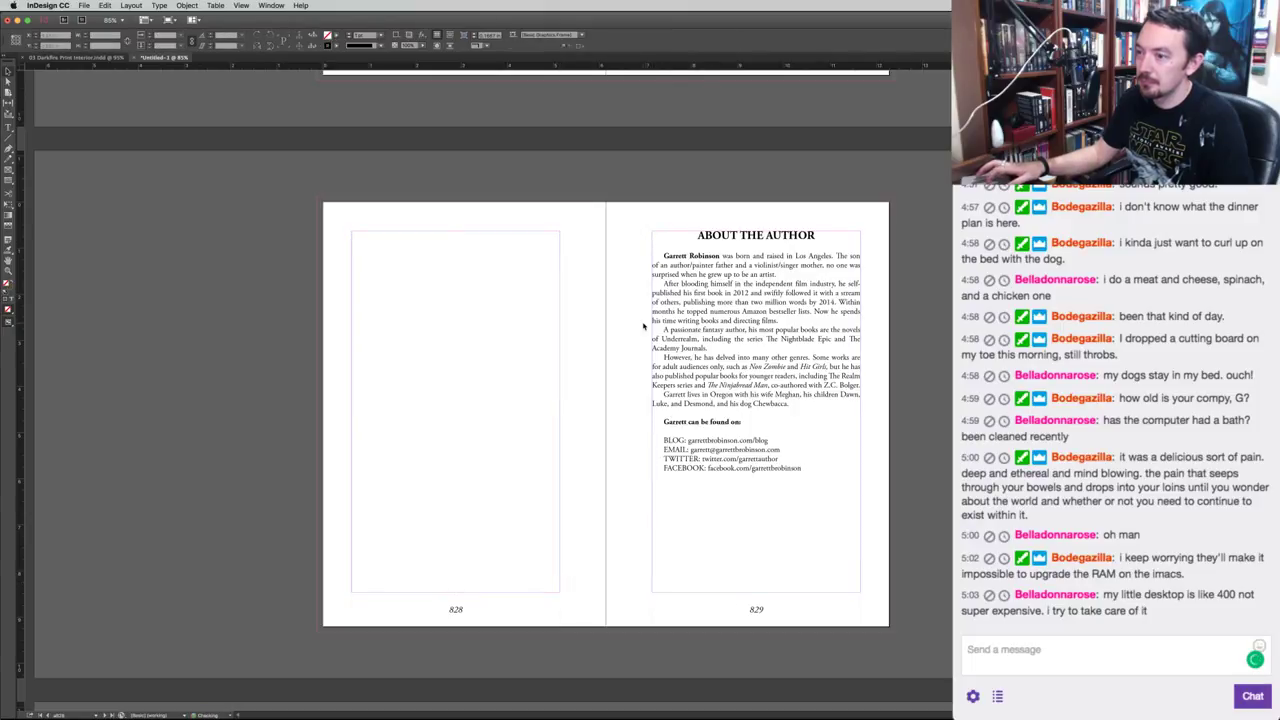
Copy the full-page author photo from the 03 Darkfire Print Interior document into the untitled document and align it to the spine on page 828.
{"action": "scroll", "coordinate": [643, 326], "scroll_direction": "down", "scroll_amount": 6}
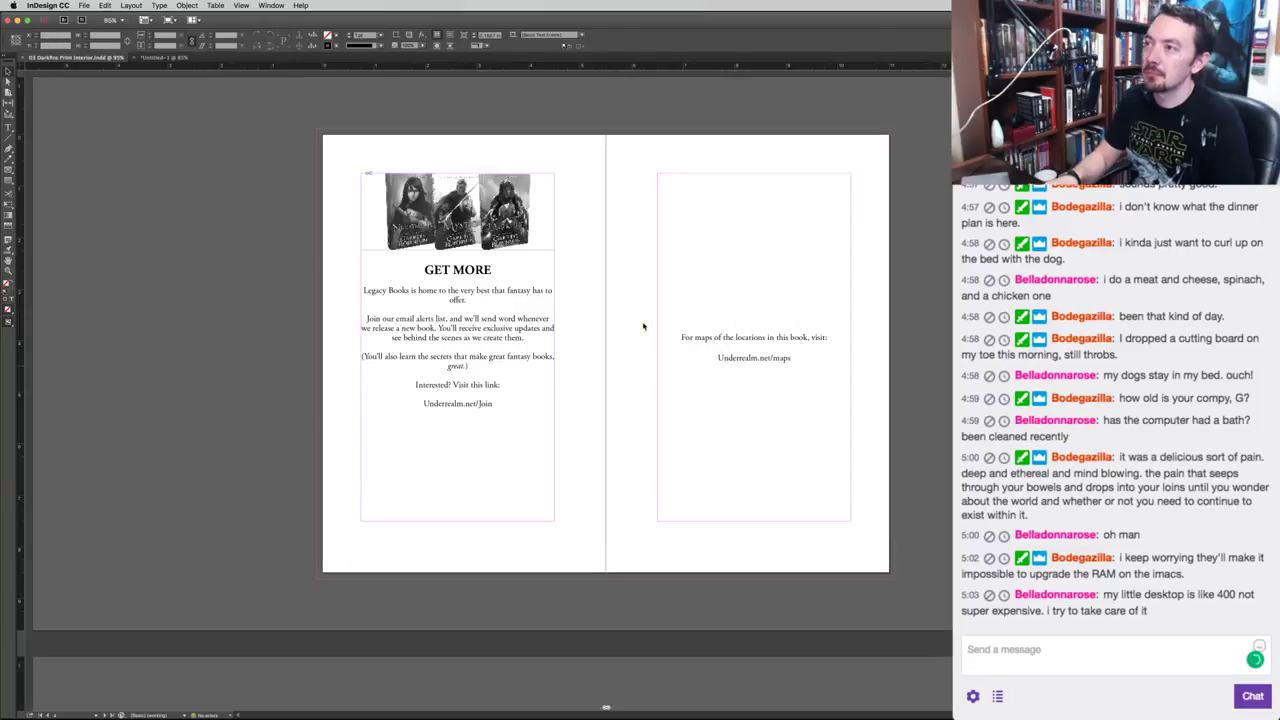
{"action": "scroll", "coordinate": [643, 326], "scroll_direction": "down", "scroll_amount": 5}
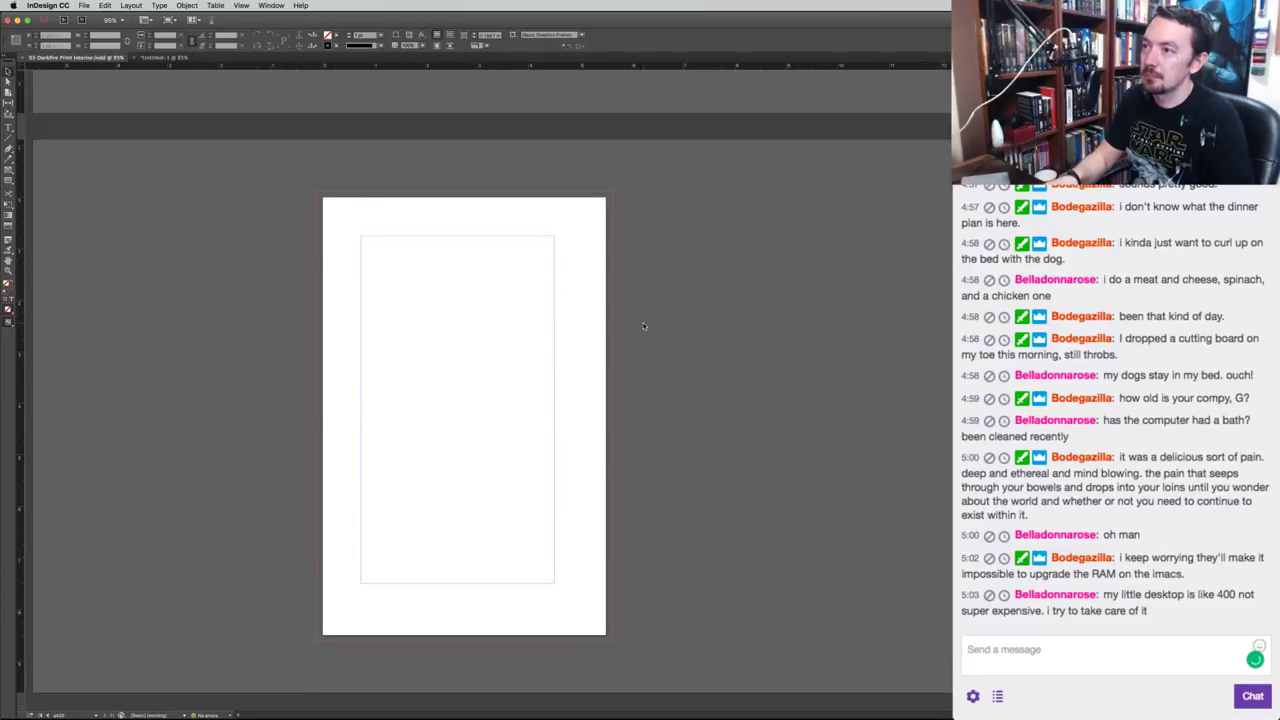
{"action": "key", "text": "alt+Page_Up"}
{"action": "left_click", "coordinate": [577, 349]}
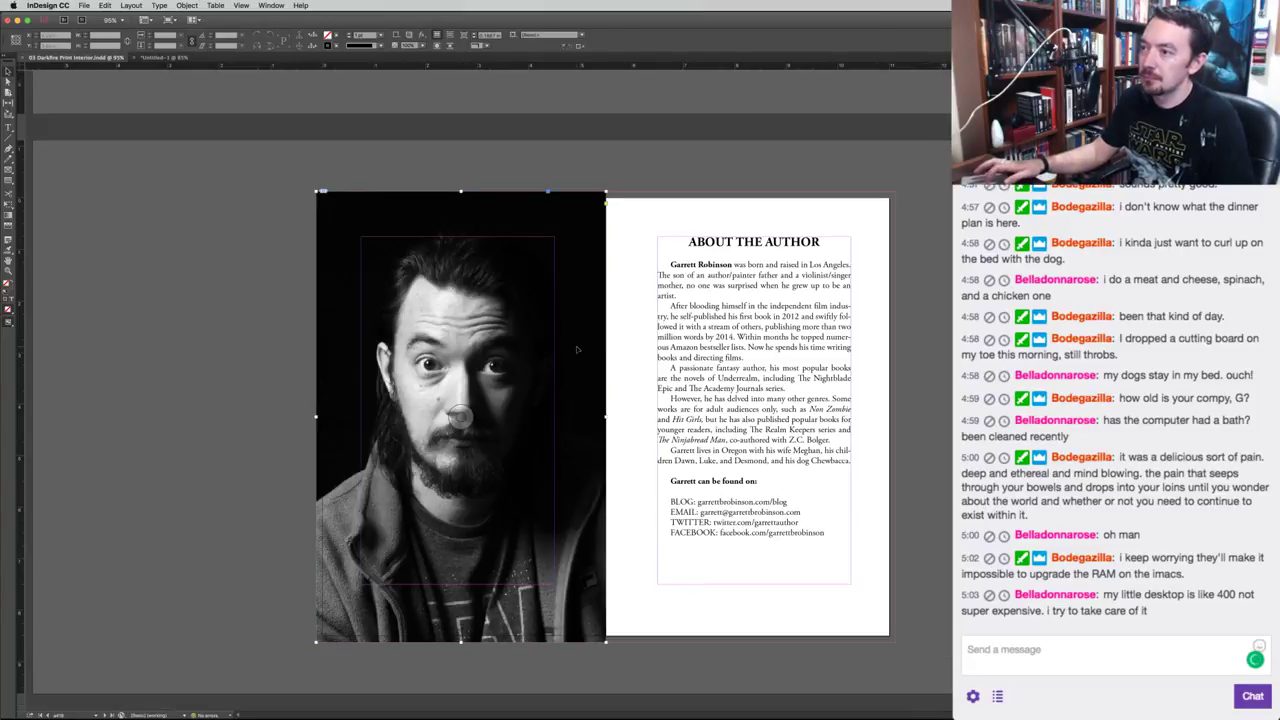
{"action": "key", "text": "super+c"}
{"action": "key", "text": "super+grave"}
{"action": "key", "text": "super+v"}
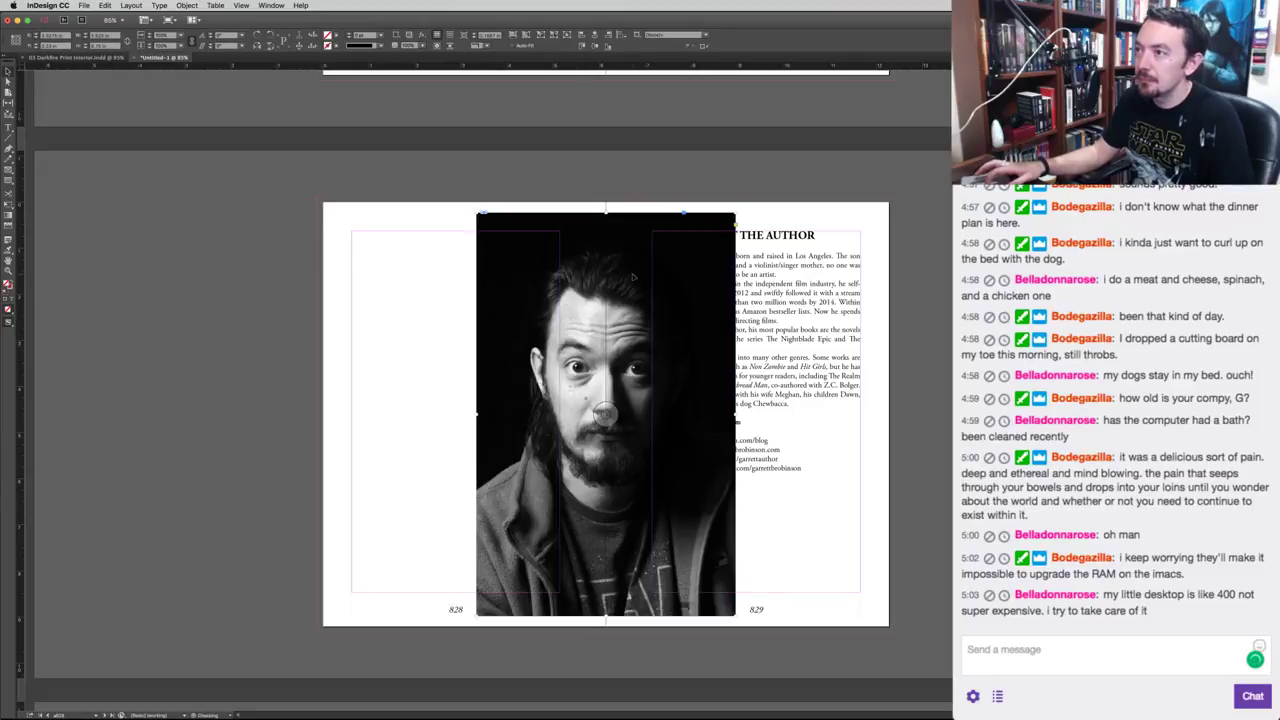
{"action": "left_click_drag", "start_coordinate": [631, 275], "coordinate": [503, 261]}
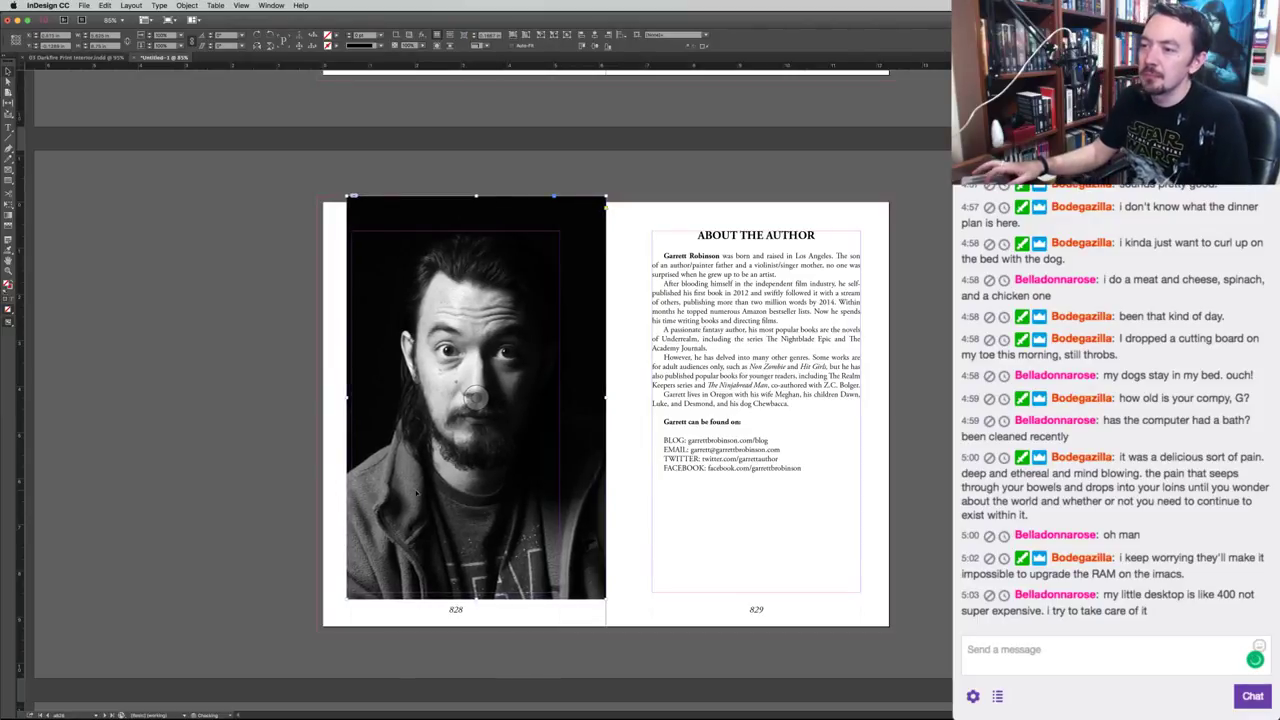
Enlarge the author photo on page 828 and extend its frame to the outer and lower bleed edges.
{"action": "double_click", "coordinate": [503, 261]}
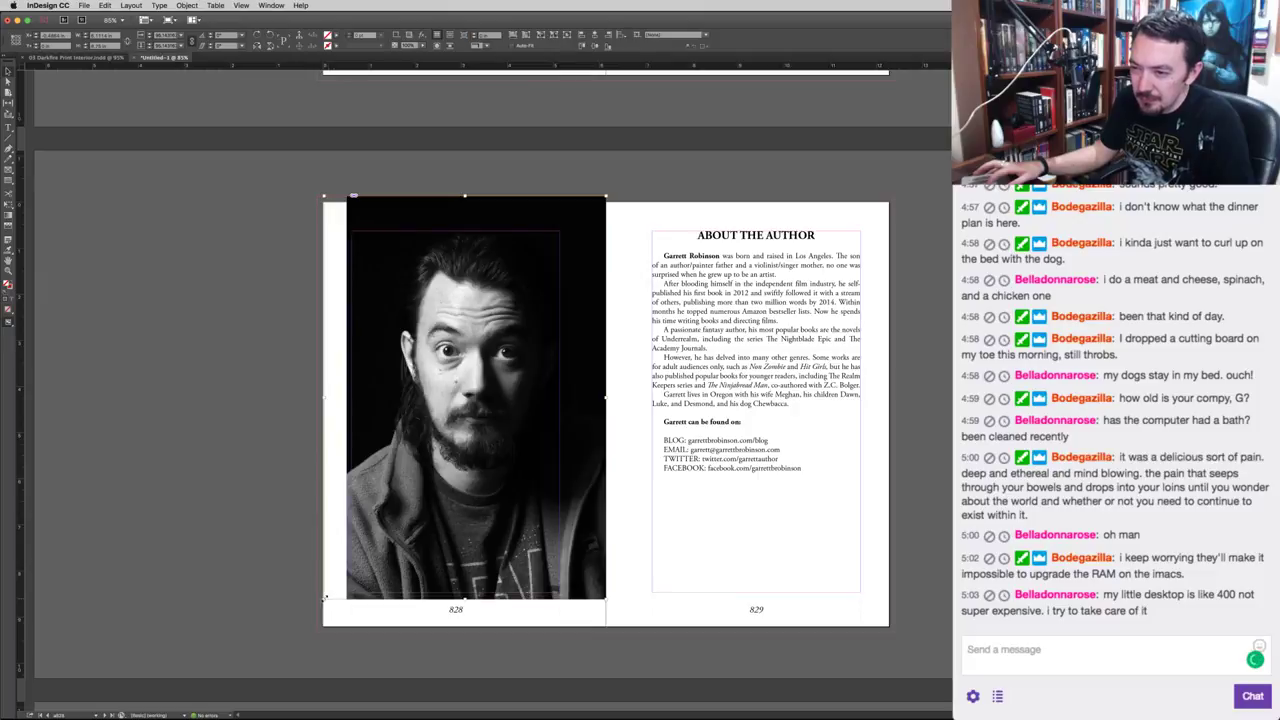
{"action": "left_click_drag", "start_coordinate": [324, 598], "coordinate": [301, 624]}
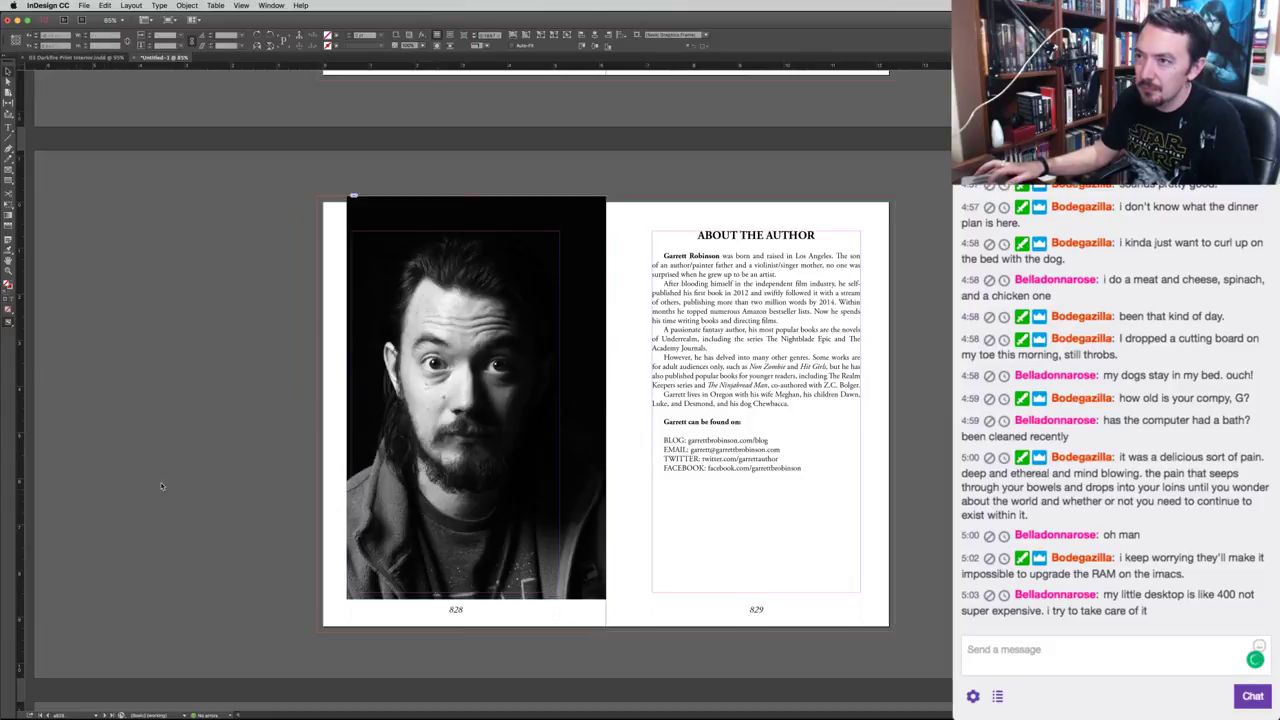
{"action": "left_click", "coordinate": [476, 398]}
{"action": "left_click_drag", "start_coordinate": [345, 599], "coordinate": [316, 632]}
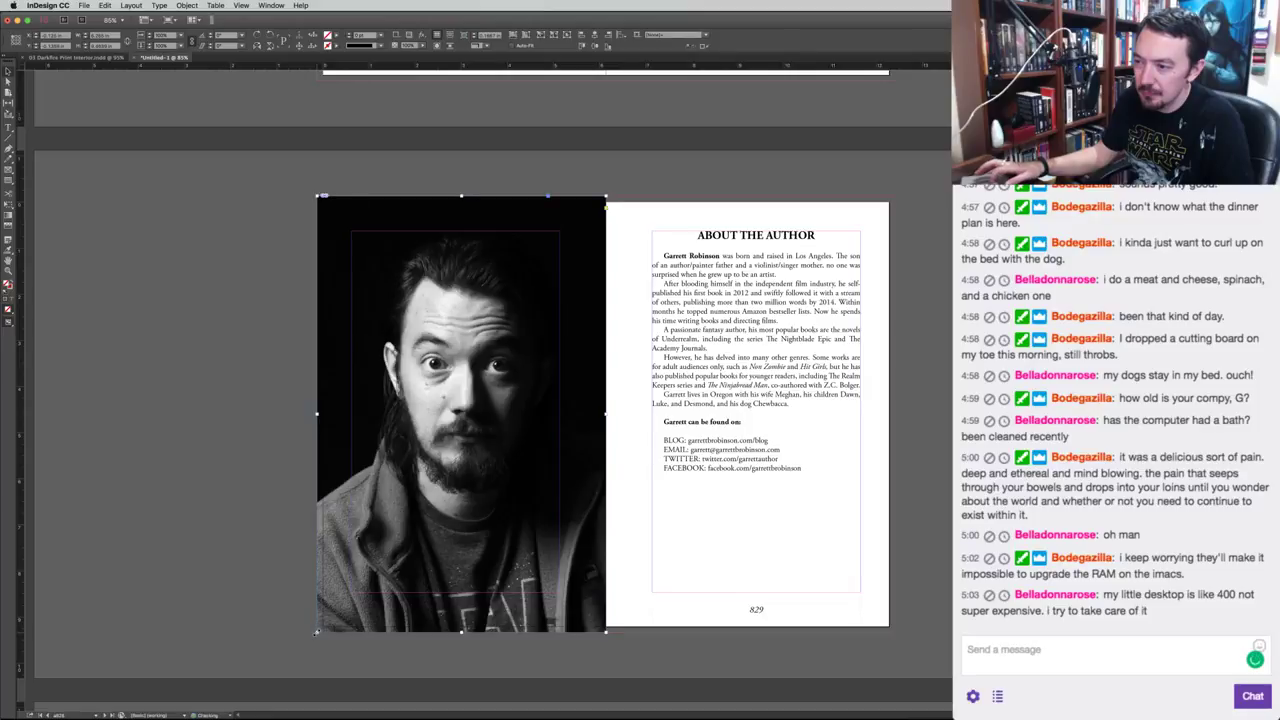
{"action": "left_click", "coordinate": [228, 569]}
Review the page layout and chapter headings from the document's last page back to chapter One Hundred Twenty on page 762.
{"action": "key", "text": "alt+Page_Down"}
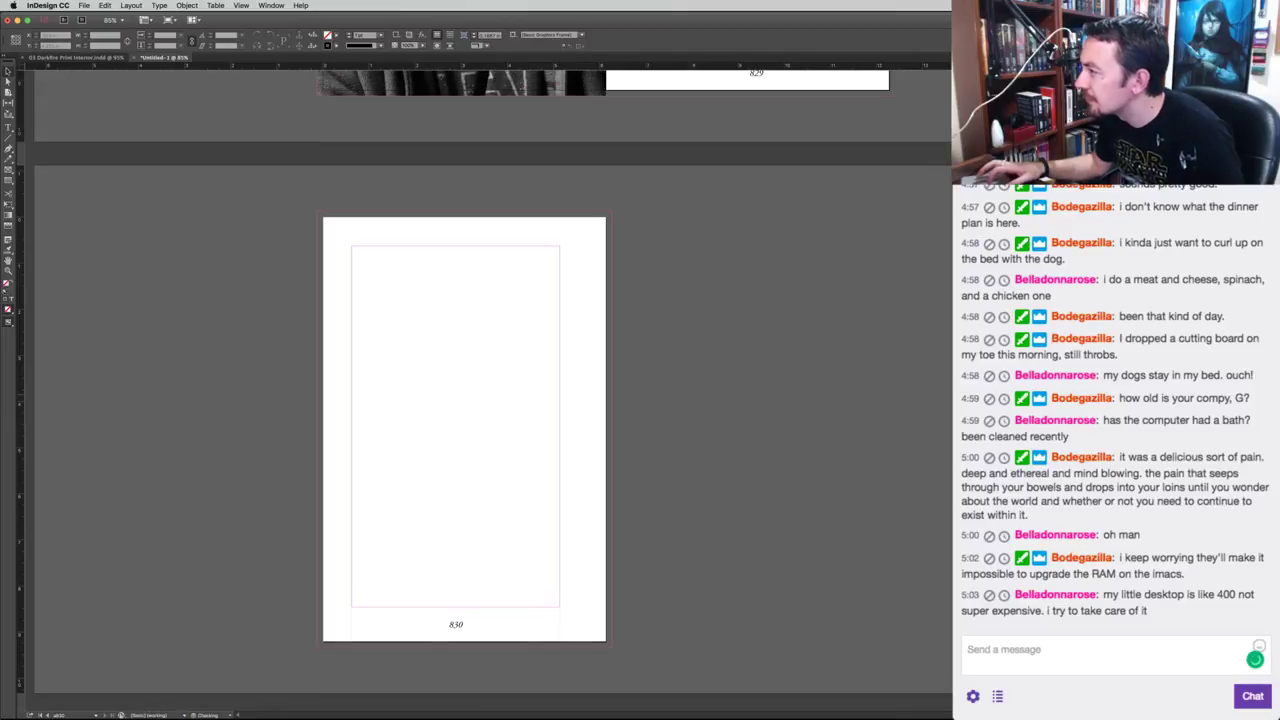
{"action": "key", "text": "alt+Page_Up"}
{"action": "key", "text": "alt+Page_Up"}
{"action": "key", "text": "alt+Page_Up"}
{"action": "key", "text": "alt+Page_Up"}
{"action": "key", "text": "alt+Page_Up"}
{"action": "key", "text": "alt+Page_Up"}
{"action": "key", "text": "alt+Page_Up"}
{"action": "key", "text": "alt+Page_Up"}
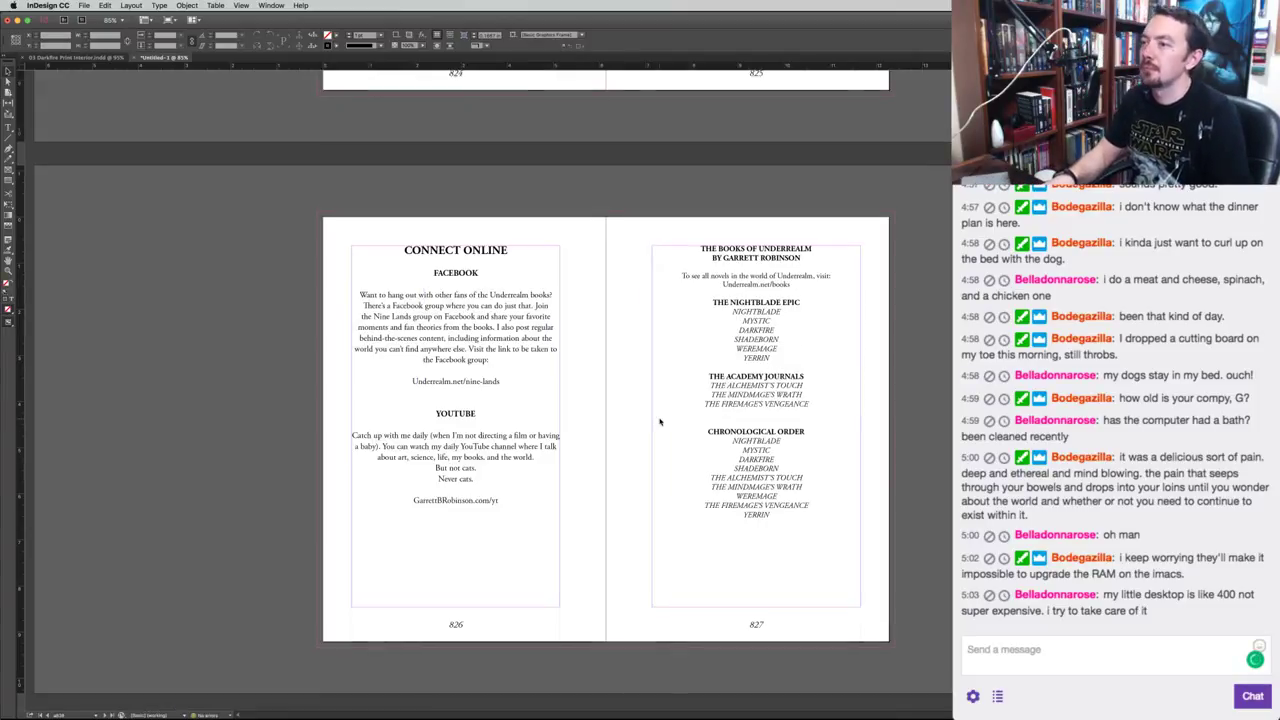
{"action": "key", "text": "super+z"}
{"action": "key", "text": "super+z"}
{"action": "key", "text": "super+z"}
{"action": "key", "text": "super+z"}
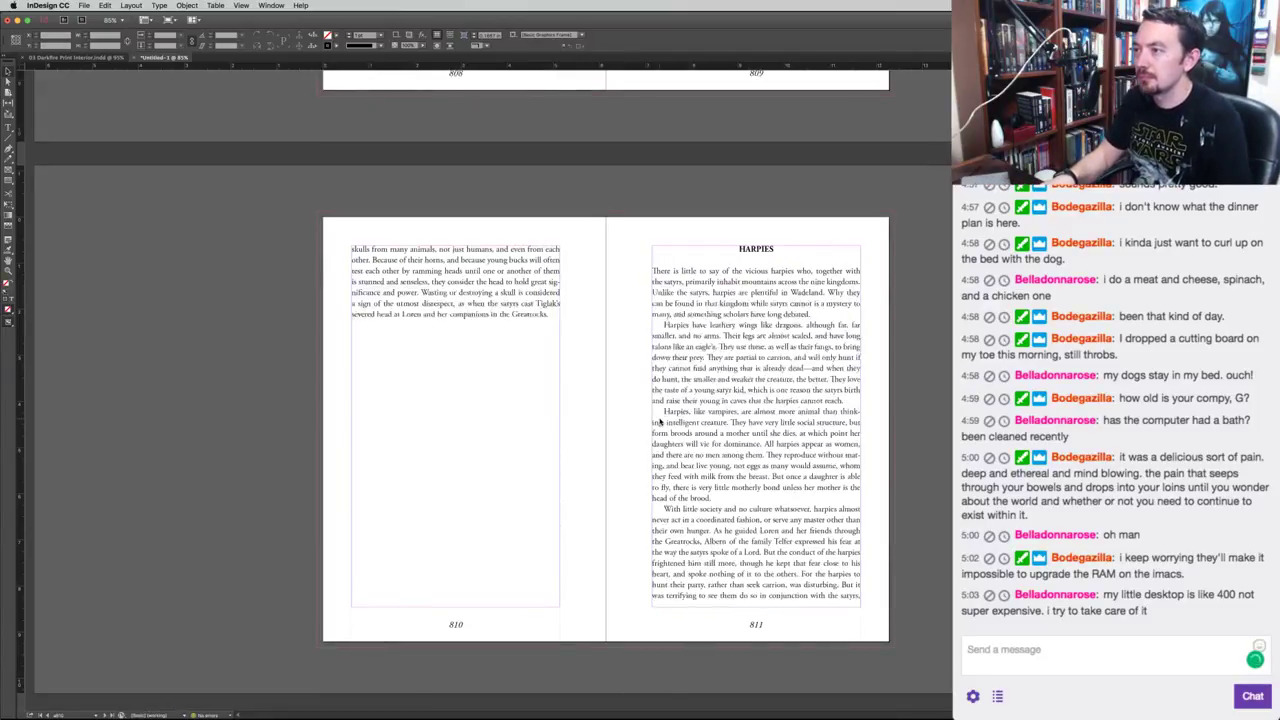
{"action": "key", "text": "super+z"}
{"action": "key", "text": "super+z"}
{"action": "key", "text": "super+z"}
{"action": "key", "text": "super+z"}
{"action": "key", "text": "super+z"}
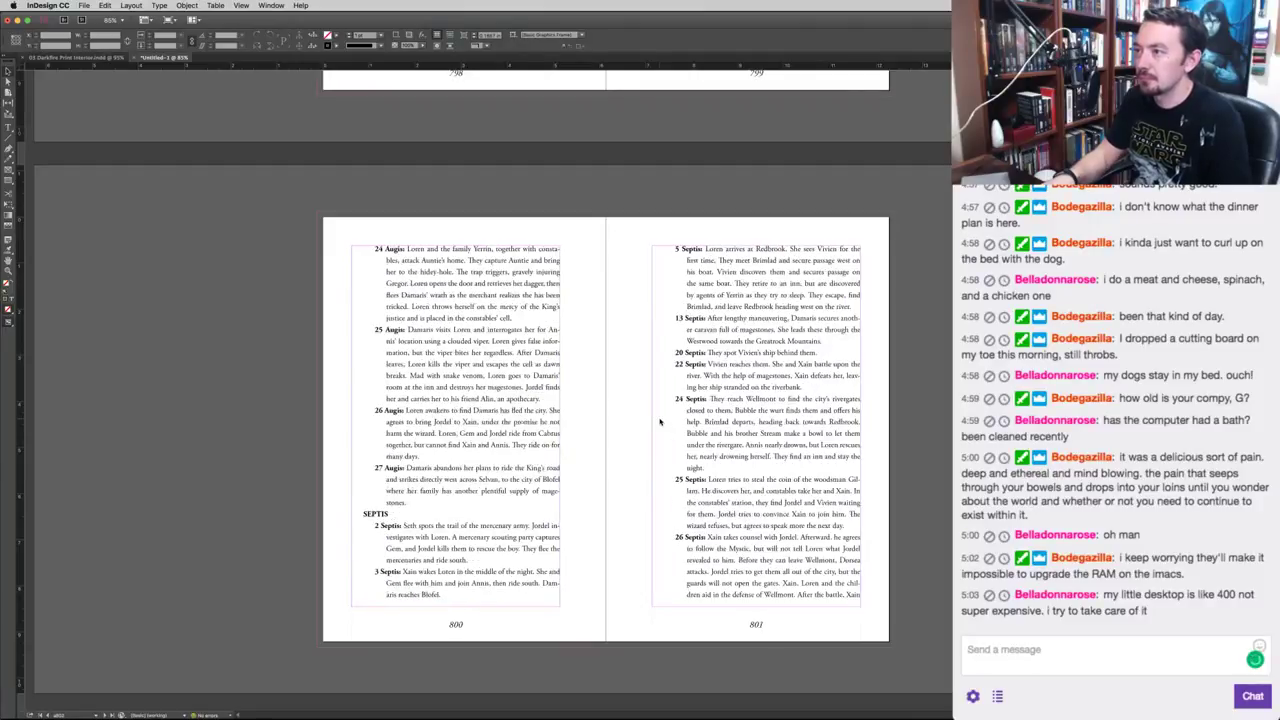
{"action": "key", "text": "super+z"}
{"action": "key", "text": "super+z"}
{"action": "key", "text": "super+z"}
{"action": "key", "text": "super+z"}
{"action": "key", "text": "super+z"}
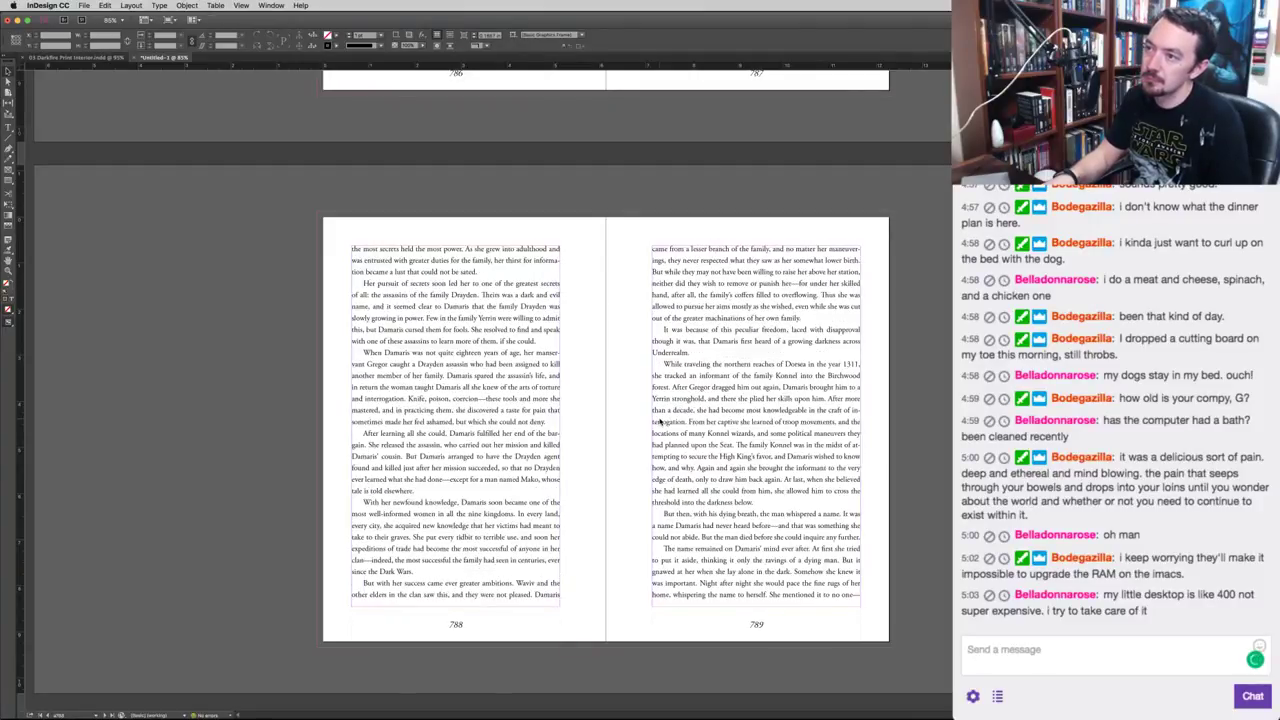
{"action": "key", "text": "super+z"}
{"action": "key", "text": "super+z"}
{"action": "key", "text": "super+z"}
{"action": "key", "text": "super+z"}
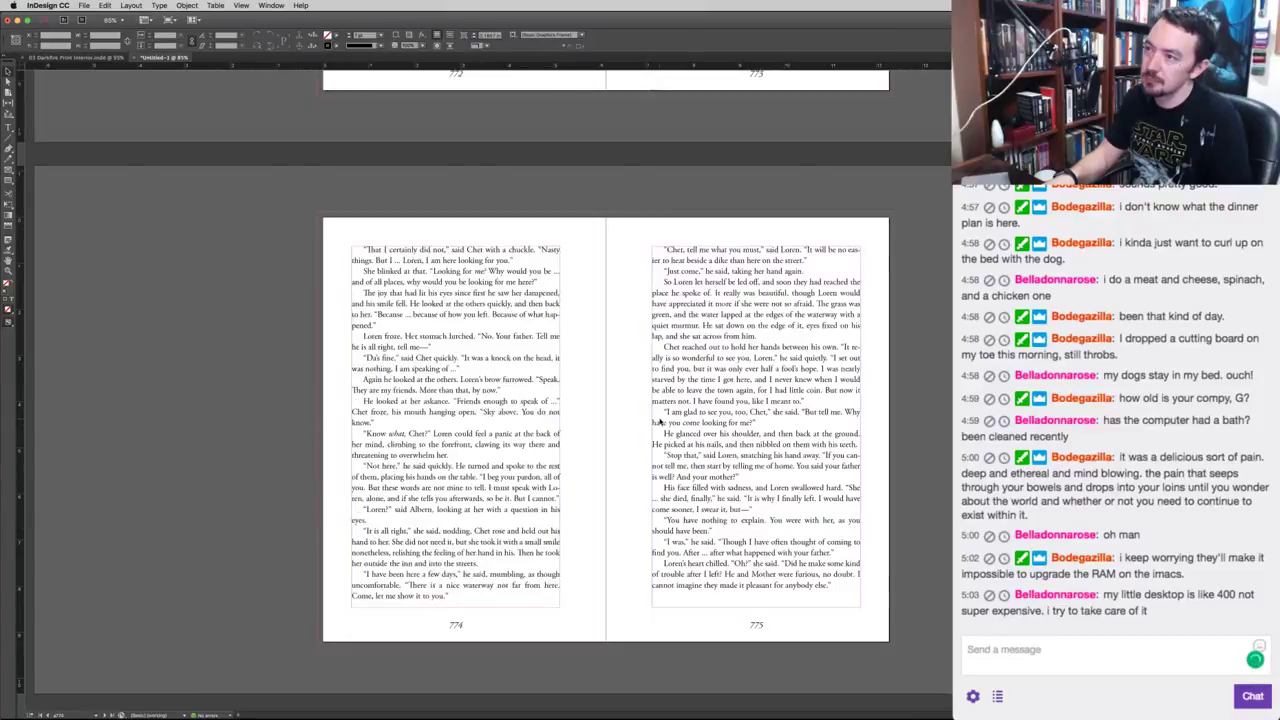
{"action": "key", "text": "super+z"}
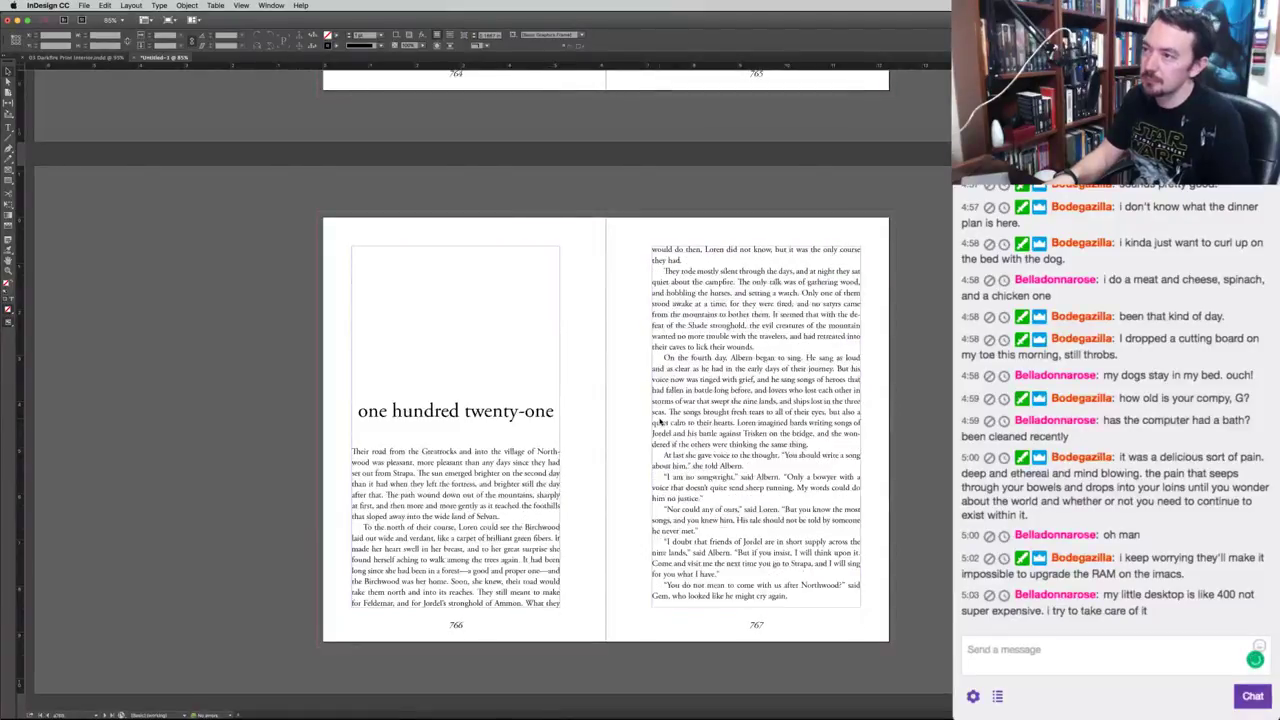
{"action": "key", "text": "super+z"}
{"action": "key", "text": "super+z"}
{"action": "key", "text": "super+z"}
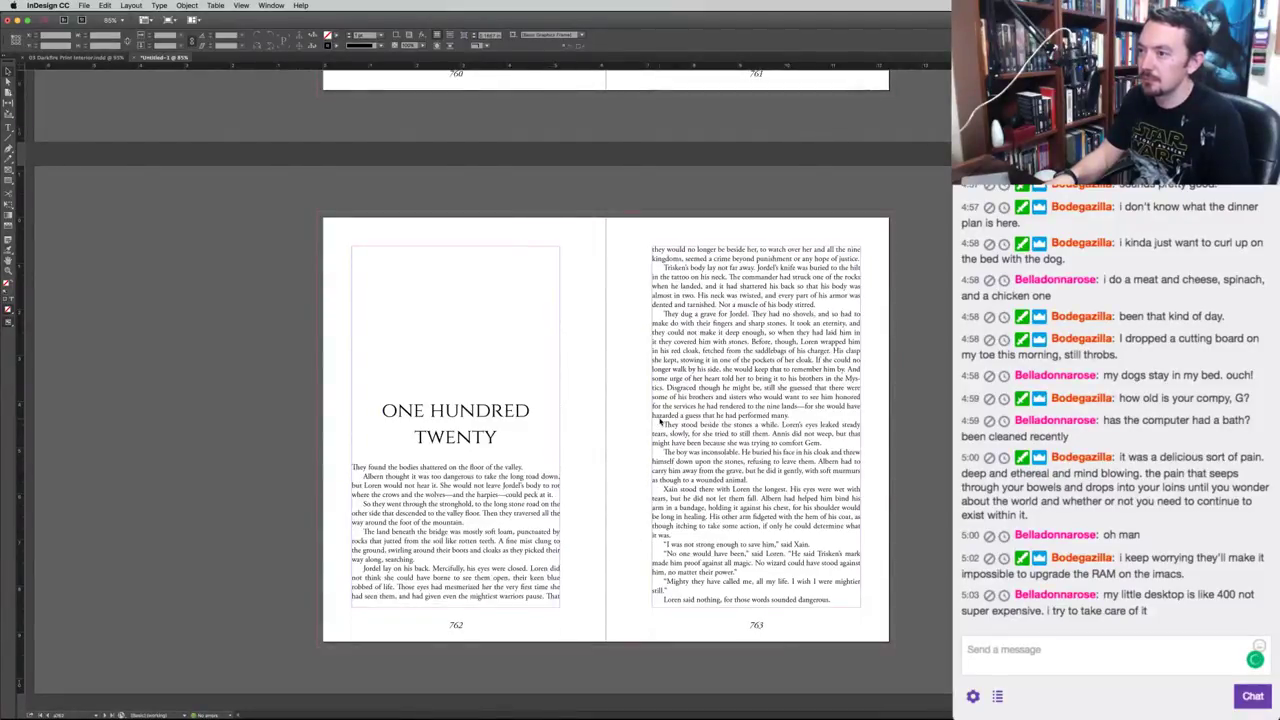
{"action": "key", "text": "alt+Page_Down"}
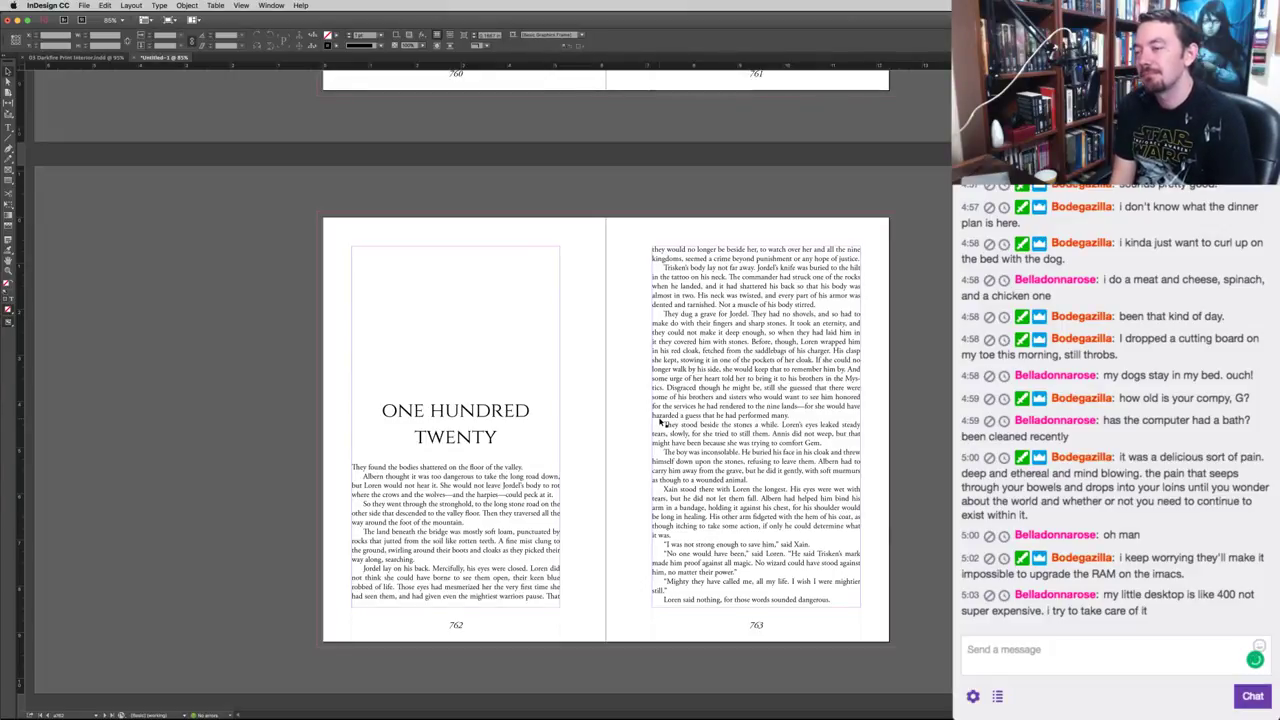
Switch to Scrivener, save the project, and examine the documents listed in the compile contents of Nightblade Epic Volume One.
{"action": "key", "text": "super+Tab"}
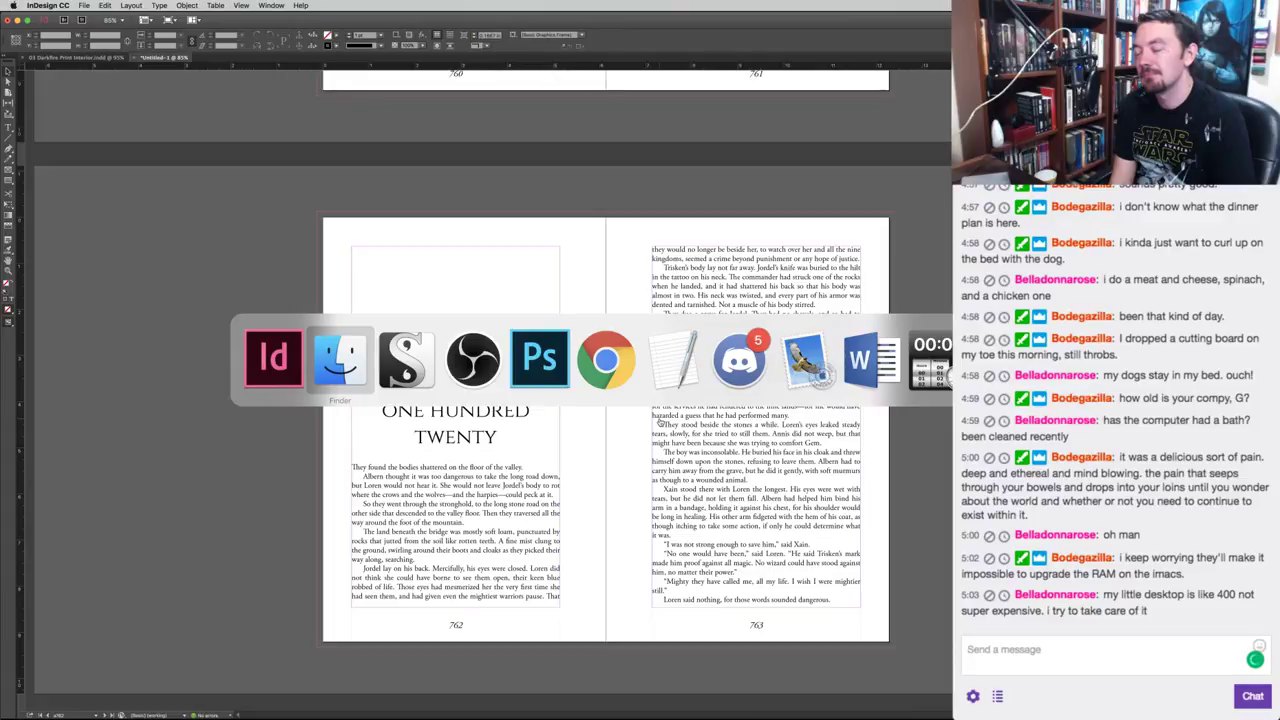
{"action": "key", "text": "super+Tab"}
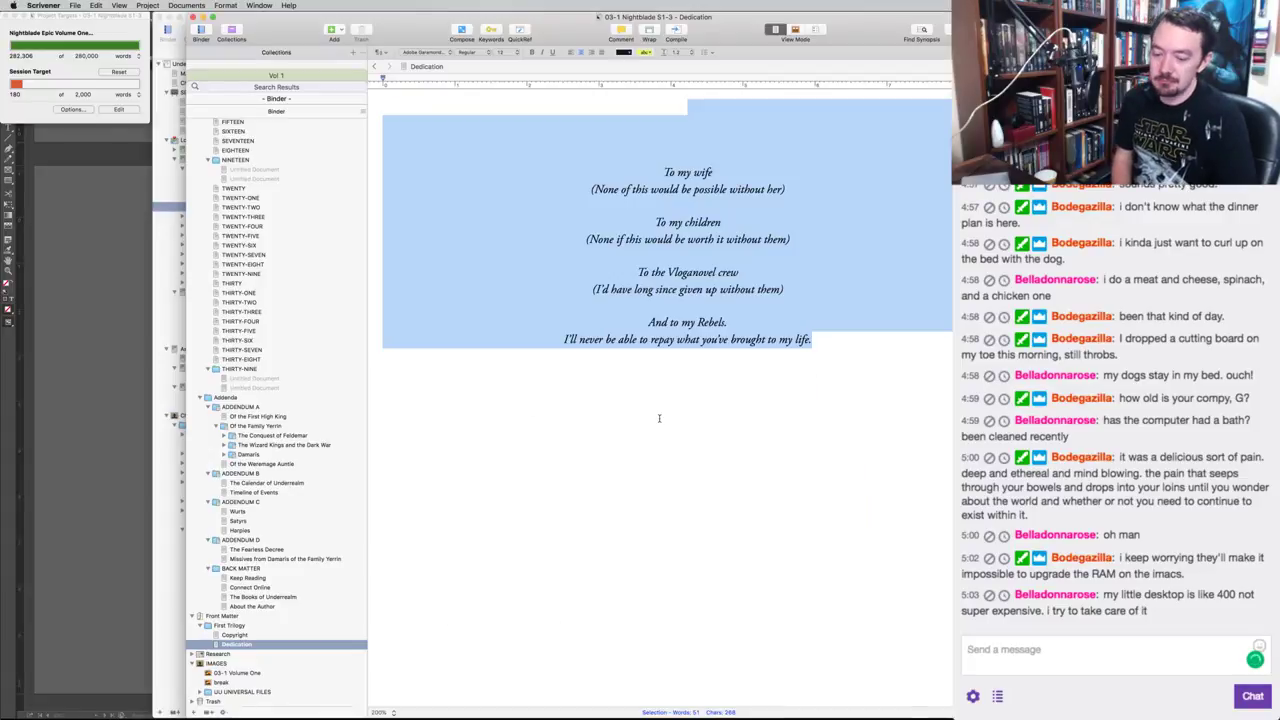
{"action": "key", "text": "super+s"}
{"action": "key", "text": "super+alt+e"}
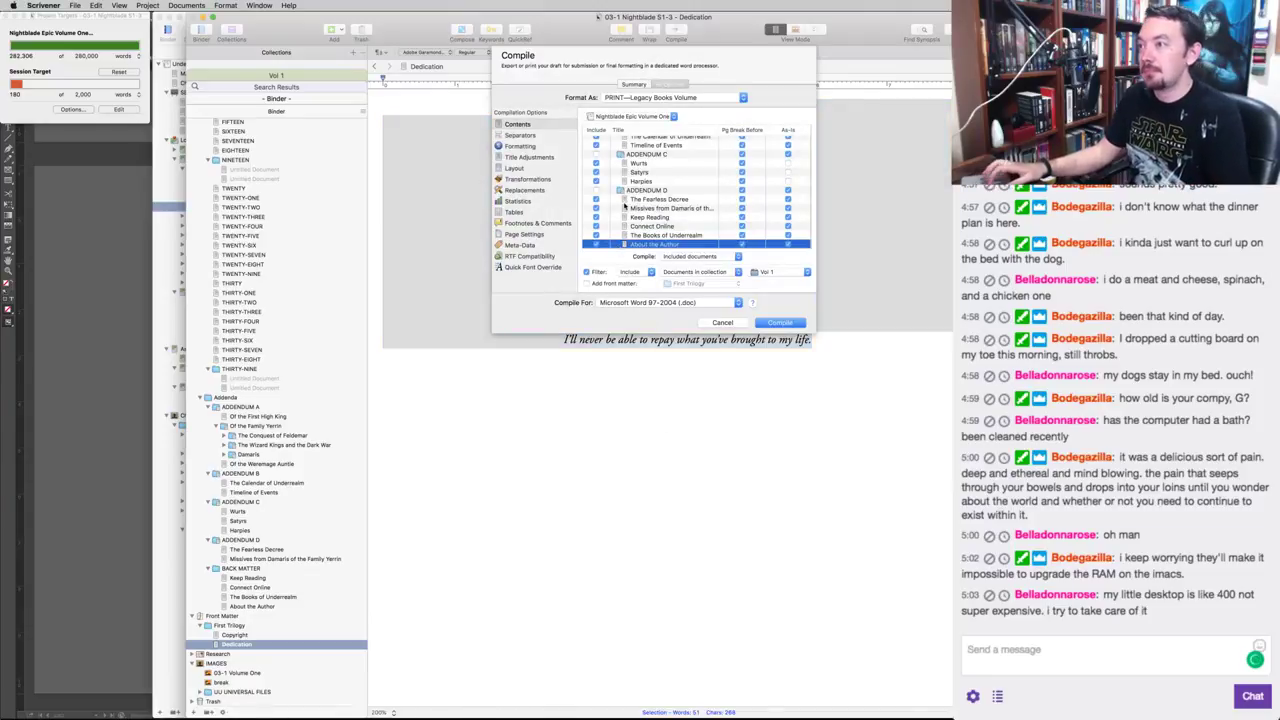
{"action": "scroll", "coordinate": [624, 204], "scroll_direction": "up", "scroll_amount": 10}
{"action": "scroll", "coordinate": [624, 204], "scroll_direction": "down", "scroll_amount": 2}
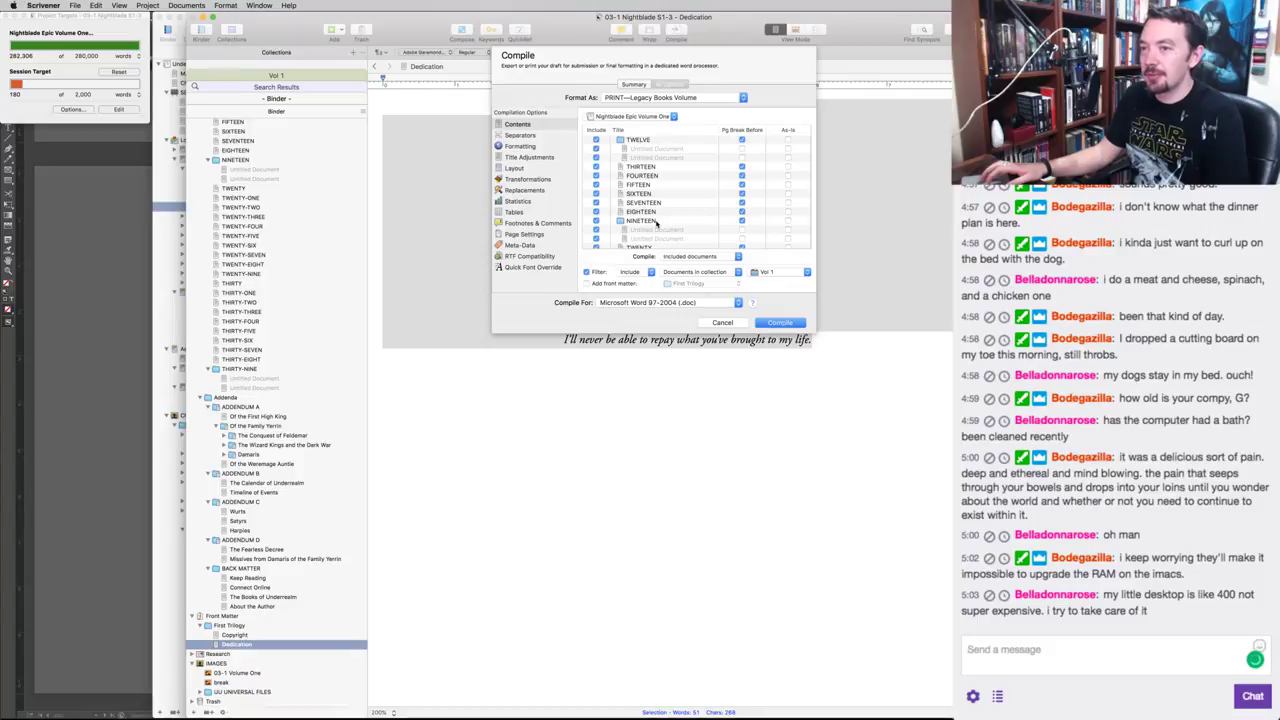
{"action": "key", "text": "Escape"}
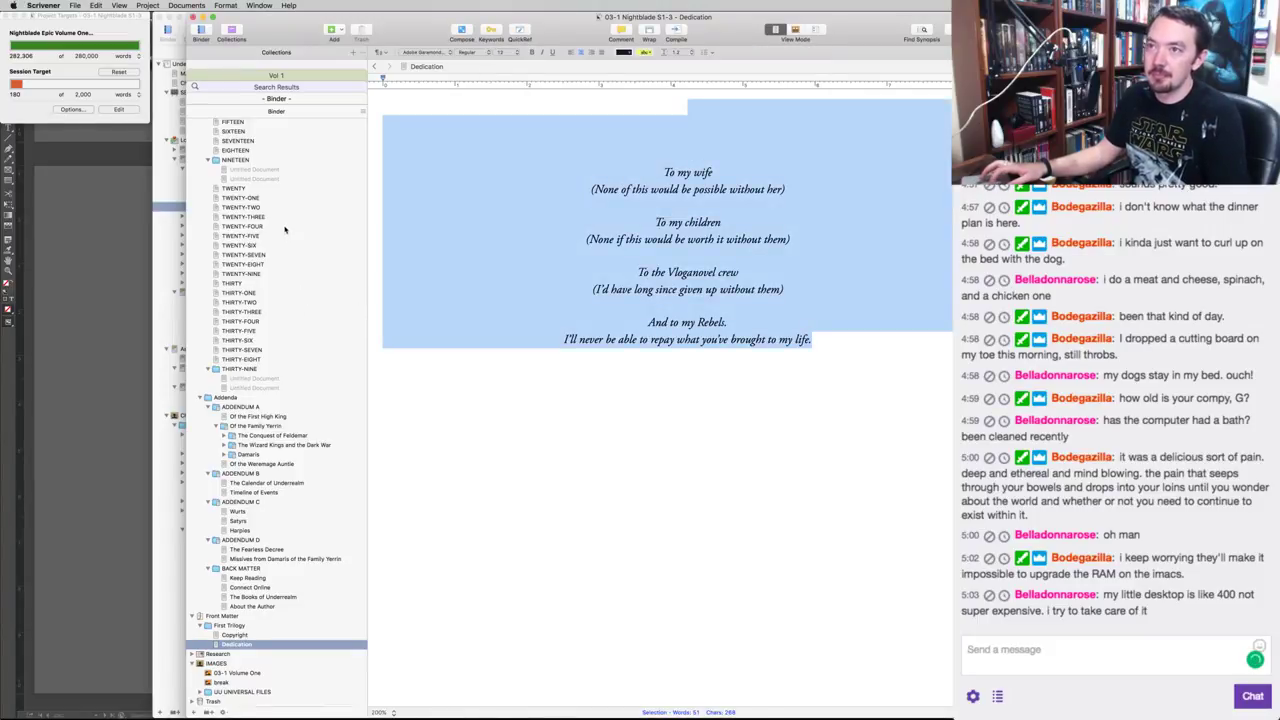
Include the Nightblade section in the compile contents and save the compile settings without compiling.
{"action": "key", "text": "super+alt+e"}
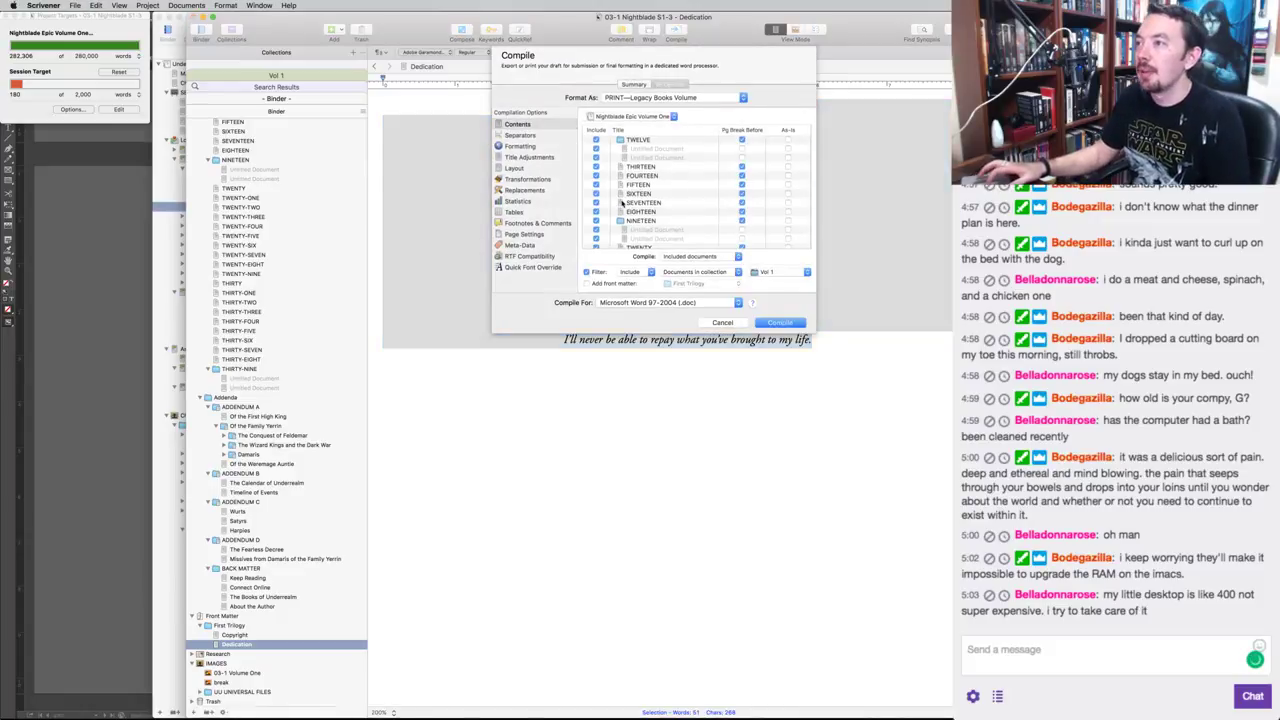
{"action": "scroll", "coordinate": [621, 203], "scroll_direction": "down", "scroll_amount": 15}
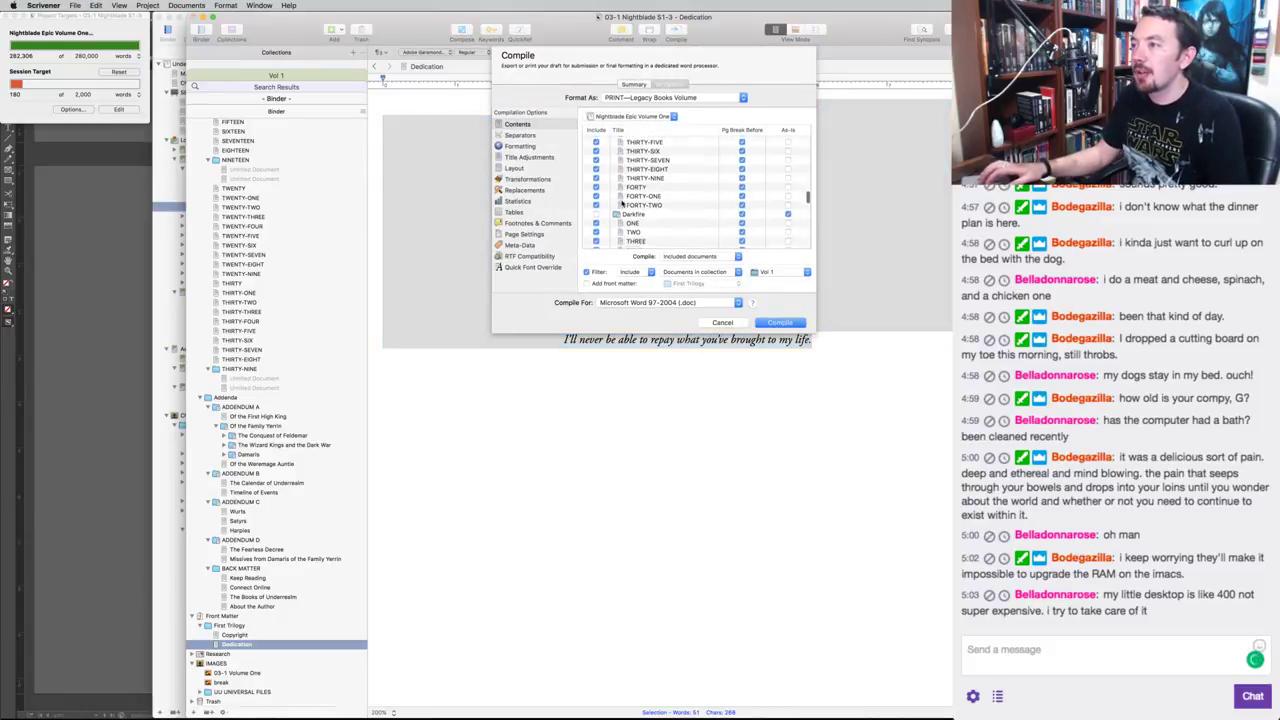
{"action": "scroll", "coordinate": [630, 208], "scroll_direction": "up", "scroll_amount": 8}
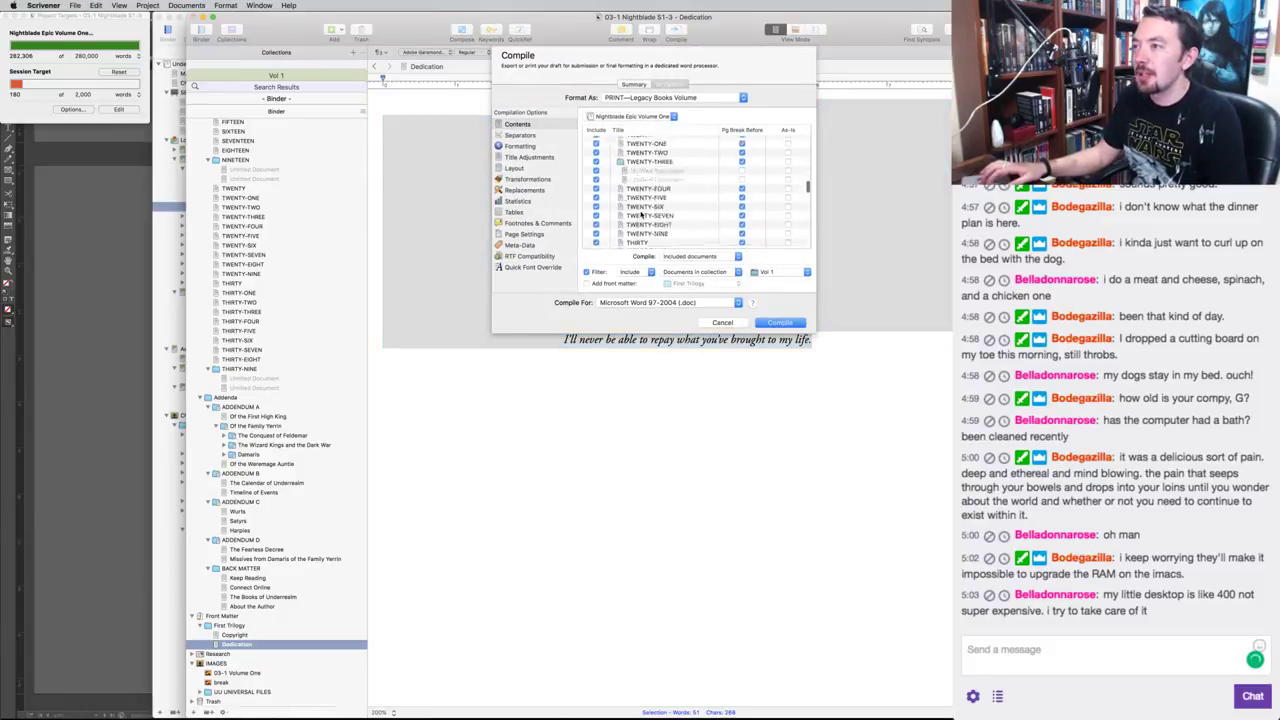
{"action": "scroll", "coordinate": [641, 213], "scroll_direction": "up", "scroll_amount": 8}
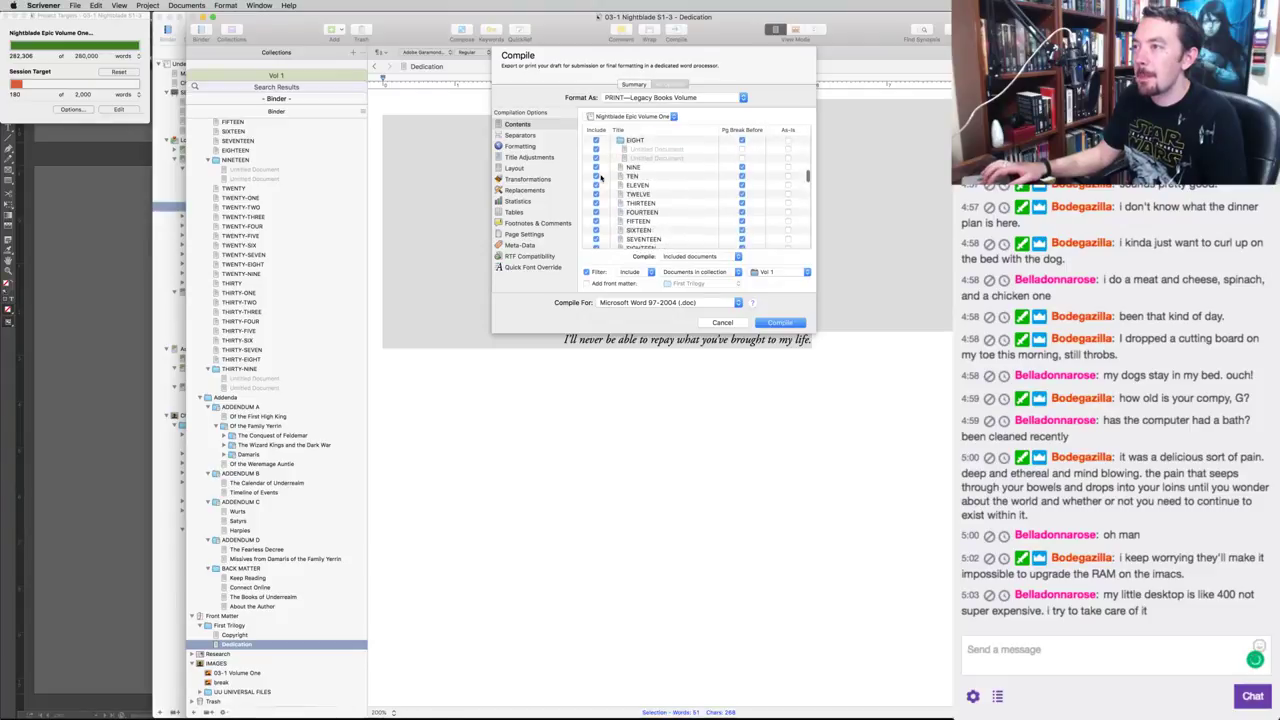
{"action": "scroll", "coordinate": [600, 180], "scroll_direction": "down", "scroll_amount": 15}
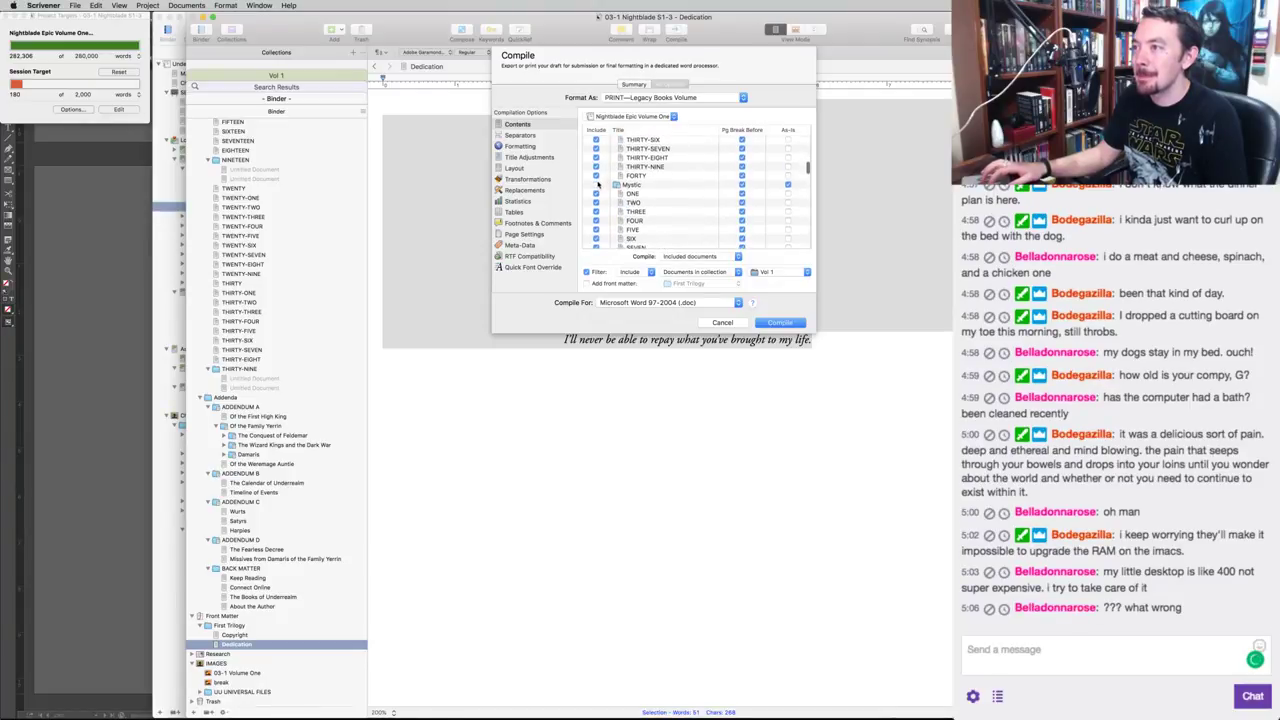
{"action": "scroll", "coordinate": [612, 190], "scroll_direction": "up", "scroll_amount": 15}
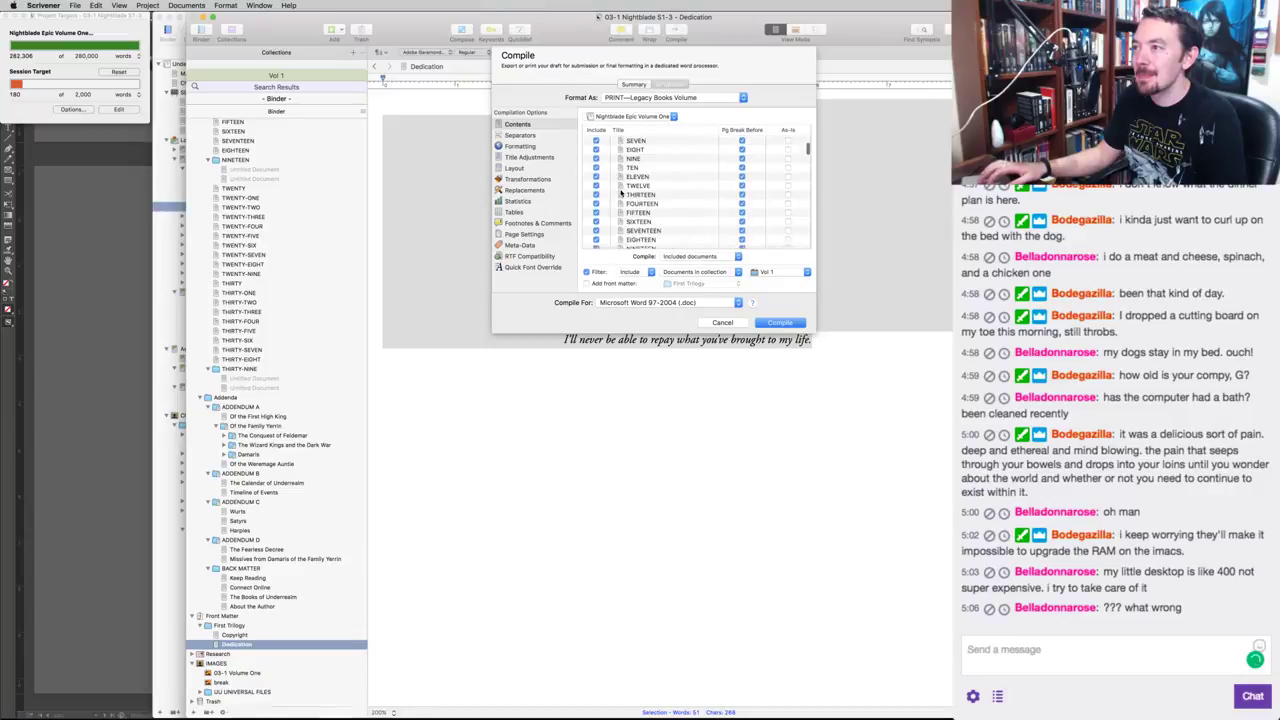
{"action": "scroll", "coordinate": [621, 193], "scroll_direction": "up", "scroll_amount": 5}
{"action": "left_click", "coordinate": [596, 160]}
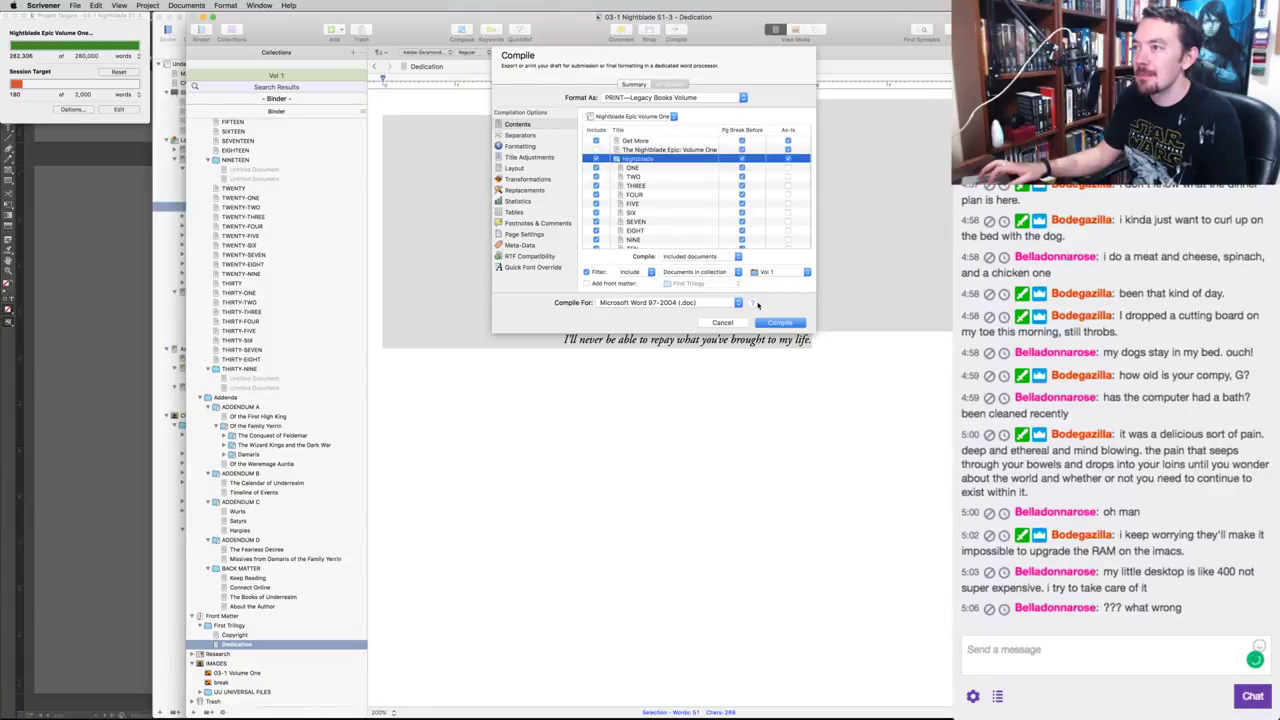
{"action": "left_click", "coordinate": [770, 324], "text": "alt"}
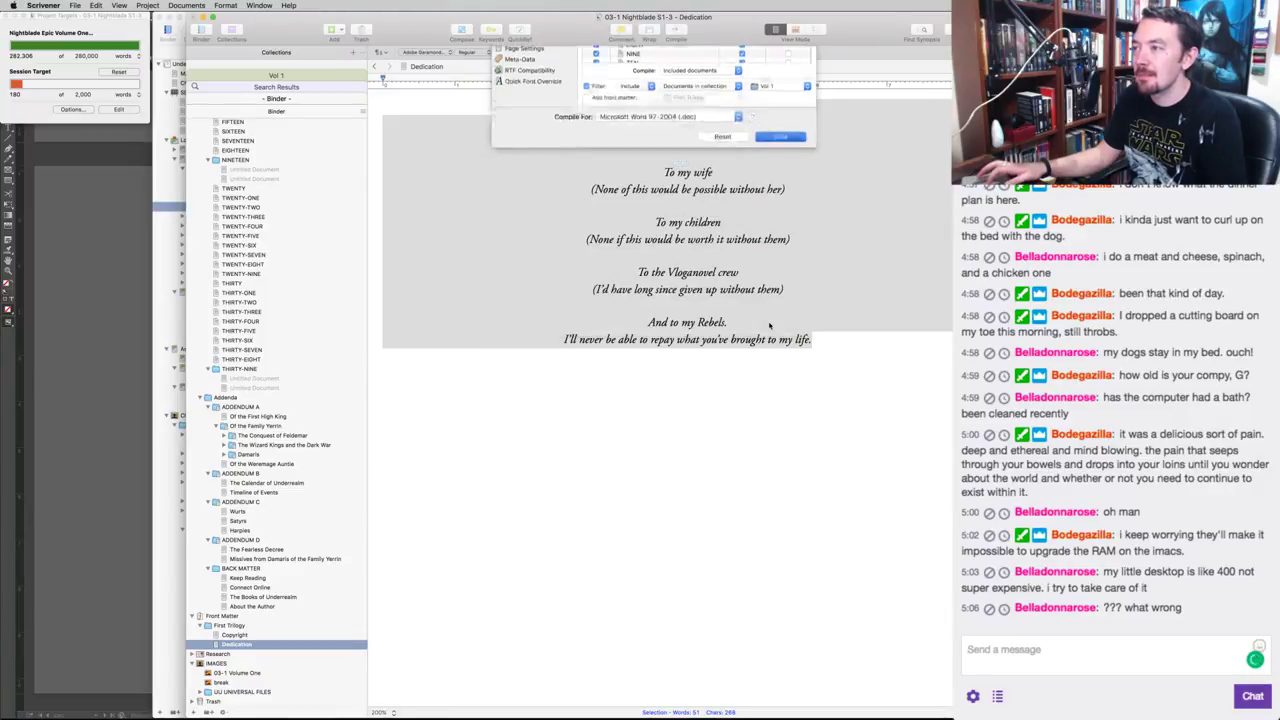
{"action": "left_click", "coordinate": [737, 328]}
Switch to InDesign and remove the tag "said Xain" on page 765 so the line reads "I am no poet.".
{"action": "key", "text": "super+Tab"}
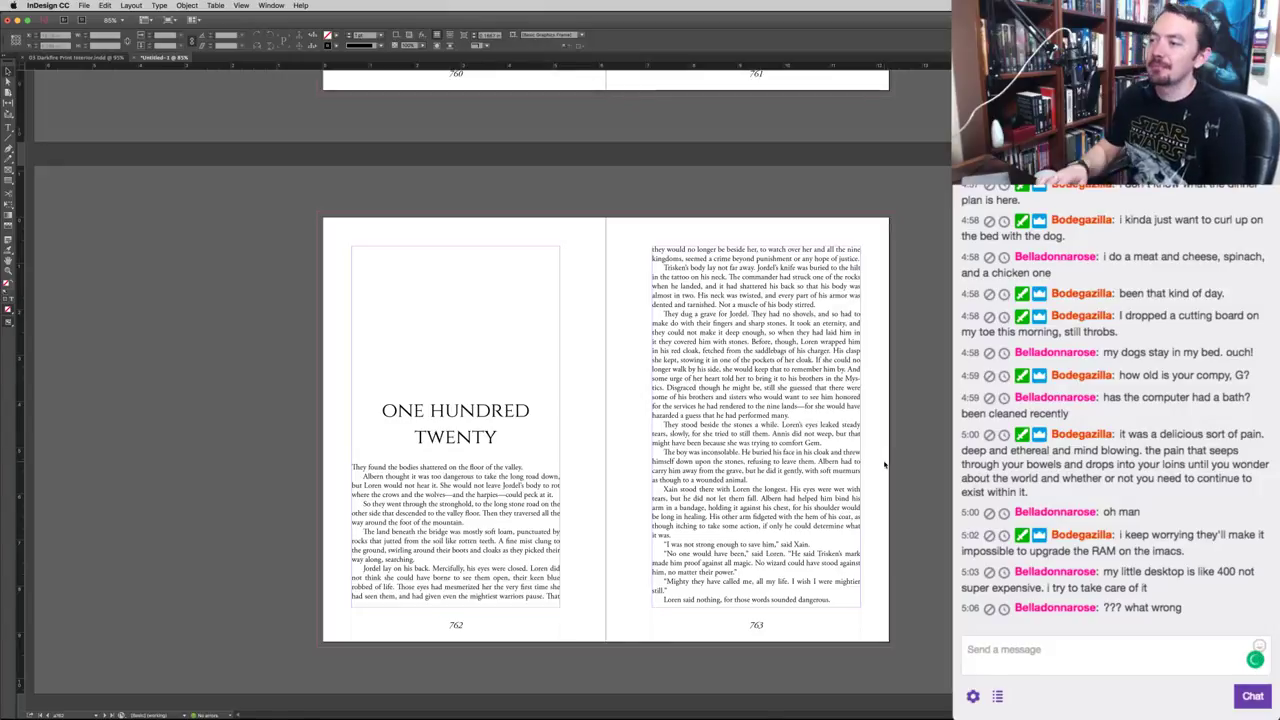
{"action": "key", "text": "Page_Down"}
{"action": "key", "text": "Page_Down"}
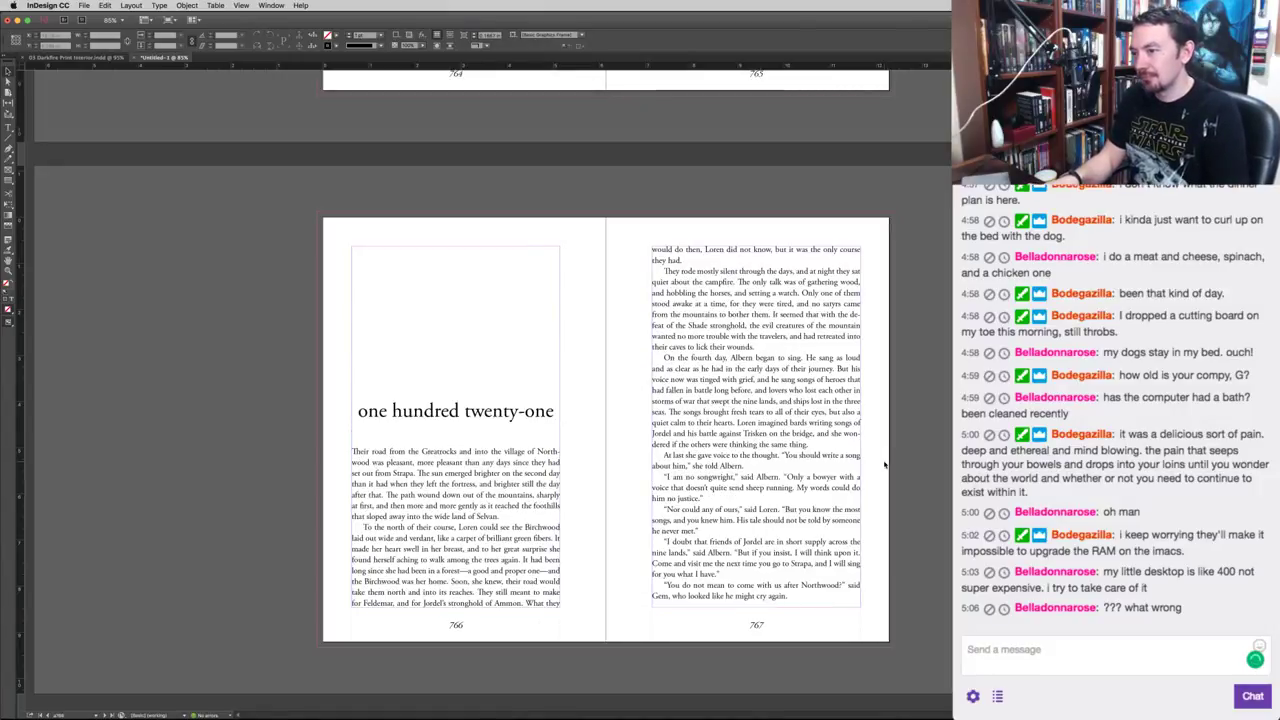
{"action": "key", "text": "Page_Up"}
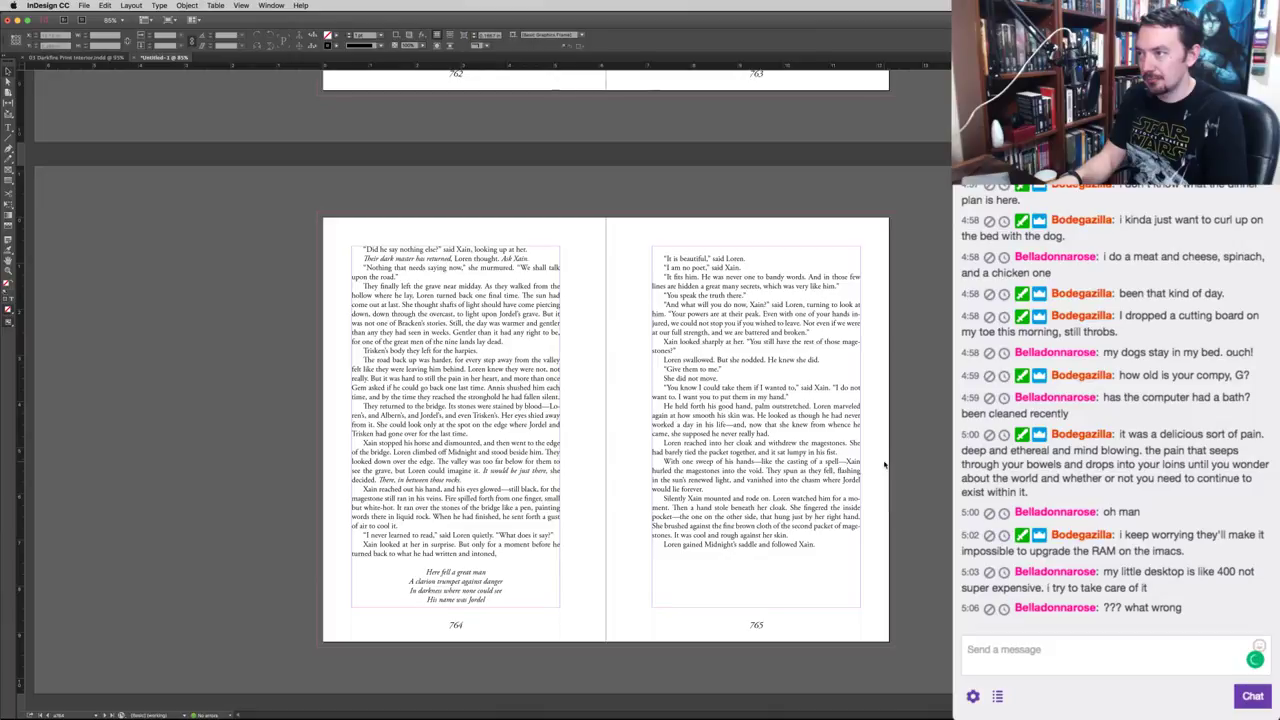
{"action": "key", "text": "t"}
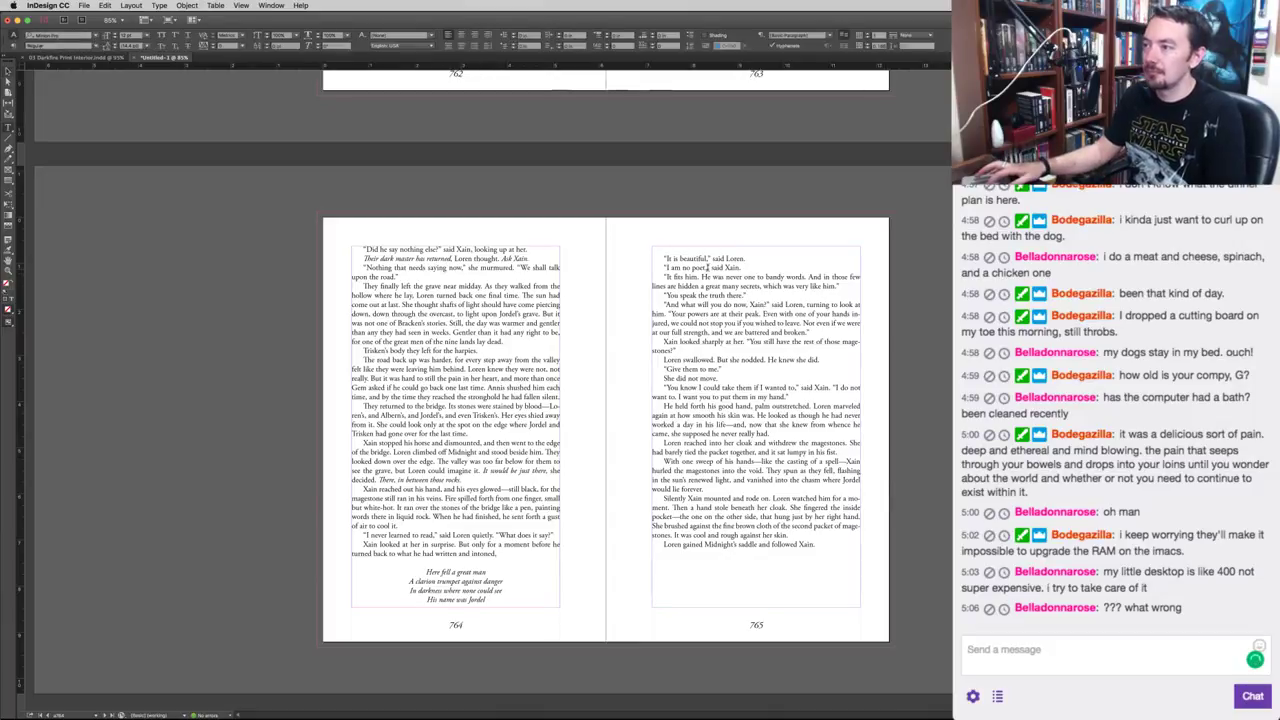
{"action": "left_click_drag", "start_coordinate": [705, 268], "coordinate": [742, 268]}
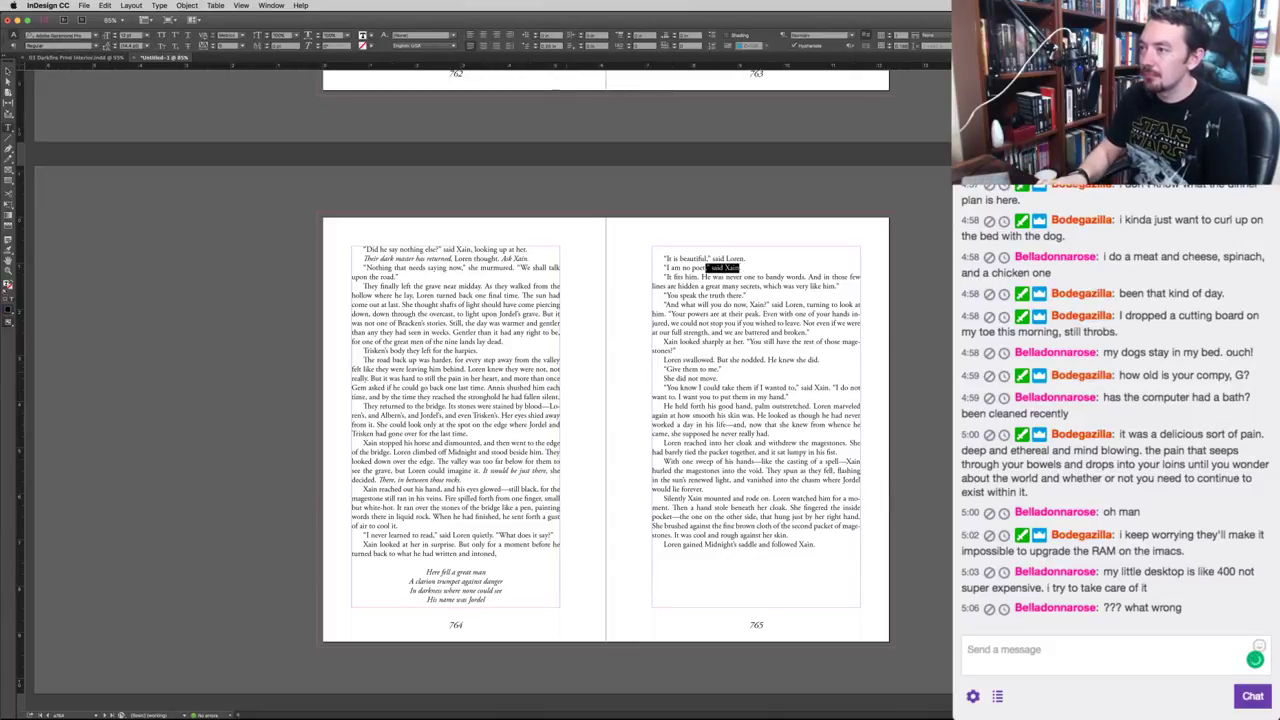
{"action": "type", "text": "."}
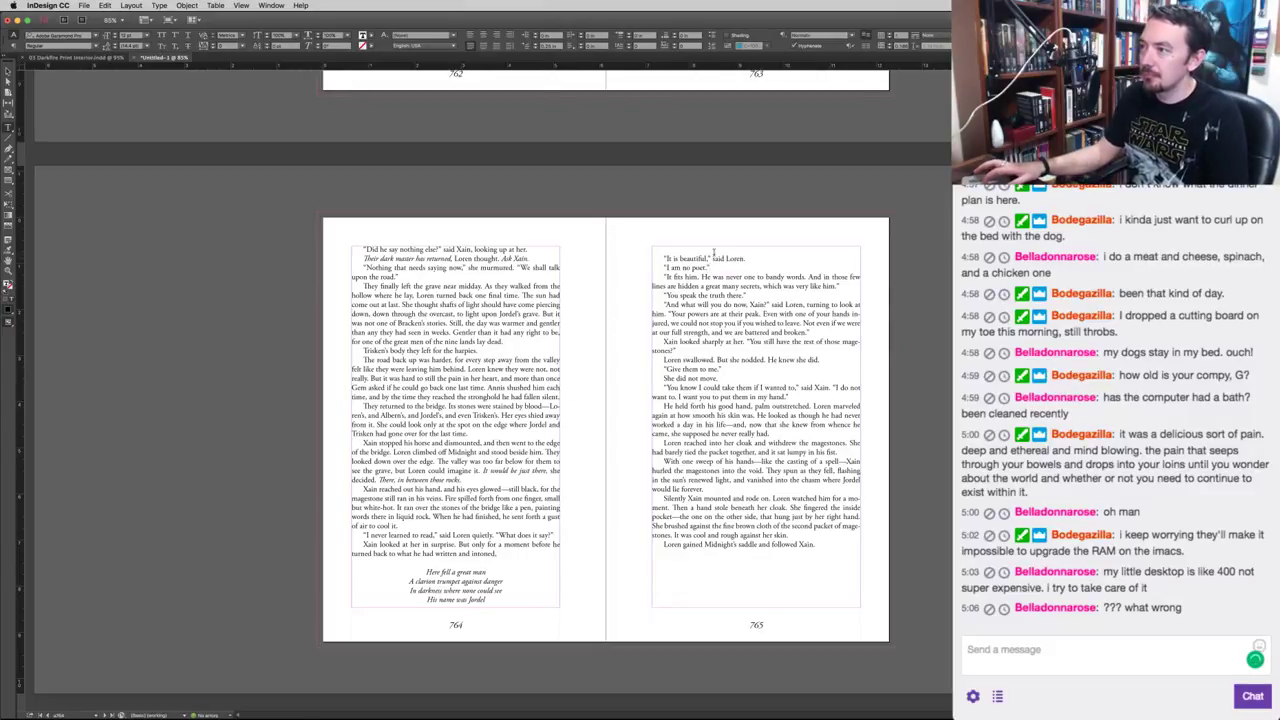
Try to delete the blank line above "It is beautiful" on page 765 and undo that deletion.
{"action": "key", "text": "Delete"}
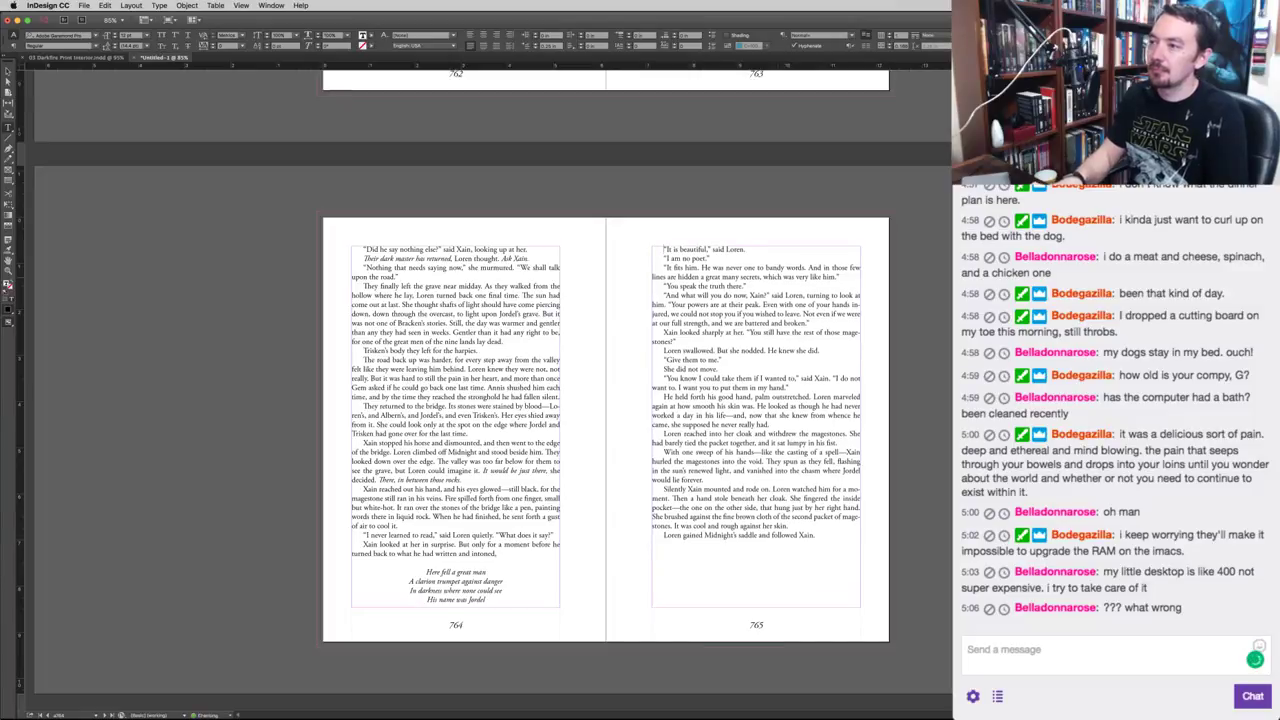
{"action": "key", "text": "Escape"}
{"action": "key", "text": "super+shift+a"}
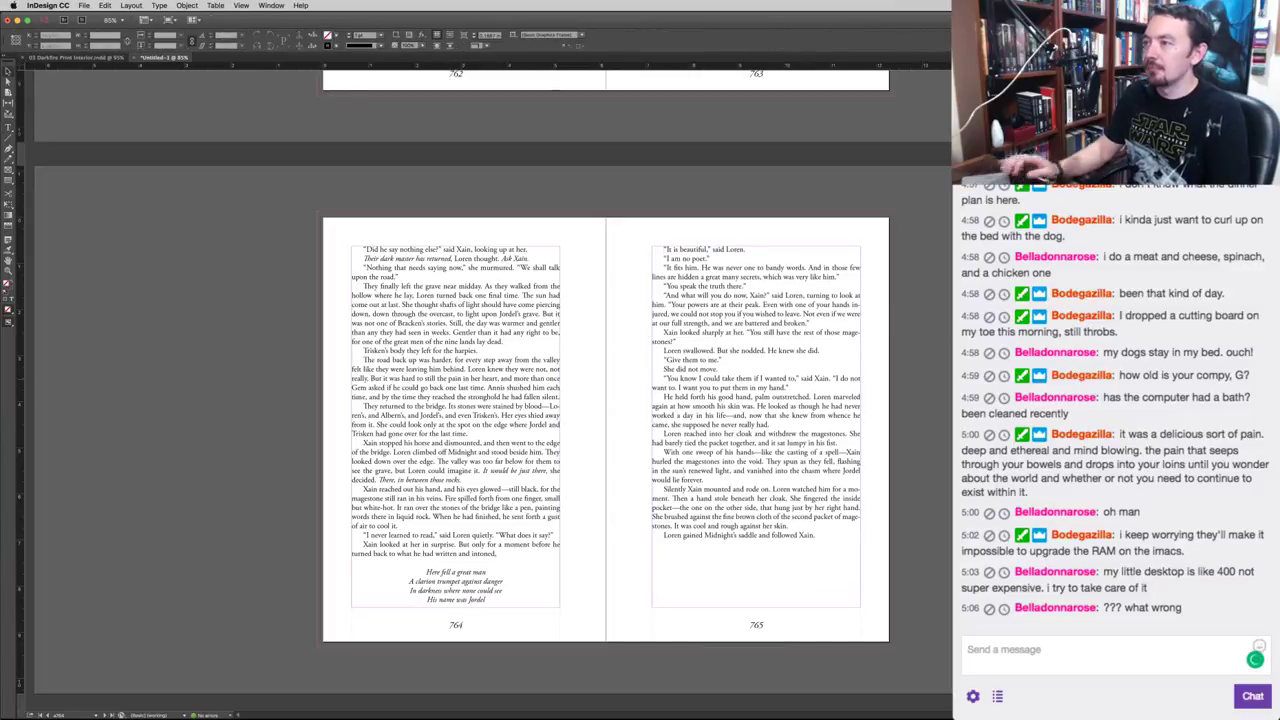
{"action": "key", "text": "ctrl+z"}
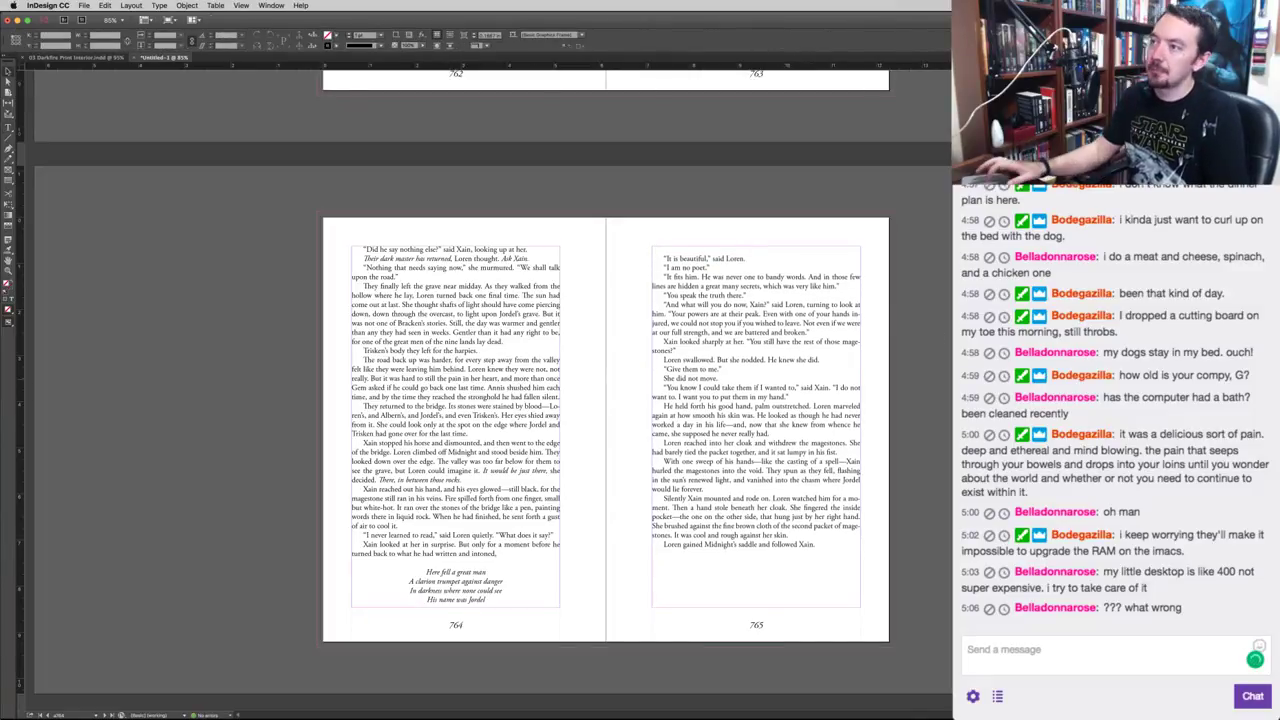
Switch to Scrivener and shorten the line in chapter THIRTY-EIGHT of the 03-1 Nightblade S1-3 project to "I am no poet.".
{"action": "key", "text": "super+Tab"}
{"action": "key", "text": "super+Tab"}
{"action": "key", "text": "super+shift+Tab"}
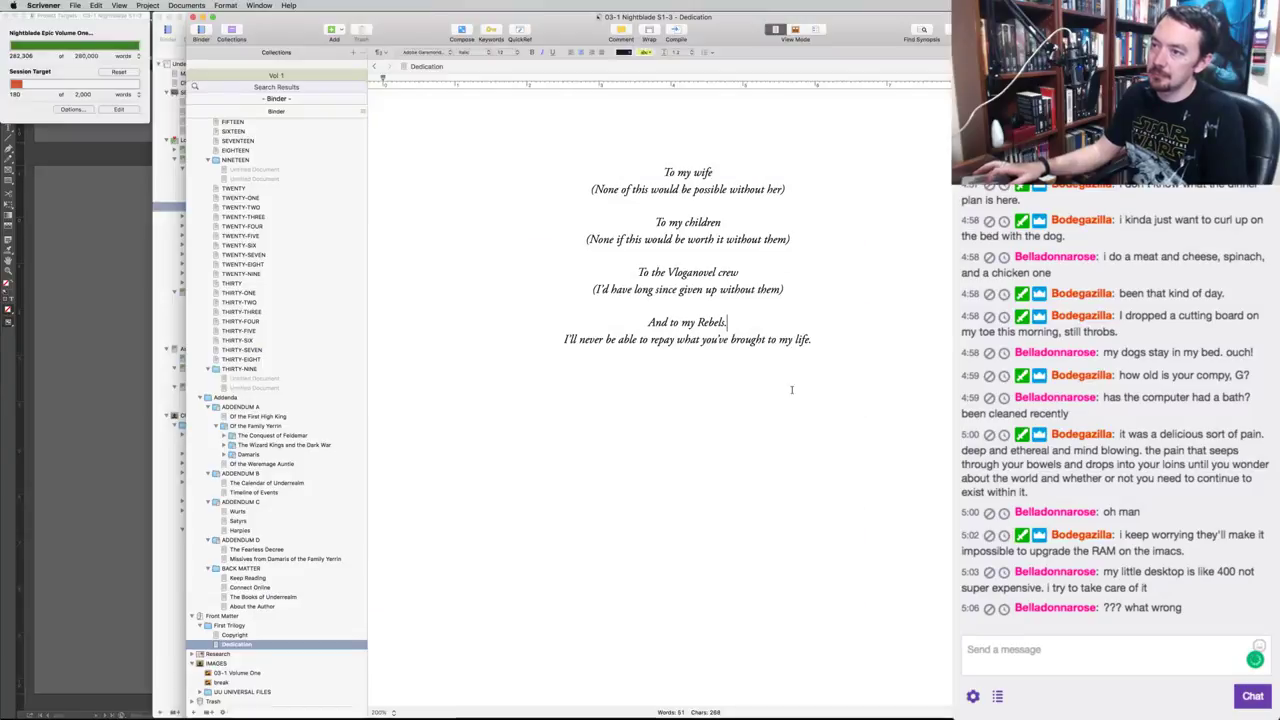
{"action": "left_click", "coordinate": [240, 360]}
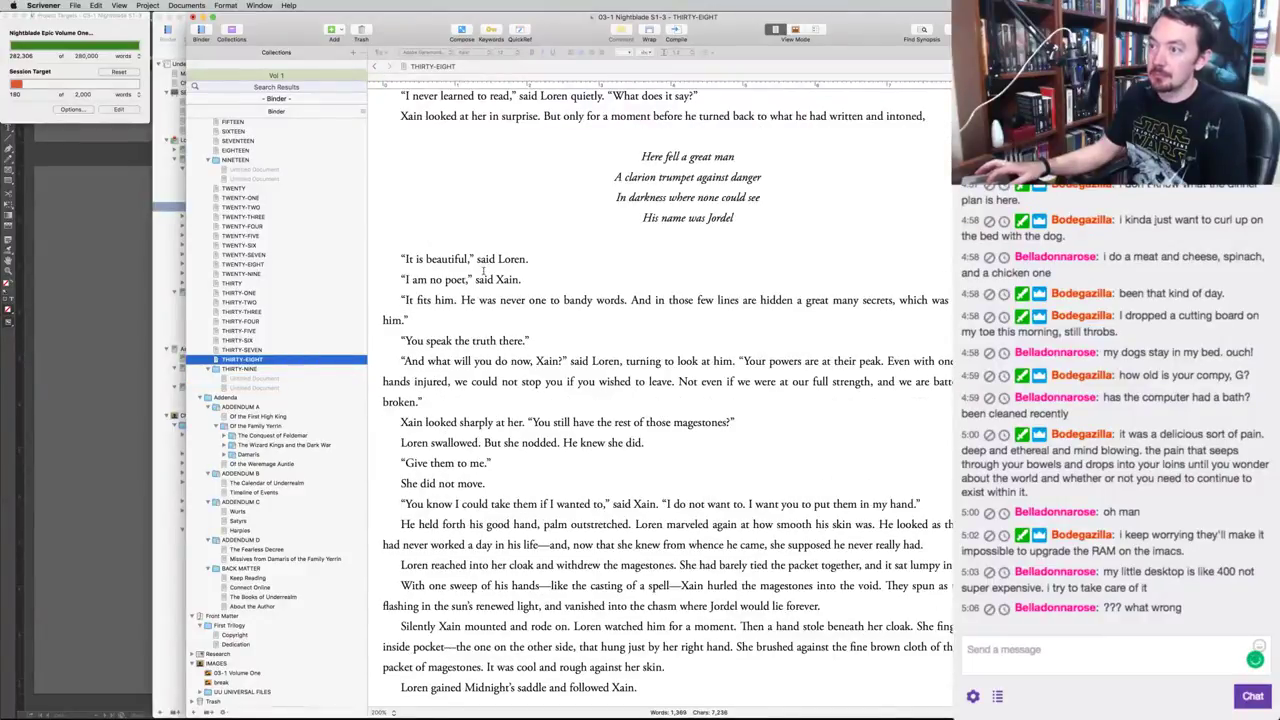
{"action": "left_click", "coordinate": [483, 273]}
{"action": "left_click_drag", "start_coordinate": [466, 280], "coordinate": [522, 280]}
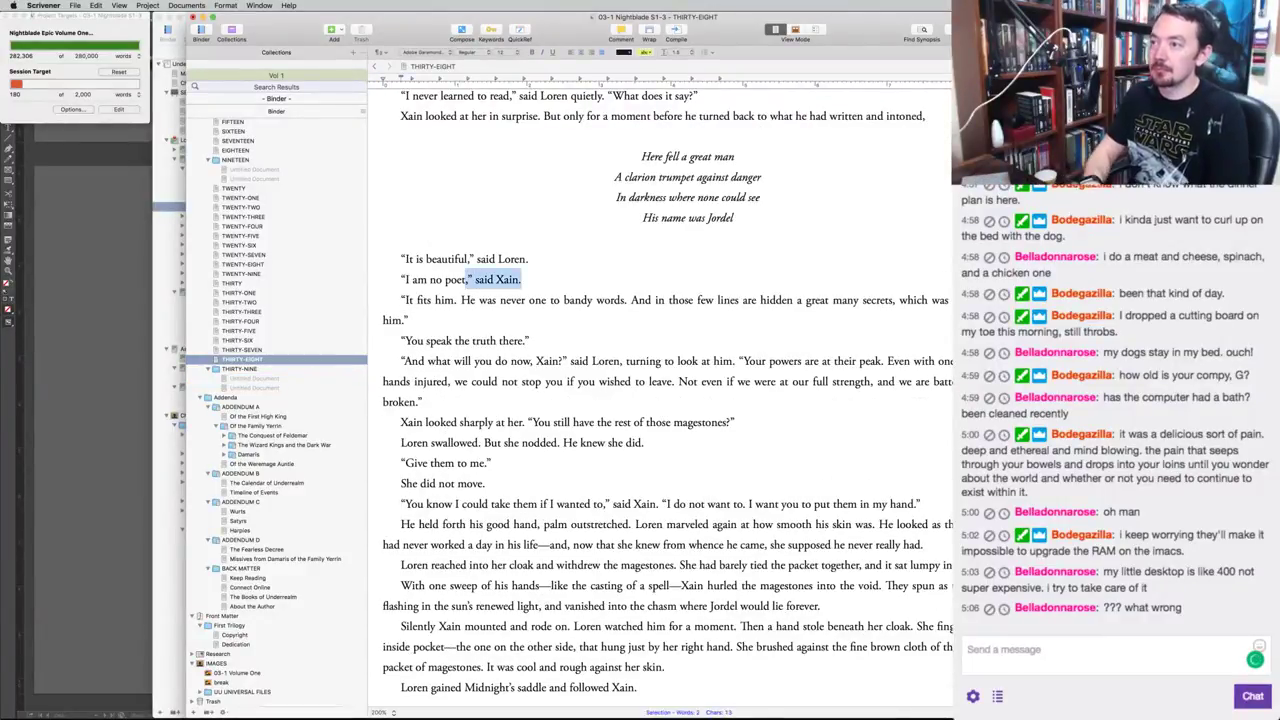
{"action": "type", "text": ".\""}
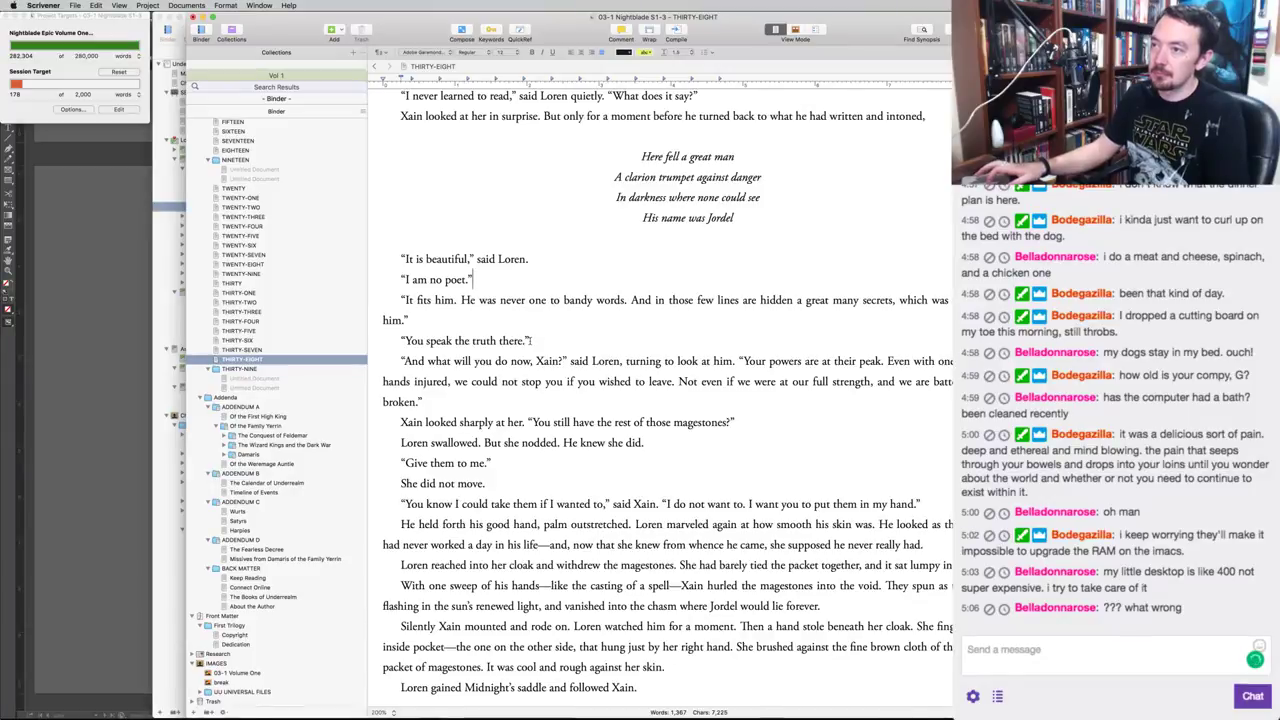
Make the same edit in chapter THIRTY-EIGHT of the 03 Darkfire project, shortening the line to "I am no poet.".
{"action": "left_click", "coordinate": [259, 5]}
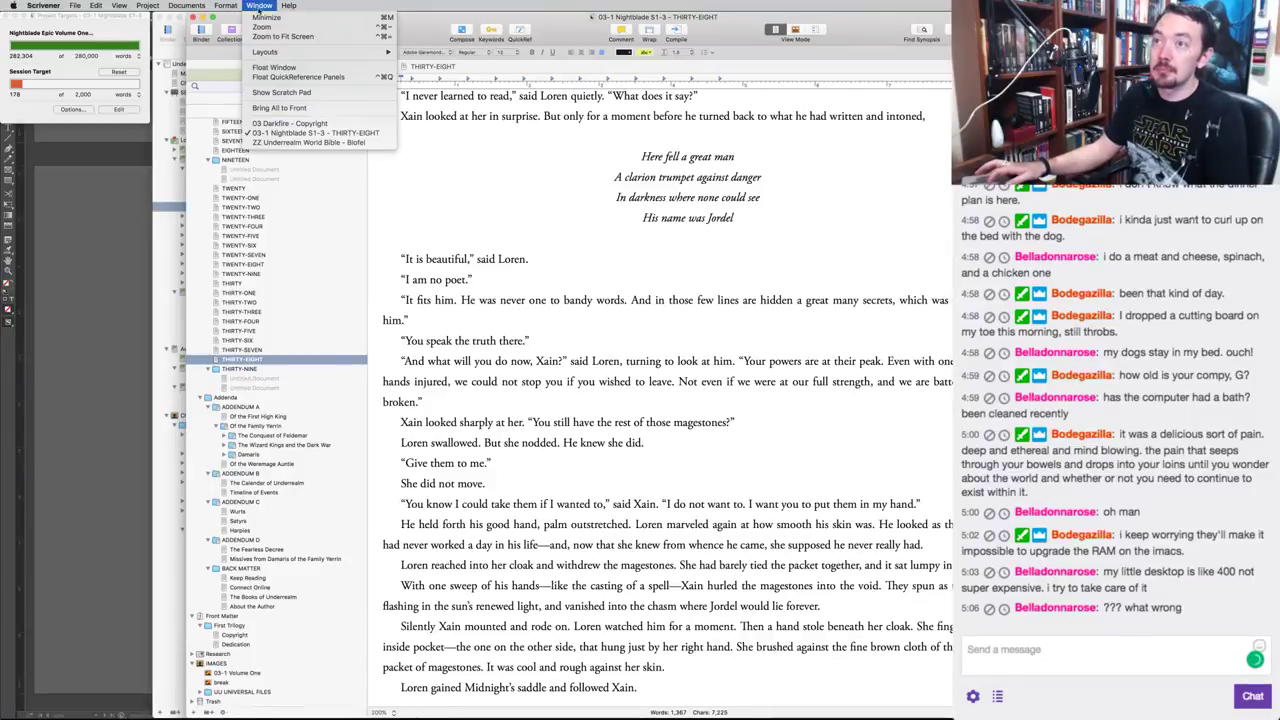
{"action": "left_click", "coordinate": [289, 122]}
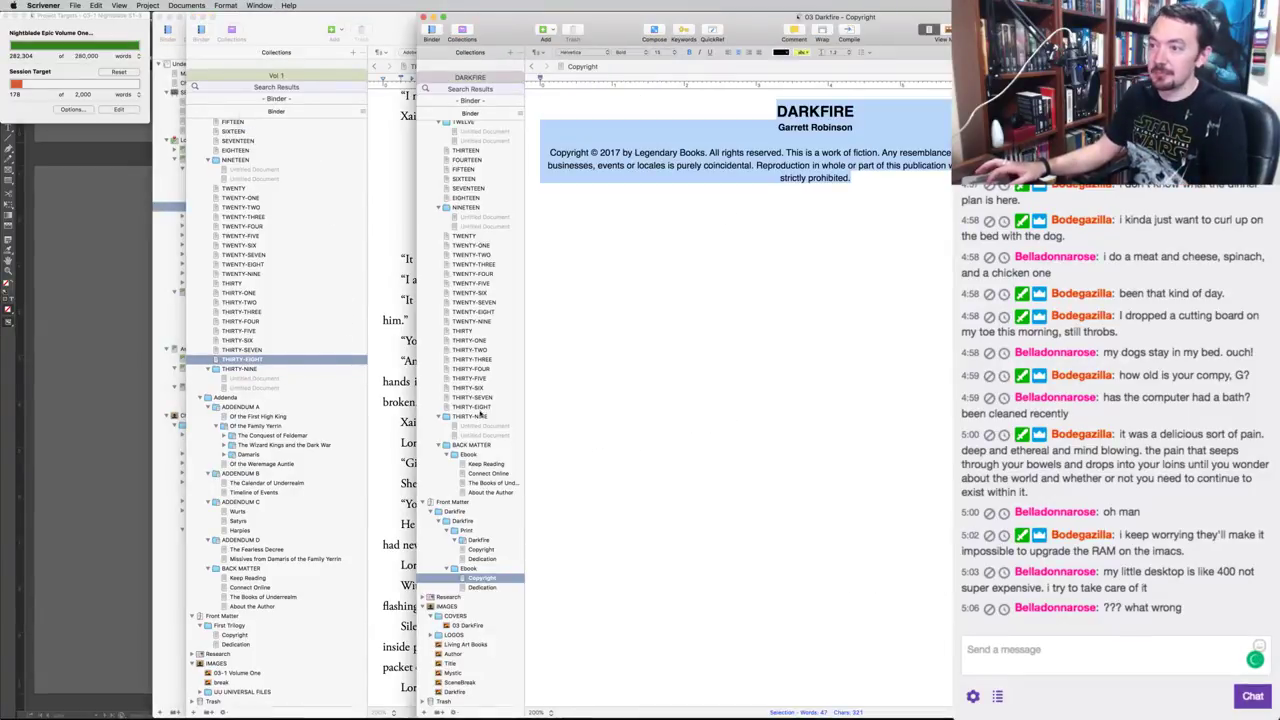
{"action": "left_click", "coordinate": [472, 407]}
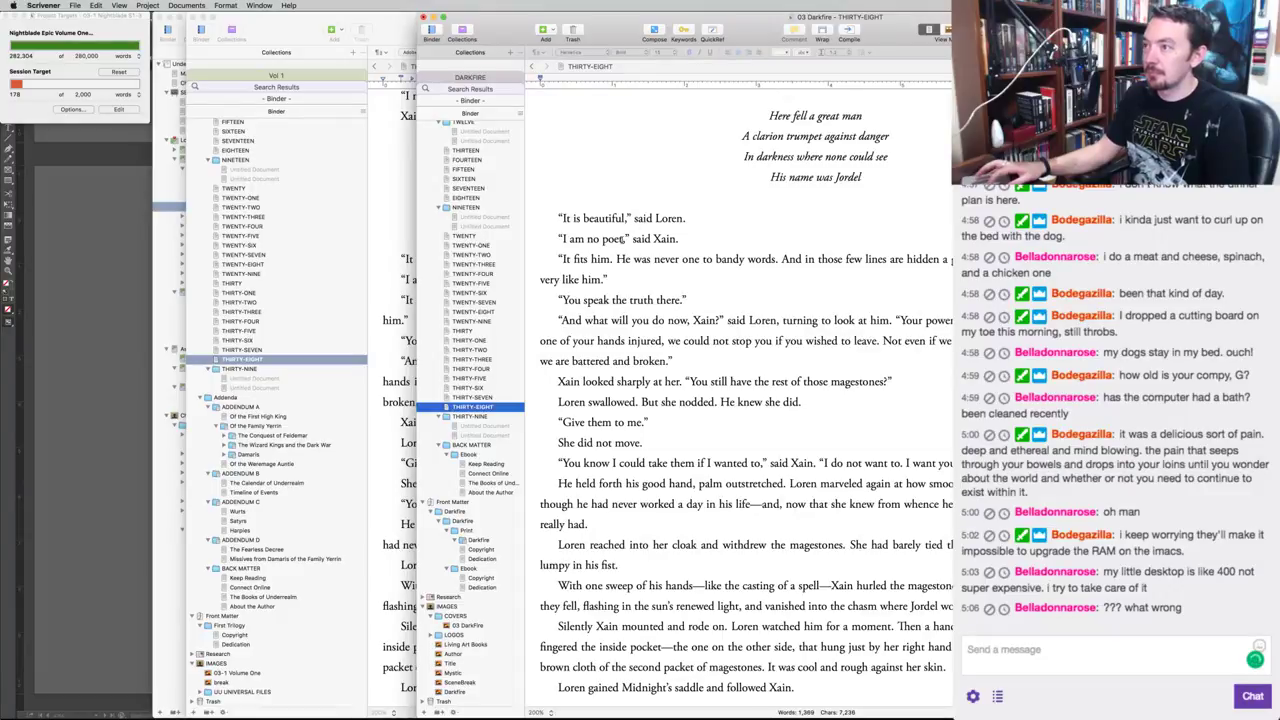
{"action": "left_click", "coordinate": [624, 239]}
{"action": "left_click_drag", "start_coordinate": [623, 239], "coordinate": [680, 239]}
{"action": "type", "text": "."}
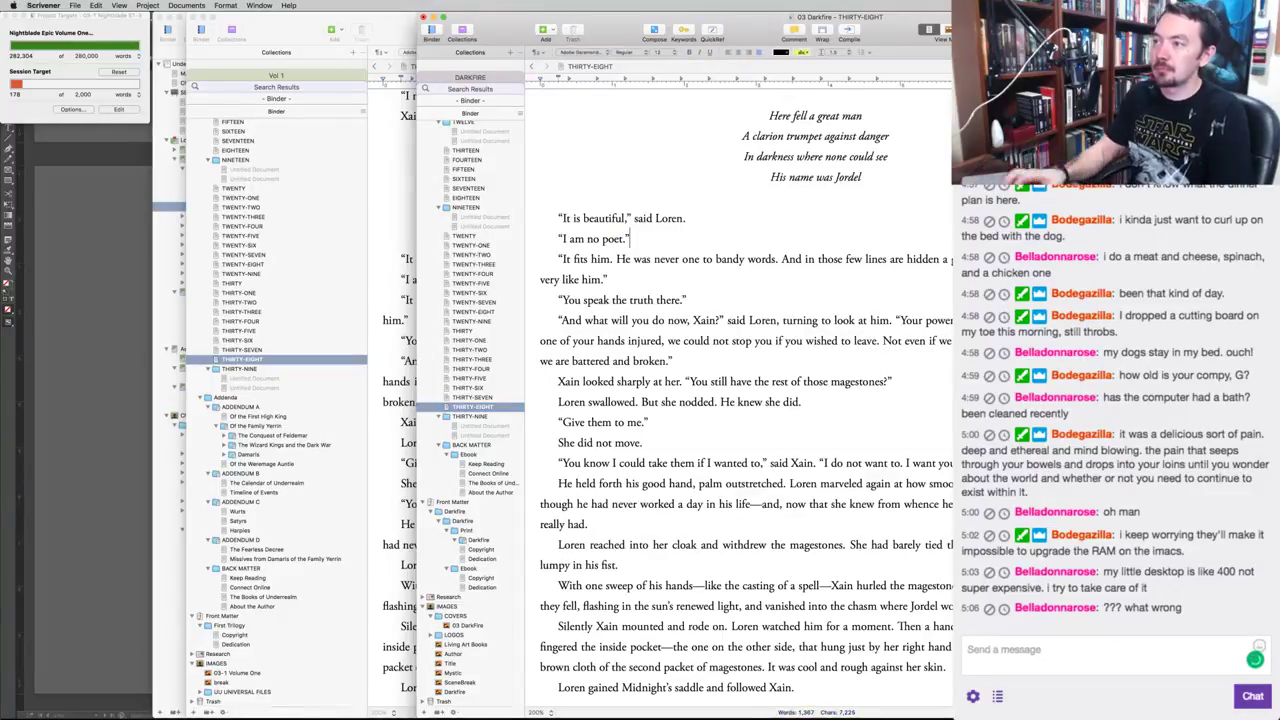
Examine the chapter One Hundred Twenty-One heading on page 766 in InDesign, and open the compile settings of the Nightblade S1-3 project in Scrivener.
{"action": "left_click", "coordinate": [89, 380]}
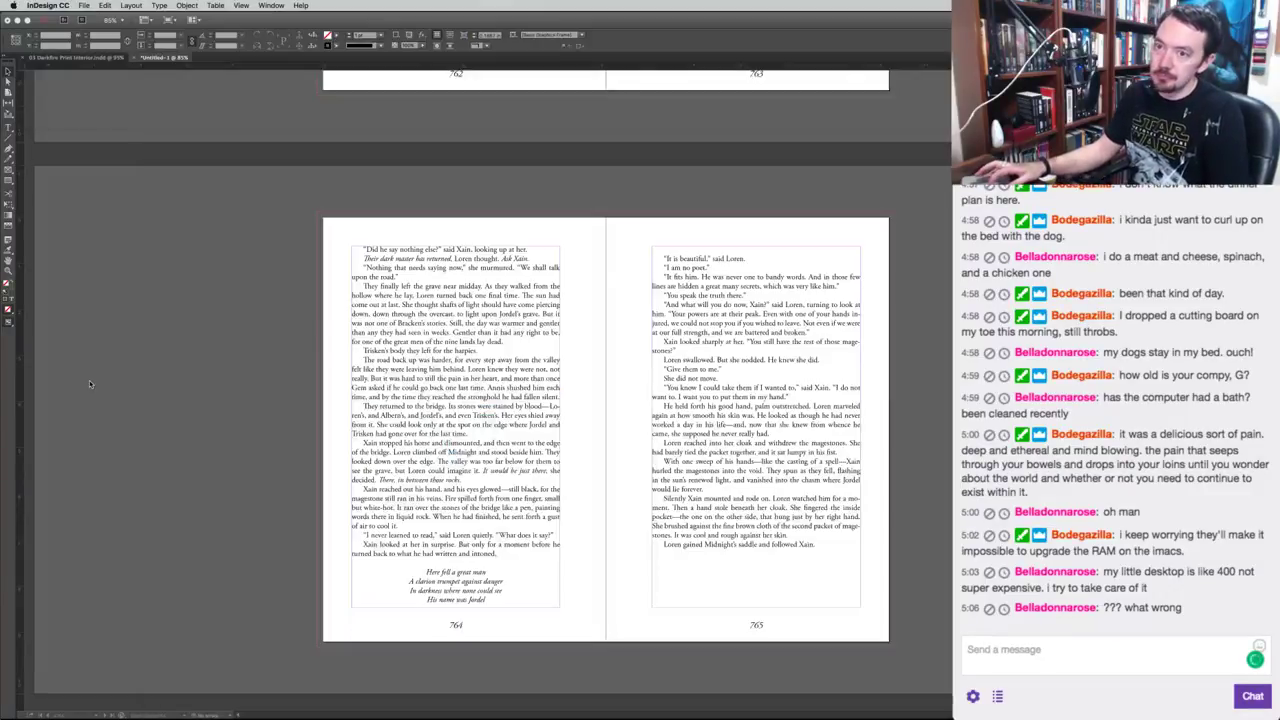
{"action": "key", "text": "Page_Down"}
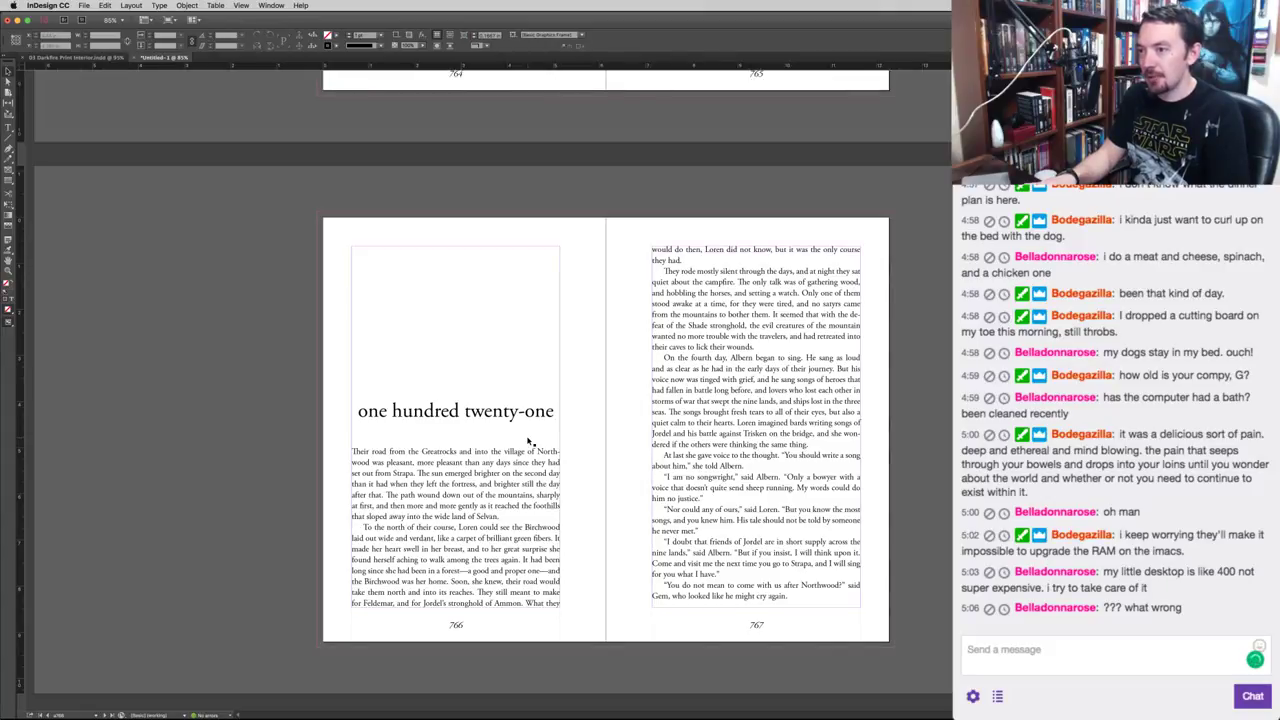
{"action": "key", "text": "super+Tab"}
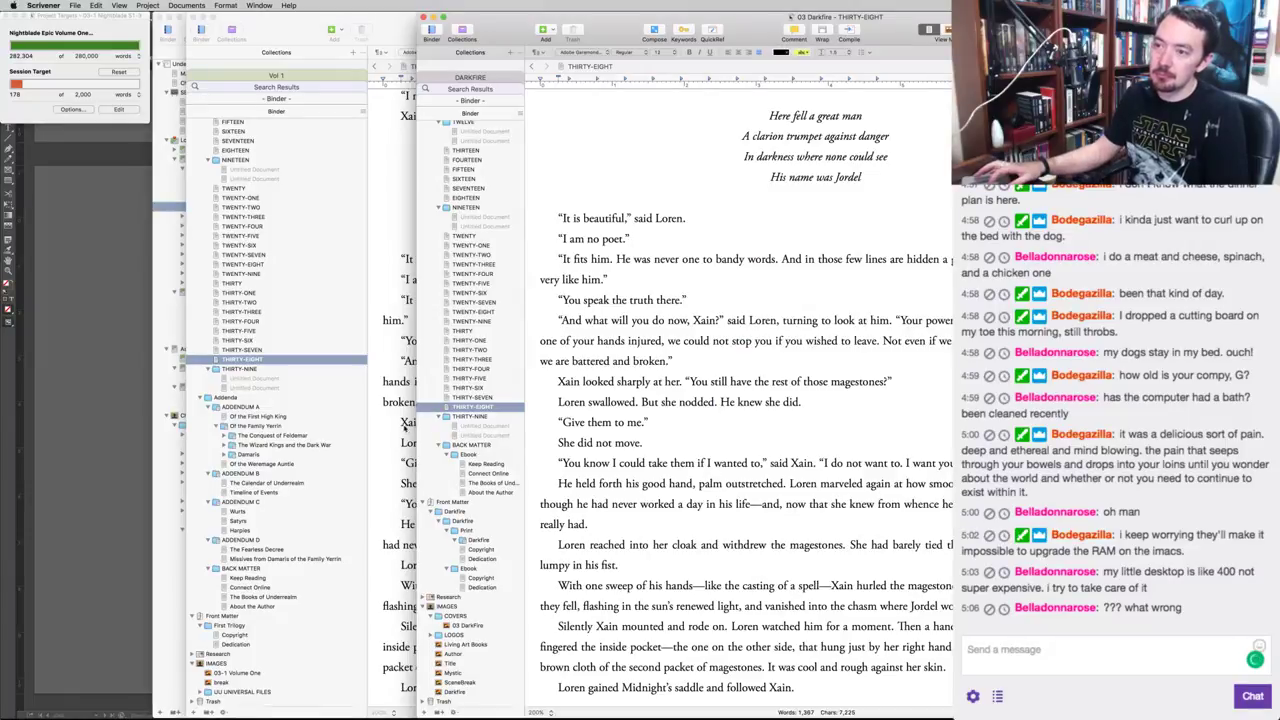
{"action": "left_click", "coordinate": [401, 424]}
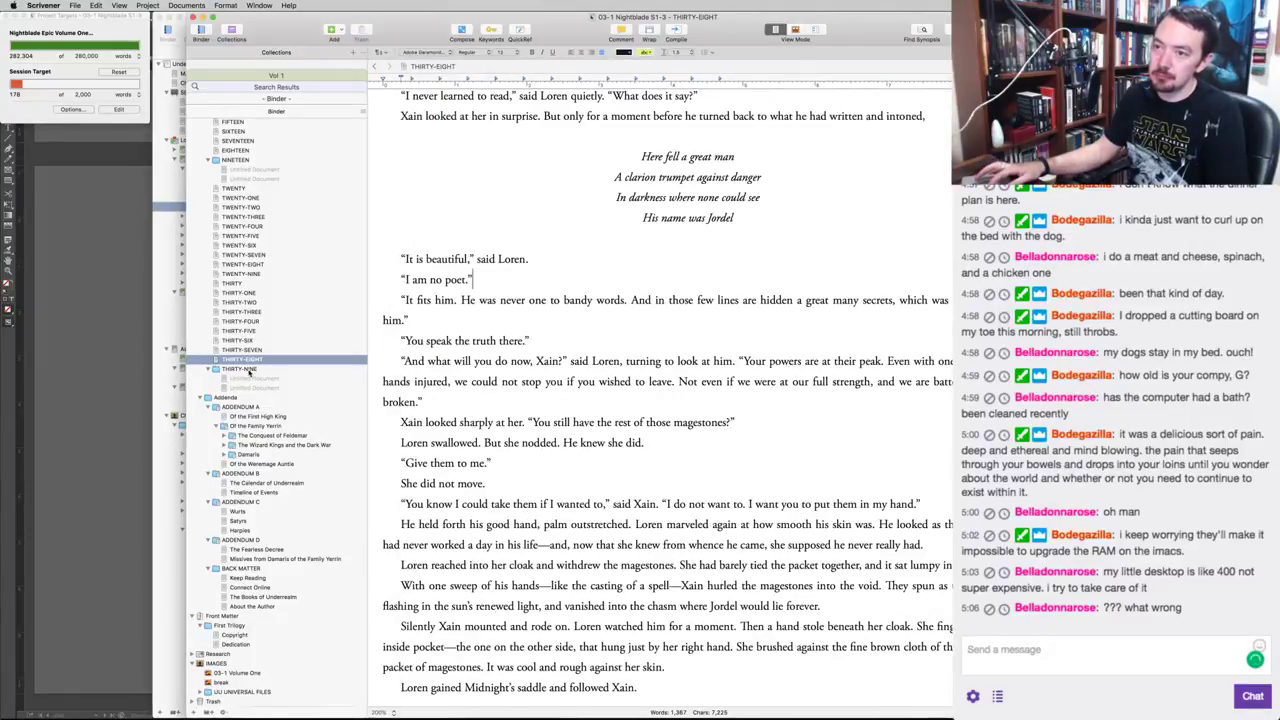
{"action": "key", "text": "super+alt+e"}
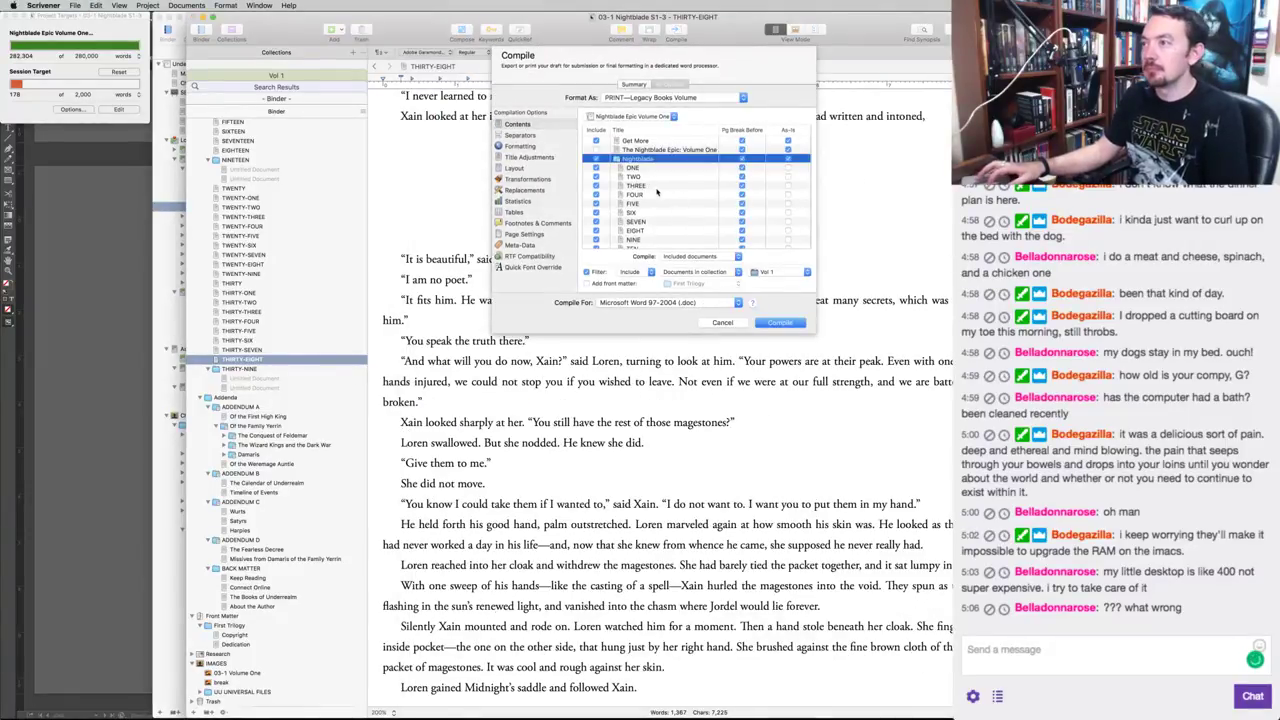
Examine the compile formatting of the Level 1 and Level 2 folders, including the Level 2 folder's title prefix and suffix.
{"action": "left_click", "coordinate": [530, 147]}
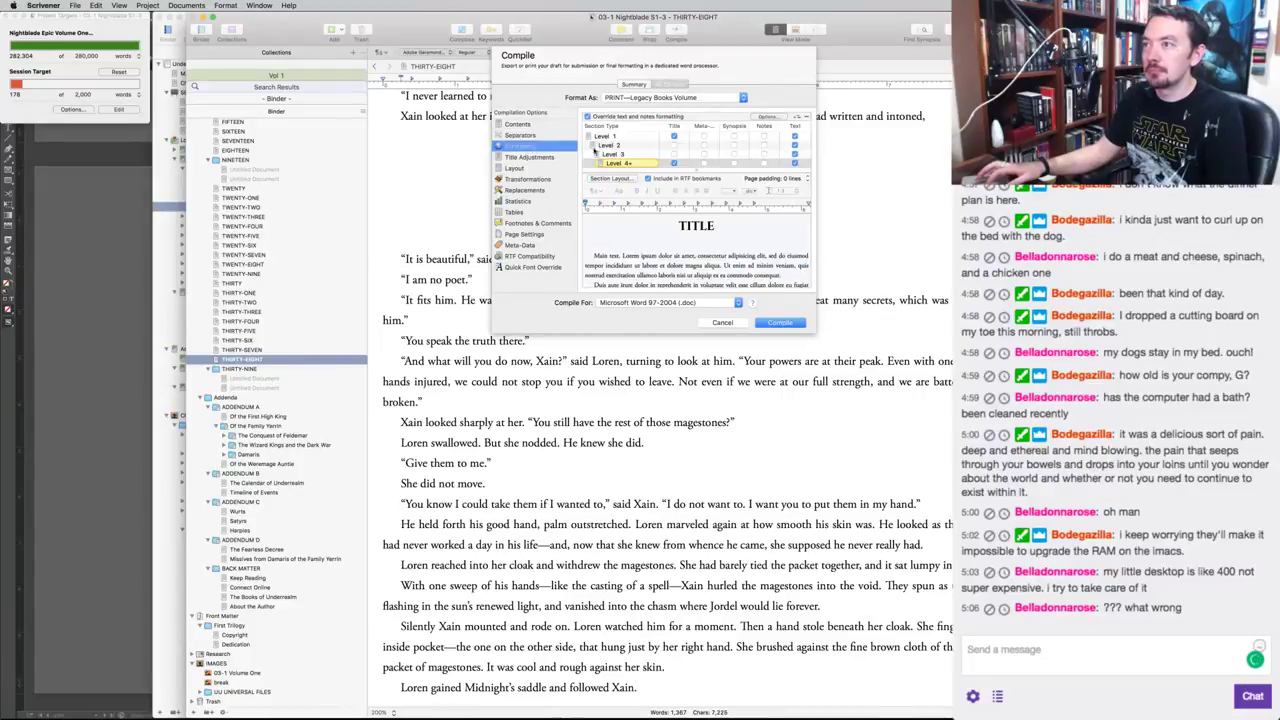
{"action": "scroll", "coordinate": [617, 147], "scroll_direction": "up", "scroll_amount": 3}
{"action": "left_click", "coordinate": [606, 137]}
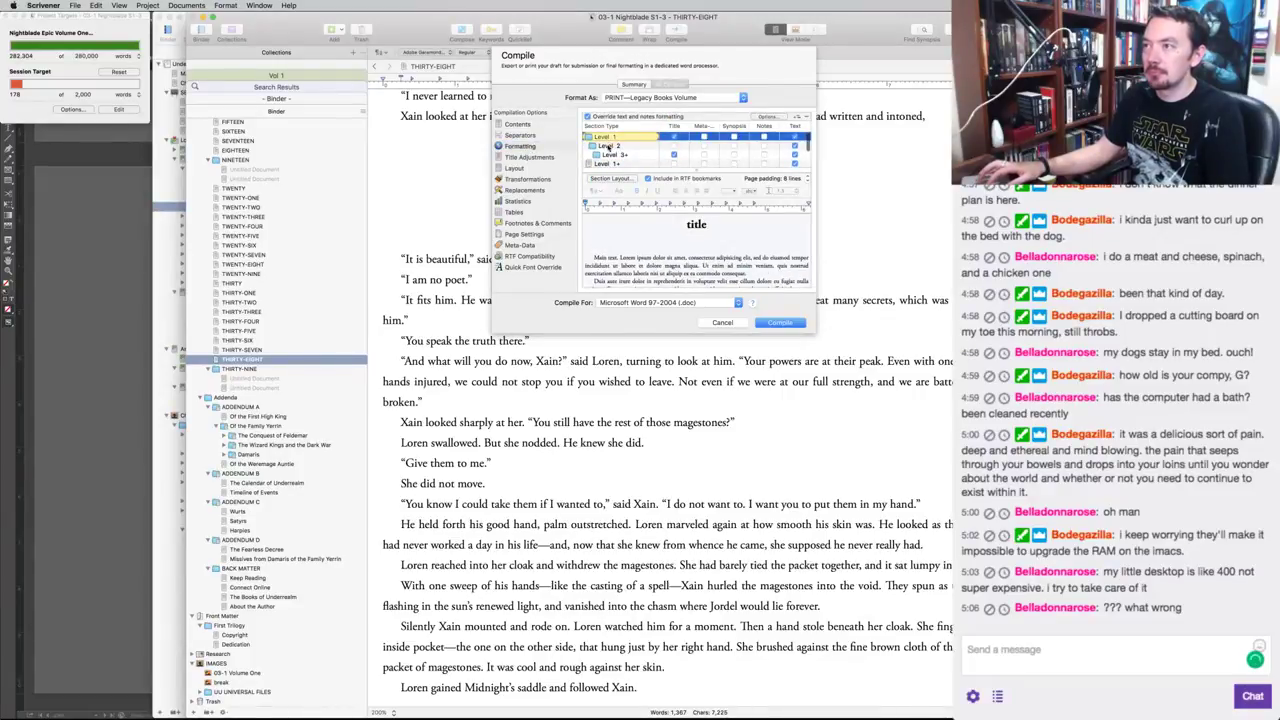
{"action": "left_click", "coordinate": [609, 146]}
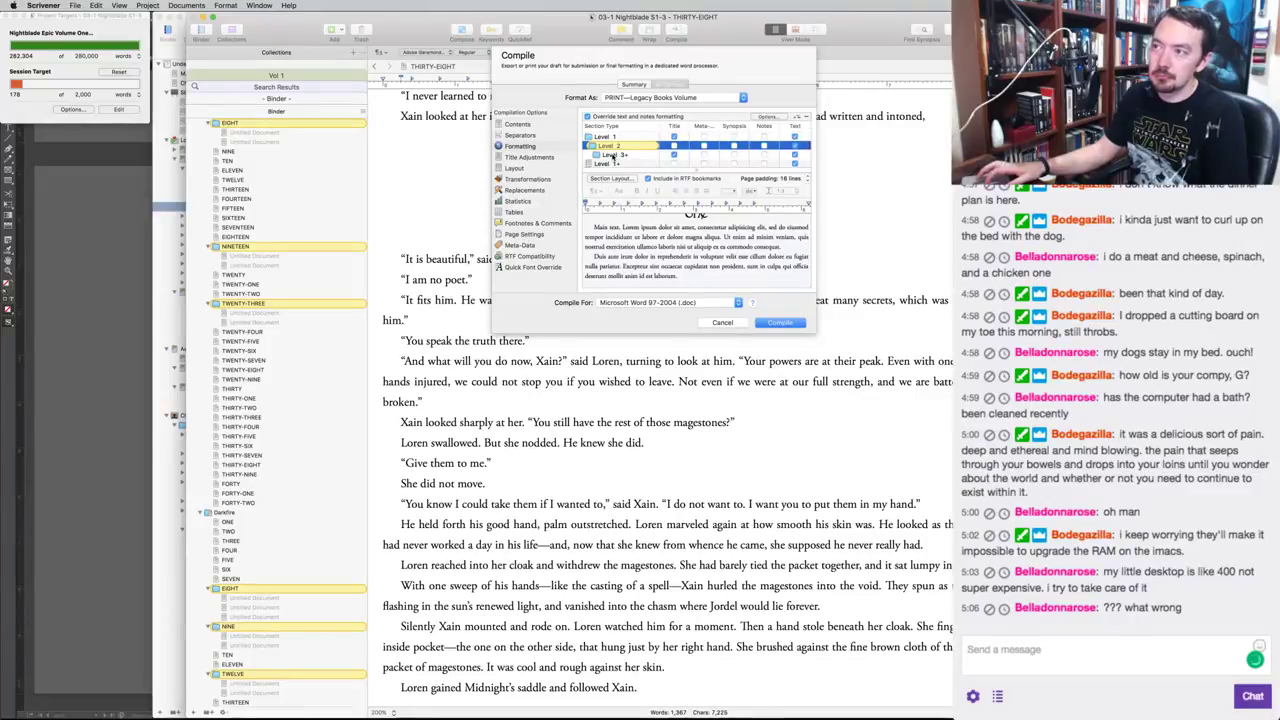
{"action": "left_click", "coordinate": [613, 178]}
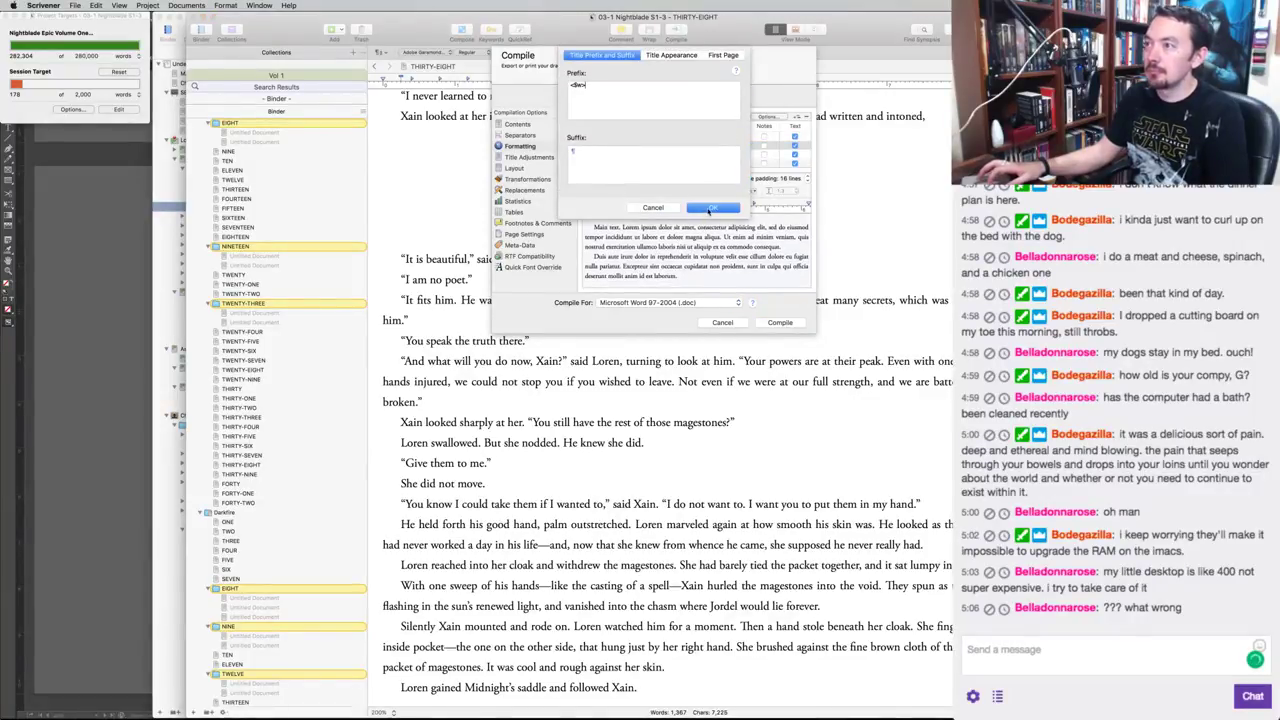
{"action": "left_click", "coordinate": [700, 207]}
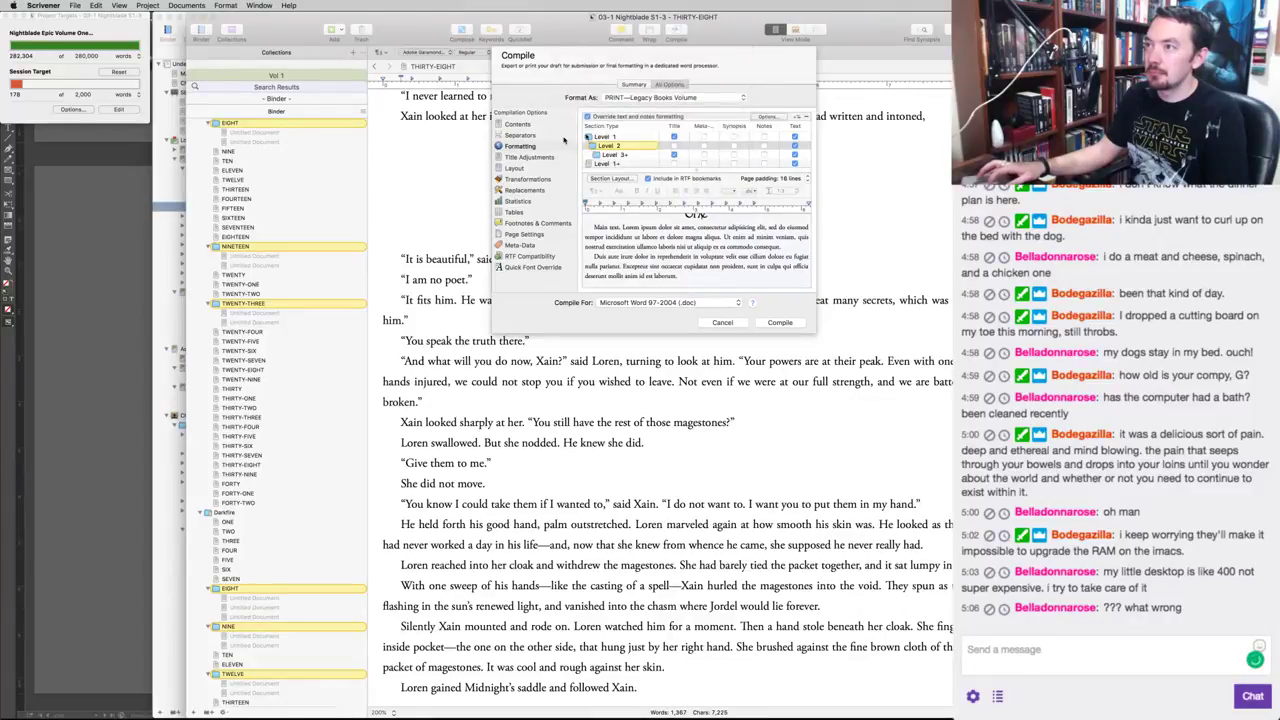
Examine the Level 2 document formatting in the compile settings, including its section layout's title prefix and suffix.
{"action": "left_click", "coordinate": [612, 145]}
{"action": "left_click", "coordinate": [614, 165]}
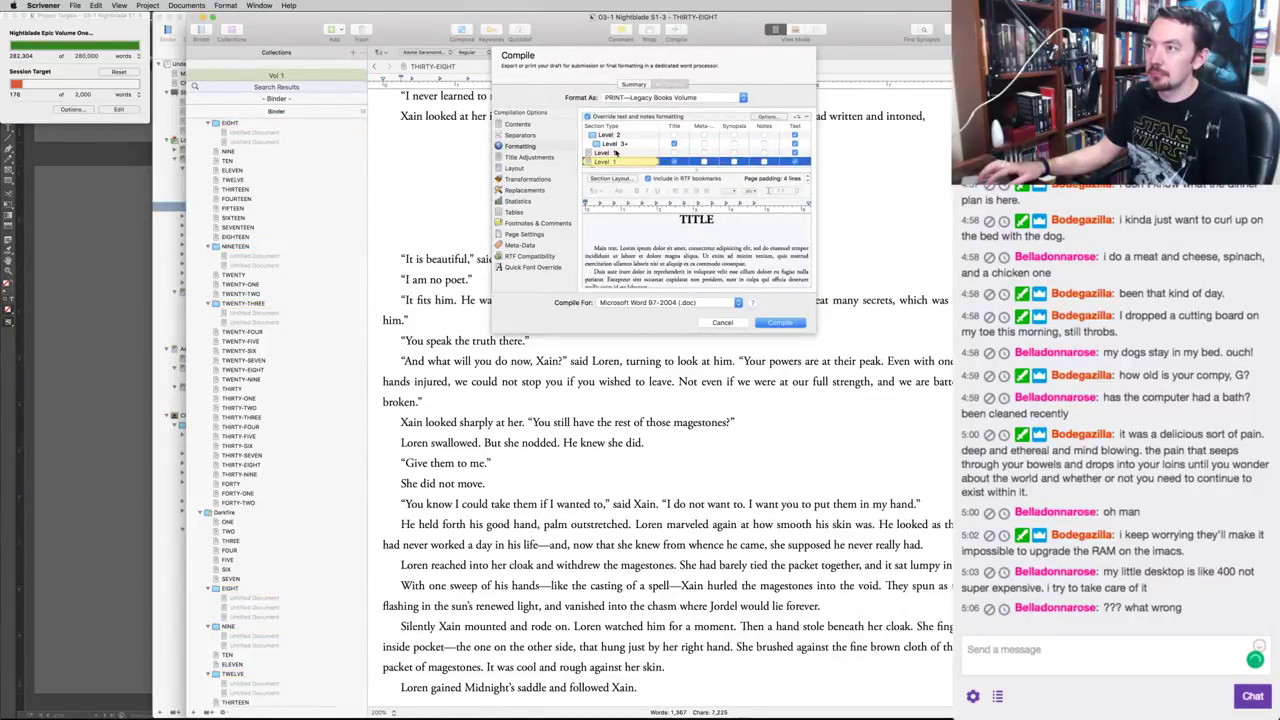
{"action": "scroll", "coordinate": [615, 152], "scroll_direction": "up", "scroll_amount": 1}
{"action": "left_click", "coordinate": [615, 152]}
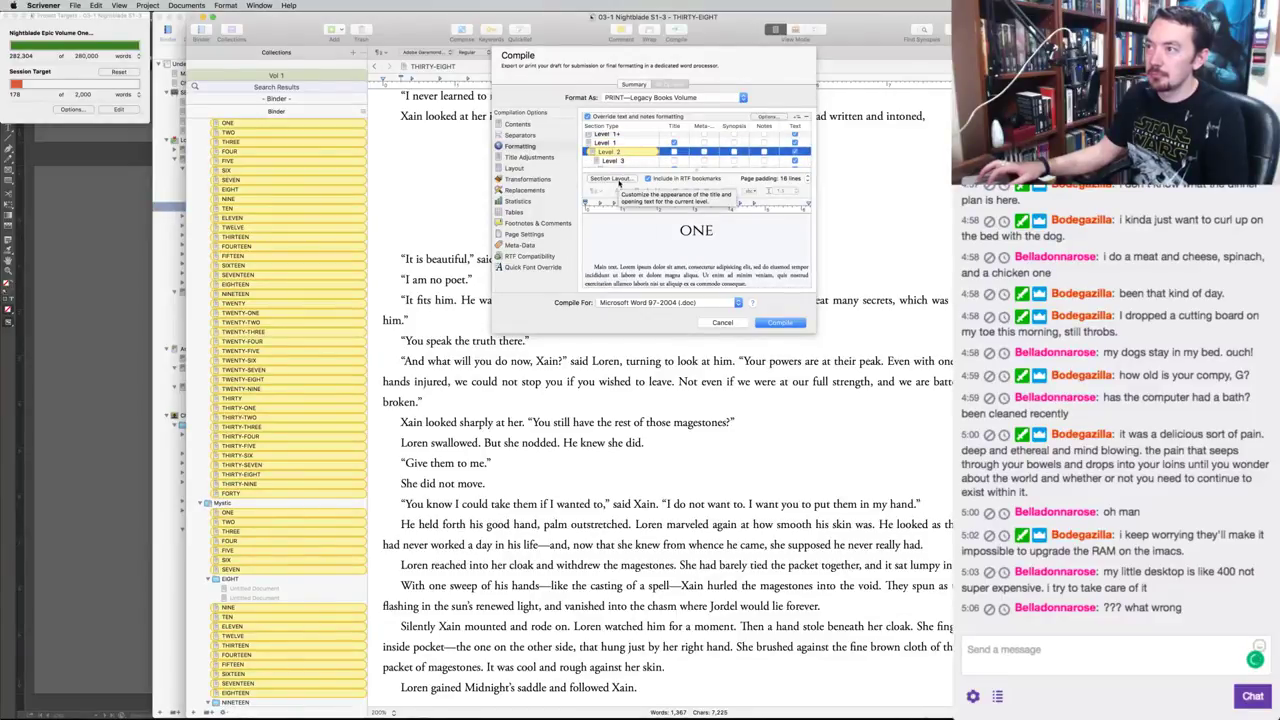
{"action": "left_click", "coordinate": [619, 183]}
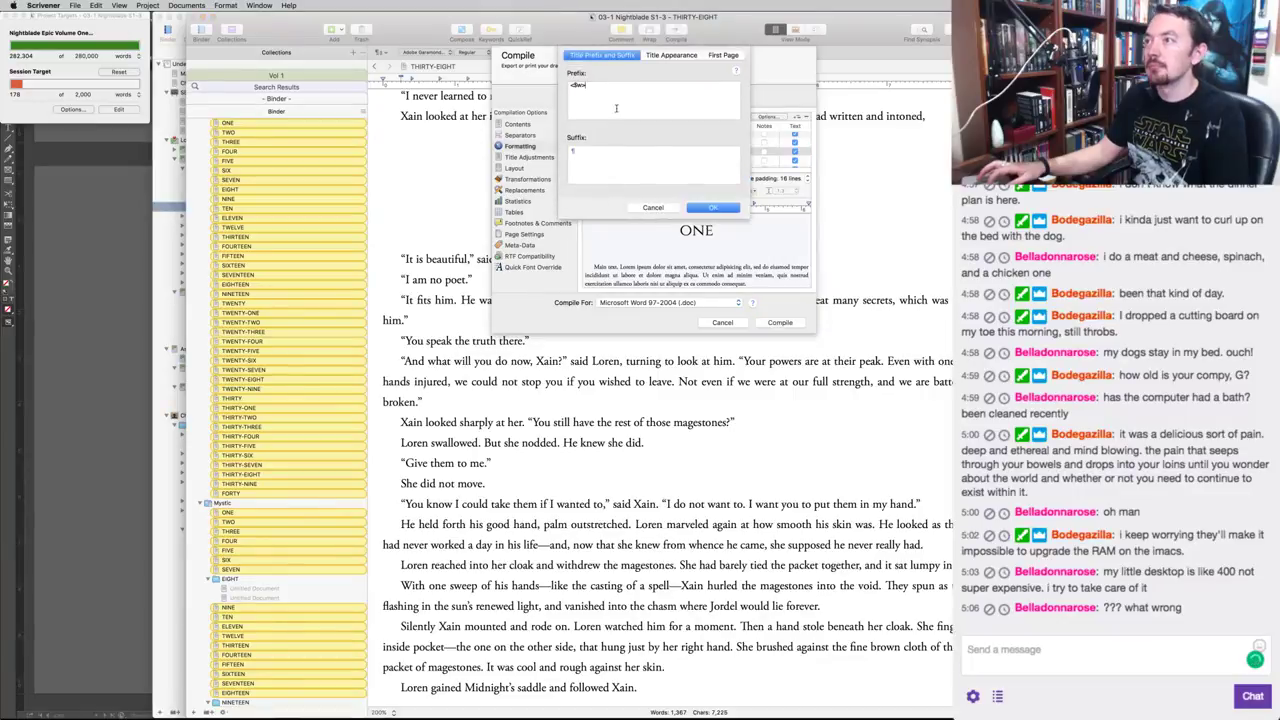
{"action": "left_click", "coordinate": [710, 208]}
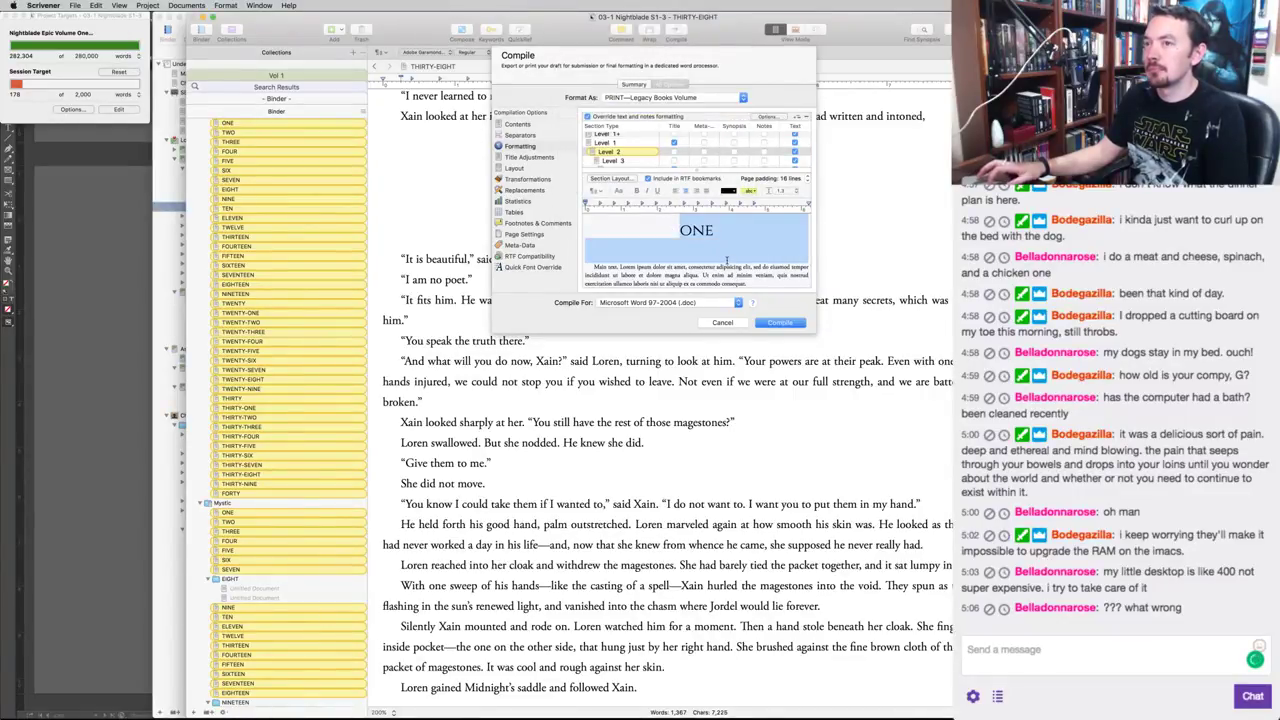
Check the font used by the chapter heading in the Level 2 document formatting.
{"action": "key", "text": "alt"}
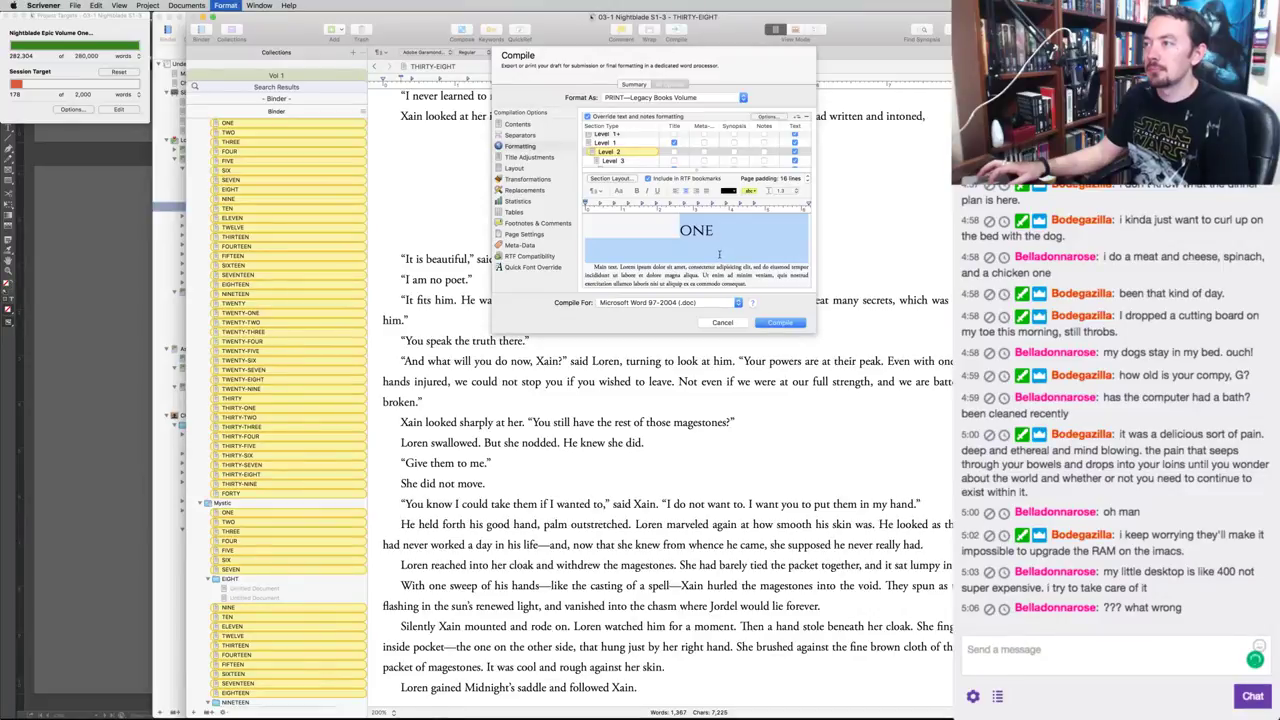
{"action": "key", "text": "super+t"}
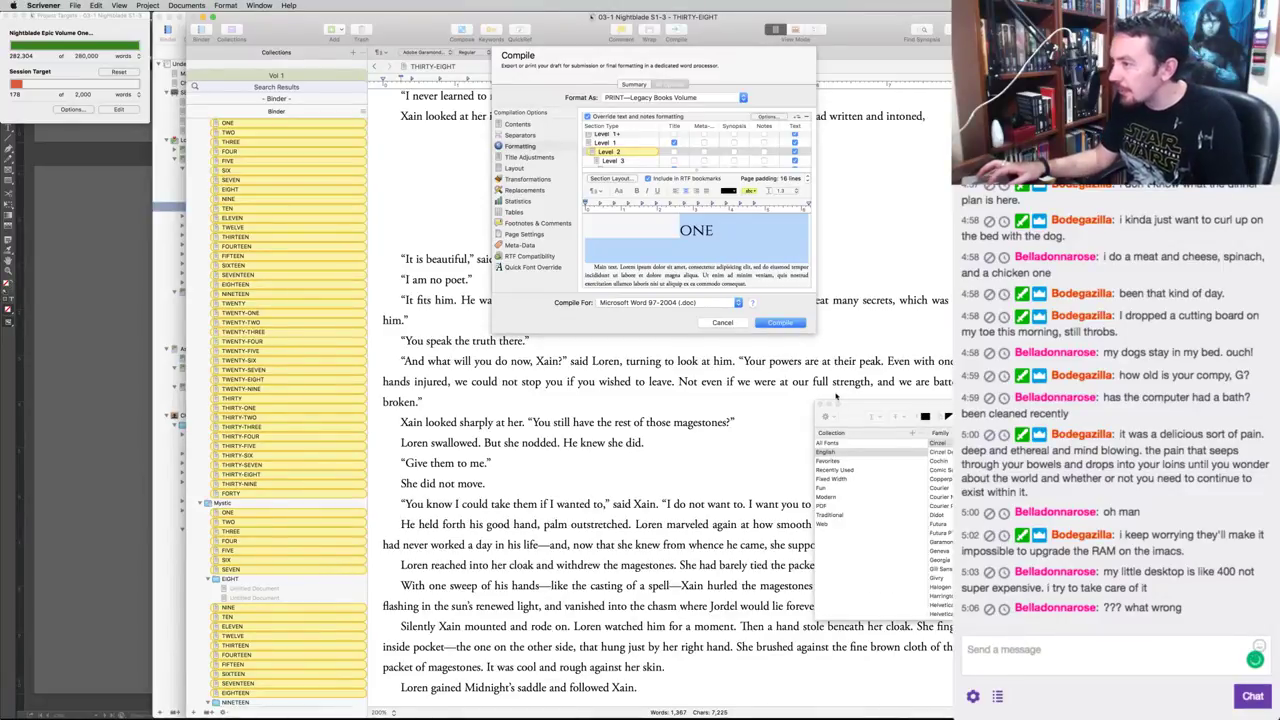
{"action": "left_click", "coordinate": [821, 410]}
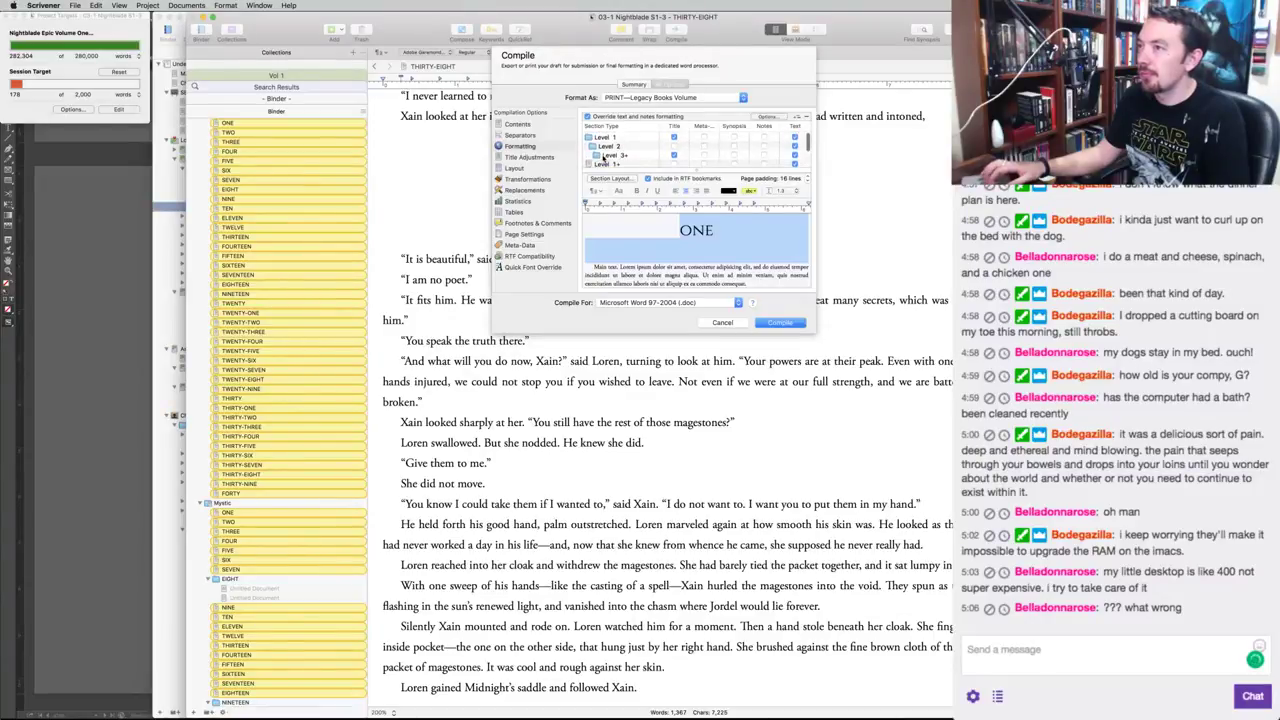
Set the font of the chapter heading in the Level 2 folder formatting to Cinzel.
{"action": "left_click", "coordinate": [608, 150]}
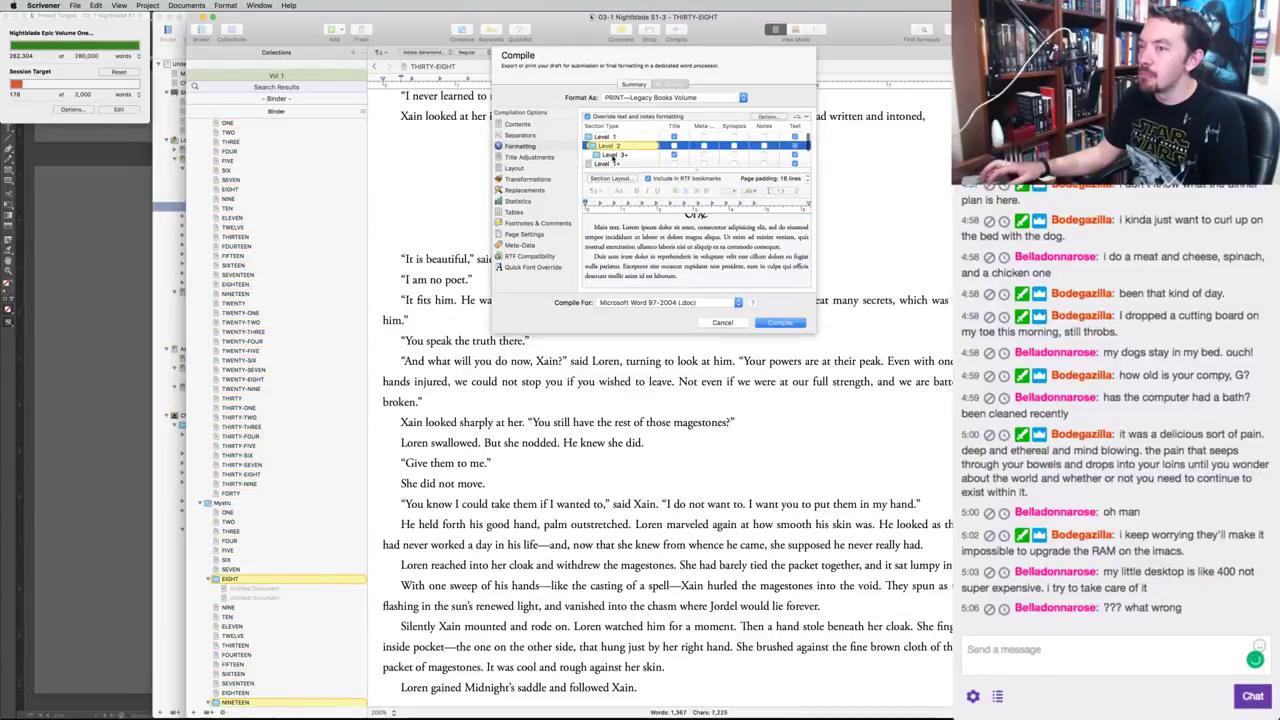
{"action": "left_click", "coordinate": [634, 221]}
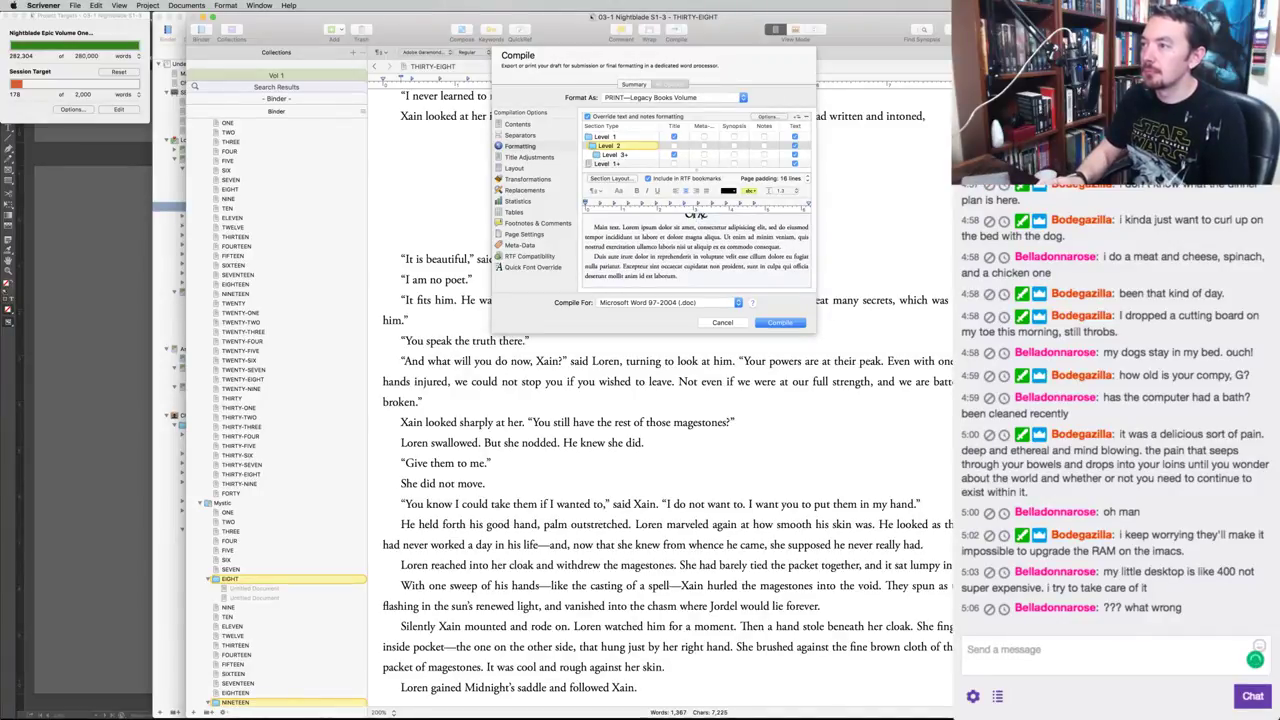
{"action": "triple_click", "coordinate": [697, 216]}
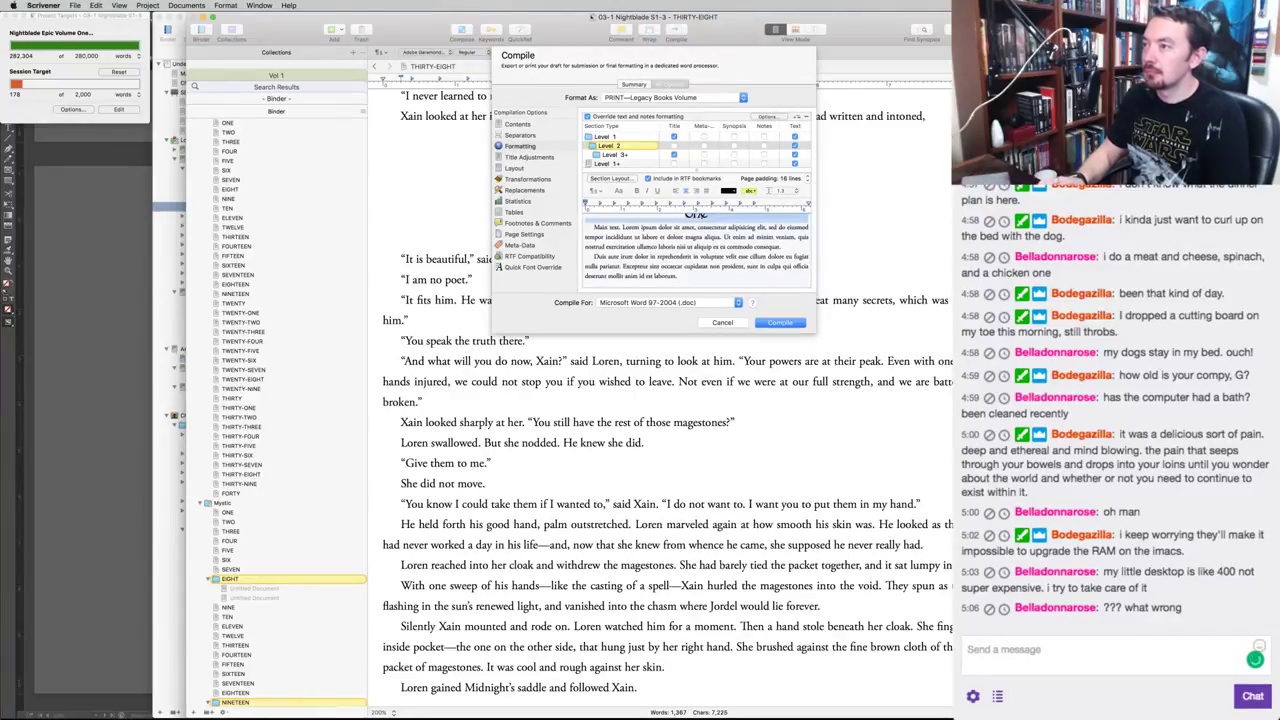
{"action": "key", "text": "super+t"}
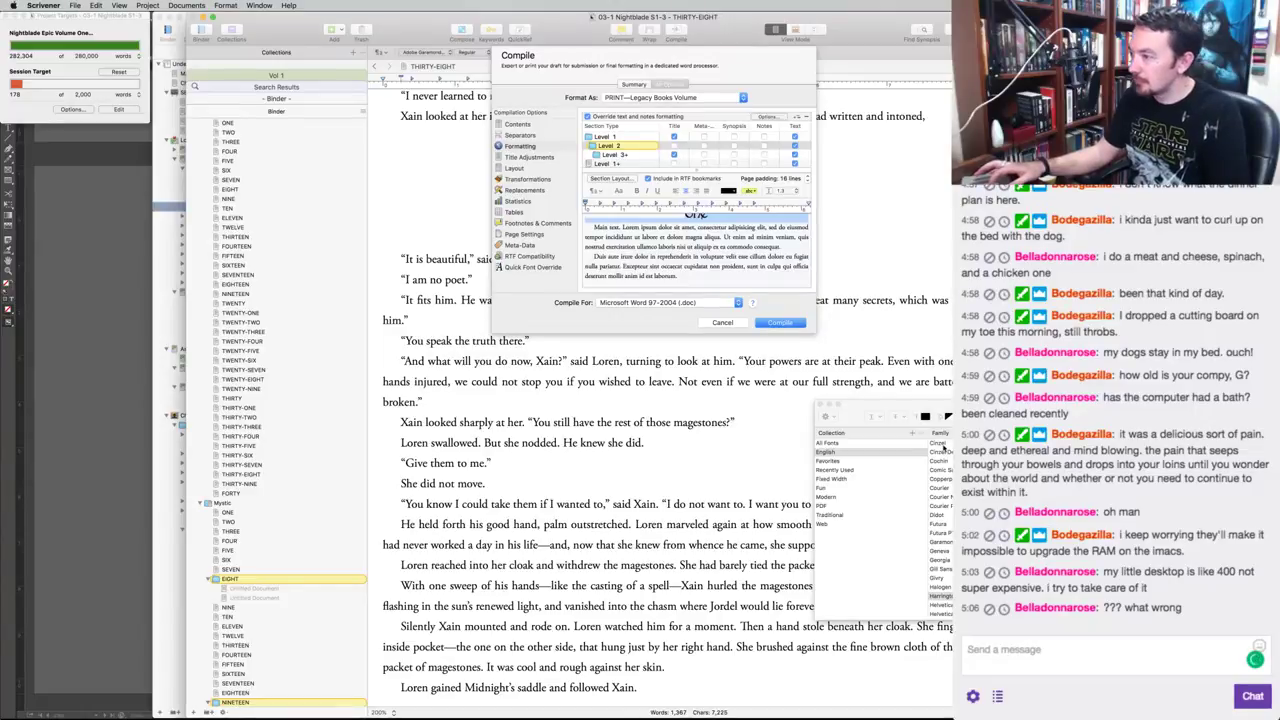
{"action": "left_click", "coordinate": [941, 444]}
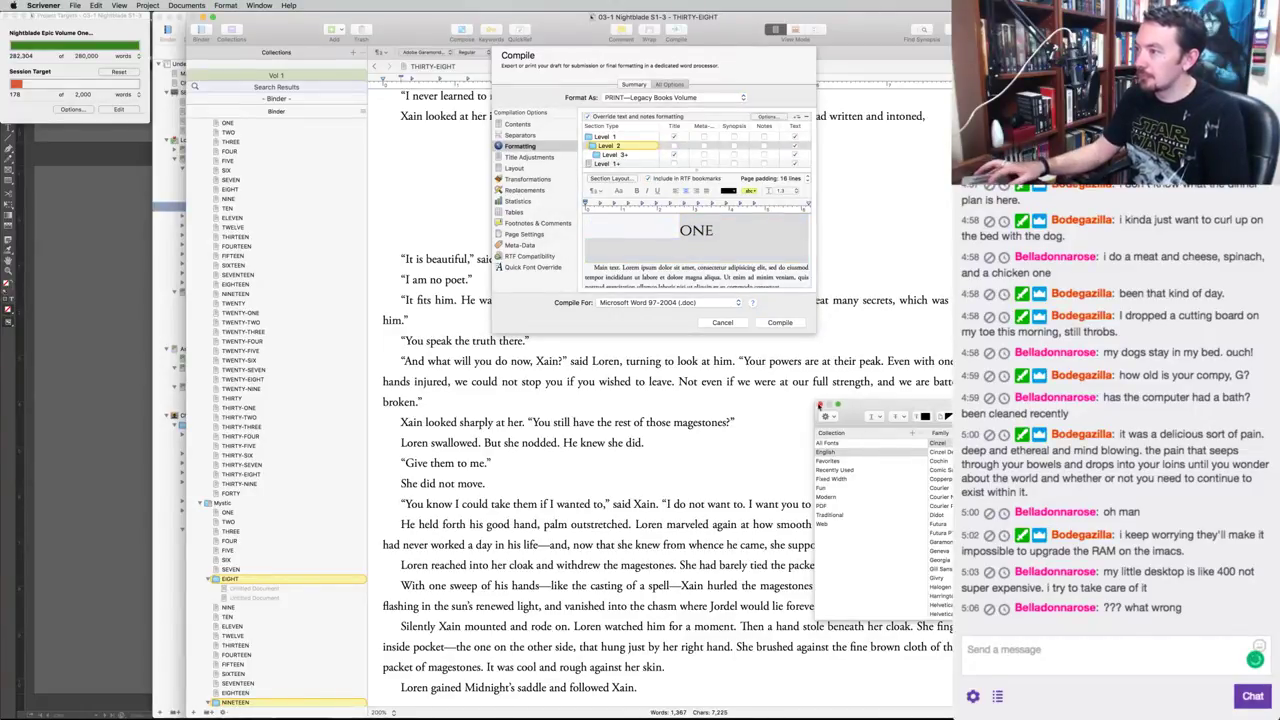
{"action": "left_click", "coordinate": [820, 405]}
Check the line spacing of the chapter heading in the Level 2 document formatting.
{"action": "scroll", "coordinate": [616, 160], "scroll_direction": "down", "scroll_amount": 2}
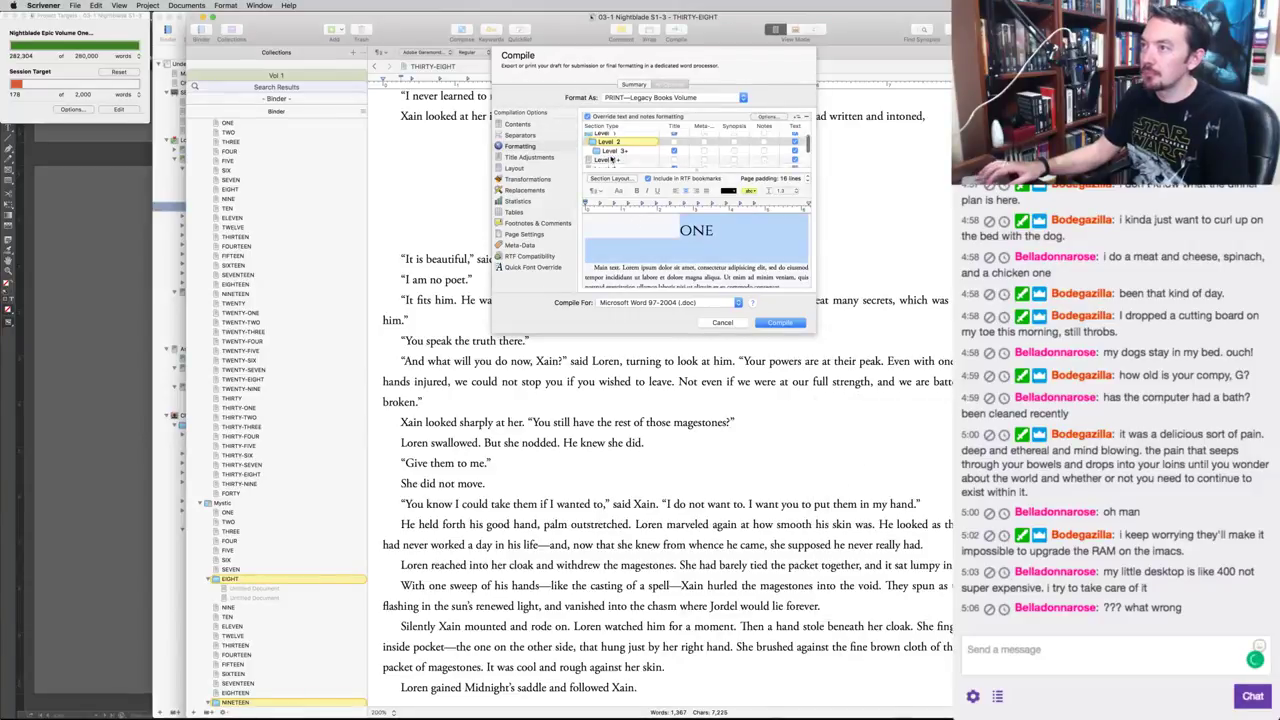
{"action": "left_click", "coordinate": [611, 156]}
{"action": "left_click", "coordinate": [611, 164]}
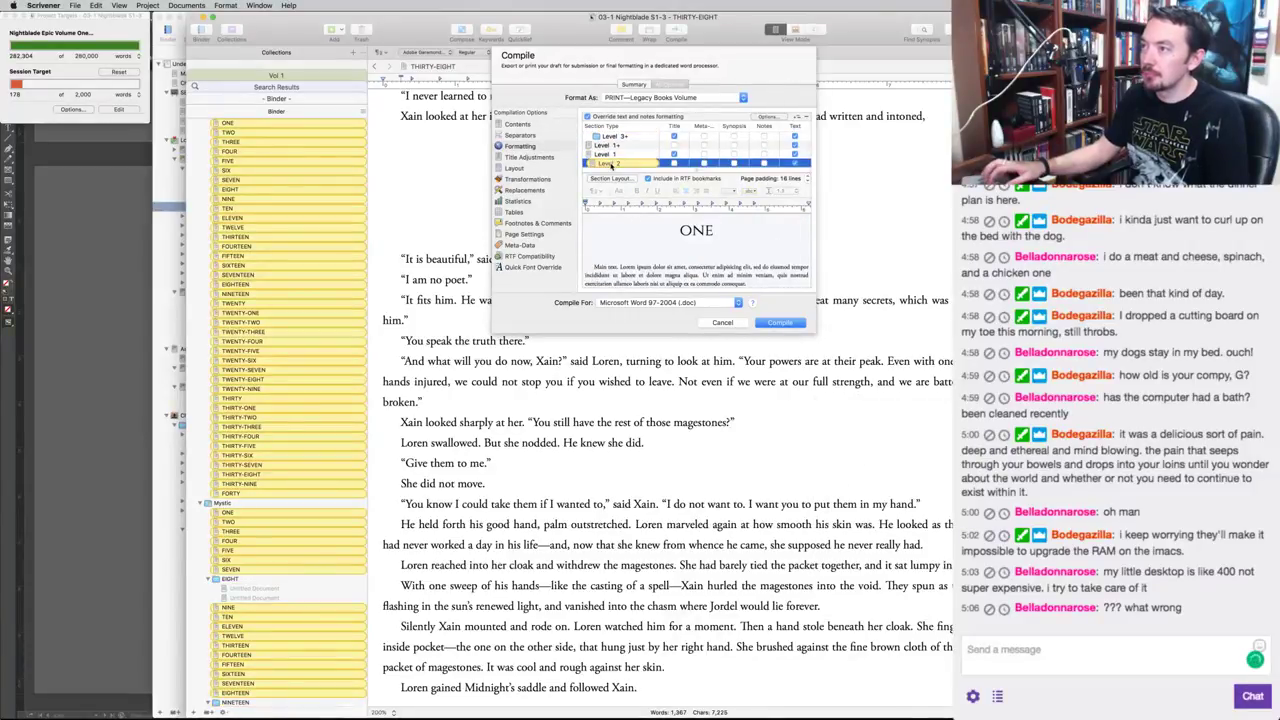
{"action": "left_click_drag", "start_coordinate": [676, 233], "coordinate": [713, 256]}
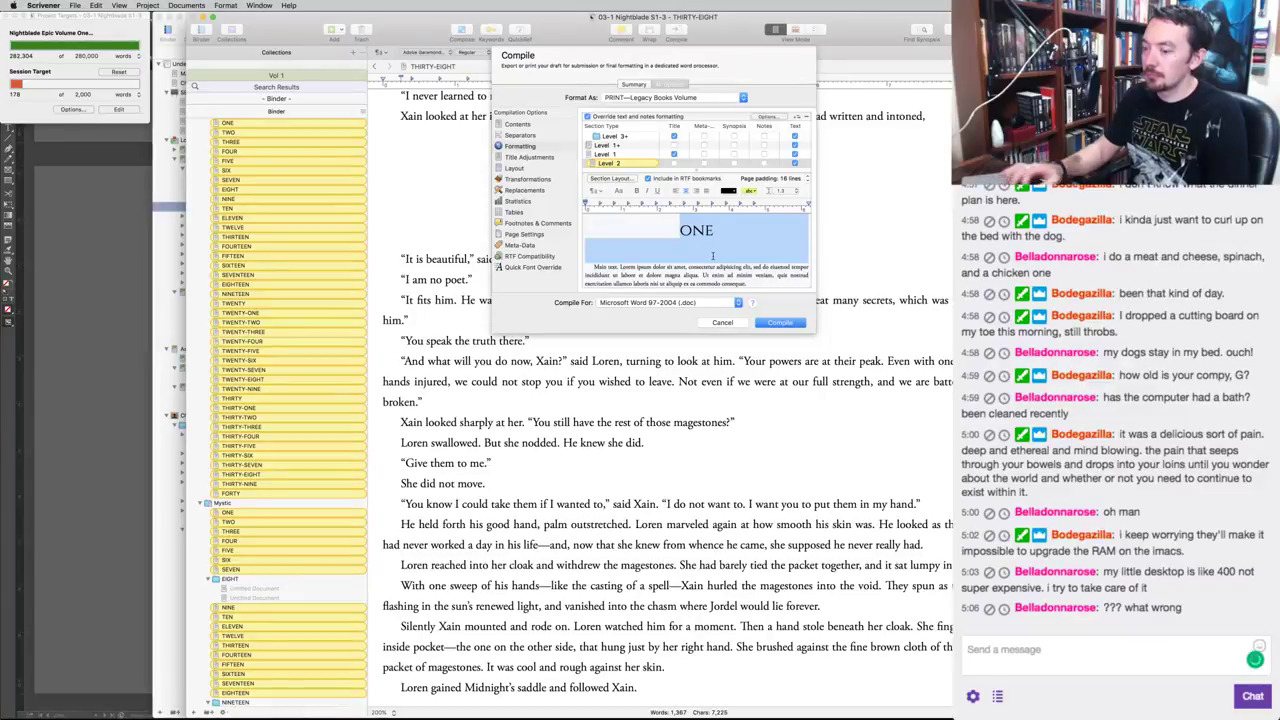
{"action": "key", "text": "super+shift+m"}
{"action": "key", "text": "Escape"}
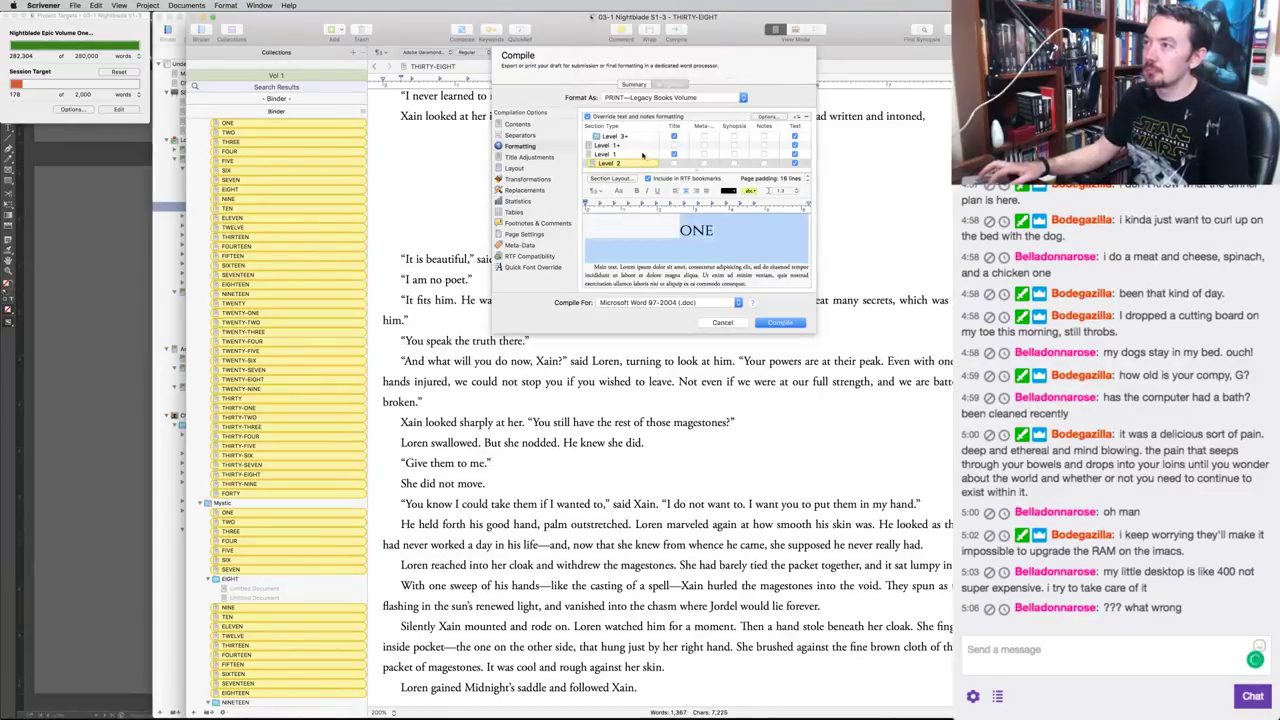
Set the line height multiple of the Level 2 folder's chapter heading to 1.3 and save the compile settings.
{"action": "scroll", "coordinate": [616, 146], "scroll_direction": "up", "scroll_amount": 2}
{"action": "left_click", "coordinate": [617, 146]}
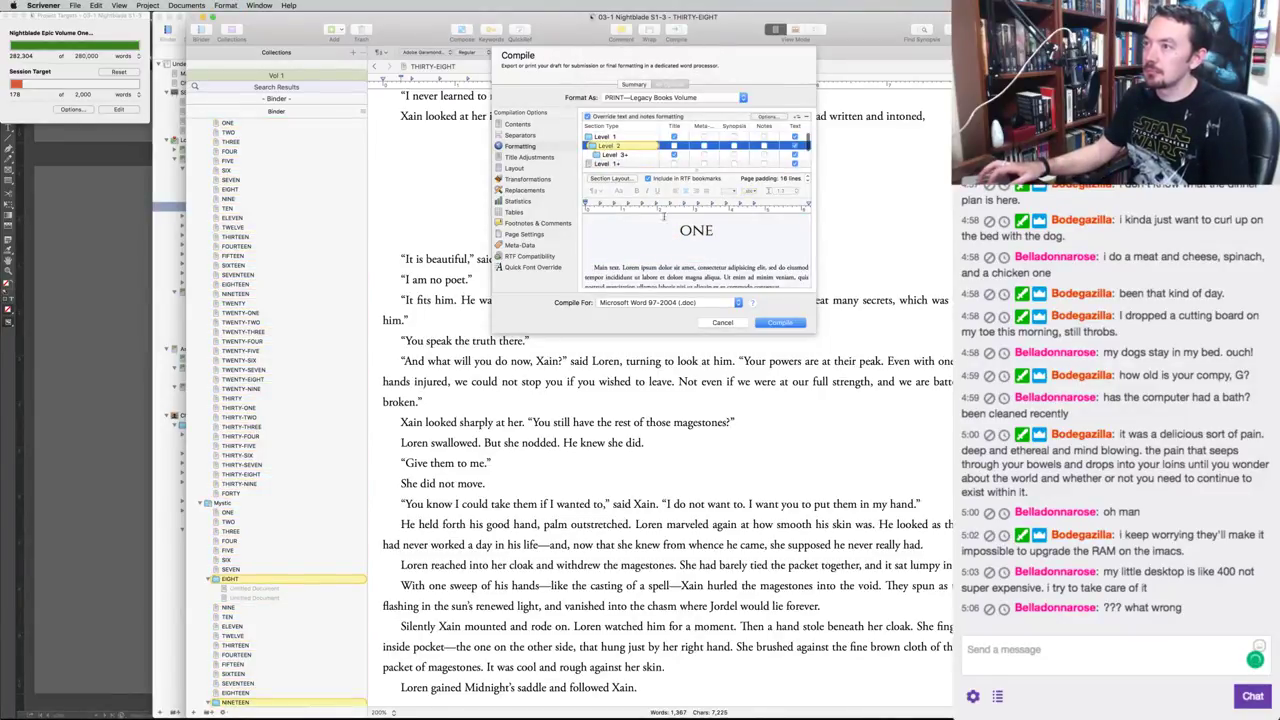
{"action": "left_click_drag", "start_coordinate": [664, 216], "coordinate": [724, 256]}
{"action": "key", "text": "super+shift+m"}
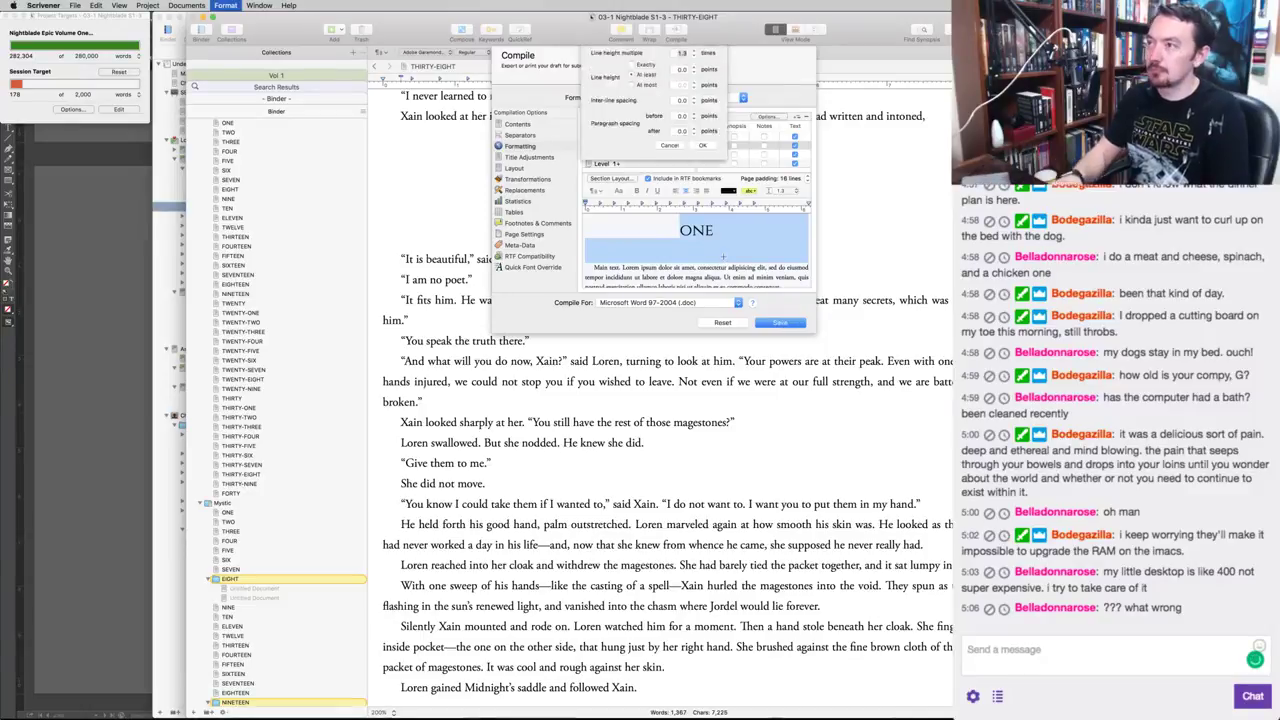
{"action": "type", "text": "1."}
{"action": "left_click", "coordinate": [701, 153]}
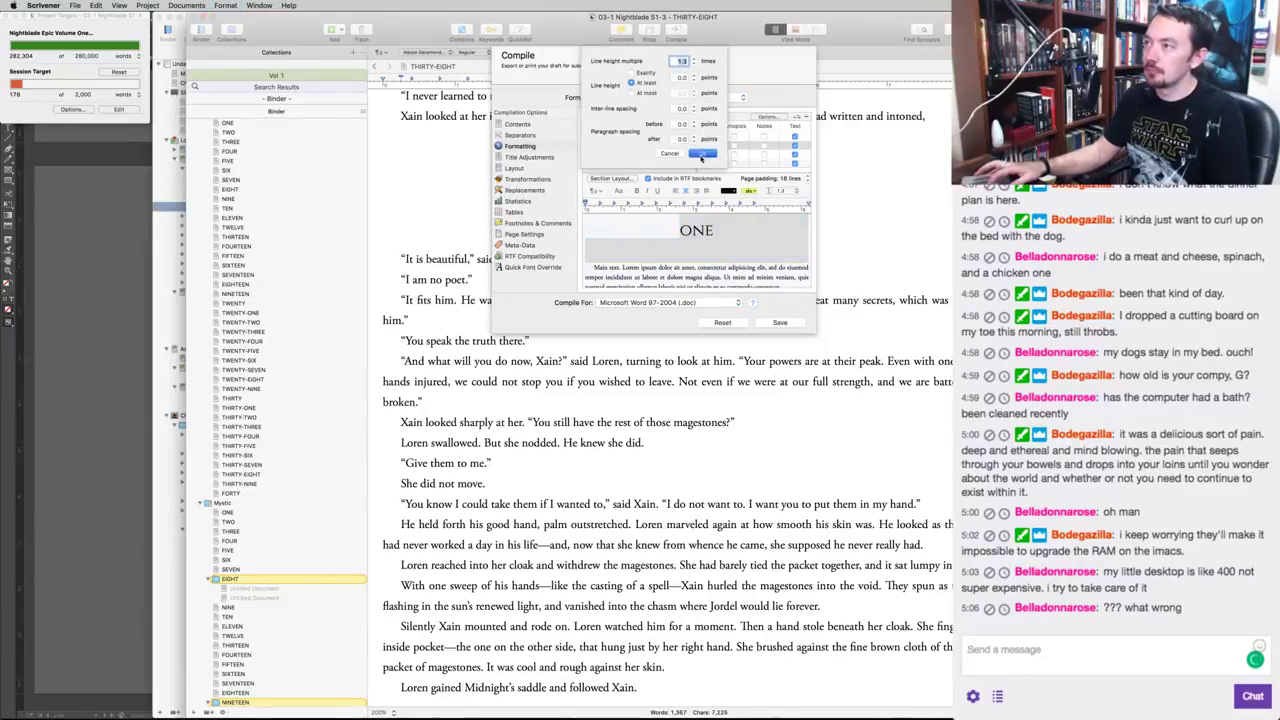
{"action": "left_click", "coordinate": [779, 322]}
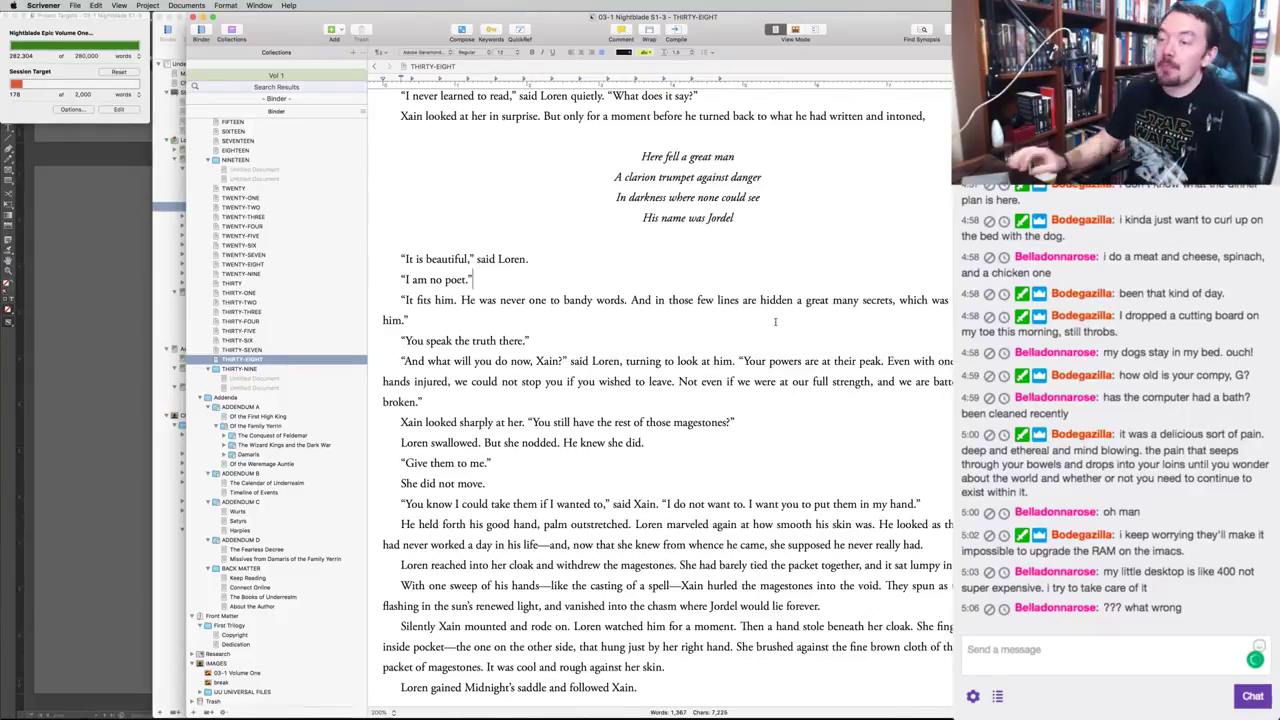
Switch to Chrome and open lulu.com alongside the title setup page.
{"action": "key", "text": "super+Tab"}
{"action": "left_click", "coordinate": [606, 356]}
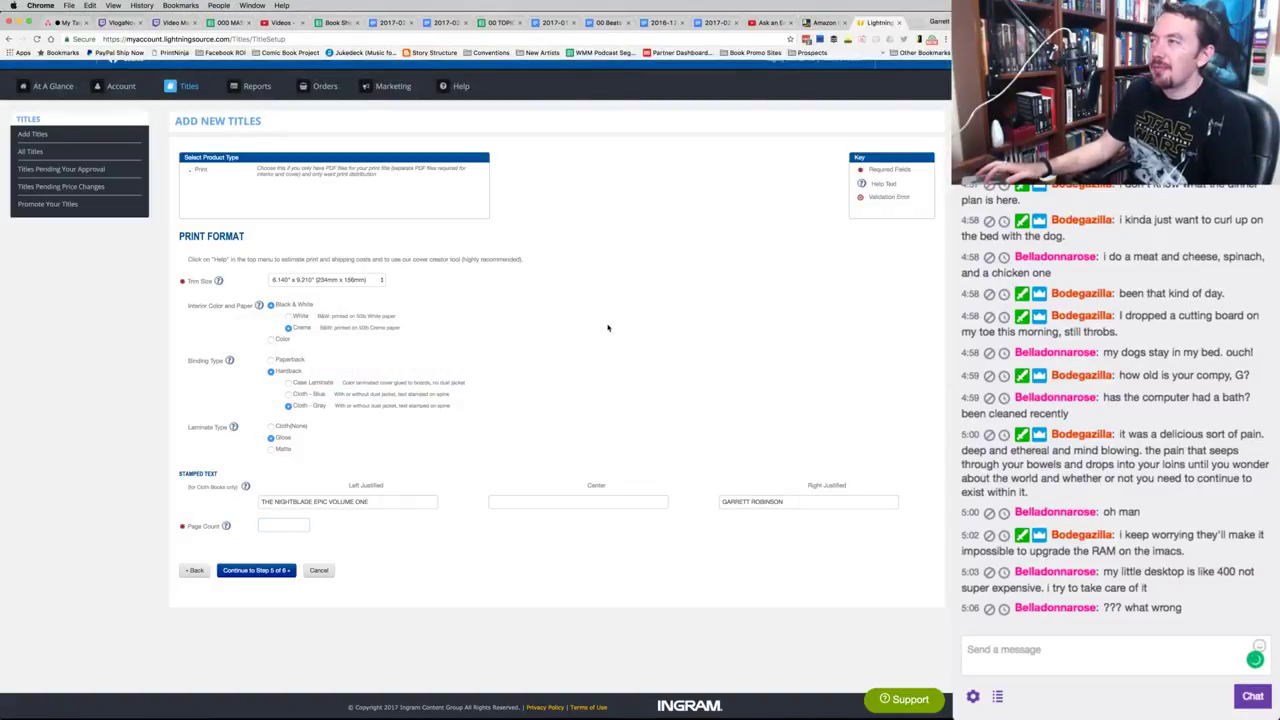
{"action": "key", "text": "super+t"}
{"action": "type", "text": "lulu.com"}
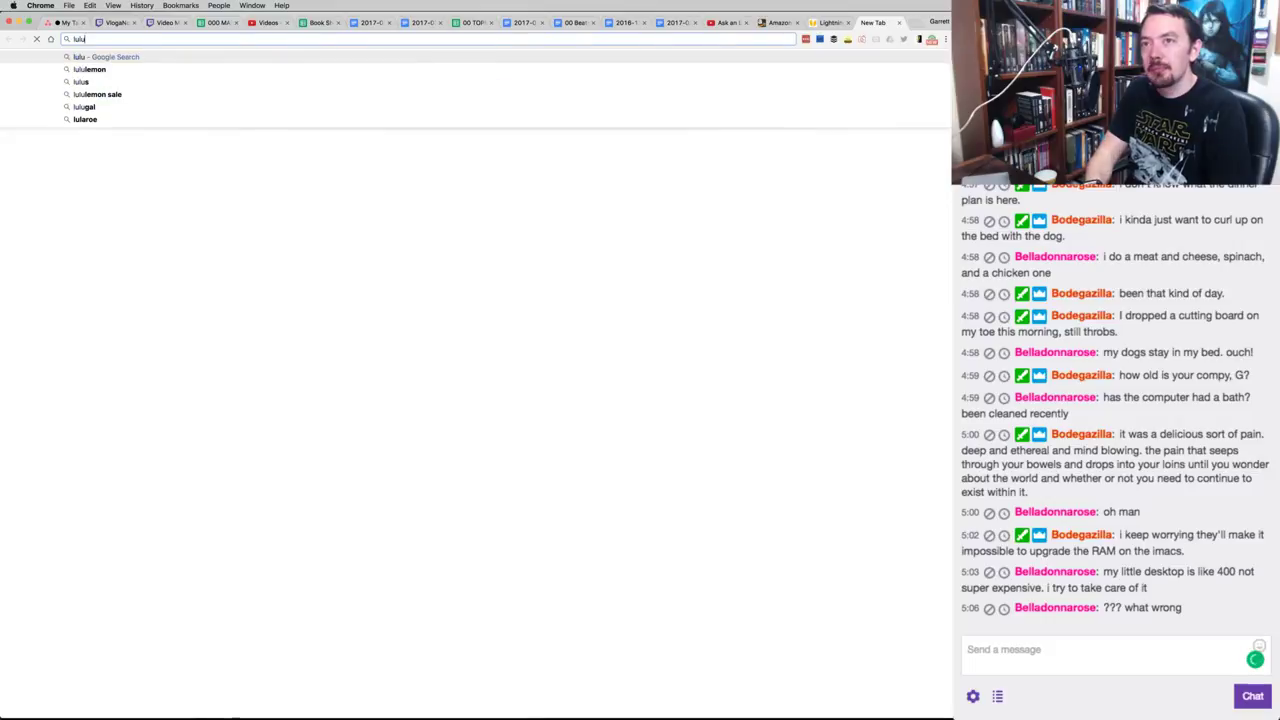
{"action": "key", "text": "Return"}
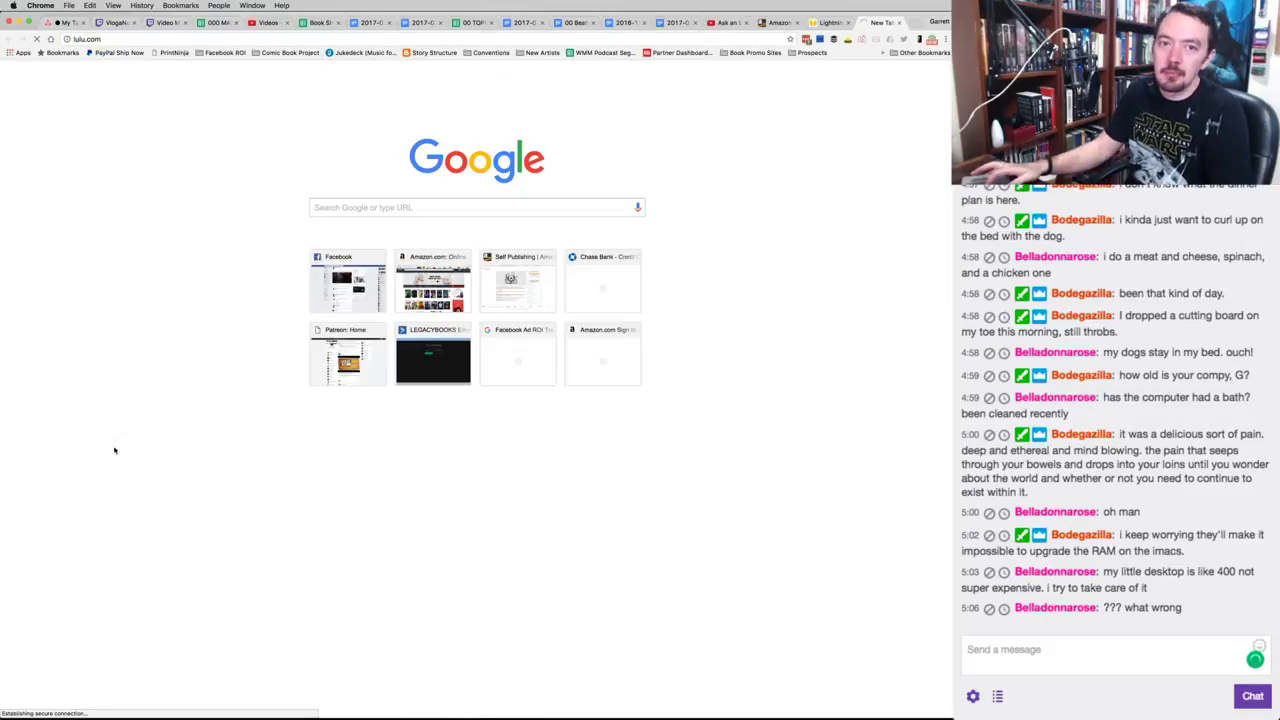
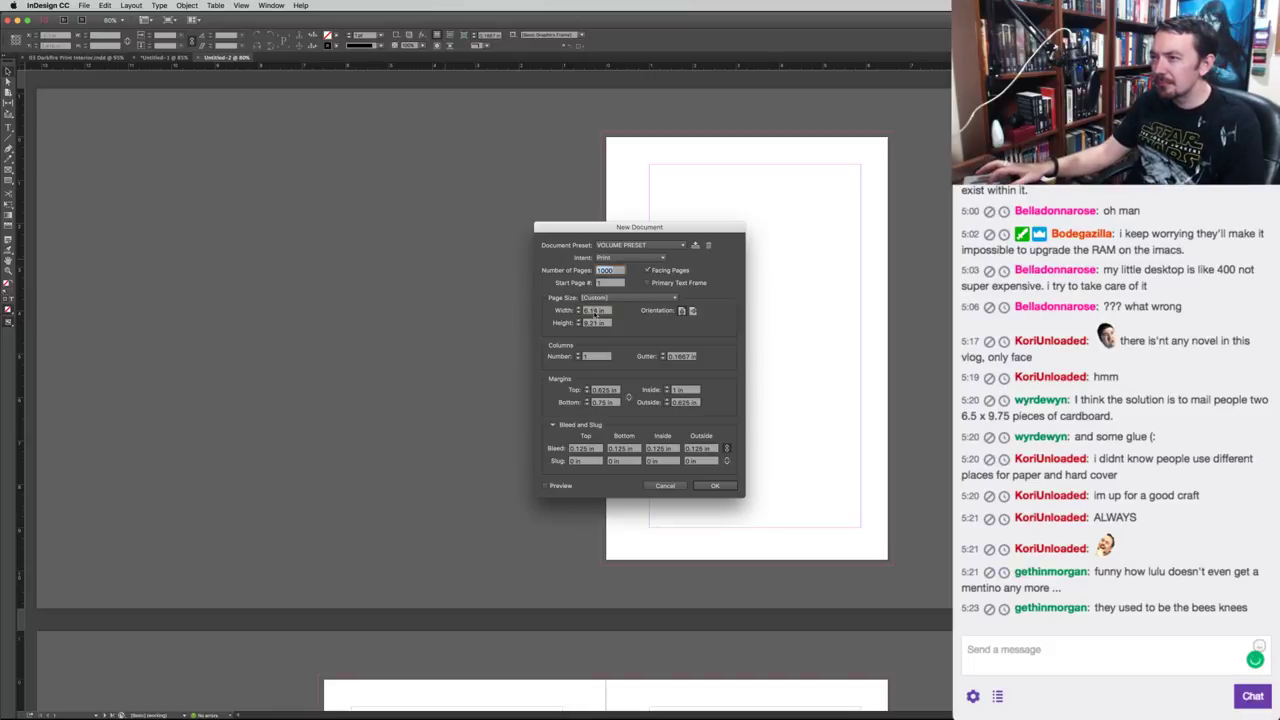
Set the new InDesign document's page size to 6.5 in wide and 9.75 in high.
{"action": "double_click", "coordinate": [597, 312]}
{"action": "type", "text": "6.5"}
{"action": "key", "text": "Tab"}
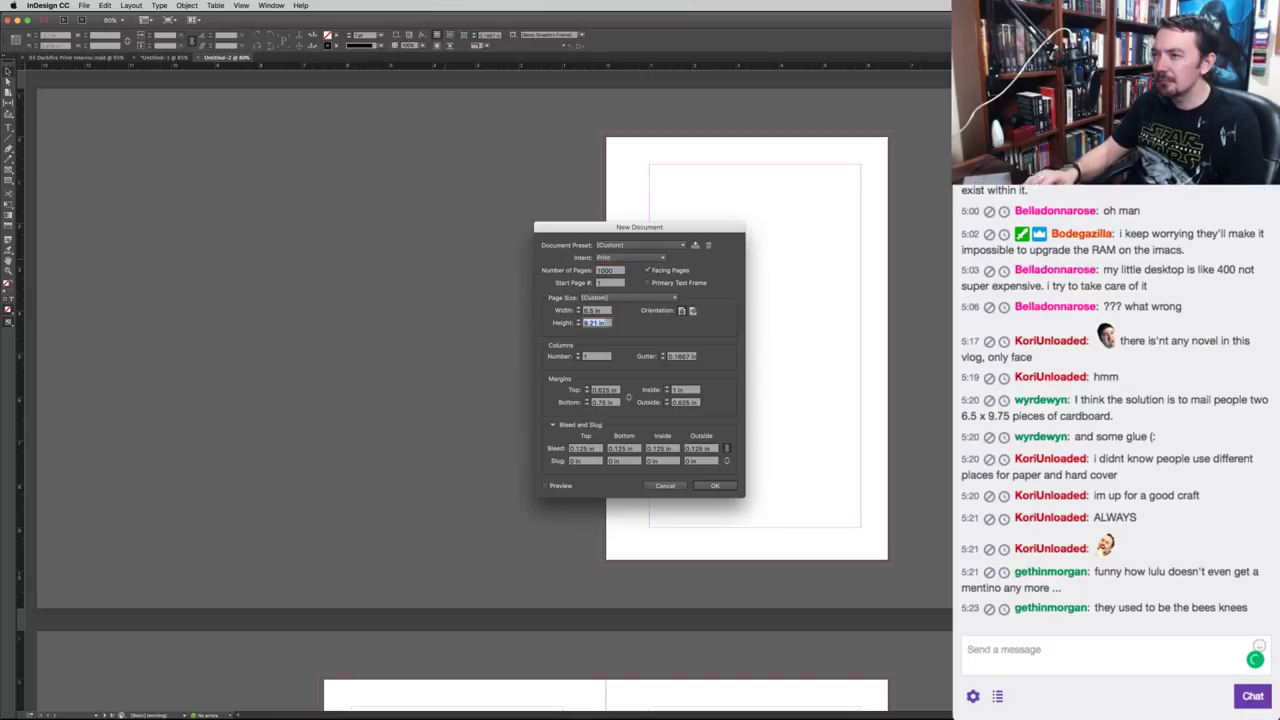
{"action": "type", "text": "9.75"}
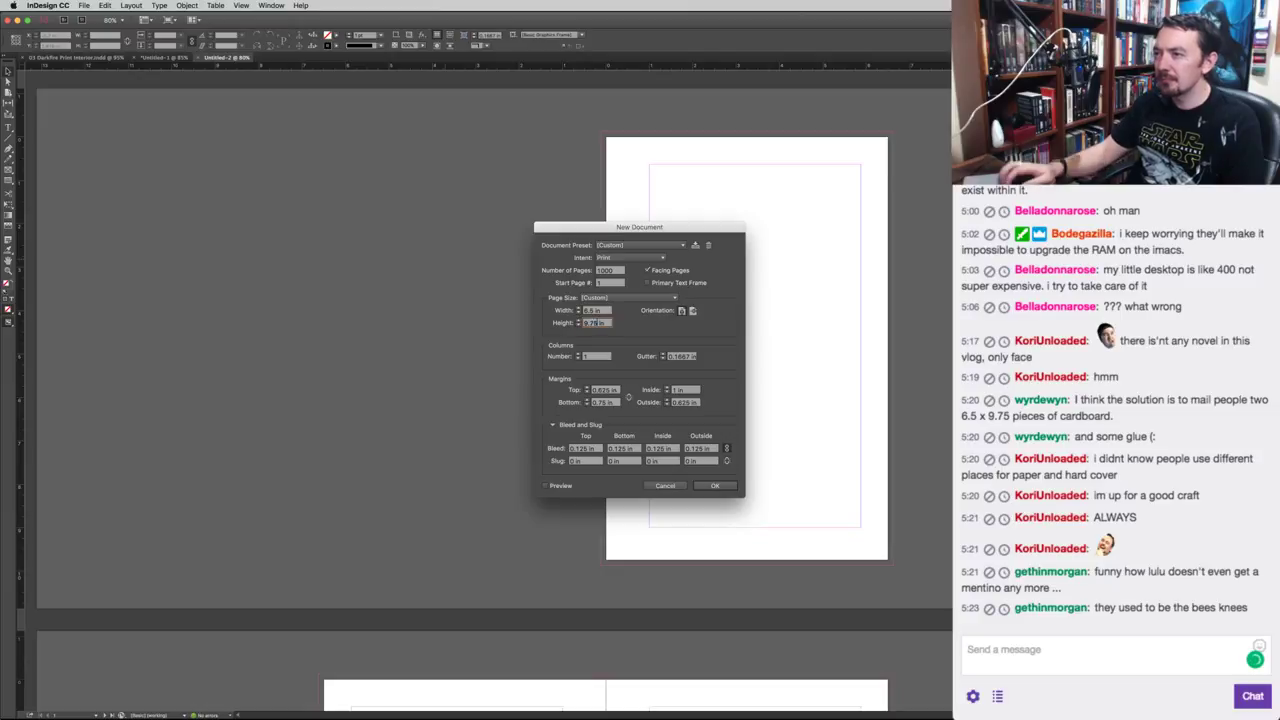
Save the new document settings as a preset under the default name Document Preset 1.
{"action": "left_click", "coordinate": [695, 246]}
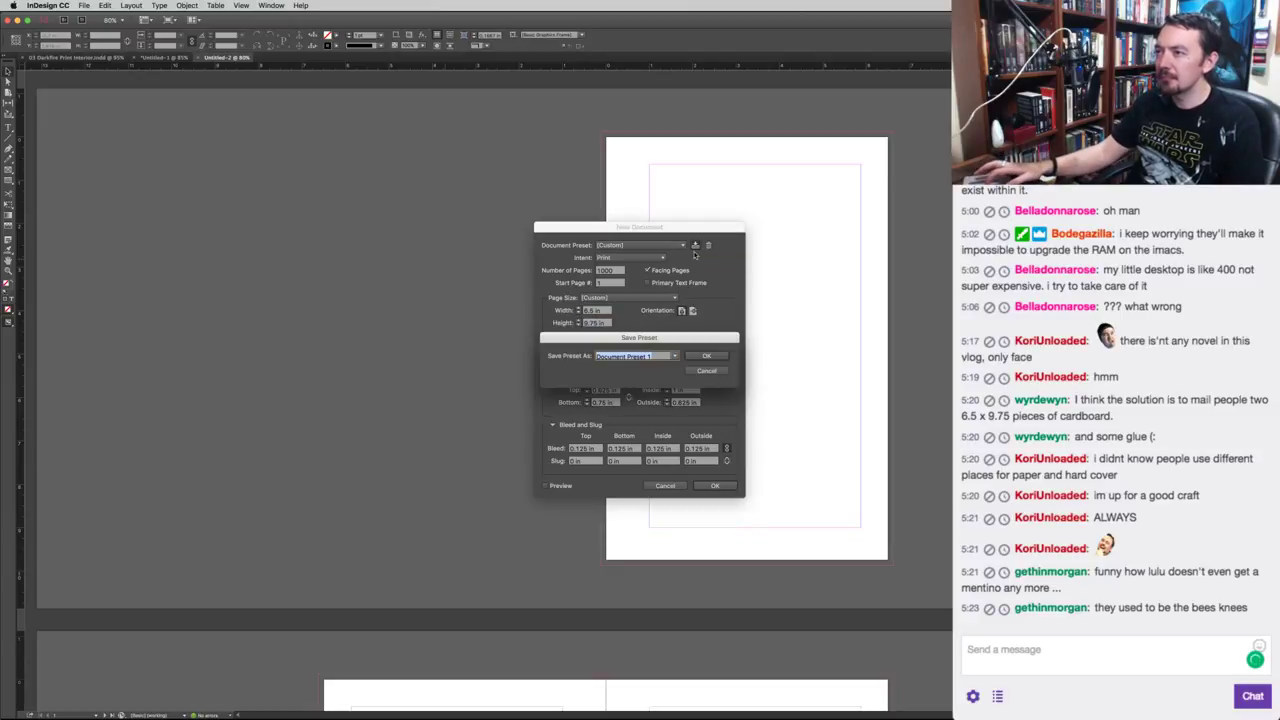
{"action": "left_click", "coordinate": [675, 357]}
{"action": "left_click", "coordinate": [675, 358]}
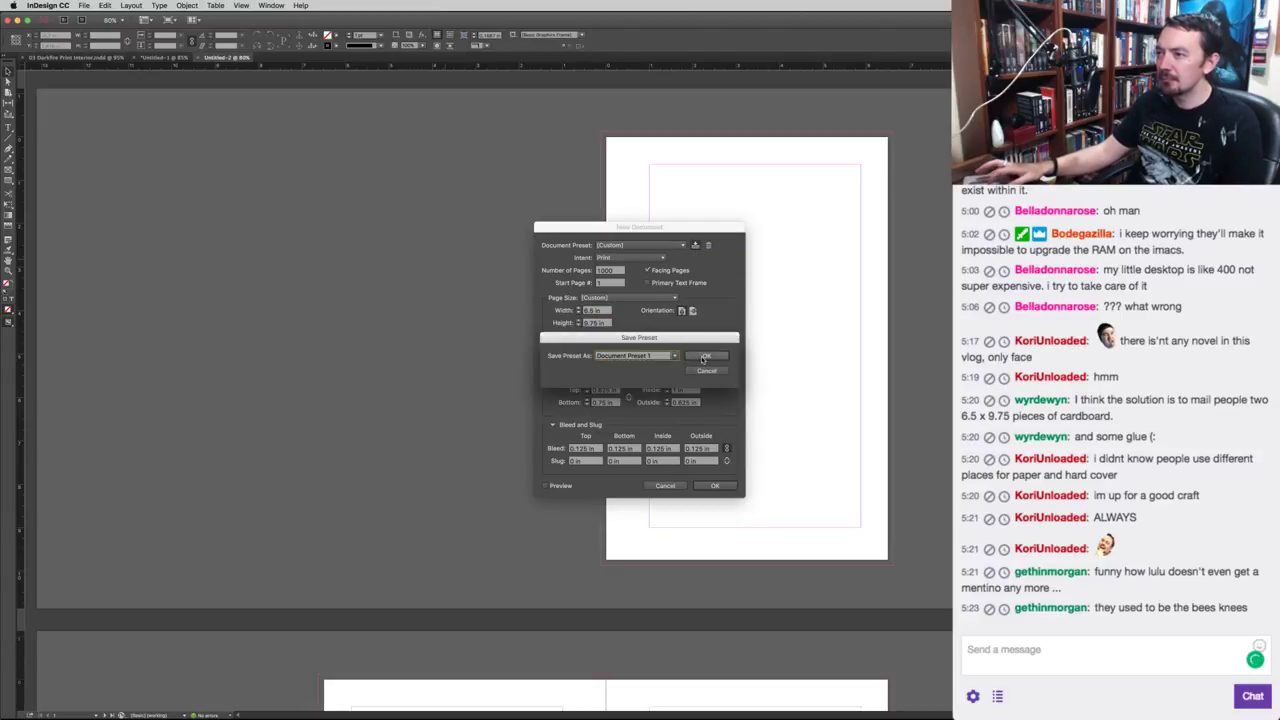
{"action": "left_click", "coordinate": [705, 357]}
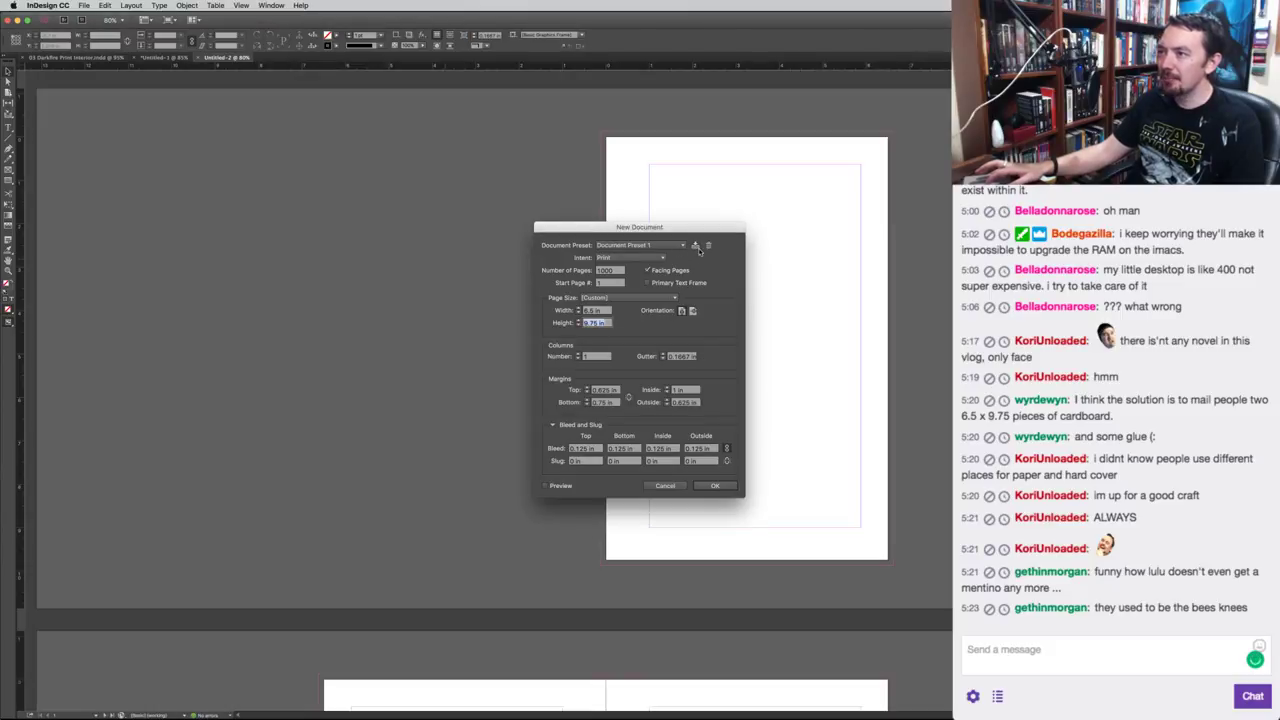
Save the same settings as a preset named PAPERBACK VOLUME and create the 1000-page document from it.
{"action": "left_click", "coordinate": [696, 248]}
{"action": "type", "text": "pAPERB"}
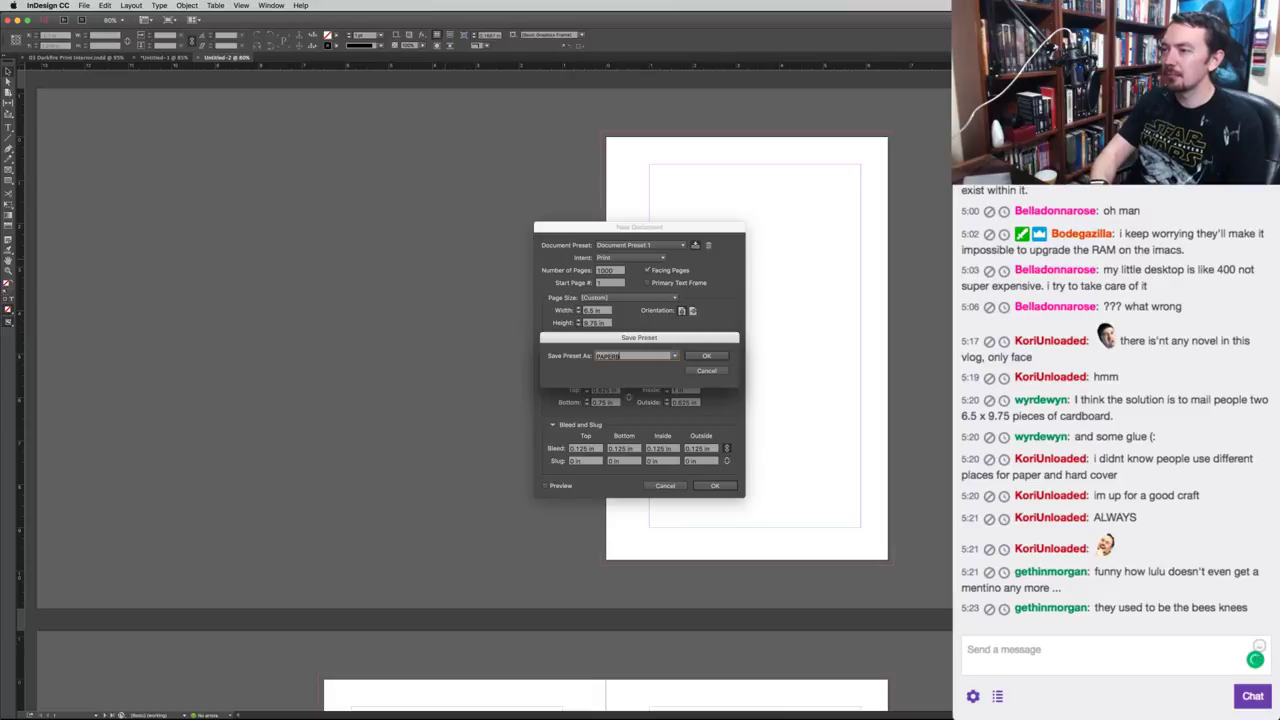
{"action": "type", "text": "ACK VOLUME"}
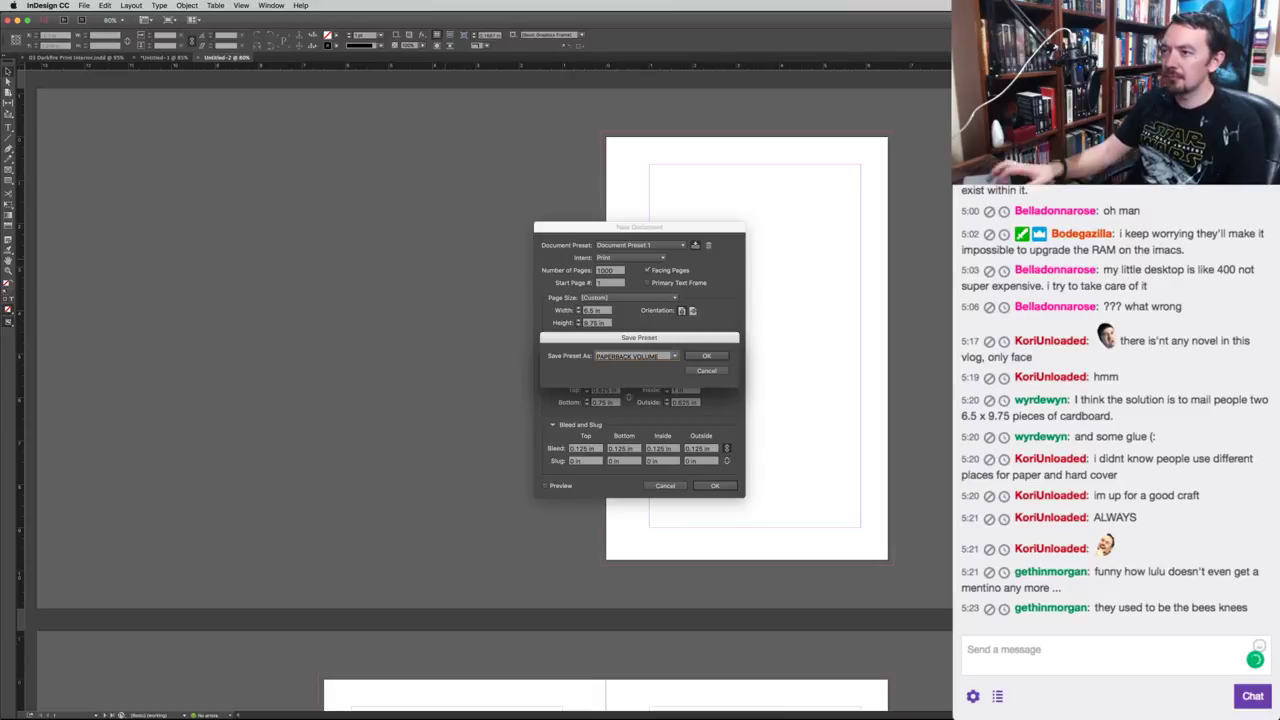
{"action": "left_click", "coordinate": [706, 356]}
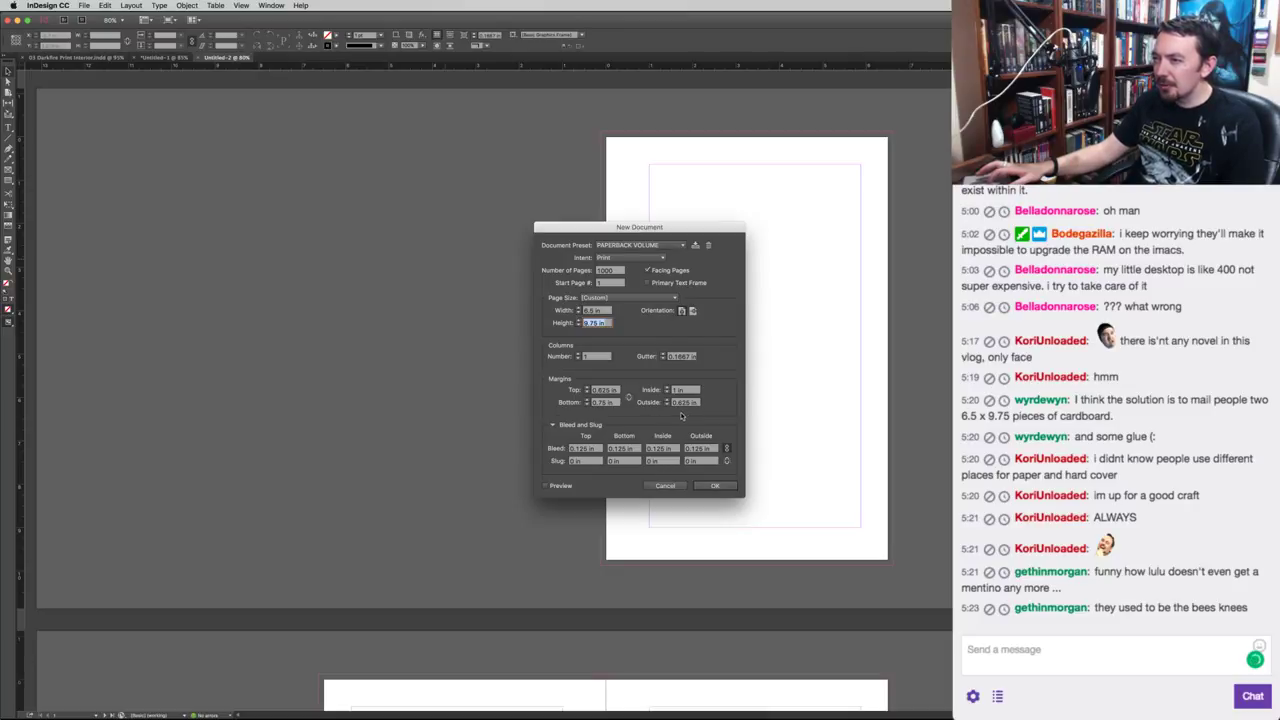
{"action": "left_click", "coordinate": [715, 487]}
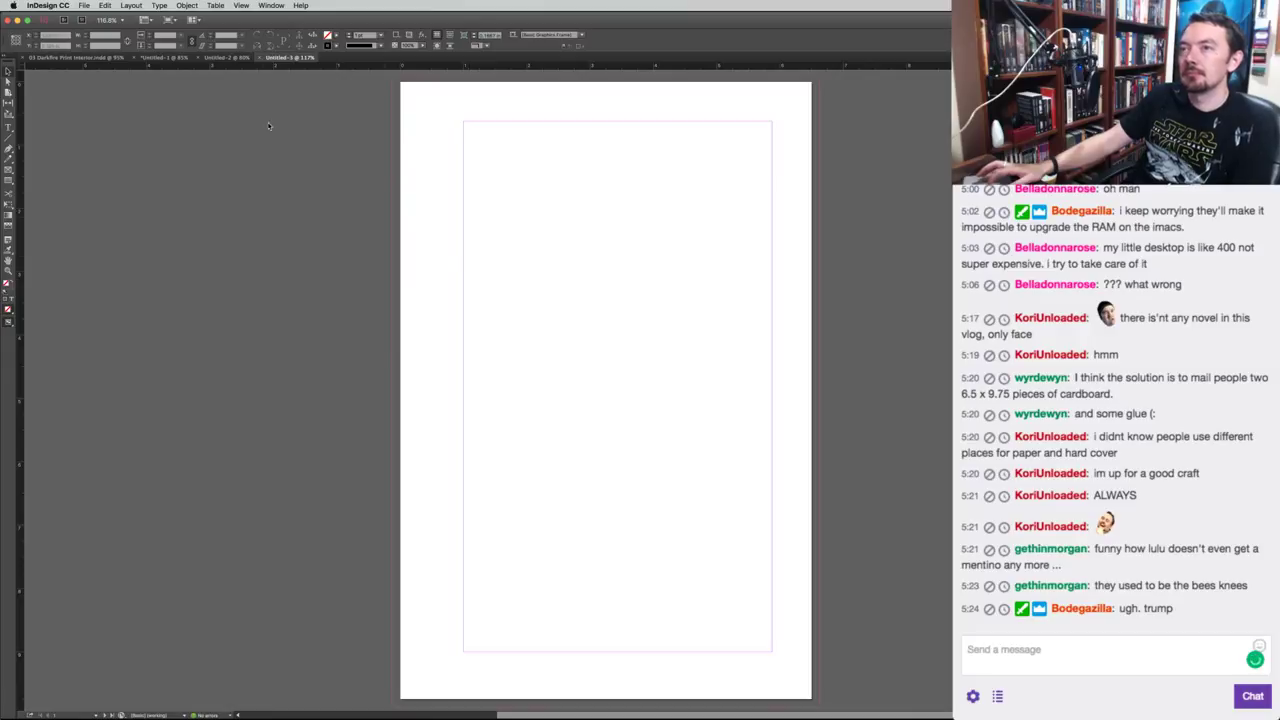
Close the Untitled-2 document and set the zoom of the new document to 80%.
{"action": "left_click", "coordinate": [200, 58]}
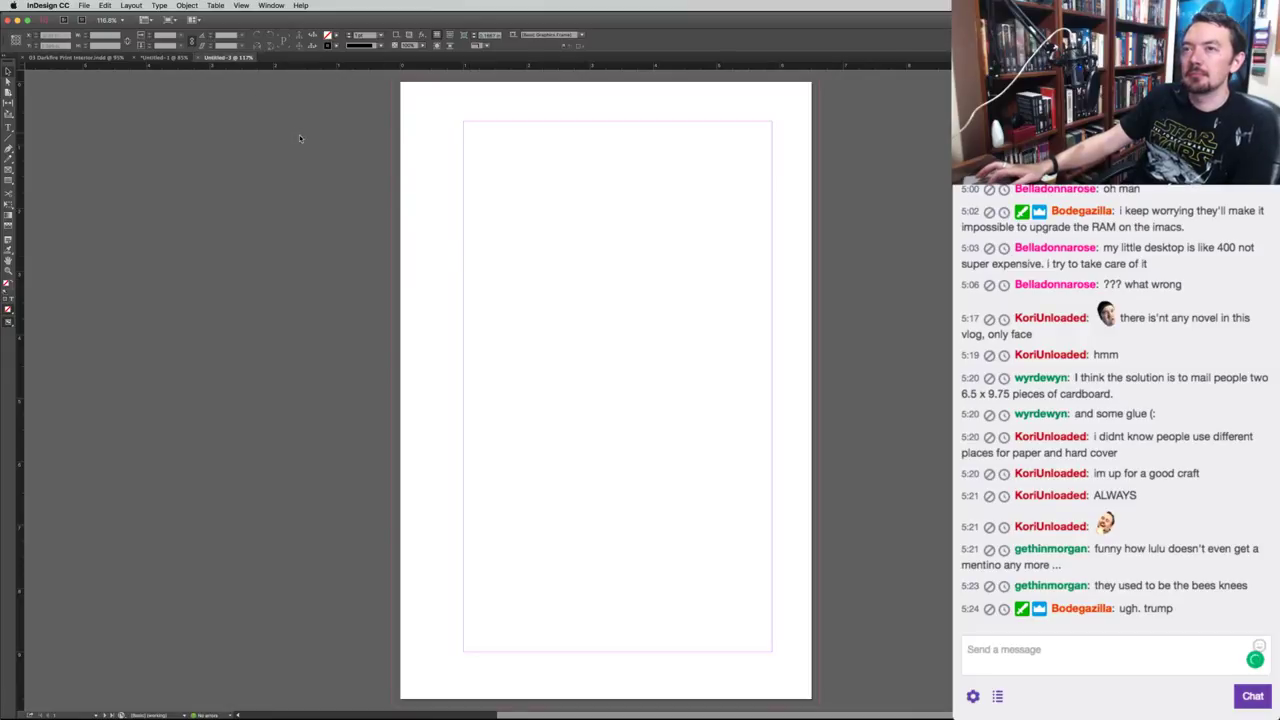
{"action": "left_click", "coordinate": [107, 20]}
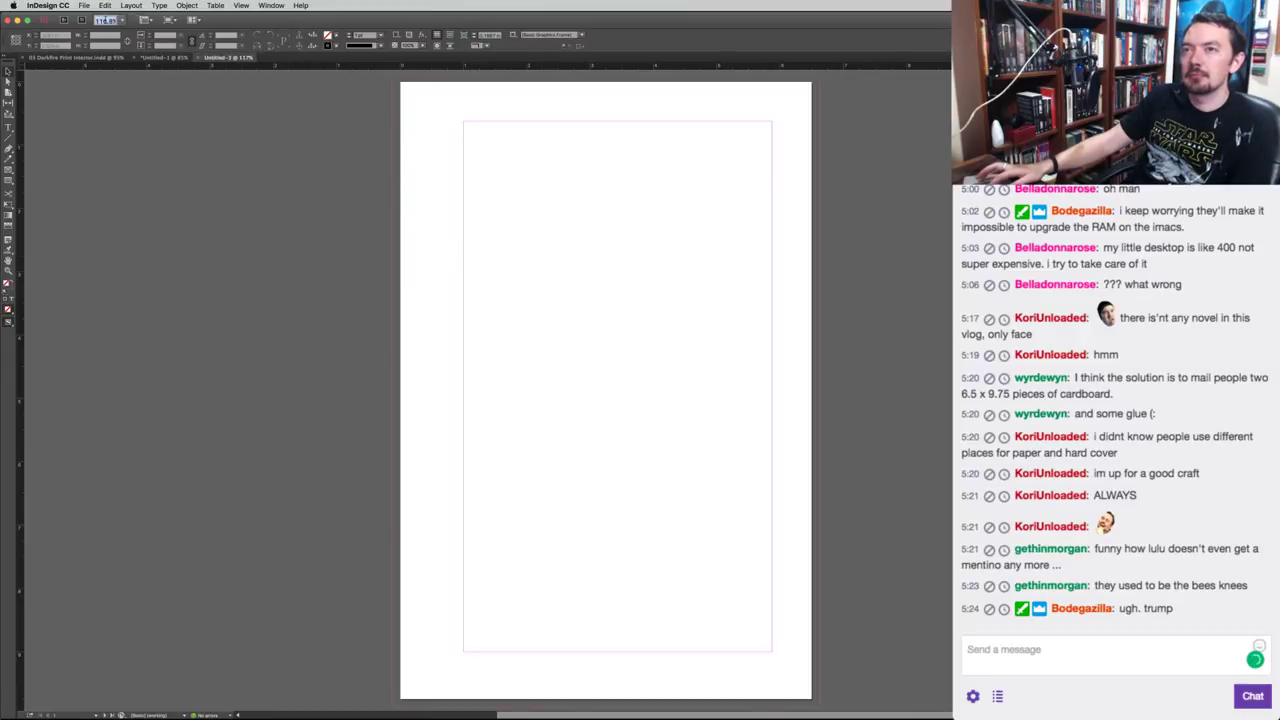
{"action": "type", "text": "80"}
{"action": "key", "text": "Return"}
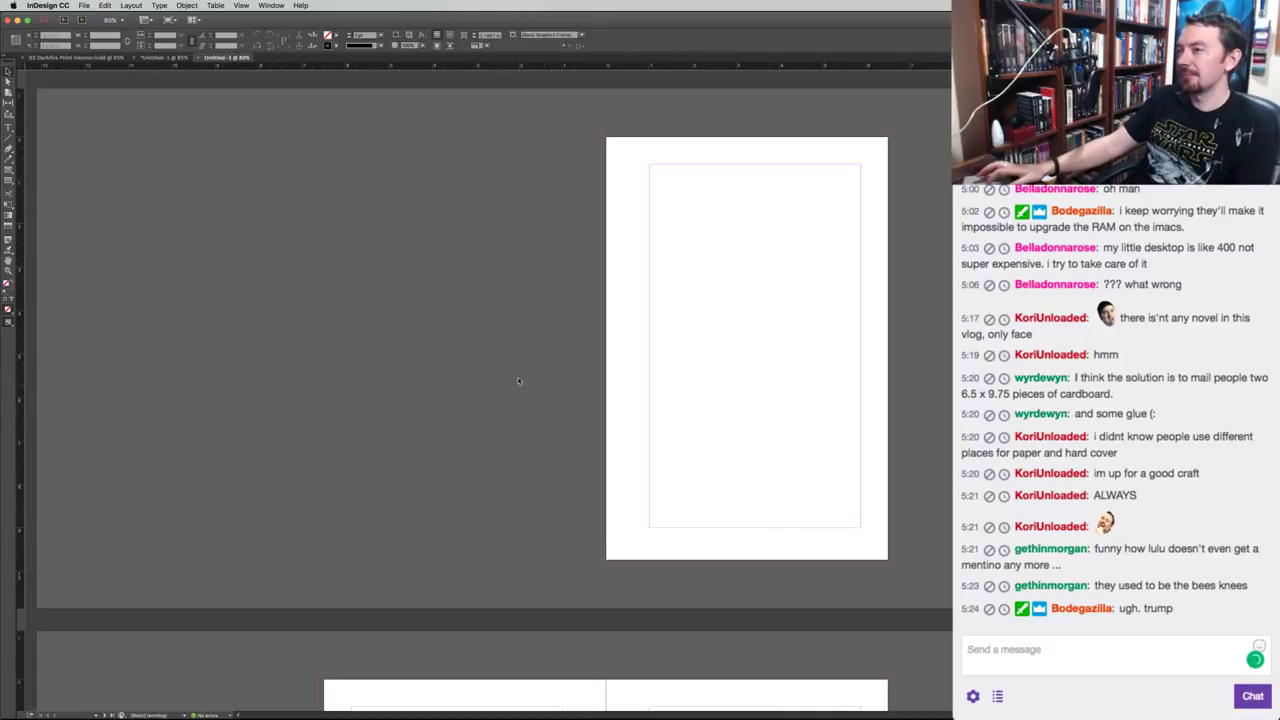
Switch to Finder and select the INTERIOR FILES folder inside VOLUME 1-3 of the print files.
{"action": "key", "text": "super+Tab"}
{"action": "key", "text": "super+Tab"}
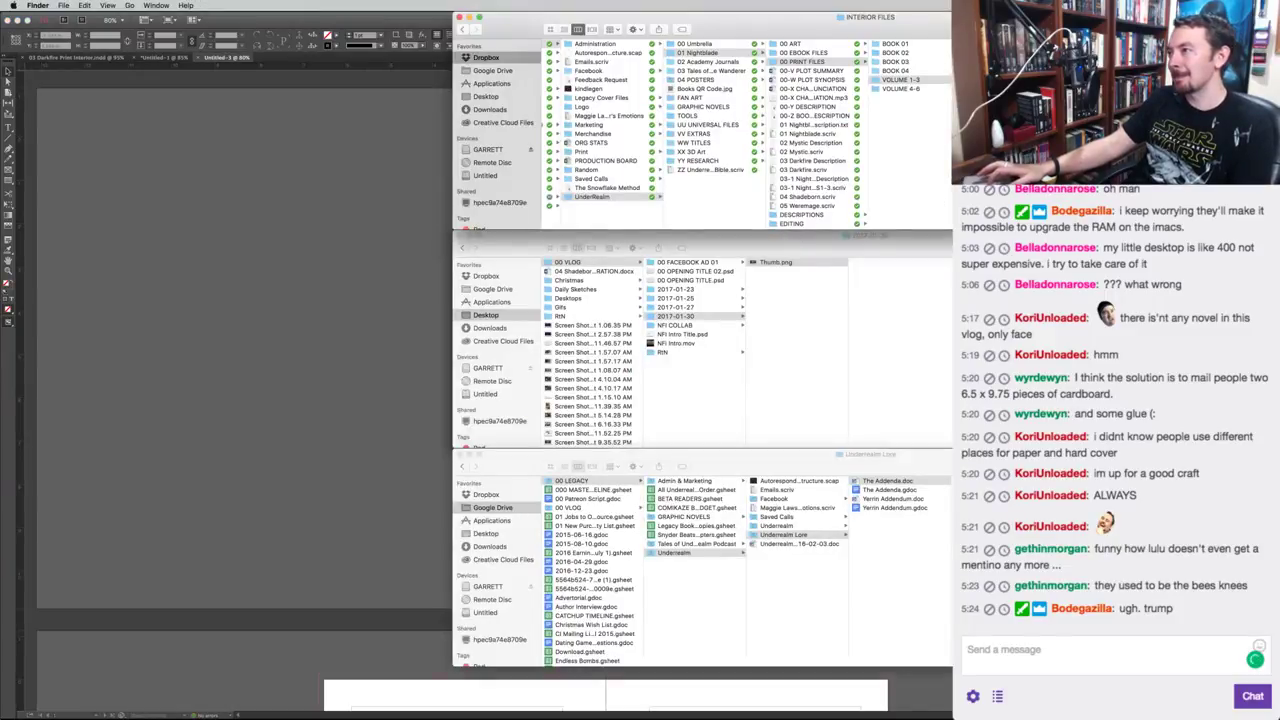
{"action": "key", "text": "Up"}
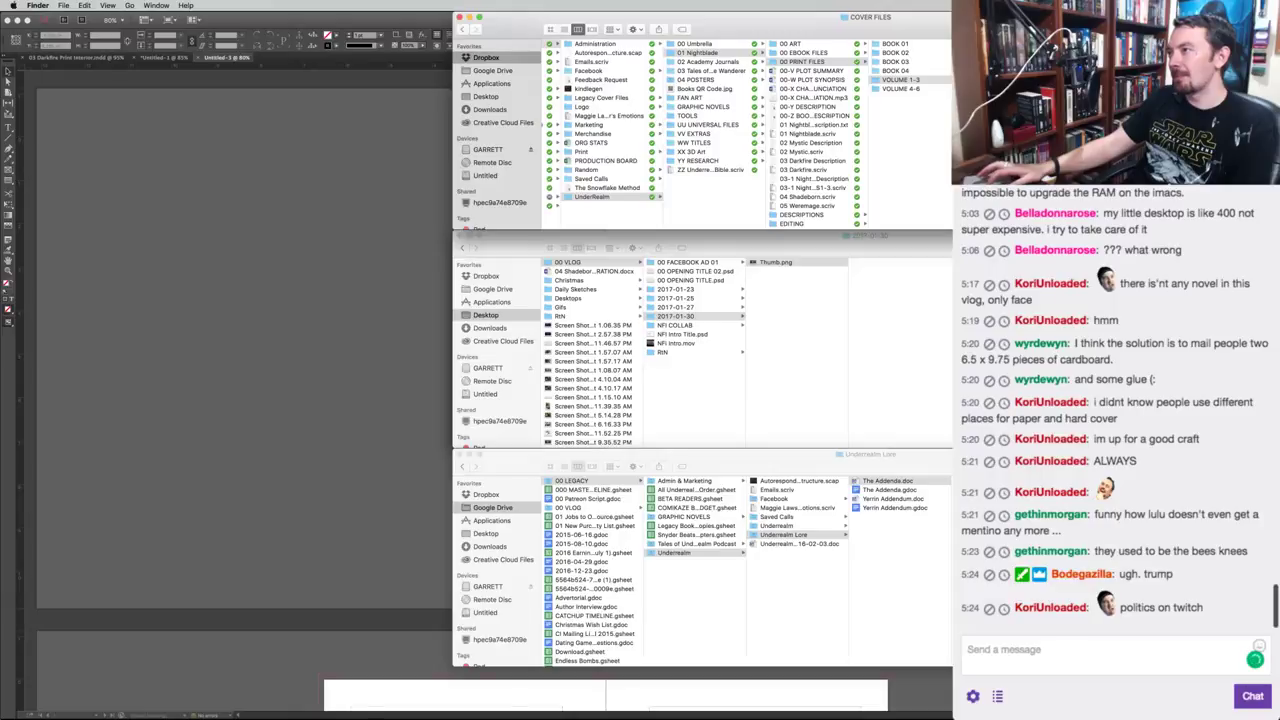
{"action": "key", "text": "Down"}
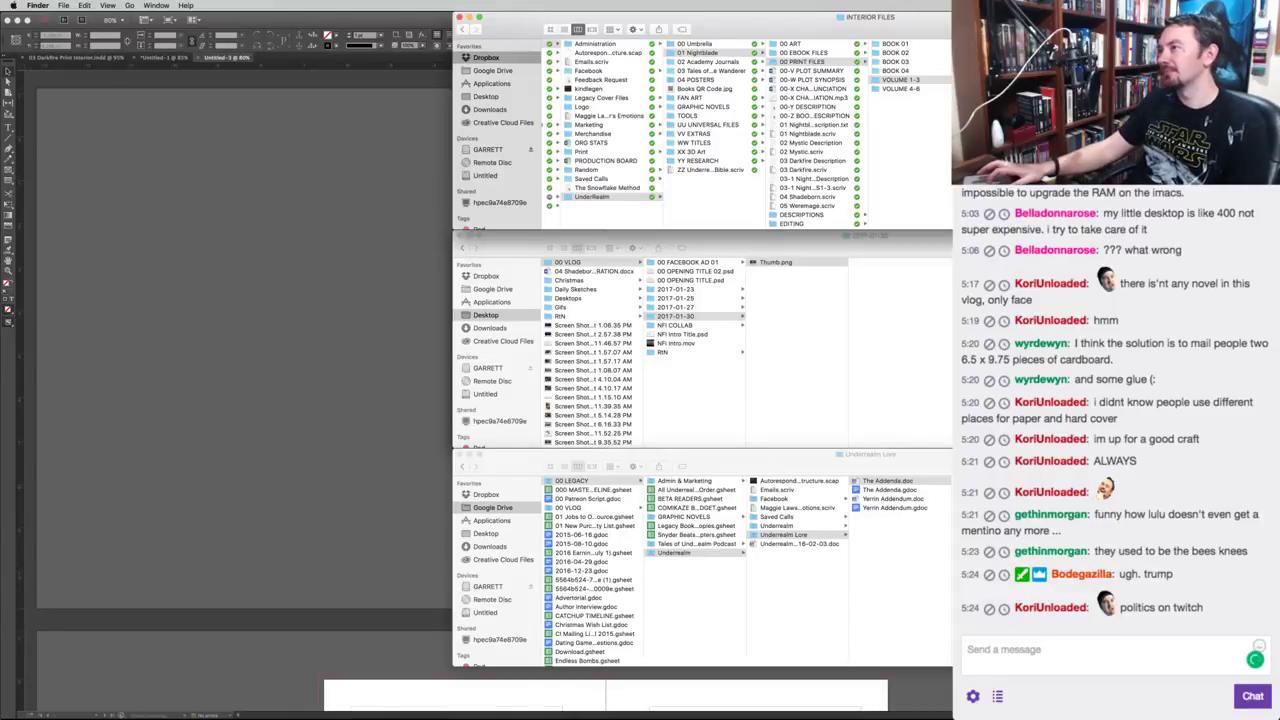
Import the Volume One Print Interior 2017-01-31.doc manuscript from the Finder INTERIOR FILES folder into the InDesign paperback document.
{"action": "key", "text": "super+Tab"}
{"action": "key", "text": "super+Tab"}
{"action": "key", "text": "super+Tab"}
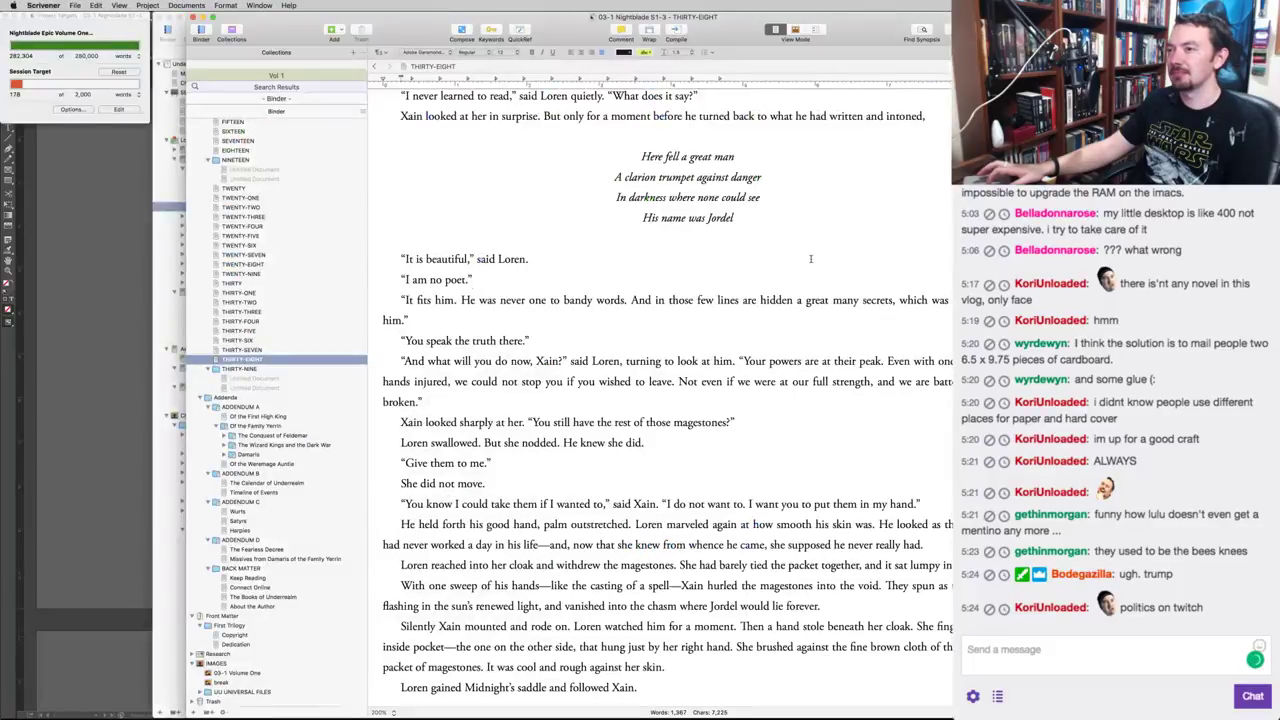
{"action": "key", "text": "super+Tab"}
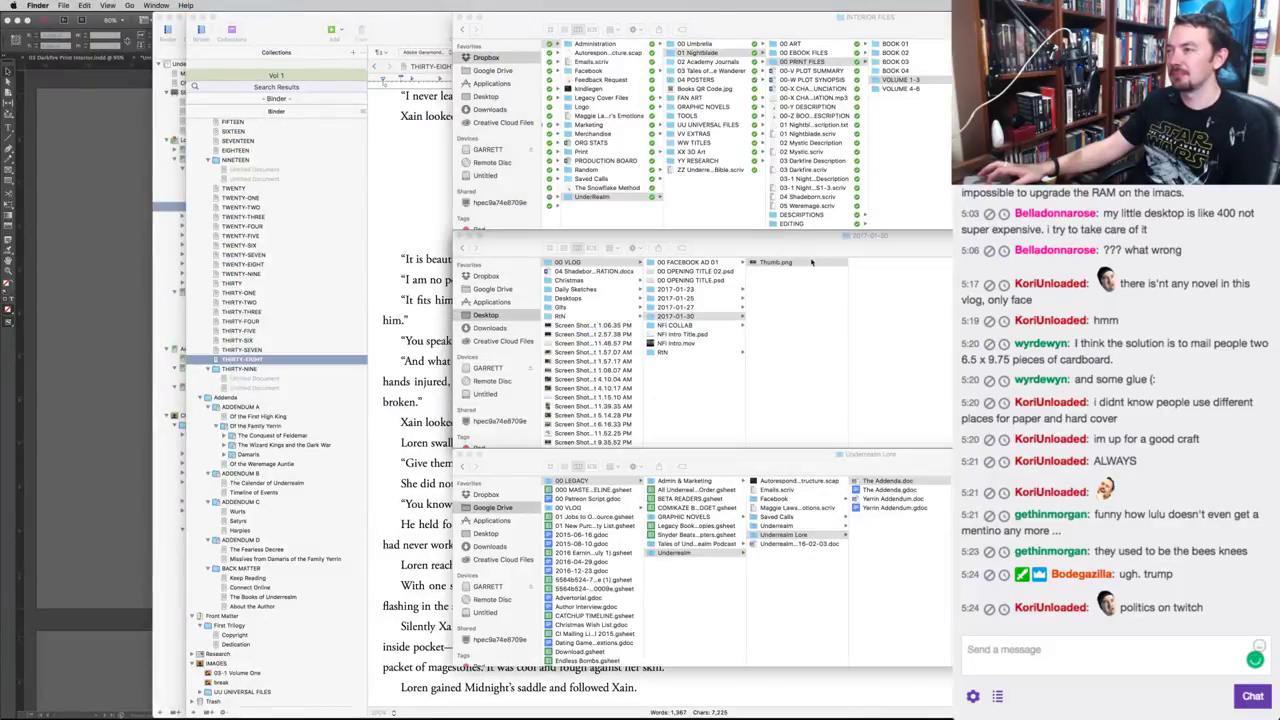
{"action": "key", "text": "super+Tab"}
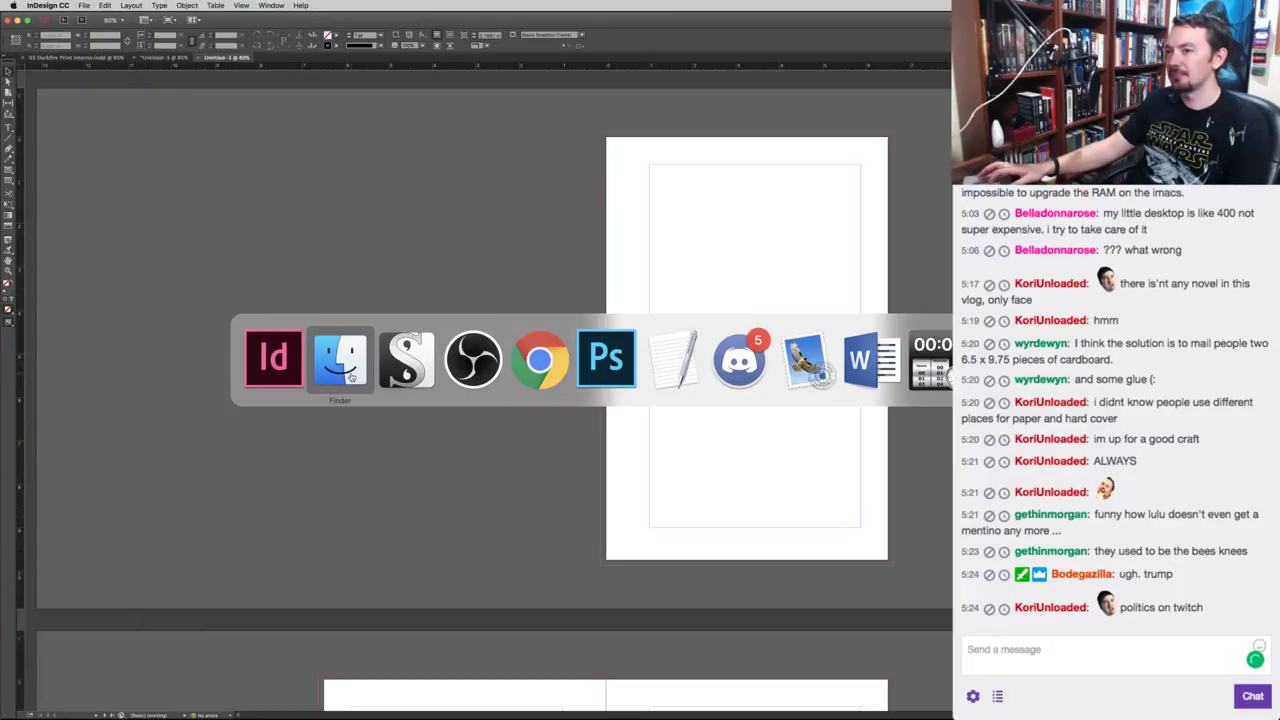
{"action": "left_click", "coordinate": [350, 376]}
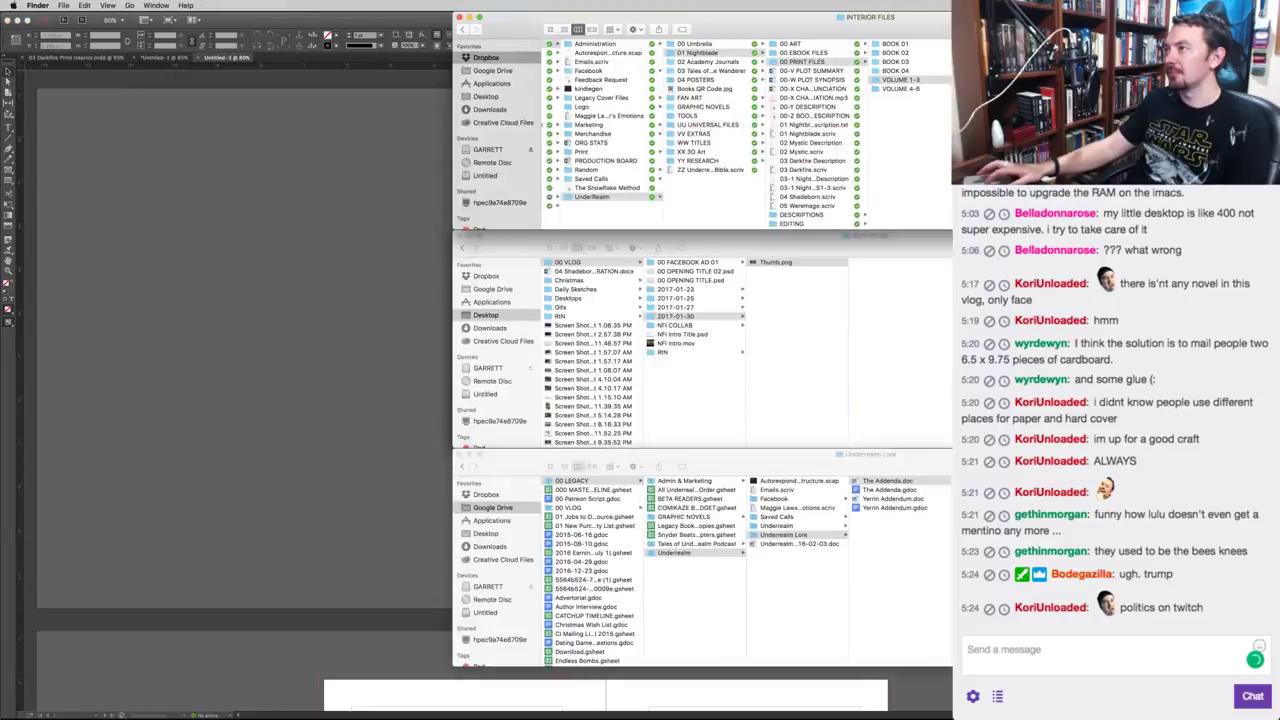
{"action": "left_click", "coordinate": [327, 291]}
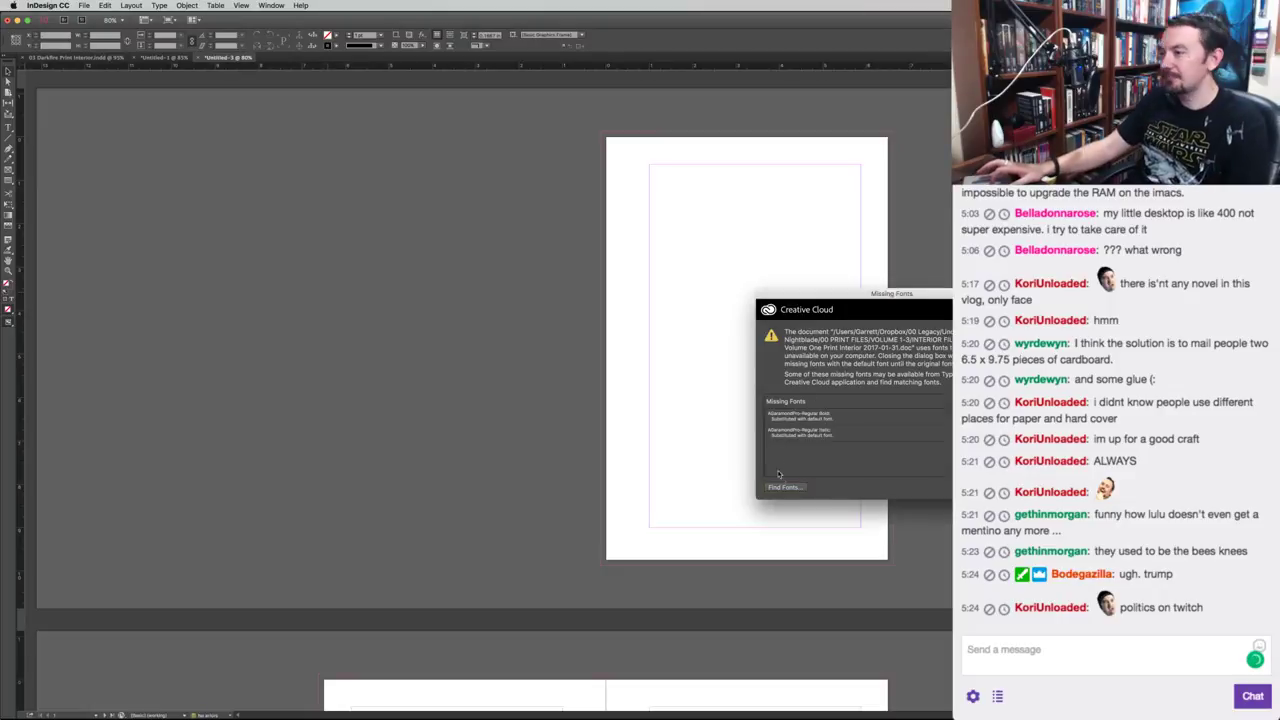
Replace the missing AGaramondPro-Regular Bold and Italic fonts throughout with Adobe Garamond Pro Bold and Italic.
{"action": "left_click", "coordinate": [786, 487]}
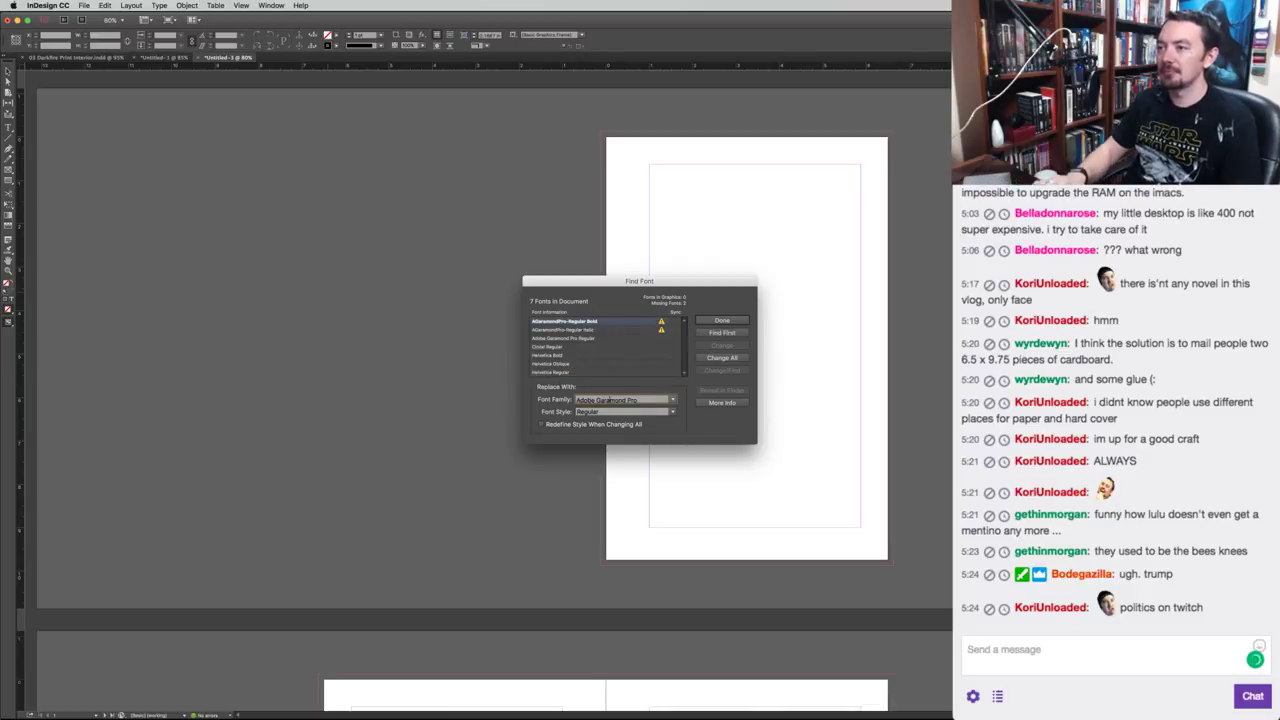
{"action": "key", "text": "Tab"}
{"action": "key", "text": "Down"}
{"action": "left_click", "coordinate": [722, 357]}
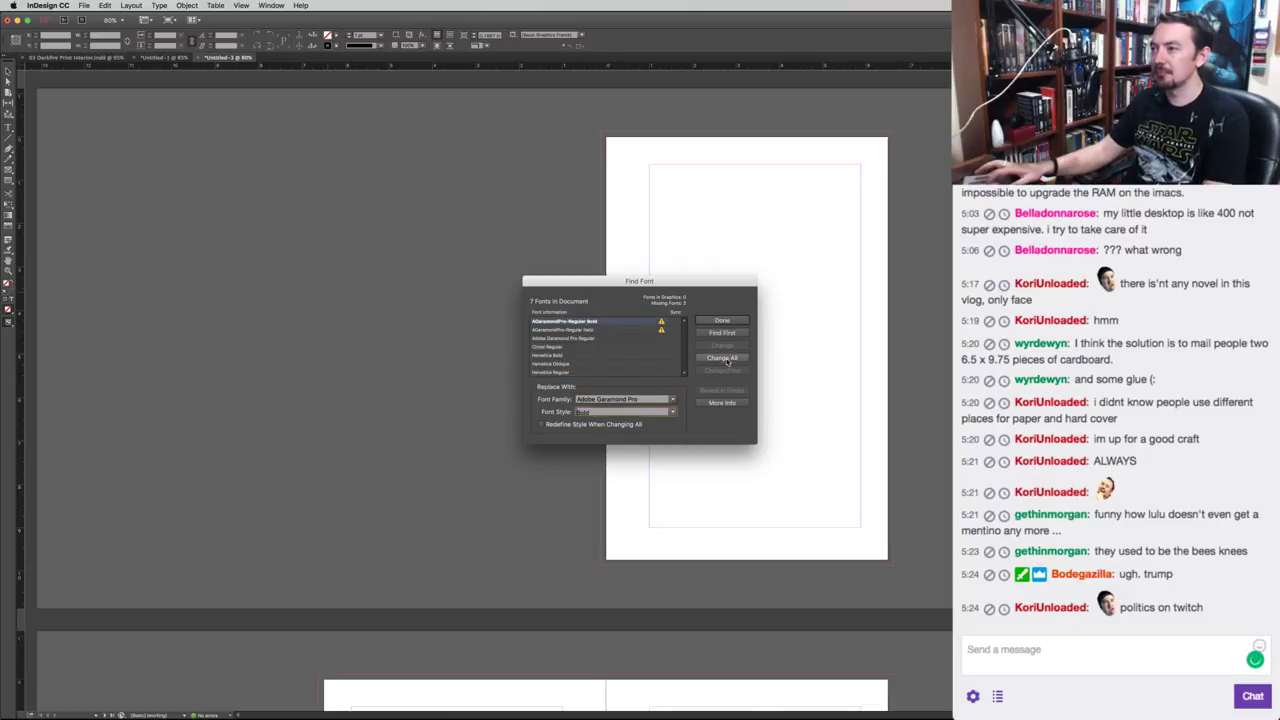
{"action": "left_click", "coordinate": [617, 413]}
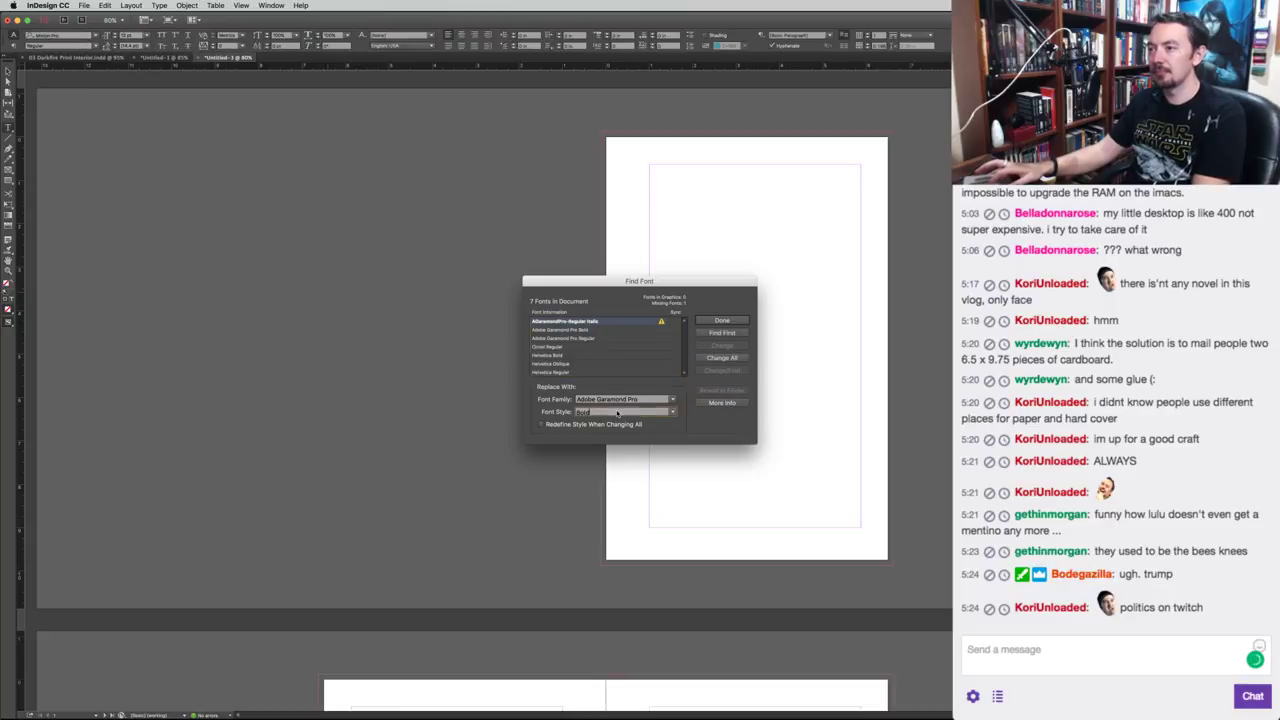
{"action": "left_click", "coordinate": [725, 361]}
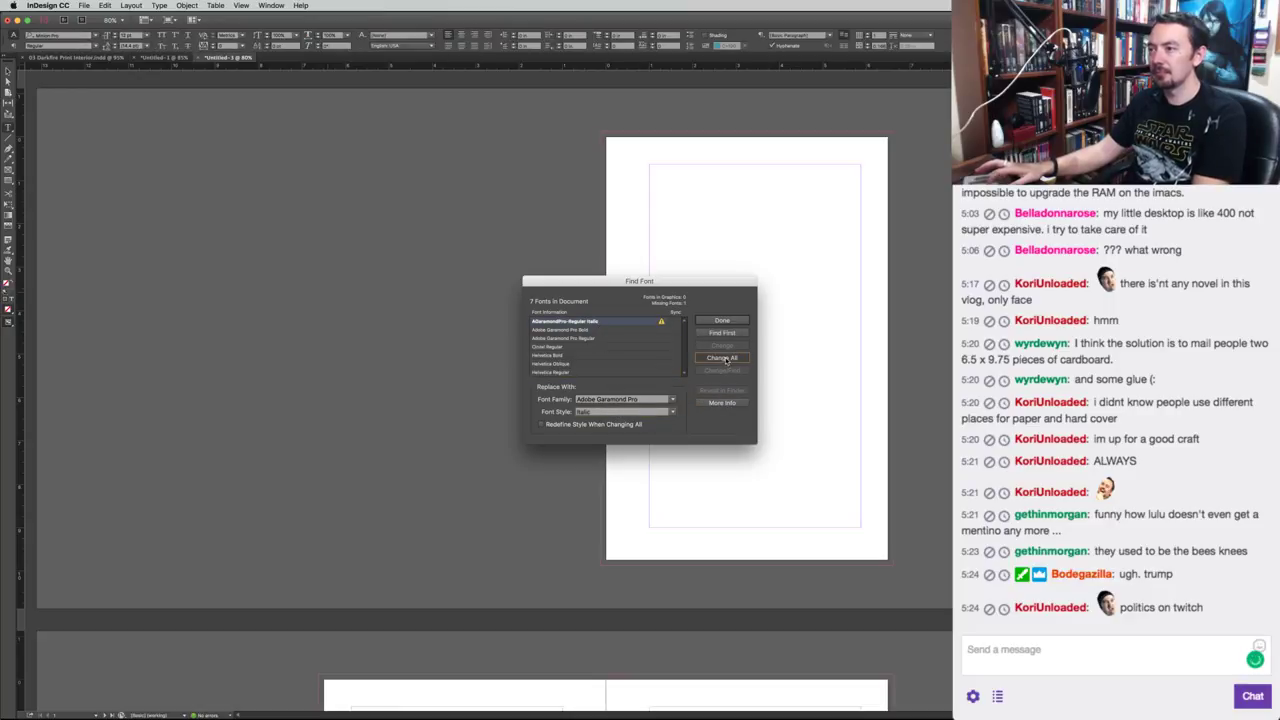
Replace Helvetica Bold, Oblique and Regular throughout with the Bold, Italic and Regular styles of Adobe Garamond Pro.
{"action": "left_click", "coordinate": [569, 356]}
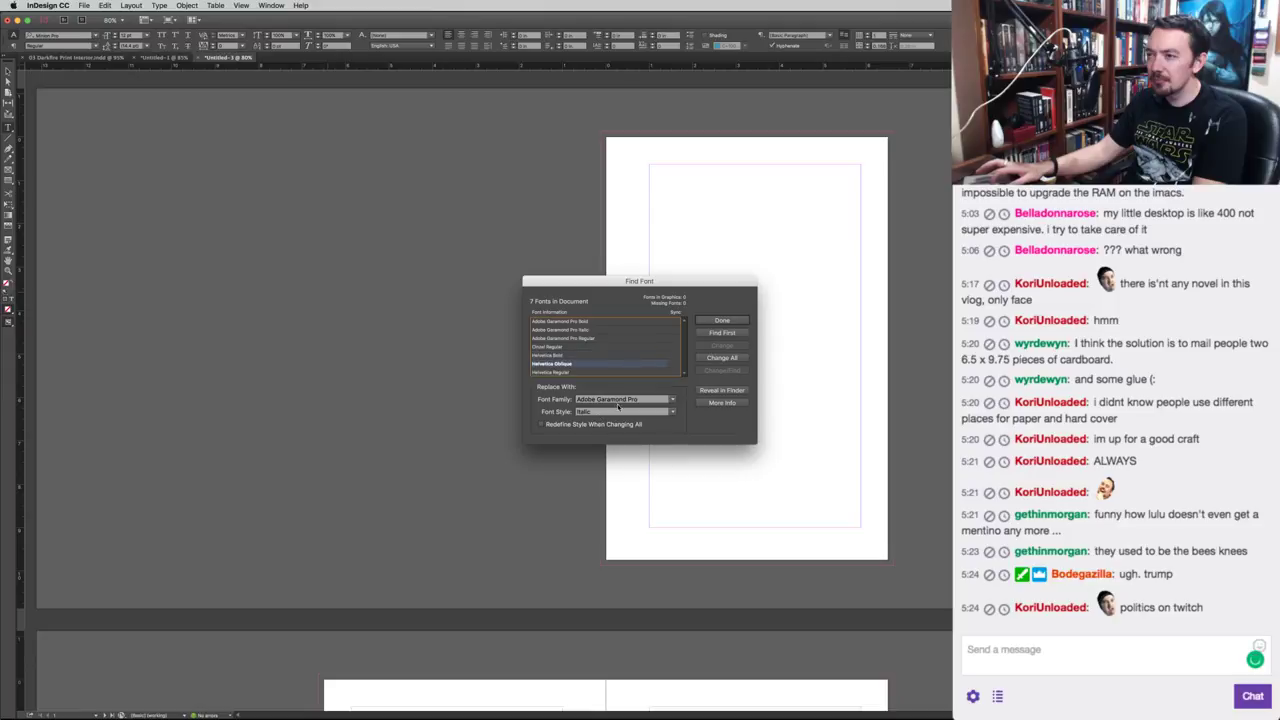
{"action": "left_click", "coordinate": [614, 413]}
{"action": "type", "text": "Bold"}
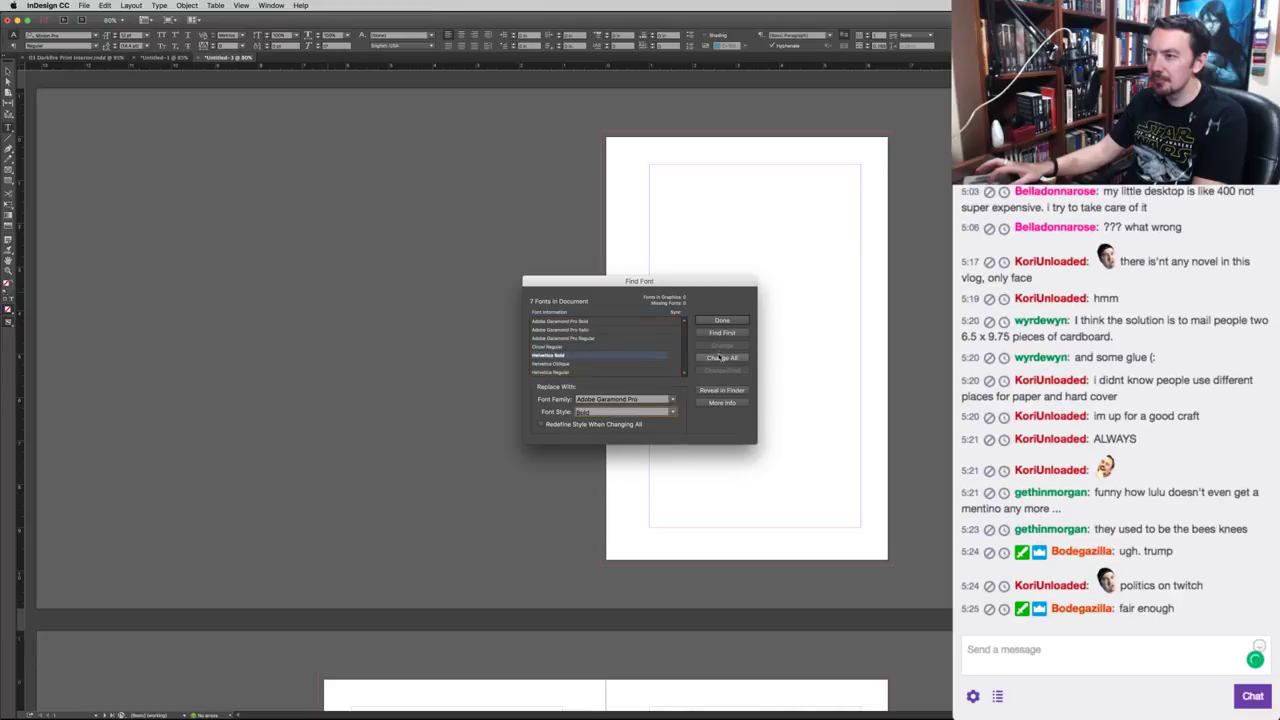
{"action": "left_click", "coordinate": [718, 359]}
{"action": "left_click", "coordinate": [590, 356]}
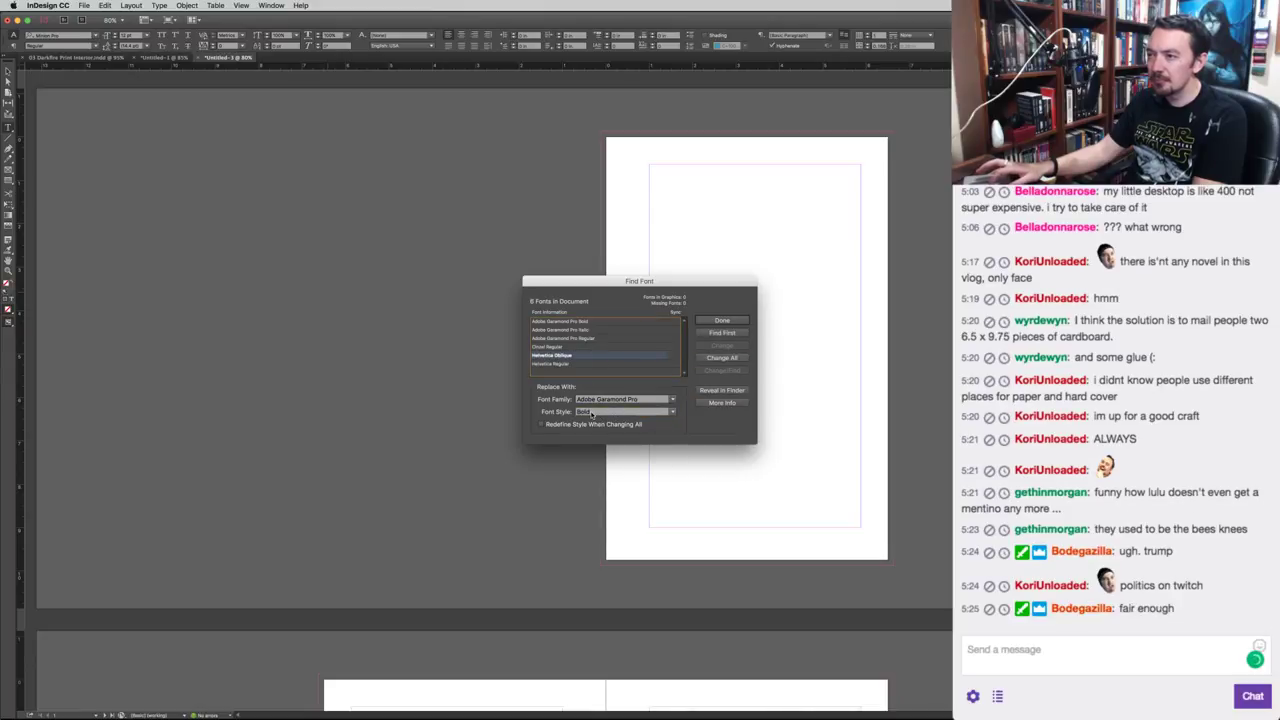
{"action": "left_click", "coordinate": [590, 413]}
{"action": "left_click", "coordinate": [721, 357]}
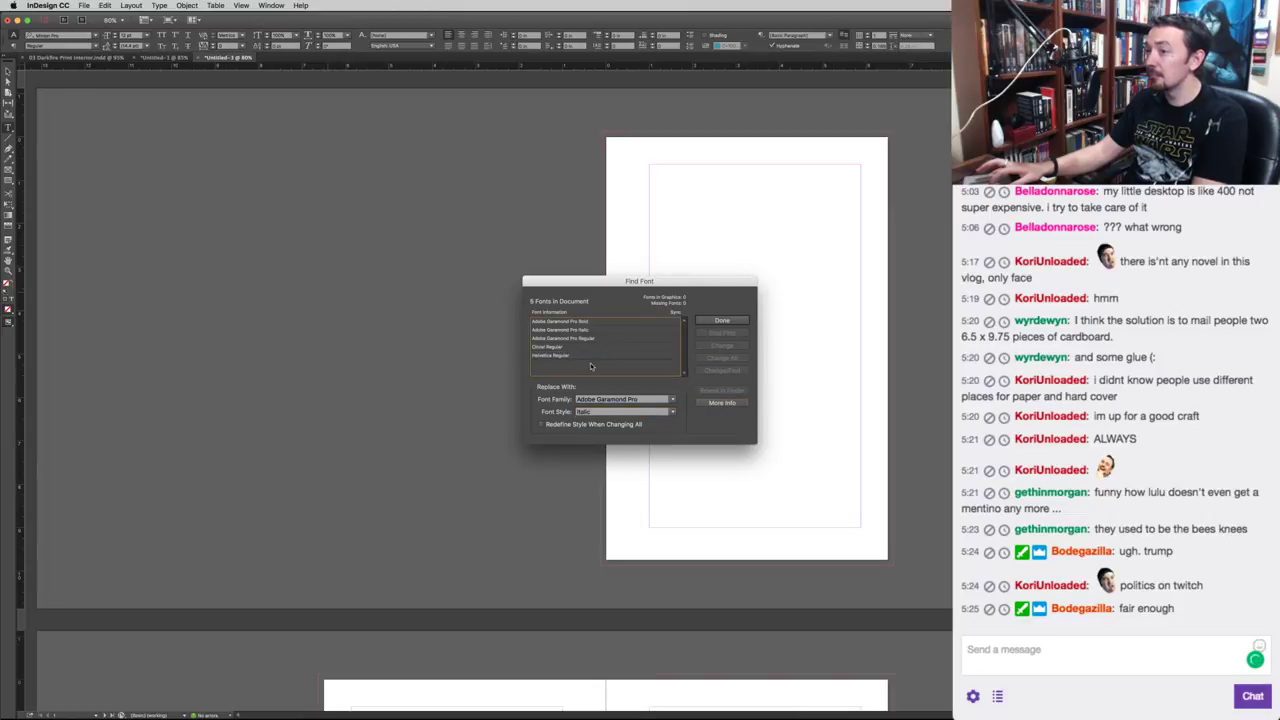
{"action": "left_click", "coordinate": [586, 357]}
{"action": "left_click", "coordinate": [712, 359]}
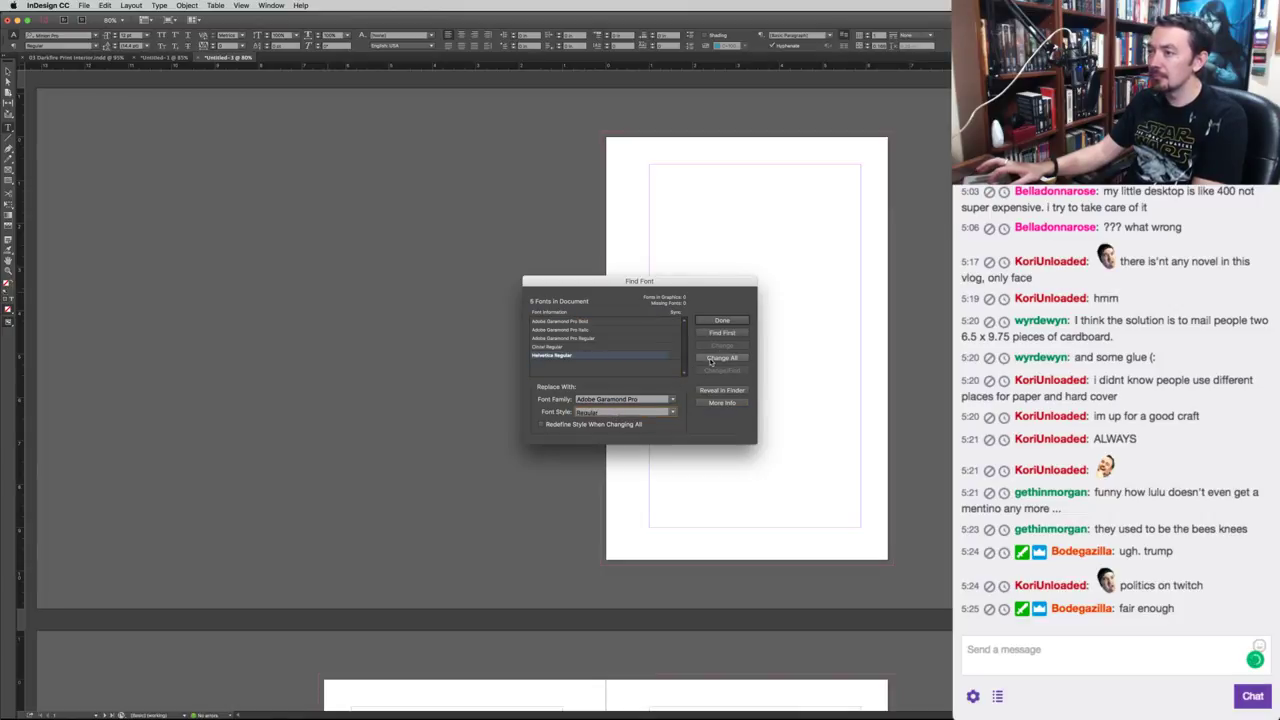
{"action": "left_click", "coordinate": [721, 320]}
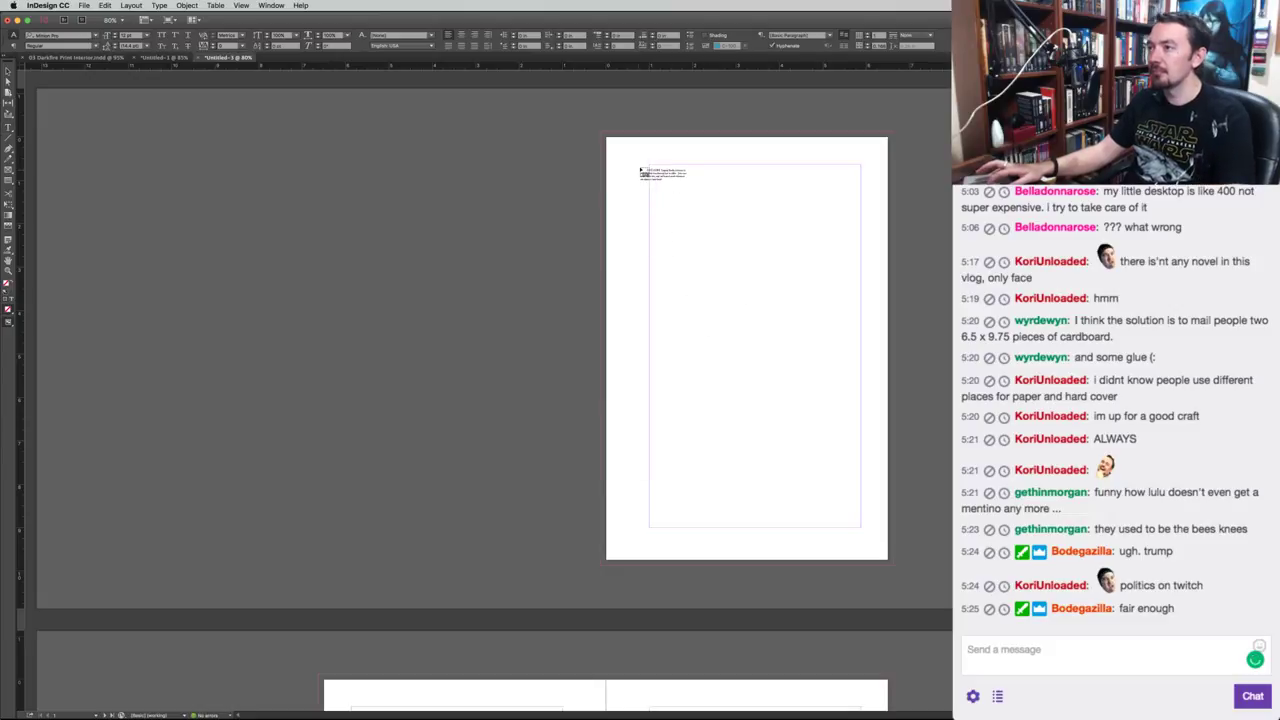
Place the imported manuscript at the margins of the first page and delete the image of the three book covers.
{"action": "left_click", "coordinate": [652, 171]}
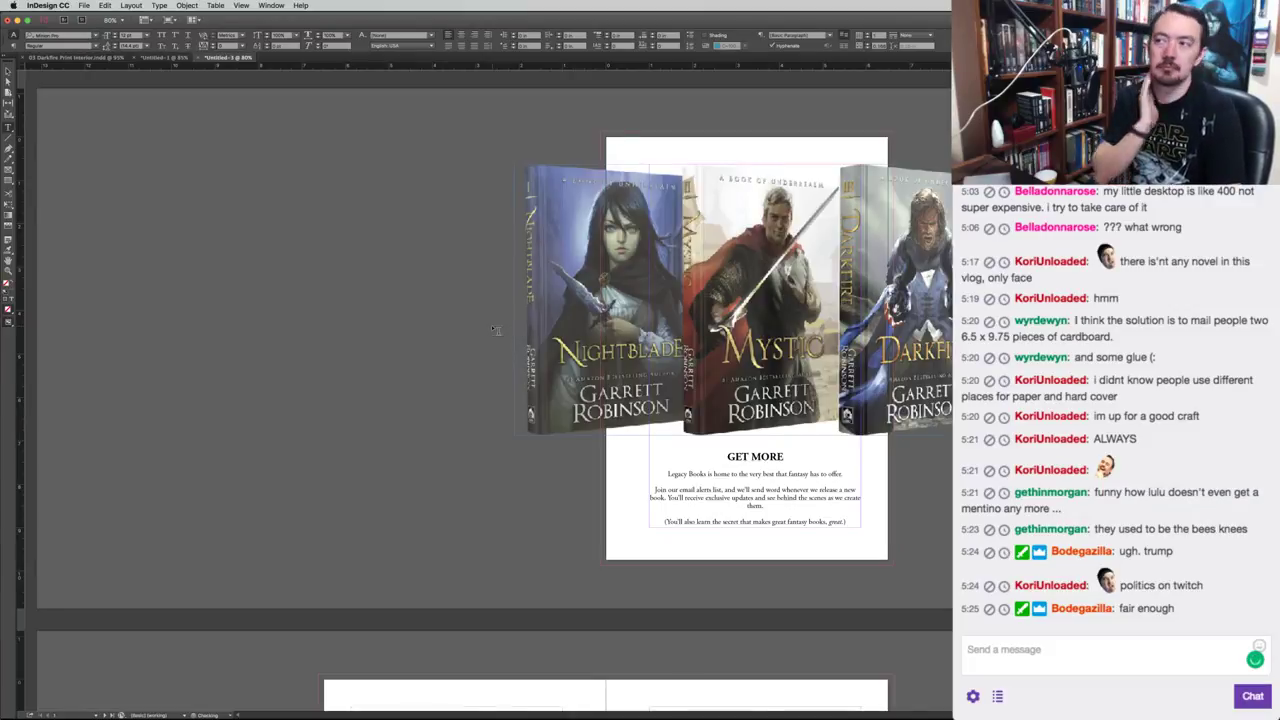
{"action": "left_click", "coordinate": [457, 331], "text": "super"}
{"action": "key", "text": "v"}
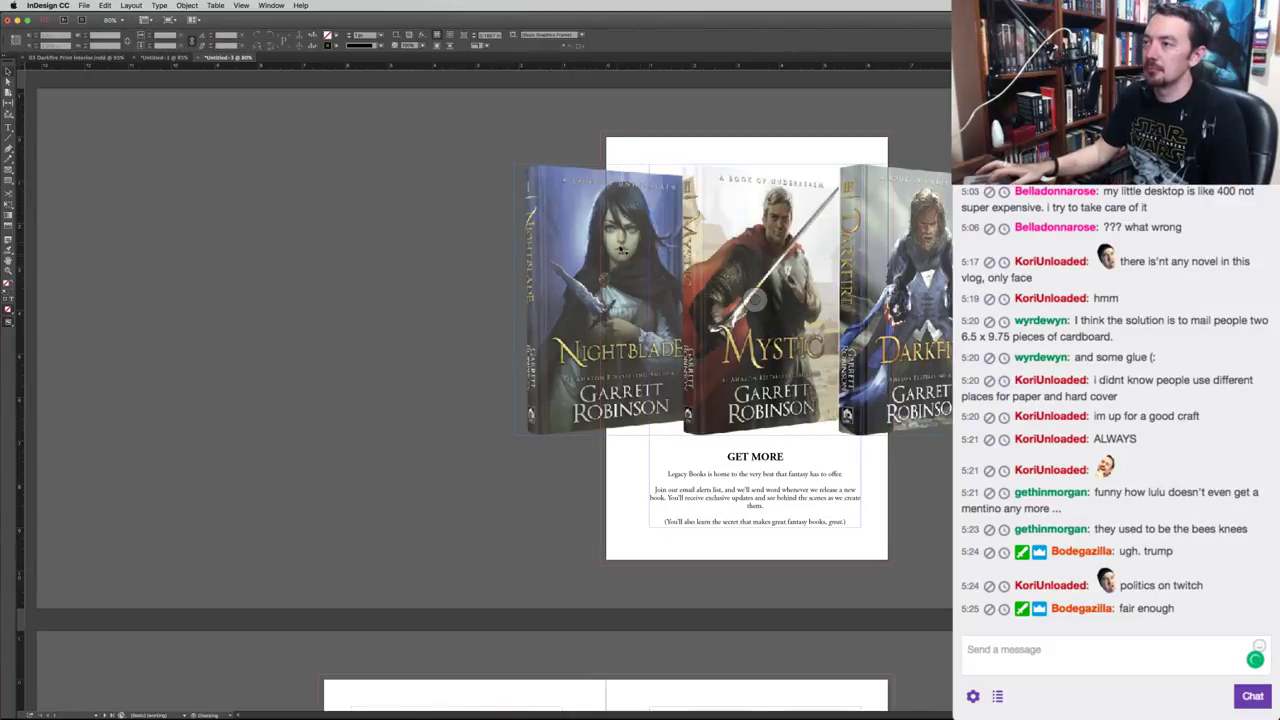
{"action": "left_click", "coordinate": [687, 245]}
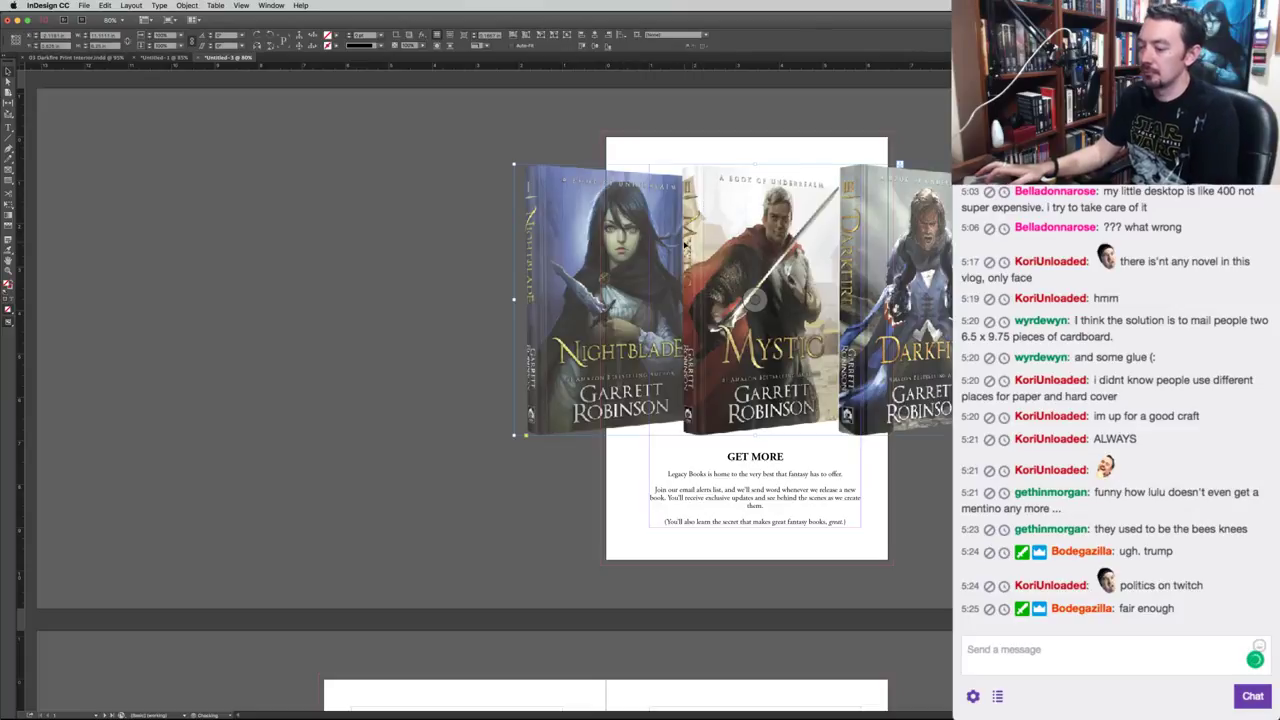
{"action": "key", "text": "Delete"}
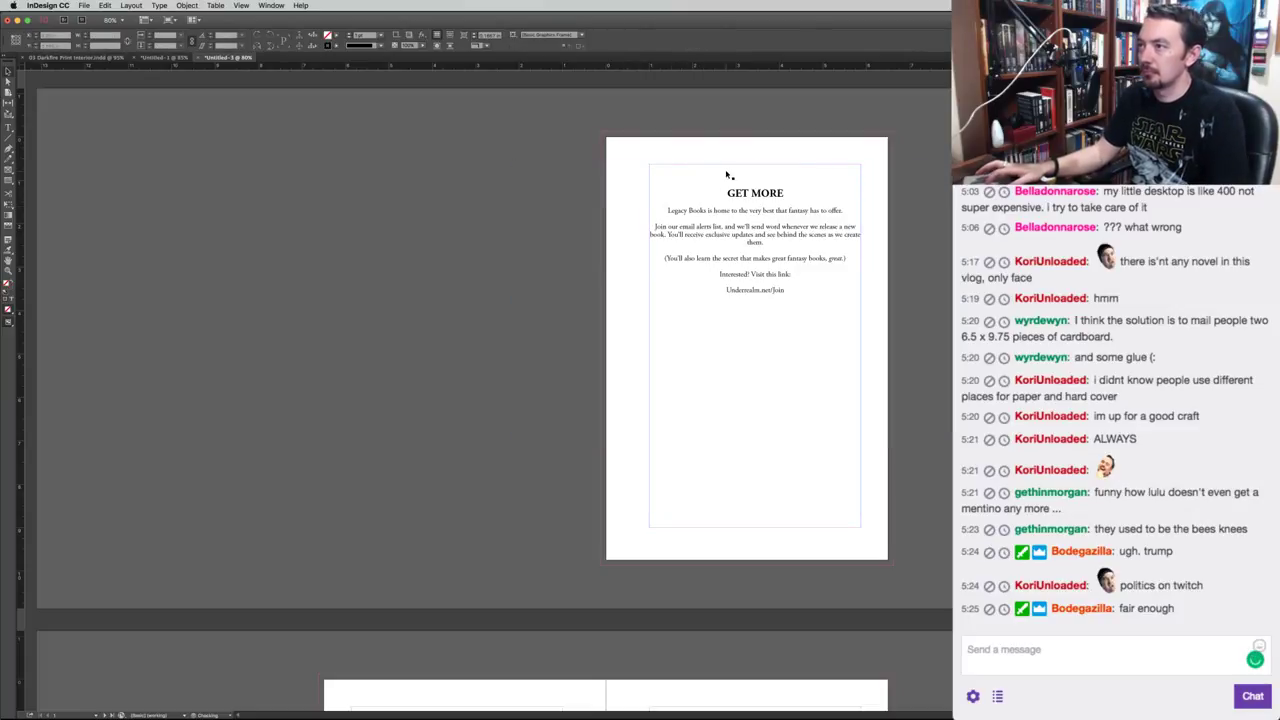
Delete the GET MORE text from the first page's text frame and deselect the frame.
{"action": "double_click", "coordinate": [724, 174]}
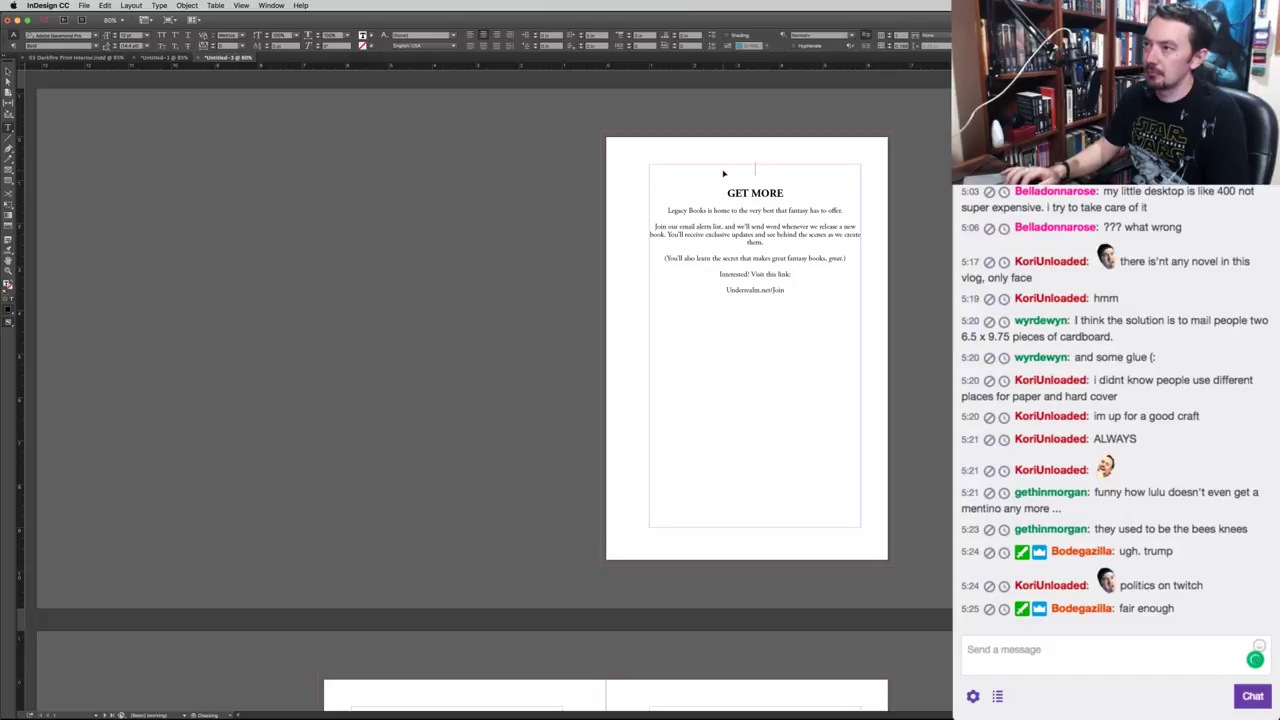
{"action": "key", "text": "ctrl+a"}
{"action": "key", "text": "Delete"}
{"action": "key", "text": "Escape"}
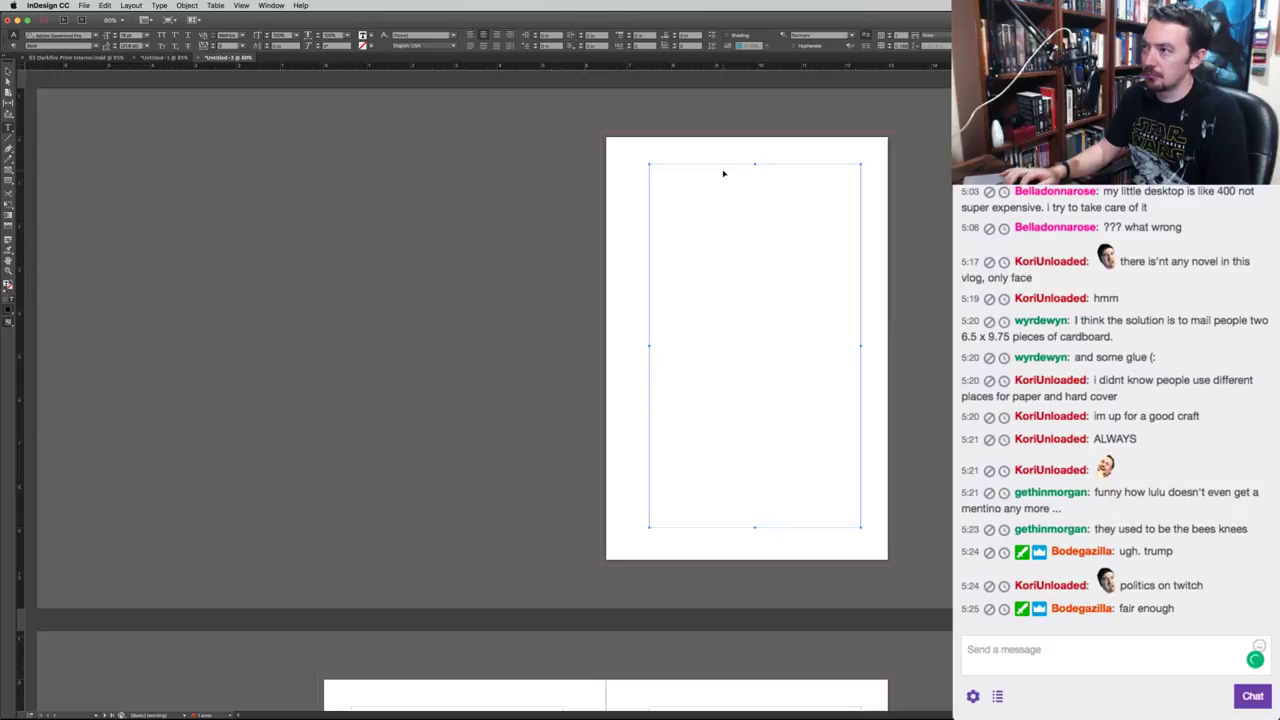
{"action": "left_click", "coordinate": [516, 304], "text": "super"}
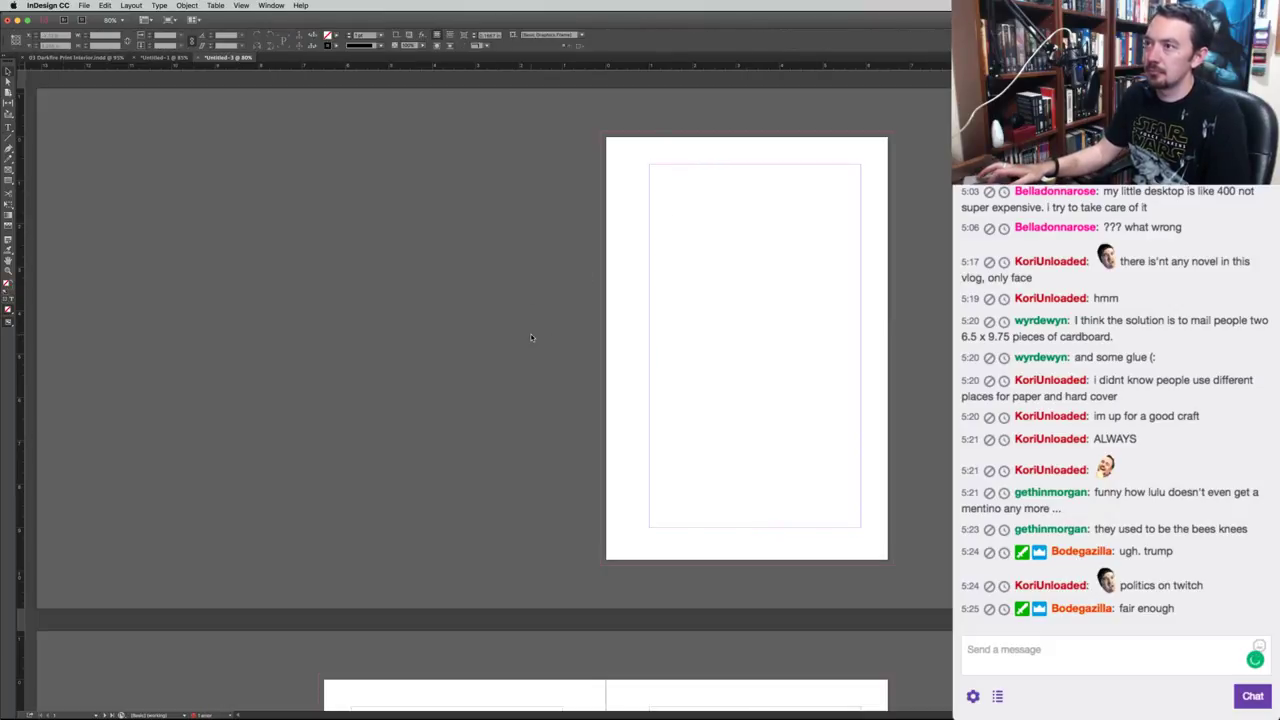
Switch to Photoshop and bring up the Title Page 00.psd document.
{"action": "key", "text": "super+Tab"}
{"action": "left_click", "coordinate": [336, 372]}
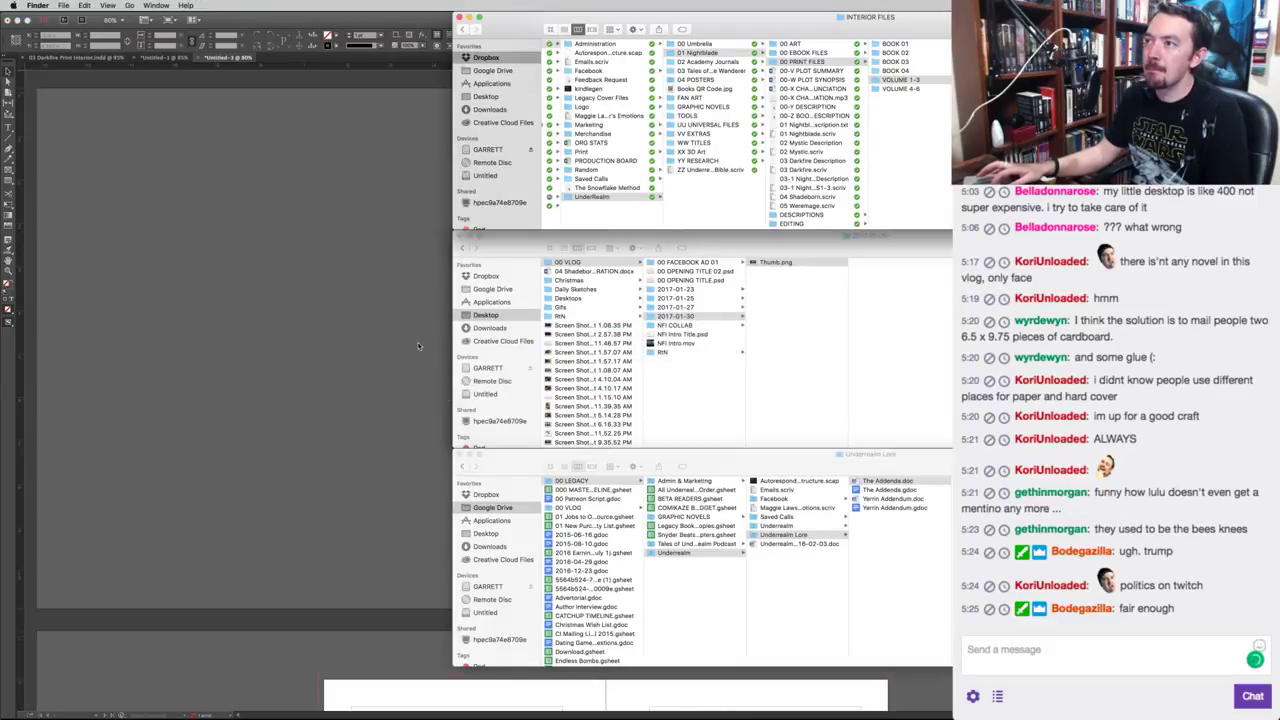
{"action": "key", "text": "super+Tab"}
{"action": "left_click", "coordinate": [603, 362]}
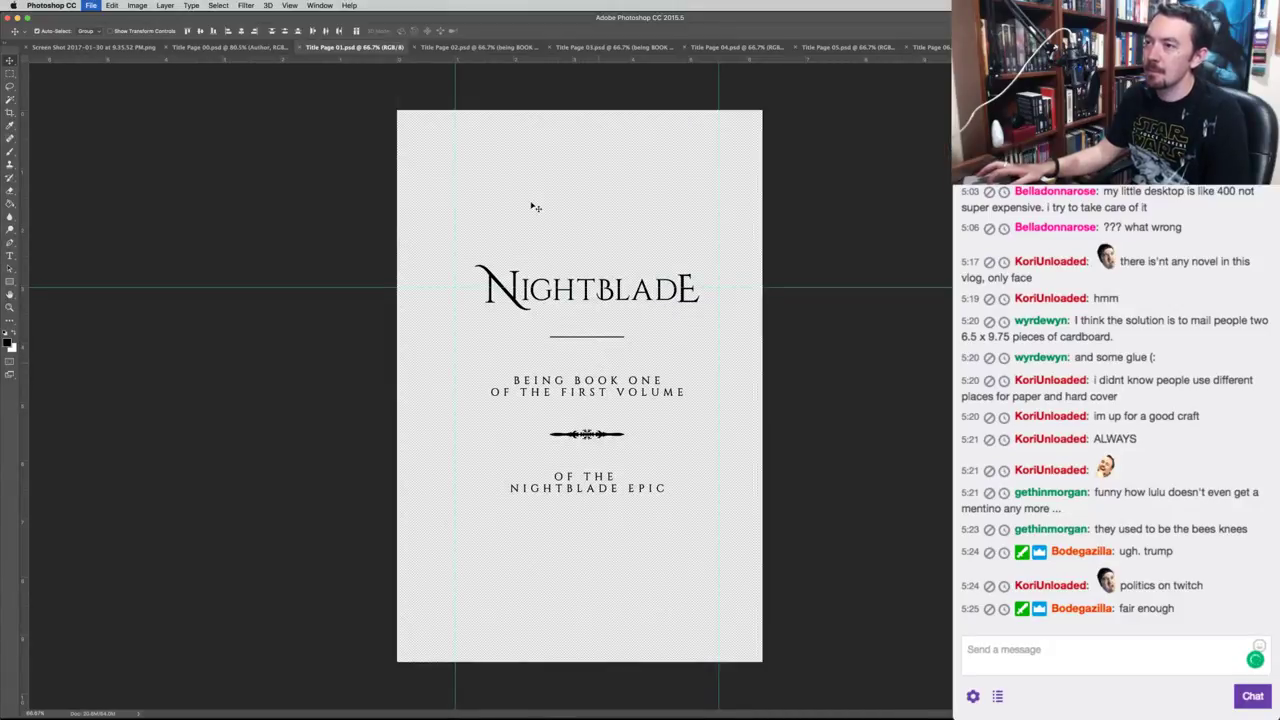
{"action": "key", "text": "super+shift+s"}
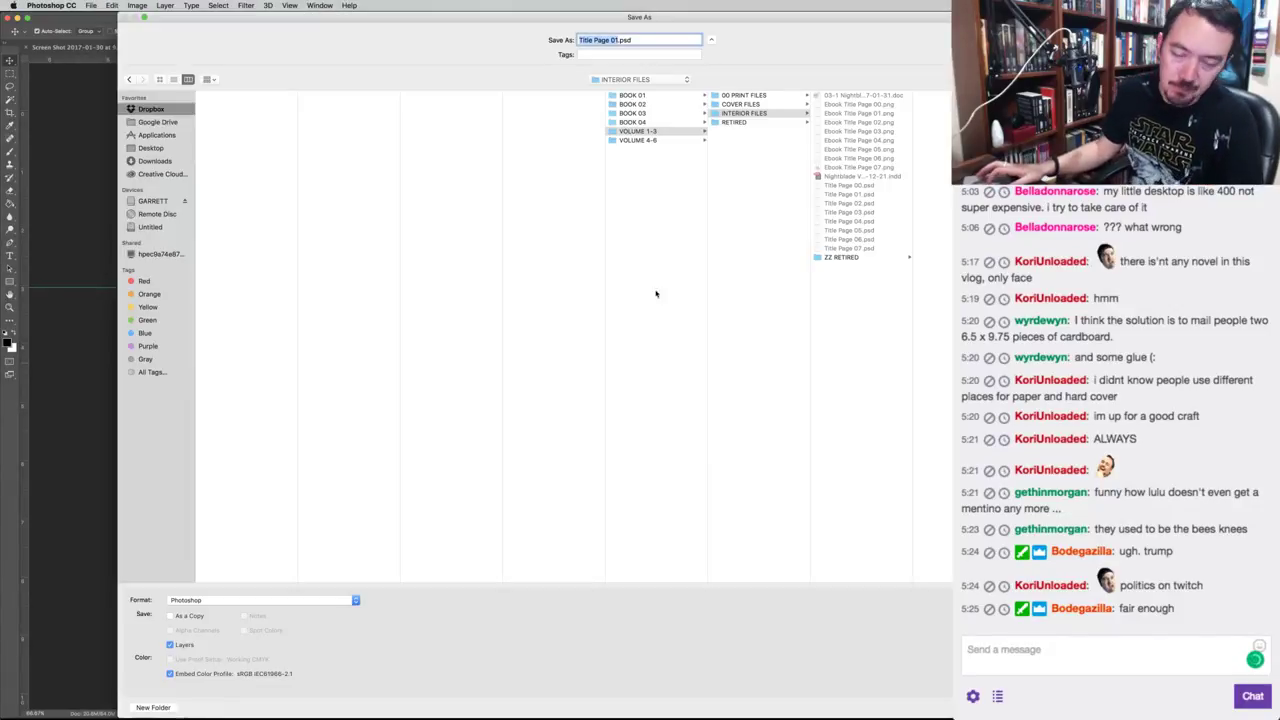
{"action": "key", "text": "Escape"}
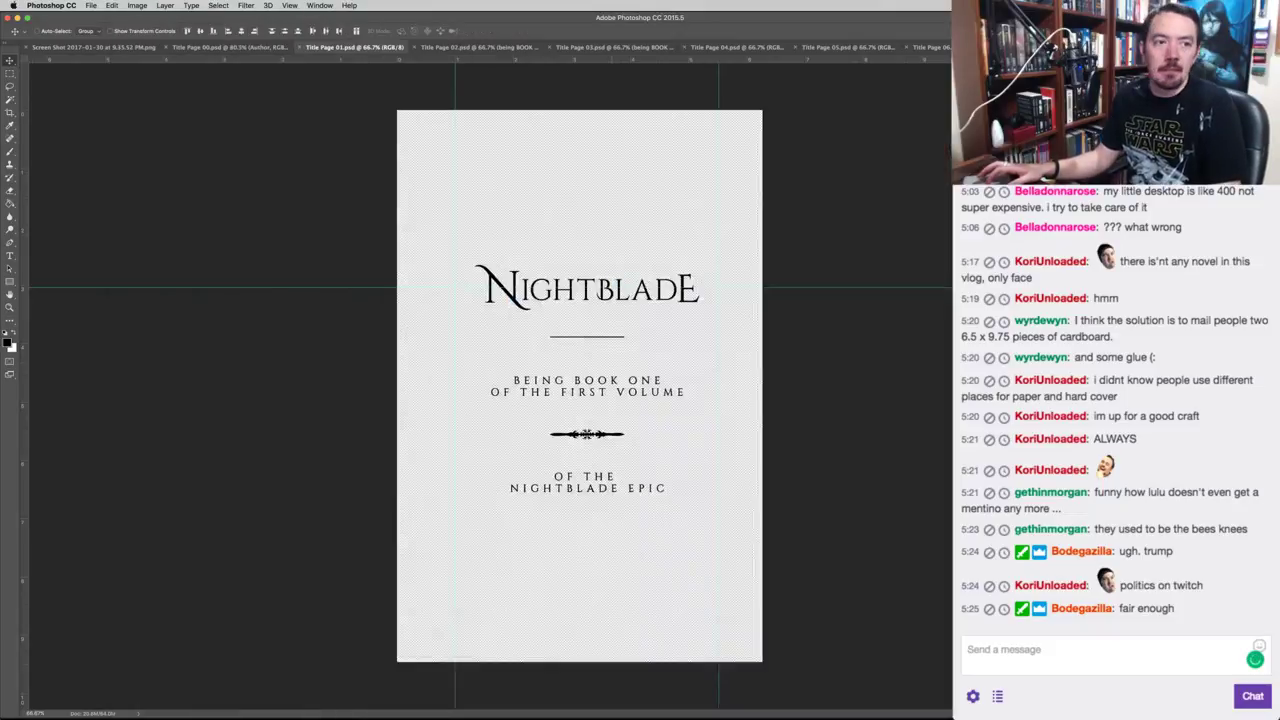
{"action": "key", "text": "ctrl+shift+Tab"}
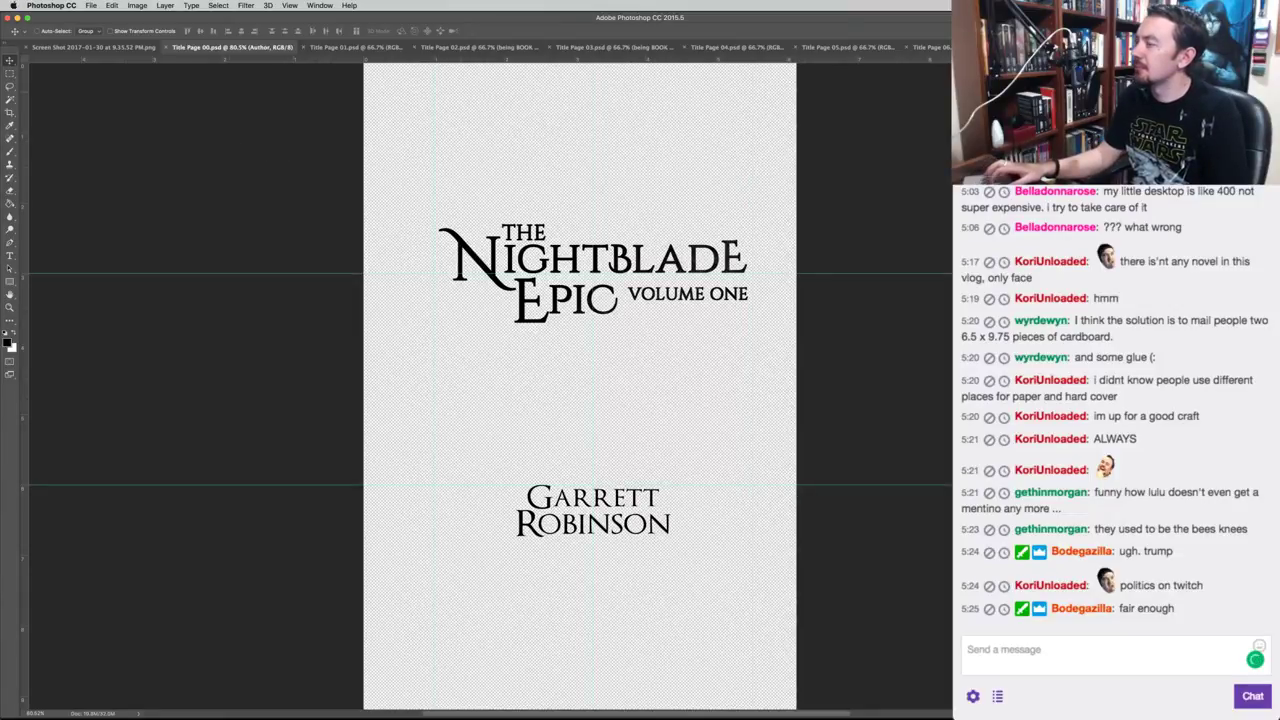
{"action": "key", "text": "super+alt+z"}
{"action": "key", "text": "super+alt+z"}
{"action": "key", "text": "super+alt+z"}
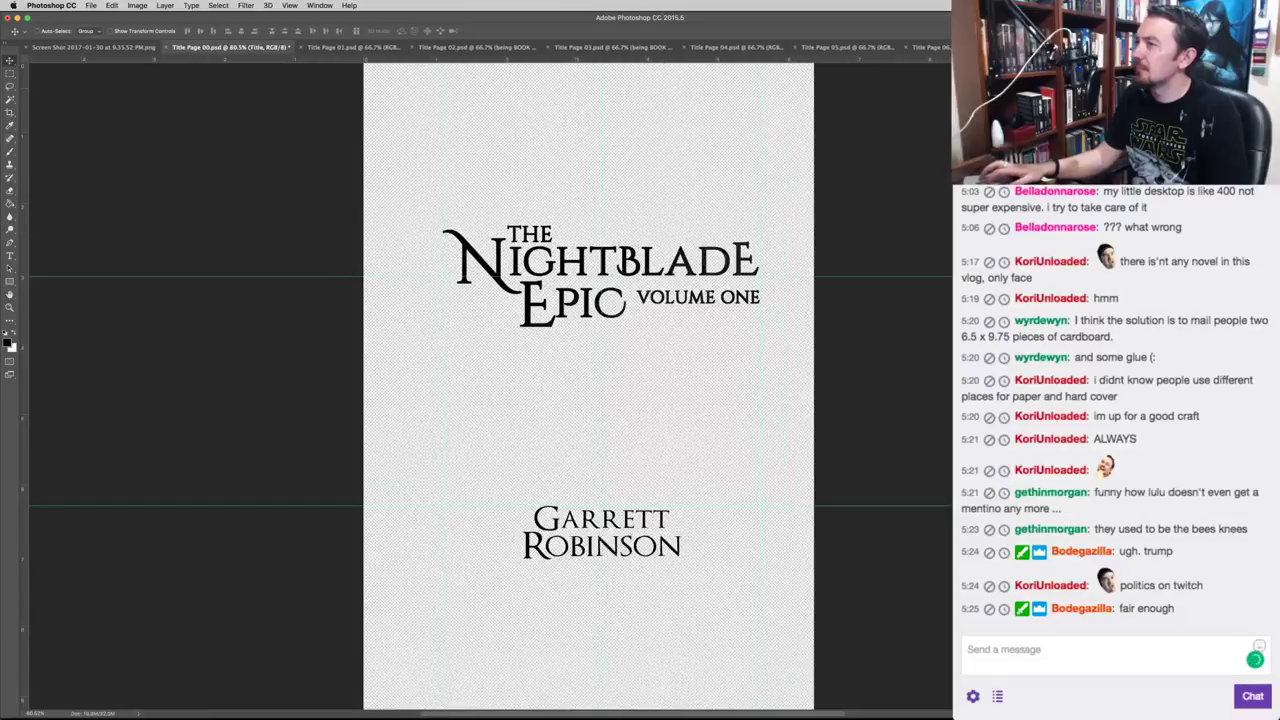
{"action": "key", "text": "super+s"}
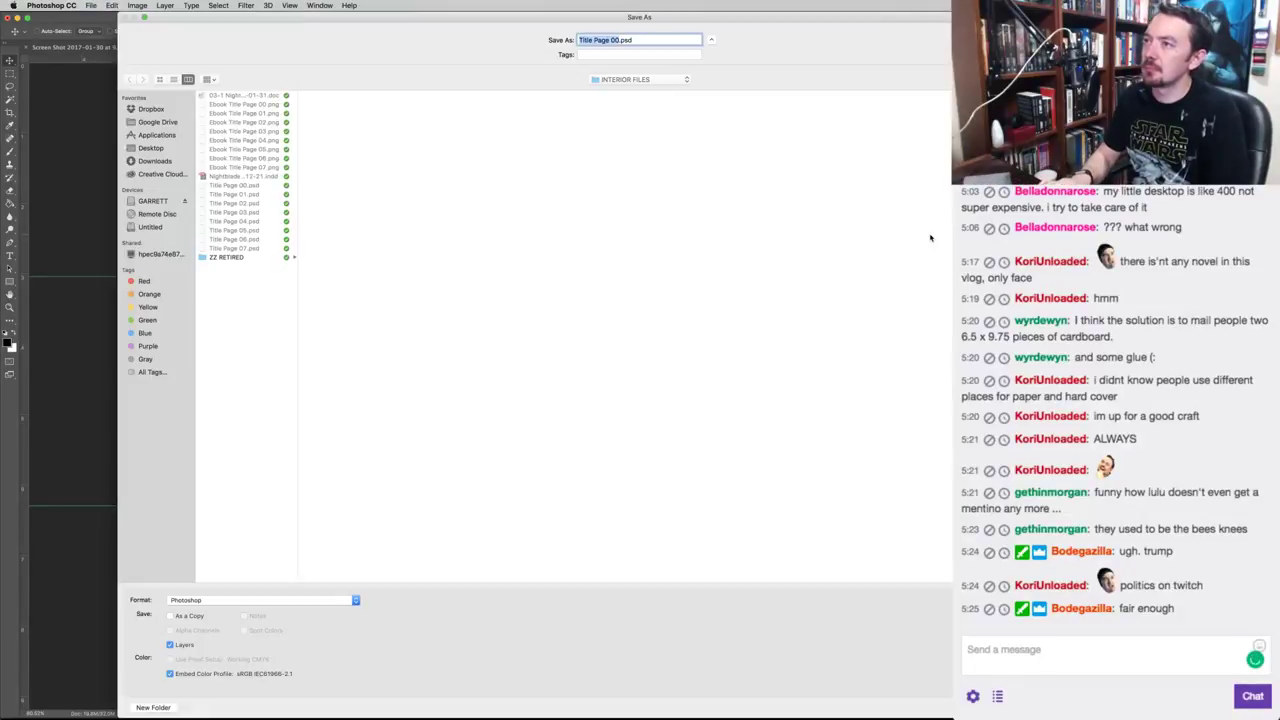
{"action": "key", "text": "Escape"}
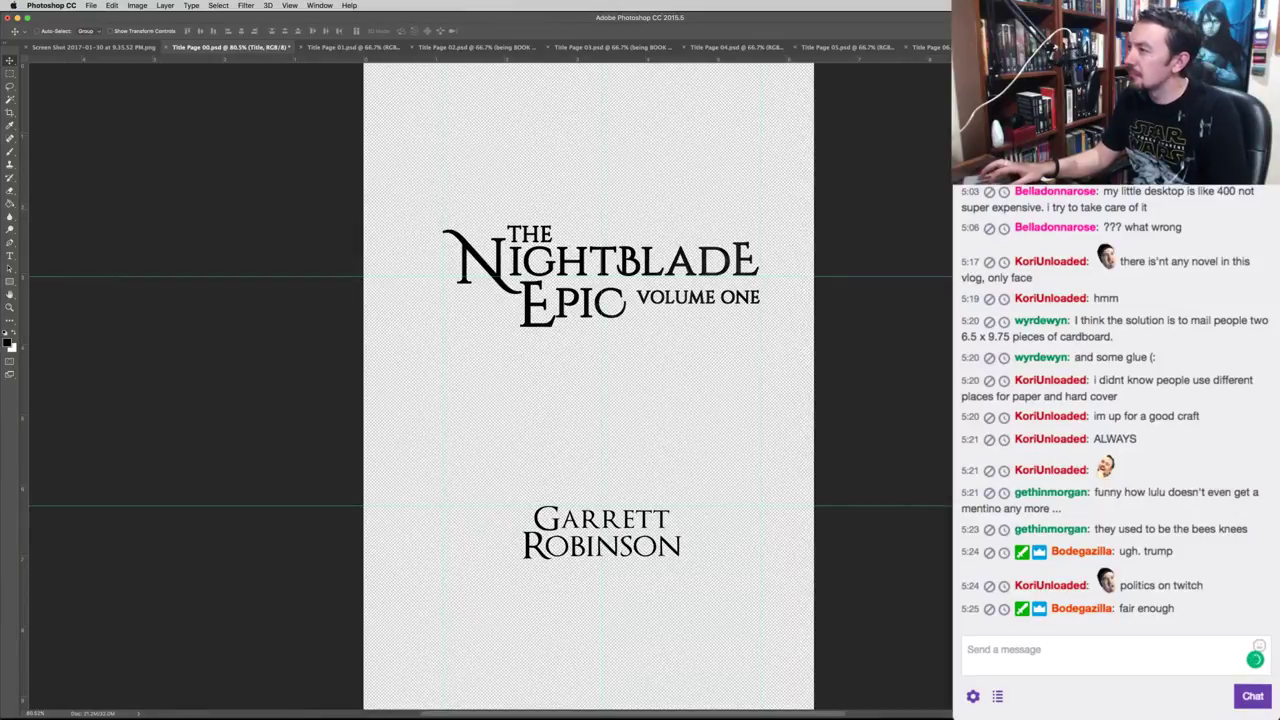
Save the title page as HC Title Page 00.psd in INTERIOR FILES, in Photoshop format with maximum compatibility.
{"action": "key", "text": "super+shift+s"}
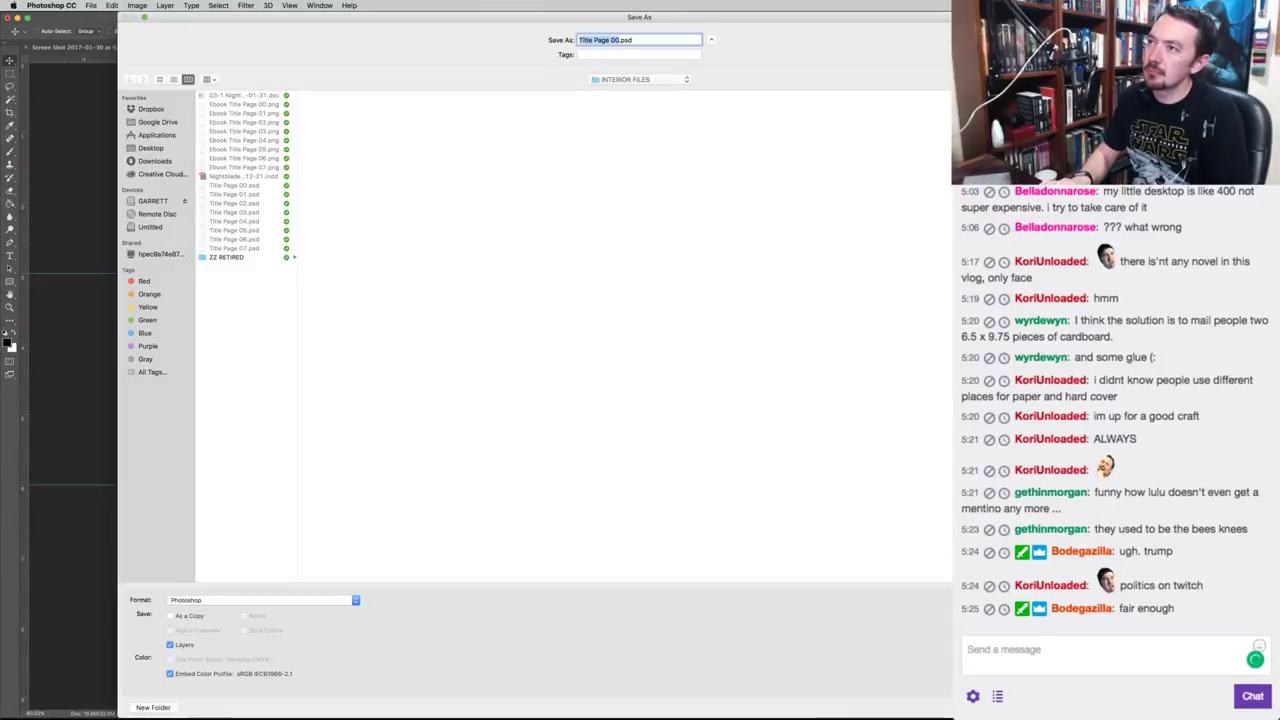
{"action": "left_click", "coordinate": [619, 40]}
{"action": "type", "text": "HC"}
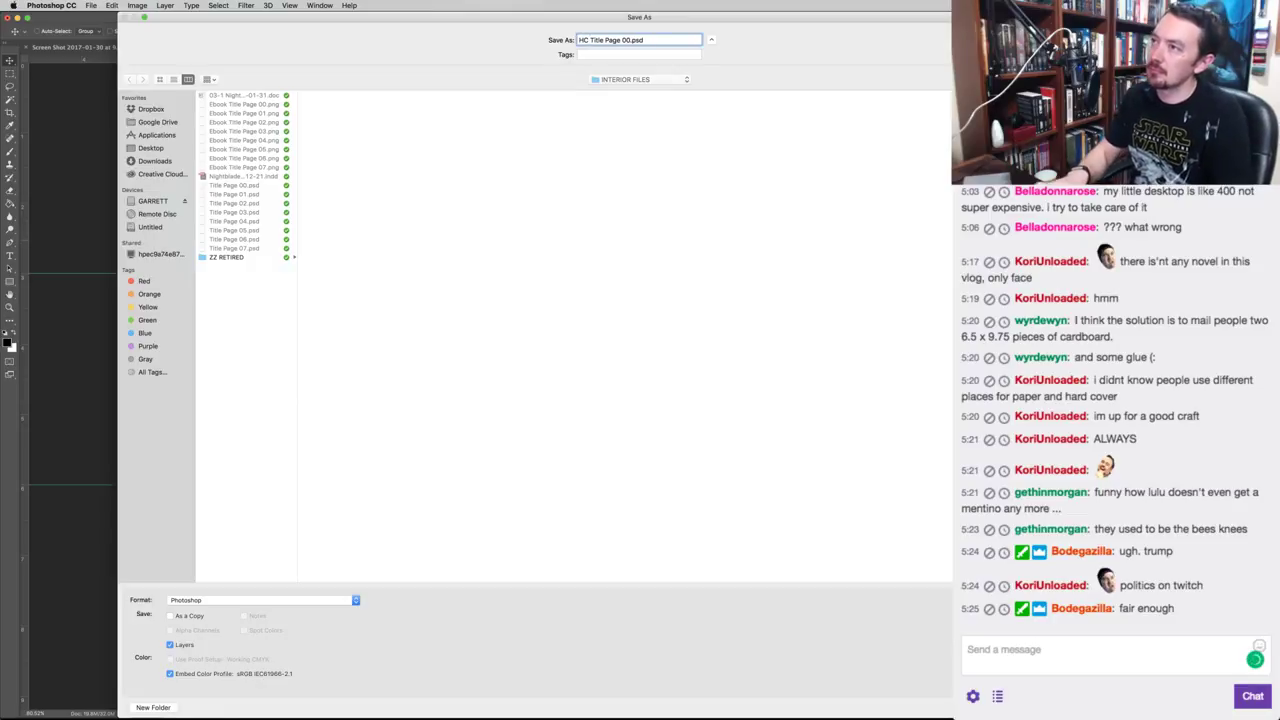
{"action": "key", "text": "Return"}
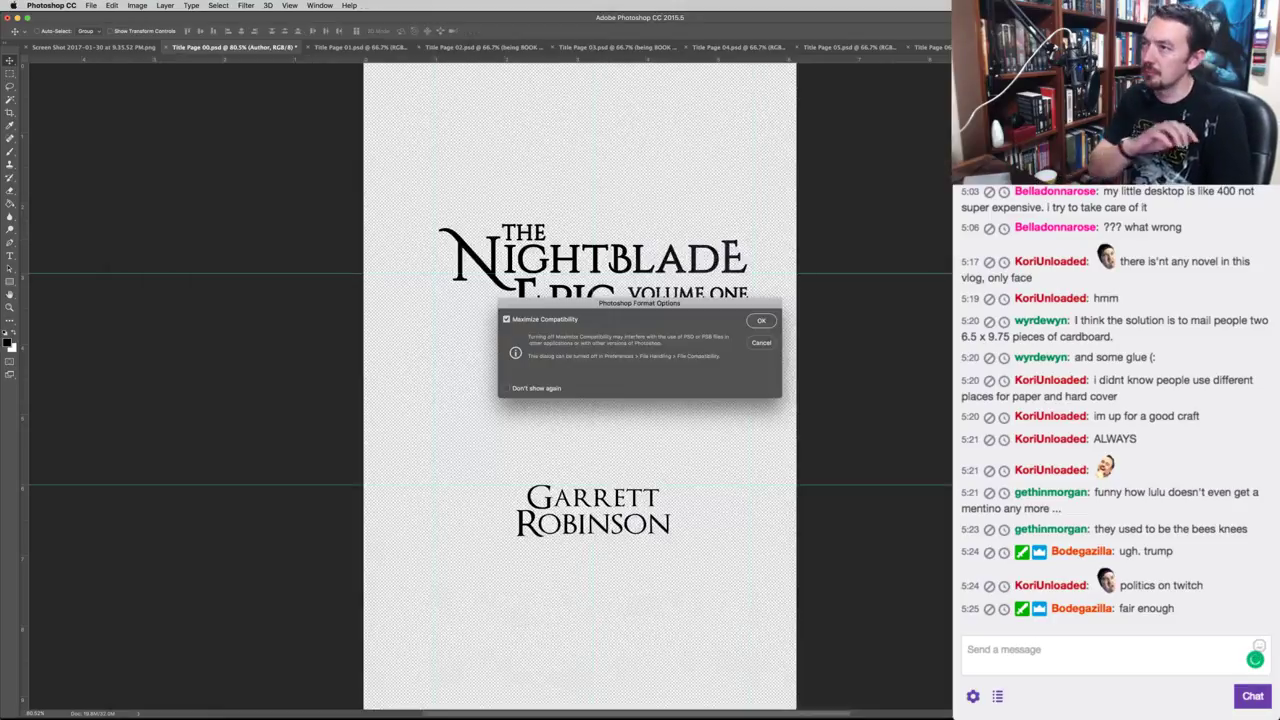
{"action": "key", "text": "Return"}
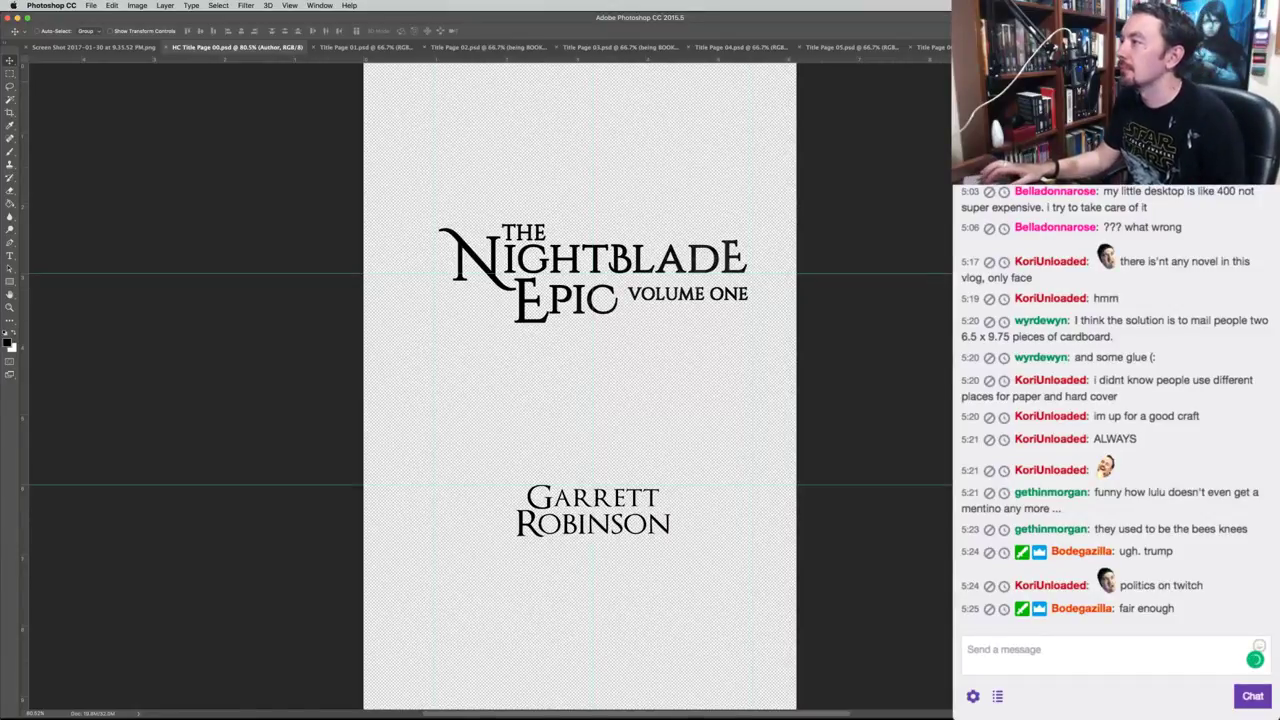
Step back through the last changes to the HC title page to restore its larger canvas.
{"action": "key", "text": "super+alt+z"}
{"action": "key", "text": "super+alt+z"}
{"action": "key", "text": "super+0"}
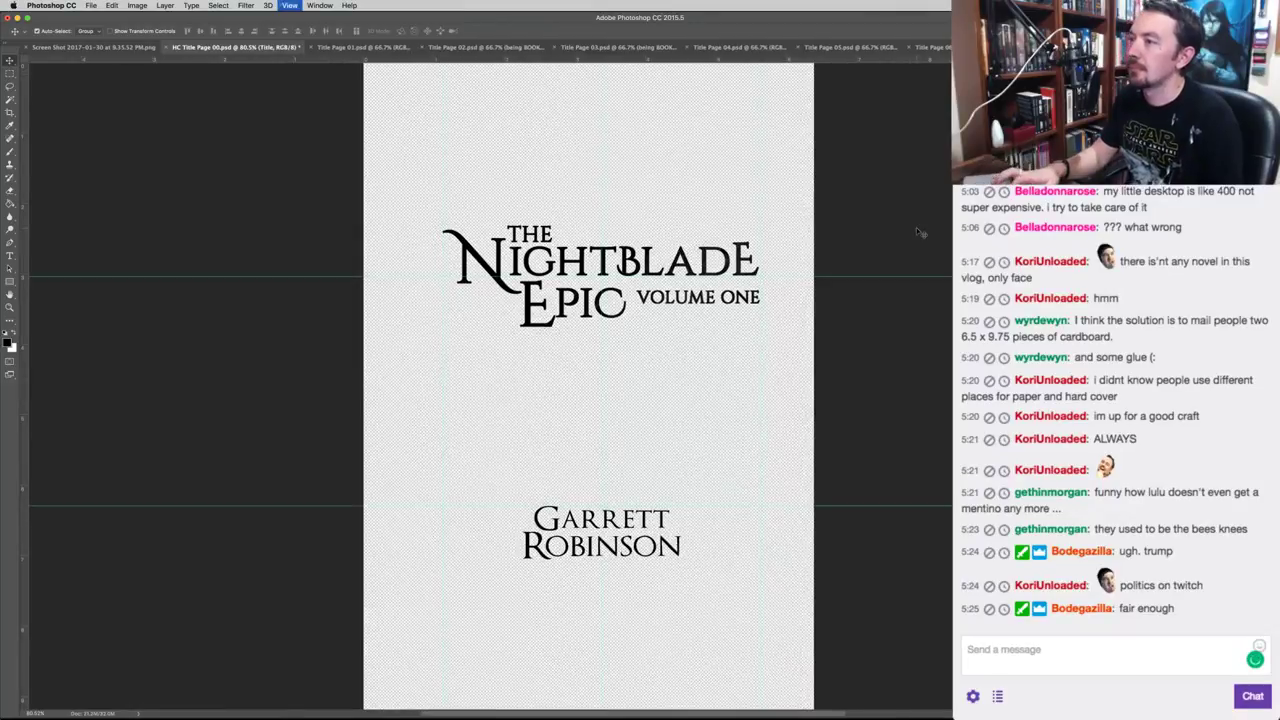
Save the title page over Title Page 00.psd in INTERIOR FILES, in Photoshop format with maximum compatibility.
{"action": "key", "text": "ctrl+shift+s"}
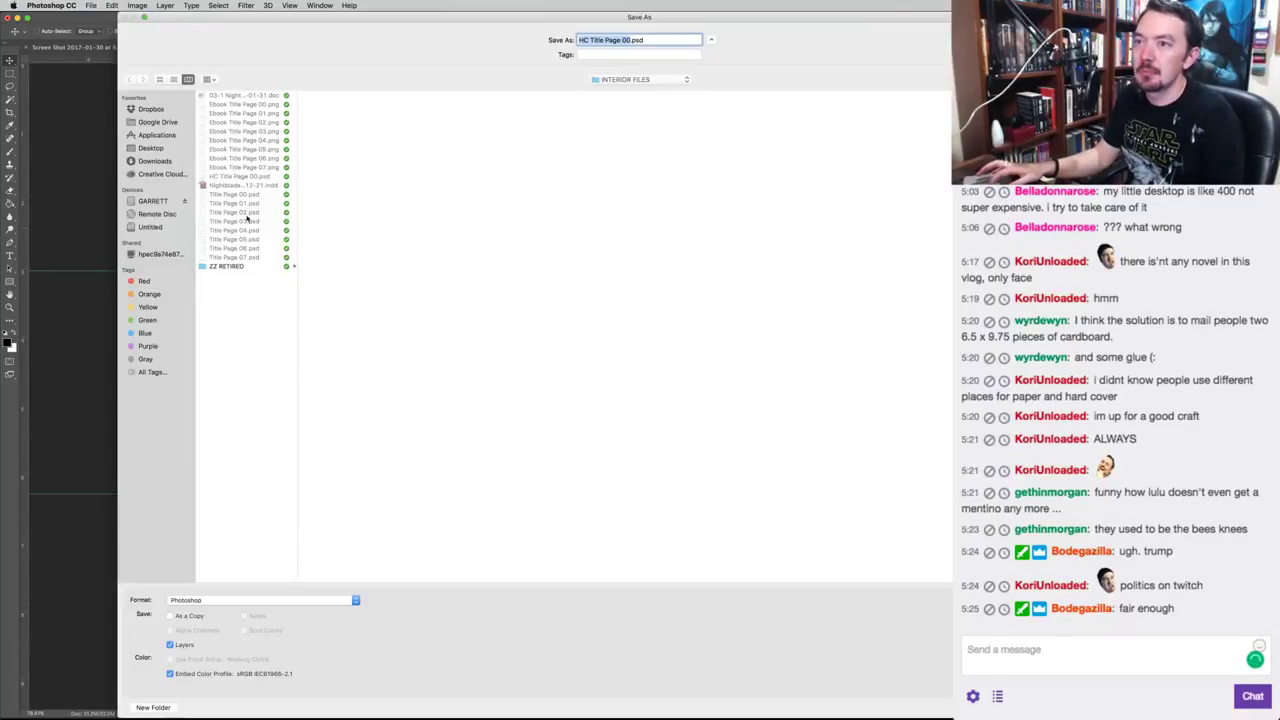
{"action": "left_click", "coordinate": [238, 195]}
{"action": "key", "text": "Return"}
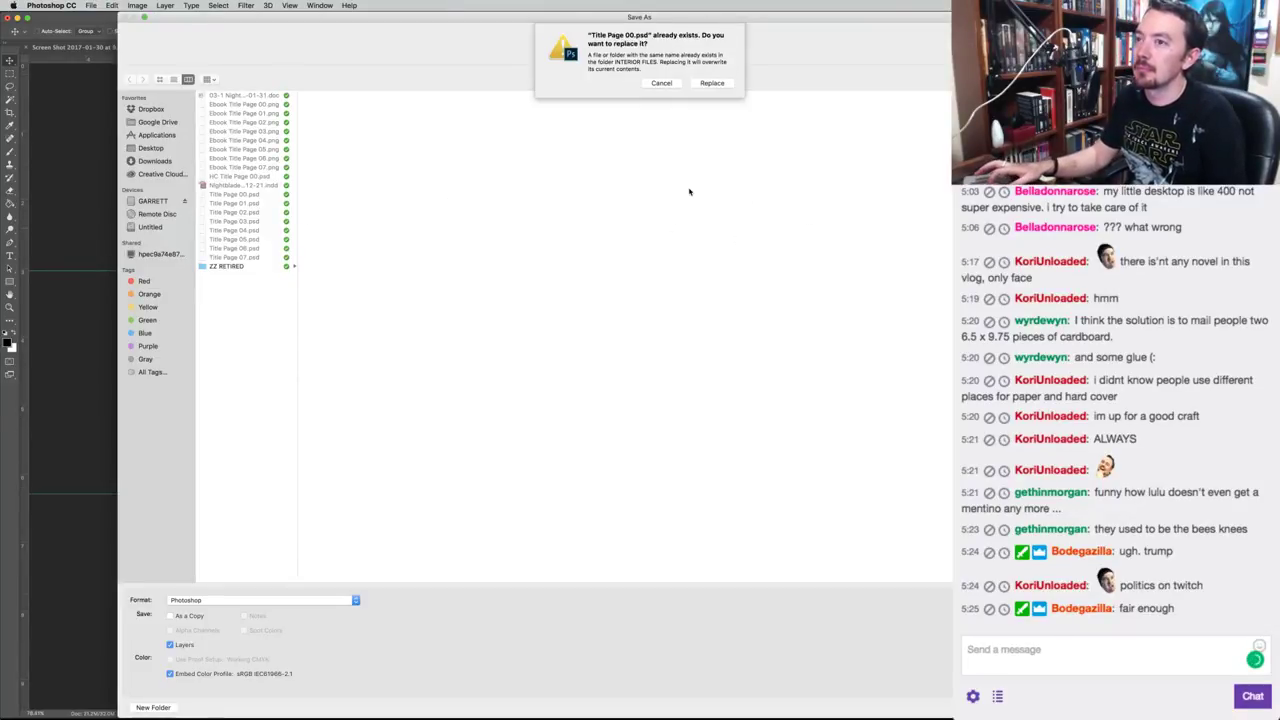
{"action": "left_click", "coordinate": [709, 83]}
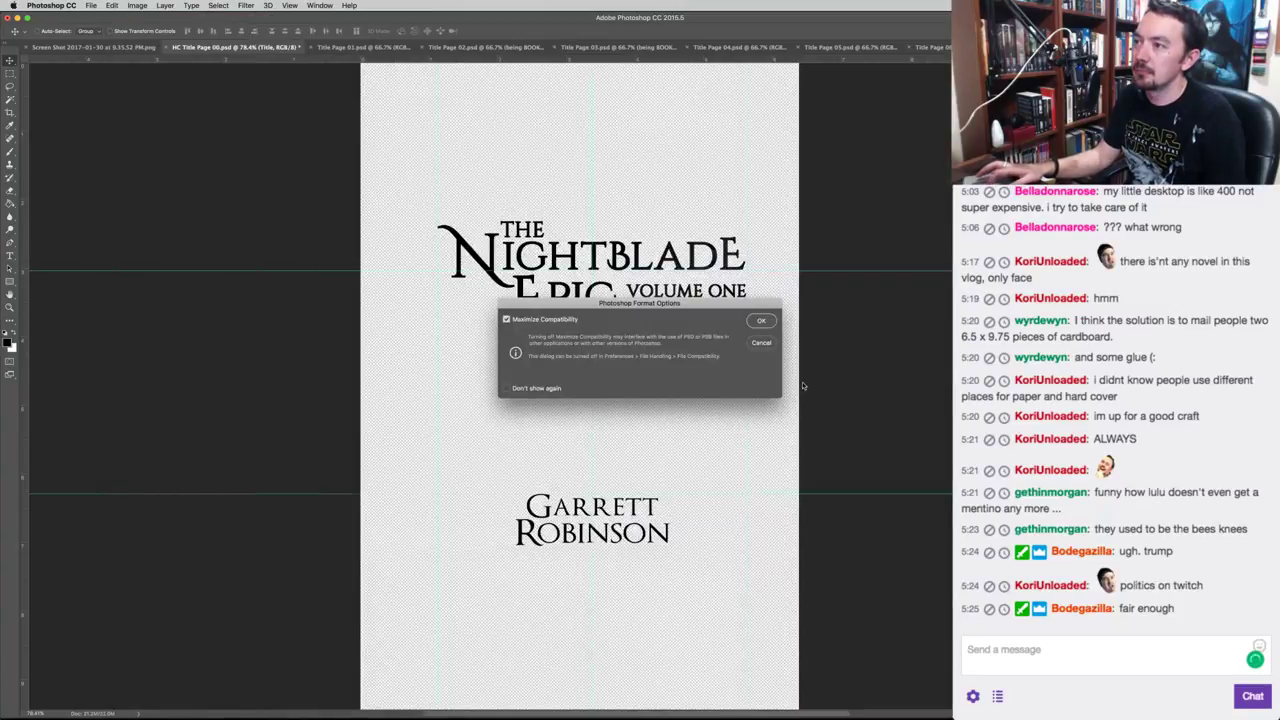
{"action": "left_click", "coordinate": [761, 321]}
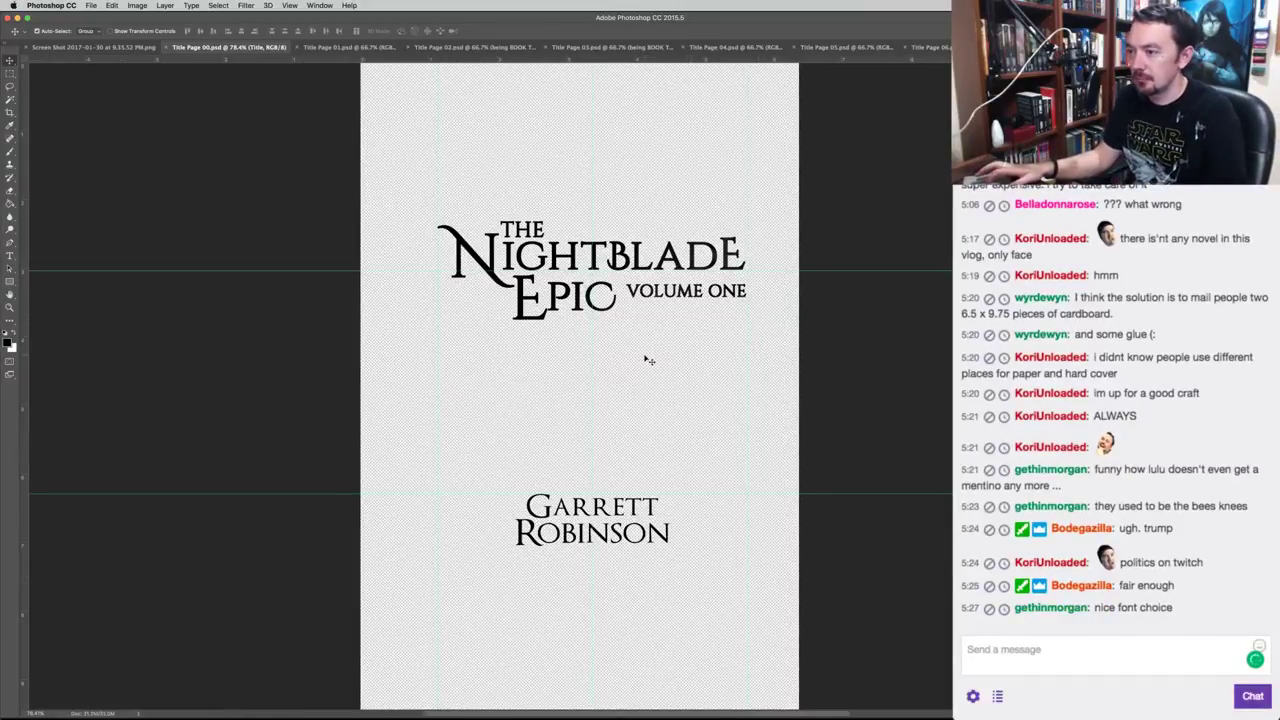
Place the title page file from the INTERIOR FILES folder on the InDesign document's first page, nudging it left toward the page edge.
{"action": "key", "text": "super+Tab"}
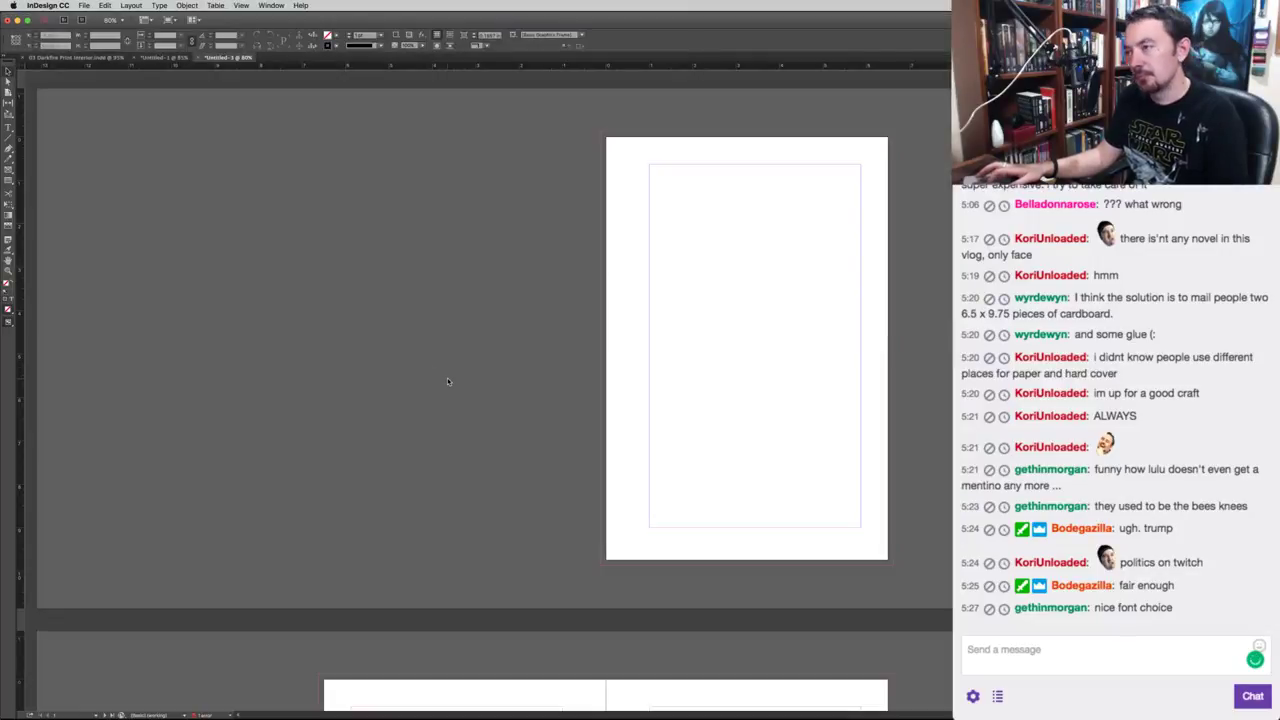
{"action": "key", "text": "super+Tab"}
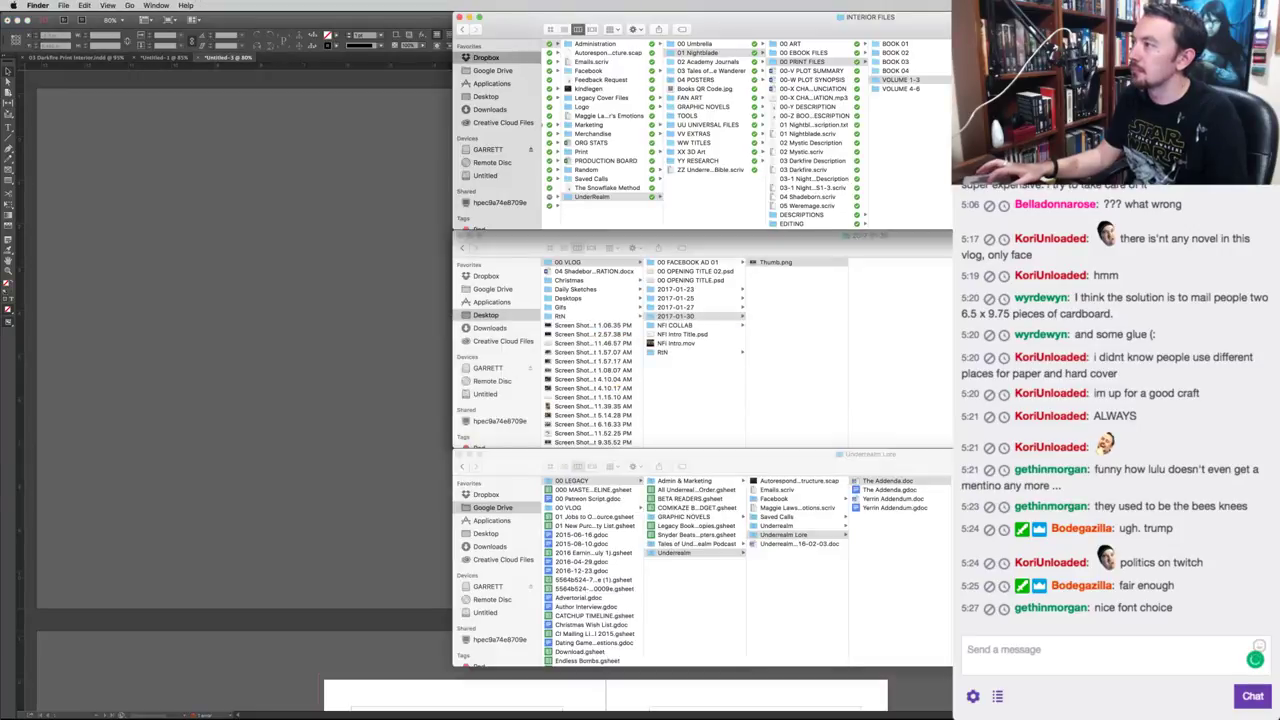
{"action": "left_click_drag", "start_coordinate": [950, 80], "coordinate": [289, 372]}
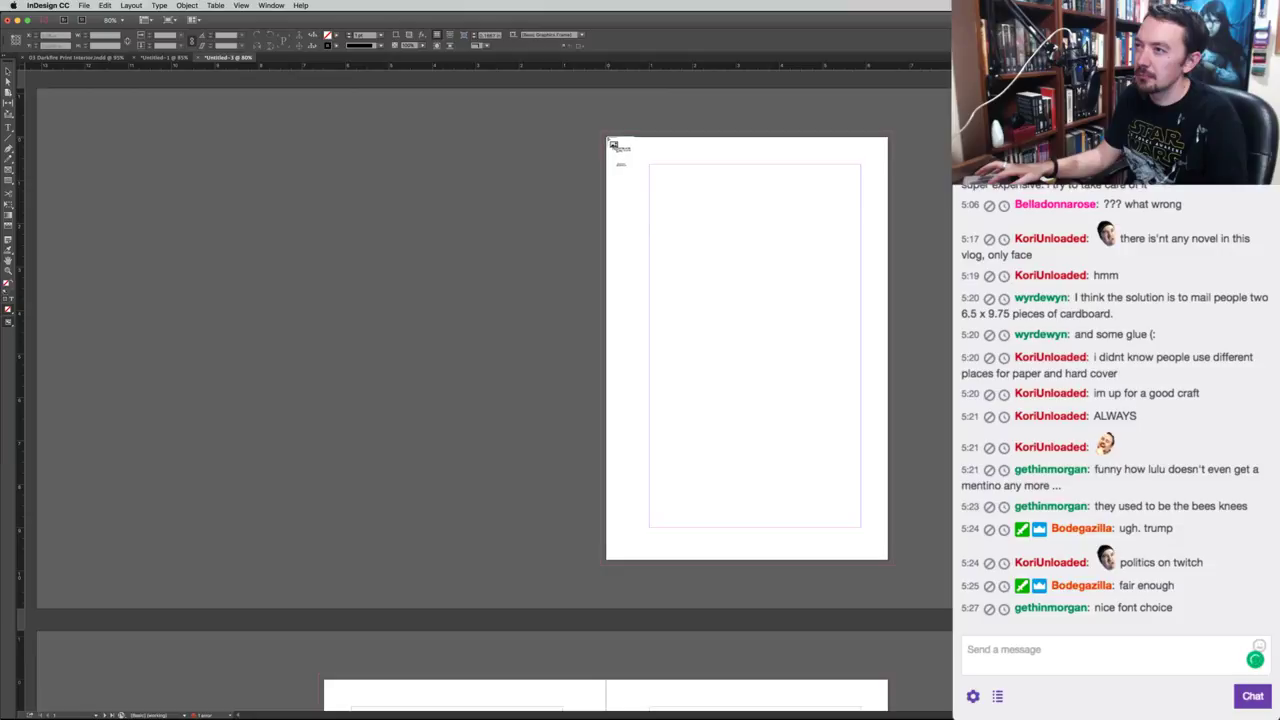
{"action": "mouse_move", "coordinate": [601, 132]}
{"action": "left_mouse_down"}
{"action": "mouse_move", "coordinate": [626, 156]}
{"action": "mouse_move", "coordinate": [614, 138]}
{"action": "left_mouse_up"}
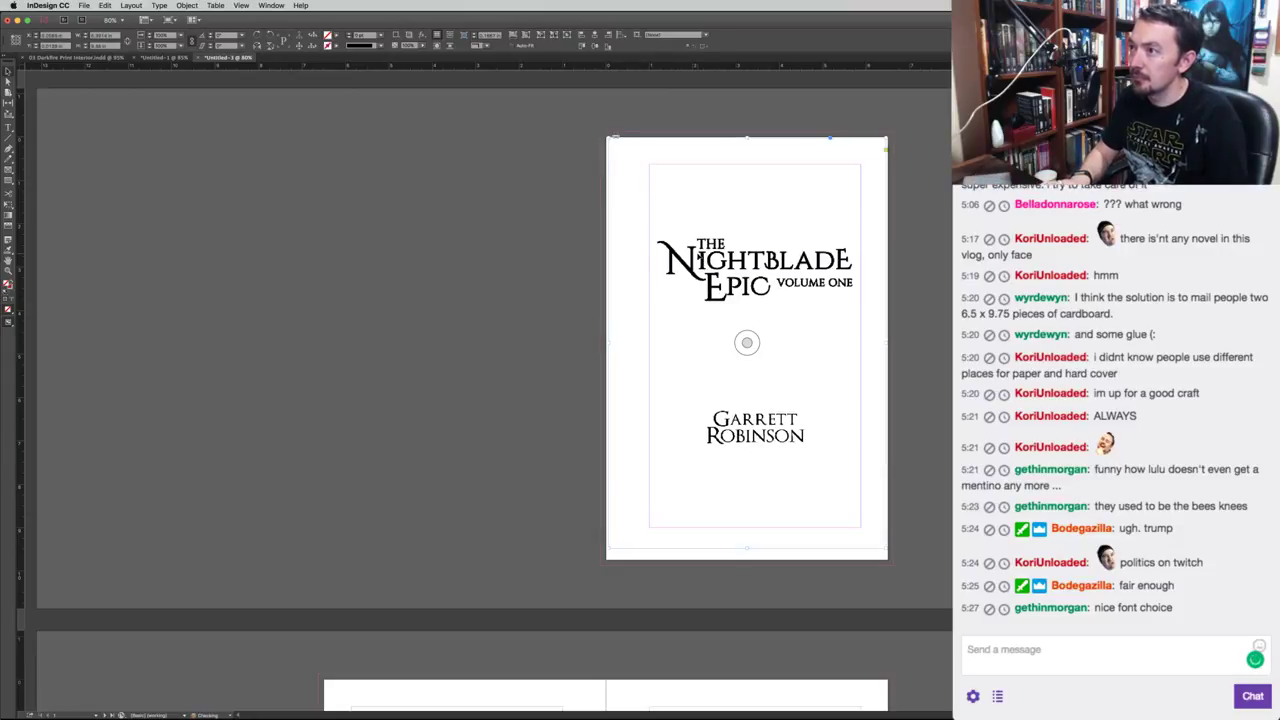
{"action": "key", "text": "Left"}
{"action": "key", "text": "Left"}
{"action": "key", "text": "Left"}
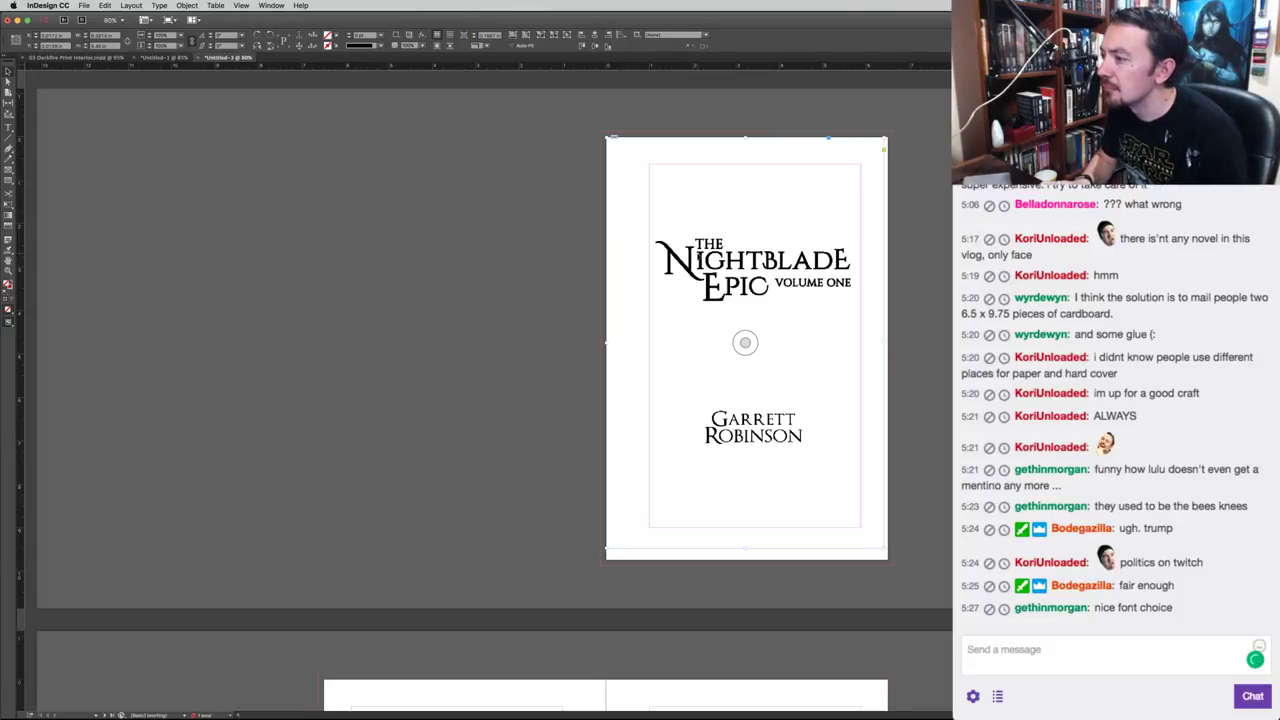
Switch to Photoshop and check the image size of Title Page 00.psd.
{"action": "key", "text": "super+Tab"}
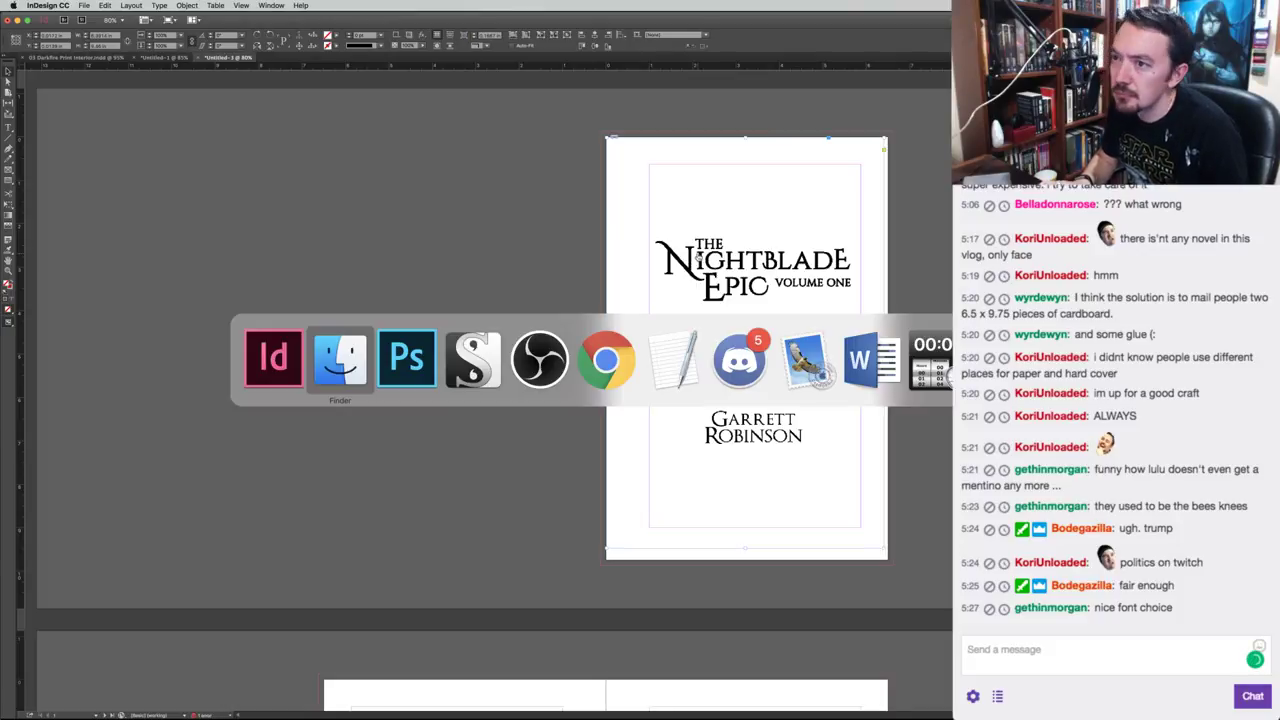
{"action": "key", "text": "super+Tab"}
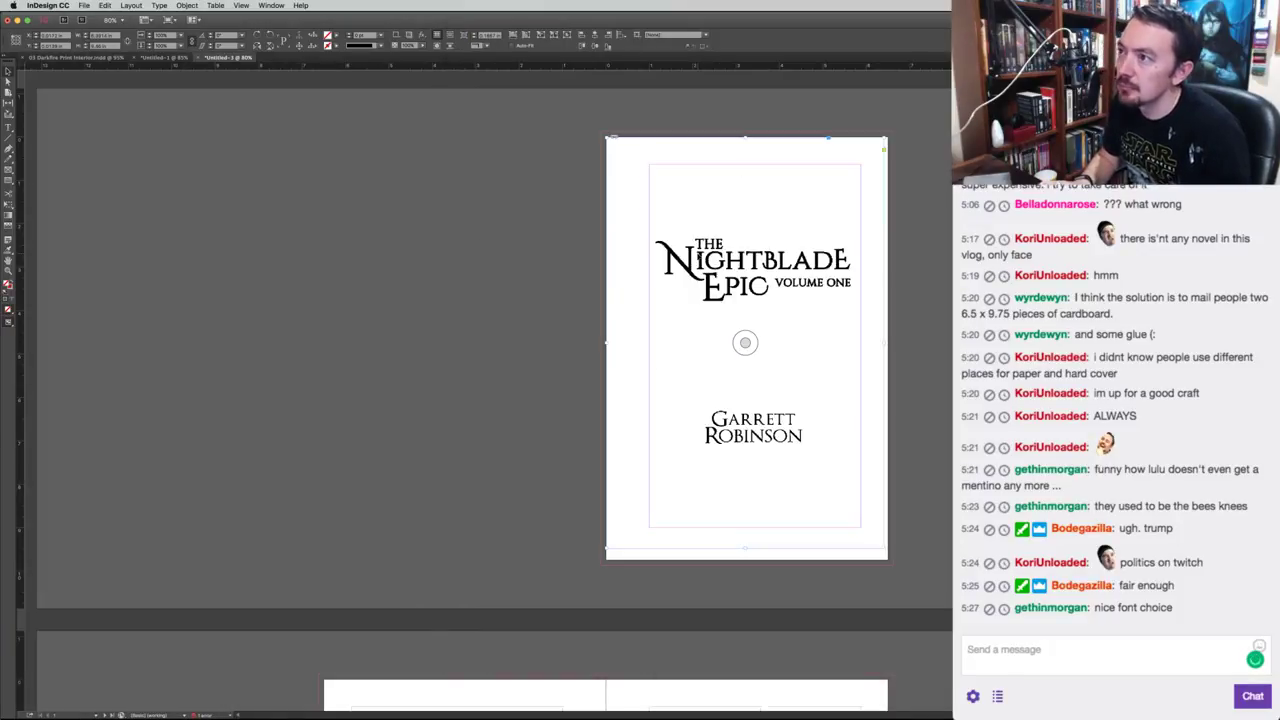
{"action": "key", "text": "super+Tab"}
{"action": "key", "text": "super+Tab"}
{"action": "key", "text": "super+alt+i"}
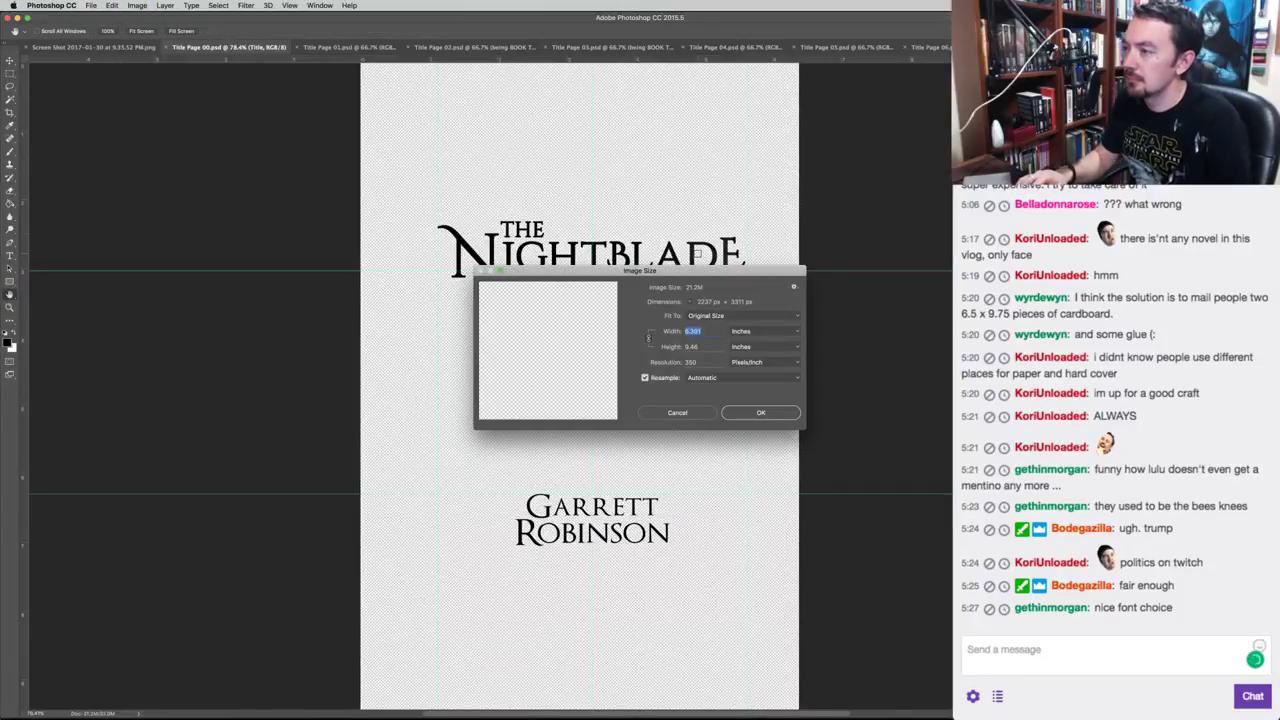
{"action": "key", "text": "Escape"}
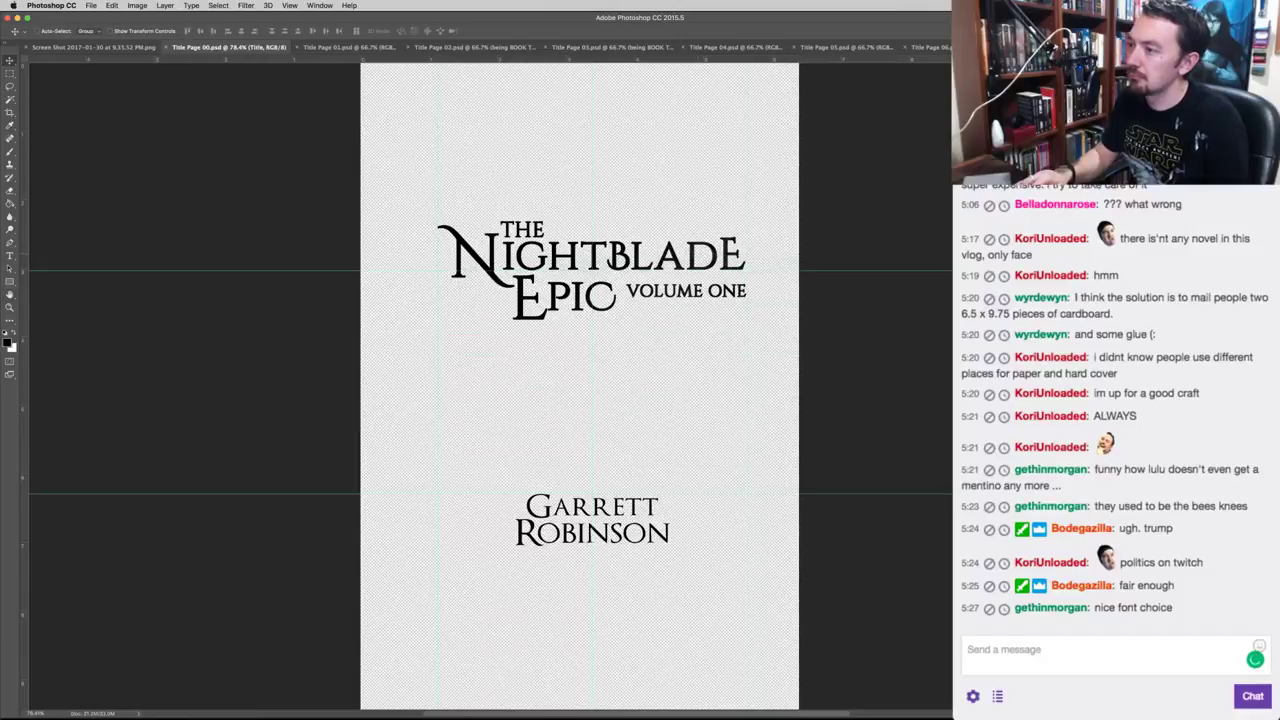
Try to resize the title page image to 6.5 inches wide at its existing resolution.
{"action": "key", "text": "super+alt+i"}
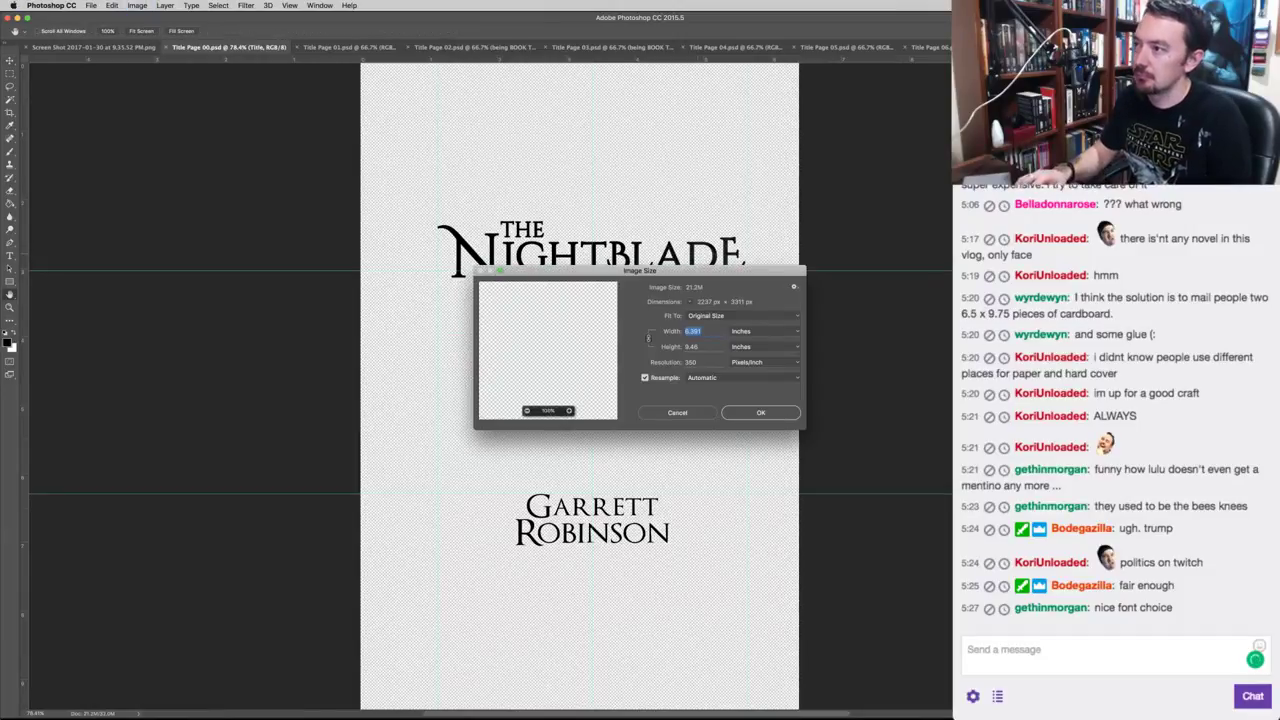
{"action": "type", "text": "6.587"}
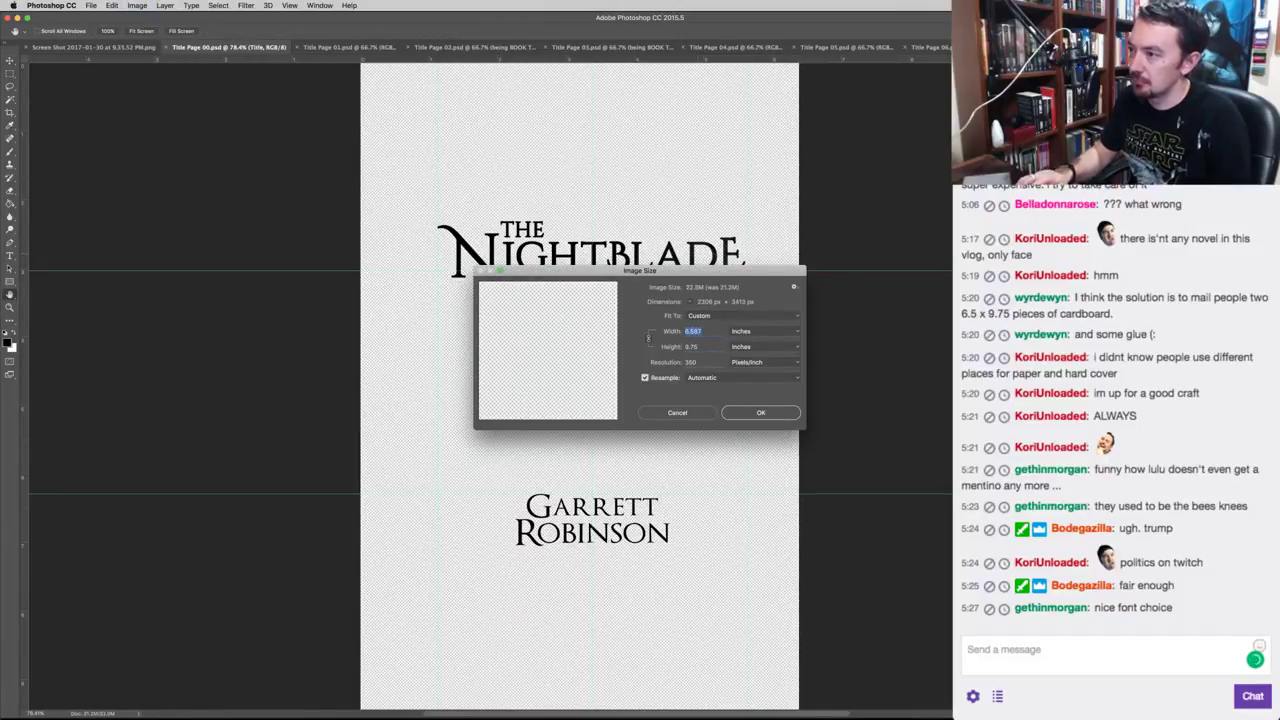
{"action": "type", "text": "6.5"}
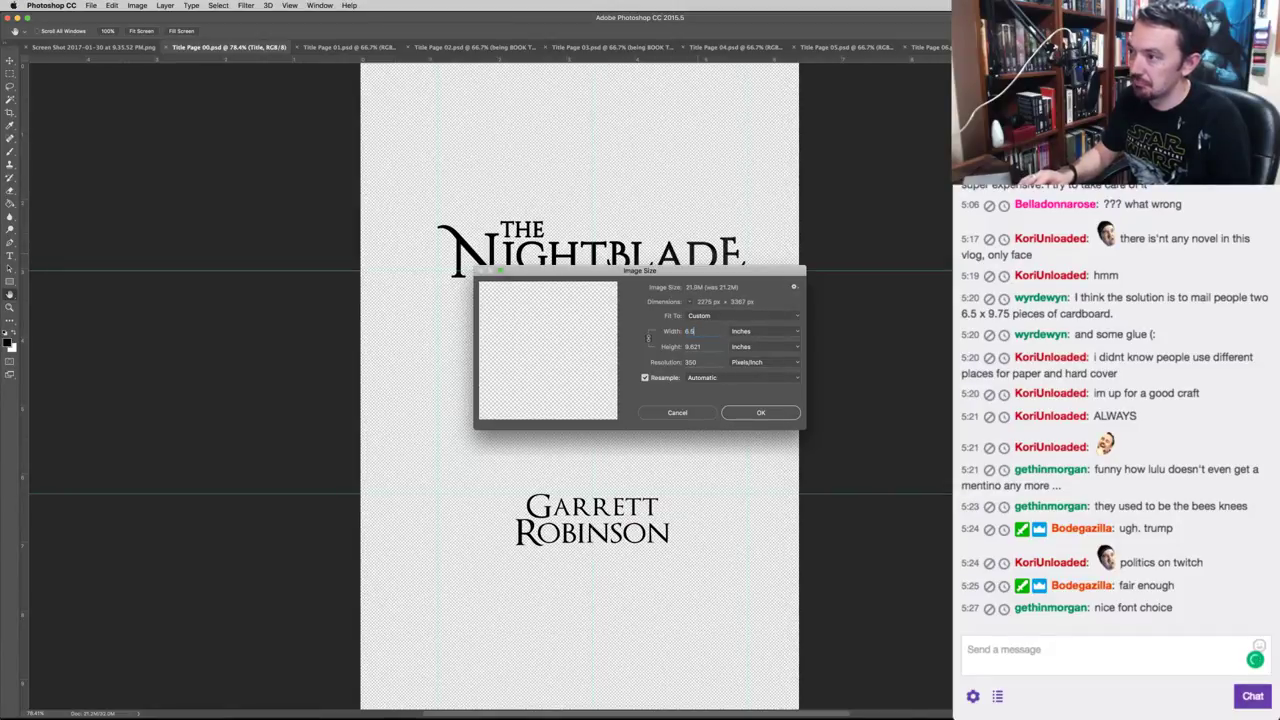
{"action": "key", "text": "Return"}
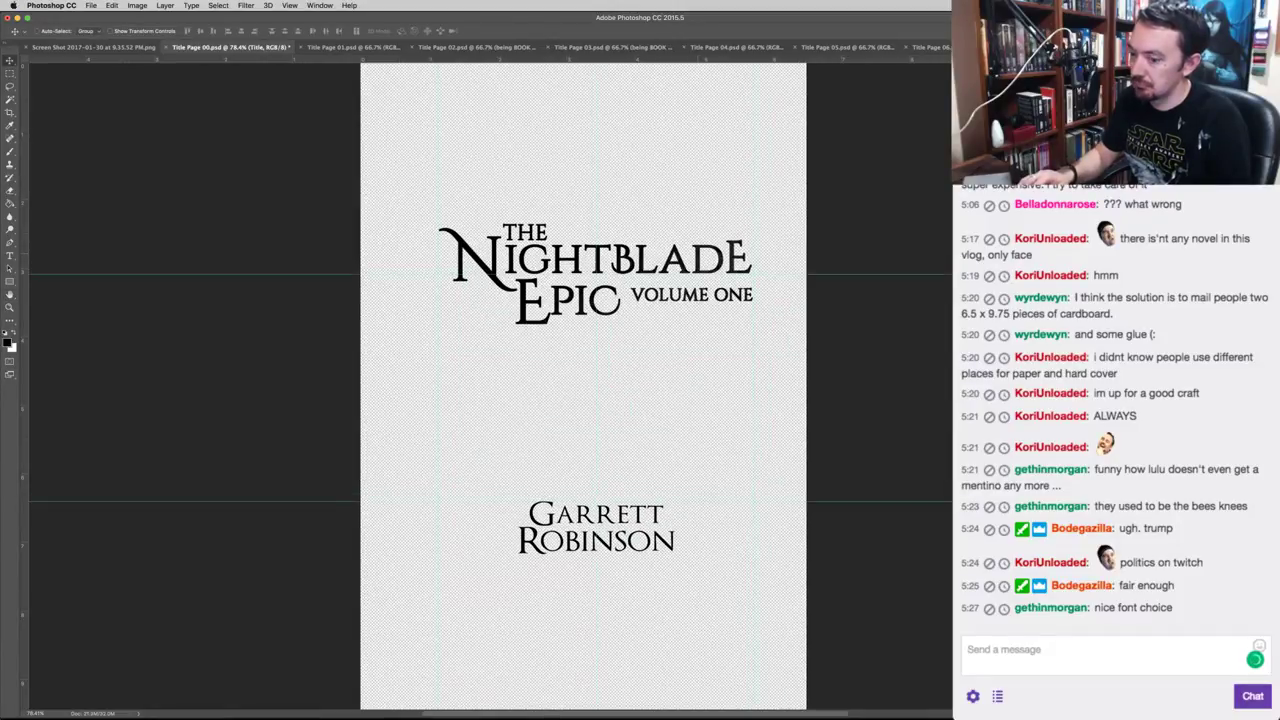
{"action": "key", "text": "super+z"}
Resize the title page image to 300 pixels/inch and 6.5 inches wide, keeping its proportions.
{"action": "key", "text": "super+alt+i"}
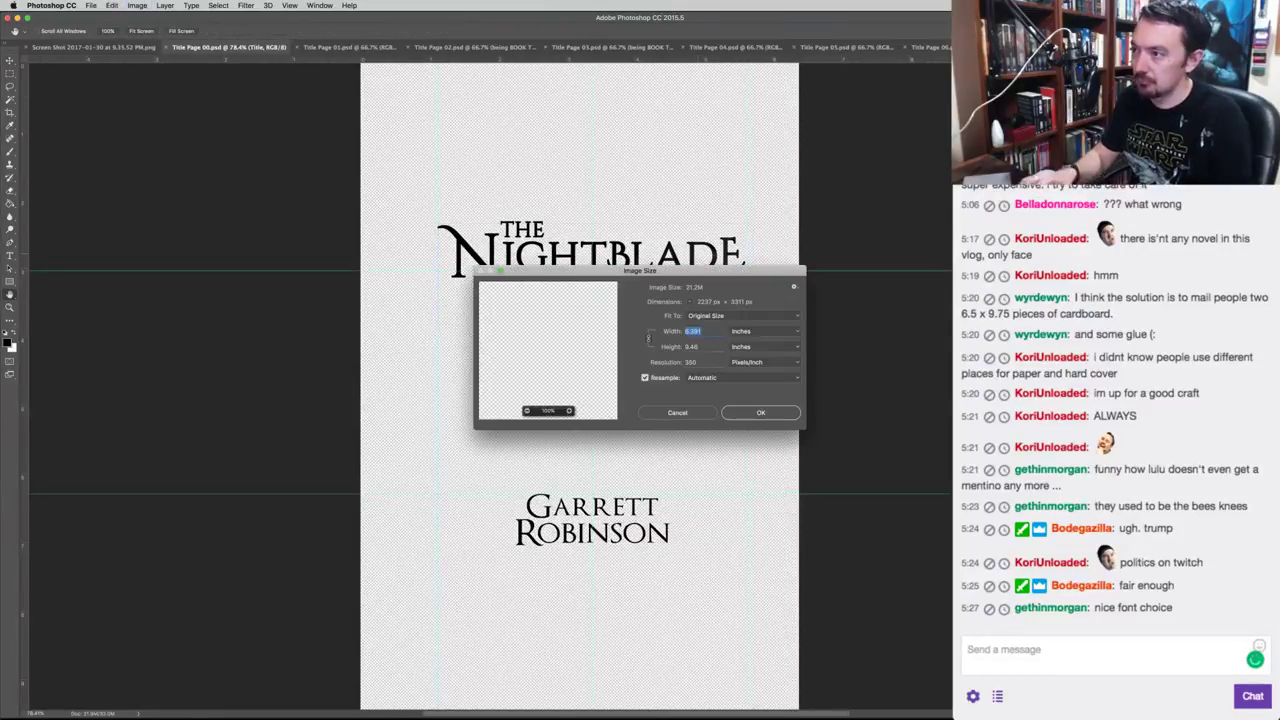
{"action": "key", "text": "Tab"}
{"action": "key", "text": "Tab"}
{"action": "type", "text": "300"}
{"action": "key", "text": "Tab"}
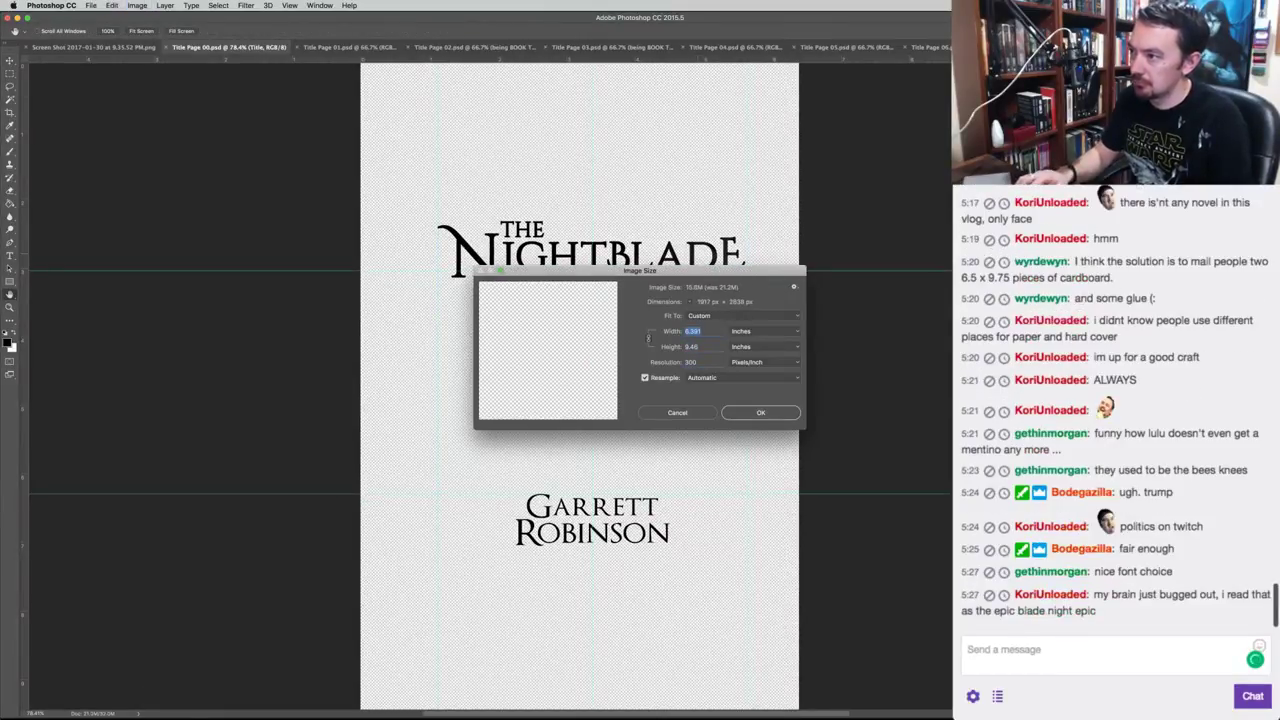
{"action": "type", "text": "6.5"}
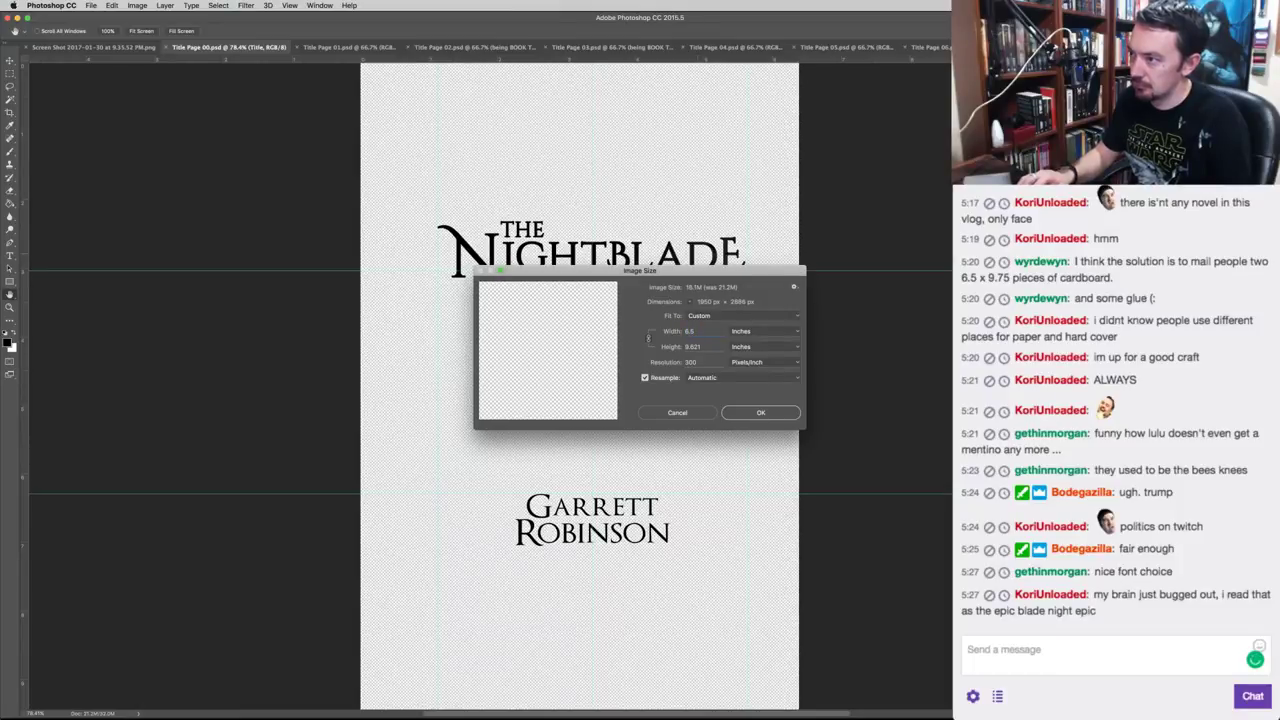
{"action": "key", "text": "Return"}
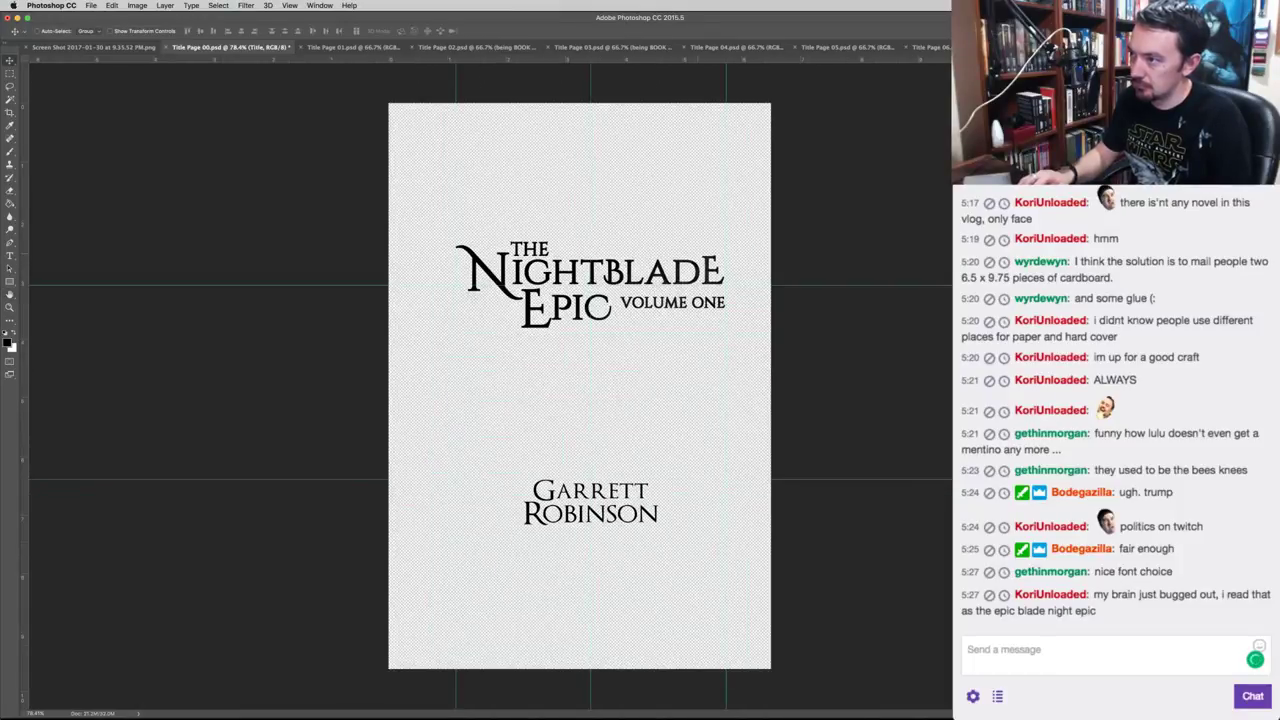
Set the title page's canvas height to 9.75 inches.
{"action": "key", "text": "super+alt+c"}
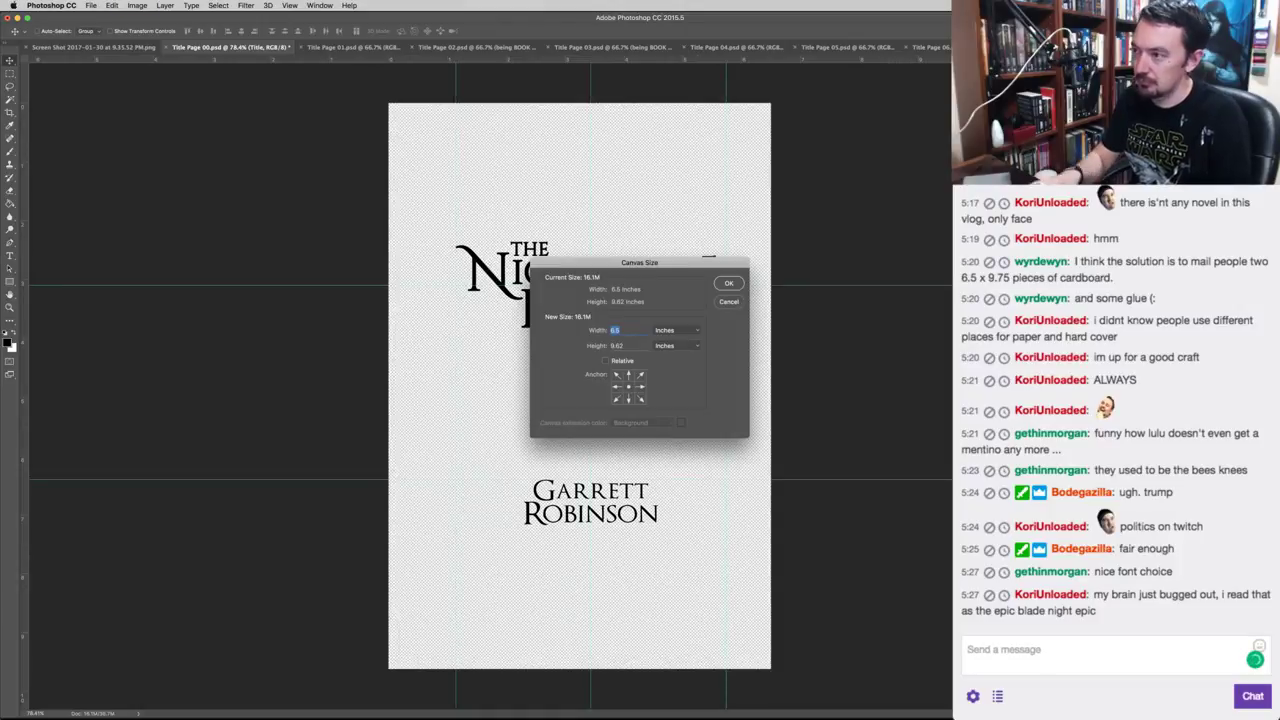
{"action": "key", "text": "Tab"}
{"action": "type", "text": "9.7"}
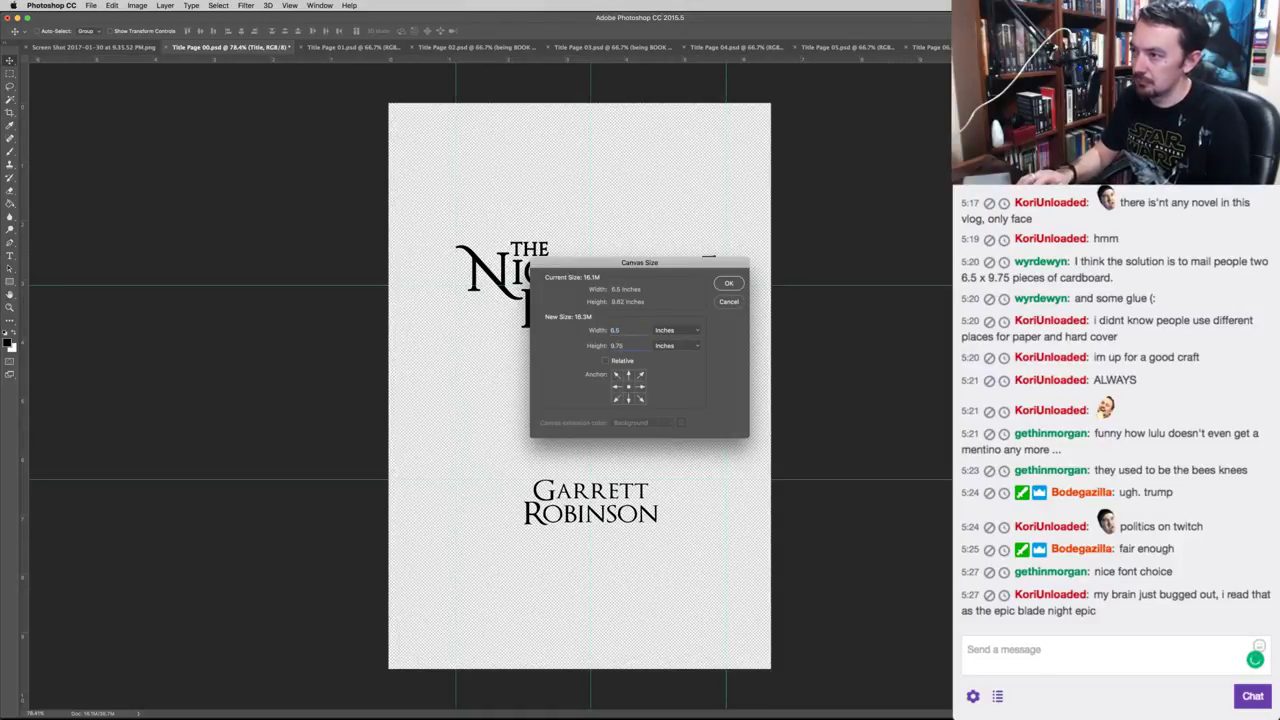
{"action": "key", "text": "Return"}
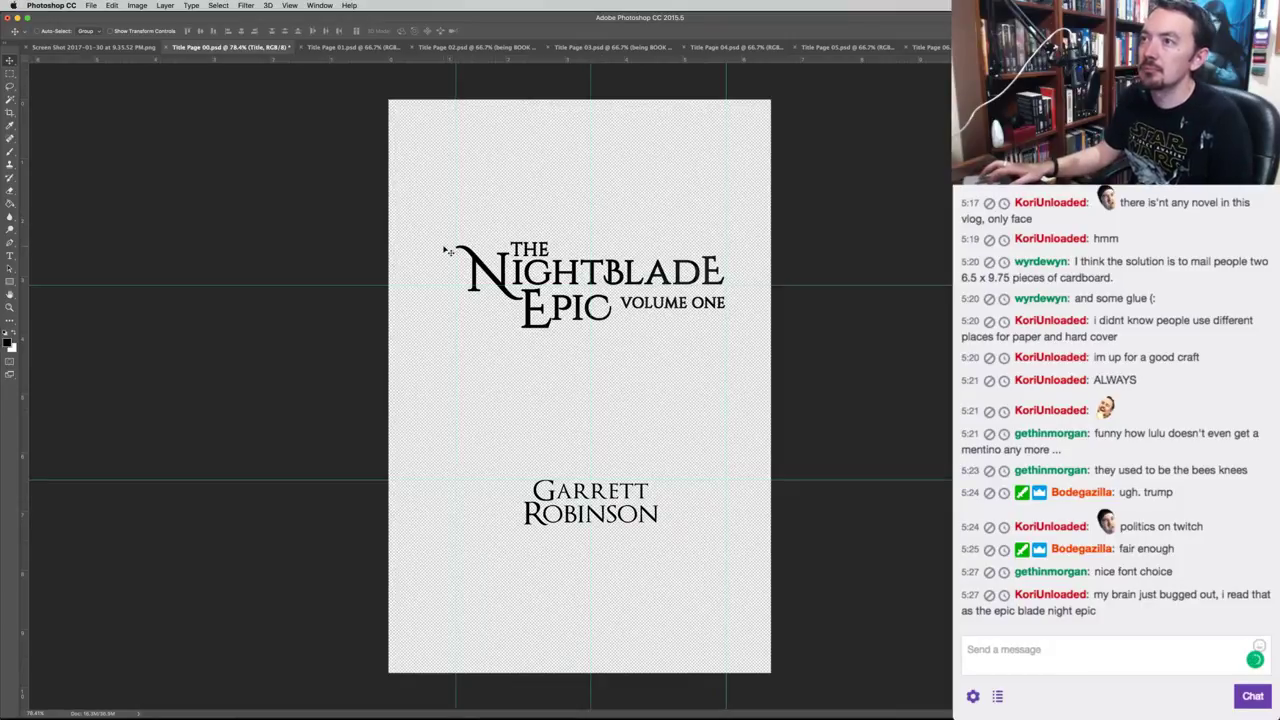
Move the left vertical guide outward from the title's edge to about 1 inch from the page's left edge.
{"action": "scroll", "coordinate": [443, 250], "scroll_direction": "up", "scroll_amount": 10}
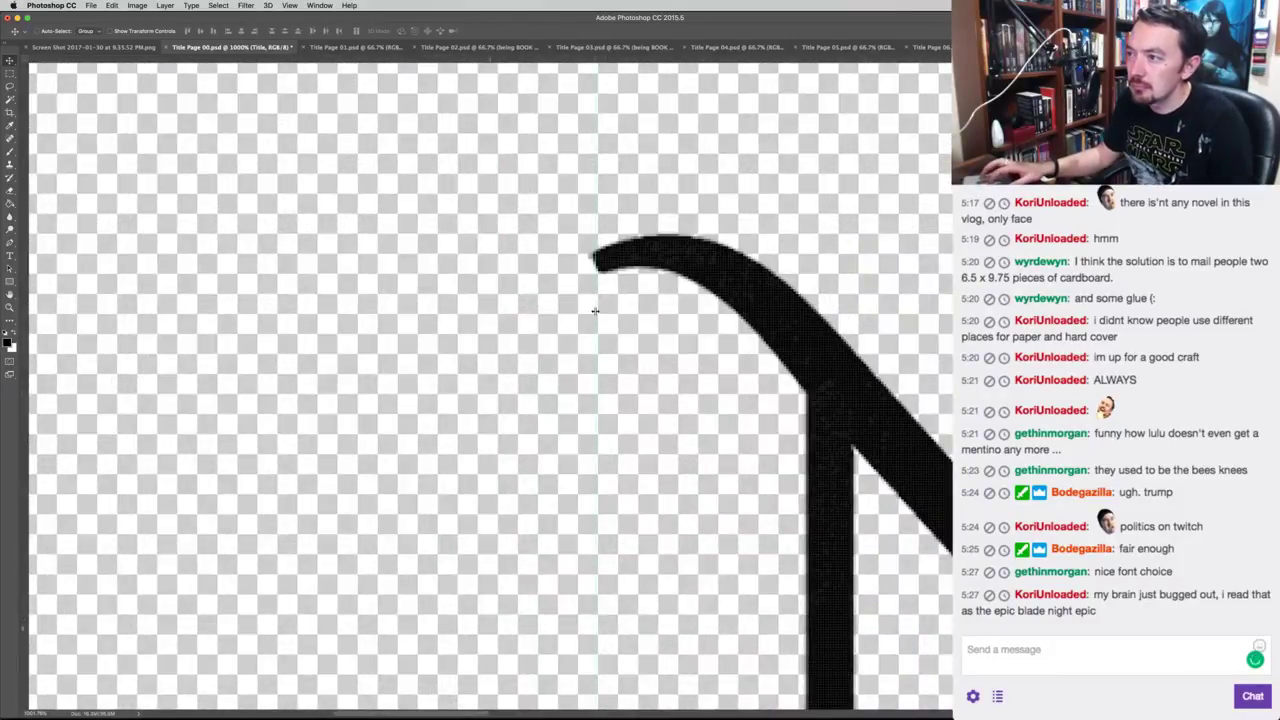
{"action": "left_click_drag", "start_coordinate": [594, 314], "coordinate": [488, 307]}
{"action": "key", "text": "super+0"}
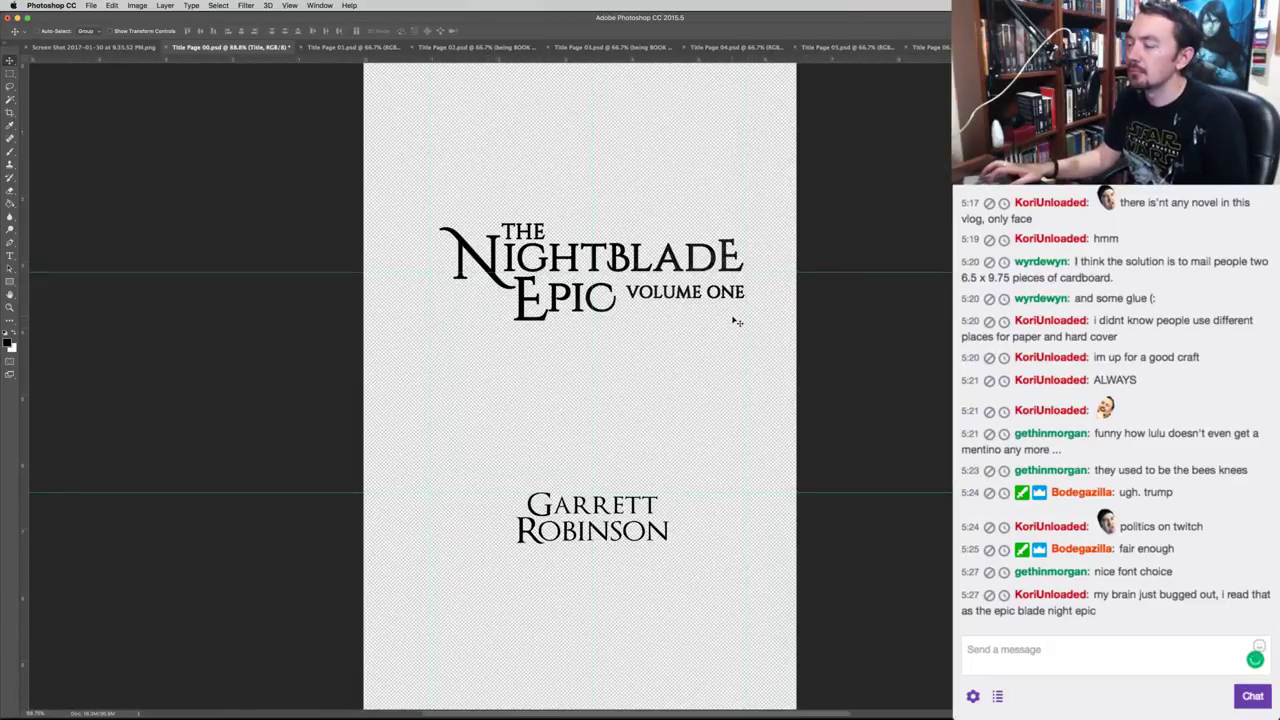
Calculate 6.5-.625 and move the right vertical guide outward to the resulting margin position, about 5.875 inches across the page.
{"action": "key", "text": "super+space"}
{"action": "type", "text": "6.5"}
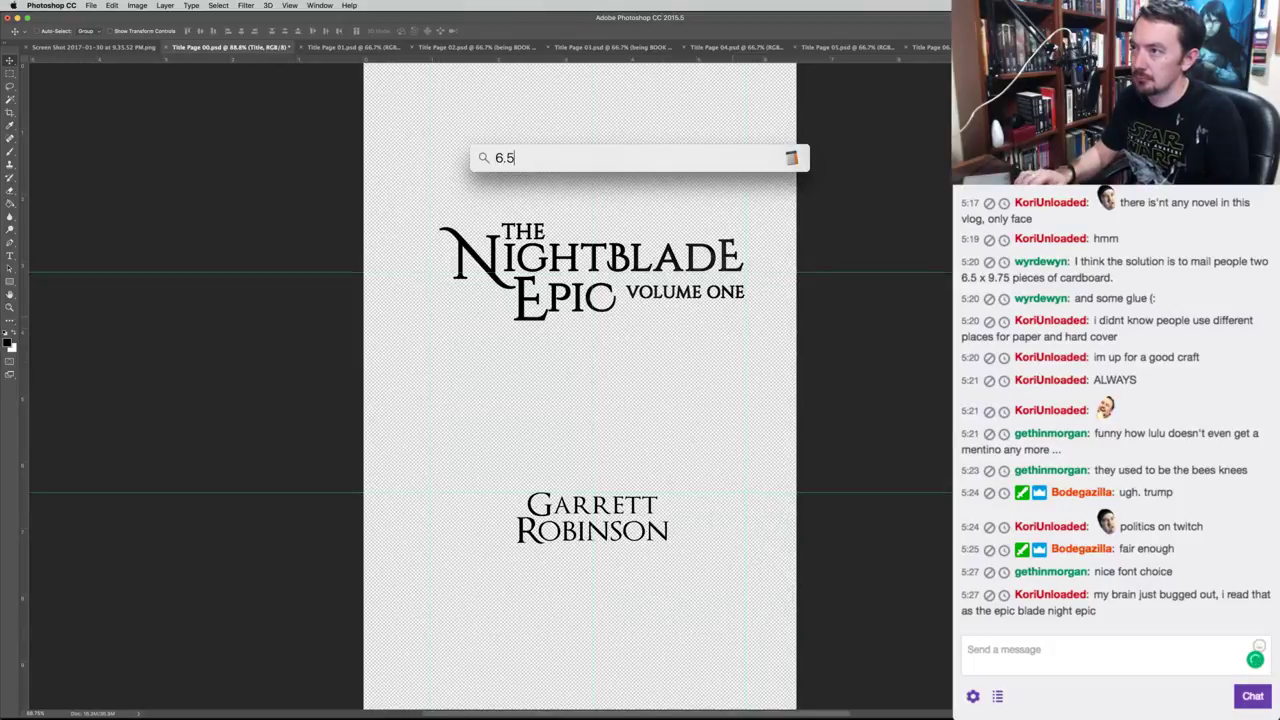
{"action": "type", "text": "-.625"}
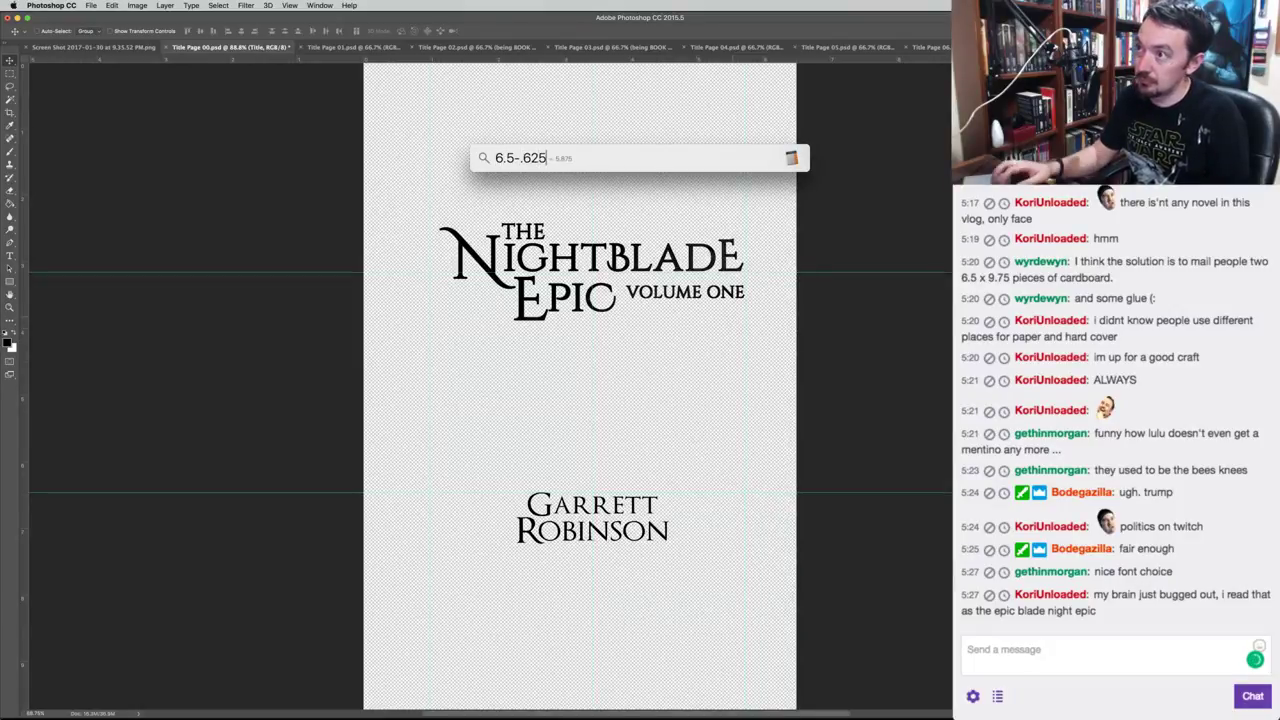
{"action": "key", "text": "Escape"}
{"action": "scroll", "coordinate": [760, 378], "scroll_direction": "up", "scroll_amount": 10}
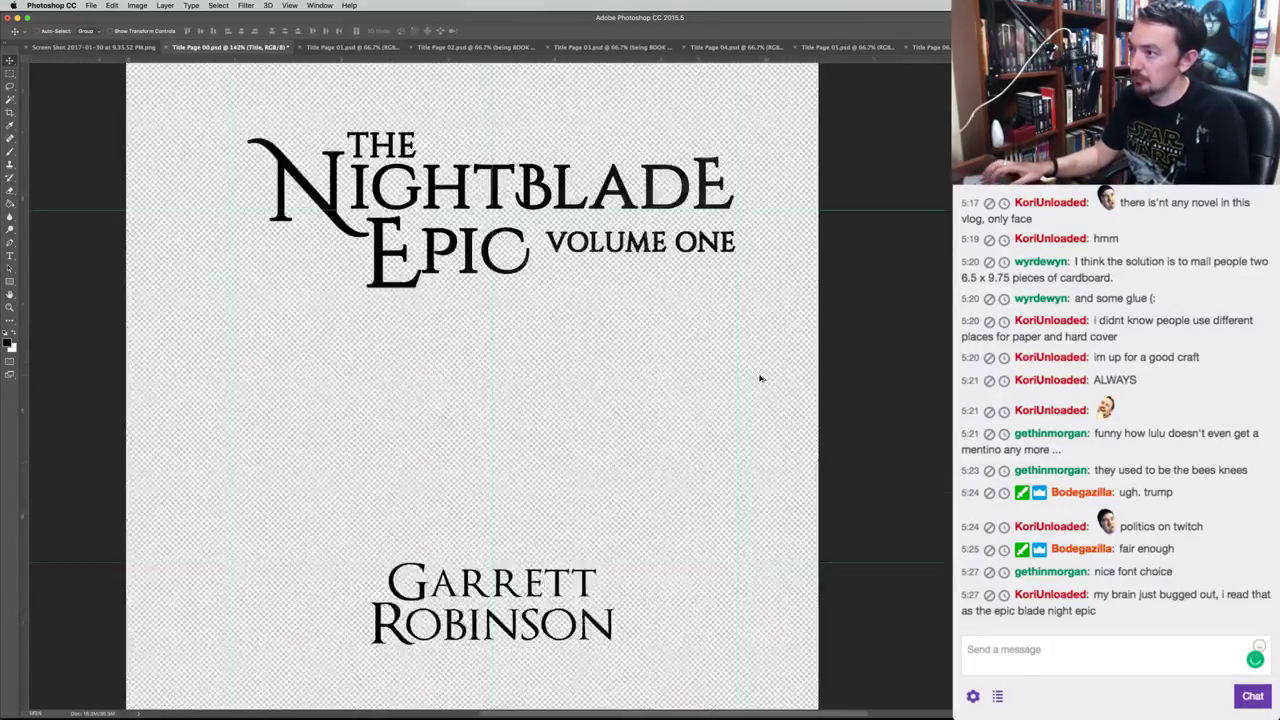
{"action": "scroll", "coordinate": [760, 378], "scroll_direction": "down", "scroll_amount": 7}
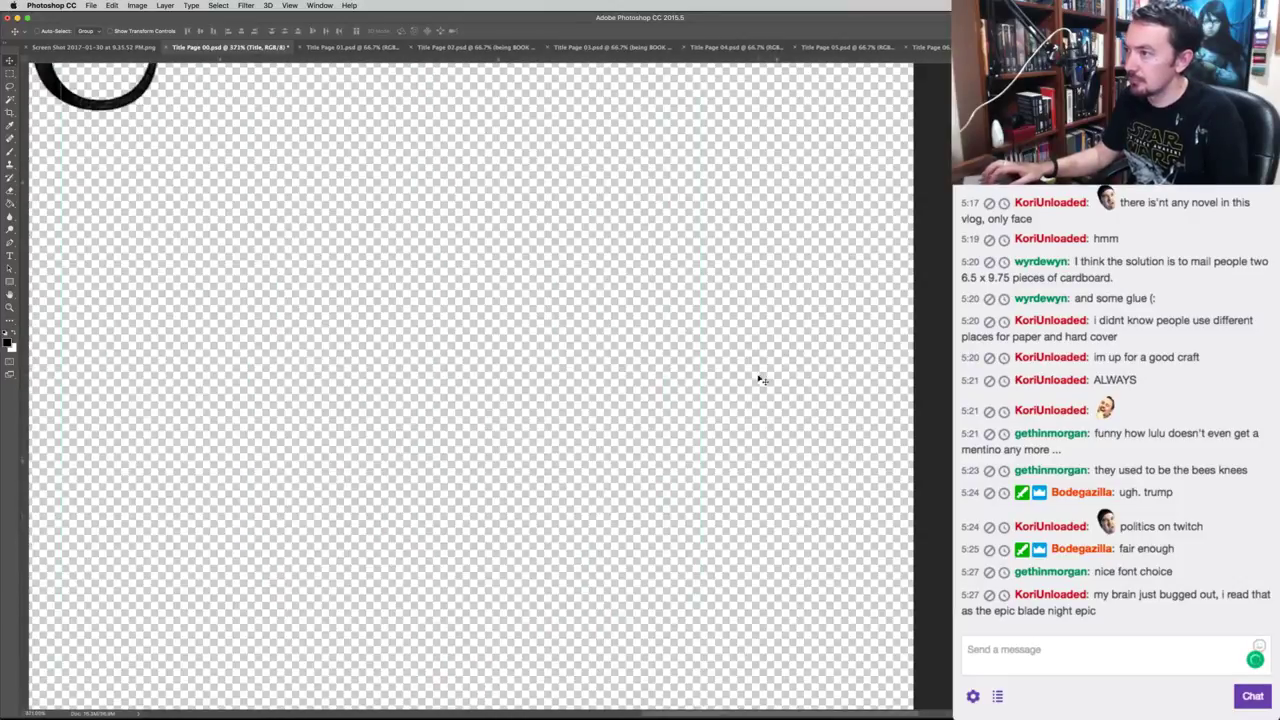
{"action": "scroll", "coordinate": [710, 341], "scroll_direction": "up", "scroll_amount": 4}
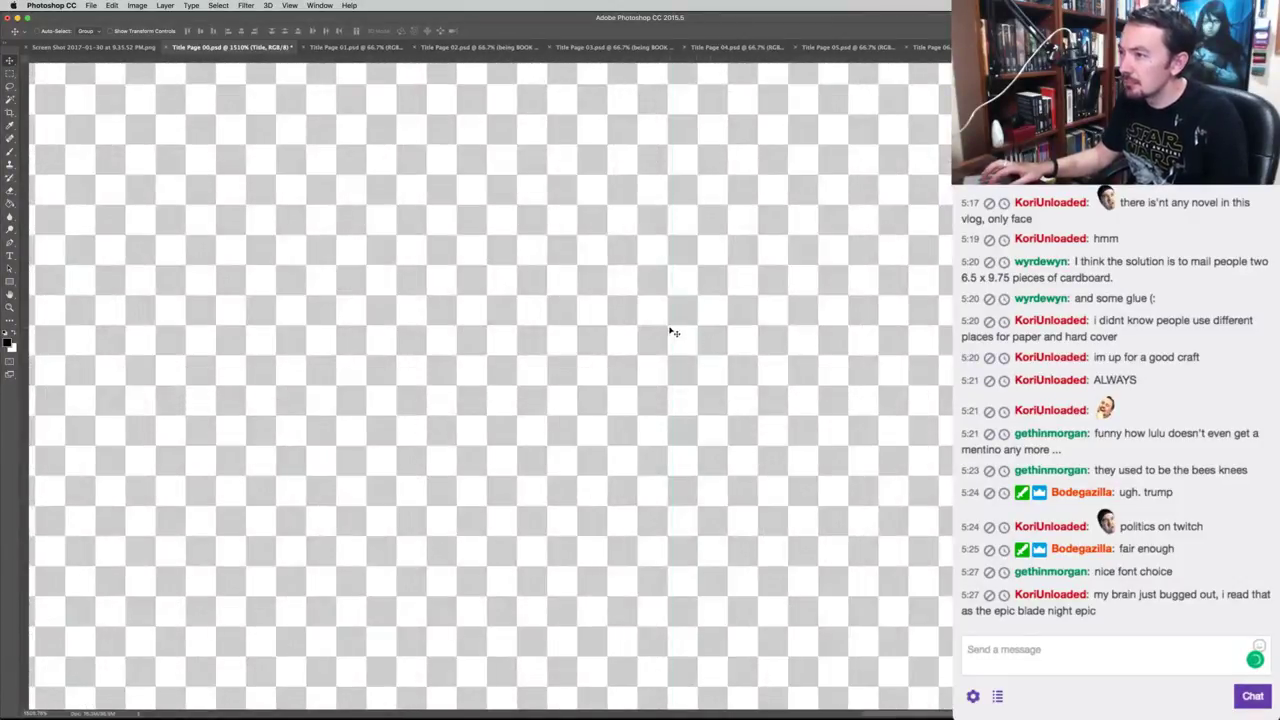
{"action": "left_click_drag", "start_coordinate": [705, 330], "coordinate": [827, 328]}
{"action": "key", "text": "super+0"}
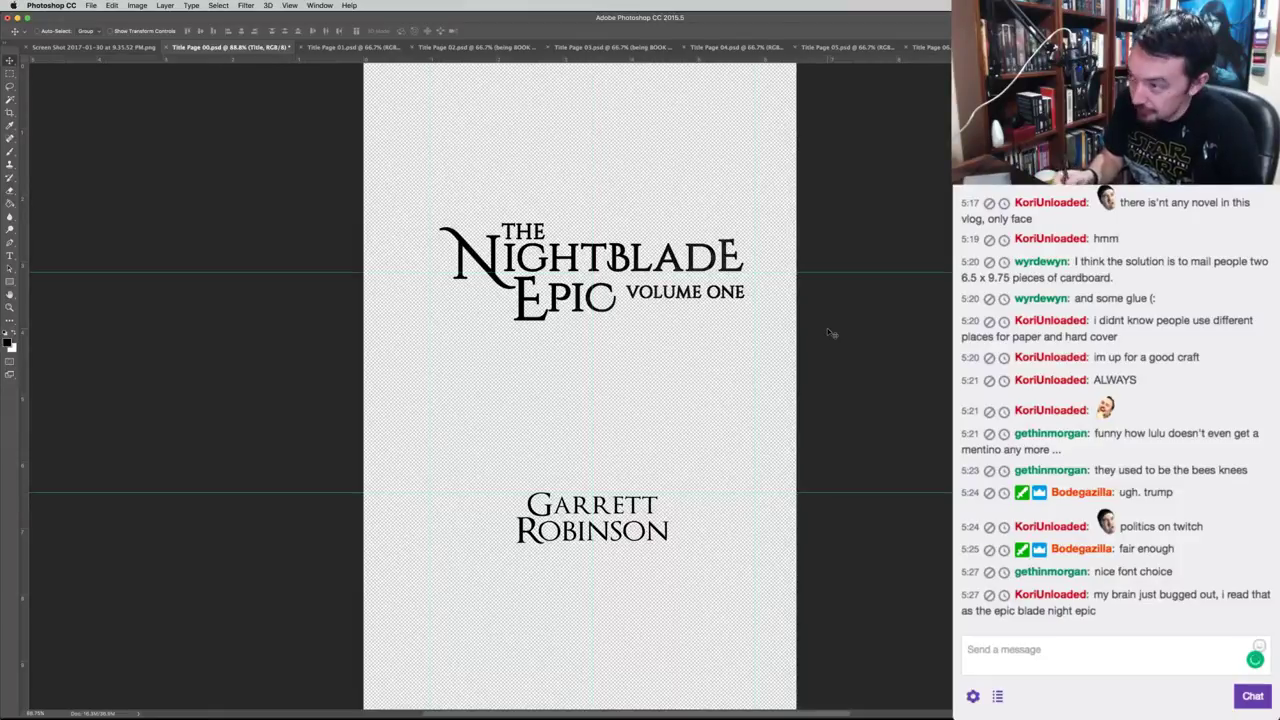
{"action": "key", "text": "super+space"}
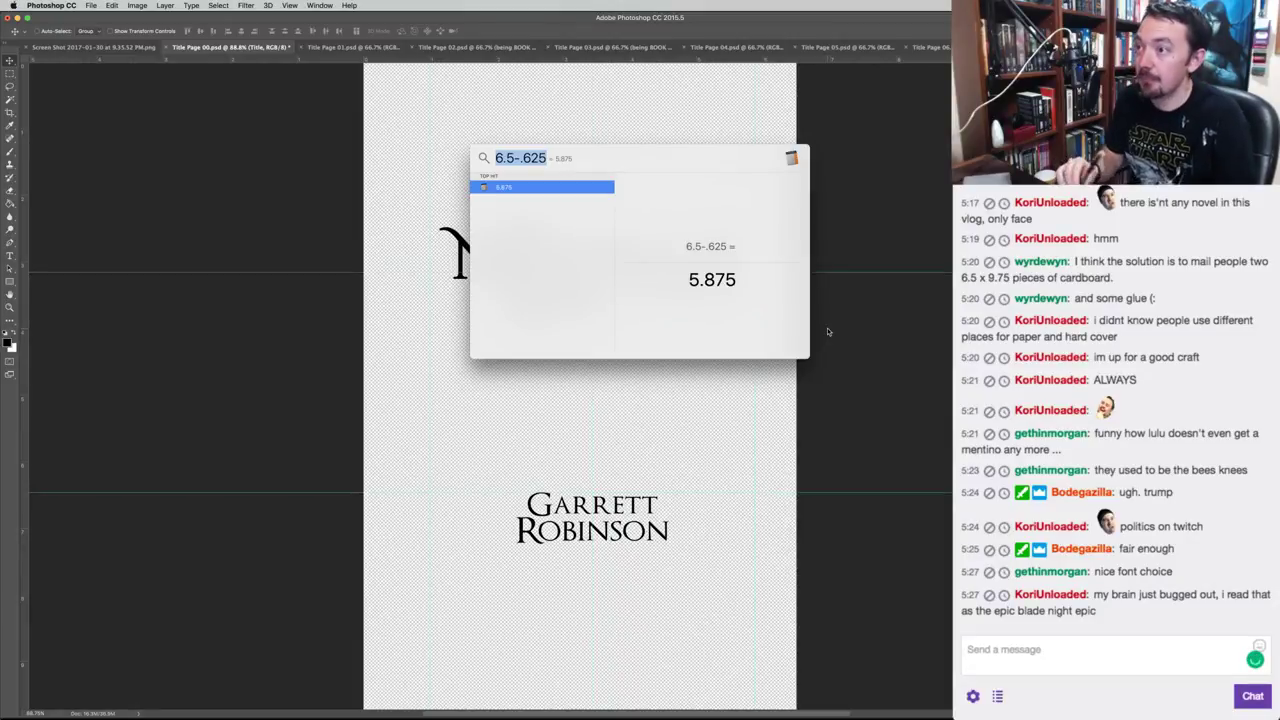
{"action": "key", "text": "BackSpace"}
{"action": "key", "text": "Escape"}
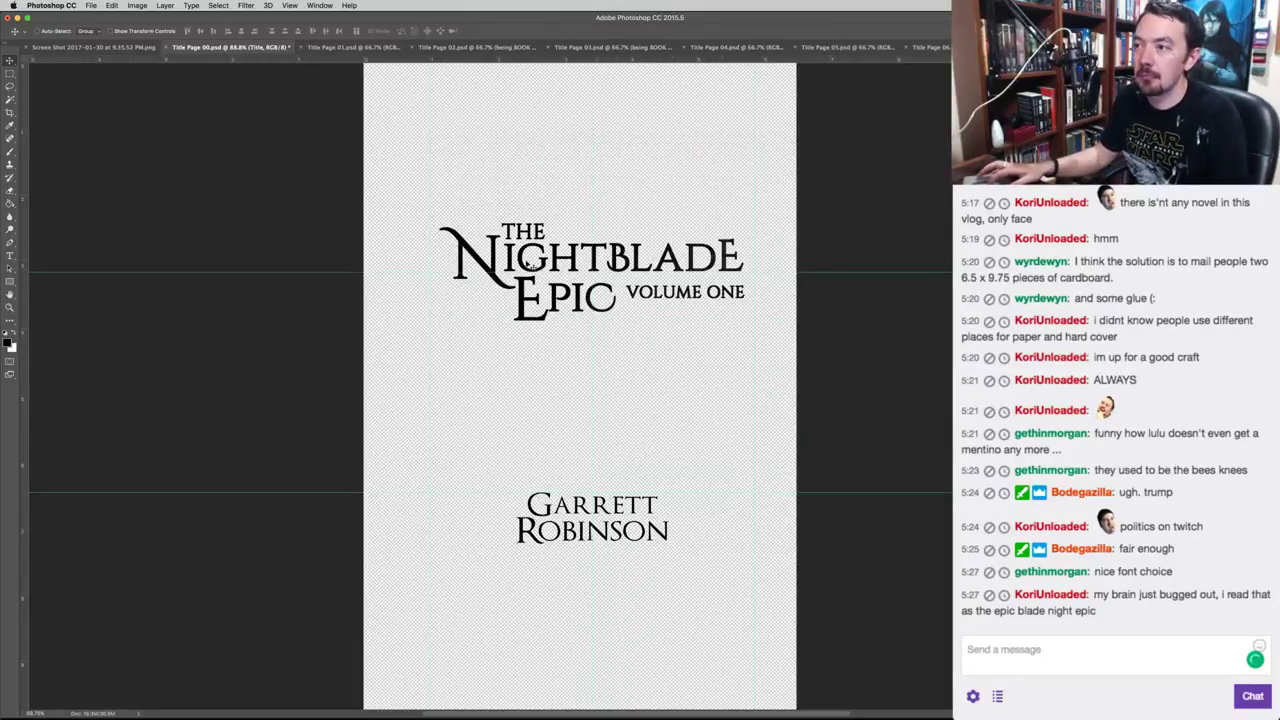
{"action": "scroll", "coordinate": [527, 264], "scroll_direction": "up", "scroll_amount": 5}
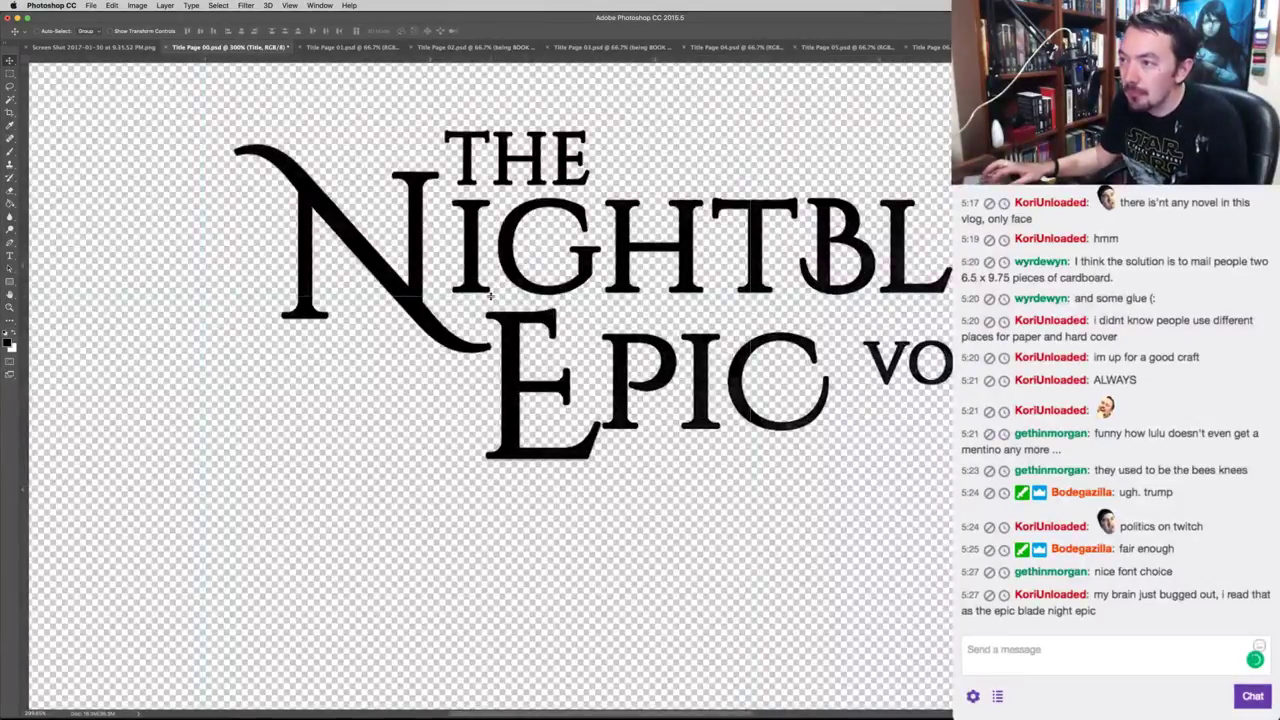
Move the upper horizontal guide to about 3 inches down the page and shift the title up to centre it on the guide.
{"action": "left_click_drag", "start_coordinate": [490, 295], "coordinate": [486, 246]}
{"action": "scroll", "coordinate": [488, 263], "scroll_direction": "up", "scroll_amount": 8}
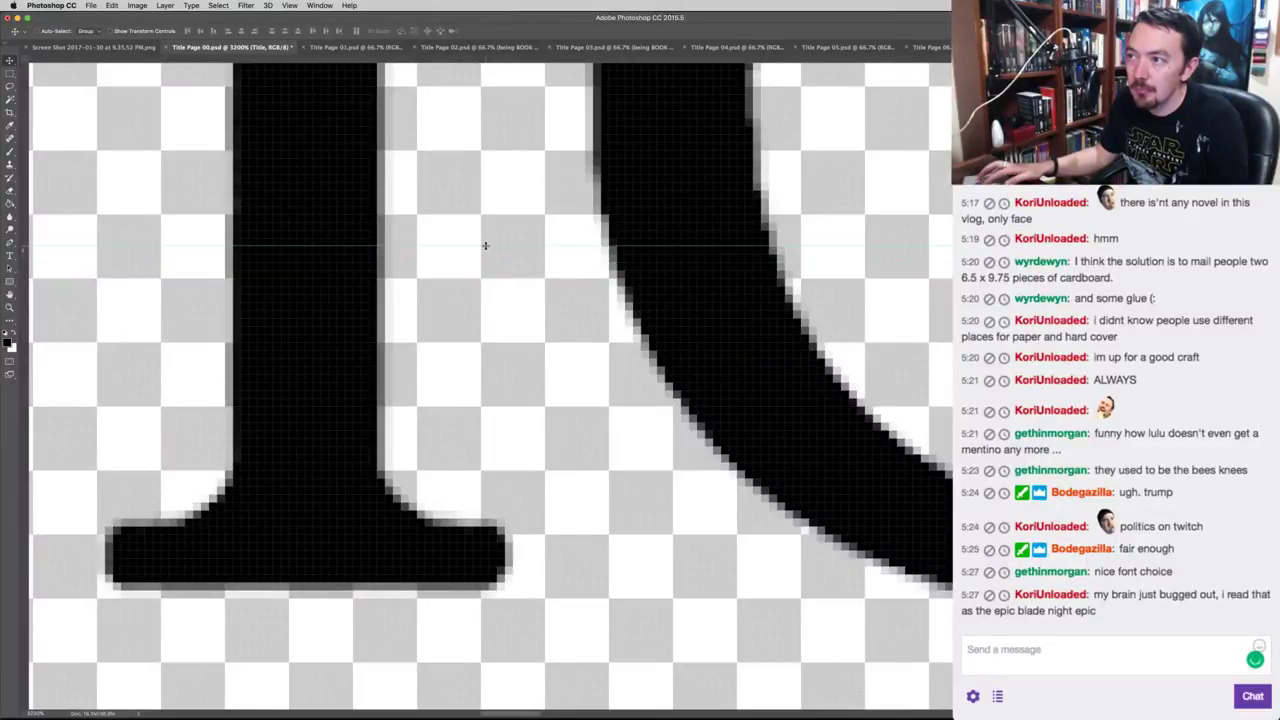
{"action": "key", "text": "super+0"}
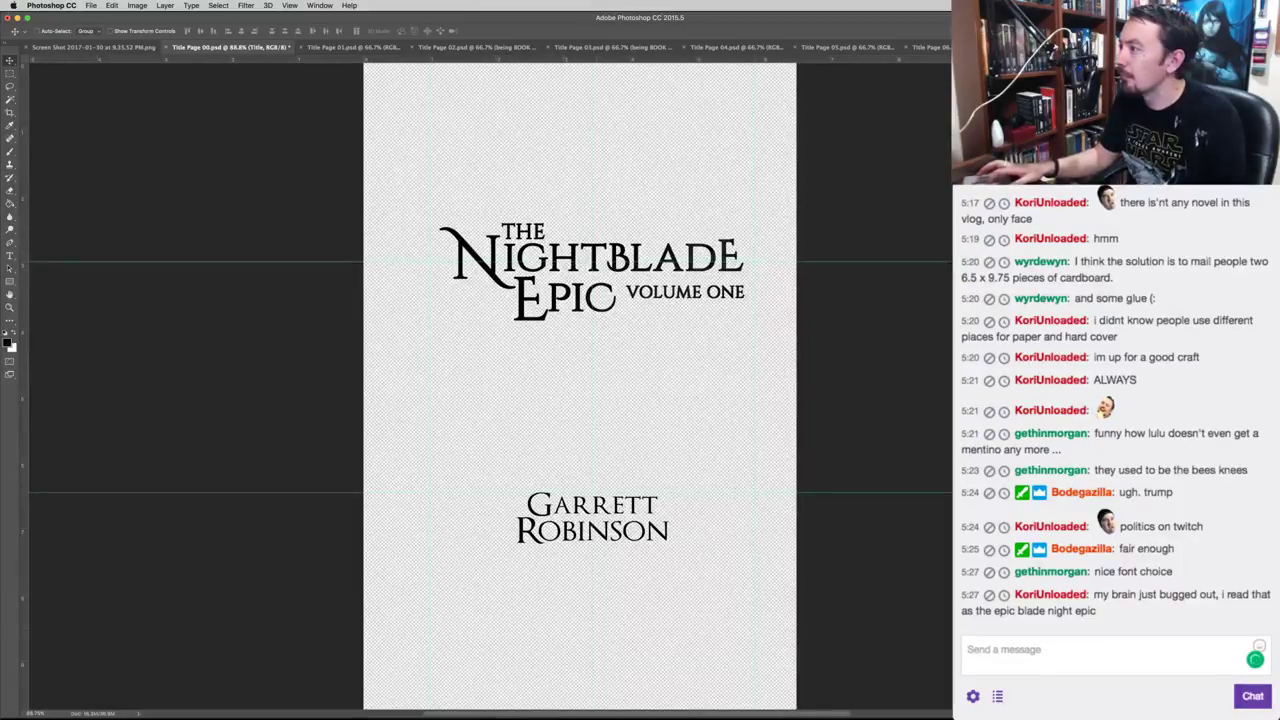
{"action": "key", "text": "super+t"}
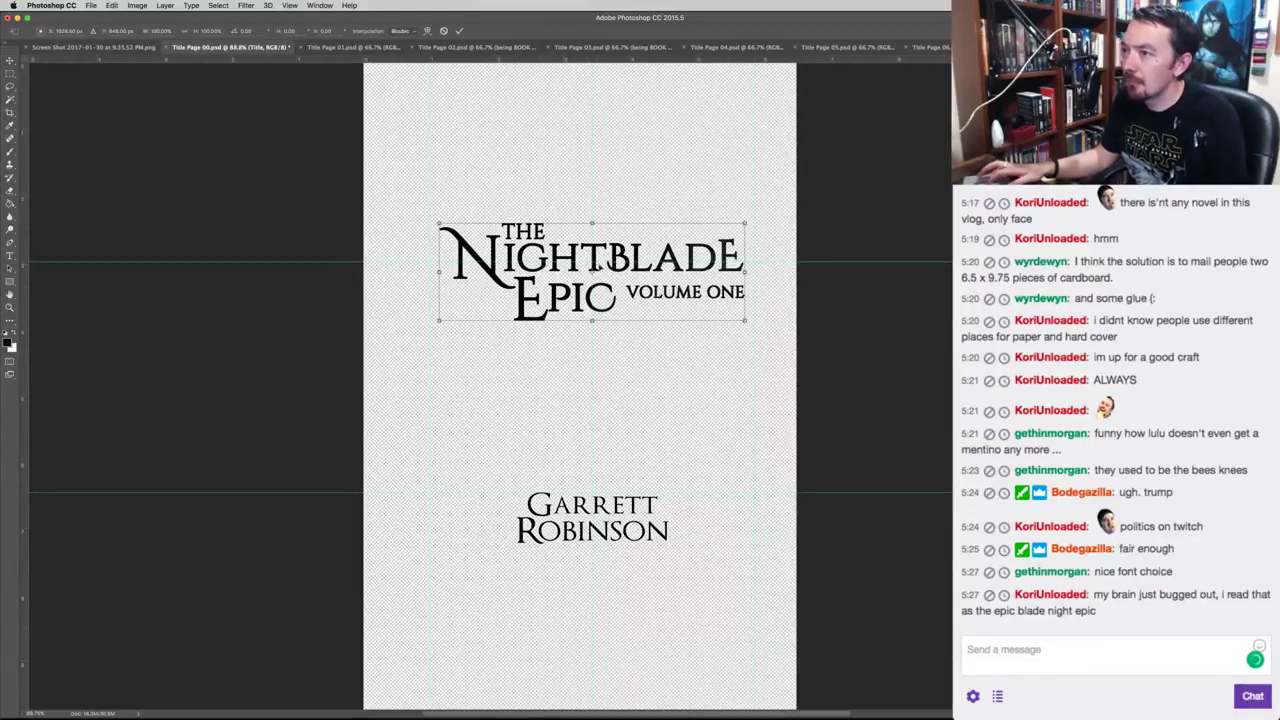
{"action": "left_click_drag", "start_coordinate": [612, 255], "coordinate": [612, 245]}
{"action": "key", "text": "Return"}
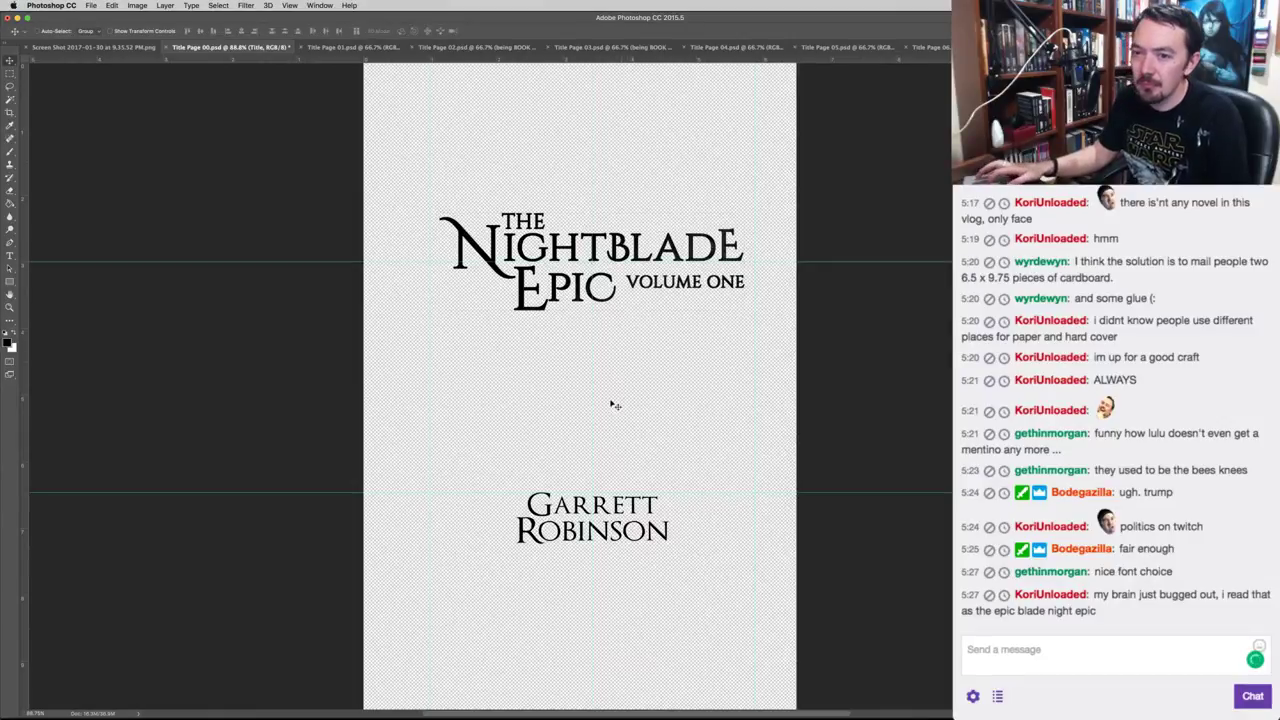
Move the lower horizontal guide to about 6.5 inches down the page and lower the author name until its top meets the guide.
{"action": "scroll", "coordinate": [548, 494], "scroll_direction": "up", "scroll_amount": 5}
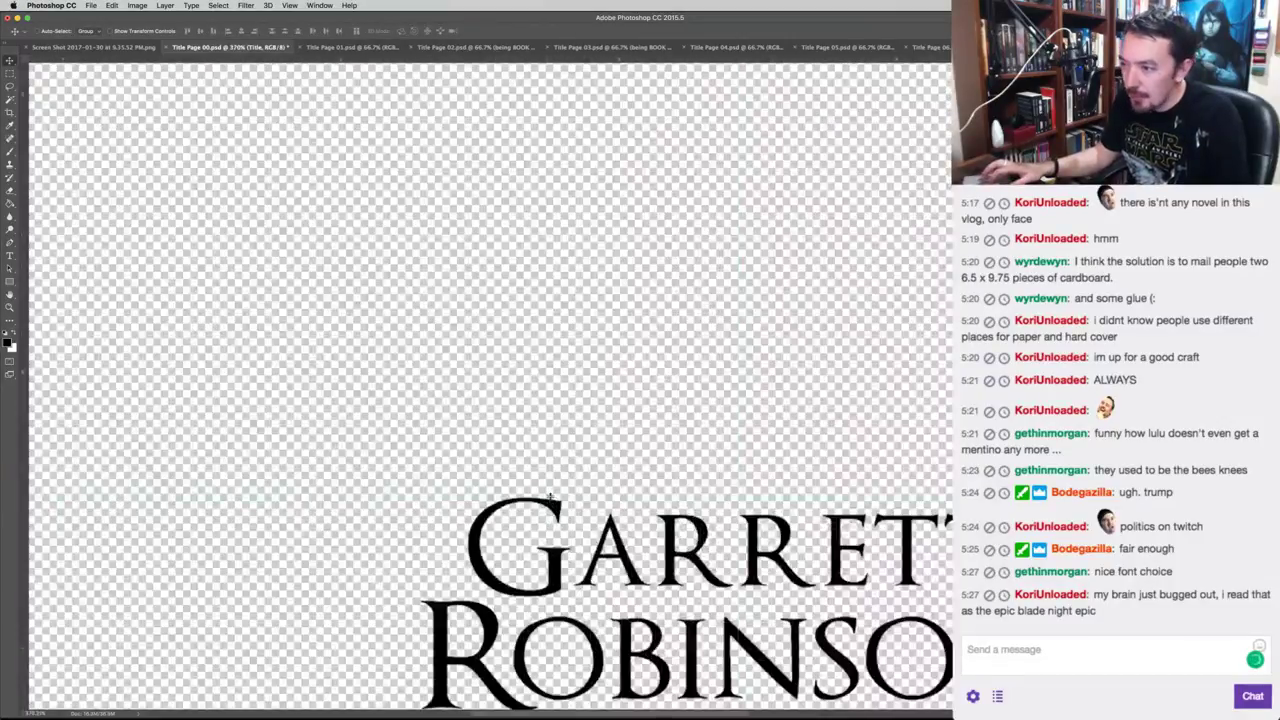
{"action": "left_click_drag", "start_coordinate": [549, 495], "coordinate": [549, 506]}
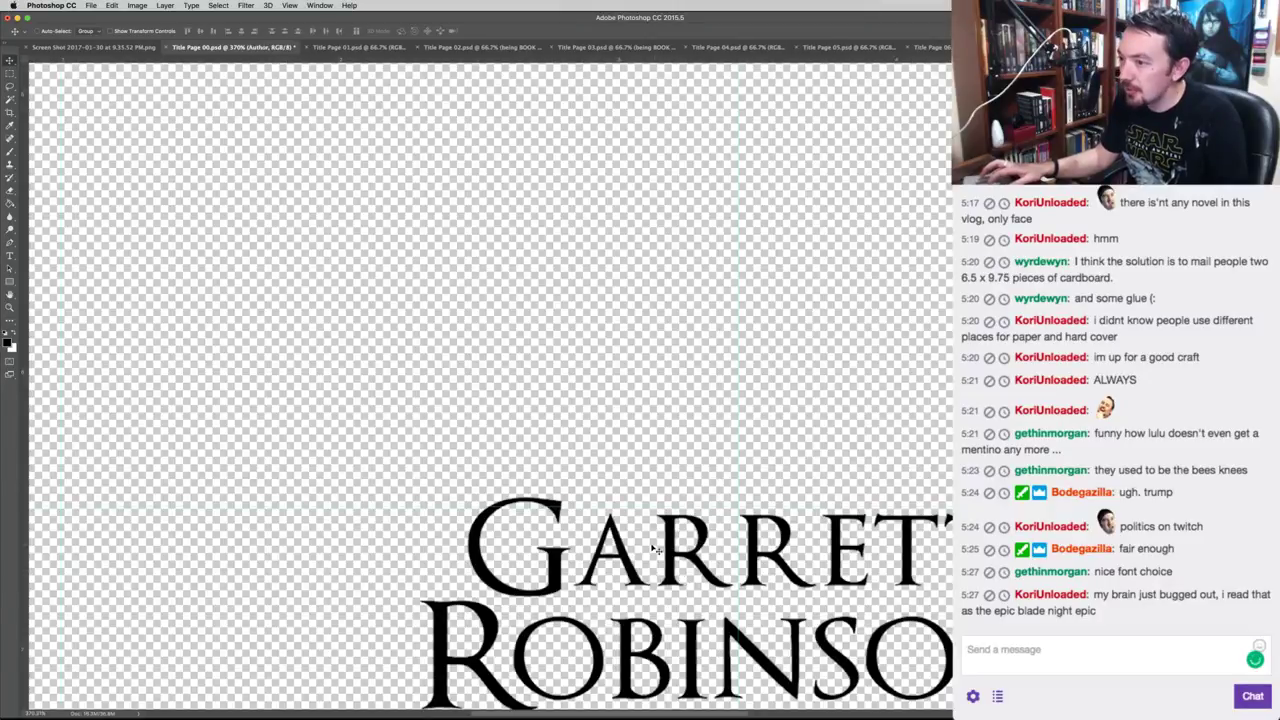
{"action": "left_click_drag", "start_coordinate": [652, 551], "coordinate": [652, 562]}
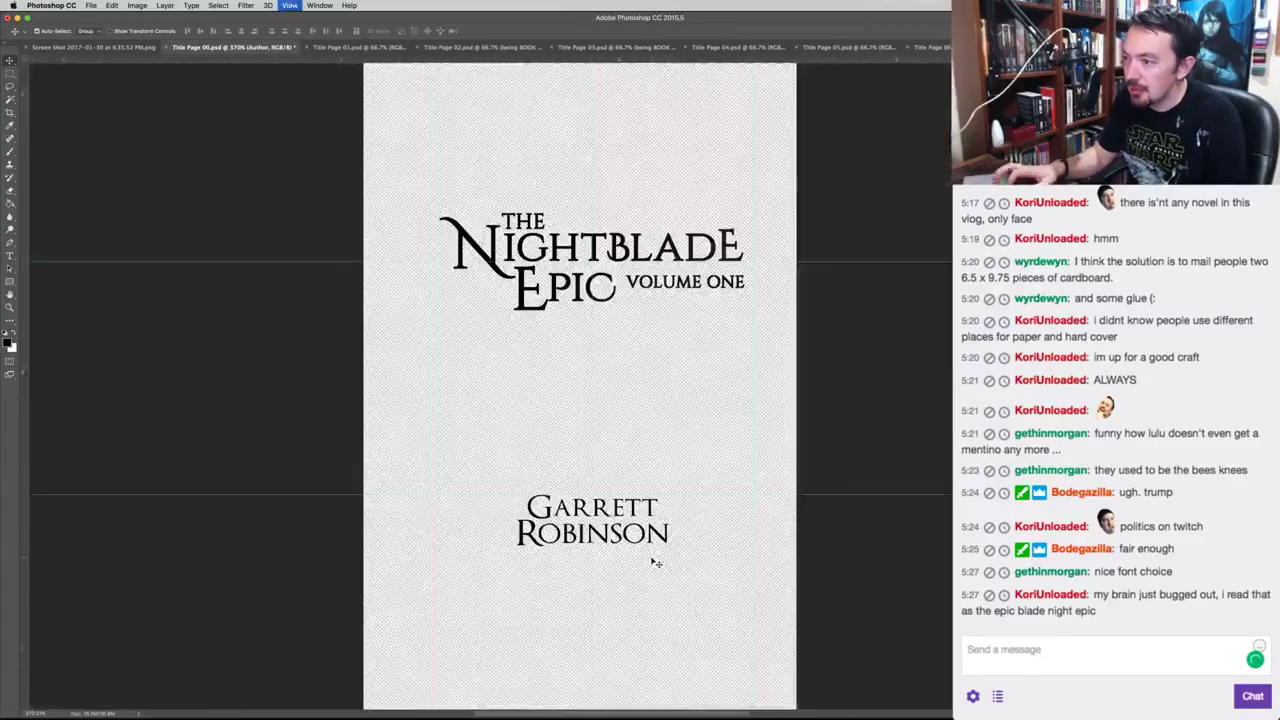
{"action": "key", "text": "super+0"}
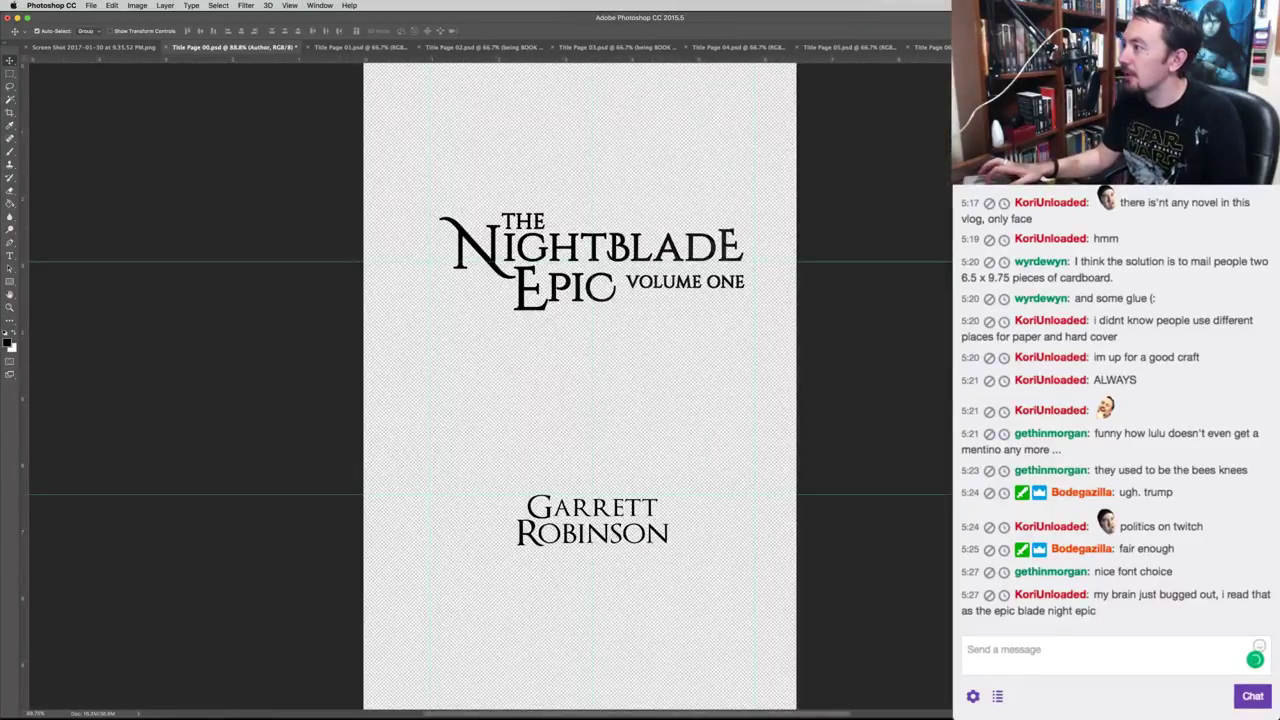
Centre the title and author name horizontally between the vertical margin guides, using a rectangular selection that spans the margins.
{"action": "left_click", "coordinate": [700, 337]}
{"action": "key", "text": "m"}
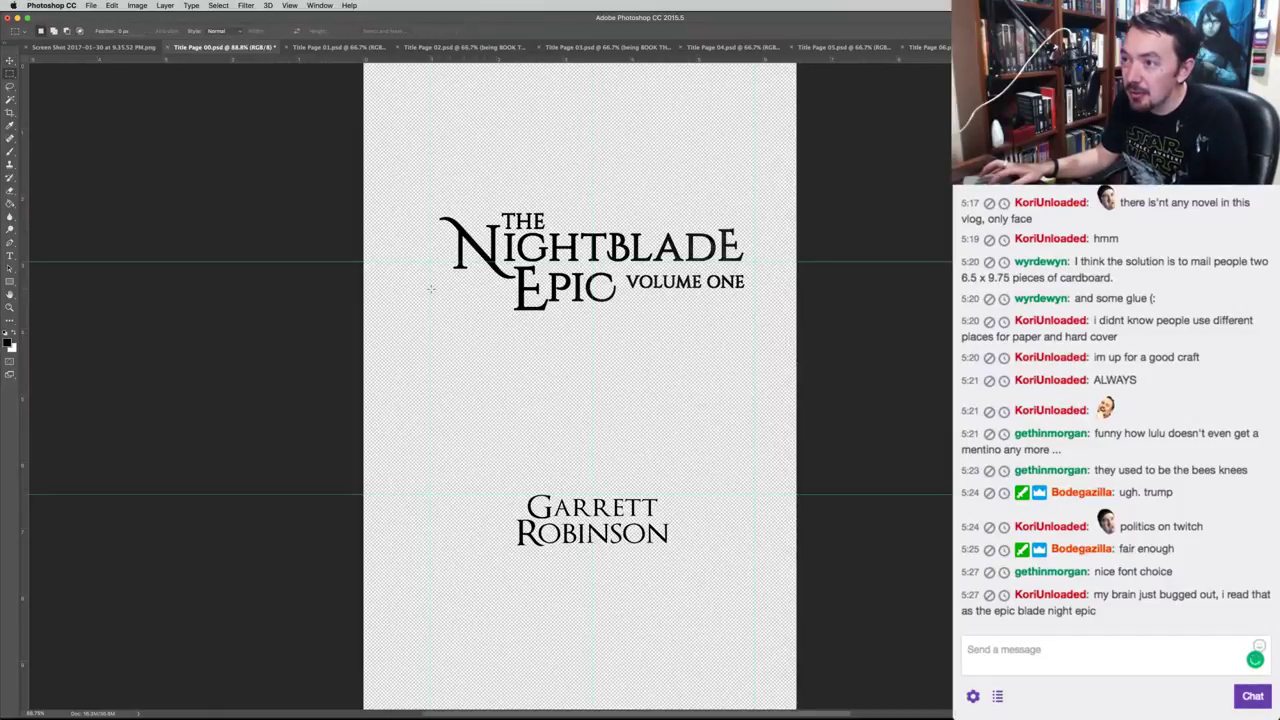
{"action": "left_click_drag", "start_coordinate": [431, 289], "coordinate": [755, 355]}
{"action": "key", "text": "v"}
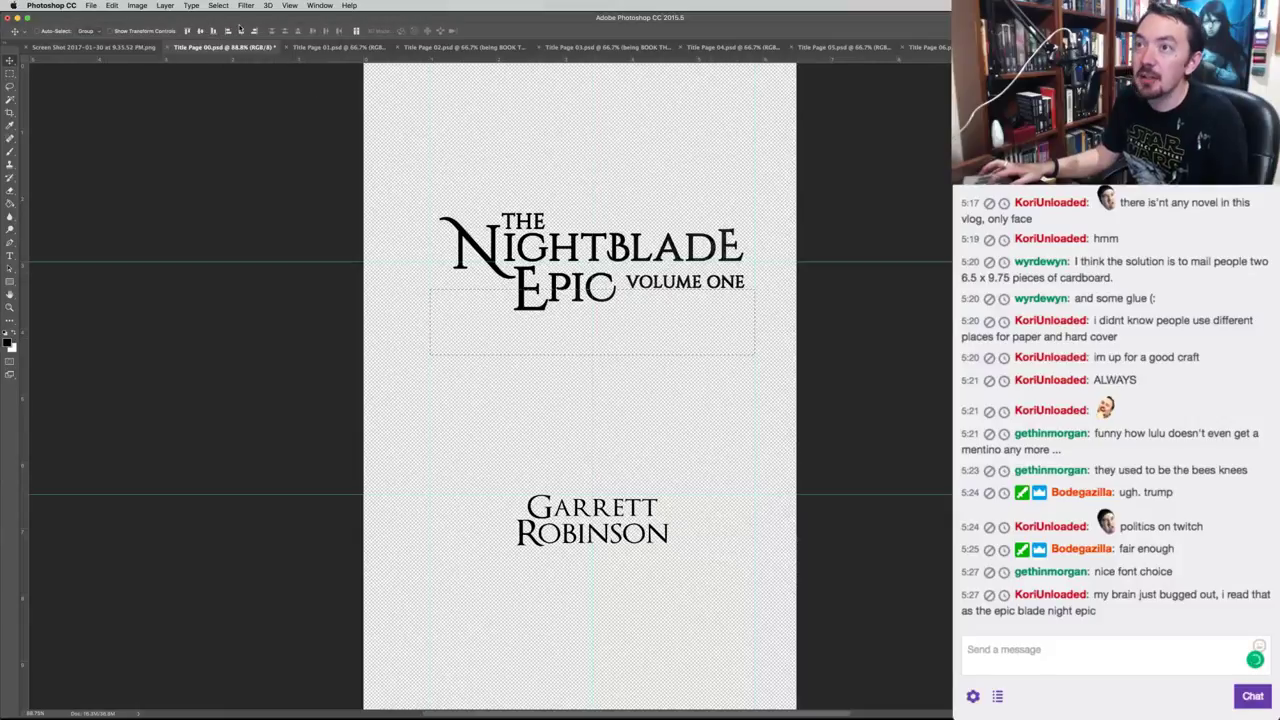
{"action": "left_click", "coordinate": [241, 31]}
{"action": "key", "text": "m"}
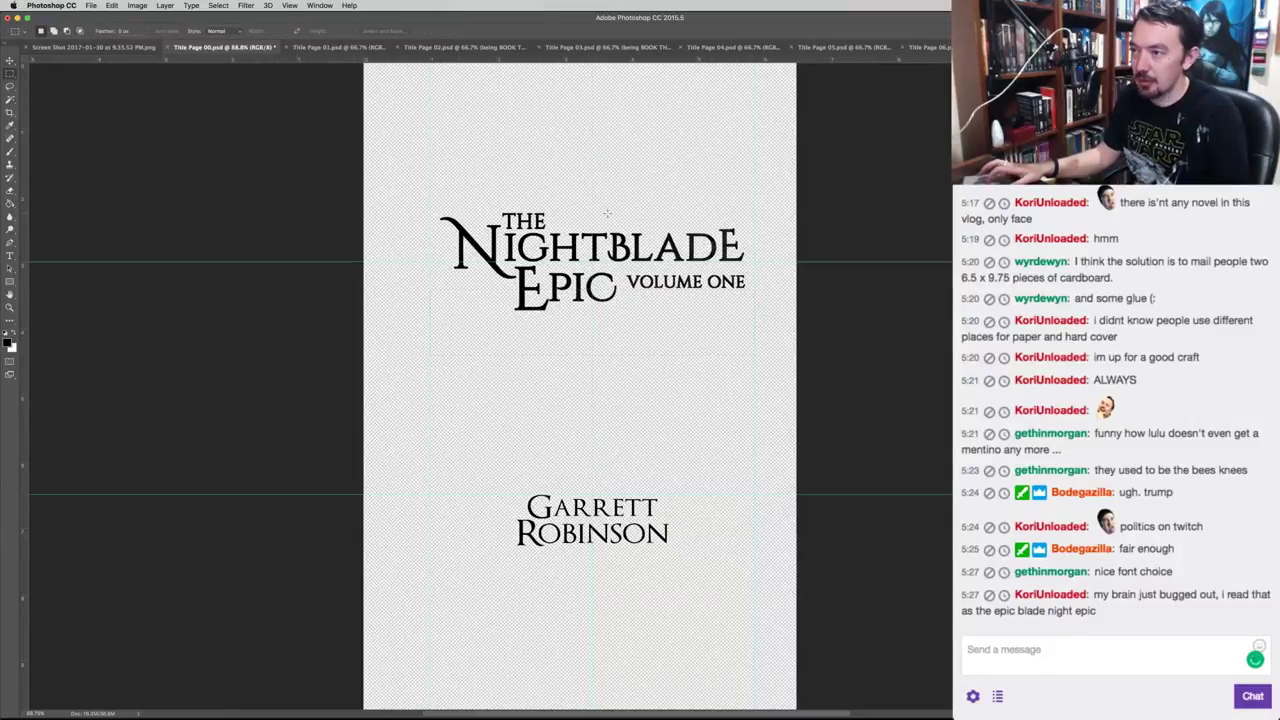
{"action": "key", "text": "v"}
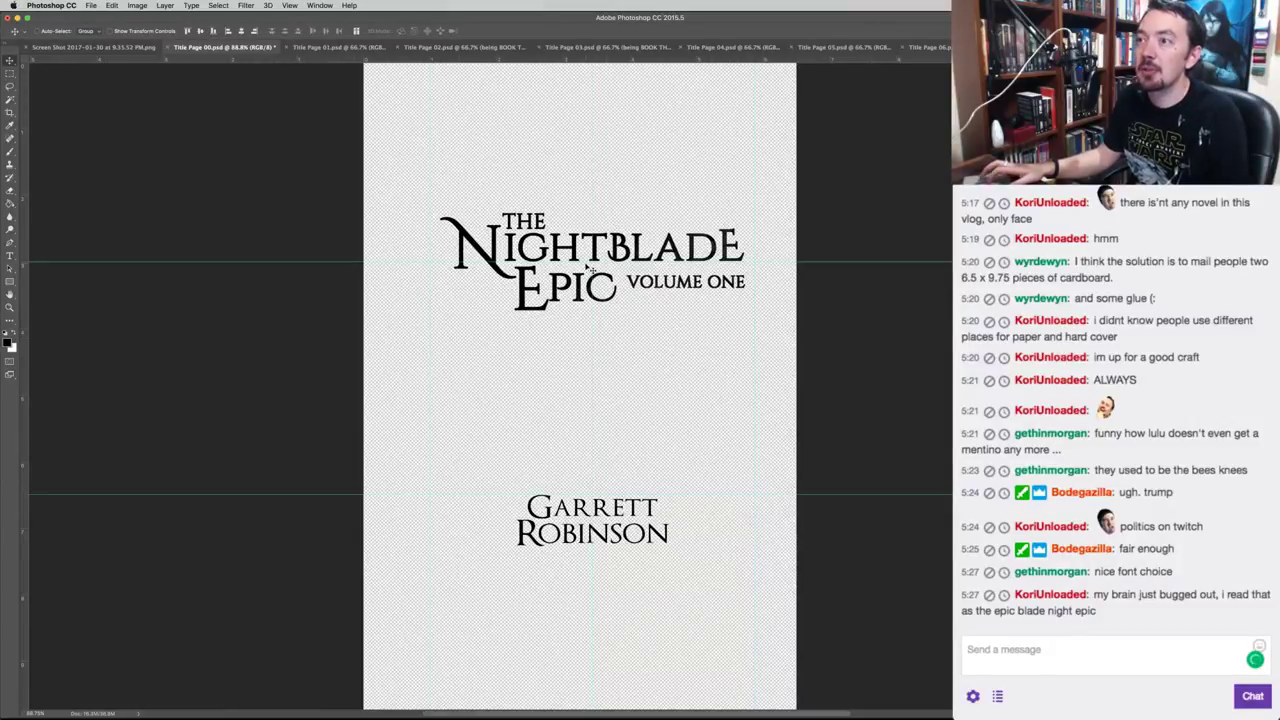
Save Title Page 00.psd and switch to Title Page 01.psd.
{"action": "key", "text": "super+s"}
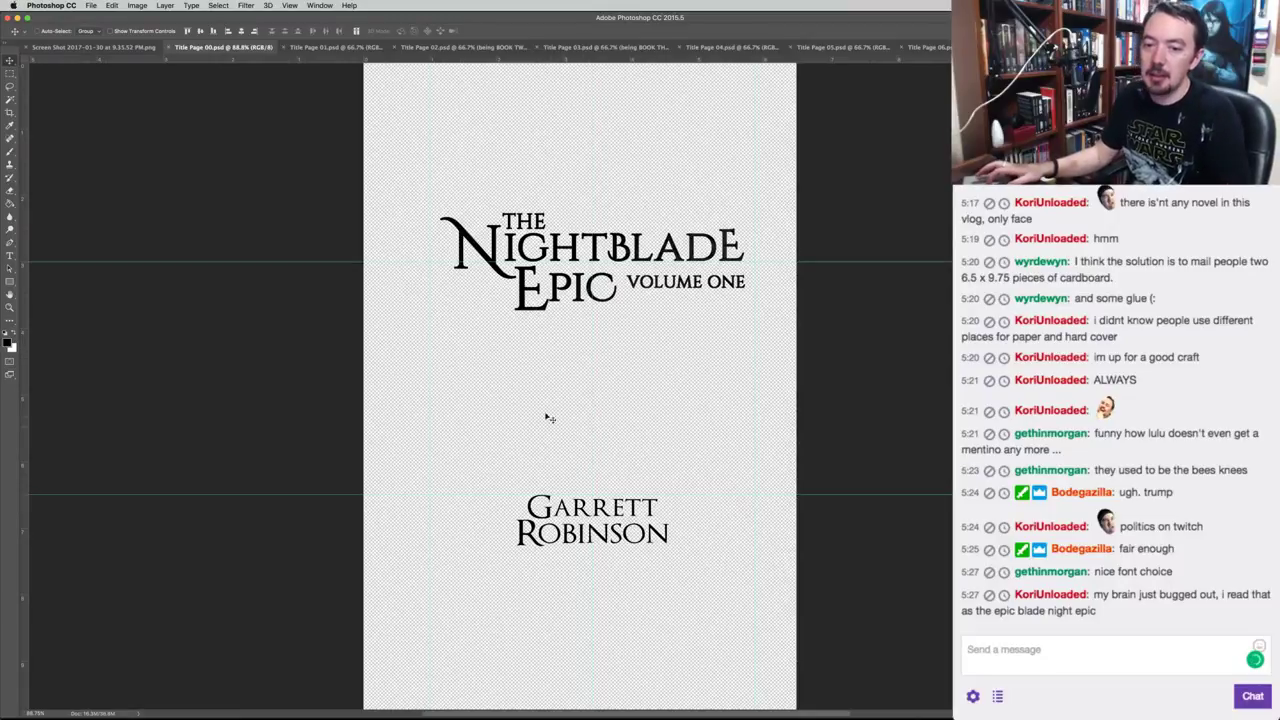
{"action": "key", "text": "ctrl+Tab"}
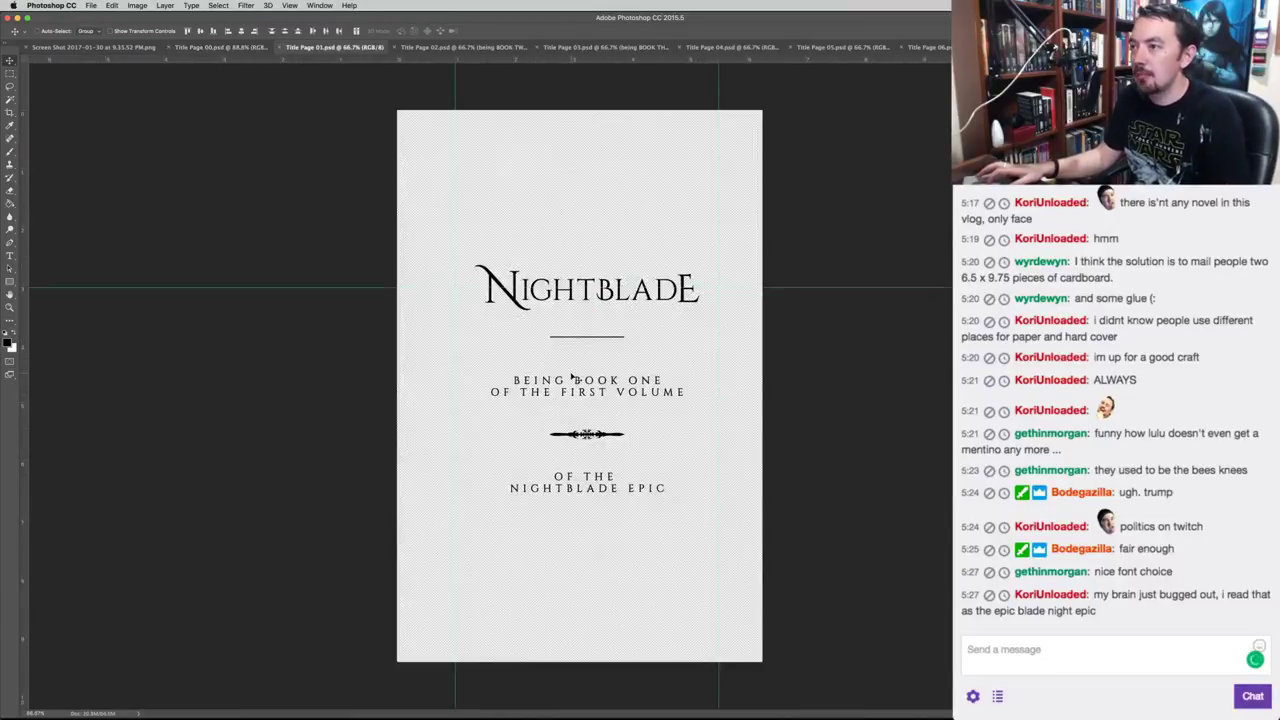
{"action": "key", "text": "super+alt+c"}
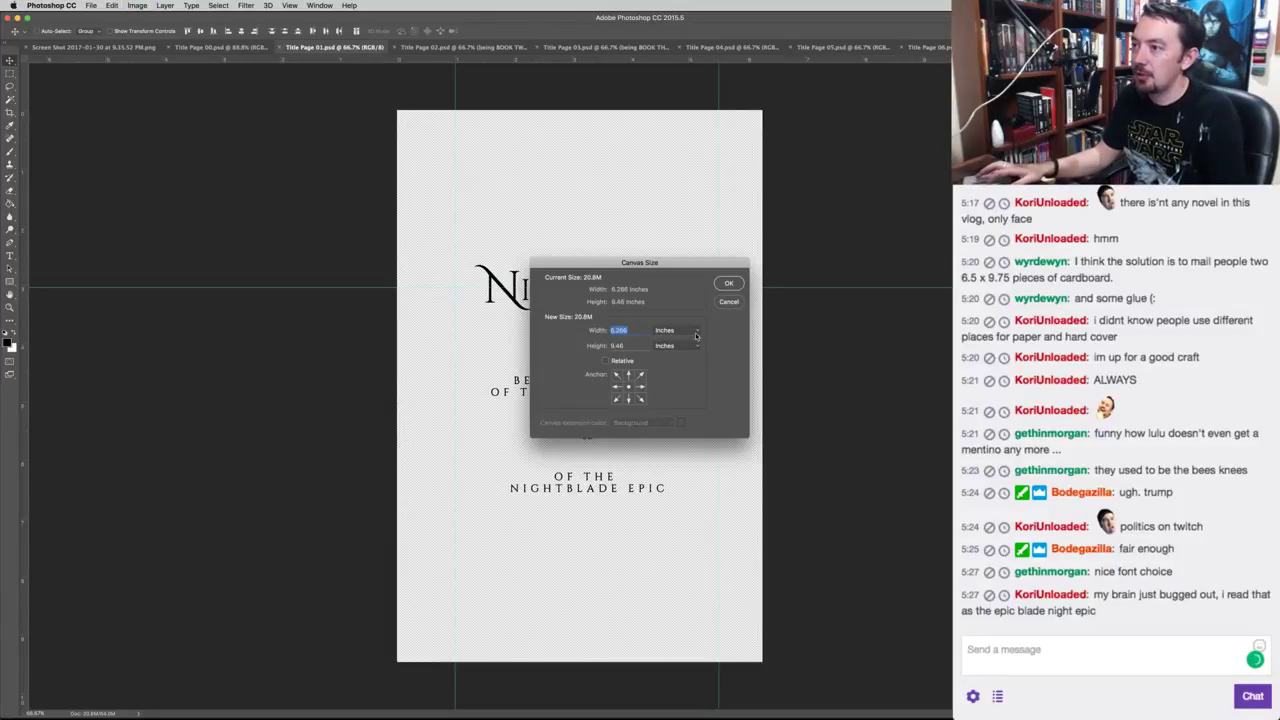
{"action": "type", "text": "6.5"}
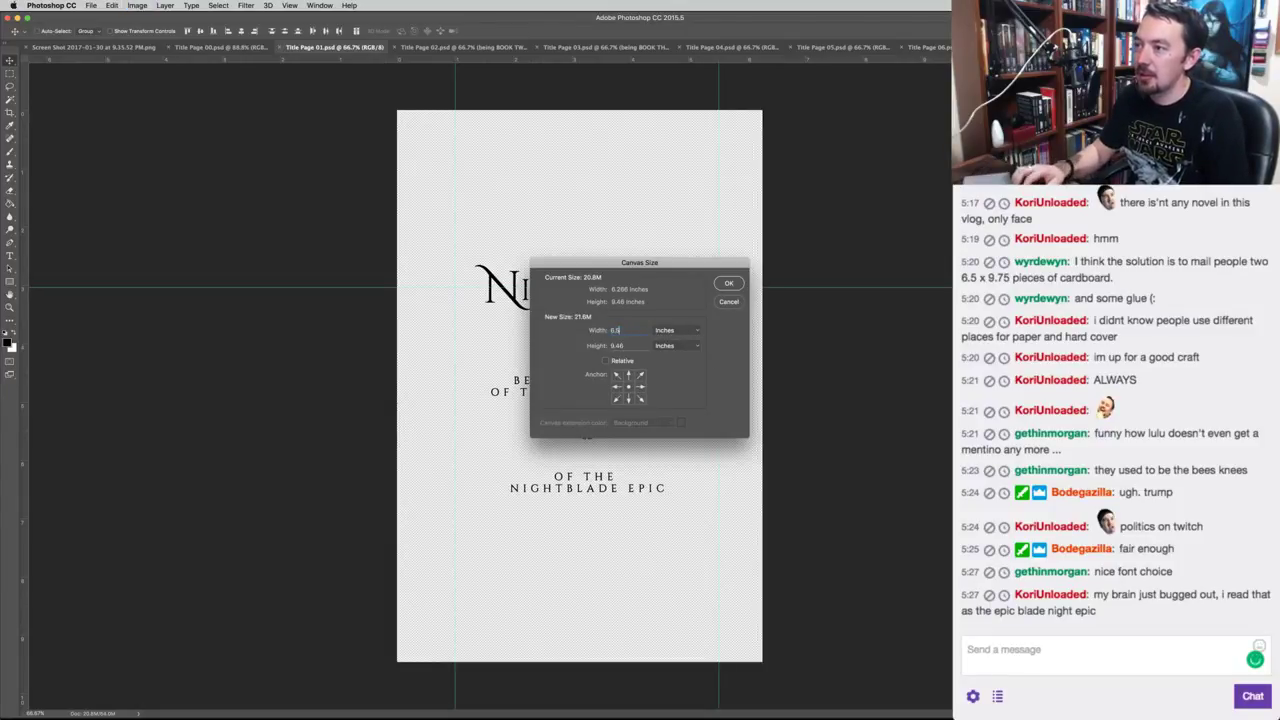
{"action": "key", "text": "Tab"}
{"action": "key", "text": "Escape"}
Resize the Title Page 01 image to 300 pixels/inch and 6.5 inches wide, keeping its proportions.
{"action": "key", "text": "super+alt+i"}
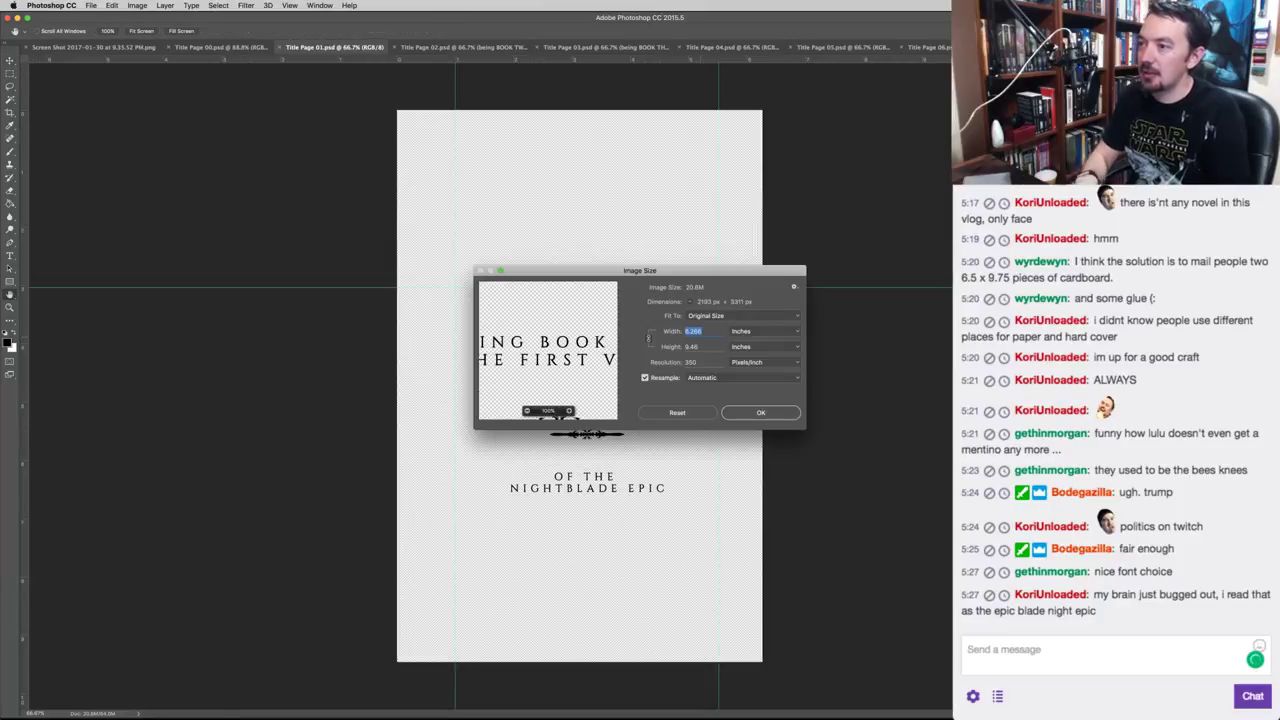
{"action": "type", "text": "6.5"}
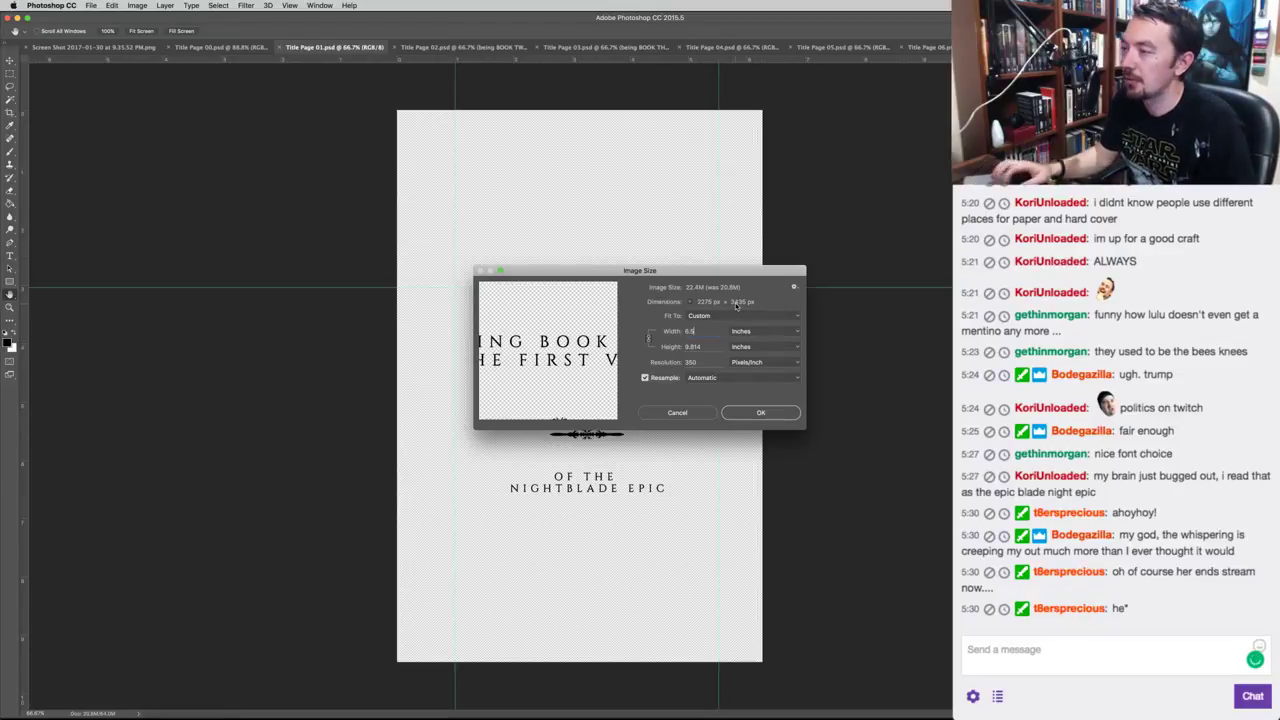
{"action": "key", "text": "Tab"}
{"action": "type", "text": "9.75"}
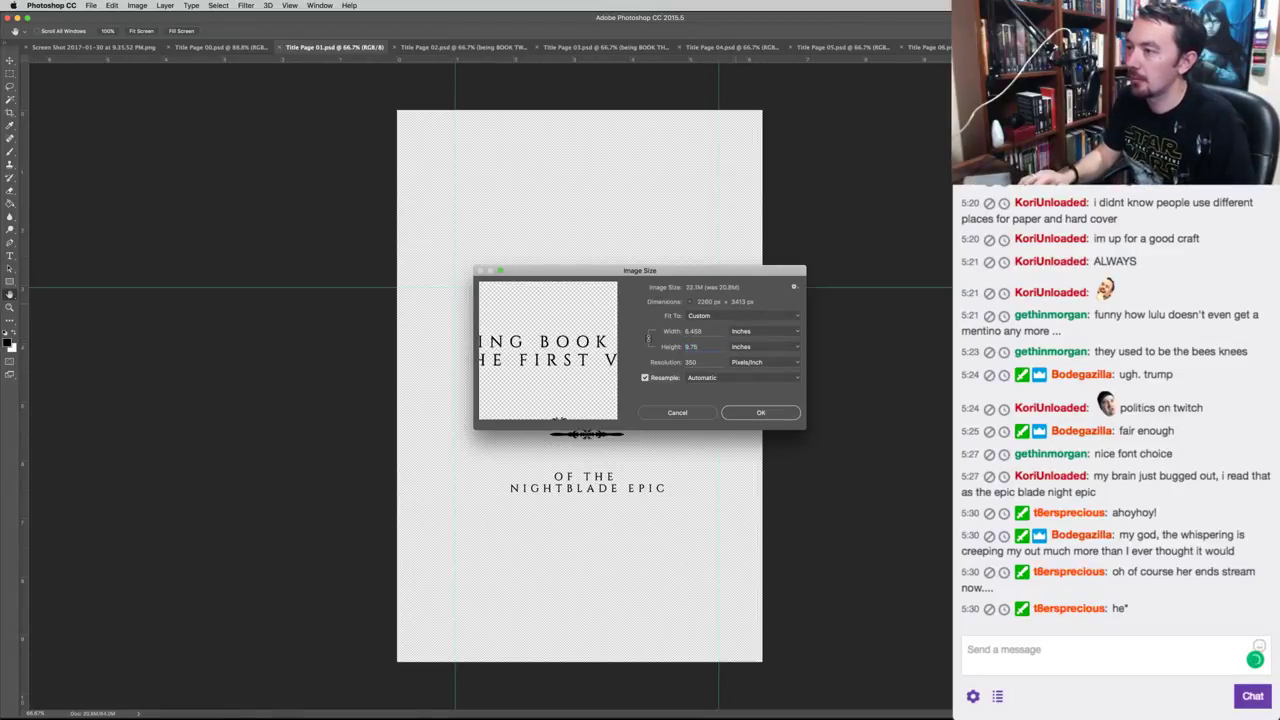
{"action": "key", "text": "Tab"}
{"action": "type", "text": "300"}
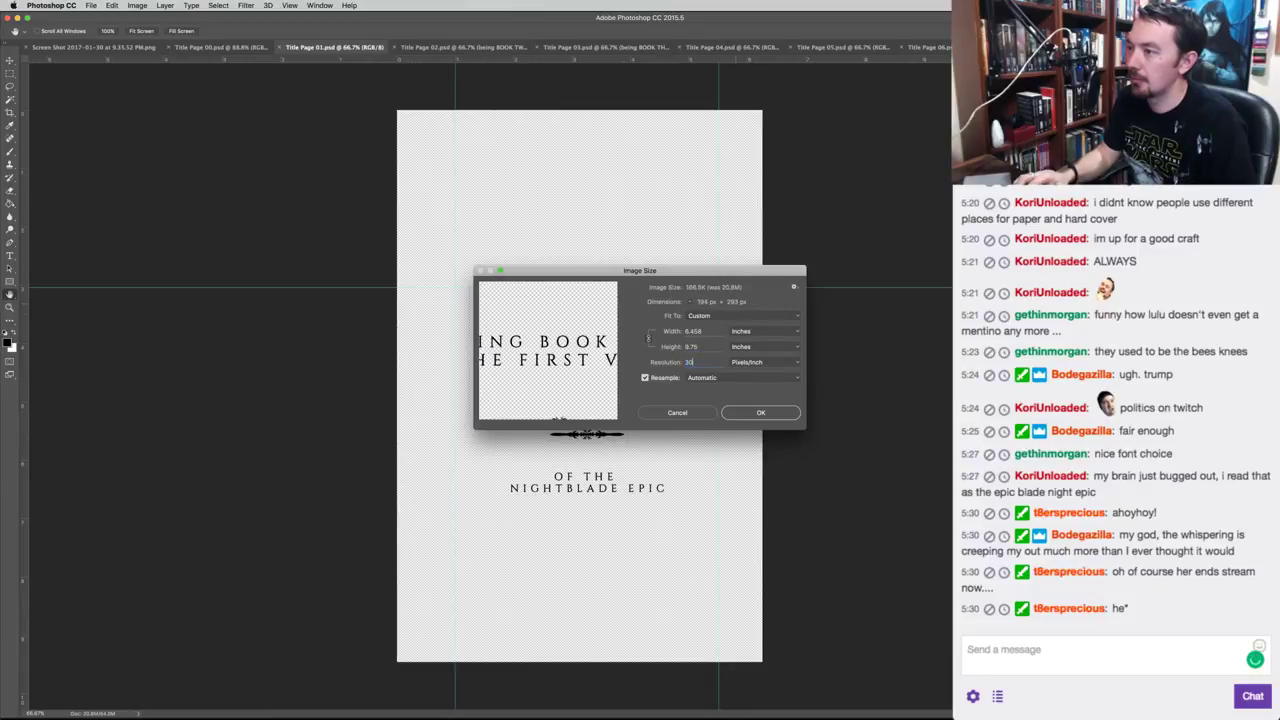
{"action": "key", "text": "Tab"}
{"action": "type", "text": "6.5"}
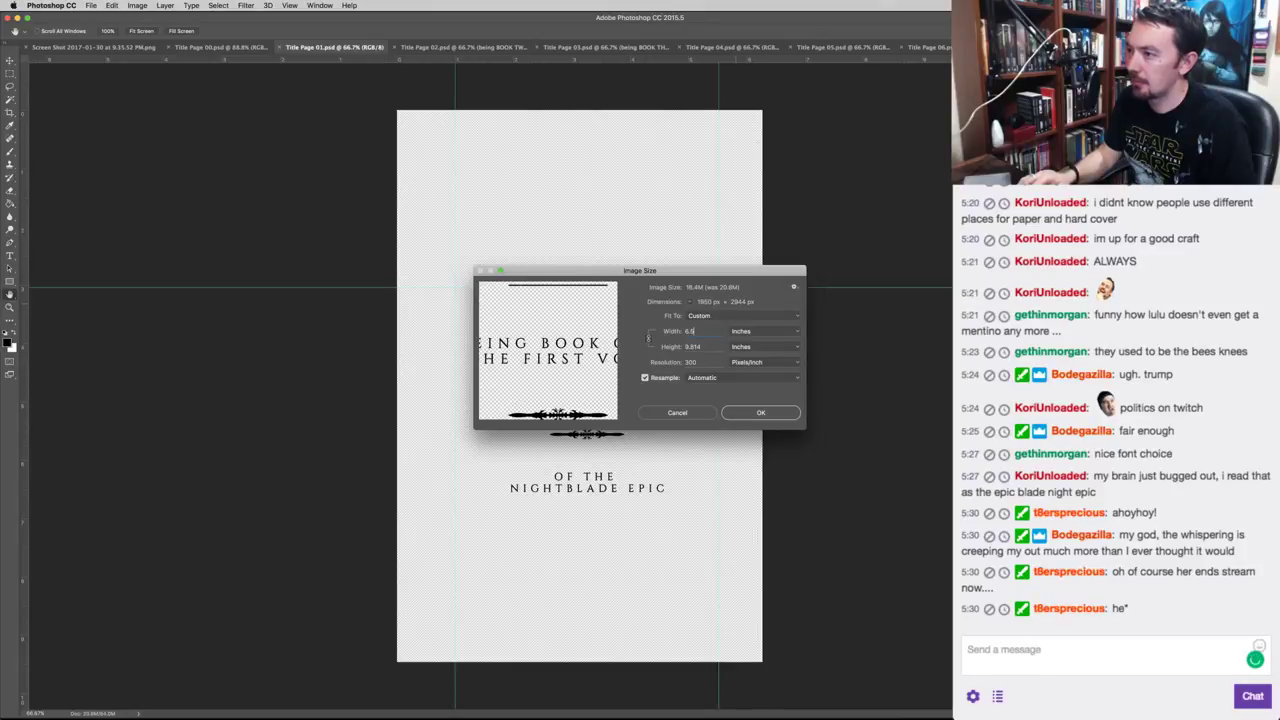
{"action": "key", "text": "Return"}
{"action": "key", "text": "v"}
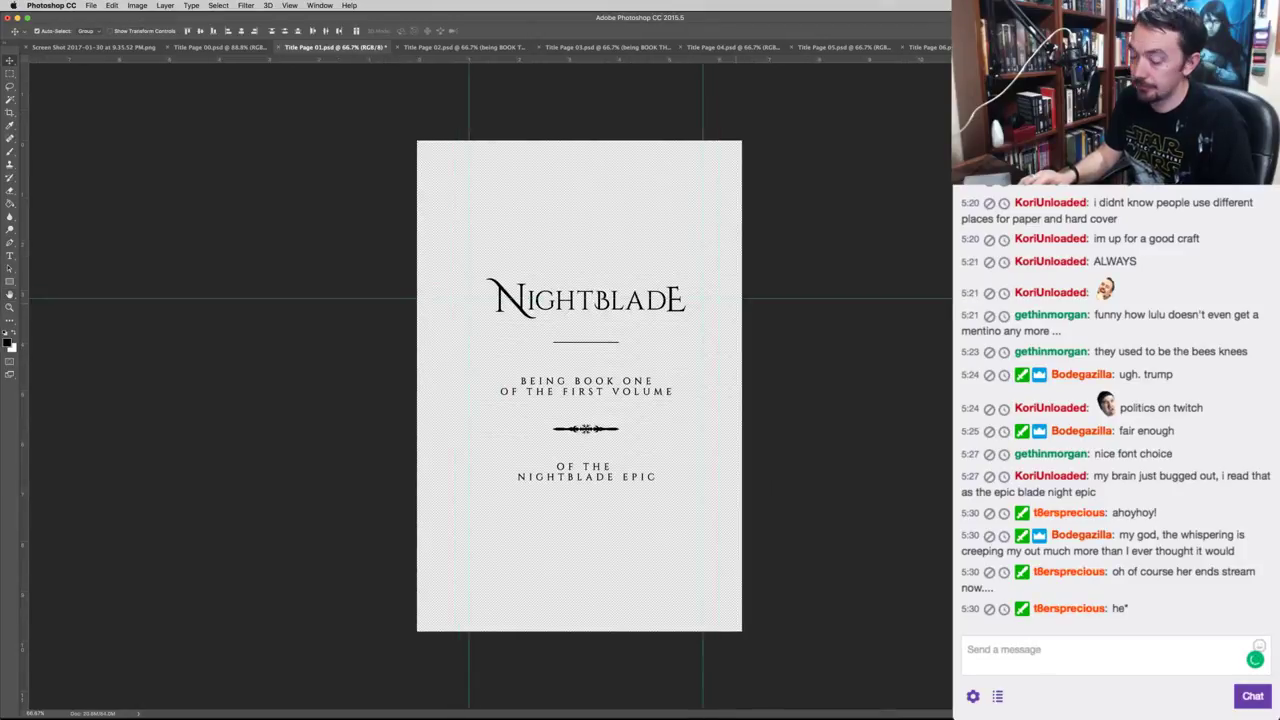
Set the Title Page 01 canvas height to 9.75 inches and save the file.
{"action": "key", "text": "super+alt+c"}
{"action": "key", "text": "Tab"}
{"action": "type", "text": "9.7"}
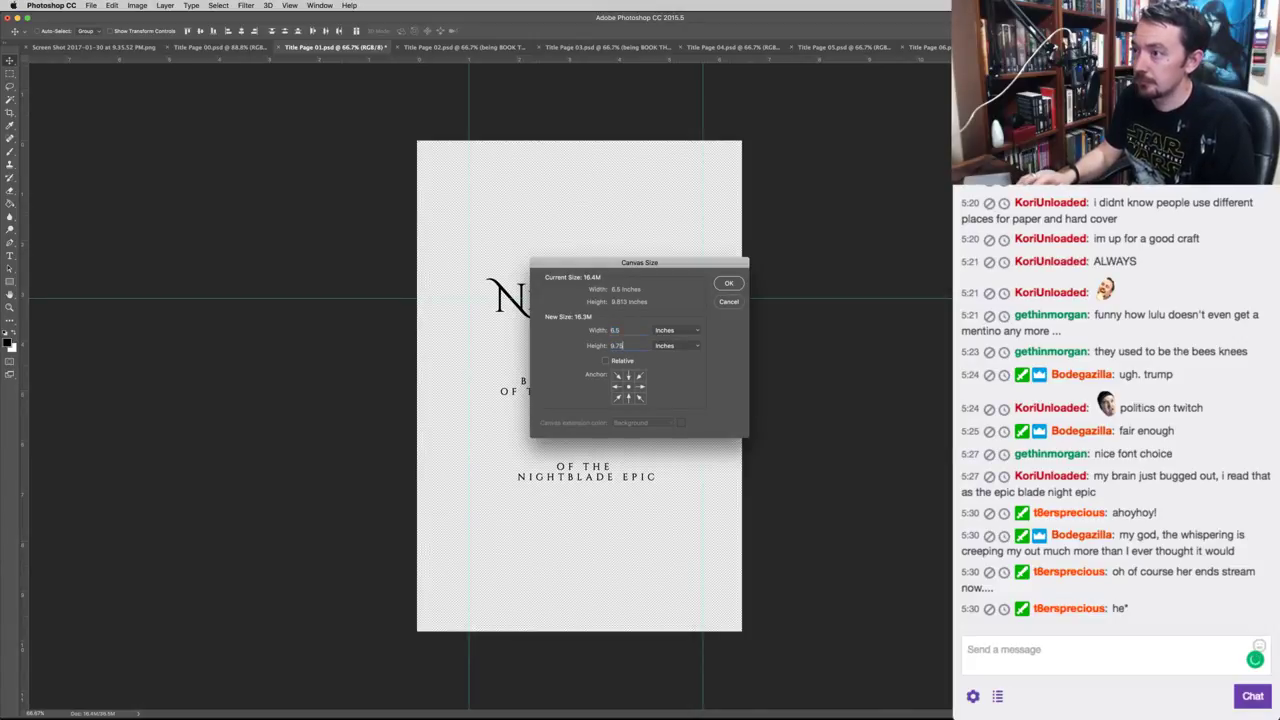
{"action": "key", "text": "Return"}
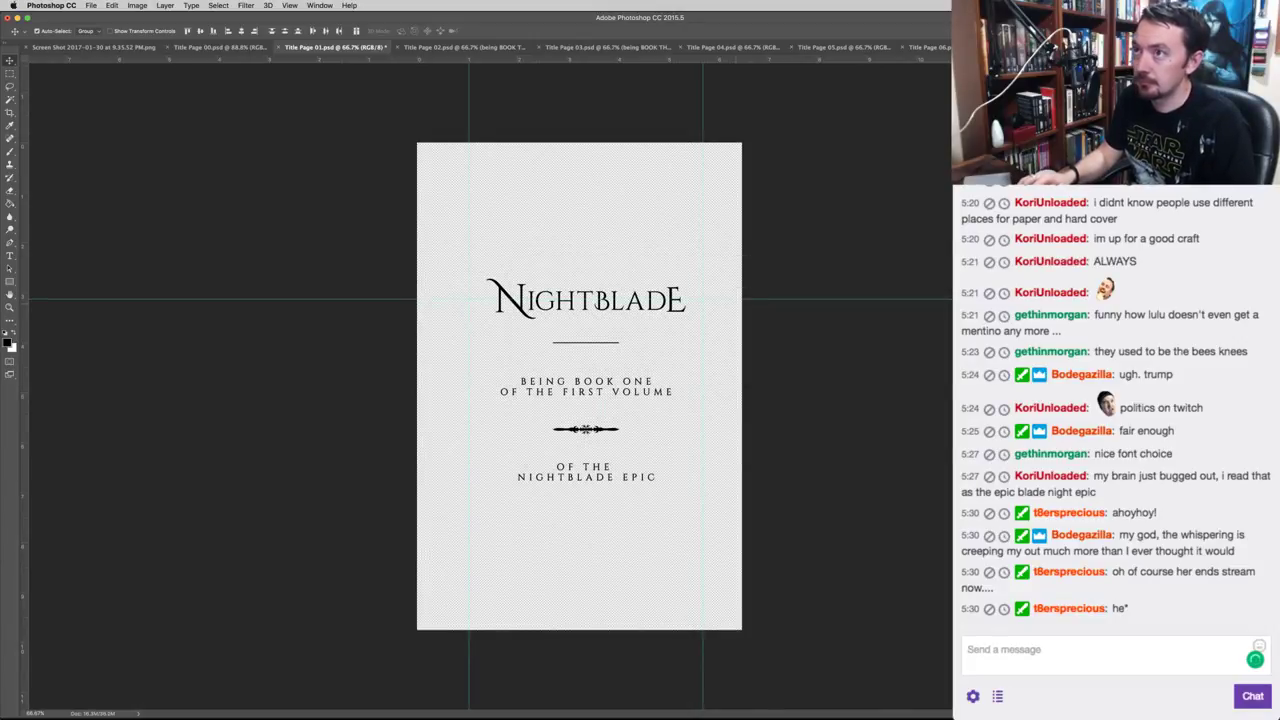
{"action": "key", "text": "super+s"}
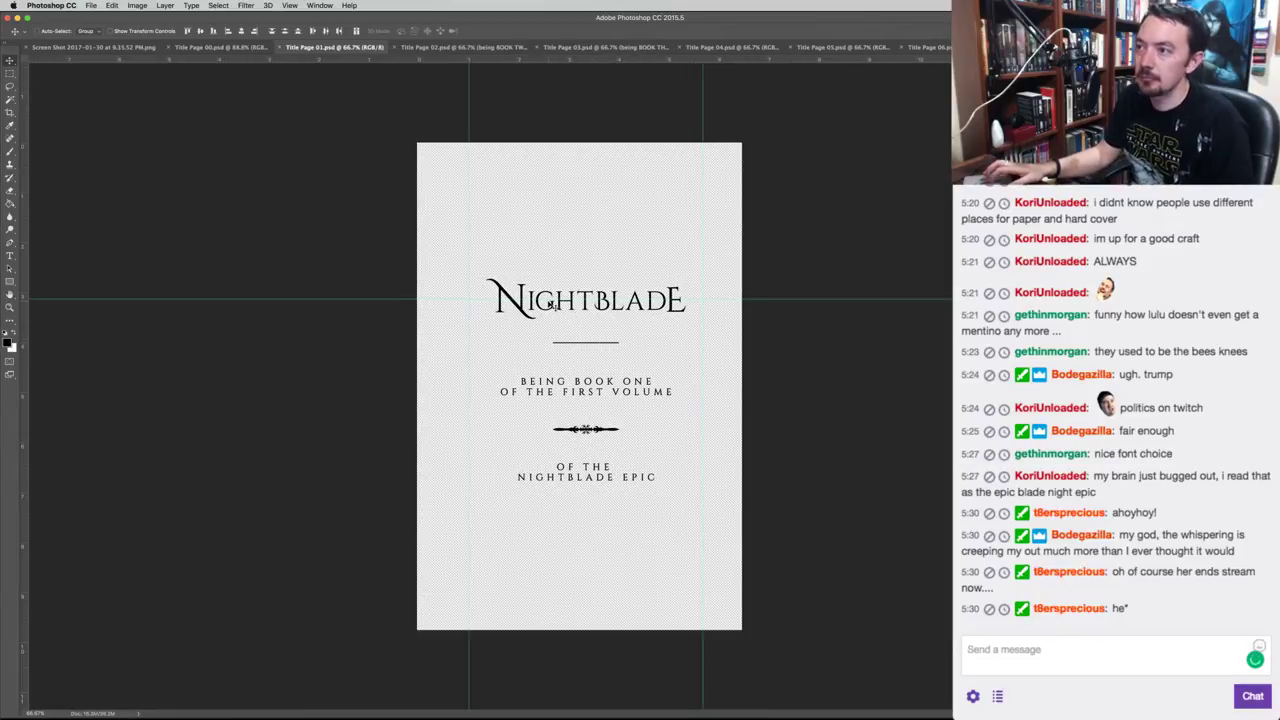
Move the horizontal guide through the Nightblade title to about 3 inches down the page.
{"action": "scroll", "coordinate": [540, 298], "scroll_direction": "up", "scroll_amount": 10}
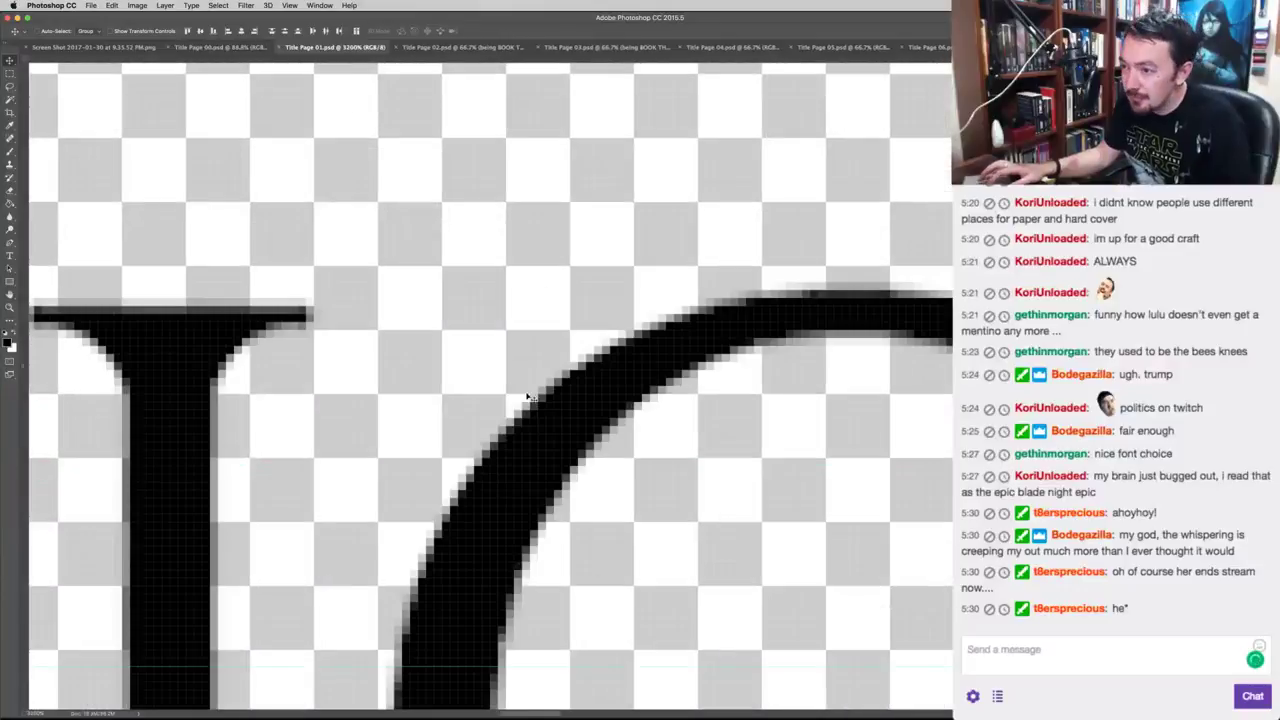
{"action": "left_click_drag", "start_coordinate": [488, 667], "coordinate": [454, 362]}
{"action": "key", "text": "super+0"}
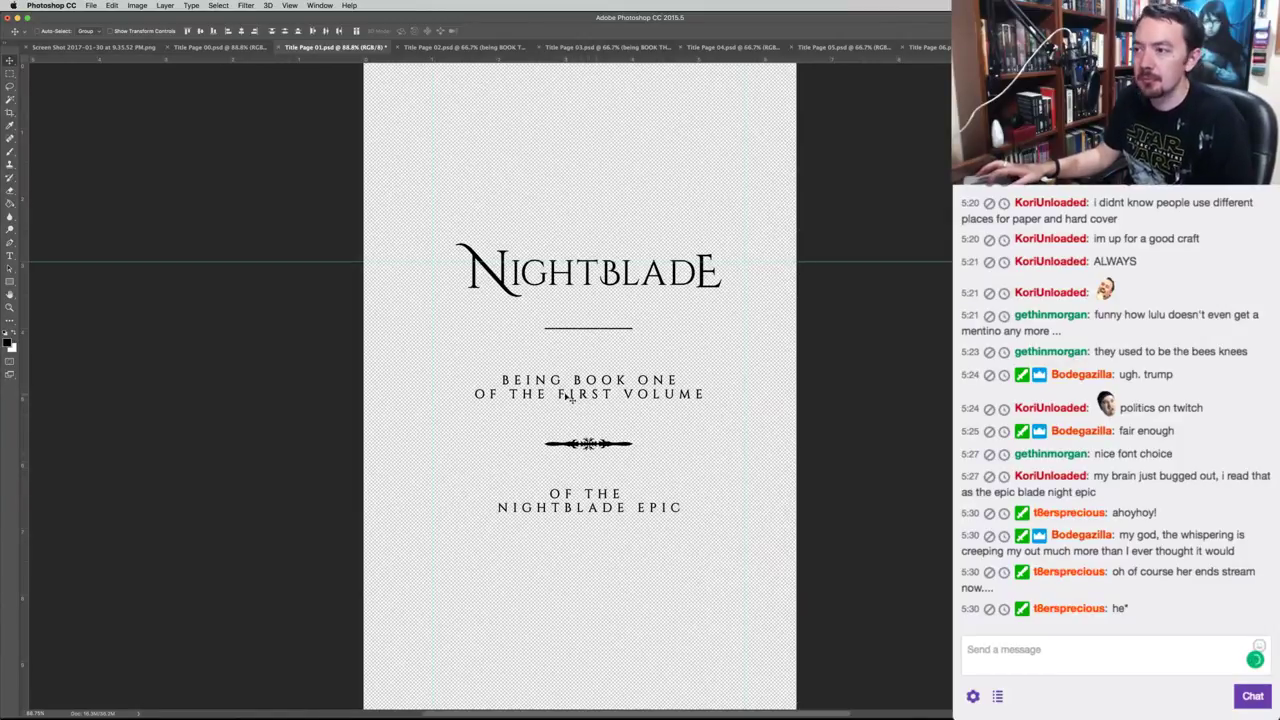
Add a horizontal guide about 5 inches down the page, across the "OF THE FIRST VOLUME" line.
{"action": "scroll", "coordinate": [568, 396], "scroll_direction": "up", "scroll_amount": 10}
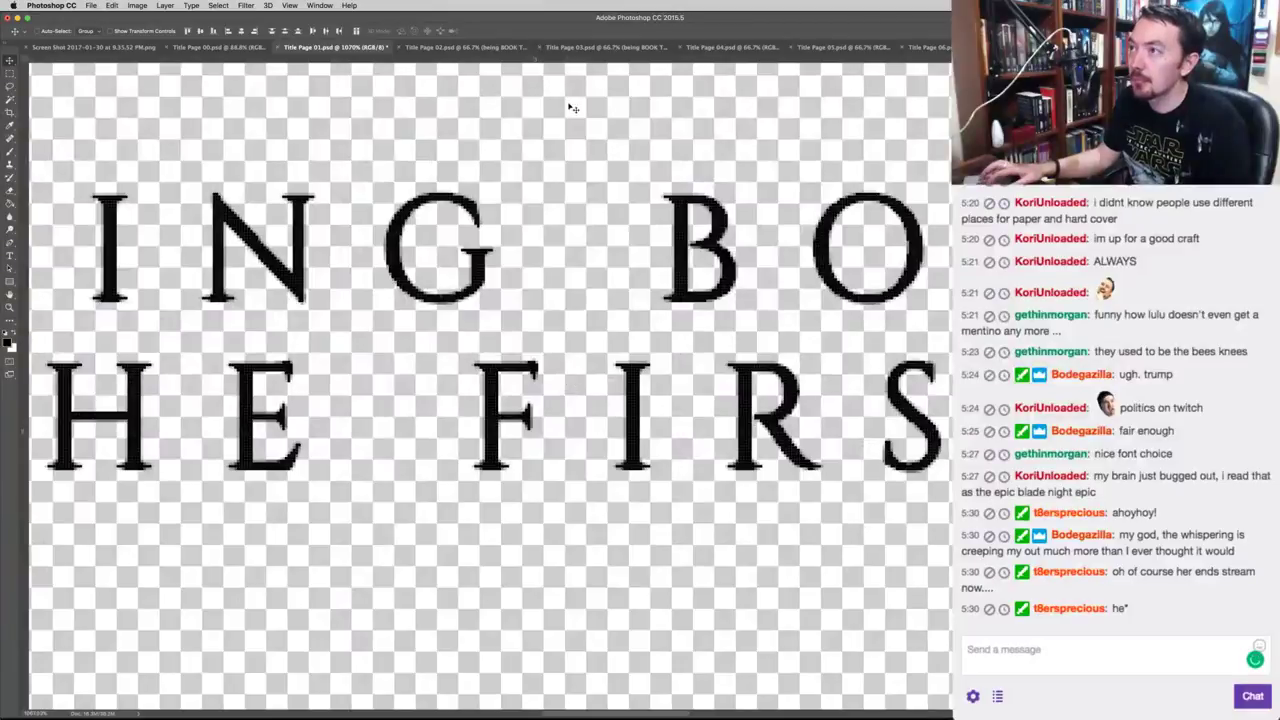
{"action": "left_click_drag", "start_coordinate": [574, 64], "coordinate": [573, 426]}
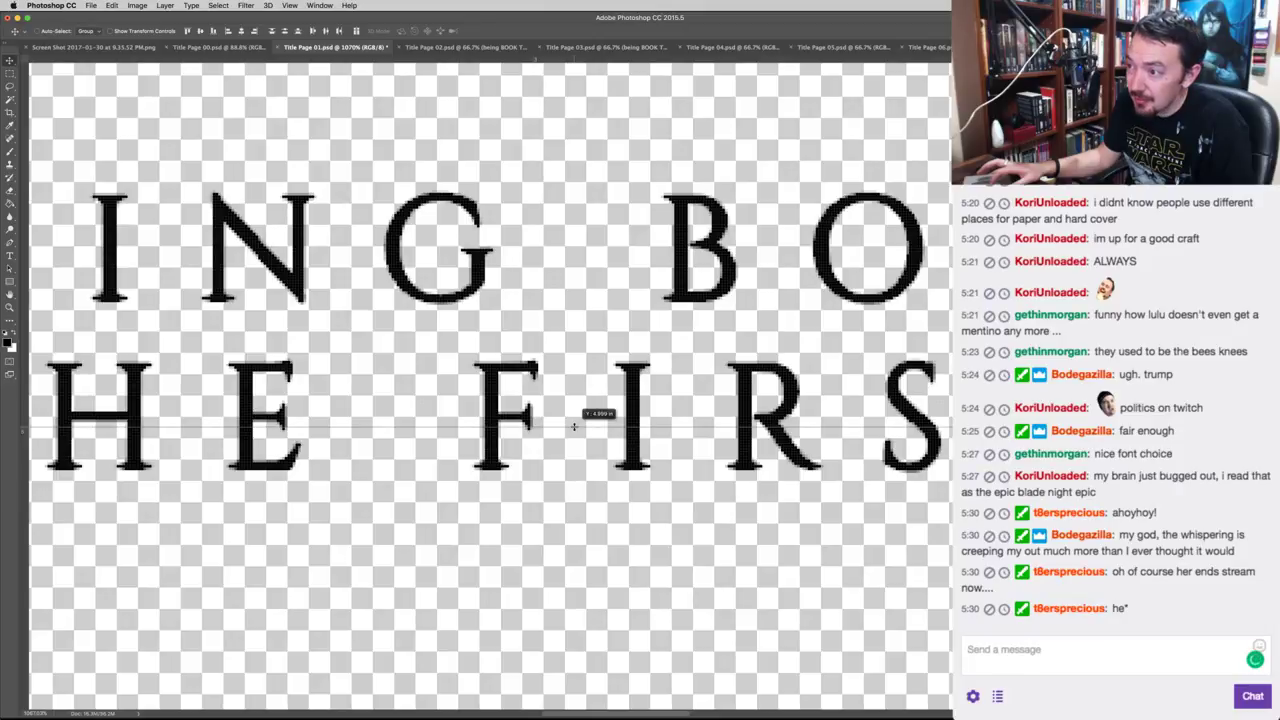
{"action": "scroll", "coordinate": [574, 427], "scroll_direction": "up", "scroll_amount": 3}
{"action": "left_click_drag", "start_coordinate": [574, 426], "coordinate": [574, 428]}
{"action": "key", "text": "super+0"}
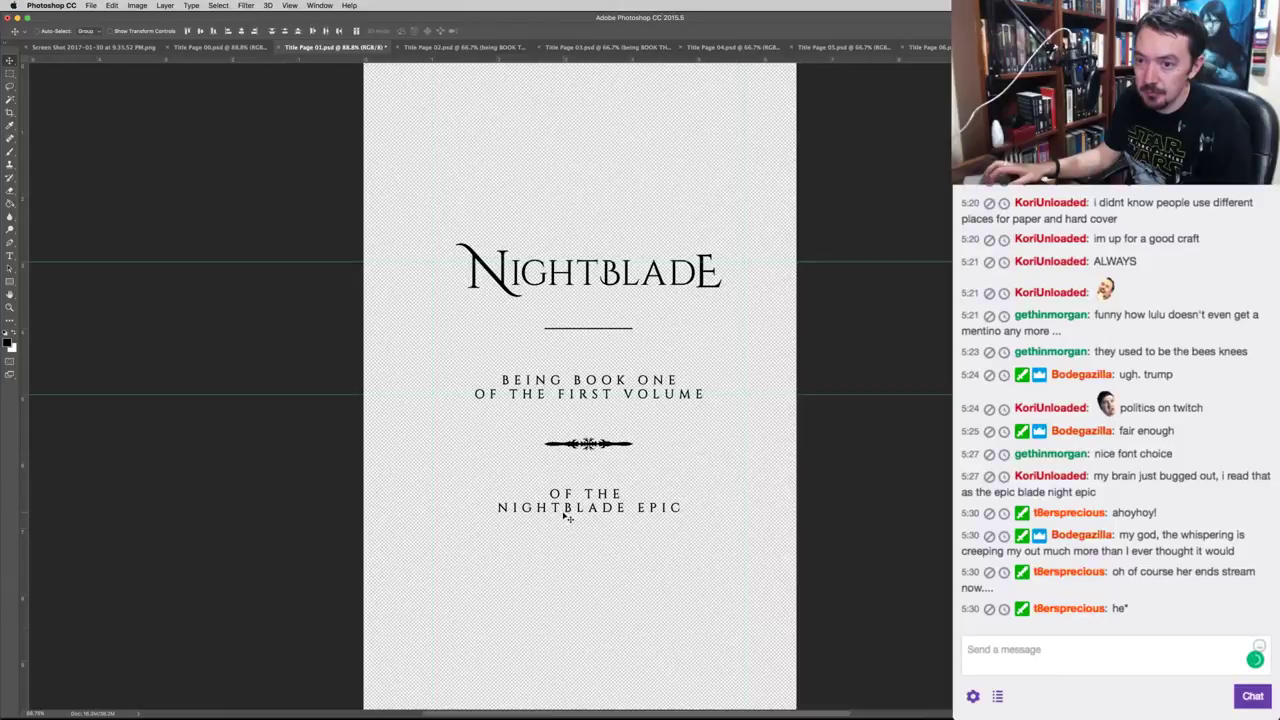
Add a horizontal guide about 7 inches down the page, below the "OF THE NIGHTBLADE EPIC" text.
{"action": "scroll", "coordinate": [568, 512], "scroll_direction": "up", "scroll_amount": 3}
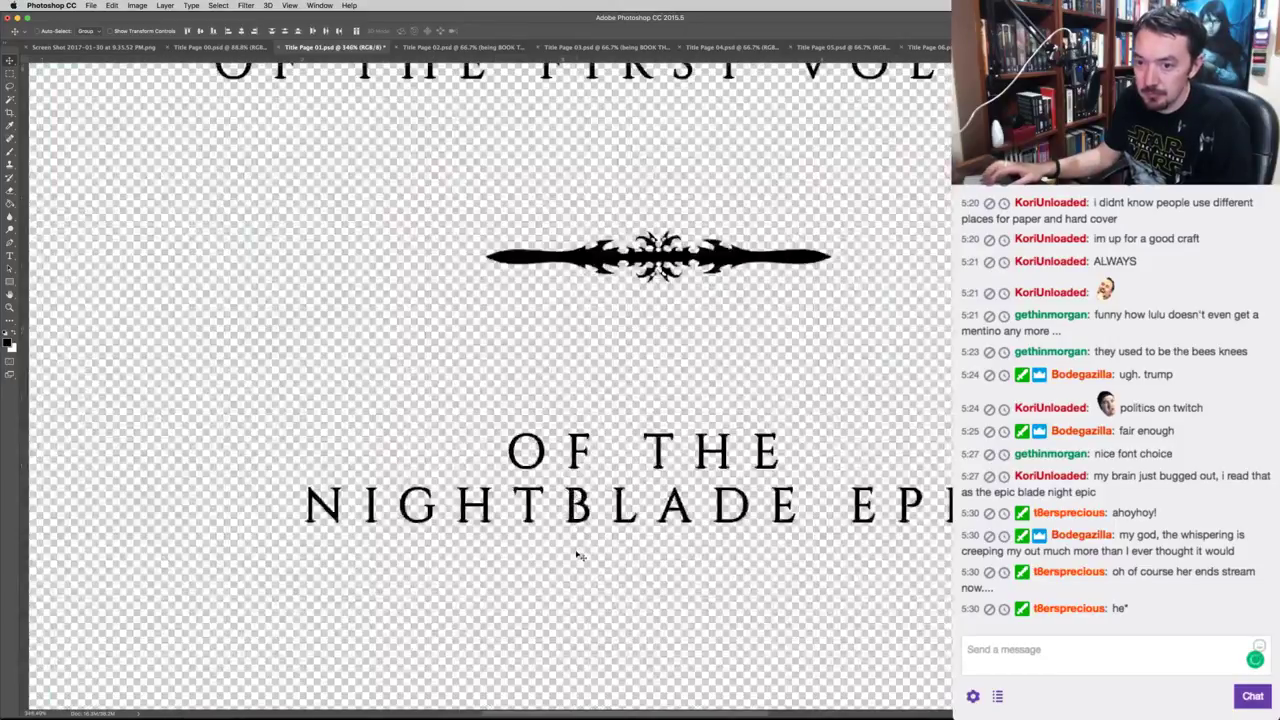
{"action": "scroll", "coordinate": [576, 552], "scroll_direction": "up", "scroll_amount": 2}
{"action": "scroll", "coordinate": [576, 539], "scroll_direction": "up", "scroll_amount": 5}
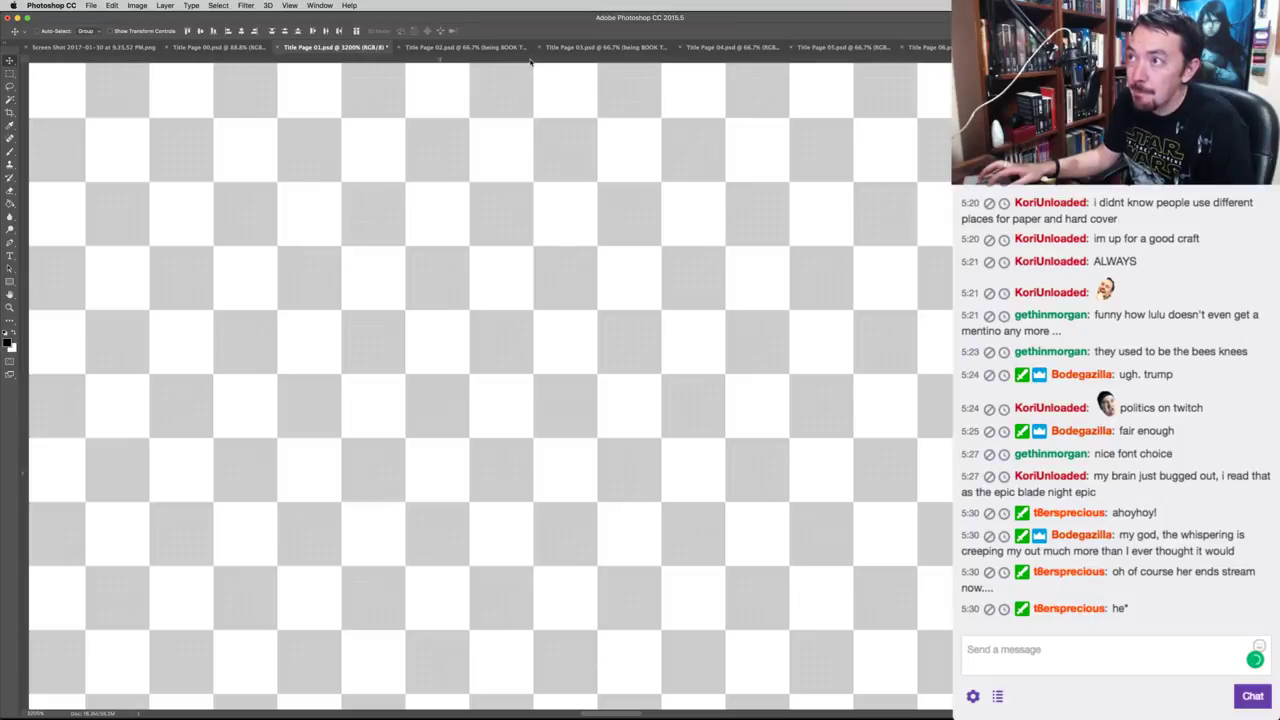
{"action": "left_click_drag", "start_coordinate": [535, 59], "coordinate": [527, 470]}
{"action": "key", "text": "super+0"}
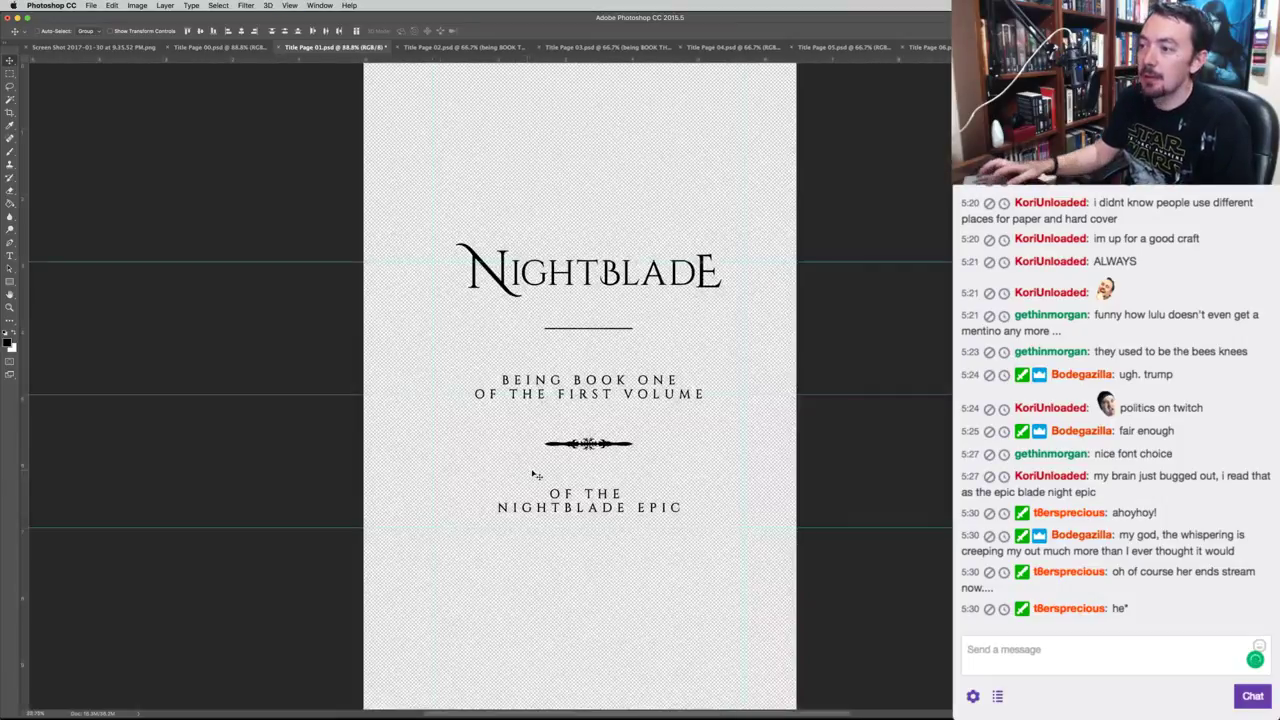
Move the "OF THE NIGHTBLADE EPIC" text down so it is centred on the 7-inch horizontal guide.
{"action": "left_click", "coordinate": [1100, 512]}
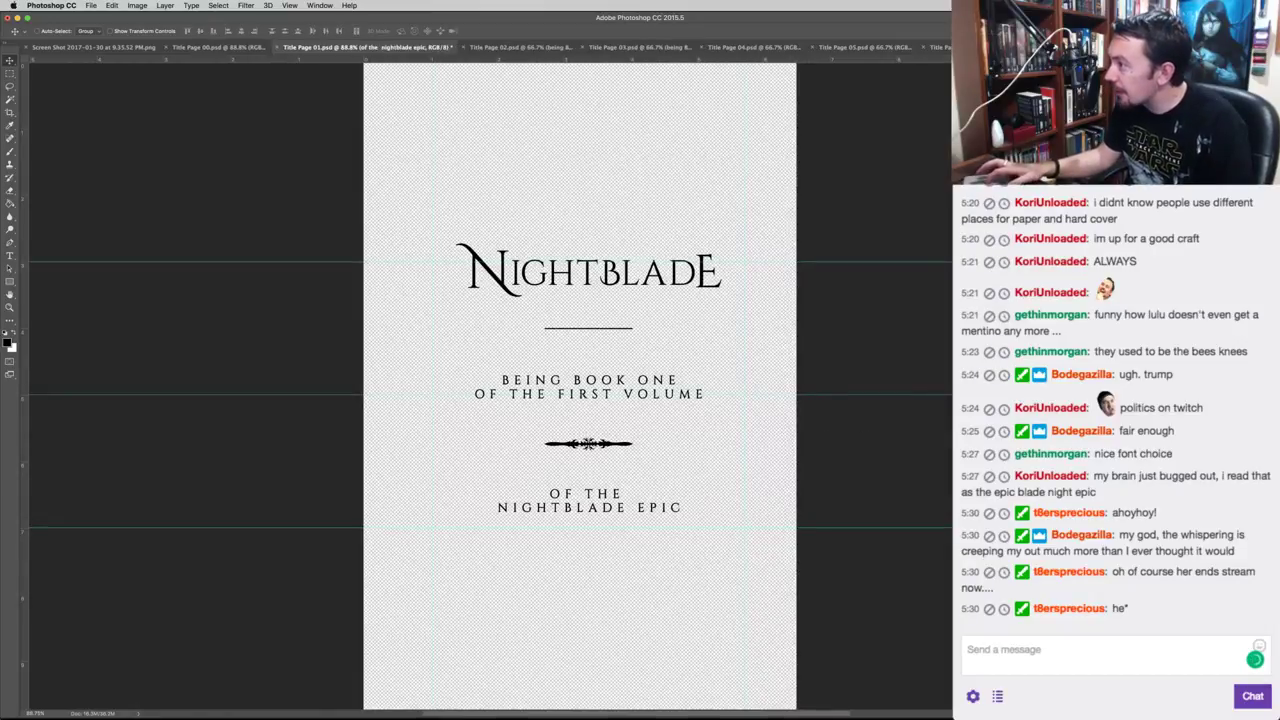
{"action": "key", "text": "super+t"}
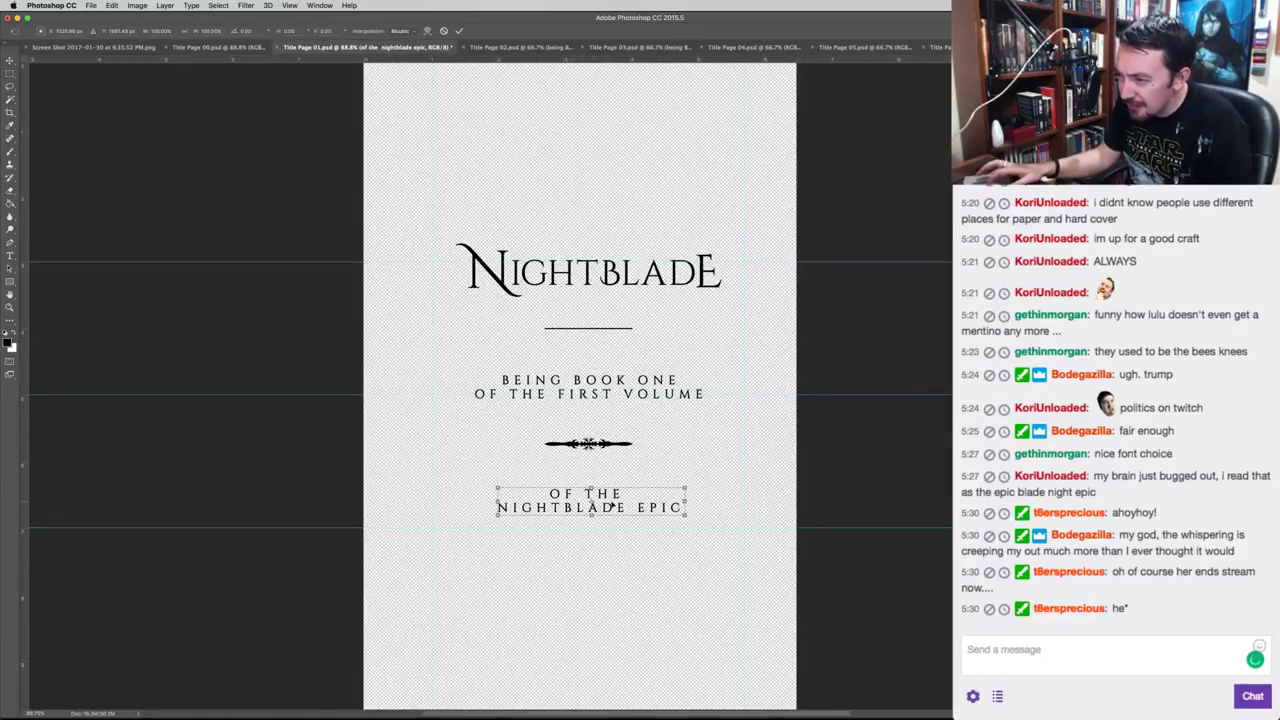
{"action": "left_click_drag", "start_coordinate": [617, 512], "coordinate": [618, 533]}
{"action": "key", "text": "Return"}
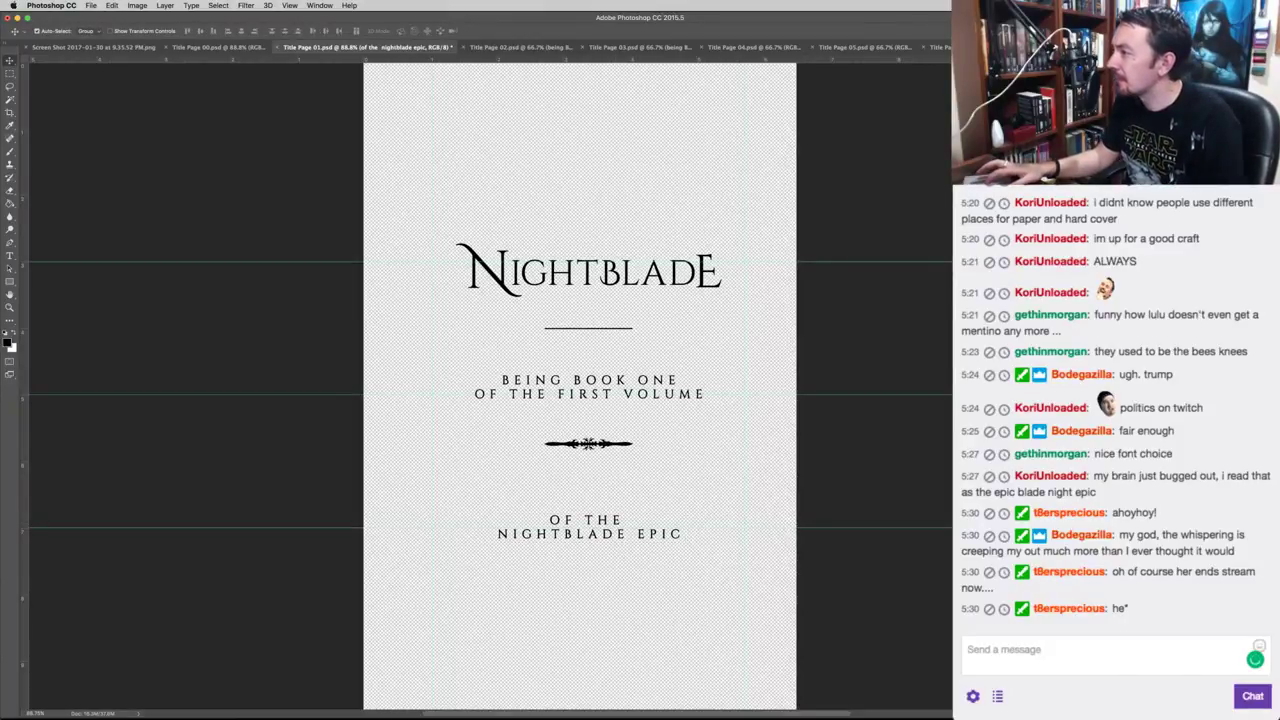
Raise the Nightblade title so it is centred on the 3-inch guide, and distribute the three text blocks evenly by their vertical centres.
{"action": "key", "text": "super+alt+a"}
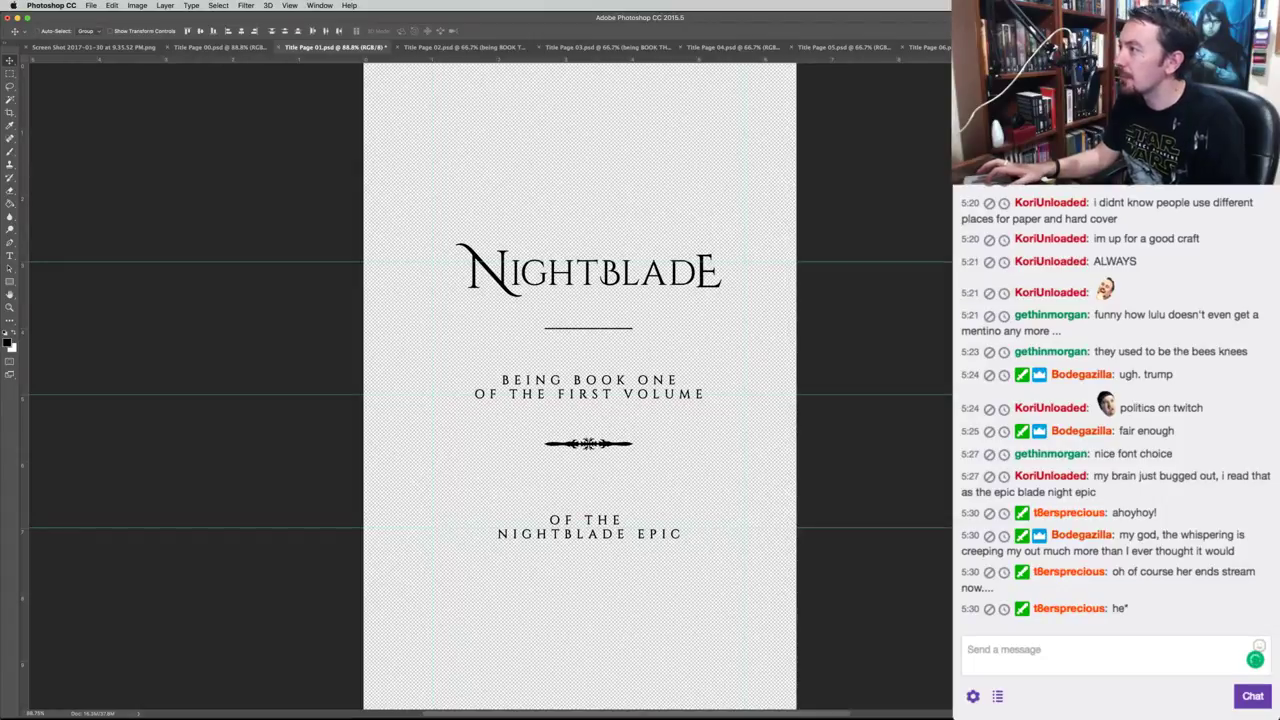
{"action": "key", "text": "ctrl+t"}
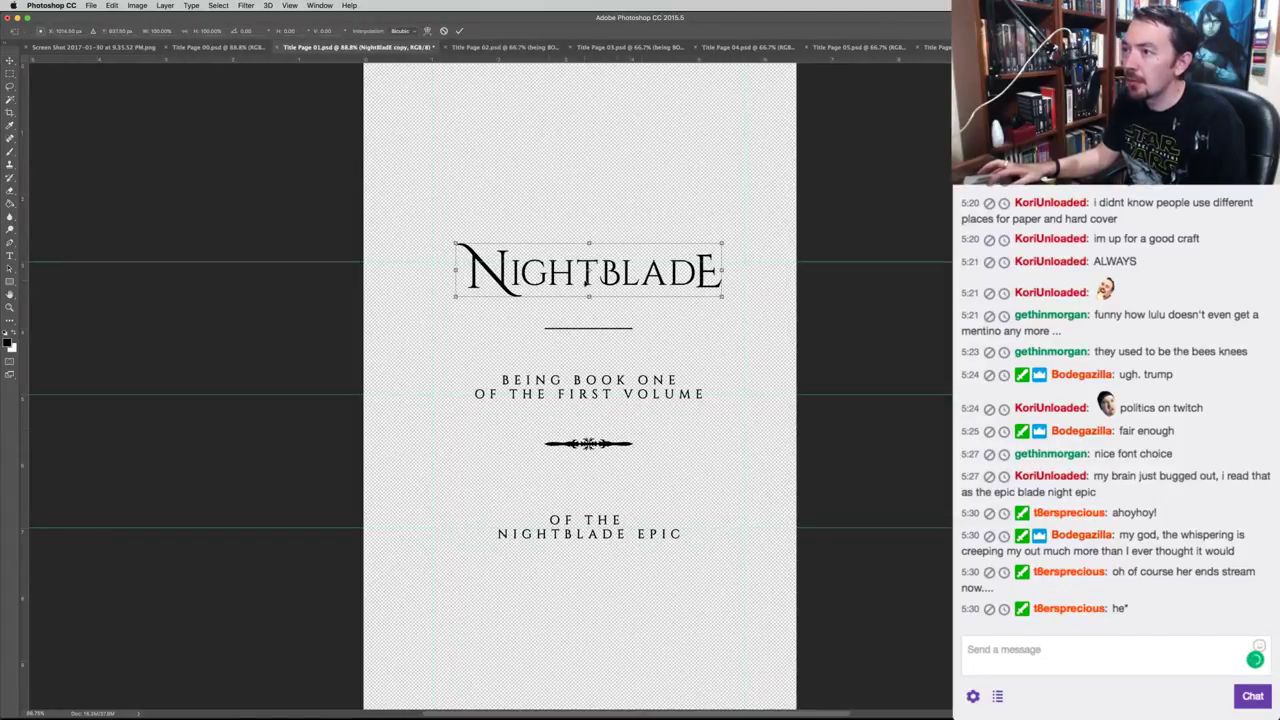
{"action": "left_click_drag", "start_coordinate": [590, 277], "coordinate": [590, 269]}
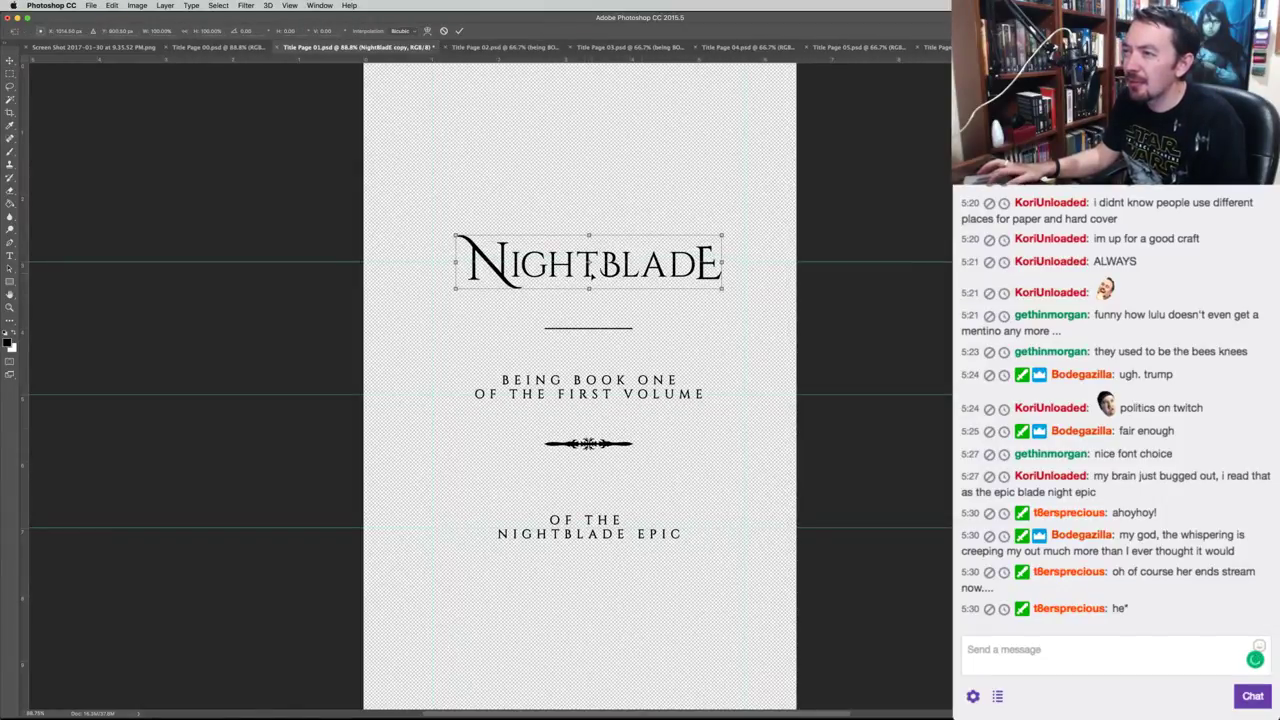
{"action": "key", "text": "Return"}
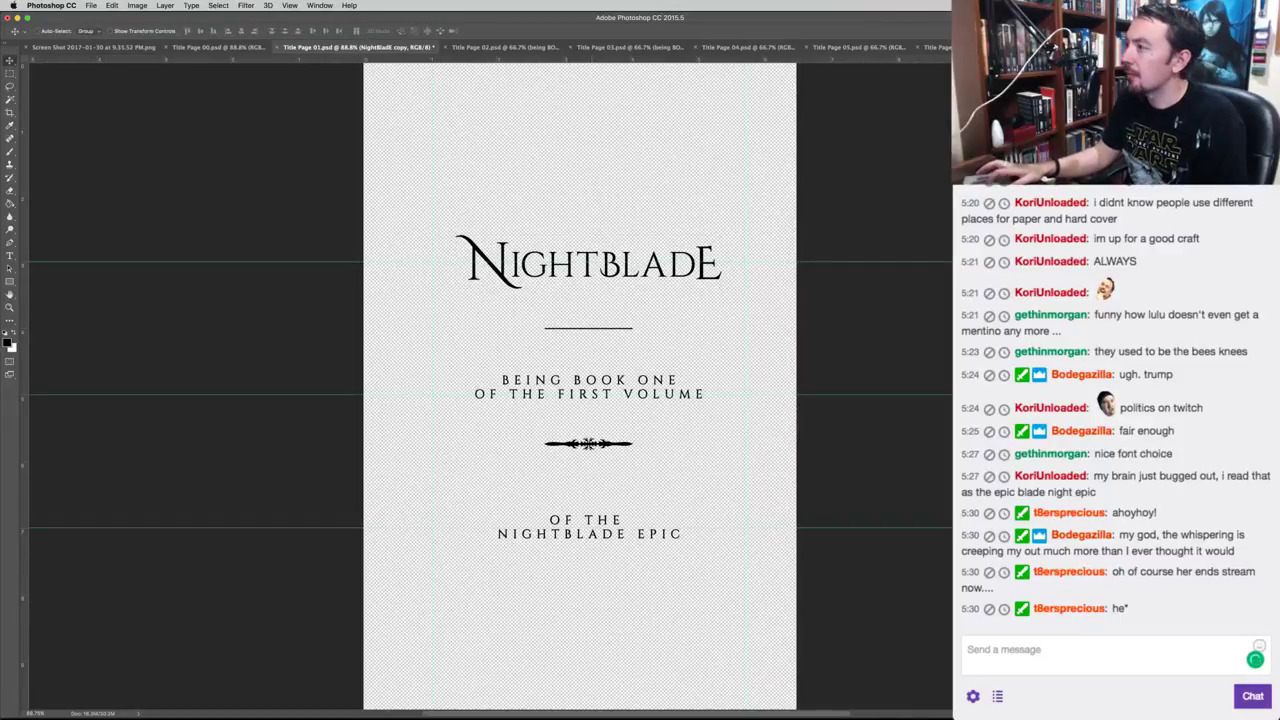
{"action": "key", "text": "alt+super+a"}
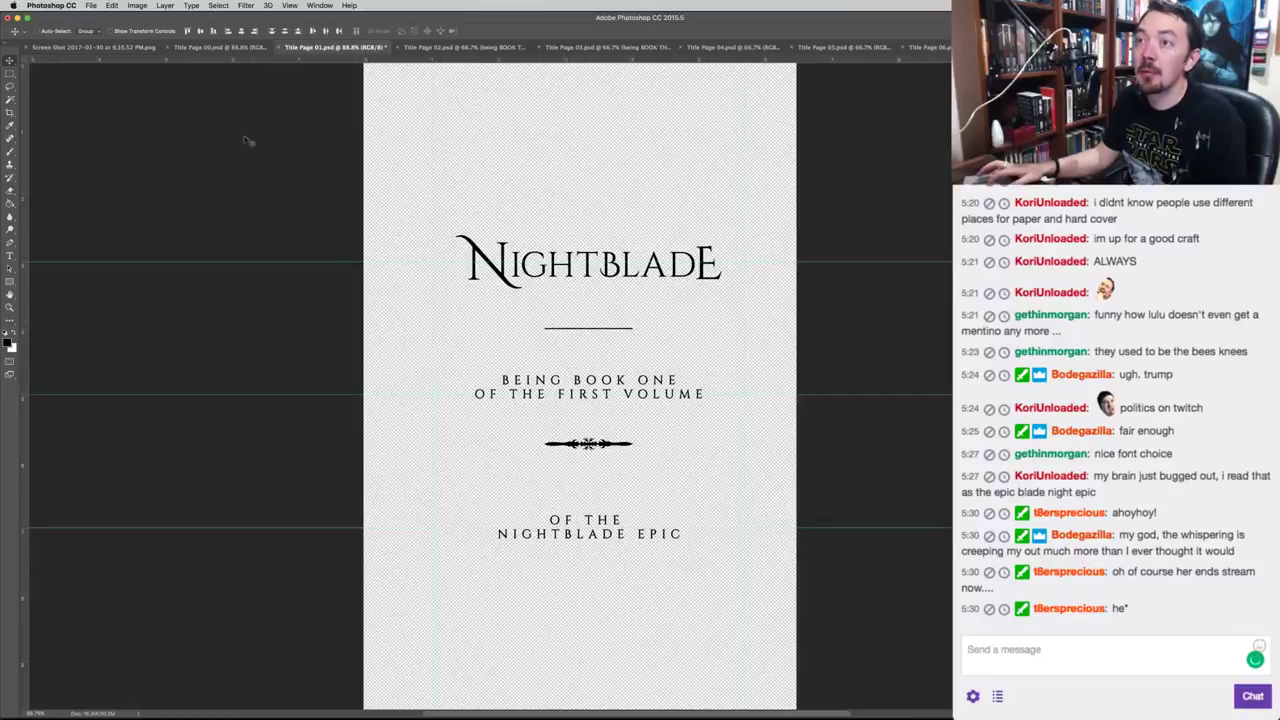
{"action": "left_click", "coordinate": [285, 32]}
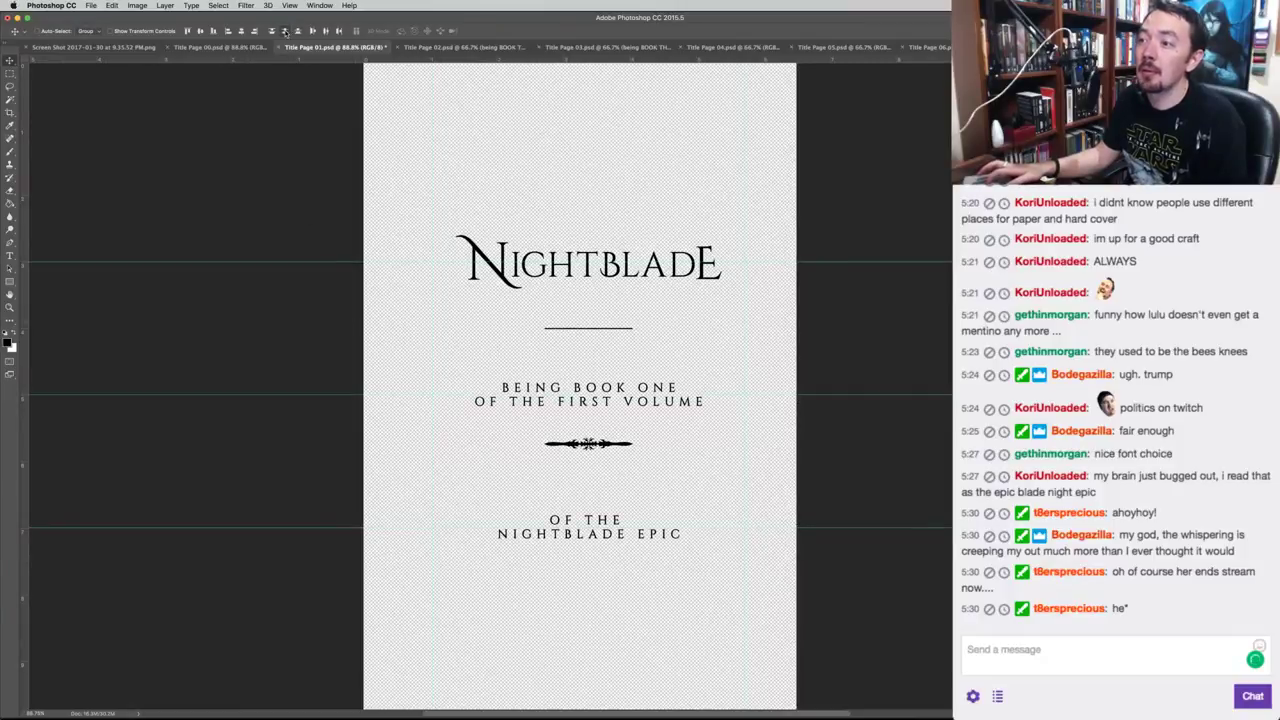
Vertically centre the thin divider line within a selection spanning the gap between the Nightblade title and the "BEING BOOK ONE" text.
{"action": "key", "text": "m"}
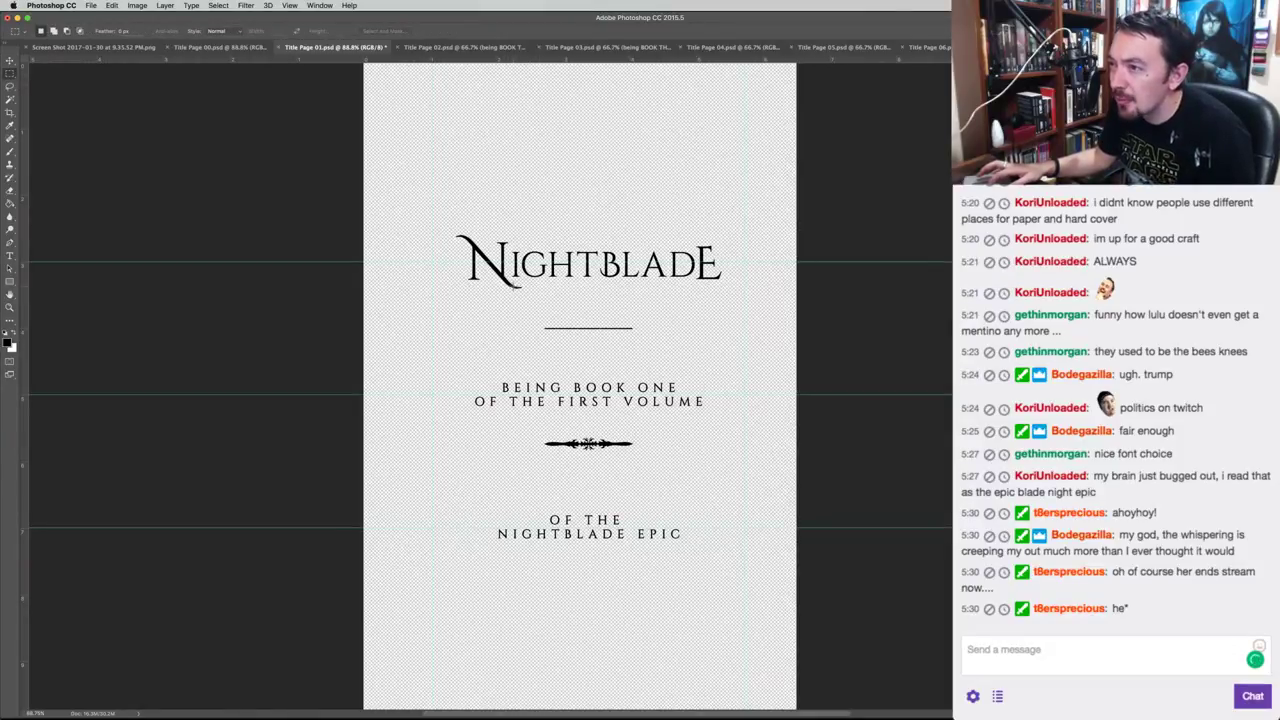
{"action": "left_click_drag", "start_coordinate": [514, 289], "coordinate": [598, 372]}
{"action": "key", "text": "v"}
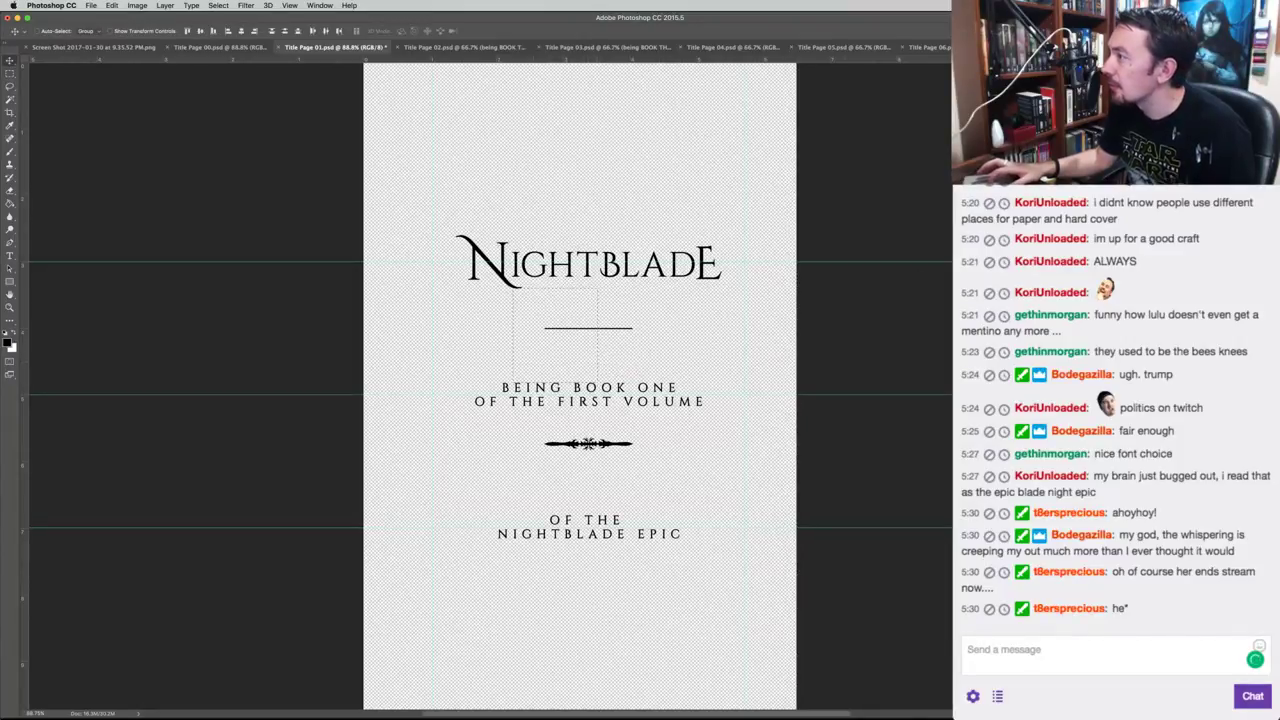
{"action": "key", "text": "ctrl+j"}
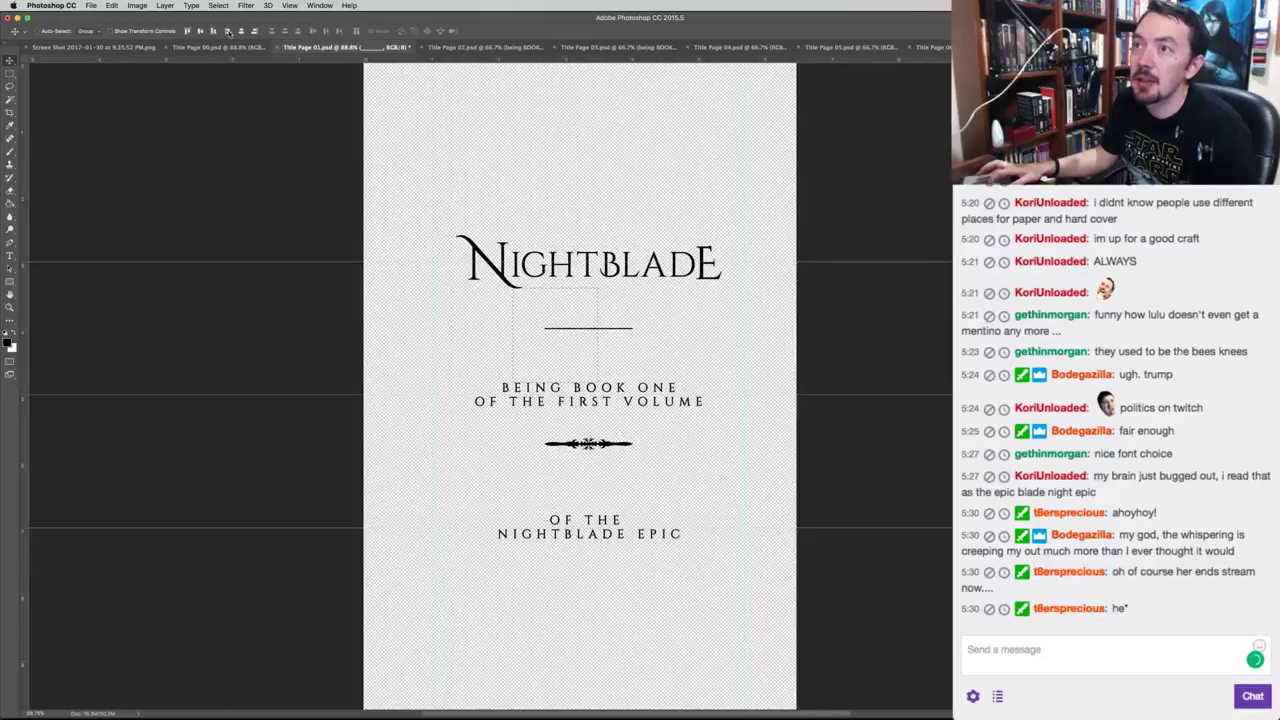
{"action": "left_click", "coordinate": [200, 31]}
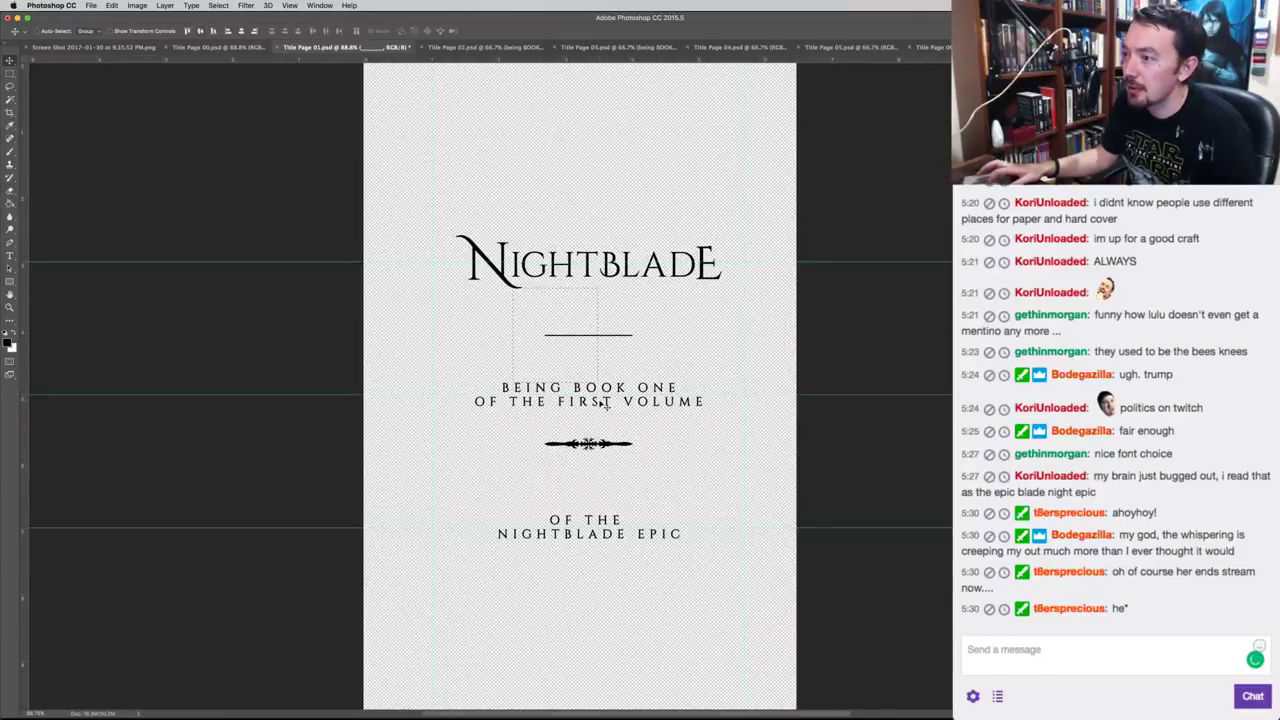
Vertically centre the ornamental break within a selection spanning the gap between the "OF THE FIRST VOLUME" and "OF THE NIGHTBLADE EPIC" text.
{"action": "key", "text": "m"}
{"action": "left_click_drag", "start_coordinate": [562, 446], "coordinate": [607, 512]}
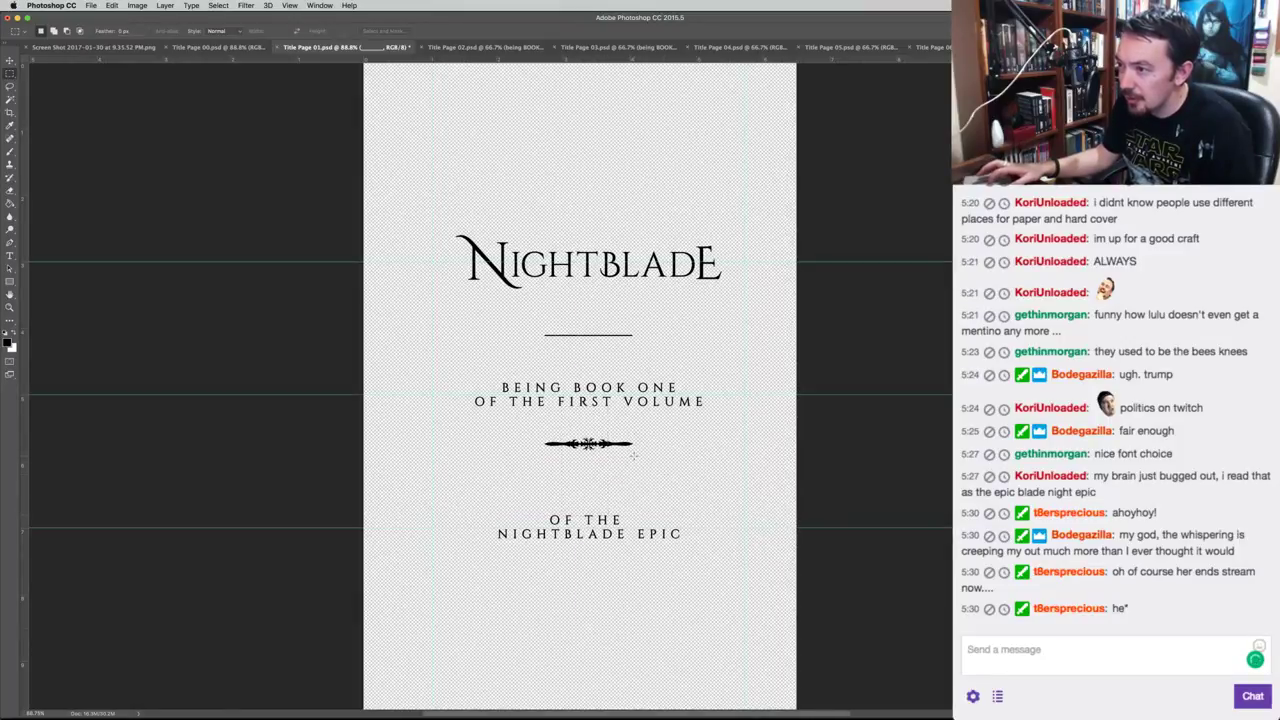
{"action": "scroll", "coordinate": [563, 416], "scroll_direction": "up", "scroll_amount": 8}
{"action": "scroll", "coordinate": [564, 416], "scroll_direction": "down", "scroll_amount": 2}
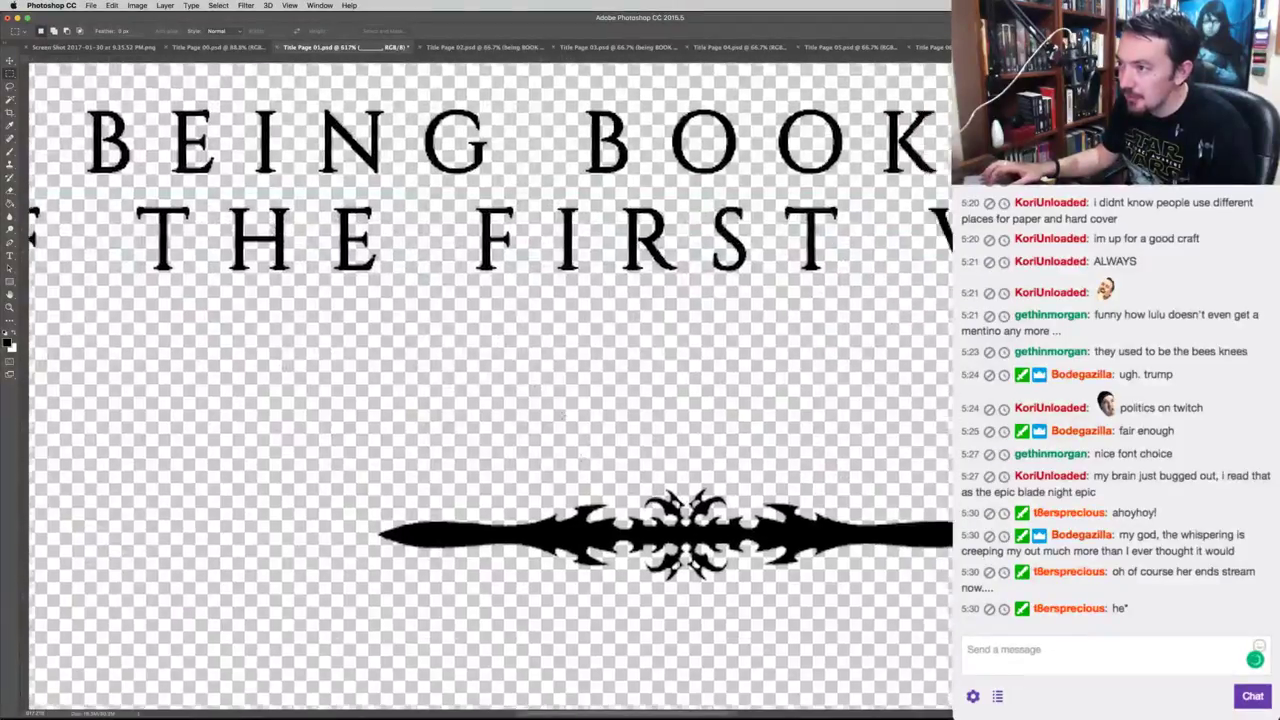
{"action": "scroll", "coordinate": [563, 416], "scroll_direction": "down", "scroll_amount": 2}
{"action": "scroll", "coordinate": [558, 418], "scroll_direction": "down", "scroll_amount": 3}
{"action": "scroll", "coordinate": [558, 418], "scroll_direction": "down", "scroll_amount": 3}
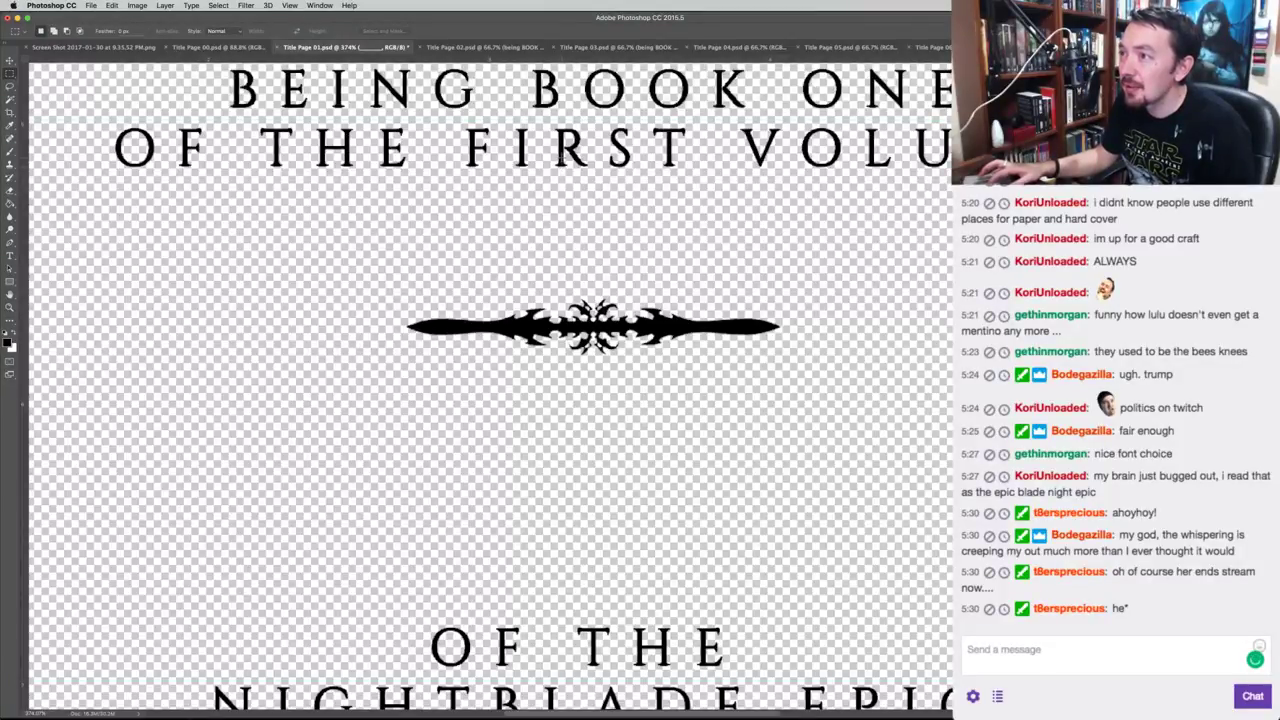
{"action": "left_click_drag", "start_coordinate": [560, 168], "coordinate": [742, 625]}
{"action": "key", "text": "v"}
{"action": "key", "text": "alt+bracketleft"}
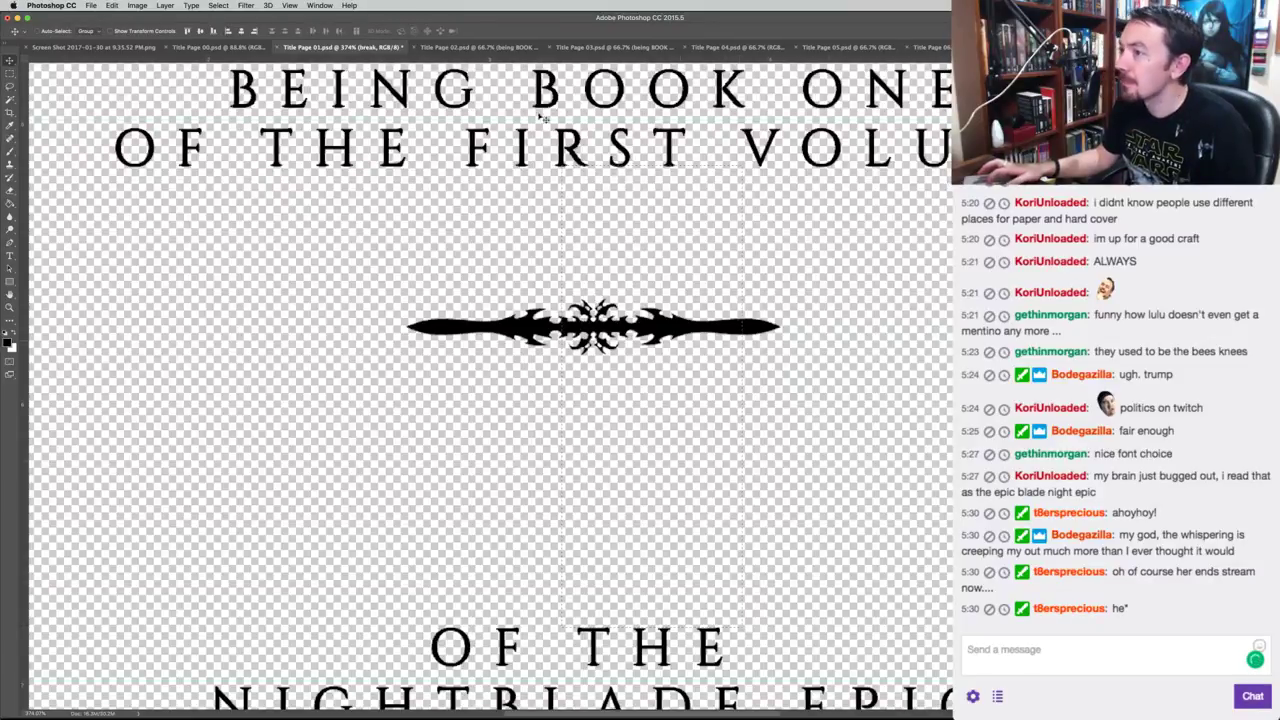
{"action": "left_click", "coordinate": [201, 31]}
{"action": "key", "text": "super+0"}
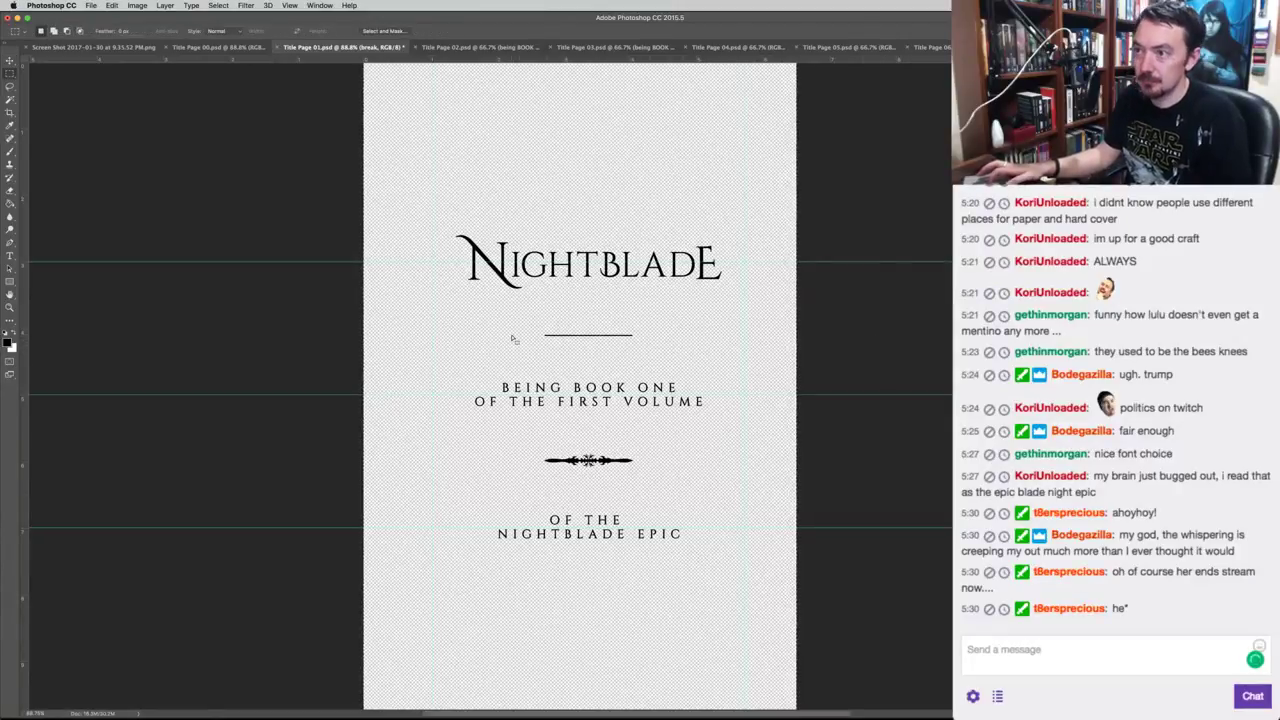
{"action": "scroll", "coordinate": [432, 330], "scroll_direction": "up", "scroll_amount": 10}
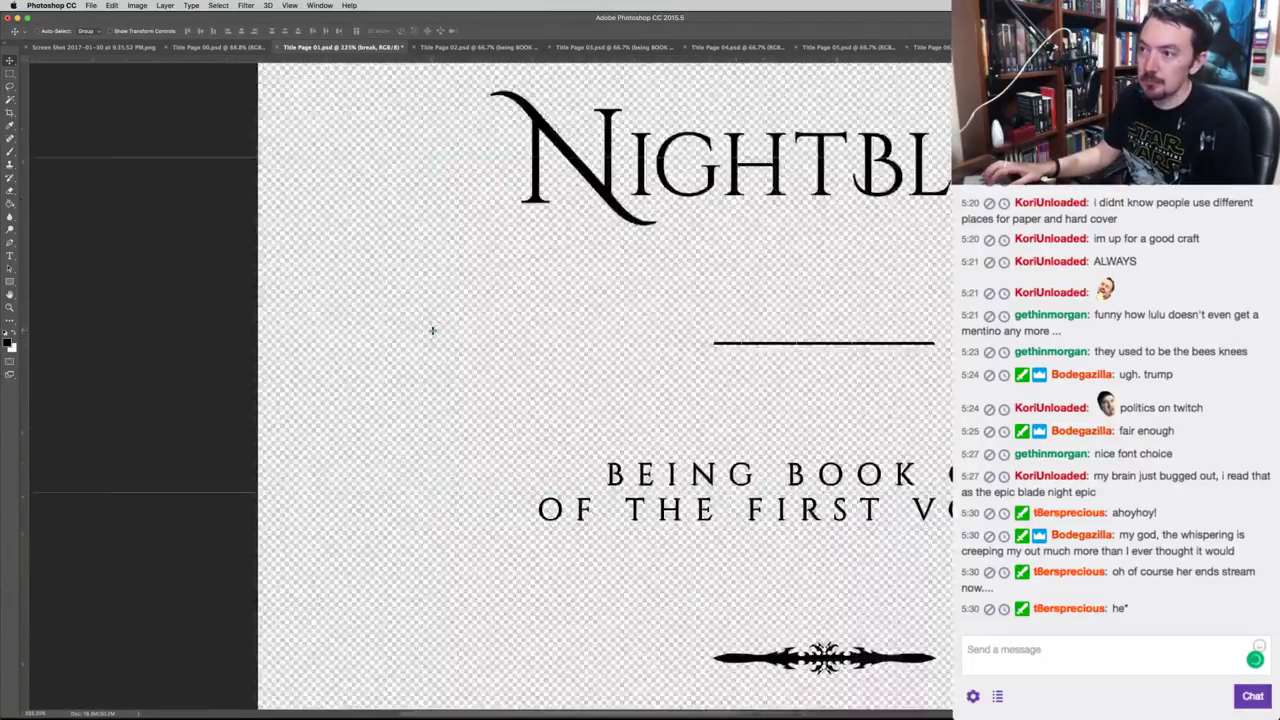